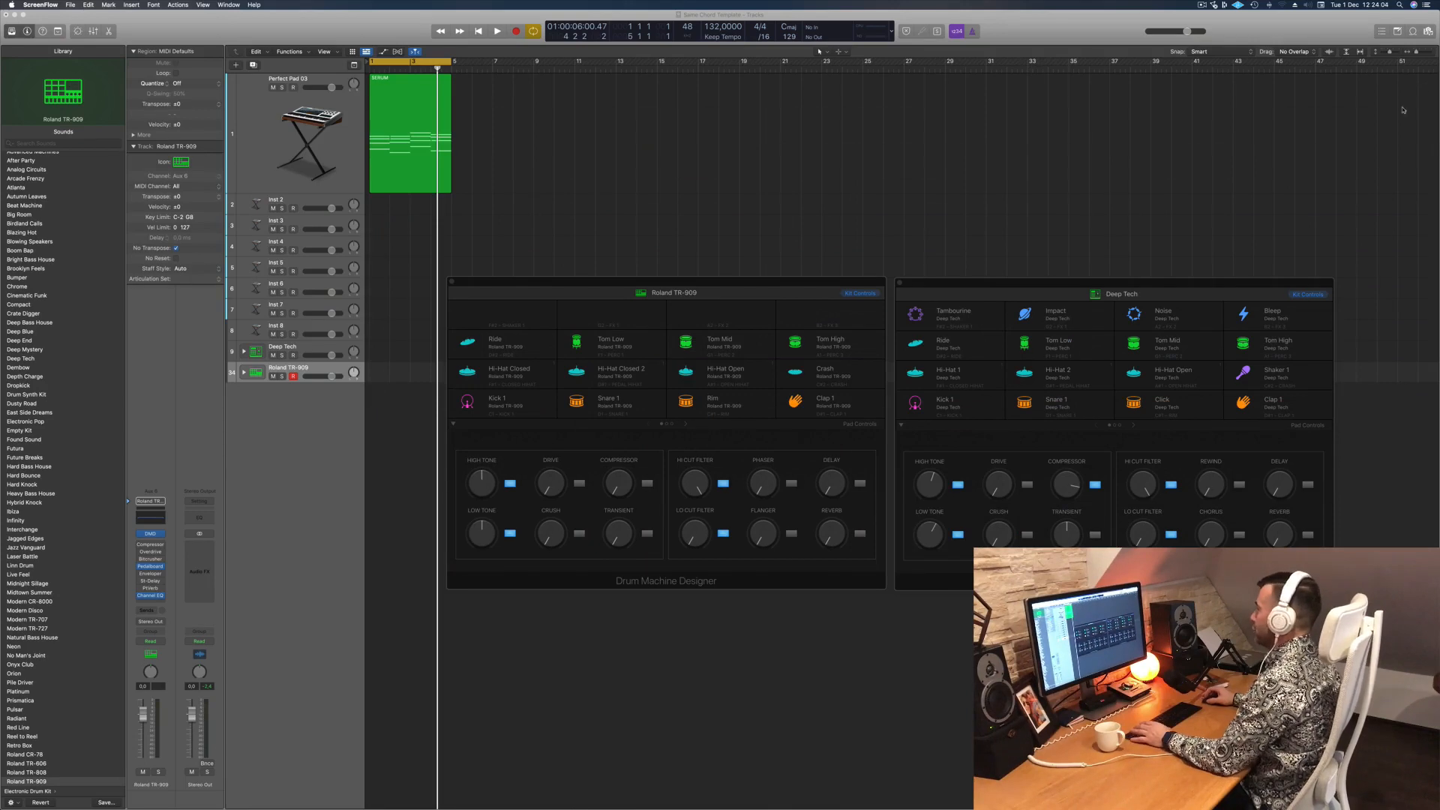
# Step: Select the Perfect Pad 03 track and play back its chord progression
pyautogui.click(332, 154)
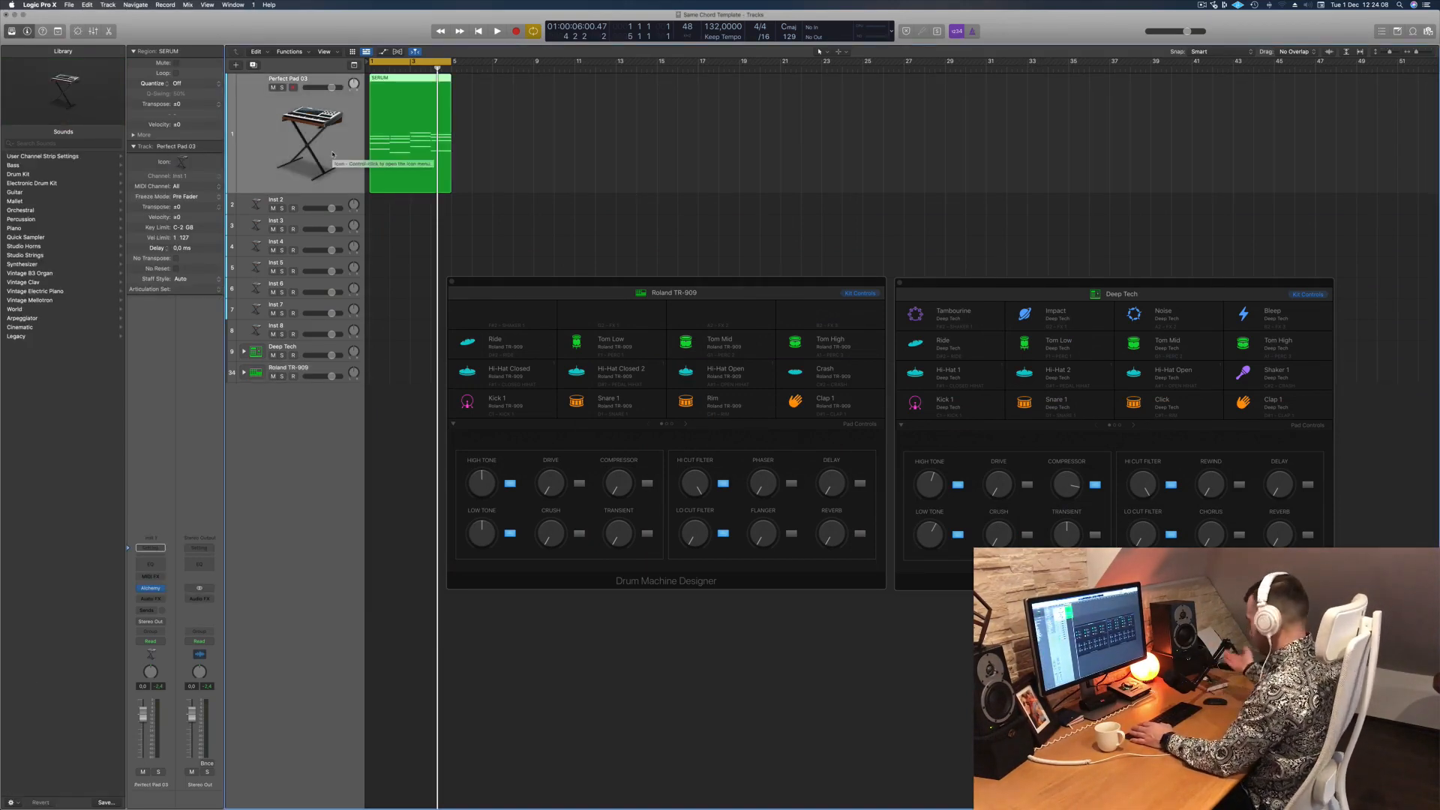
pyautogui.press('space')
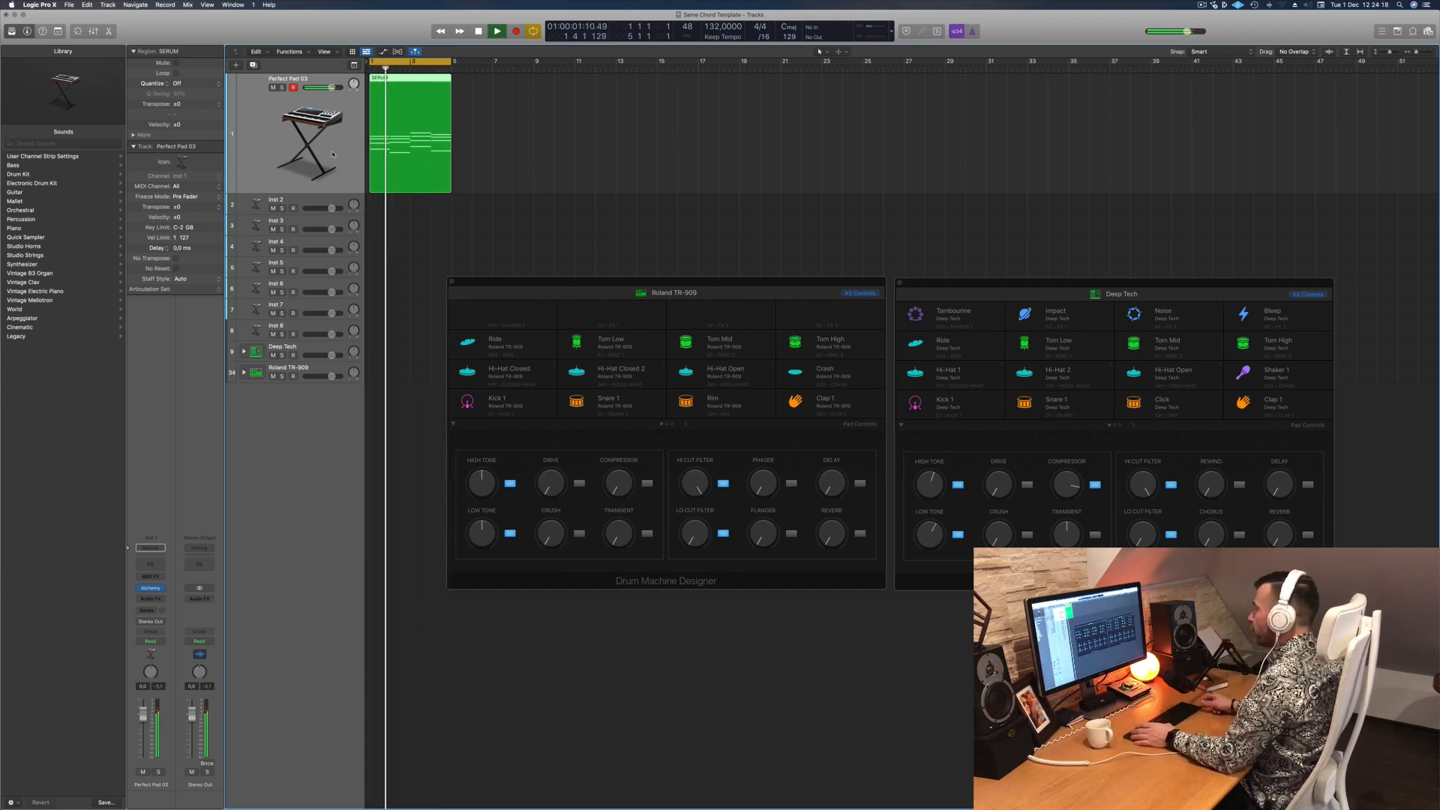
pyautogui.press('space')
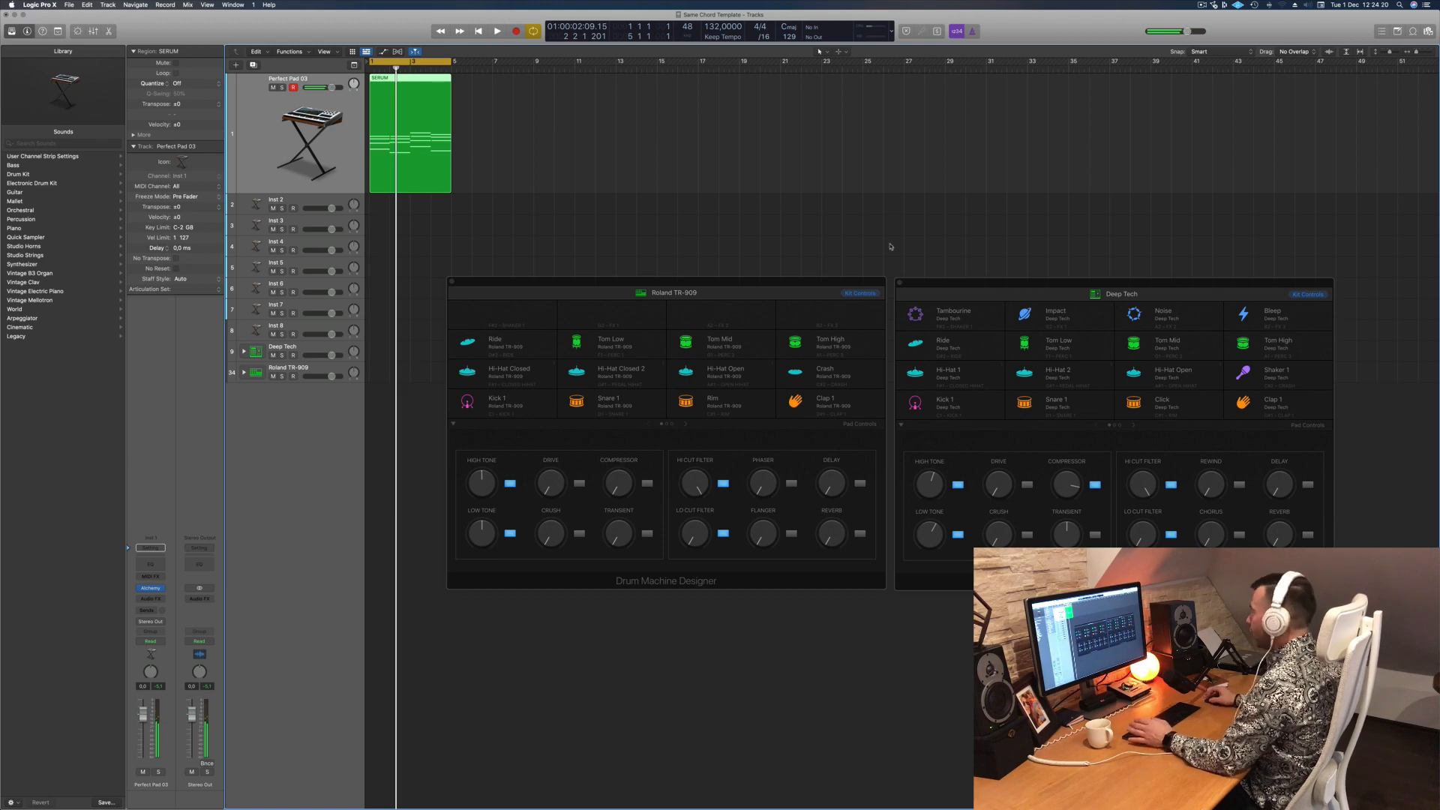
# Step: Move the Roland TR-909 window aside, expand the TR-909 track stack, and open Musical Typing to test the kick sound
pyautogui.moveTo(791, 285); pyautogui.dragTo(1231, 126)
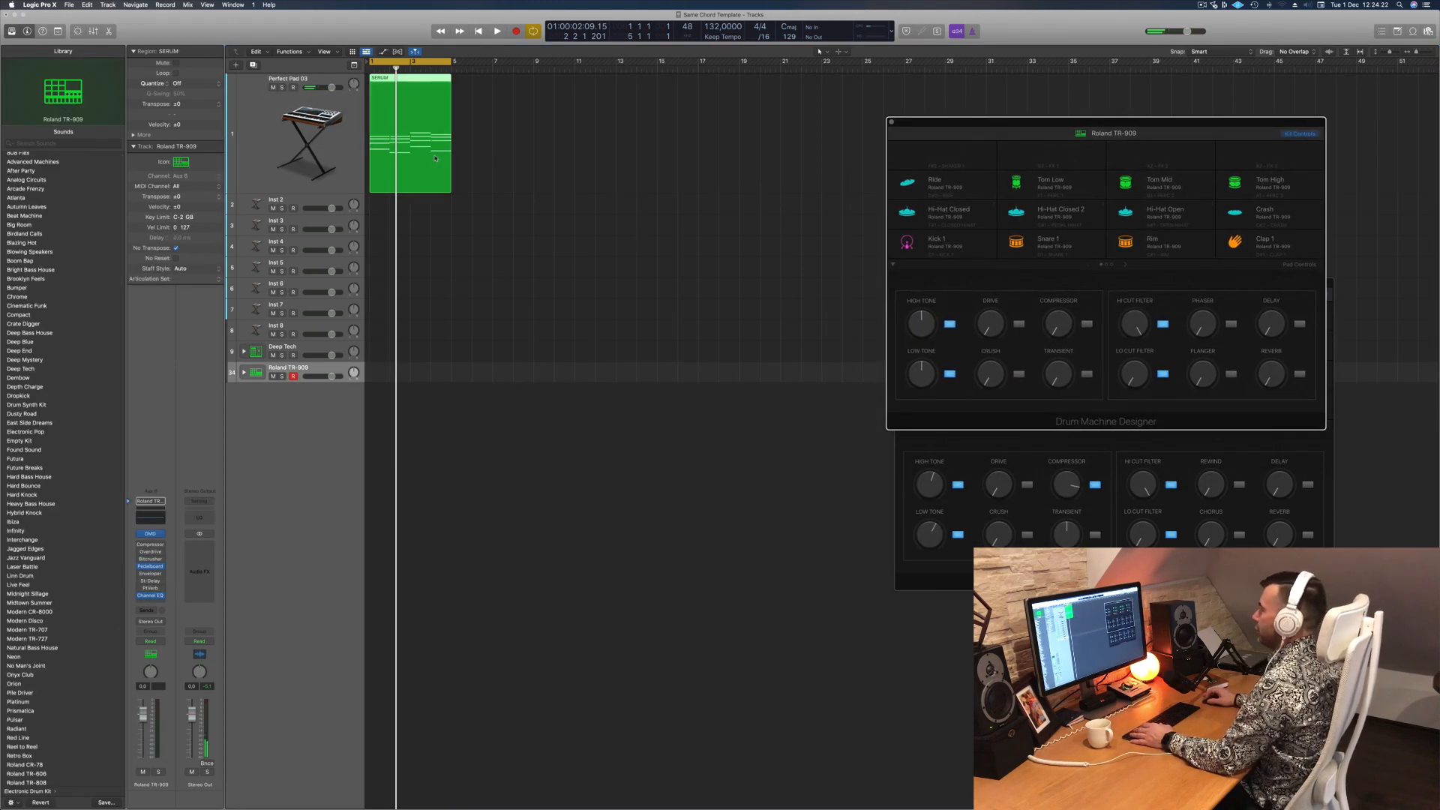
pyautogui.click(244, 372)
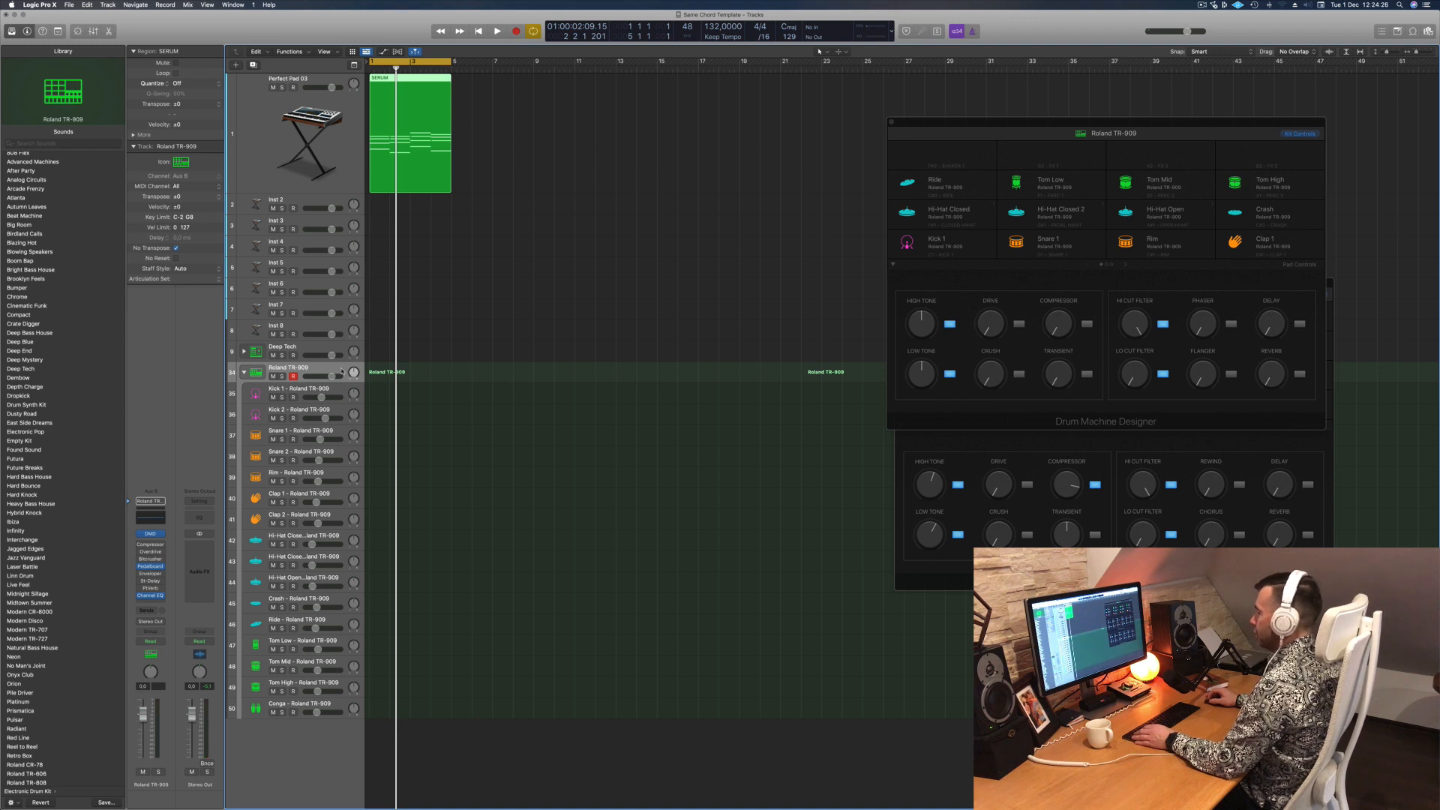
pyautogui.press('super+k')
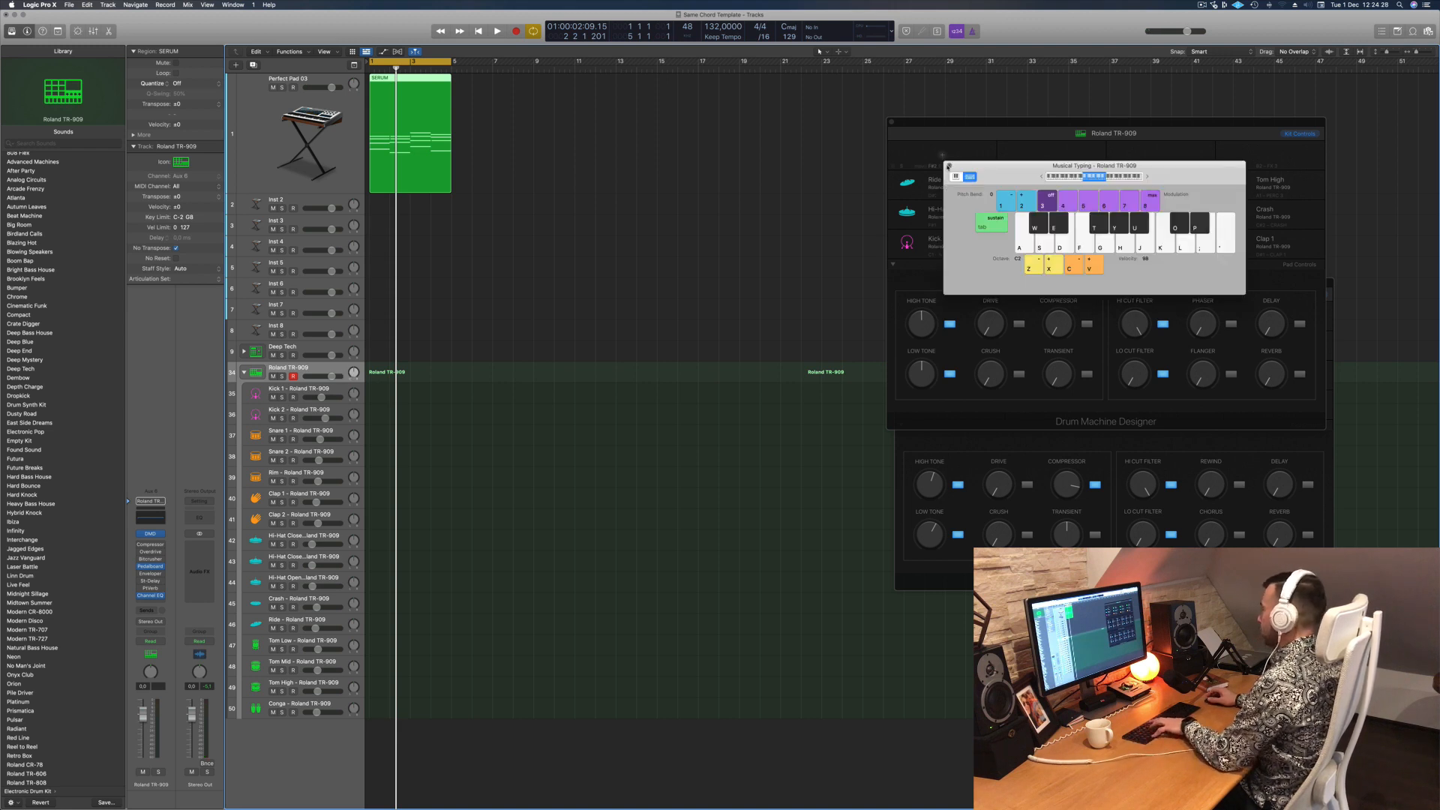
pyautogui.press('a')
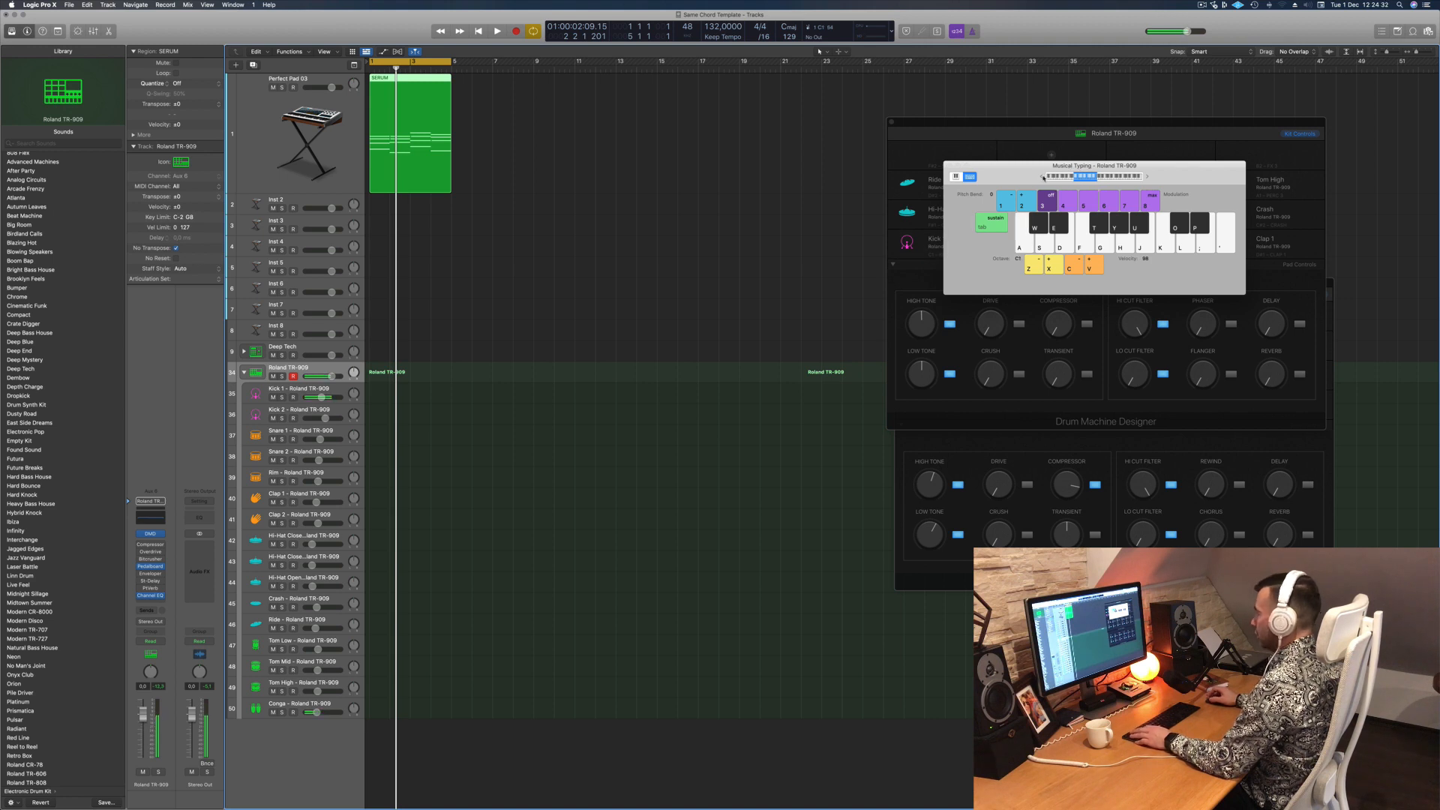
# Step: Record a one-bar kick pattern from bar 1 on the Roland TR-909 track
pyautogui.press('space')
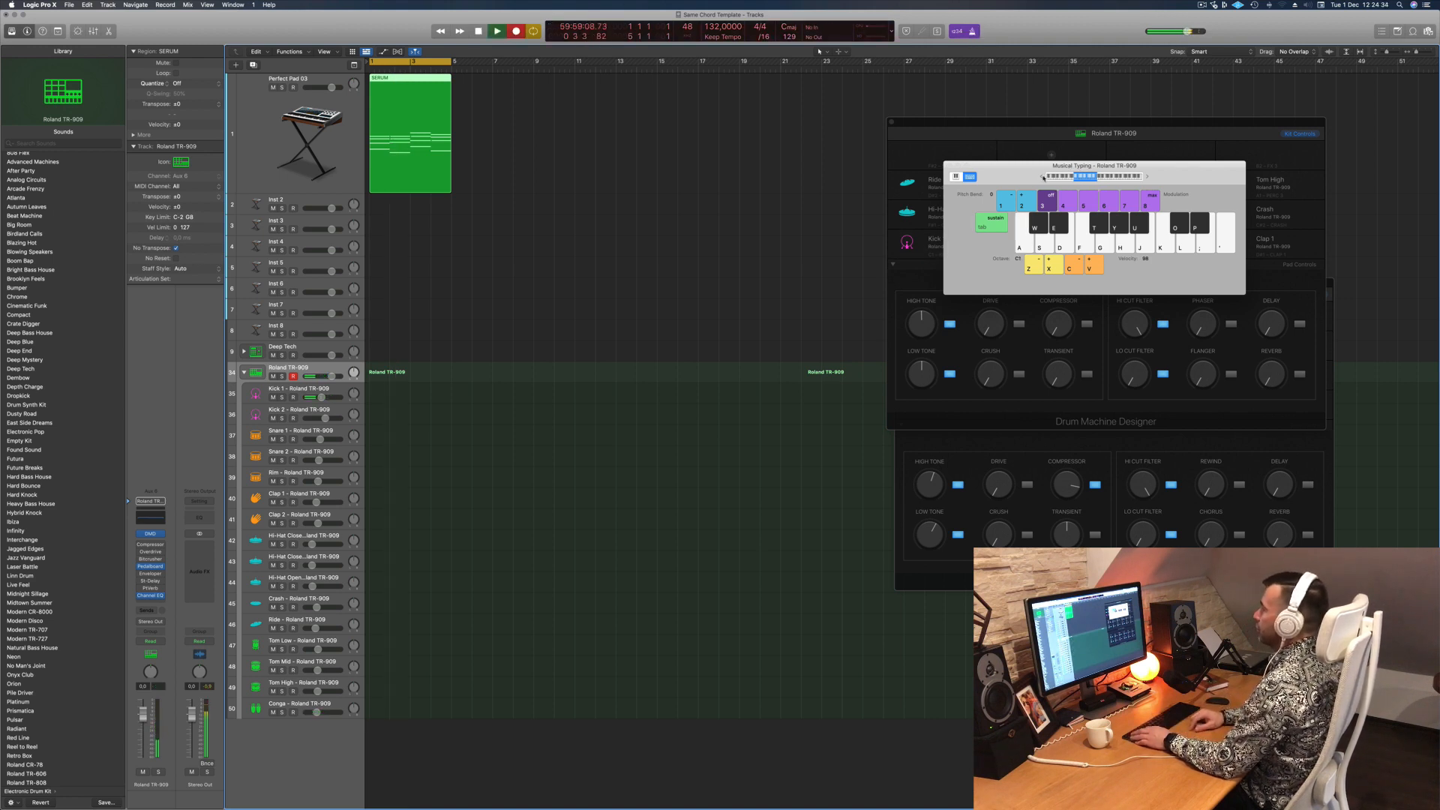
pyautogui.press('a')
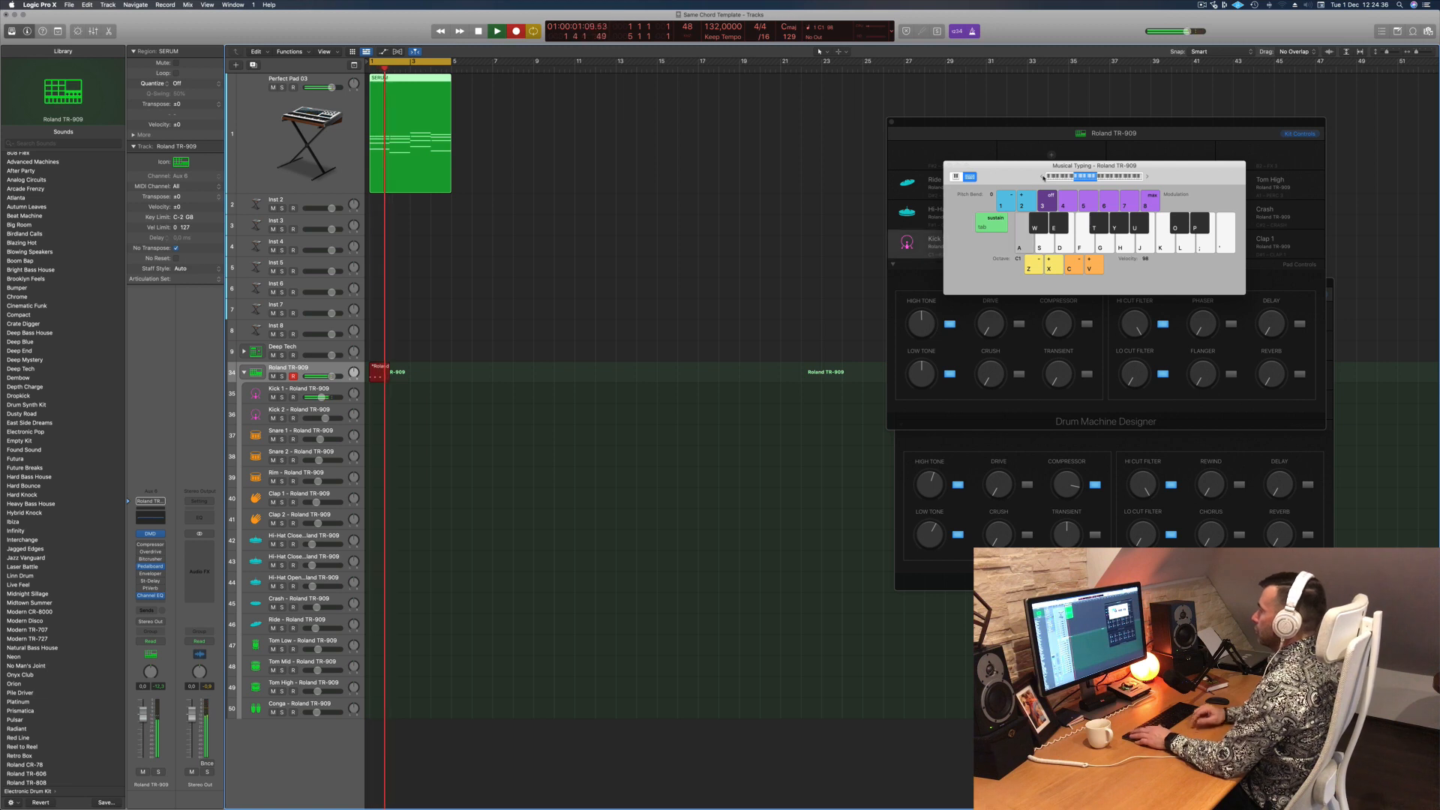
pyautogui.press('space')
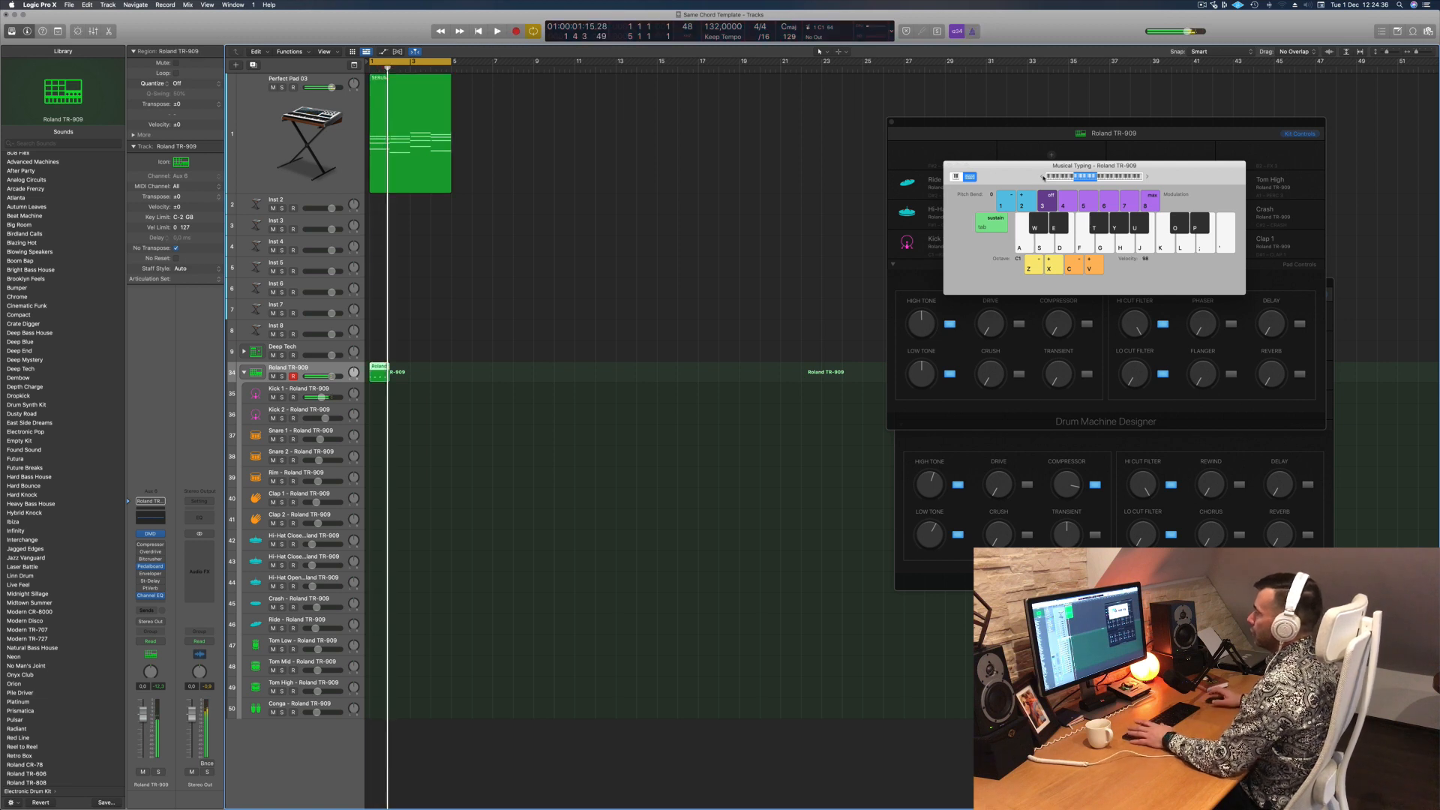
# Step: Open the recorded kick region in the Piano Roll, select all its notes, and play it back
pyautogui.doubleClick(380, 371)
pyautogui.press('super+a')
pyautogui.press('space')
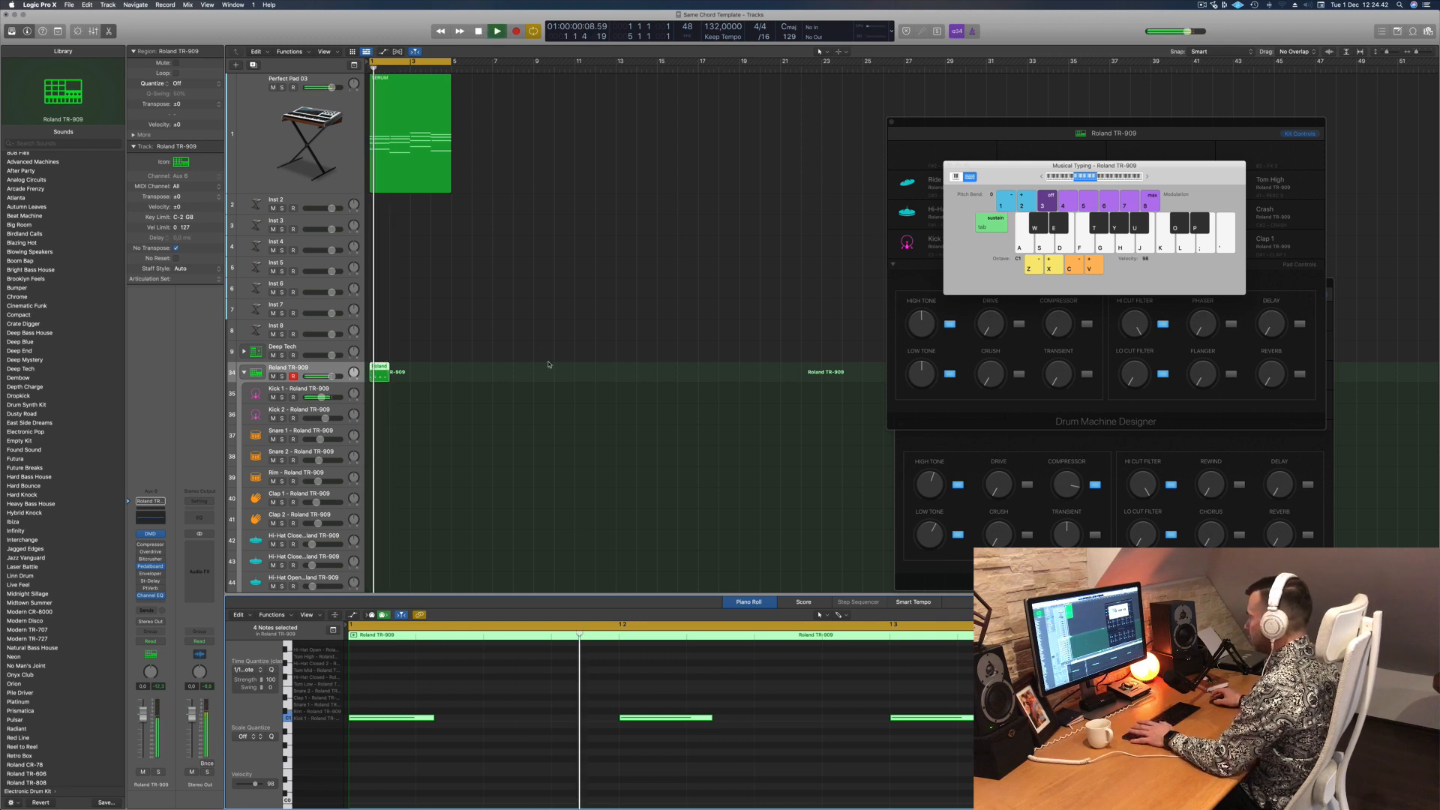
# Step: Move the recorded region to the Kick 1 track and transpose all its notes down eight semitones
pyautogui.moveTo(381, 372); pyautogui.dragTo(381, 395)
pyautogui.click(342, 392)
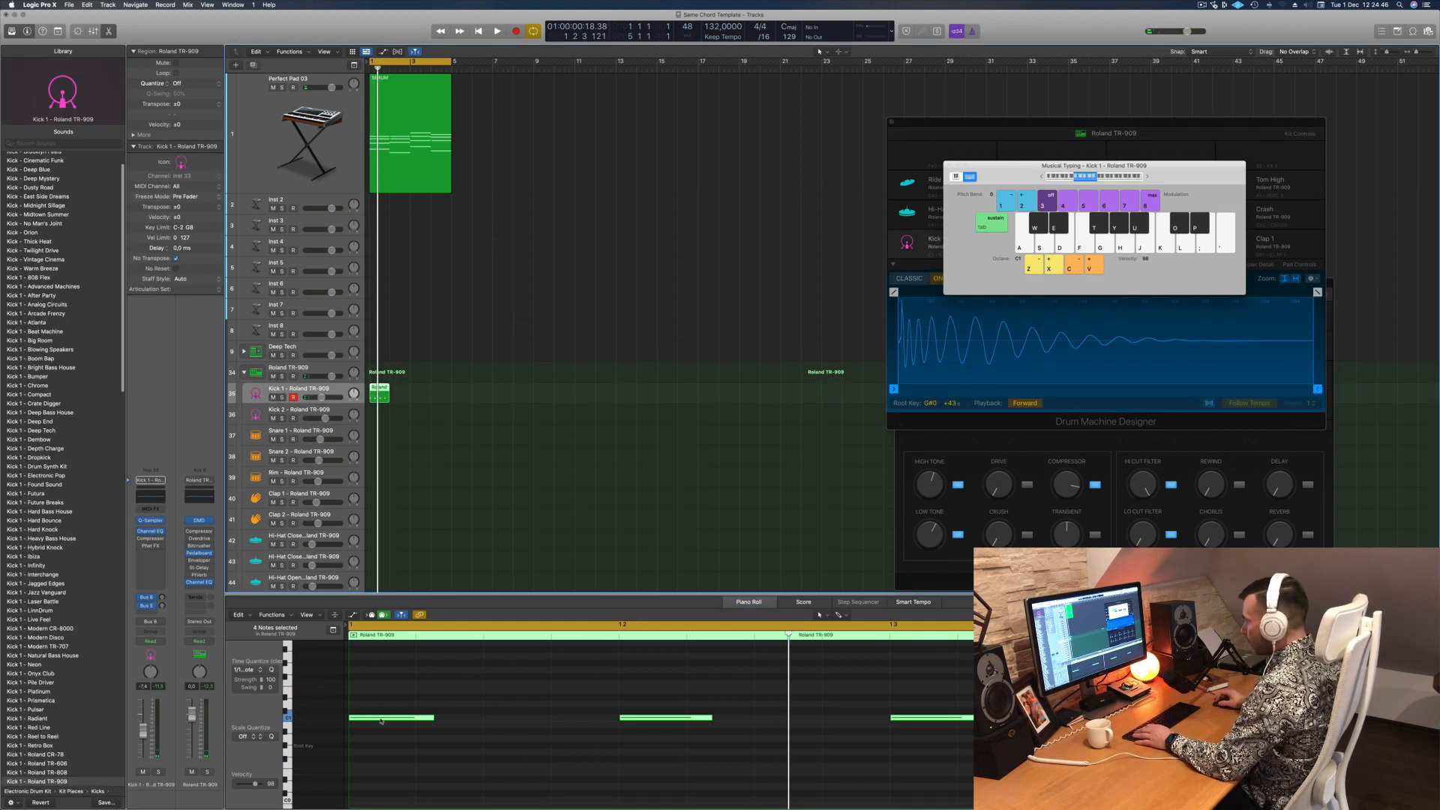
pyautogui.moveTo(390, 696); pyautogui.dragTo(982, 774)
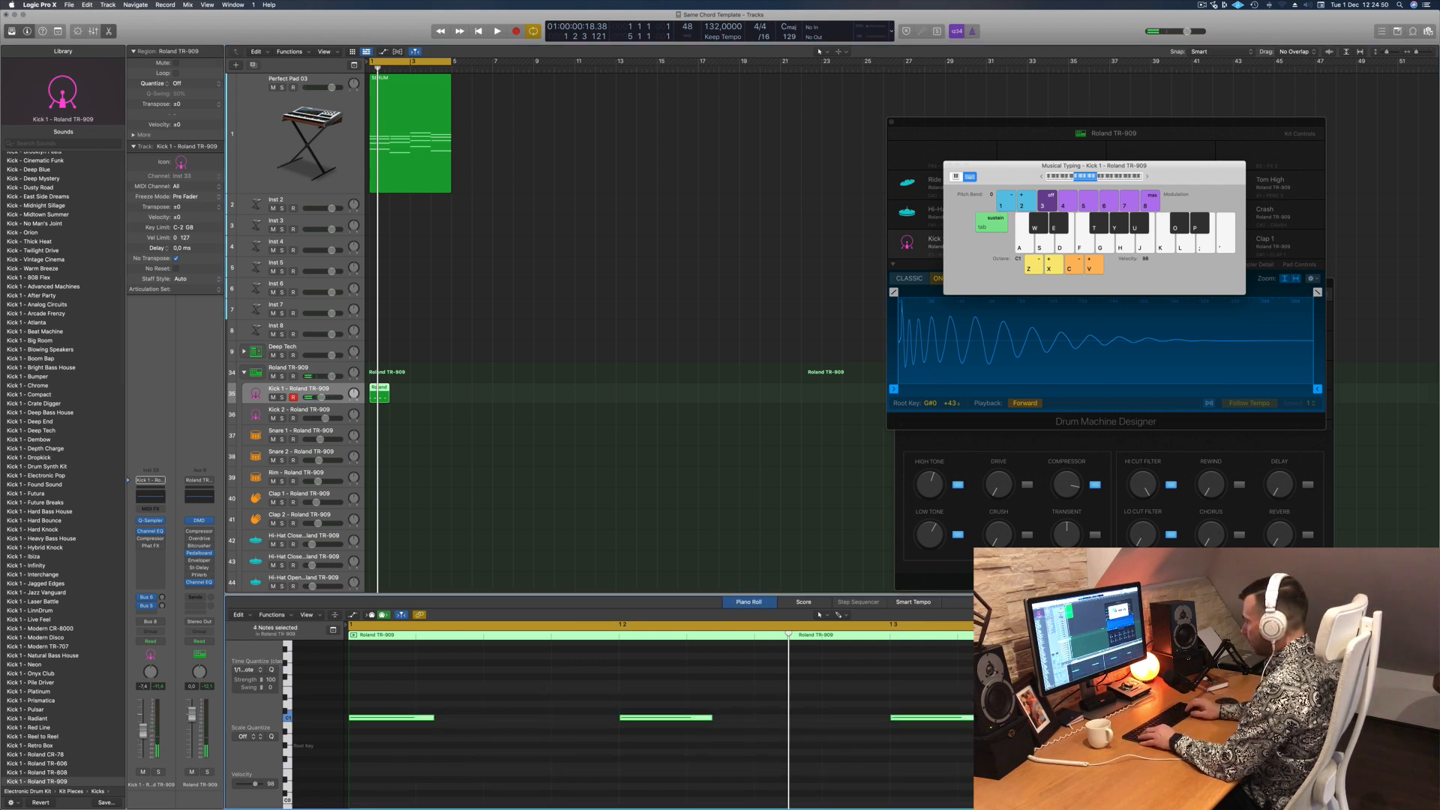
pyautogui.hotkey('alt', 'Down')
pyautogui.hotkey('alt', 'Down')
pyautogui.hotkey('alt', 'Down')
pyautogui.hotkey('alt', 'Down')
pyautogui.hotkey('alt', 'Down')
pyautogui.hotkey('alt', 'Down')
pyautogui.hotkey('alt', 'Down')
pyautogui.hotkey('alt', 'Down')
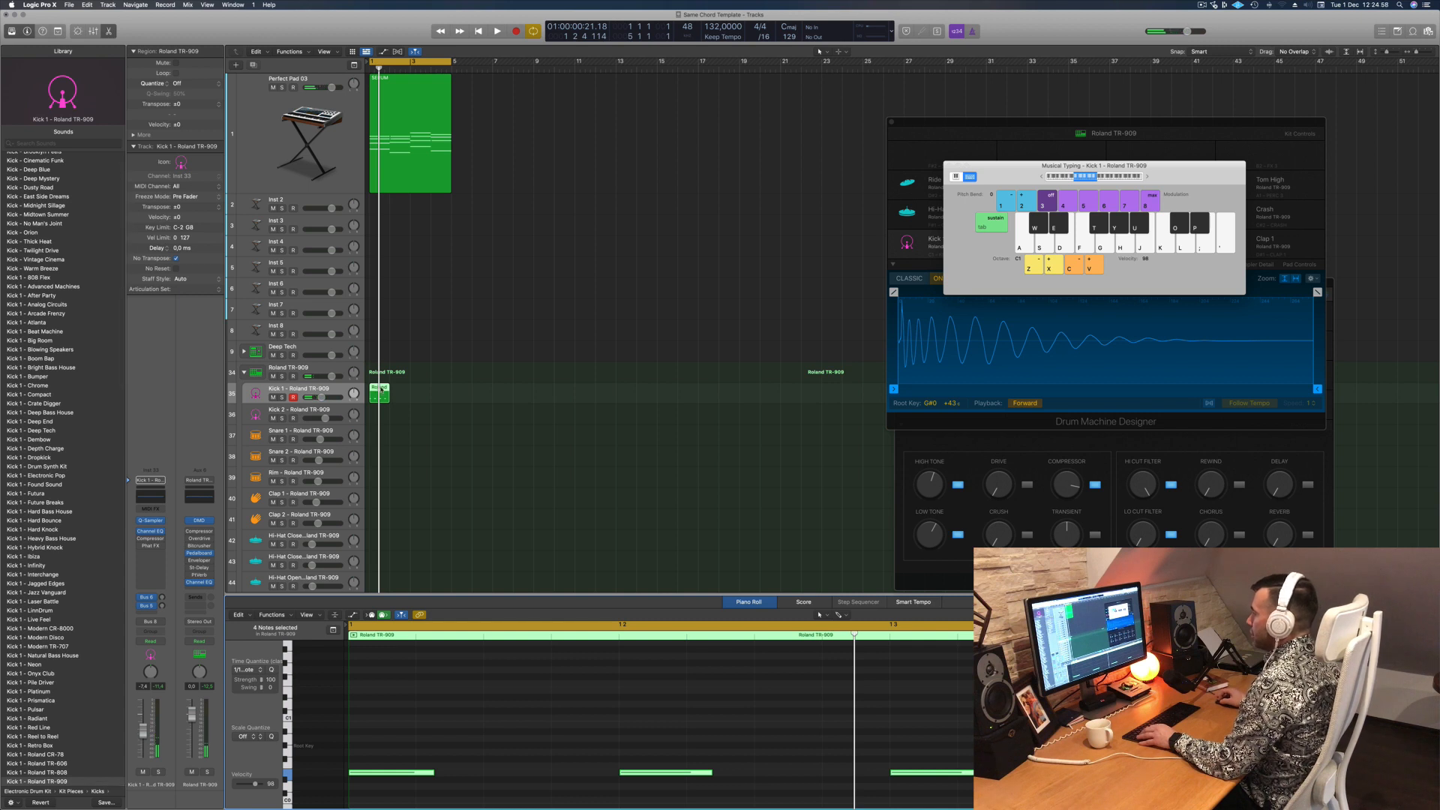
# Step: Copy the one-bar kick region along the Kick 1 track to fill bars 1 to 4 and play the loop
pyautogui.moveTo(380, 389); pyautogui.dragTo(458, 389)
pyautogui.press('space')
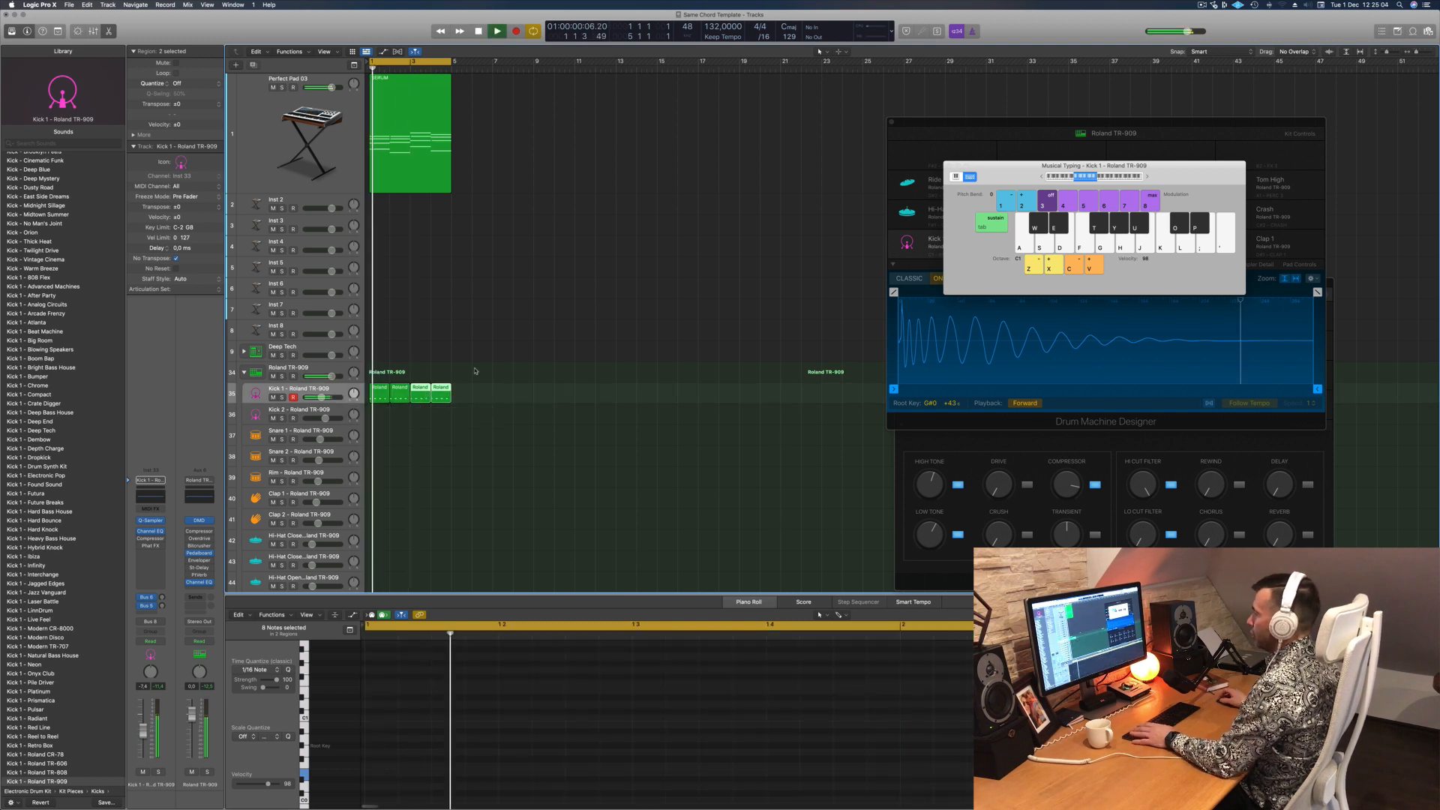
# Step: Lower the volume of the Perfect Pad 03 track while the loop plays
pyautogui.click(305, 127)
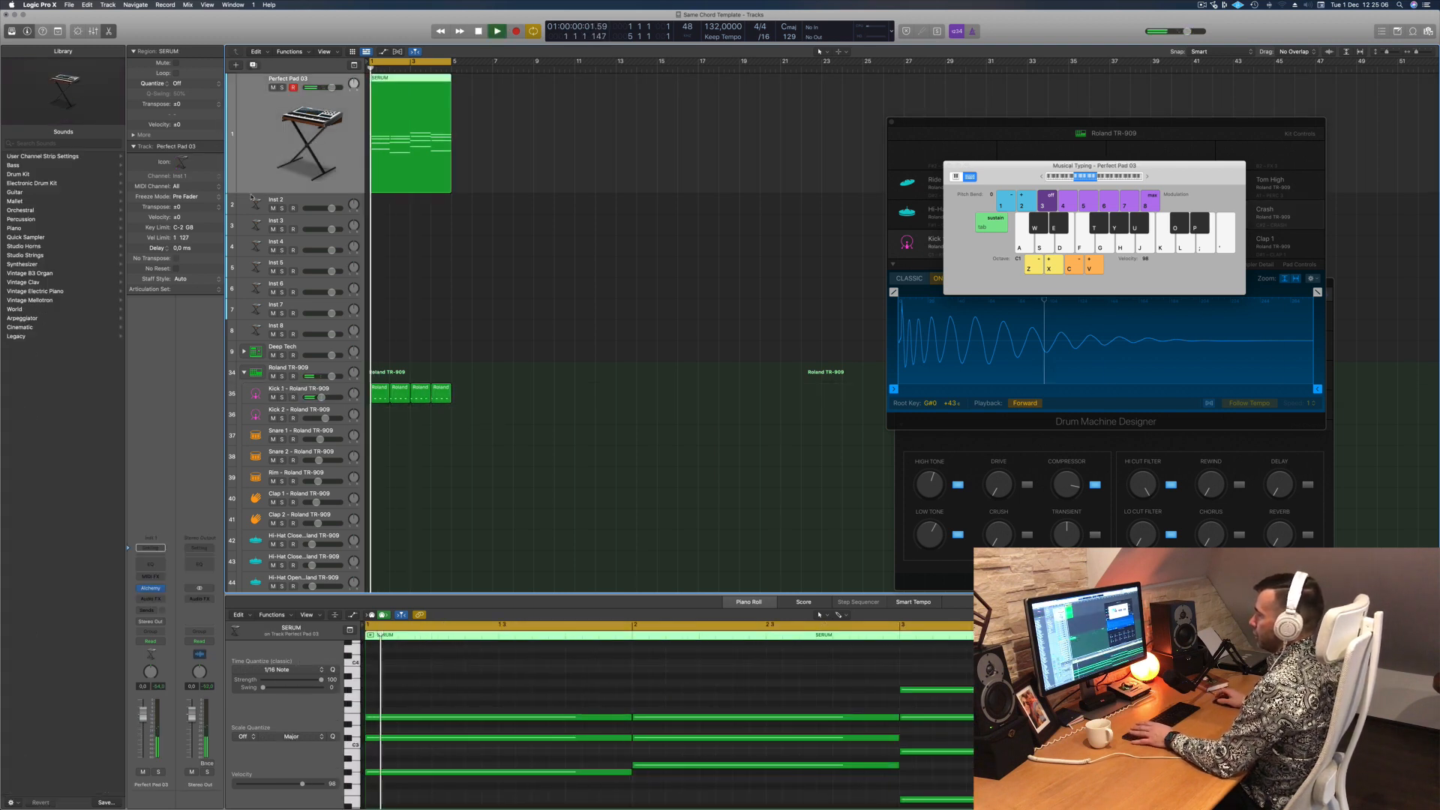
pyautogui.press('space')
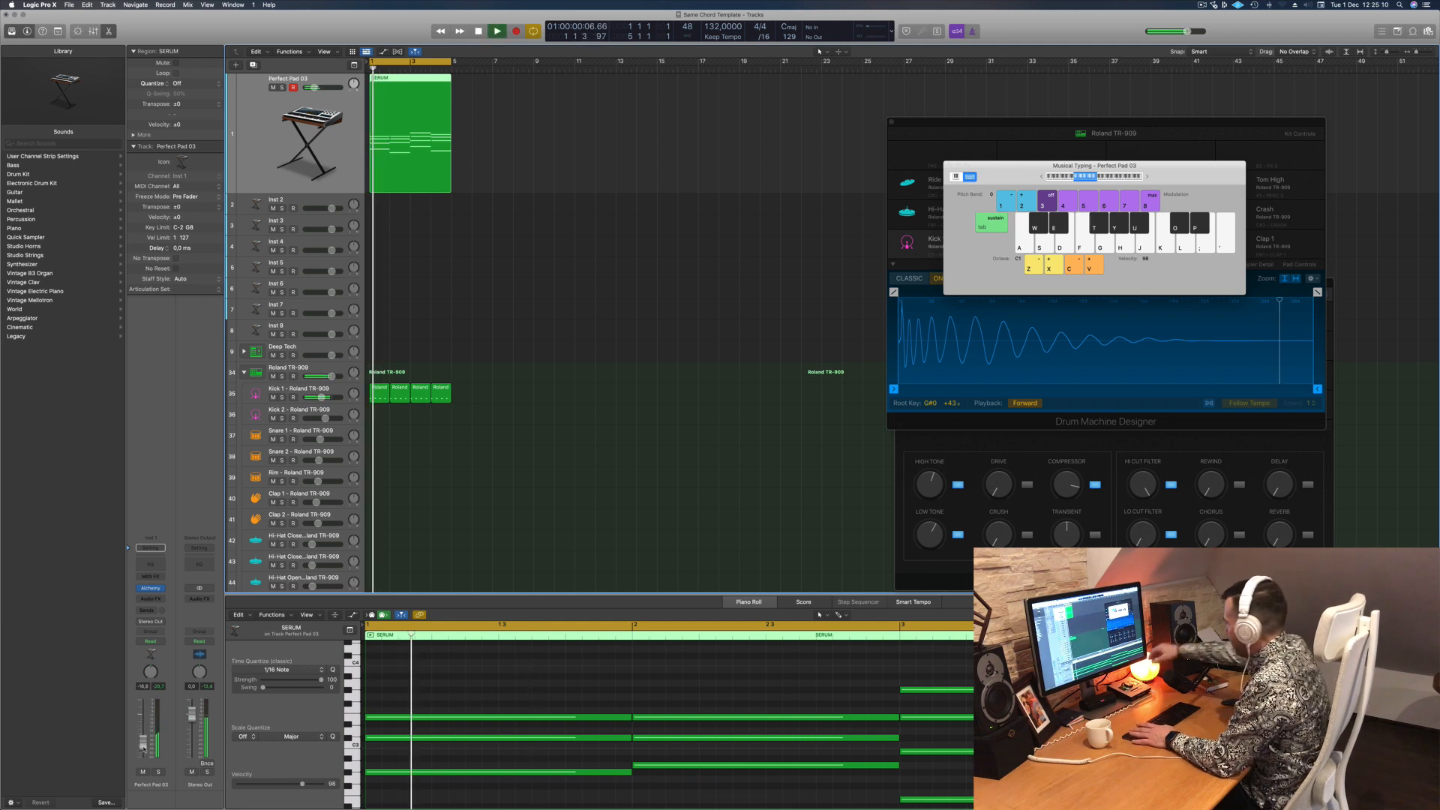
pyautogui.press('Return')
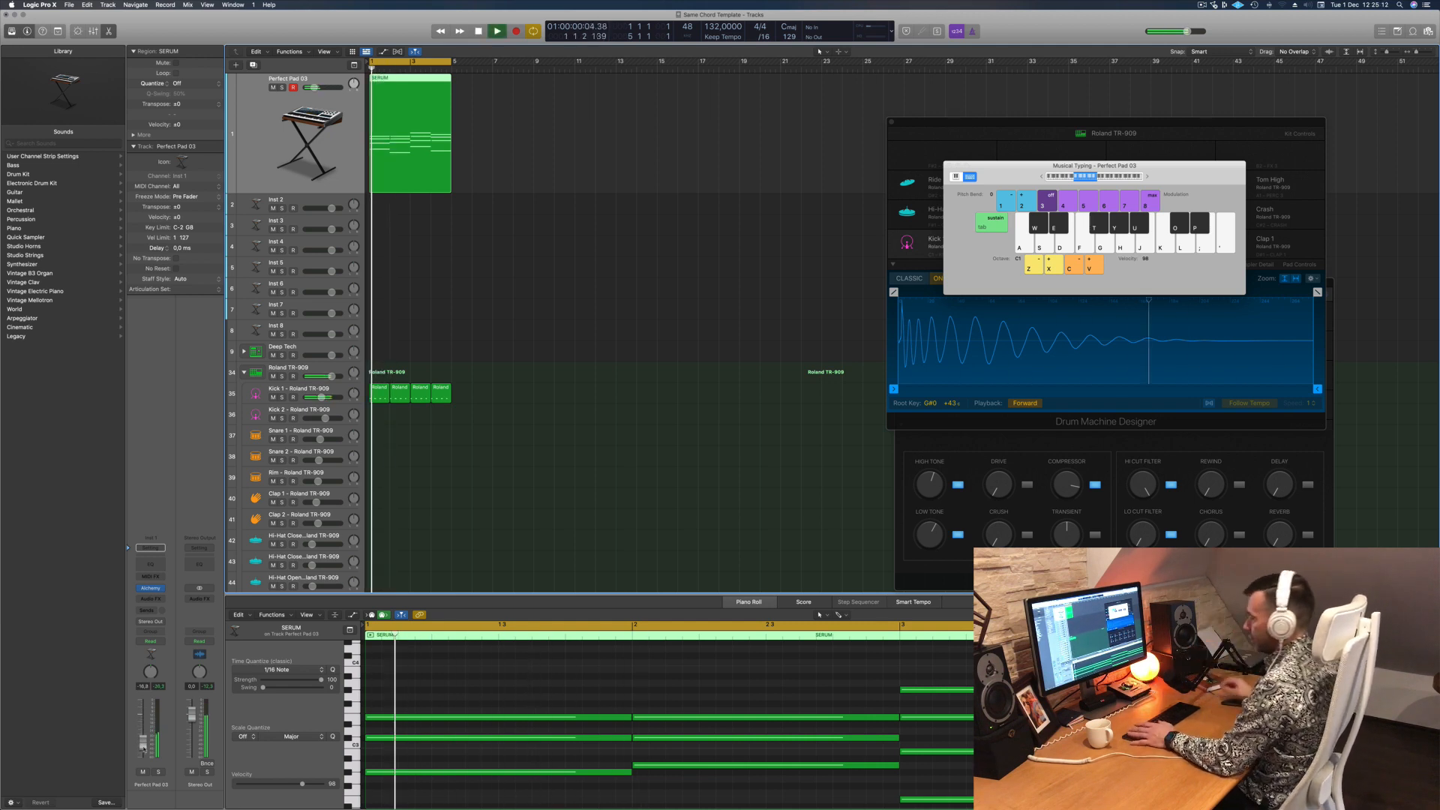
pyautogui.press('Return')
# Step: Raise the volume of the Kick 1 track while repeatedly restarting the loop from bar 1
pyautogui.click(288, 389)
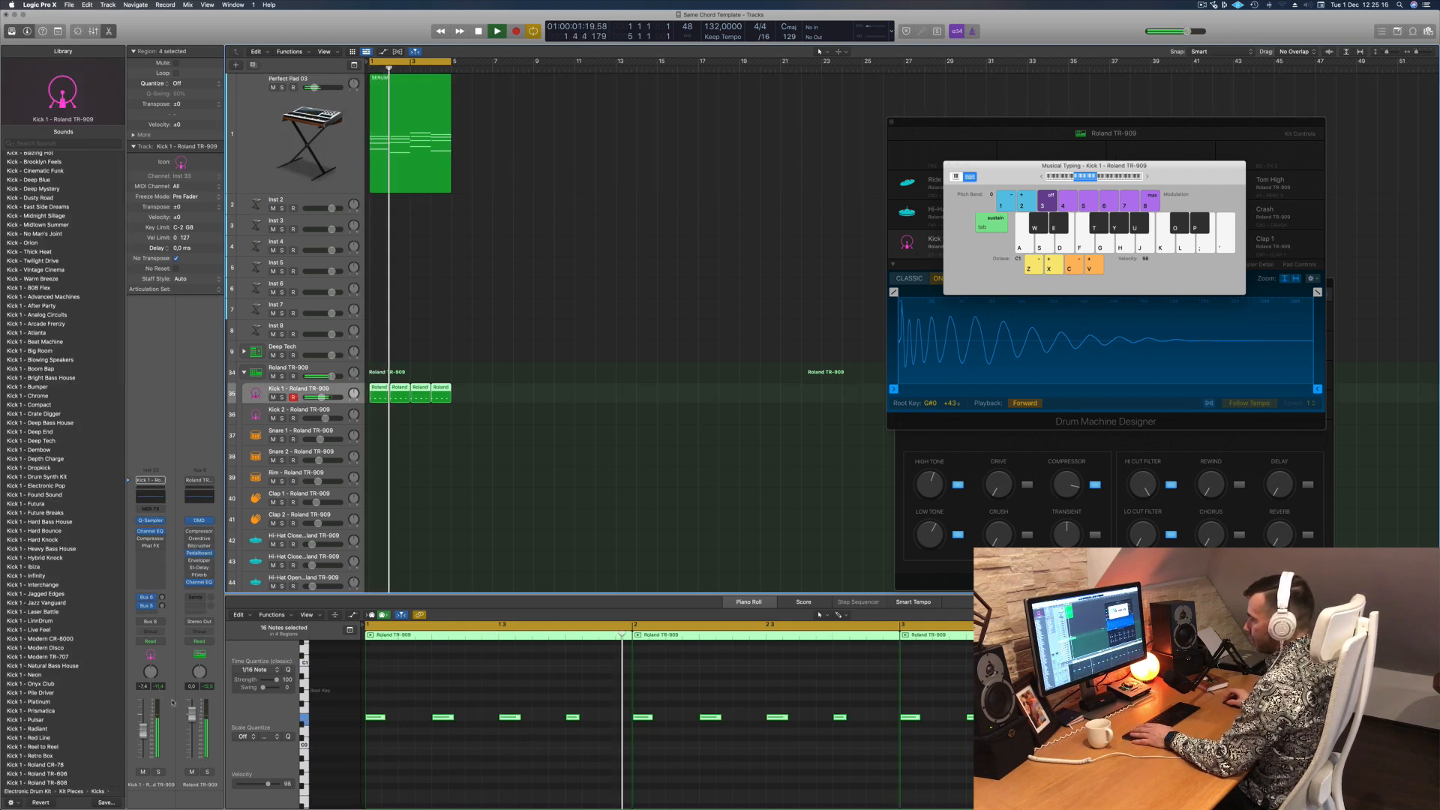
pyautogui.press('Return')
pyautogui.press('Return')
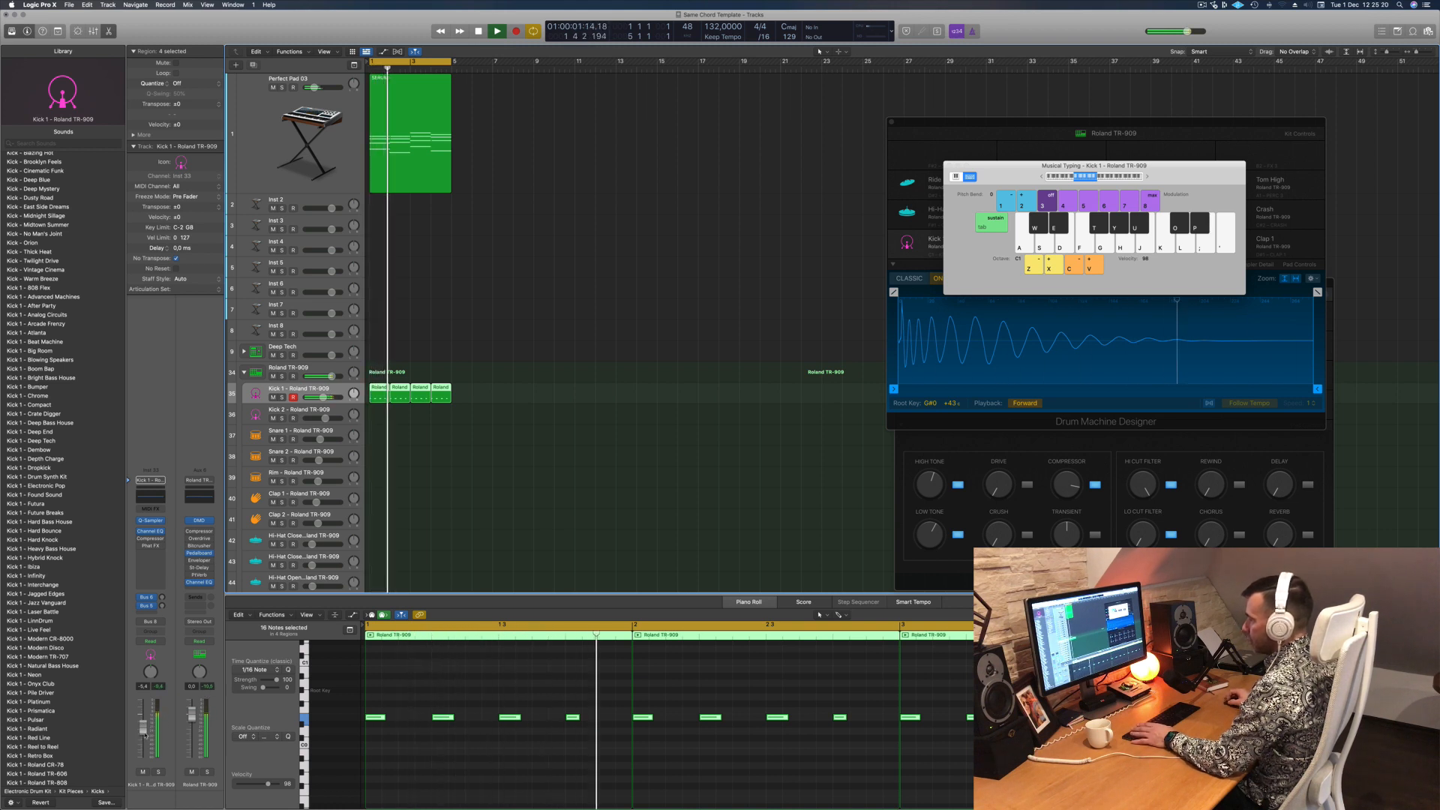
pyautogui.press('Return')
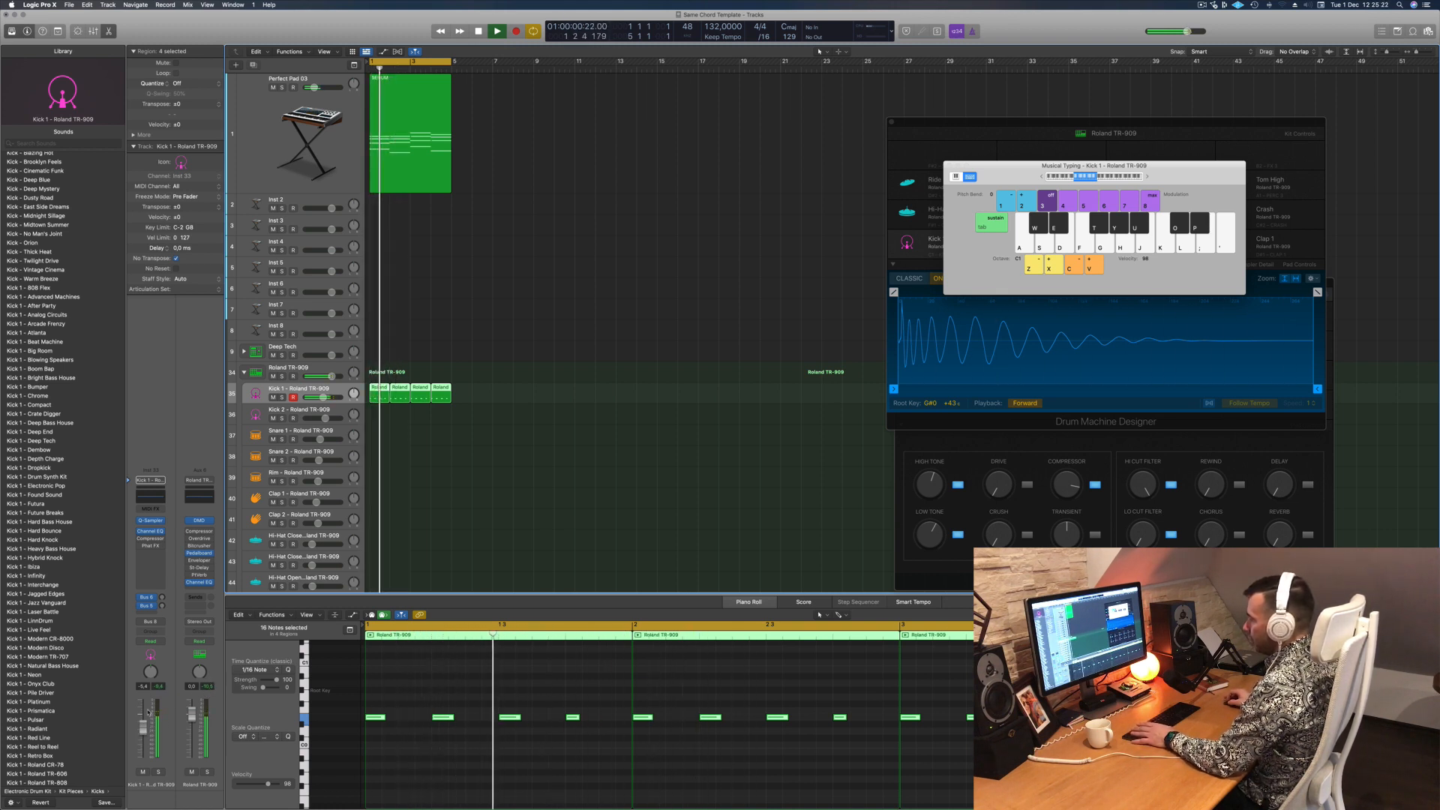
pyautogui.press('Return')
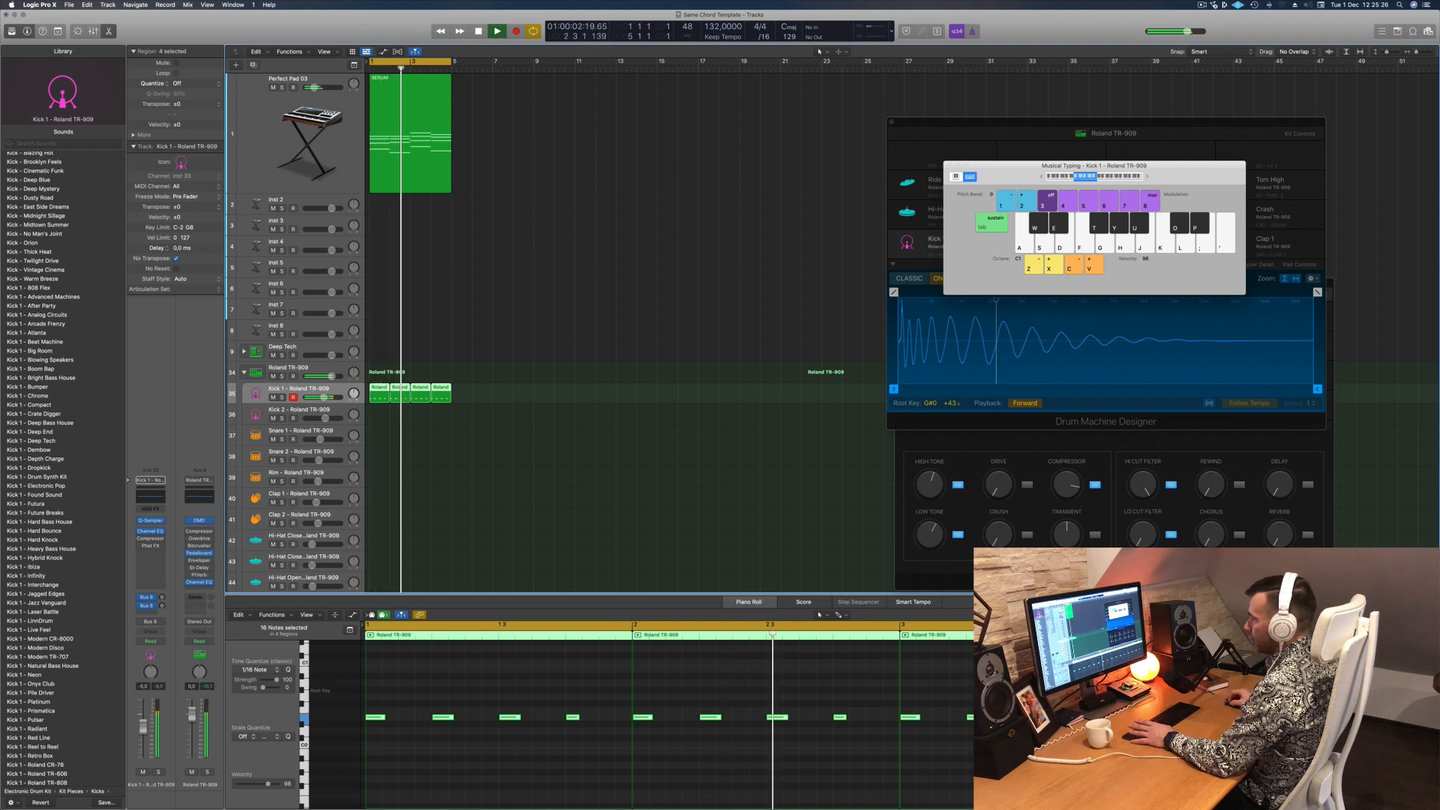
pyautogui.press('Return')
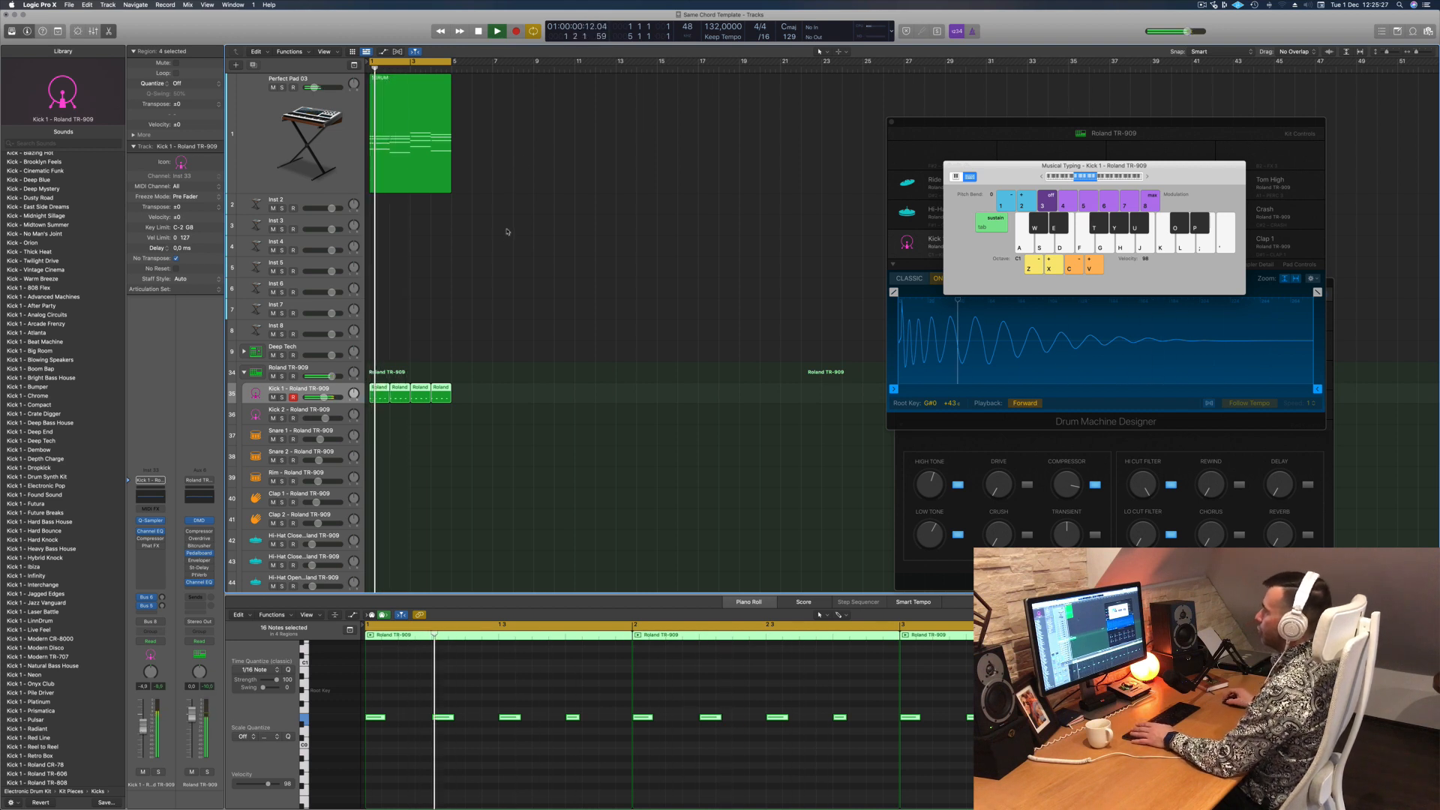
# Step: Check the balance between the pad and the kick by replaying the loop with each track selected
pyautogui.click(428, 150)
pyautogui.press('Return')
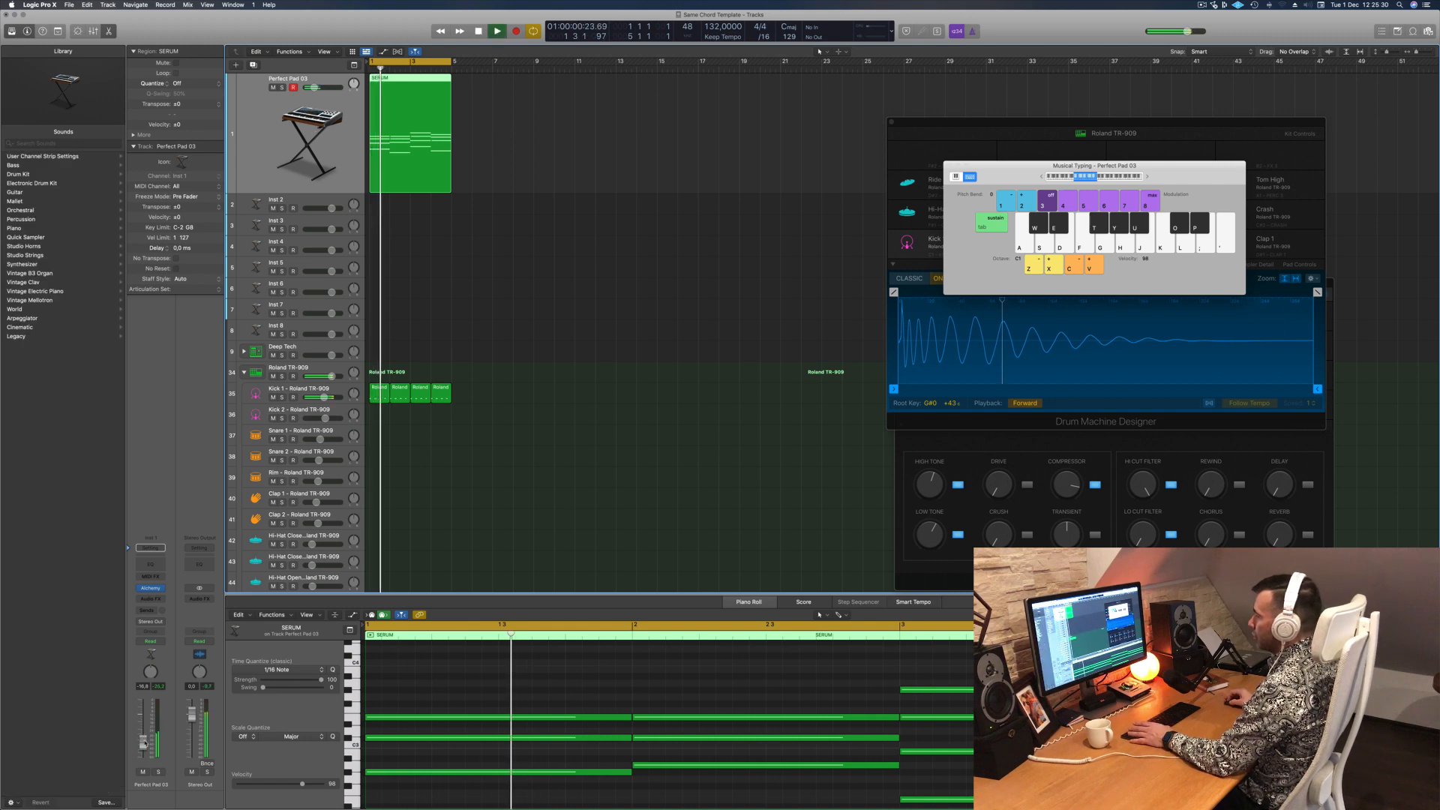
pyautogui.click(339, 389)
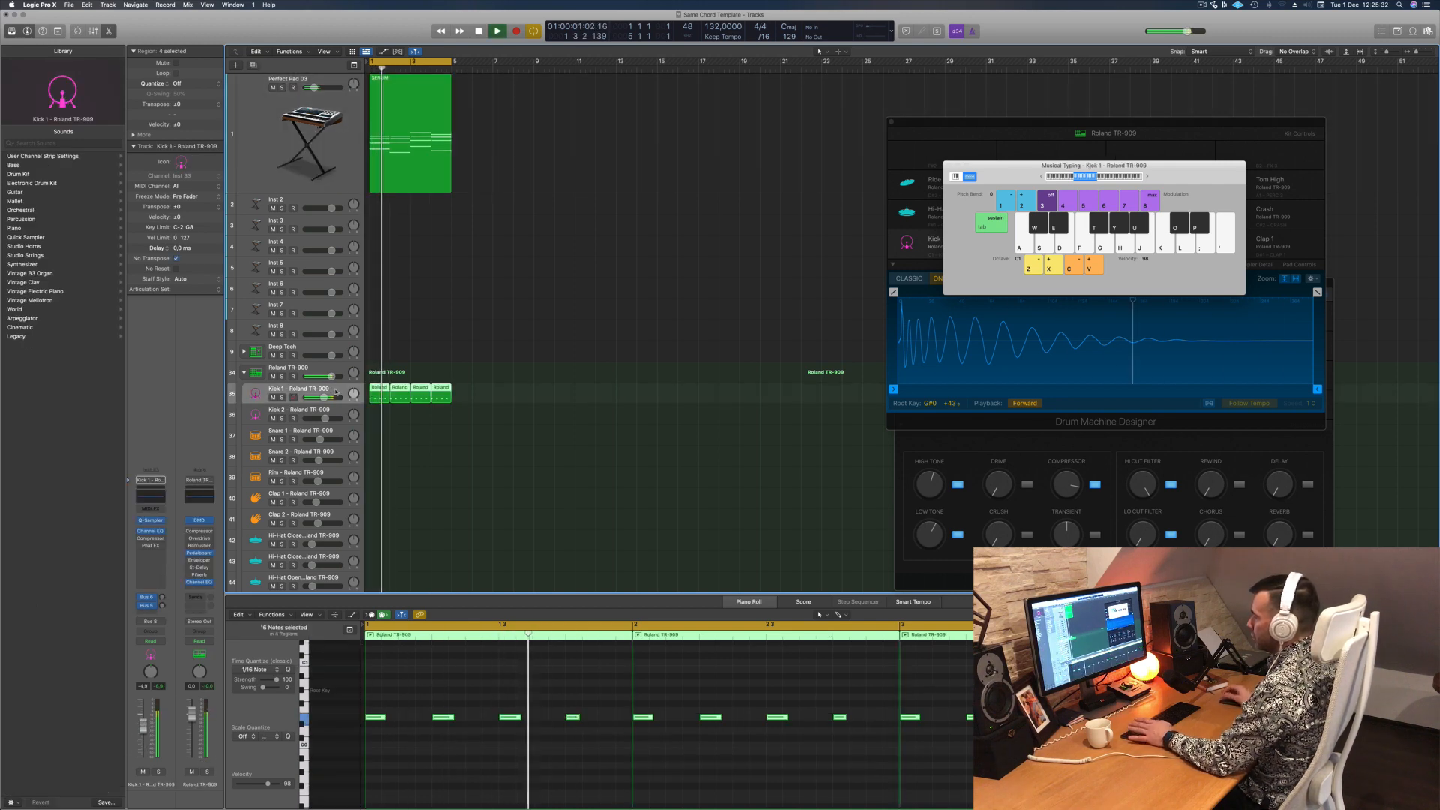
pyautogui.press('Return')
pyautogui.press('space')
pyautogui.press('space')
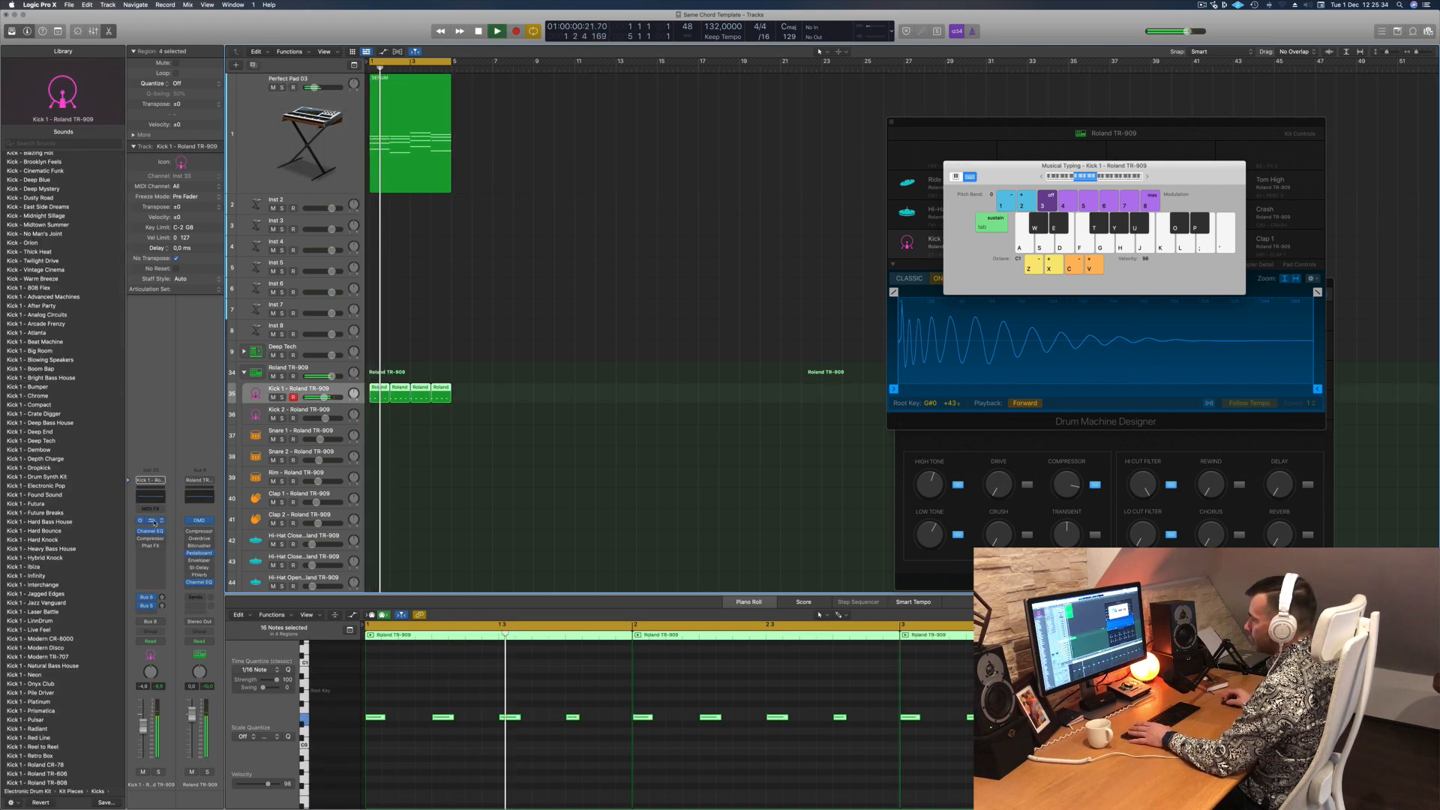
# Step: Adjust the Coarse pitch in the Kick 1 track's Quick Sampler and close the plug-in
pyautogui.click(152, 521)
pyautogui.moveTo(567, 328); pyautogui.dragTo(568, 339)
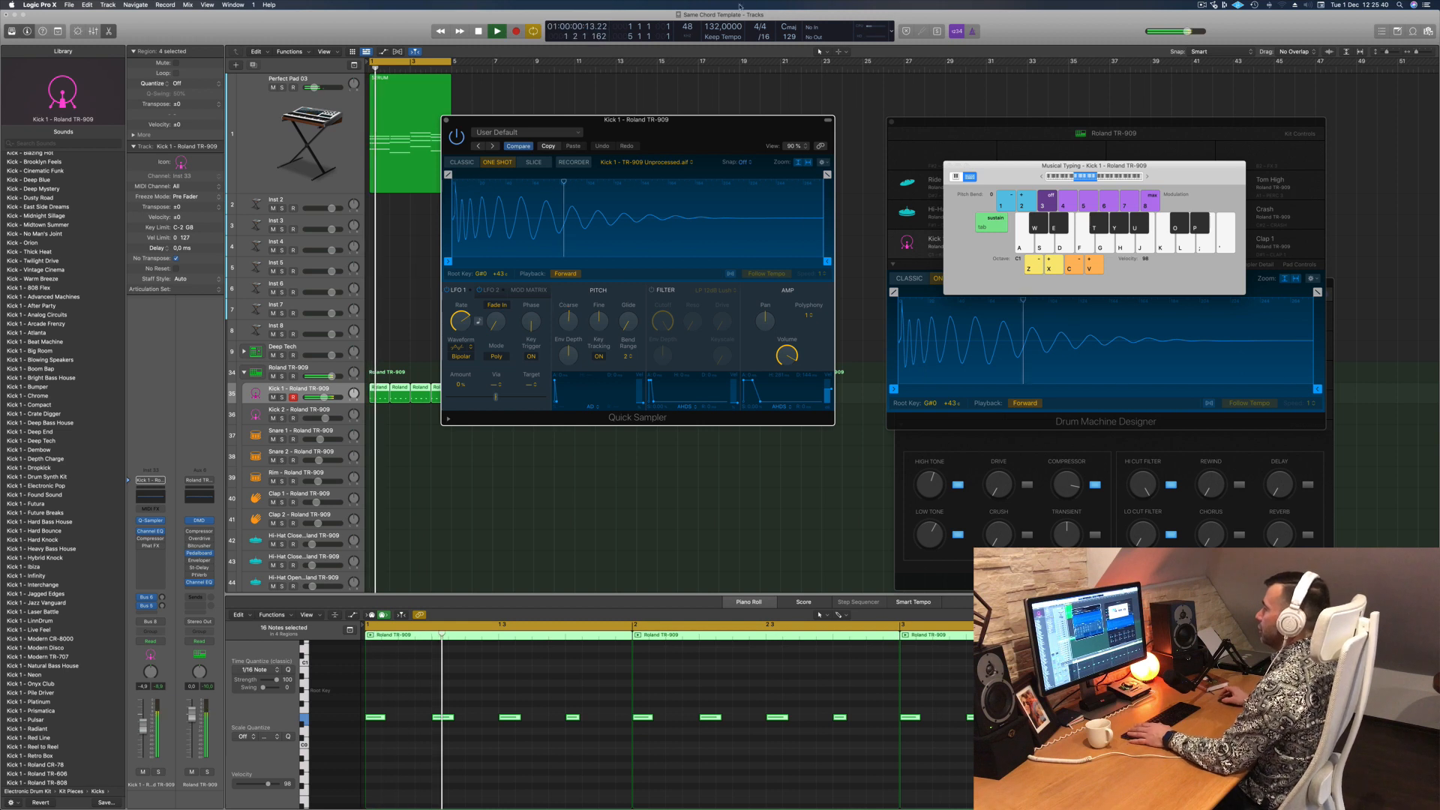
pyautogui.click(447, 121)
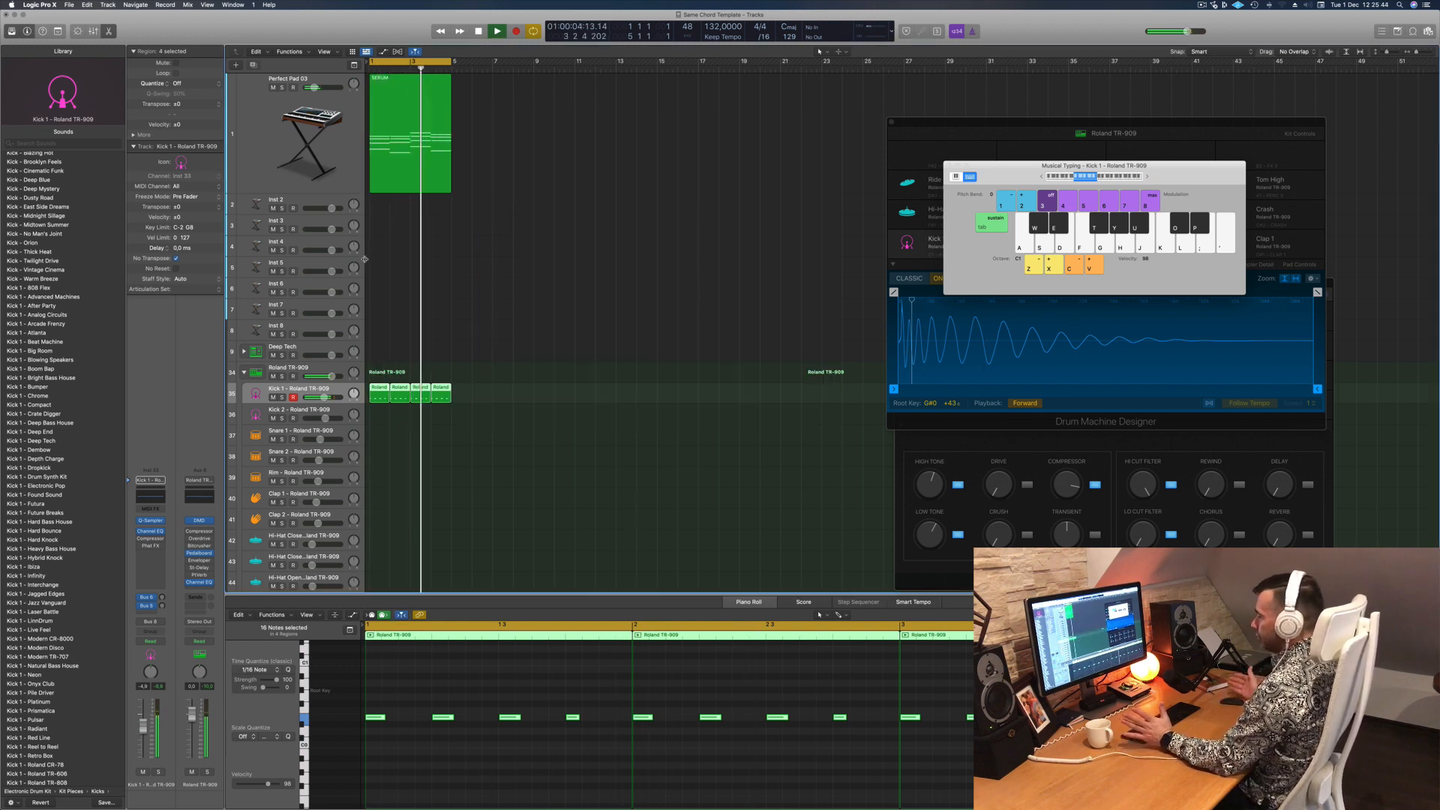
# Step: Stop playback and duplicate the Roland TR-909 track stack with the same settings
pyautogui.click(256, 161)
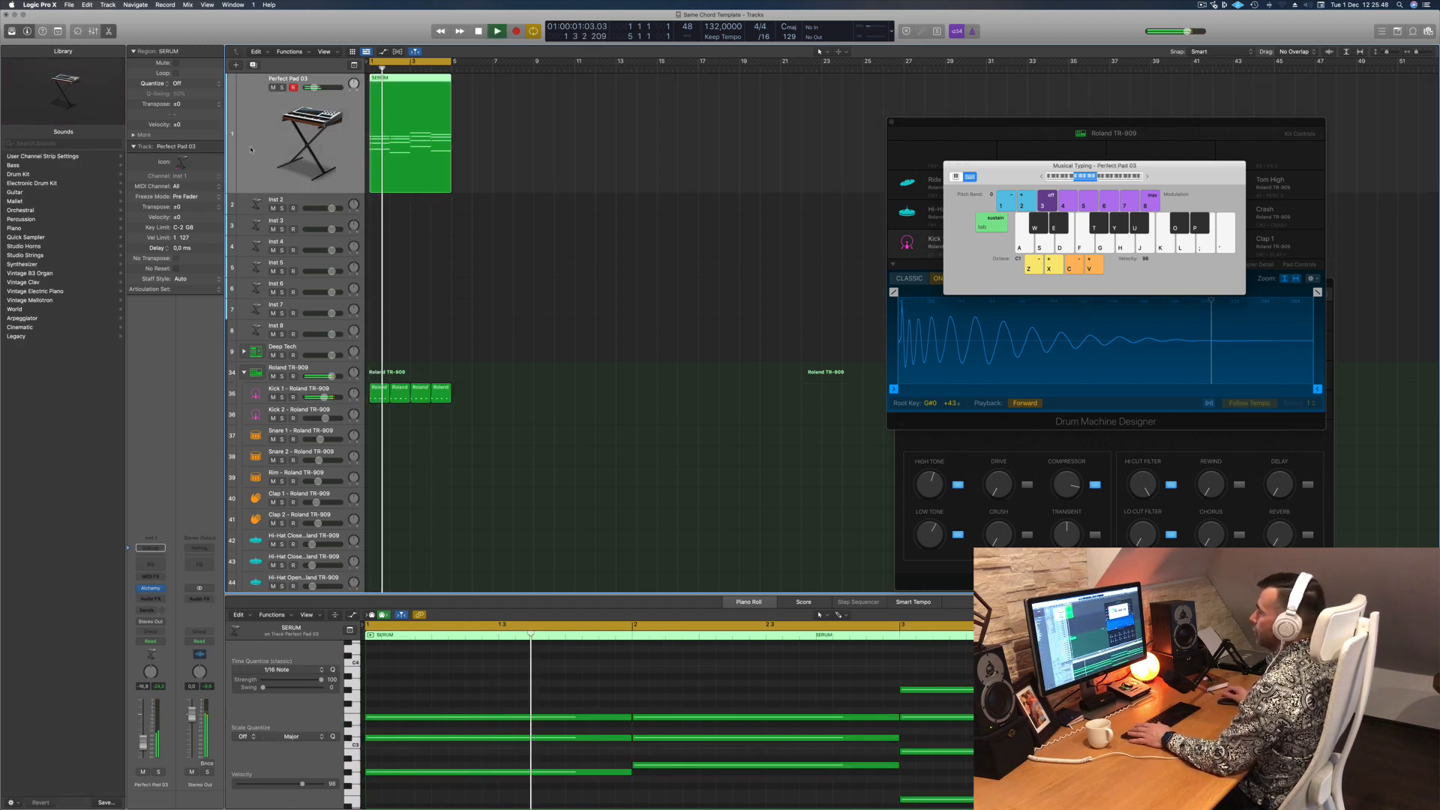
pyautogui.scroll(-3, 261, 148)
pyautogui.press('space')
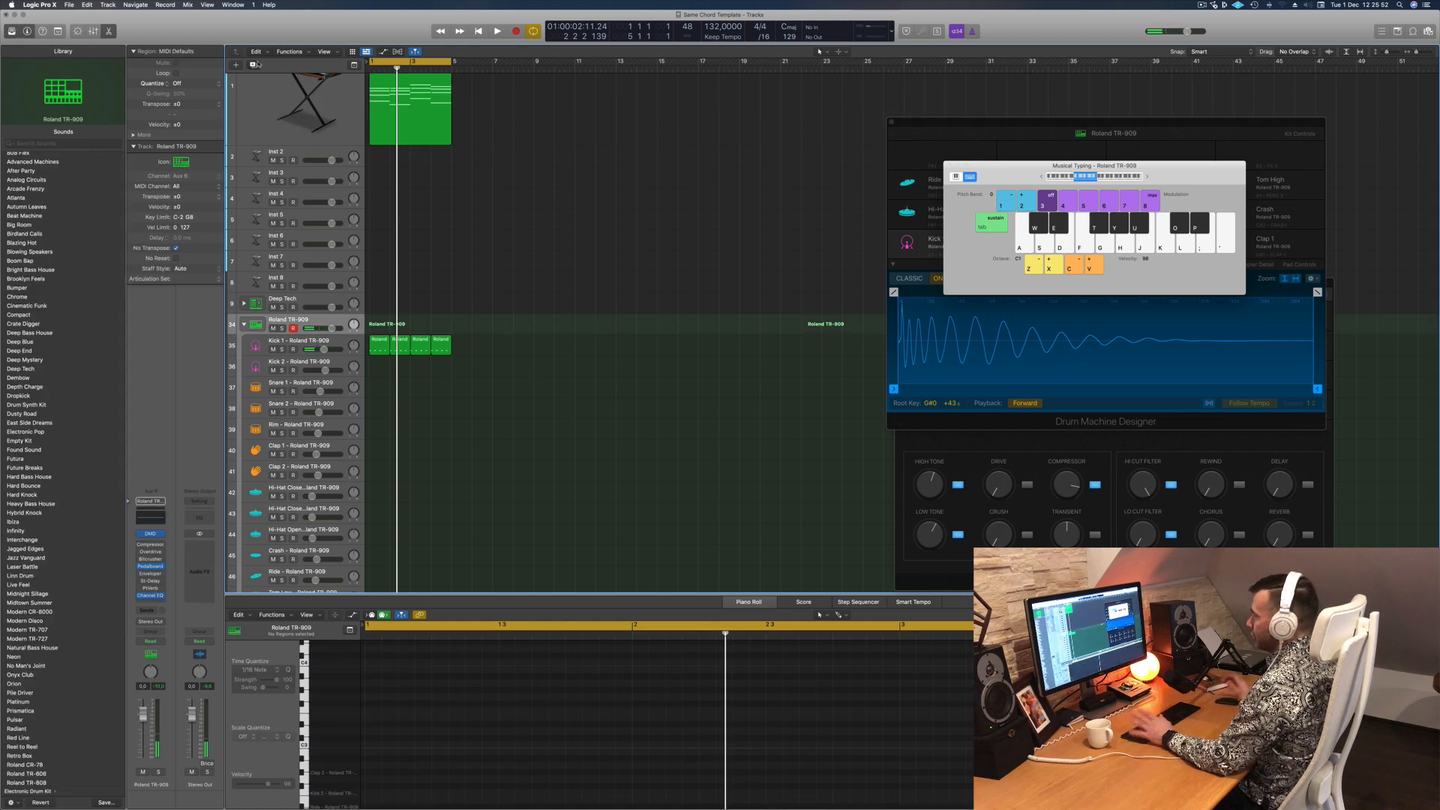
pyautogui.press('super+d')
pyautogui.press('super+Up')
pyautogui.press('super+Up')
# Step: Copy the four kick regions to the Kick 1 track of the duplicated TR-909 stack and play them
pyautogui.scroll(-5, 417, 465)
pyautogui.moveTo(480, 177); pyautogui.dragTo(373, 454)
pyautogui.press('space')
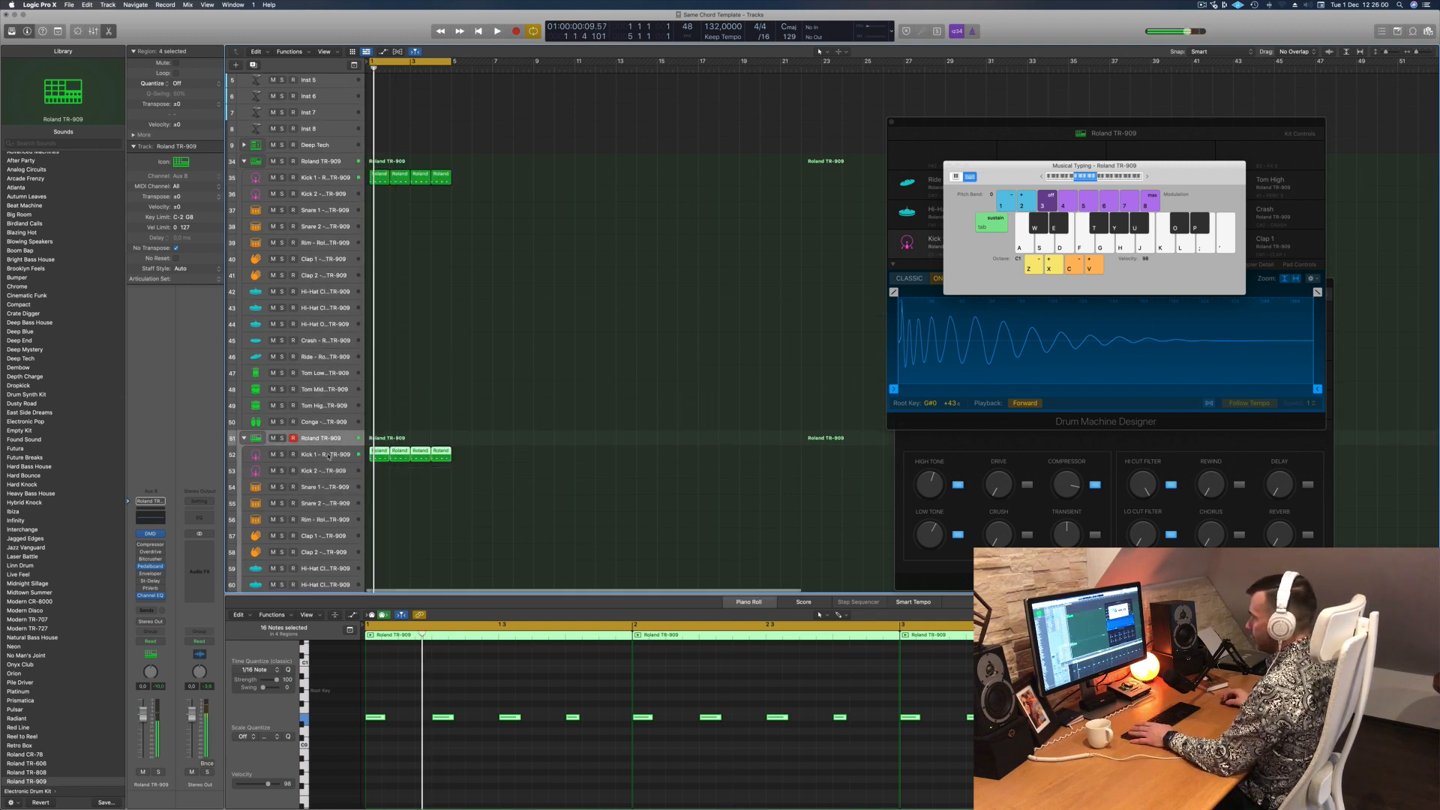
# Step: Set the duplicated Kick 1 track's output to No Output and restart playback
pyautogui.click(322, 455)
pyautogui.press('space')
pyautogui.click(152, 641)
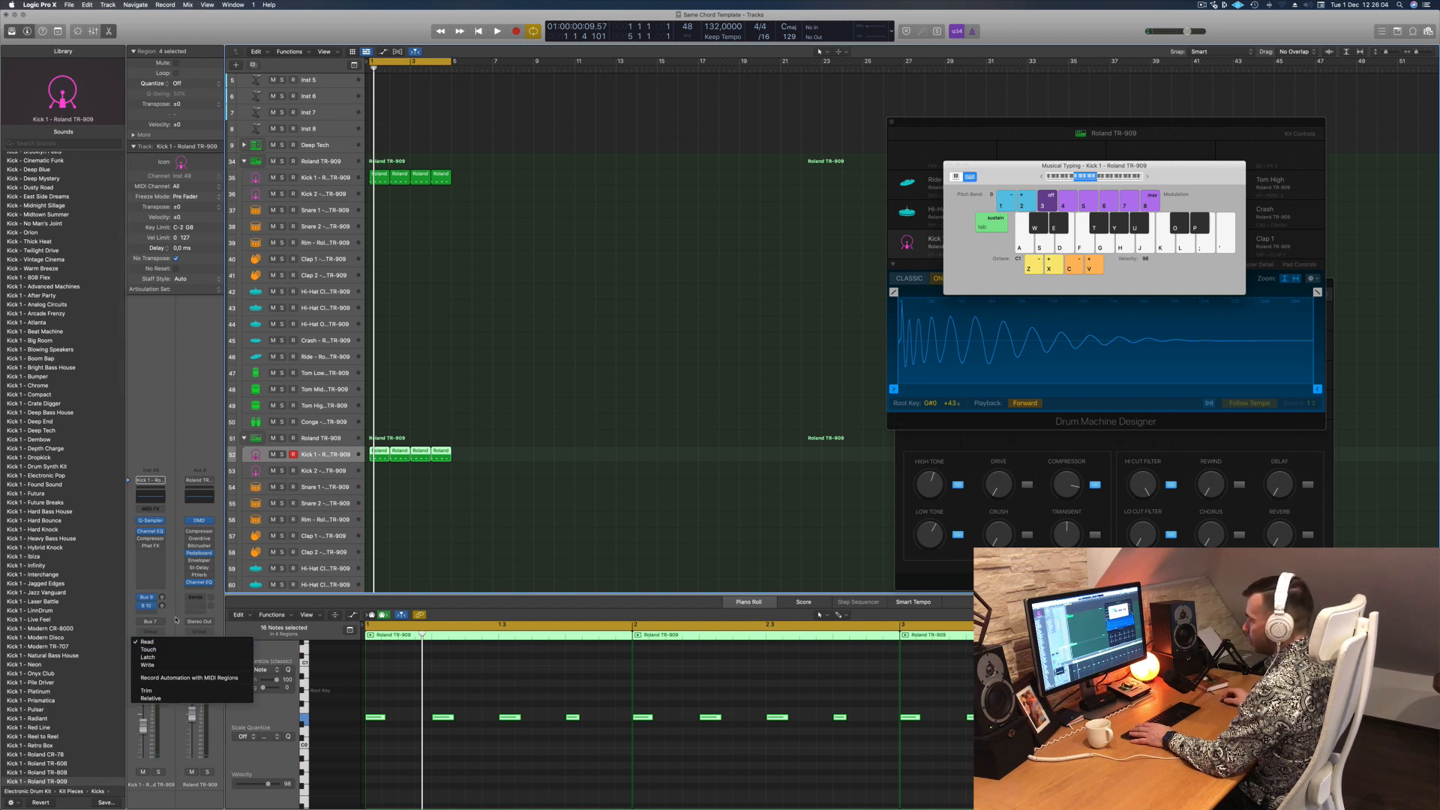
pyautogui.click(175, 621)
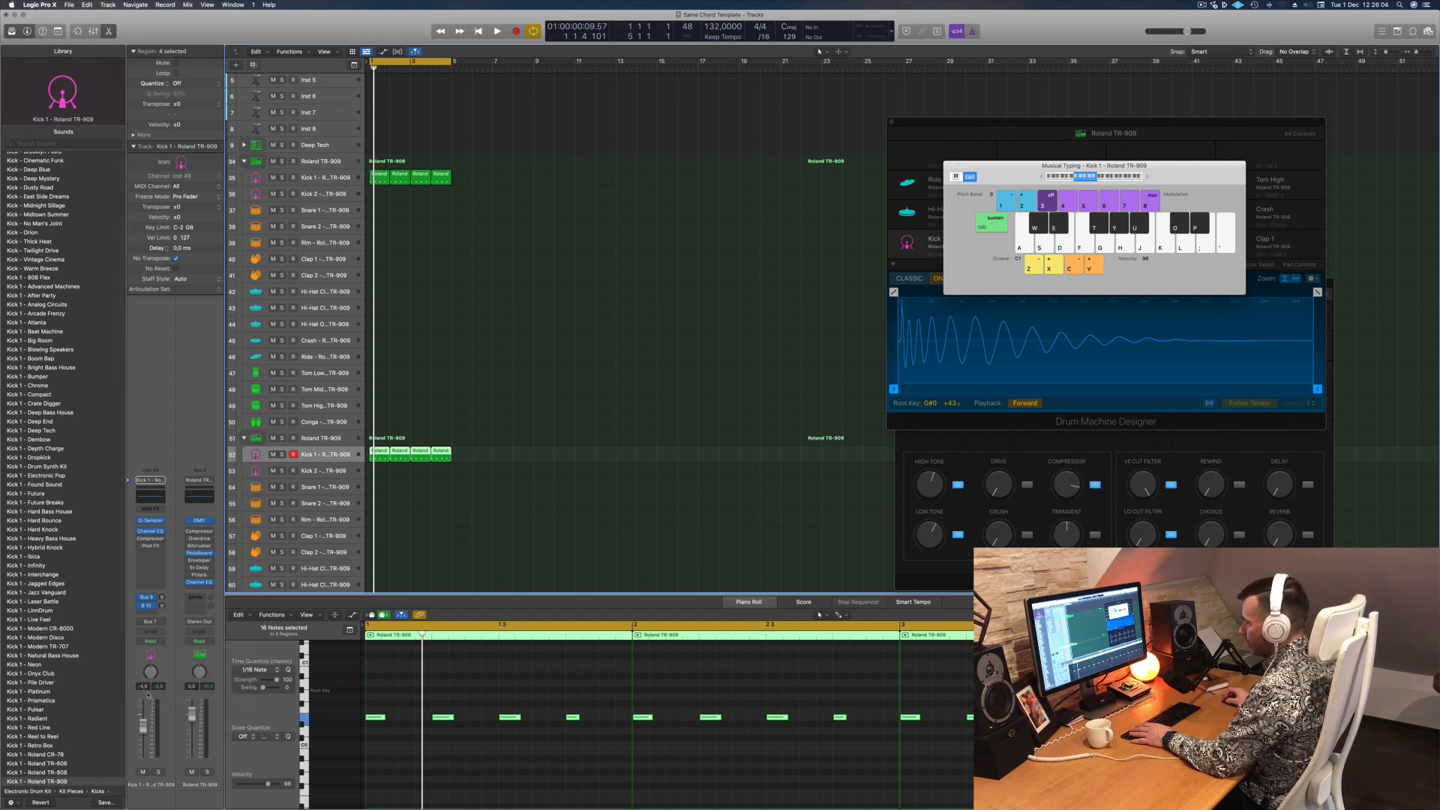
pyautogui.click(152, 622)
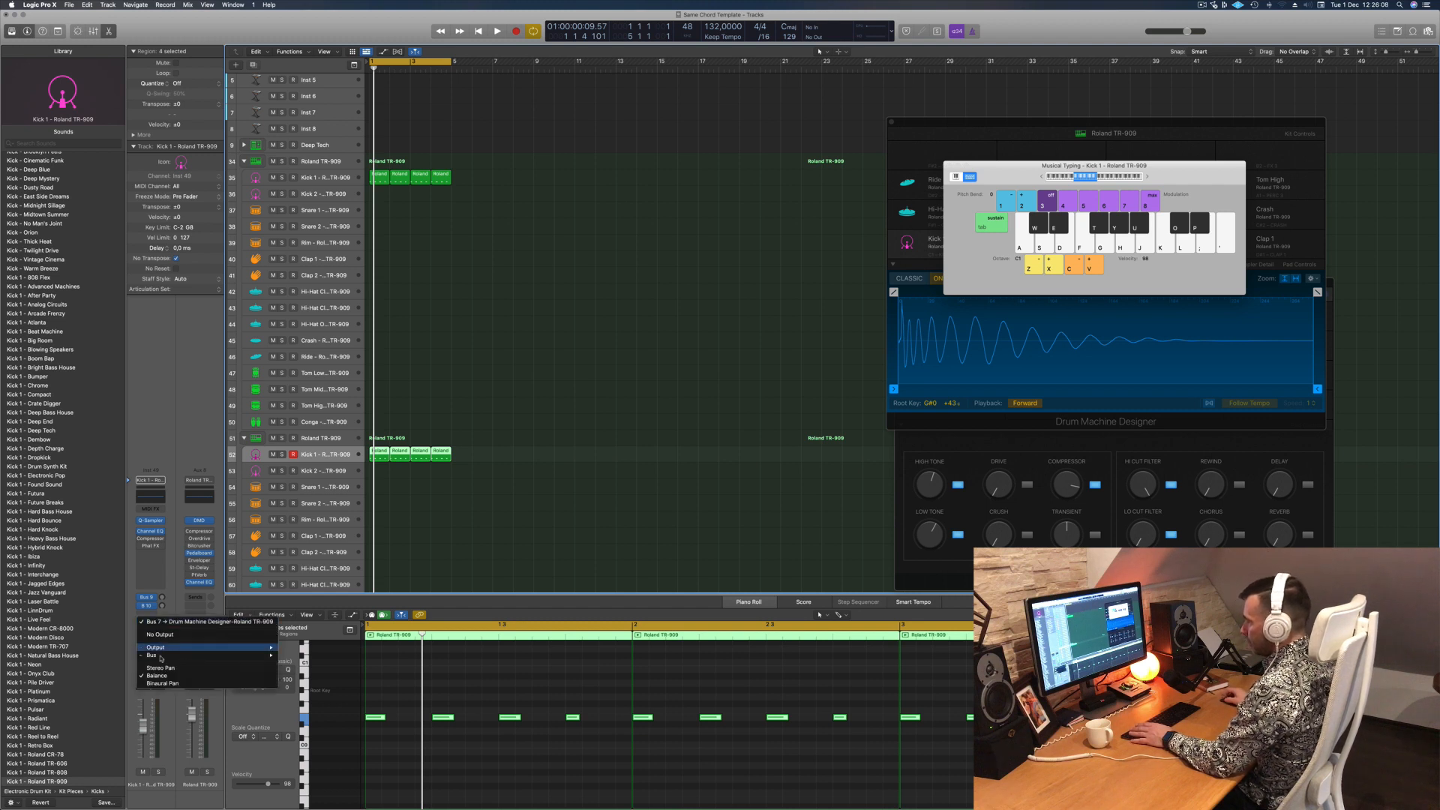
pyautogui.click(160, 634)
pyautogui.press('space')
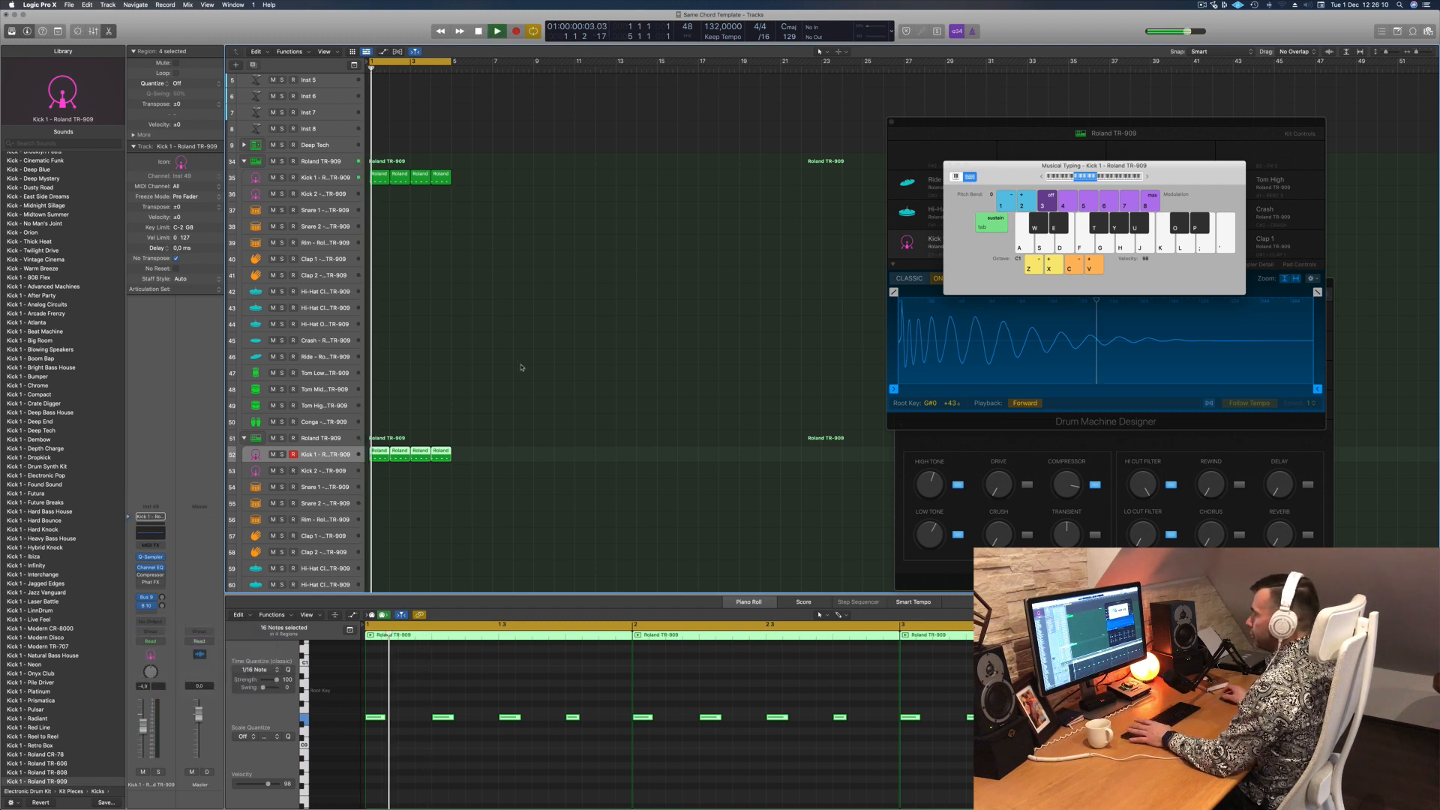
# Step: Stop playback and insert a stereo Compressor on the Perfect Pad 03 track
pyautogui.press('space')
pyautogui.press('space')
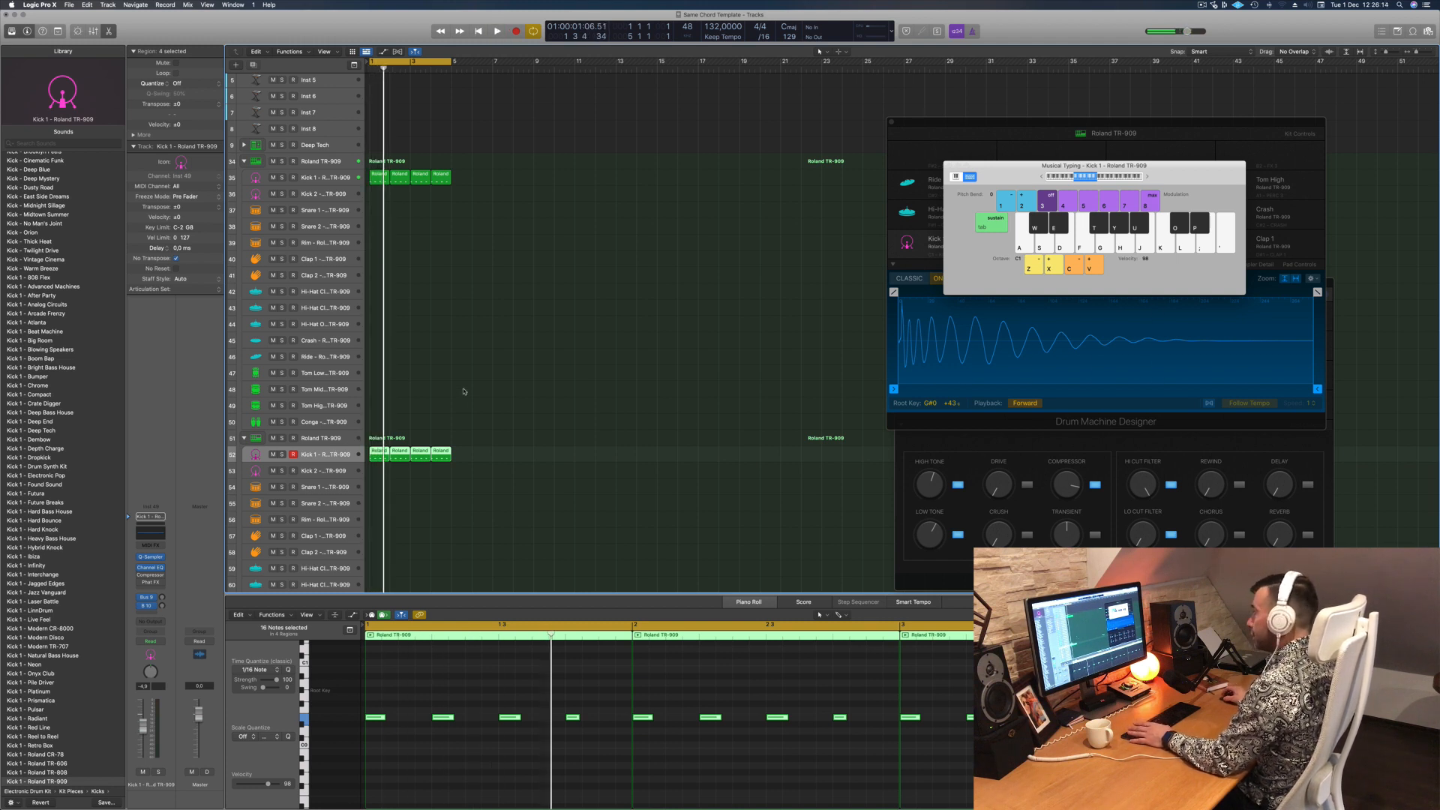
pyautogui.scroll(5, 469, 393)
pyautogui.click(264, 129)
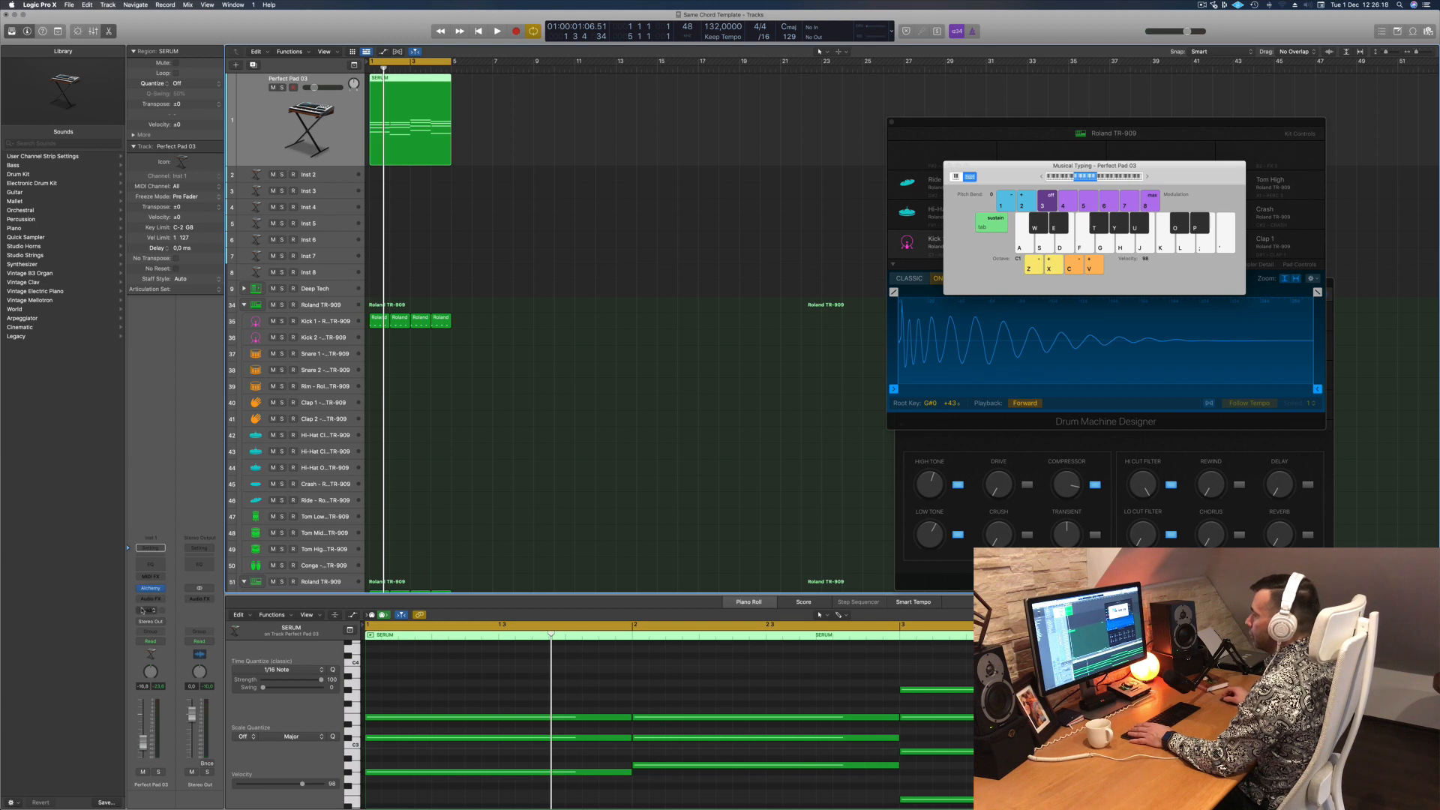
pyautogui.click(148, 601)
pyautogui.moveTo(177, 619)
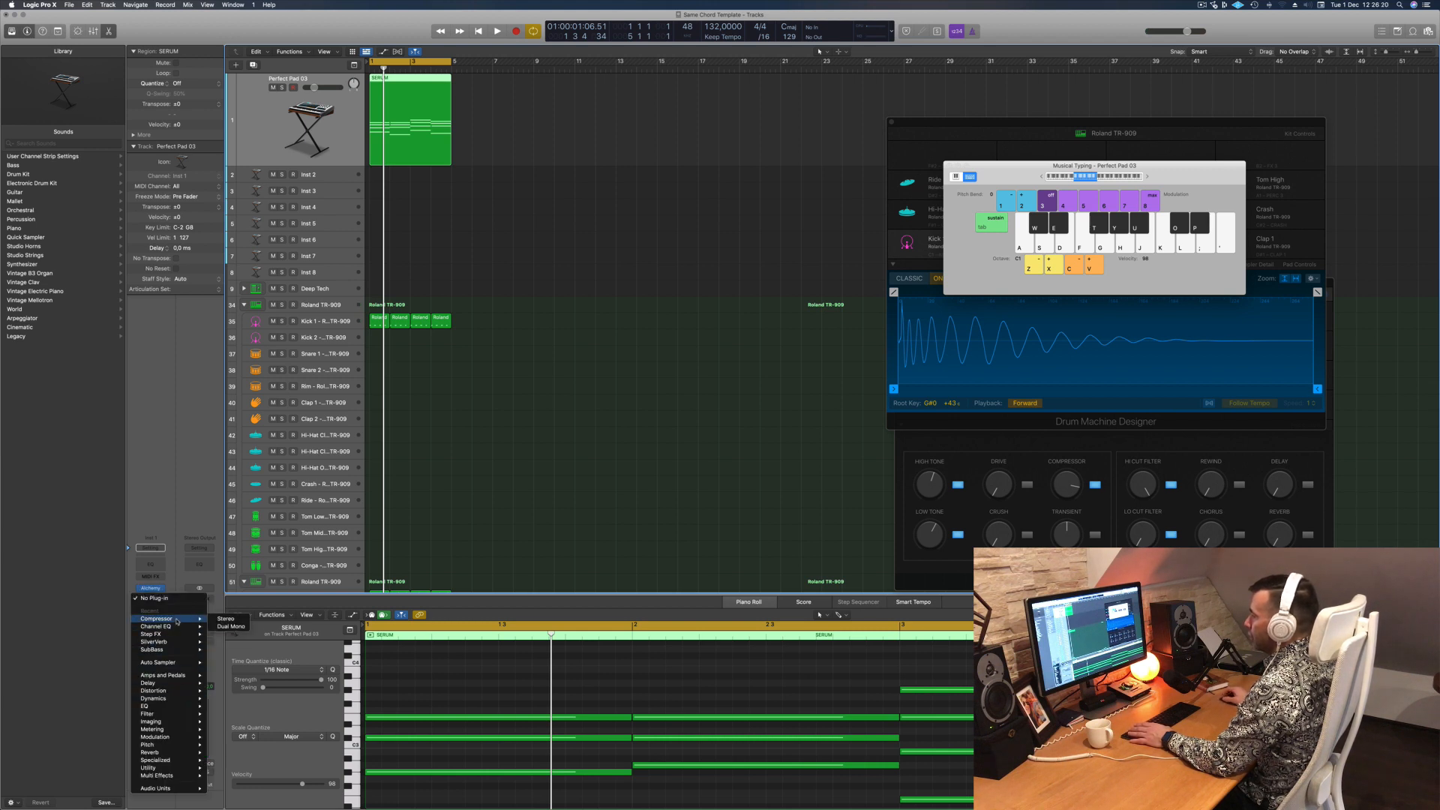
pyautogui.click(221, 621)
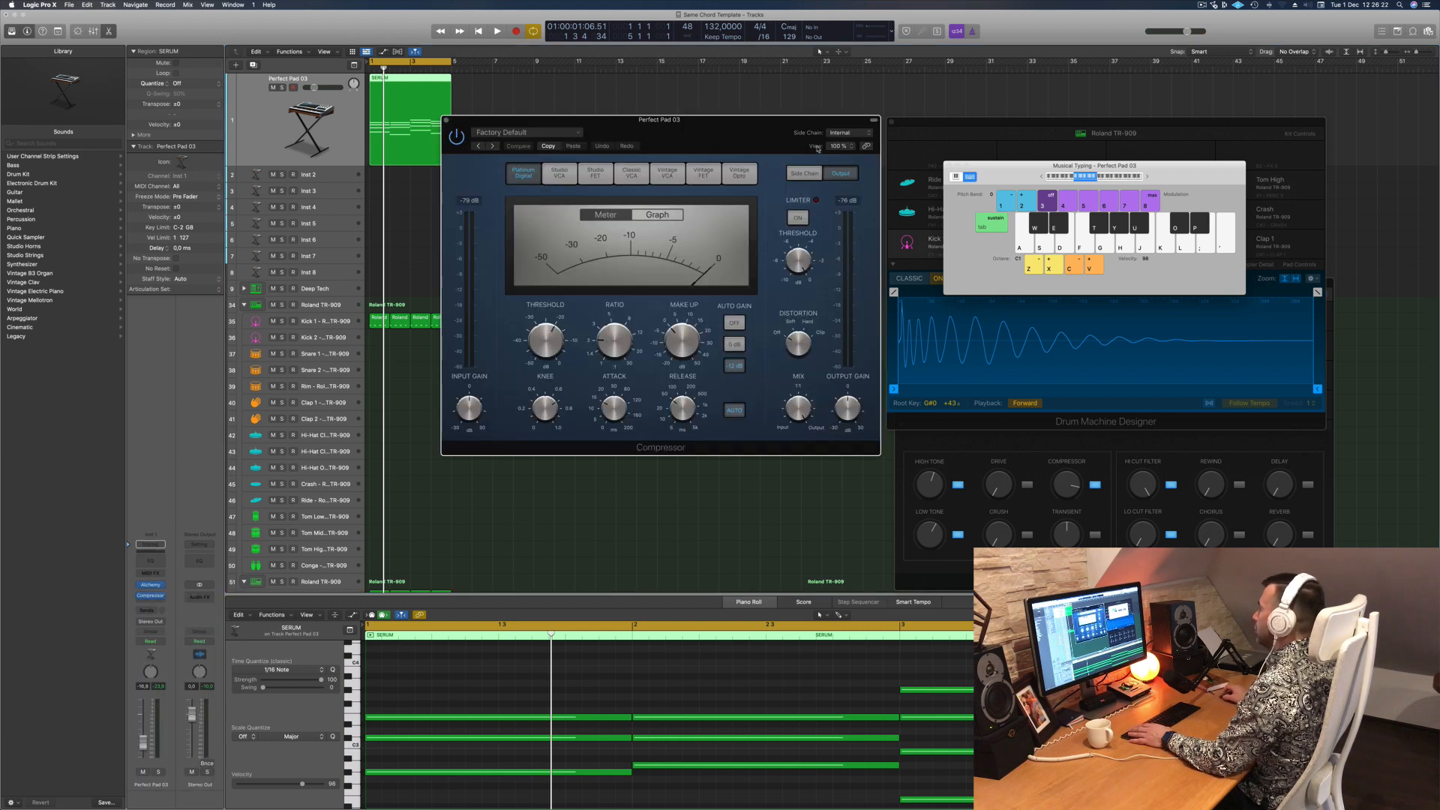
# Step: Set the compressor's side chain to Kick 1 - Roland TR-909 (Inst 49) and audition the loop
pyautogui.moveTo(841, 154)
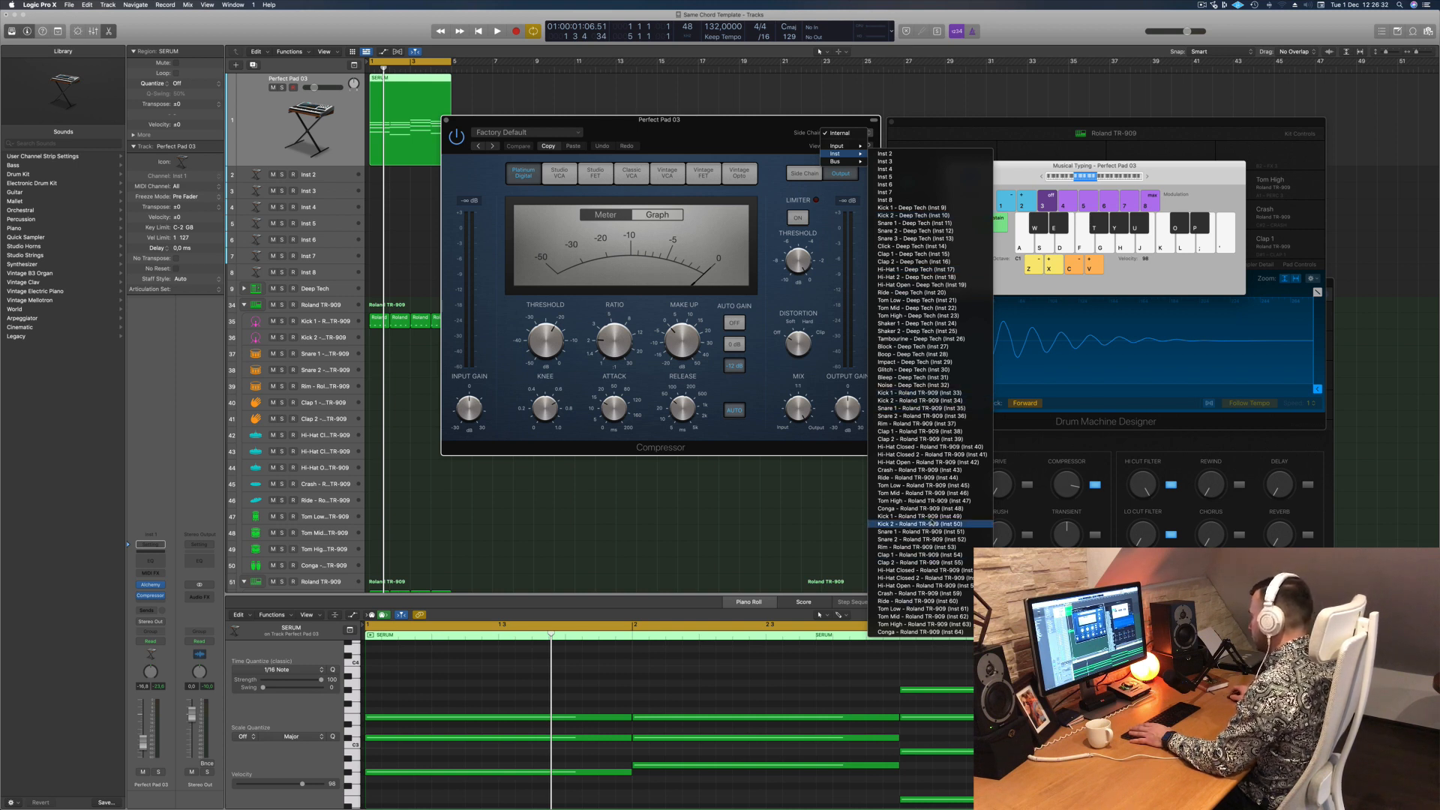
pyautogui.click(931, 517)
pyautogui.moveTo(733, 135); pyautogui.dragTo(882, 141)
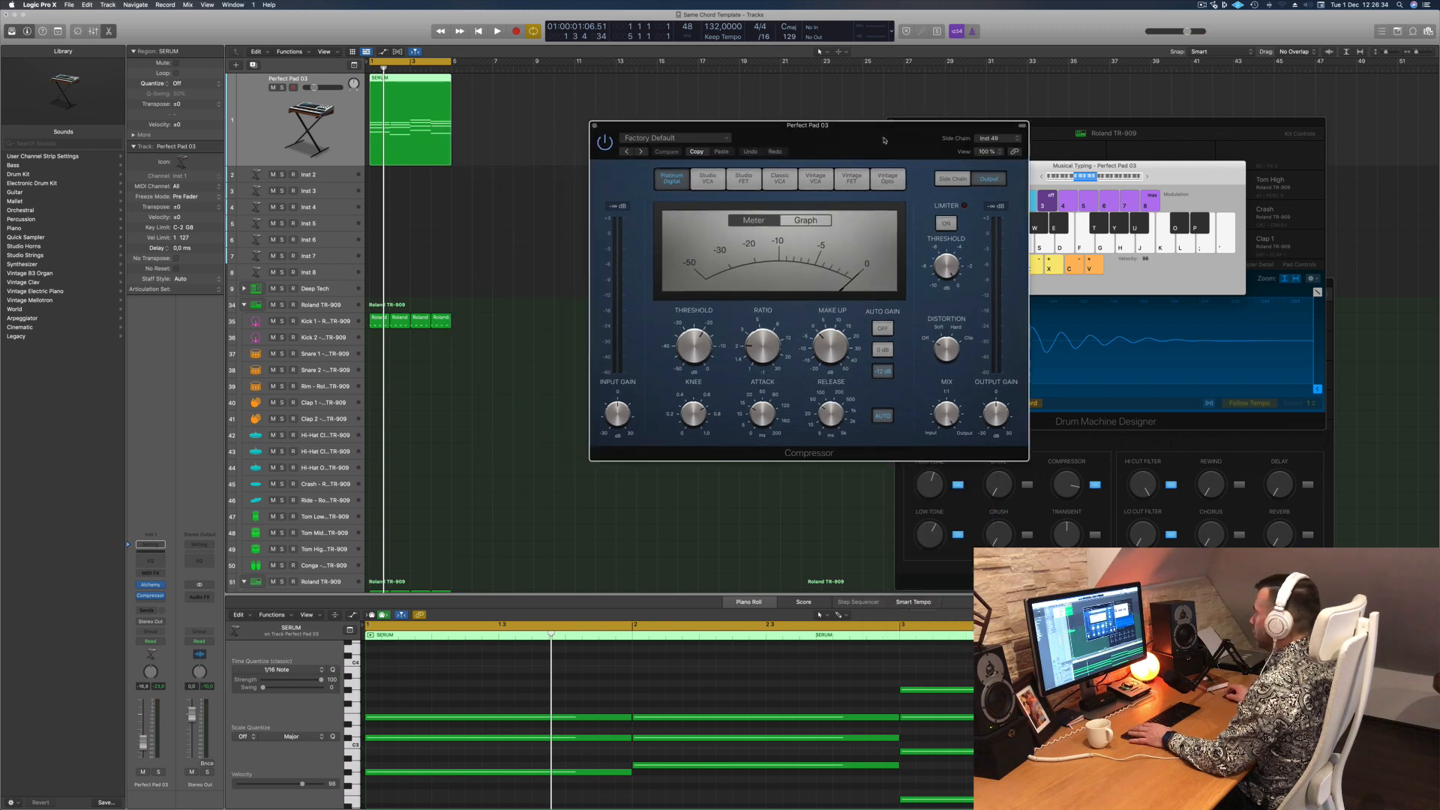
pyautogui.press('space')
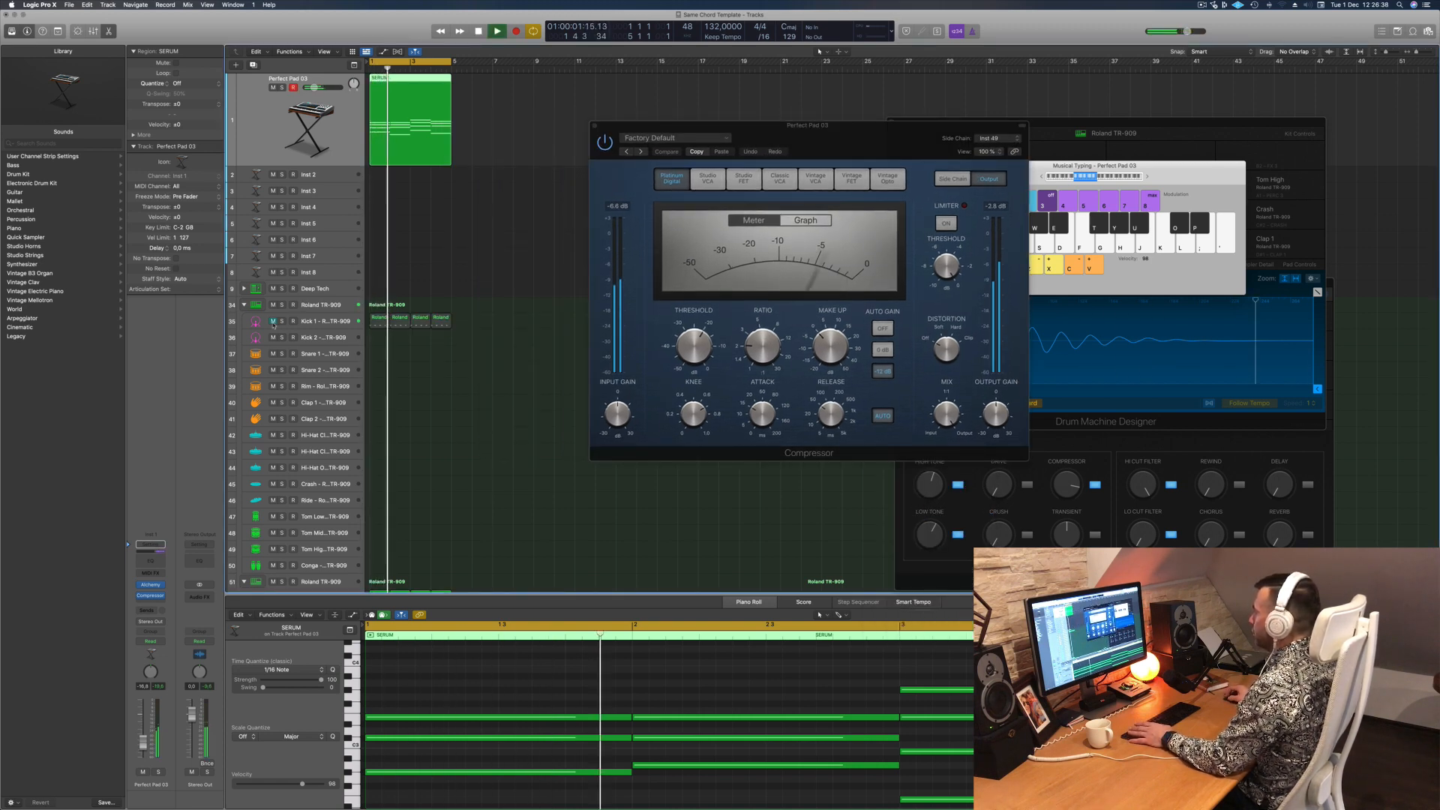
pyautogui.press('space')
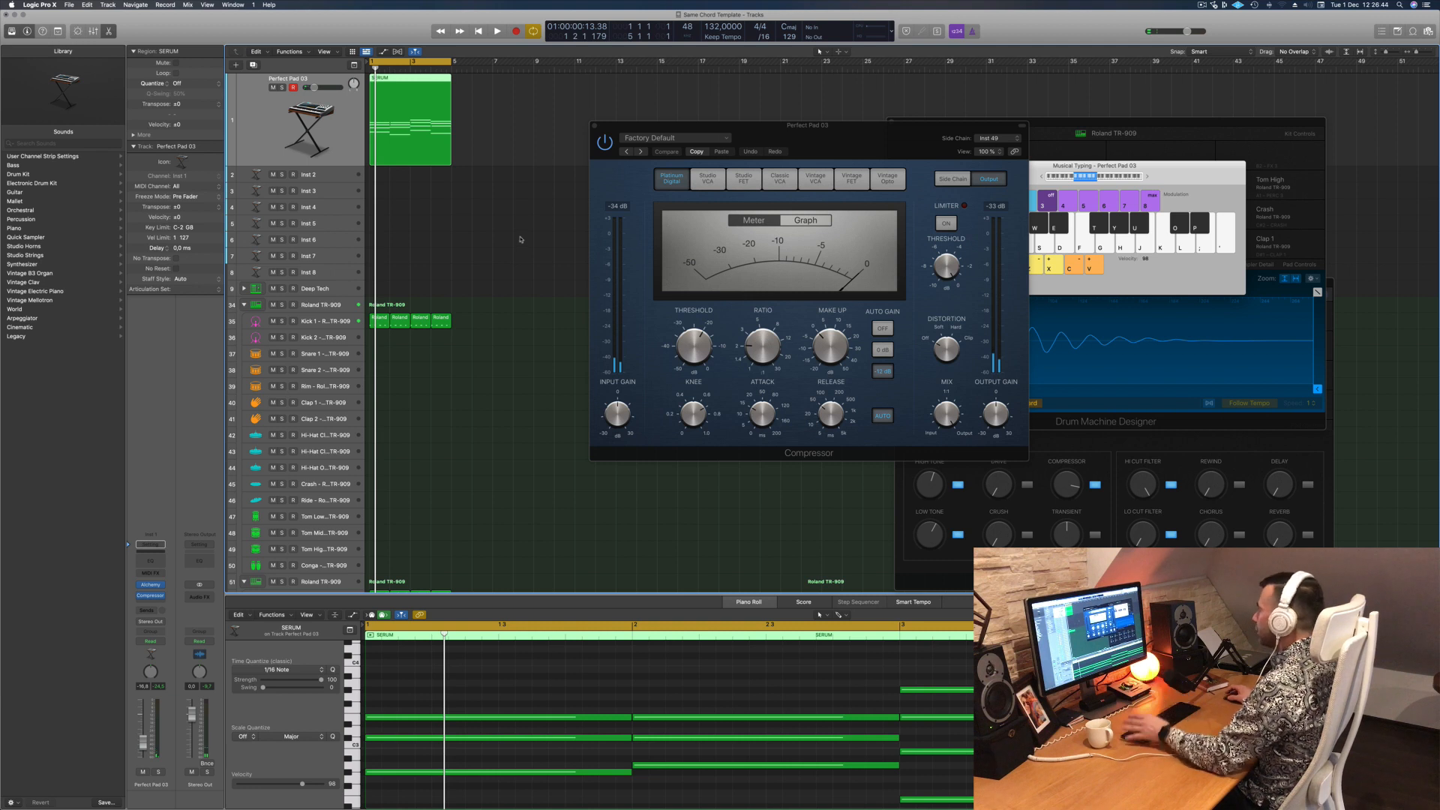
pyautogui.moveTo(833, 133); pyautogui.dragTo(801, 129)
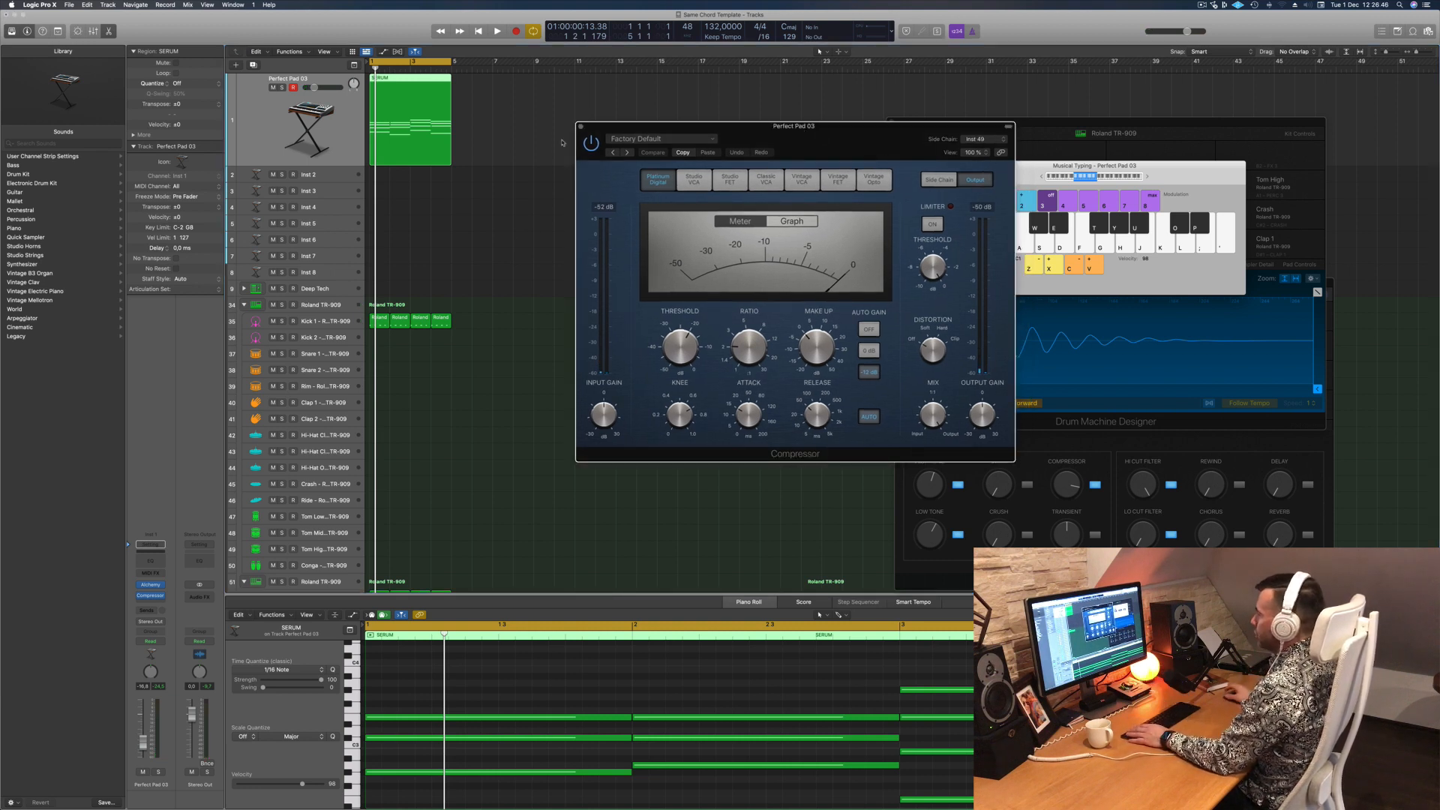
# Step: Collapse the duplicated Roland TR-909 stack and rename it SIDECHAIN
pyautogui.scroll(-5, 253, 518)
pyautogui.click(244, 512)
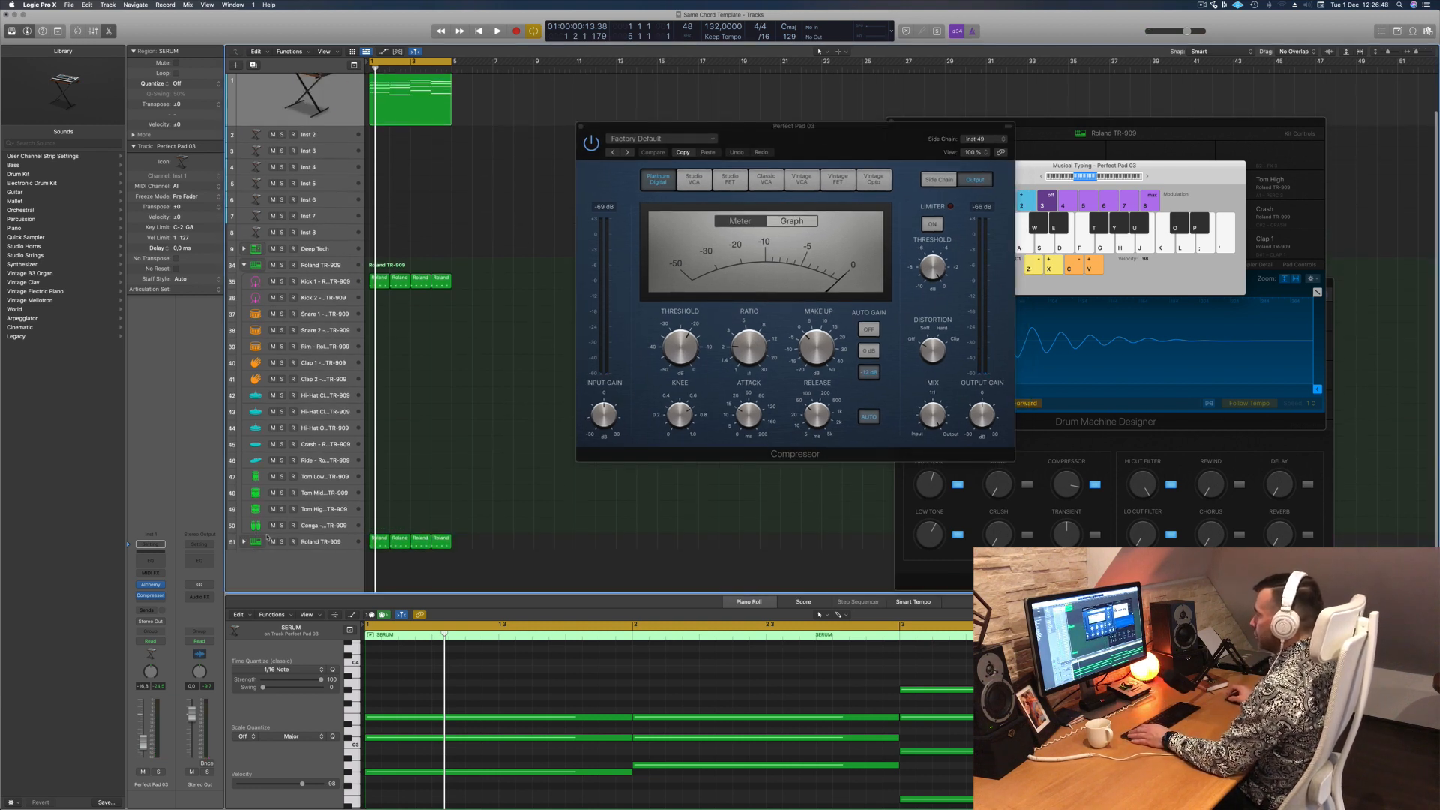
pyautogui.click(329, 541)
pyautogui.doubleClick(329, 541)
pyautogui.write('SIDECHAIN')
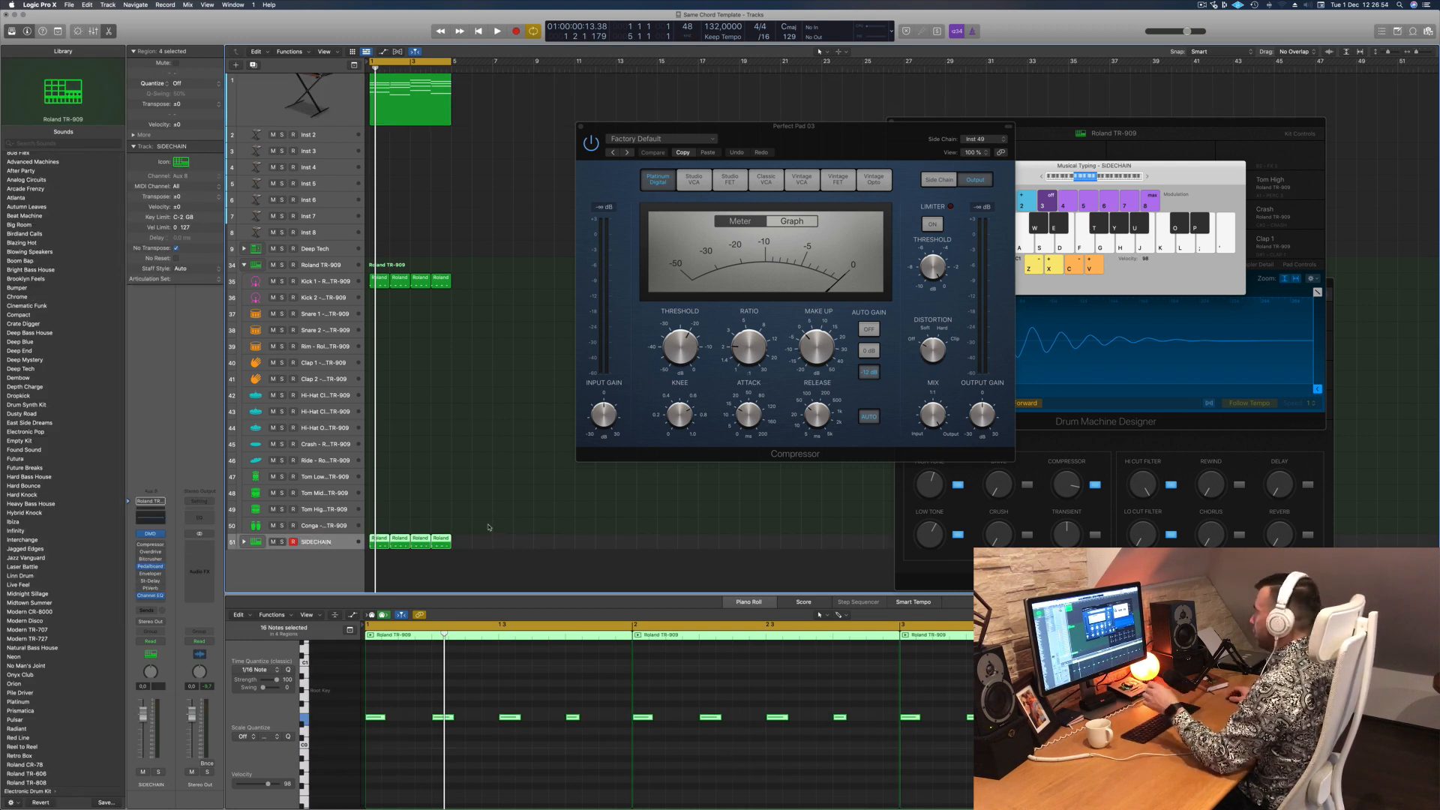
# Step: Adjust the ratio and set the attack to 0.0 ms on the Perfect Pad 03 compressor during playback, and close the plug-in
pyautogui.press('space')
pyautogui.moveTo(800, 132); pyautogui.dragTo(717, 63)
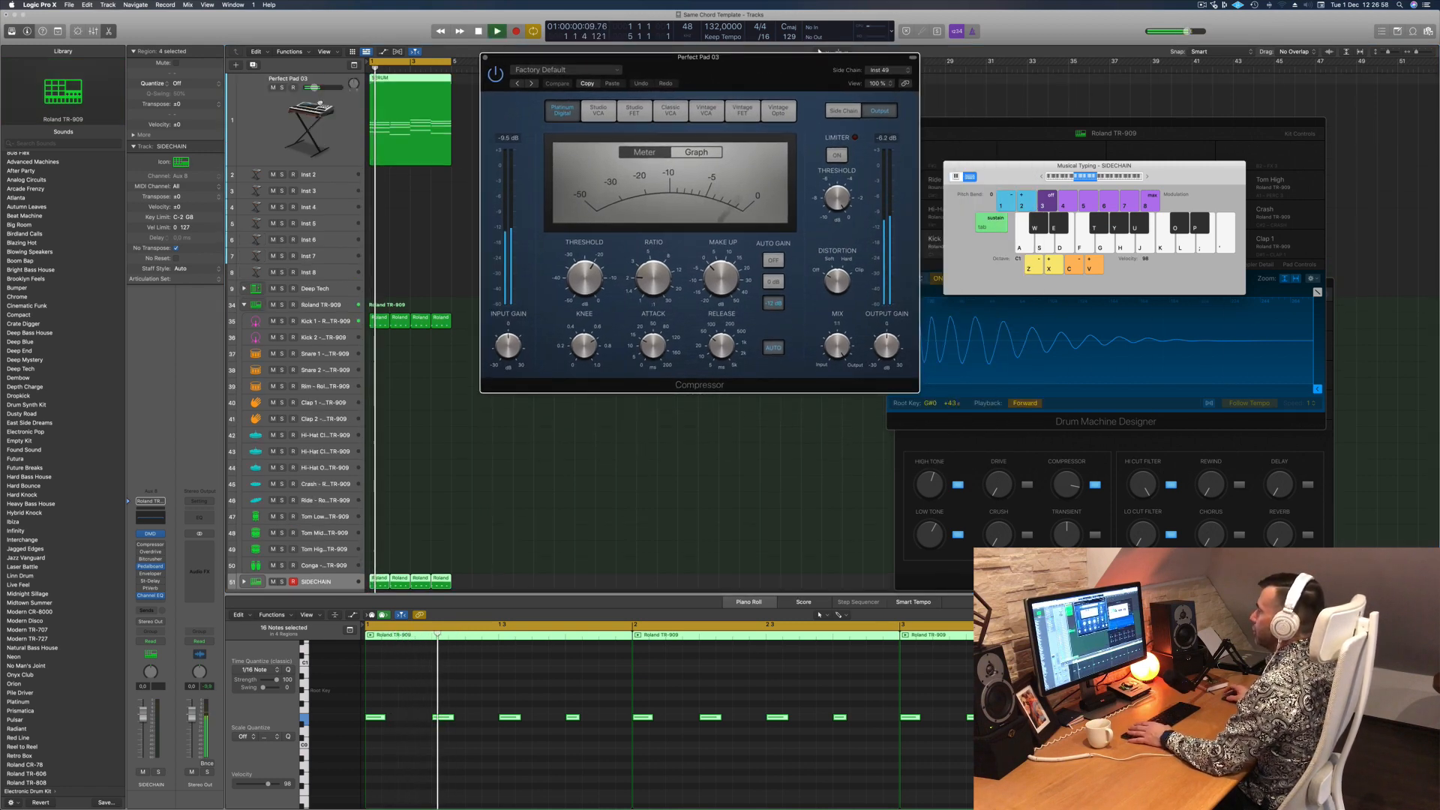
pyautogui.click(322, 112)
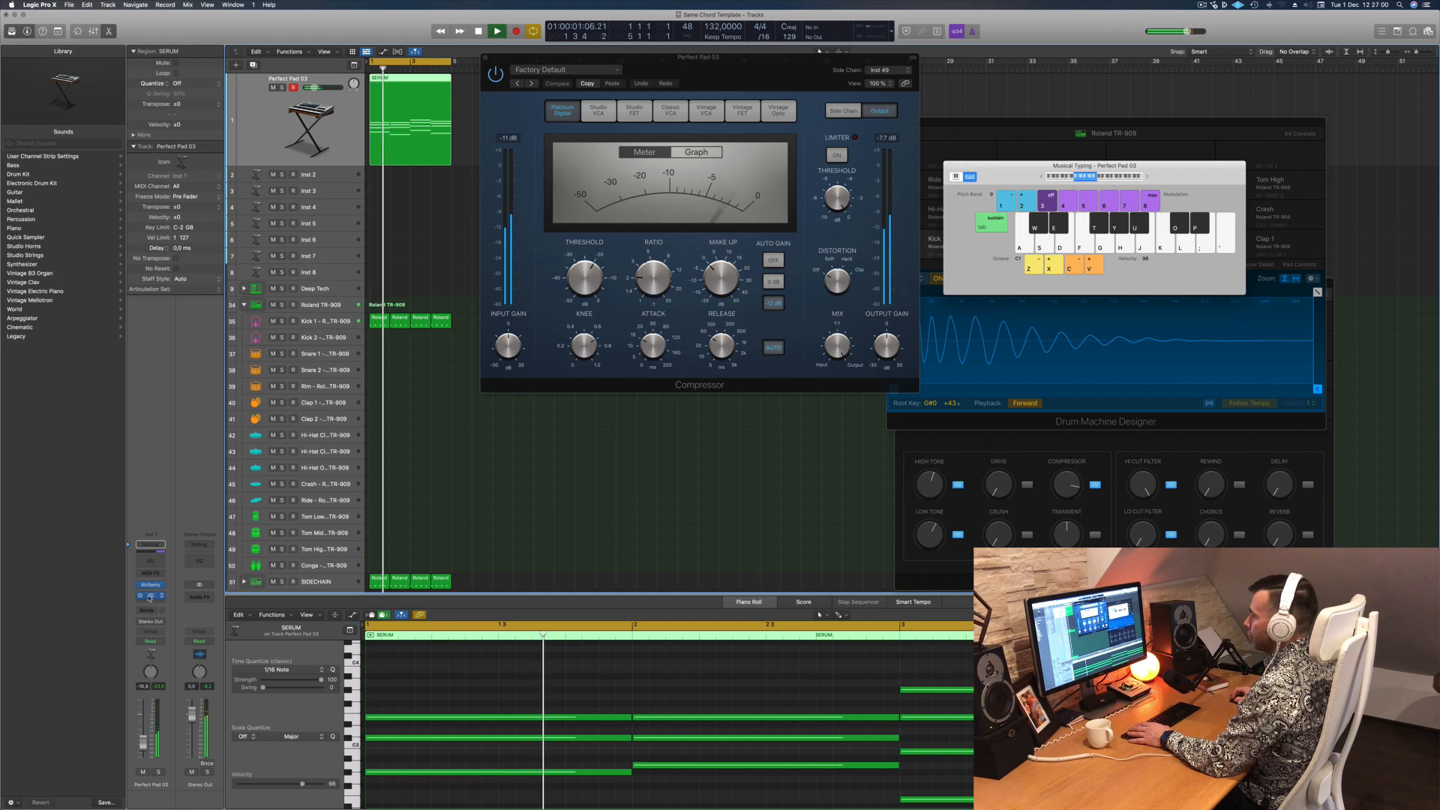
pyautogui.press('super+w')
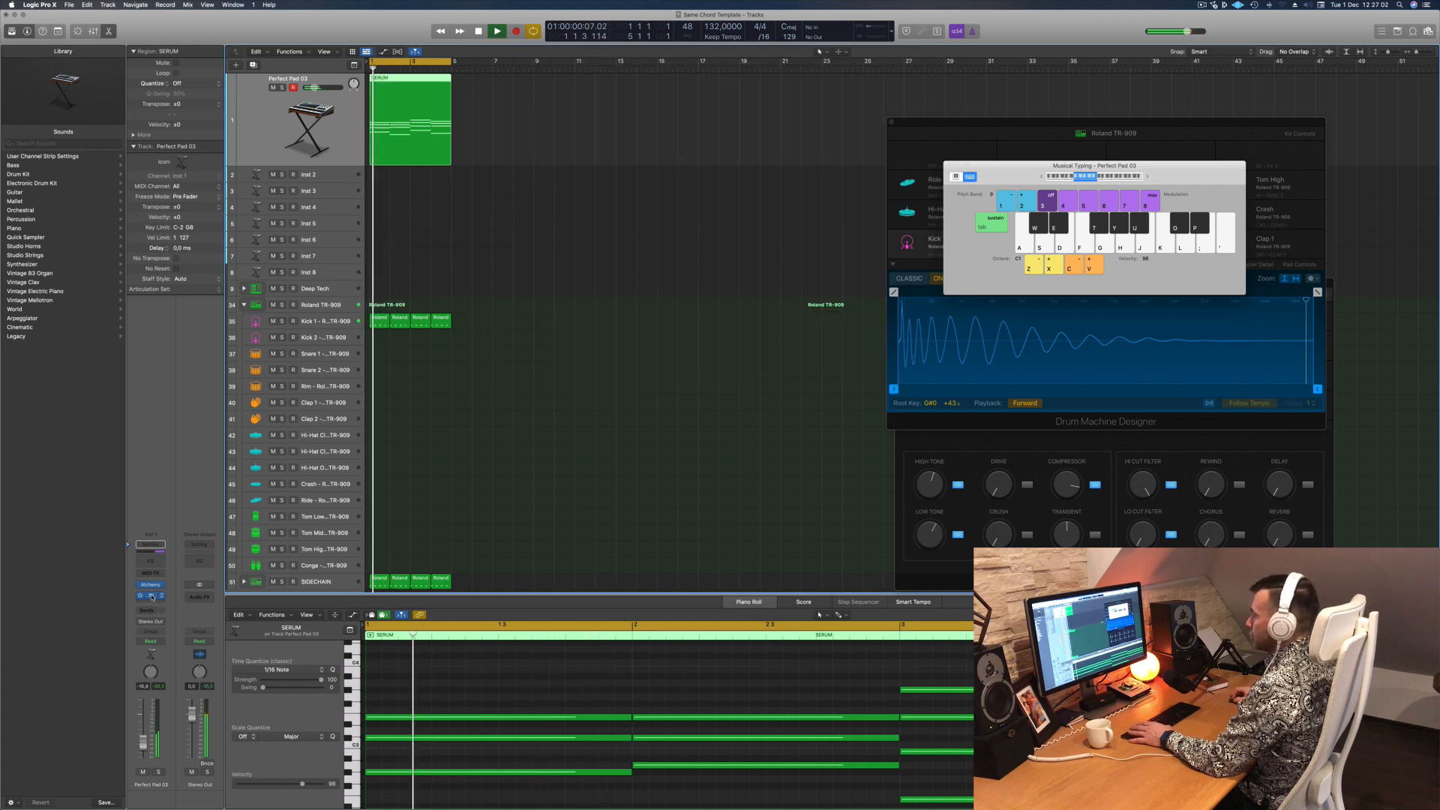
pyautogui.press('v')
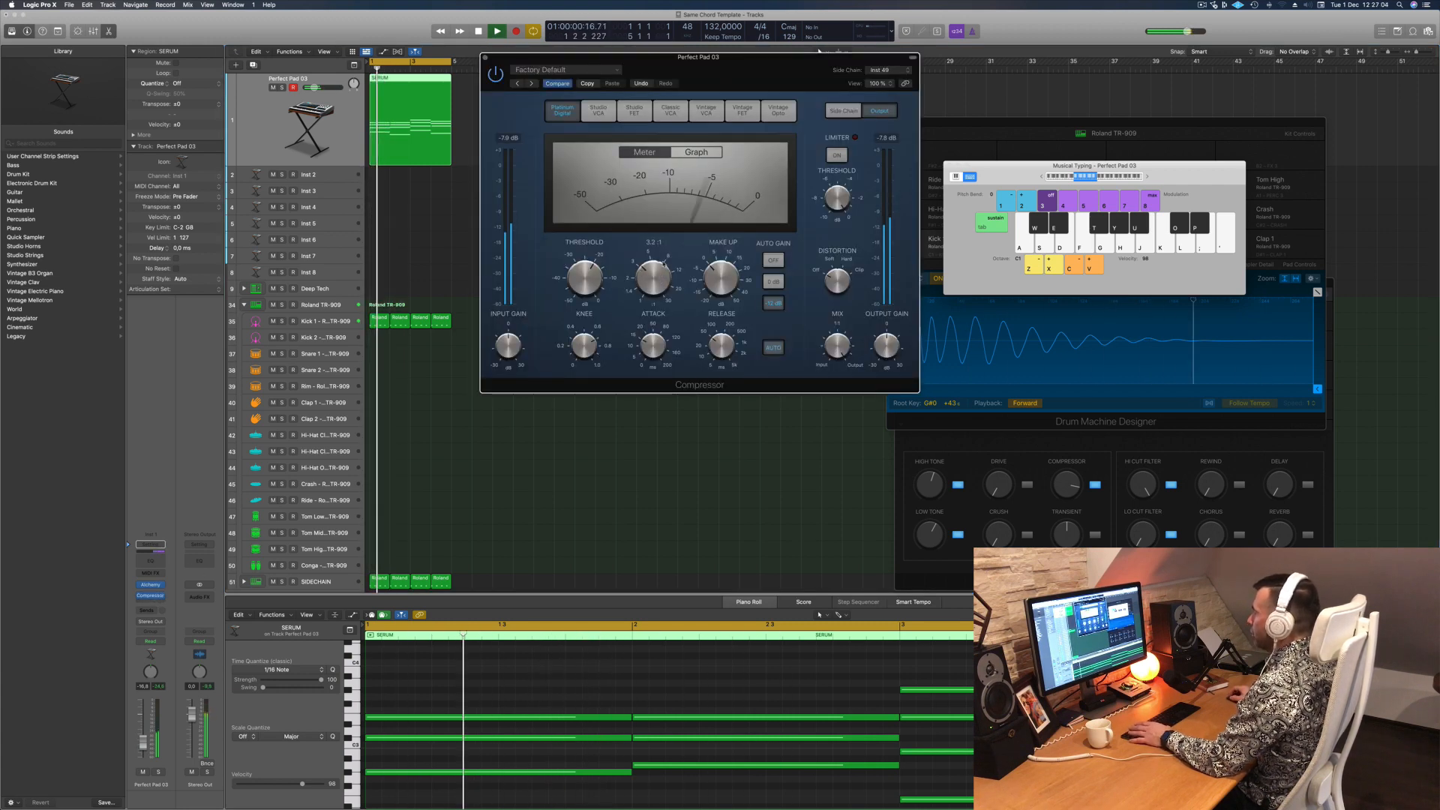
pyautogui.moveTo(662, 280); pyautogui.dragTo(666, 259)
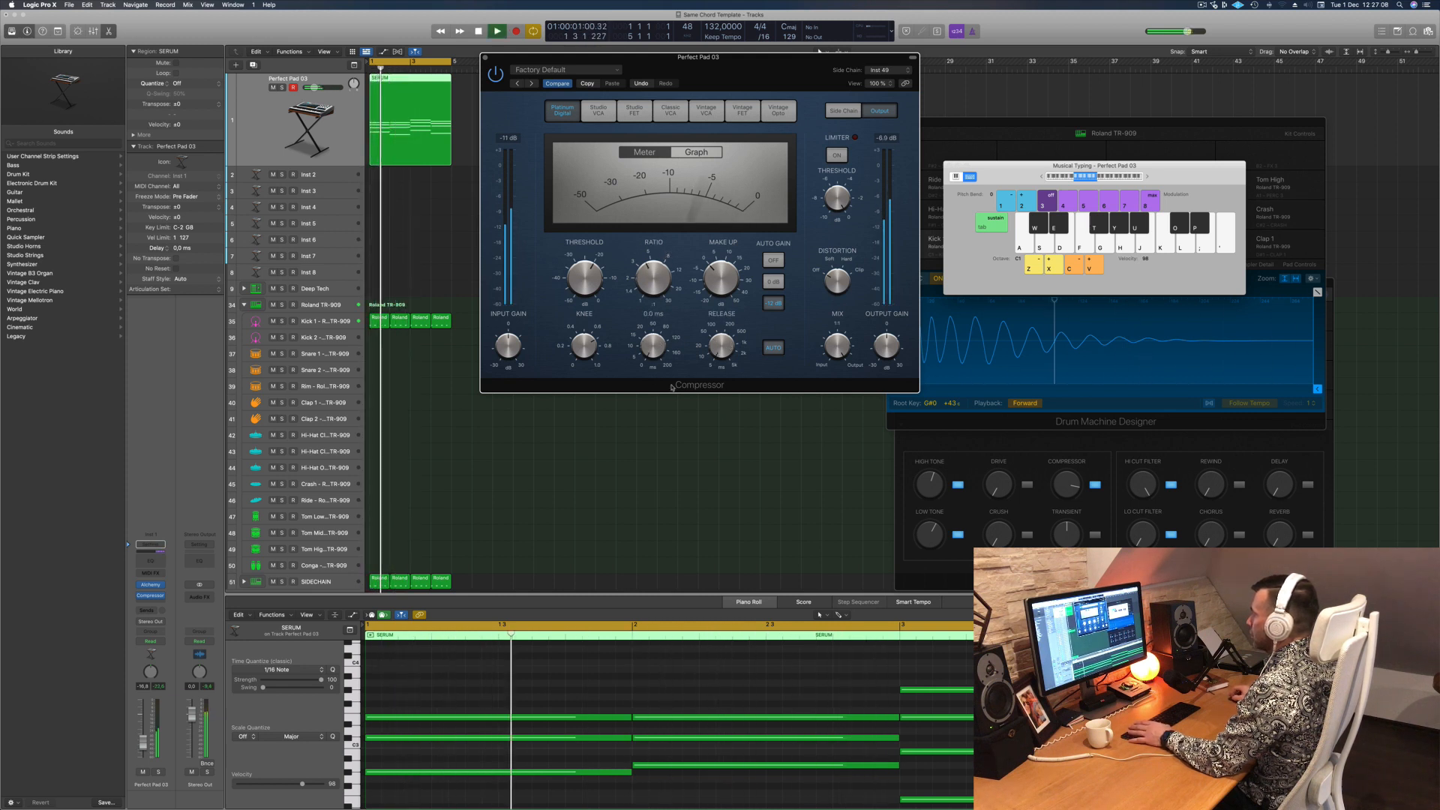
pyautogui.press('space')
pyautogui.press('space')
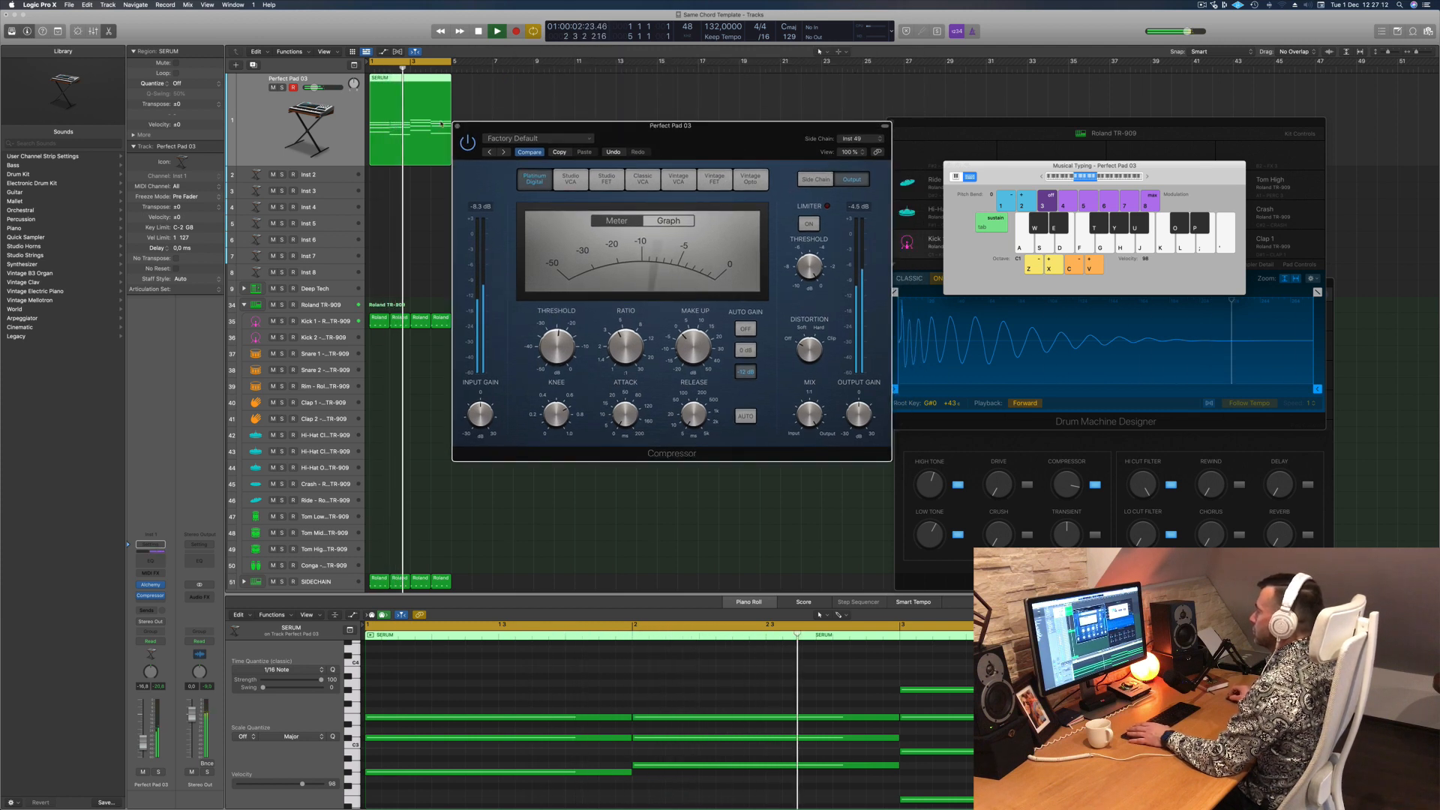
pyautogui.click(484, 57)
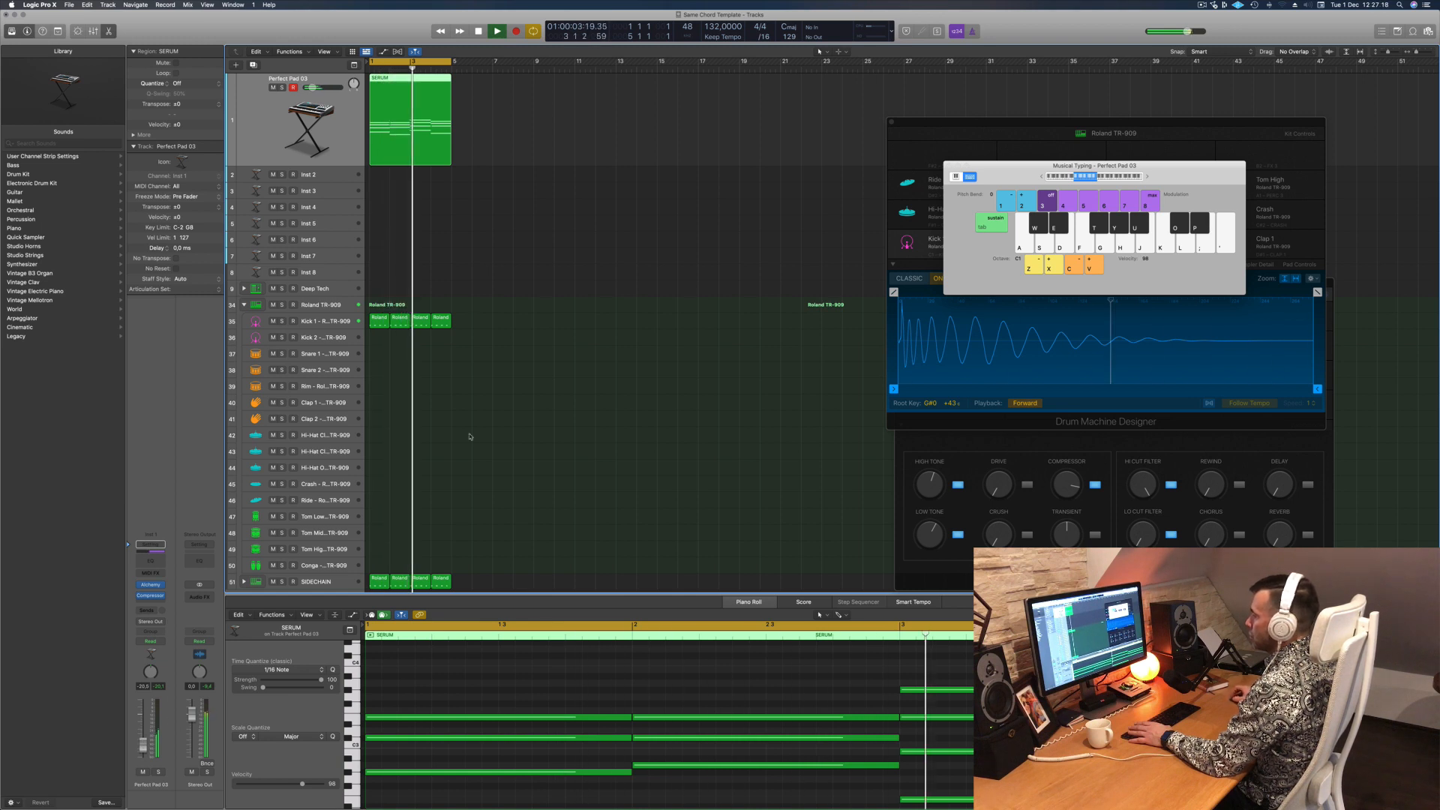
# Step: Stop playback and copy the first Kick 1 region to the Snare 1 track at bar 1
pyautogui.click(620, 283)
pyautogui.scroll(-1, 556, 340)
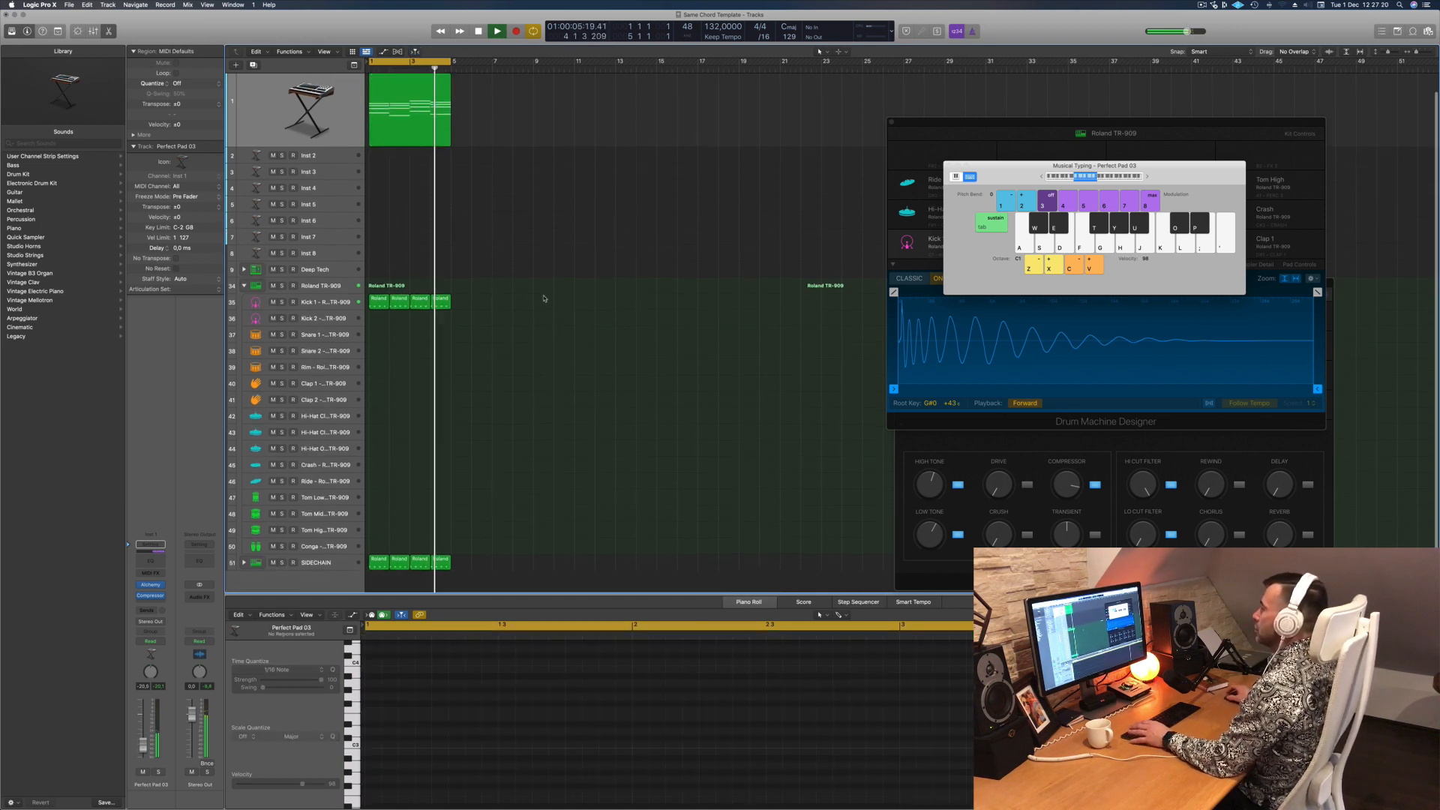
pyautogui.press('space')
pyautogui.click(378, 303)
pyautogui.moveTo(372, 330); pyautogui.dragTo(373, 332)
# Step: Delete the first and third notes of the Snare 1 region, leaving hits on beats 2 and 4, and play it
pyautogui.scroll(-5, 404, 761)
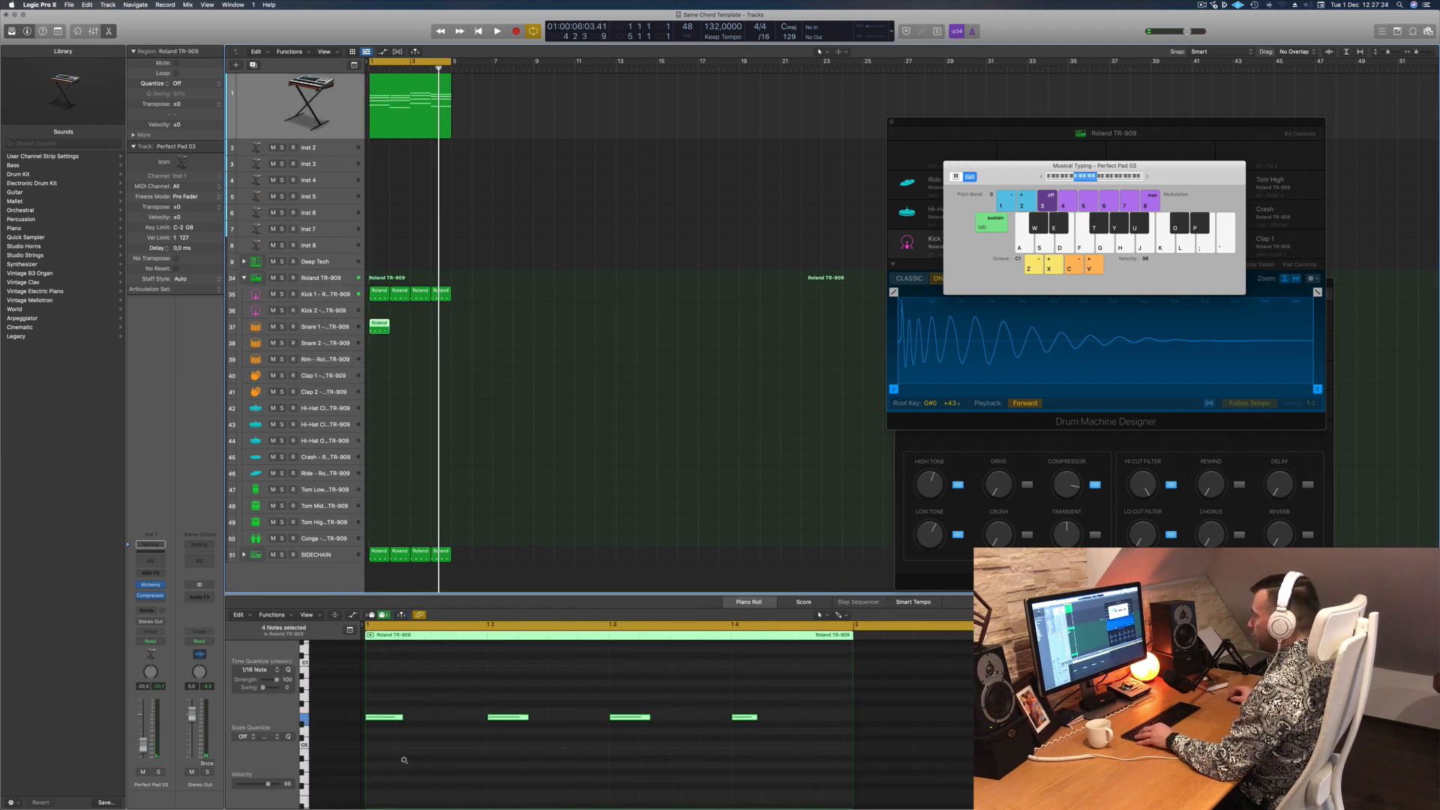
pyautogui.moveTo(419, 683); pyautogui.dragTo(365, 761)
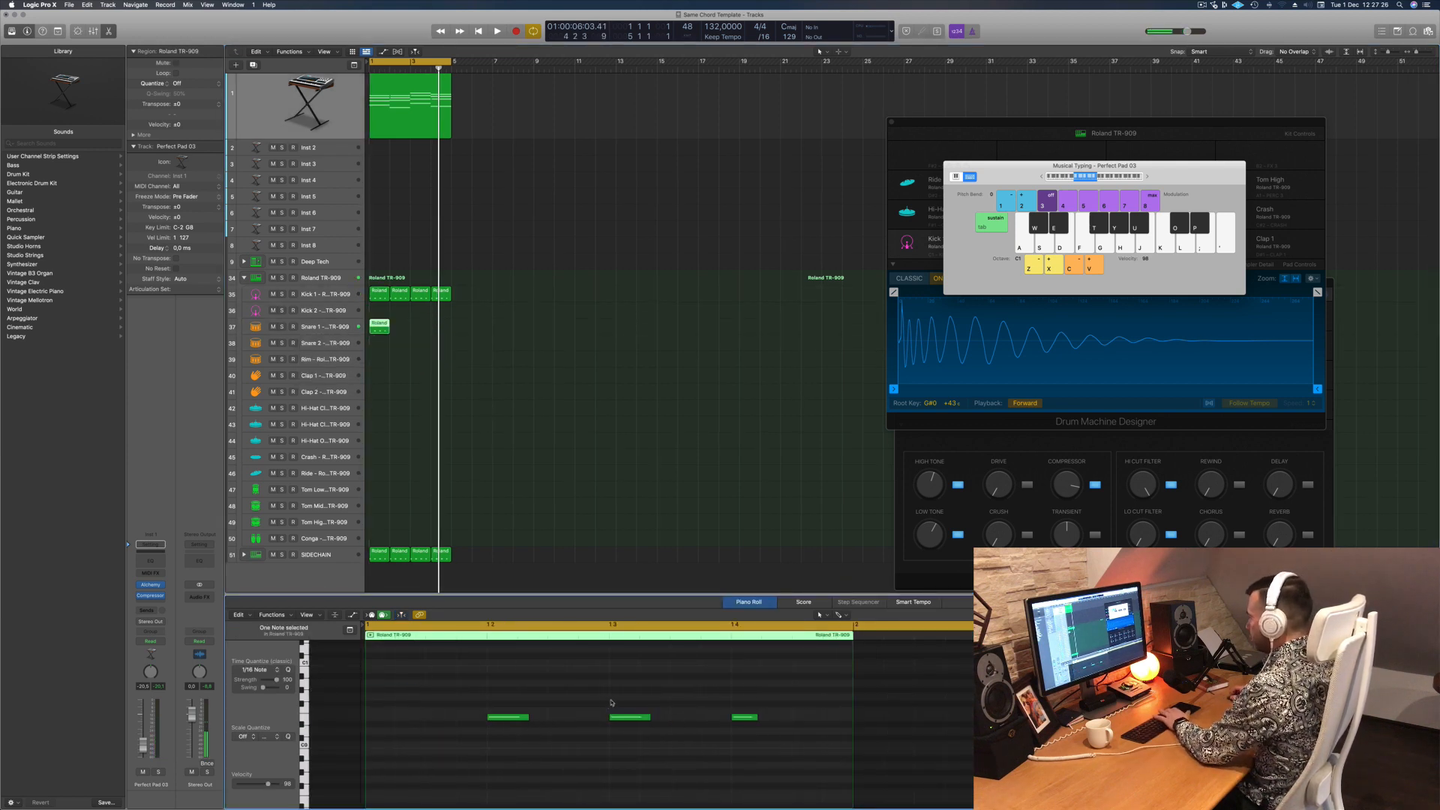
pyautogui.moveTo(449, 686); pyautogui.dragTo(739, 784)
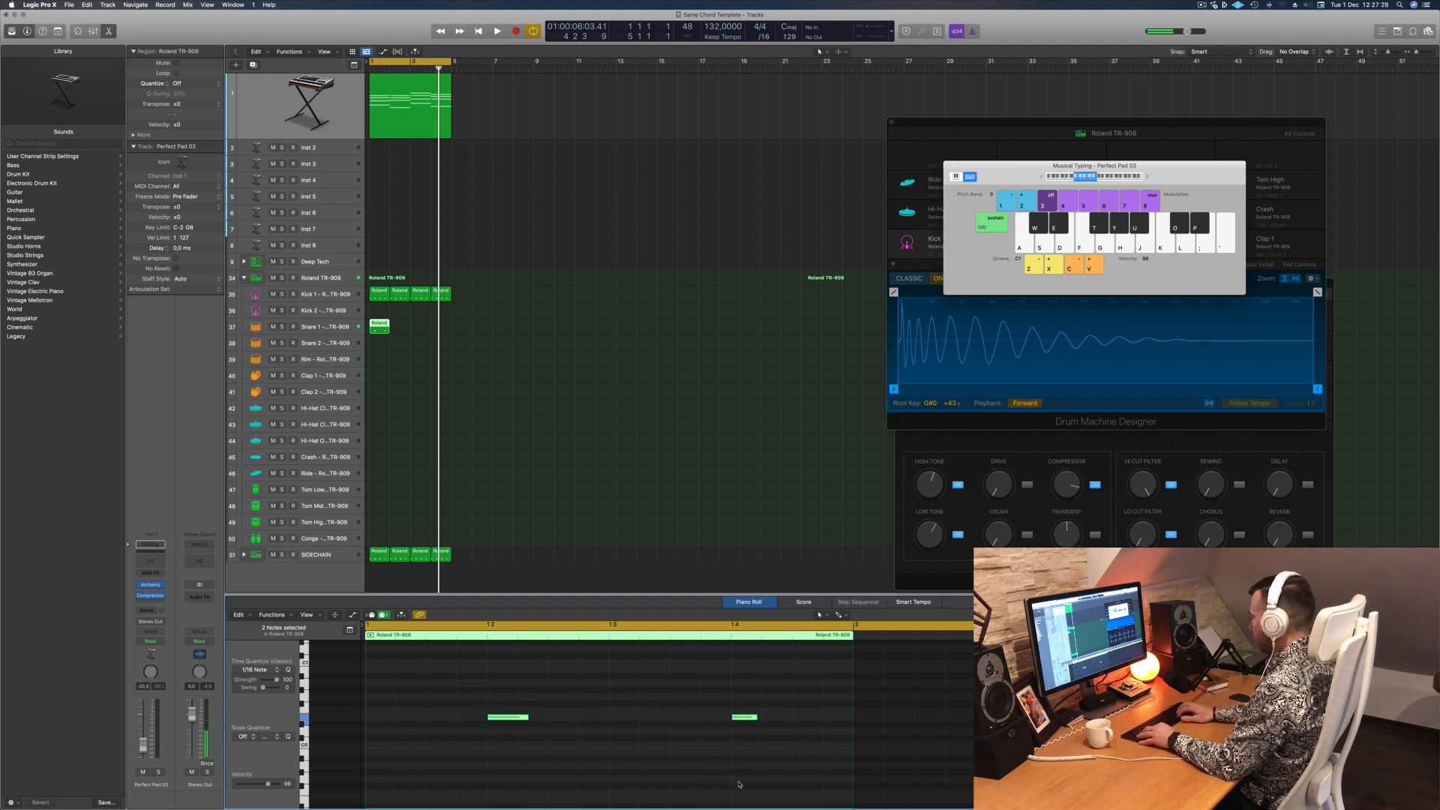
pyautogui.press('space')
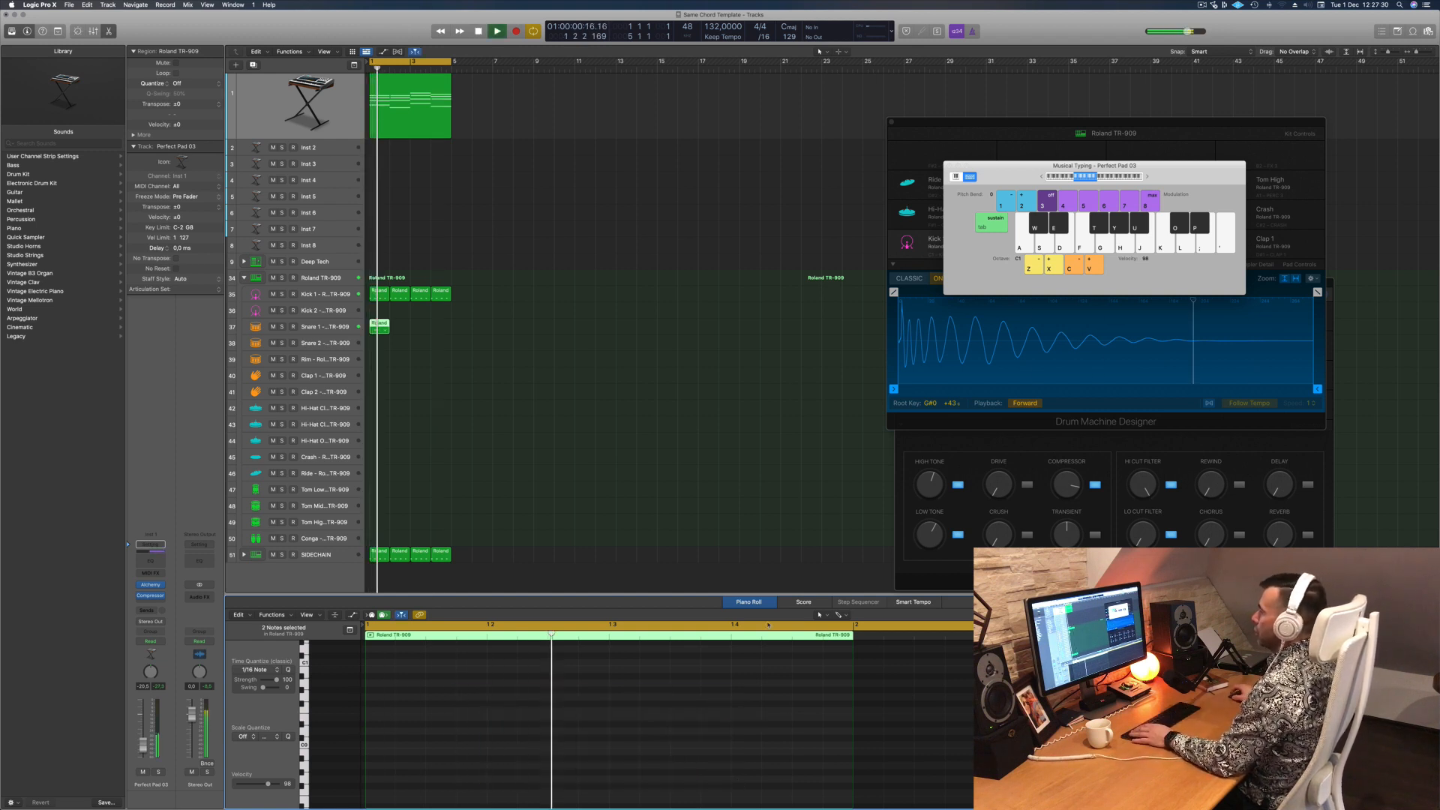
# Step: Stop playback and copy the Snare 1 region across bars 2 to 4
pyautogui.press('space')
pyautogui.moveTo(382, 328); pyautogui.dragTo(422, 329)
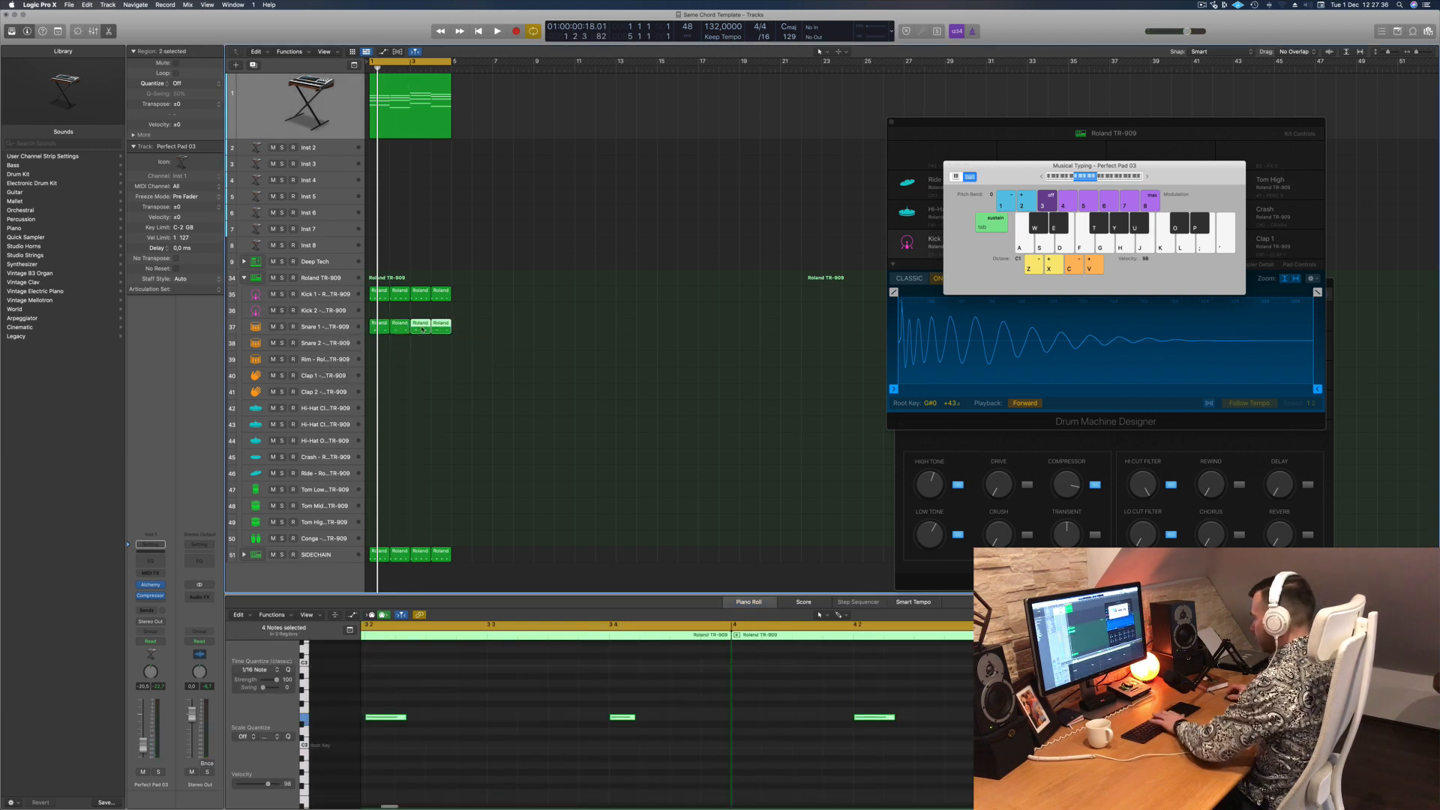
pyautogui.press('Delete')
pyautogui.press('super+z')
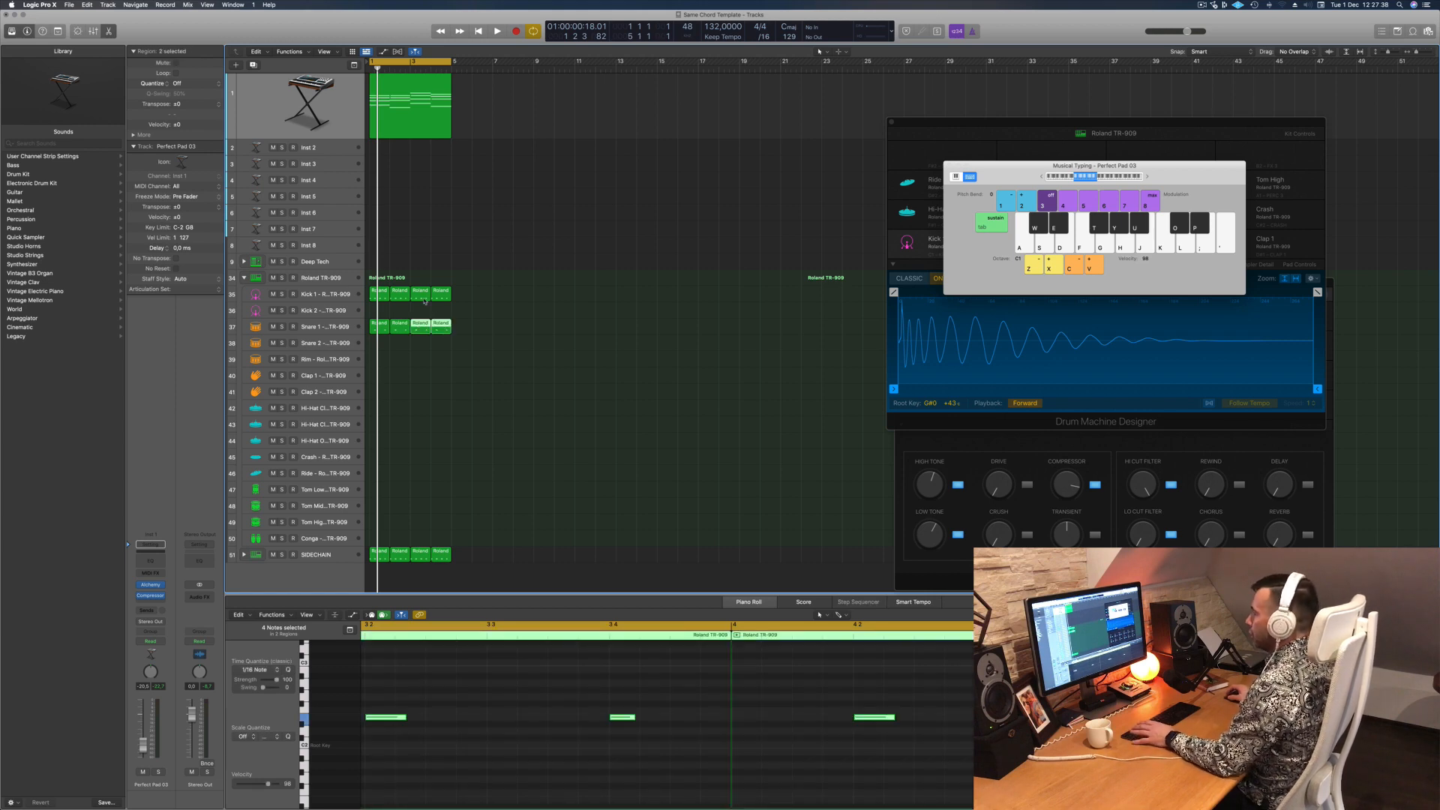
# Step: Delete the Deep Tech track stack and play the loop with the Snare 1 track selected
pyautogui.click(345, 264)
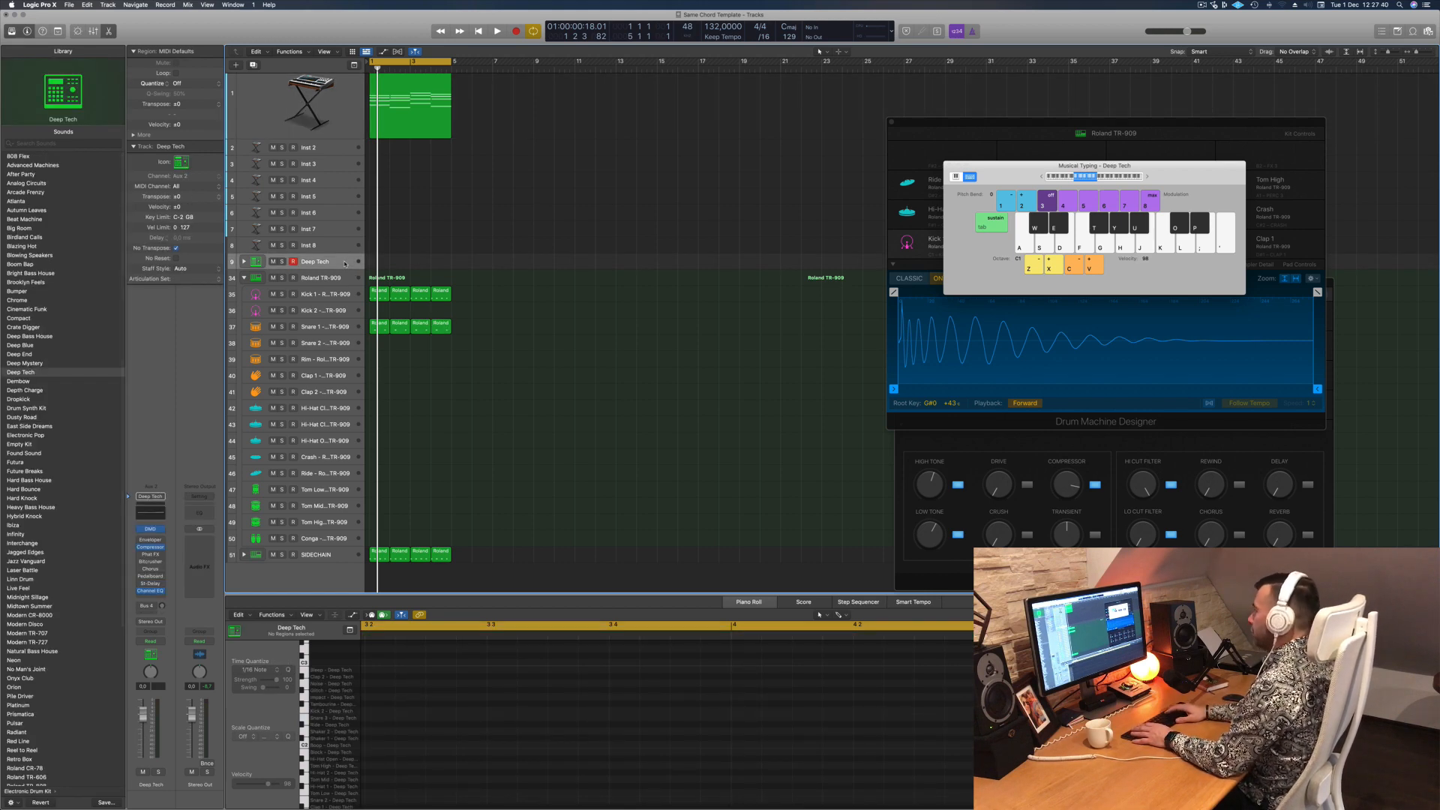
pyautogui.press('super+Delete')
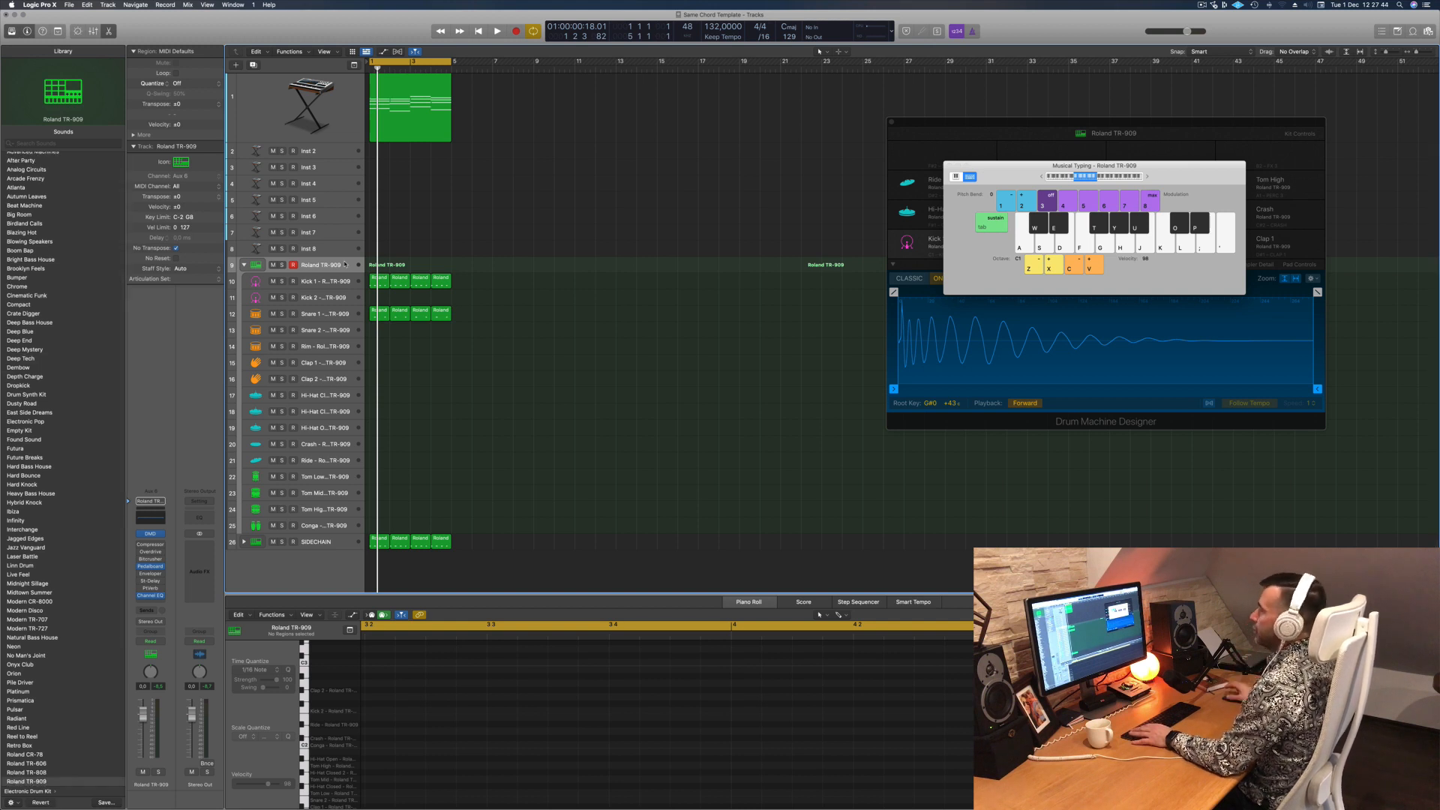
pyautogui.press('space')
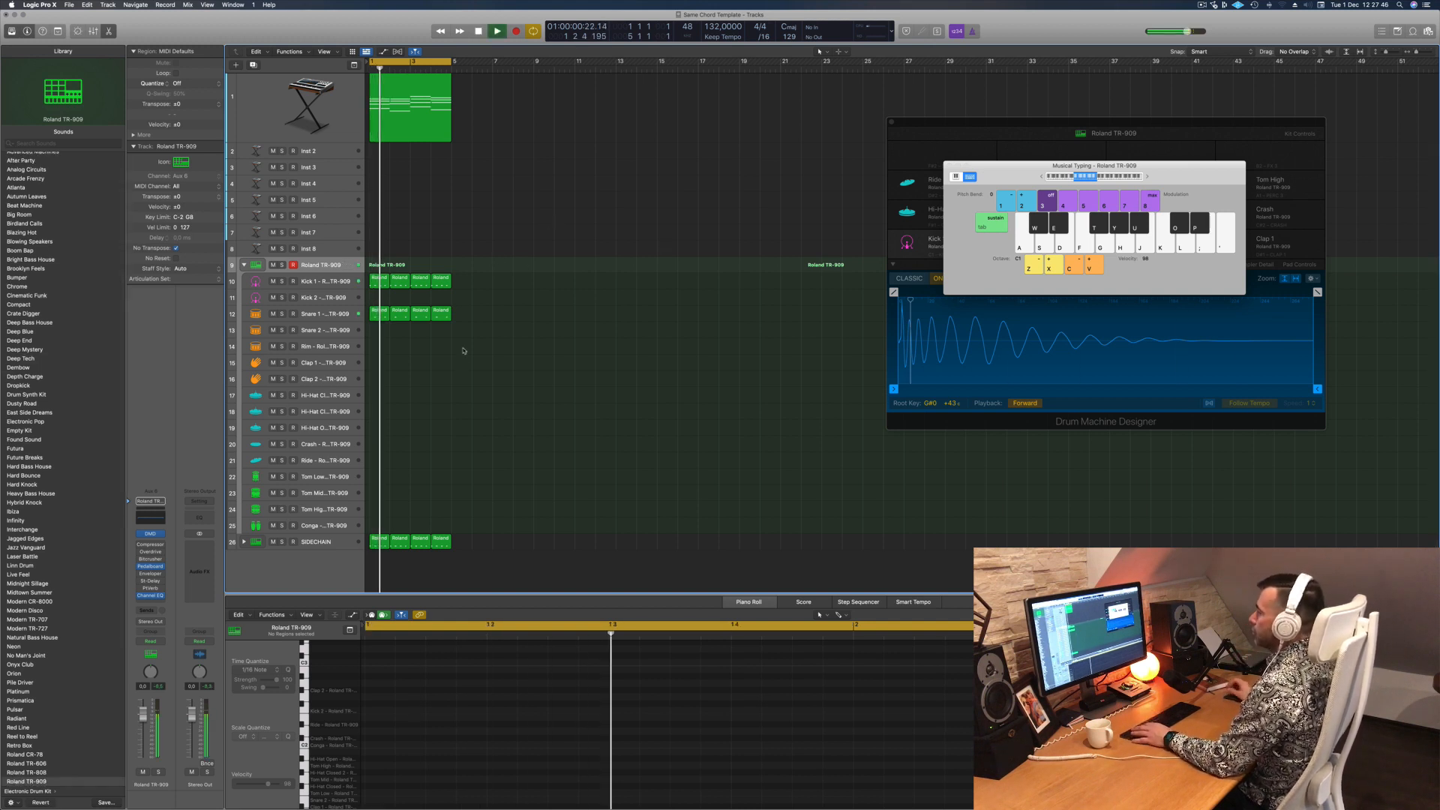
pyautogui.click(341, 315)
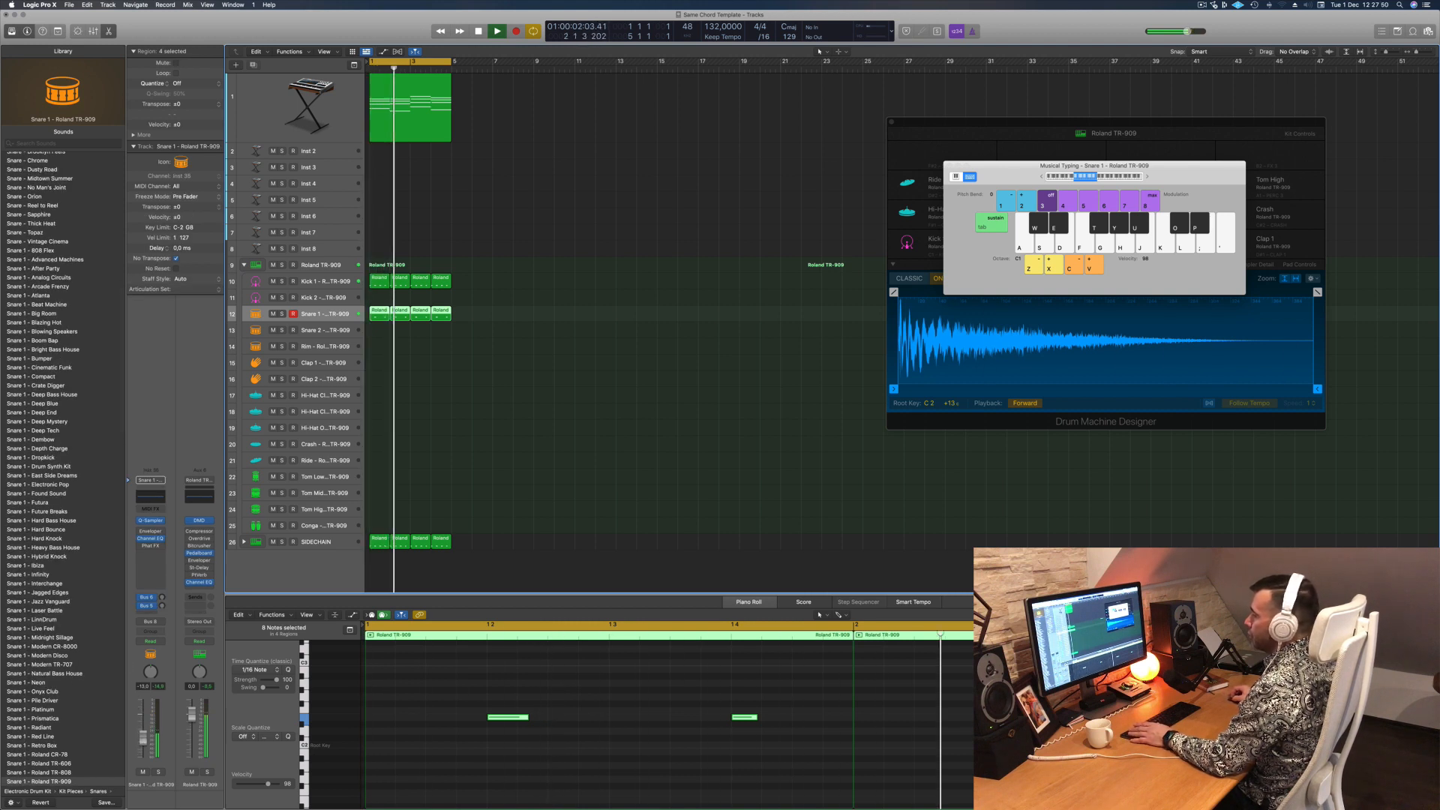
pyautogui.press('space')
pyautogui.press('space')
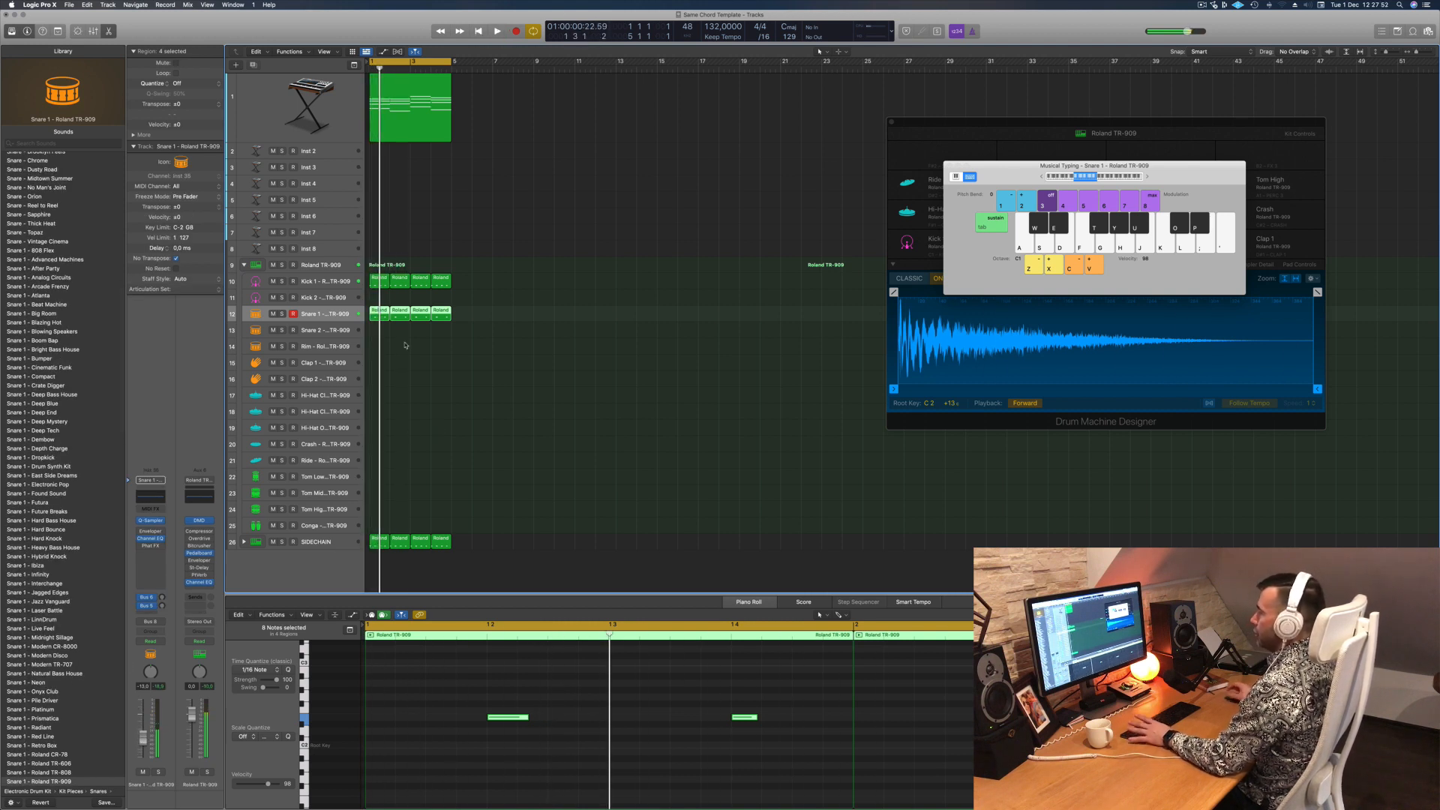
# Step: Copy the first Kick 1 region to the Hi-Hat Closed track at bar 1
pyautogui.click(417, 299)
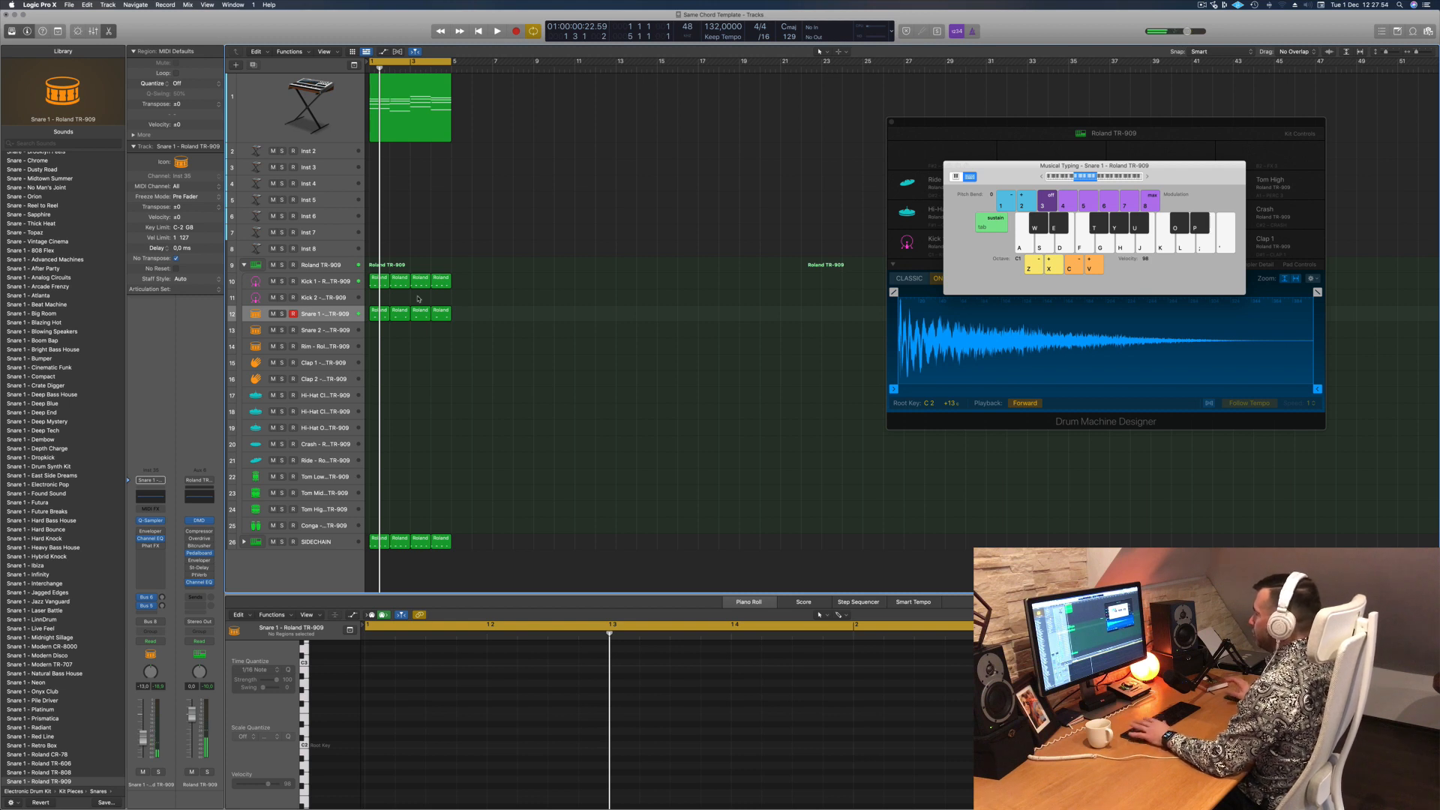
pyautogui.click(378, 279)
pyautogui.moveTo(382, 280); pyautogui.dragTo(377, 395)
# Step: Shift the four notes of the Hi-Hat Closed region an eighth note later onto the off-beats and play them
pyautogui.click(872, 792)
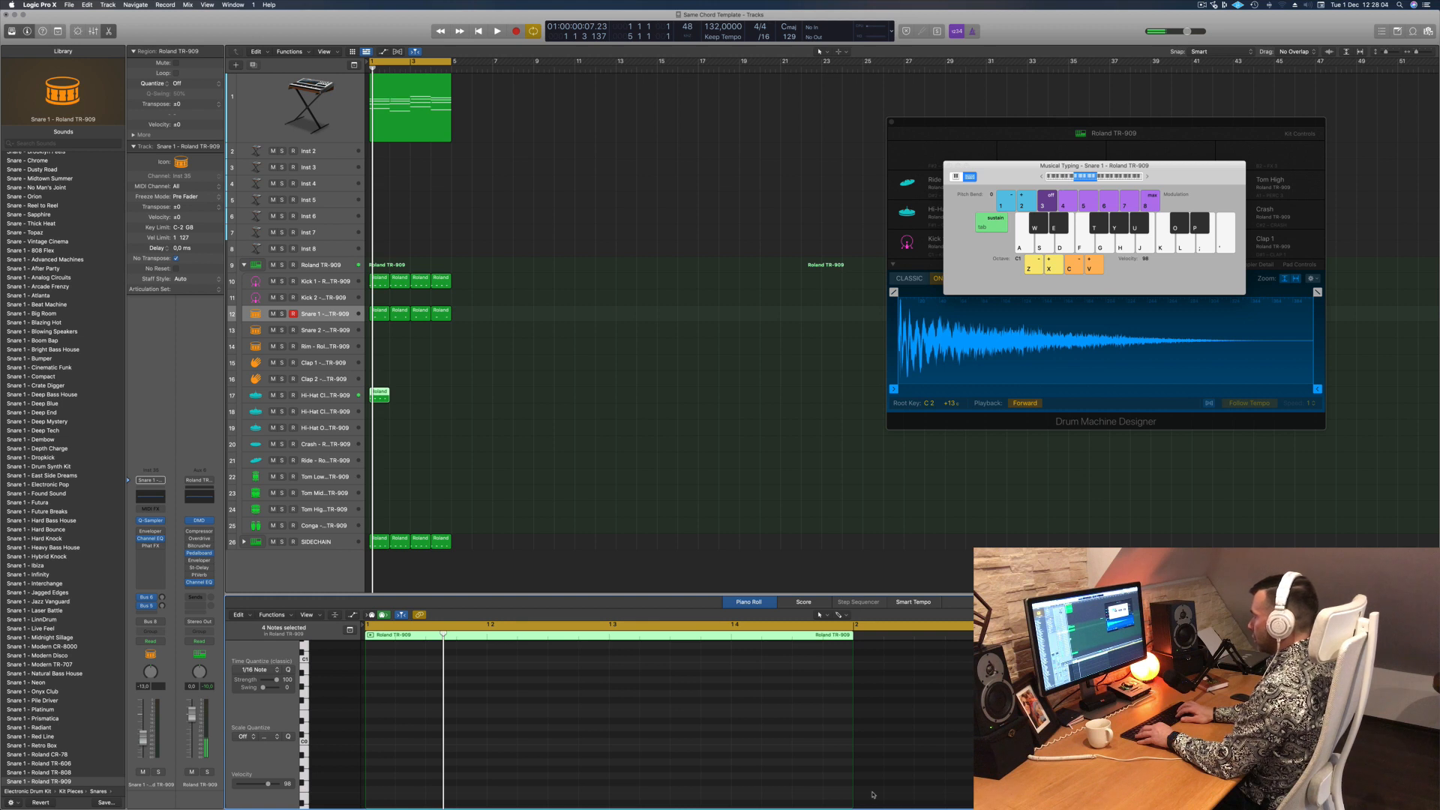
pyautogui.scroll(5, 706, 686)
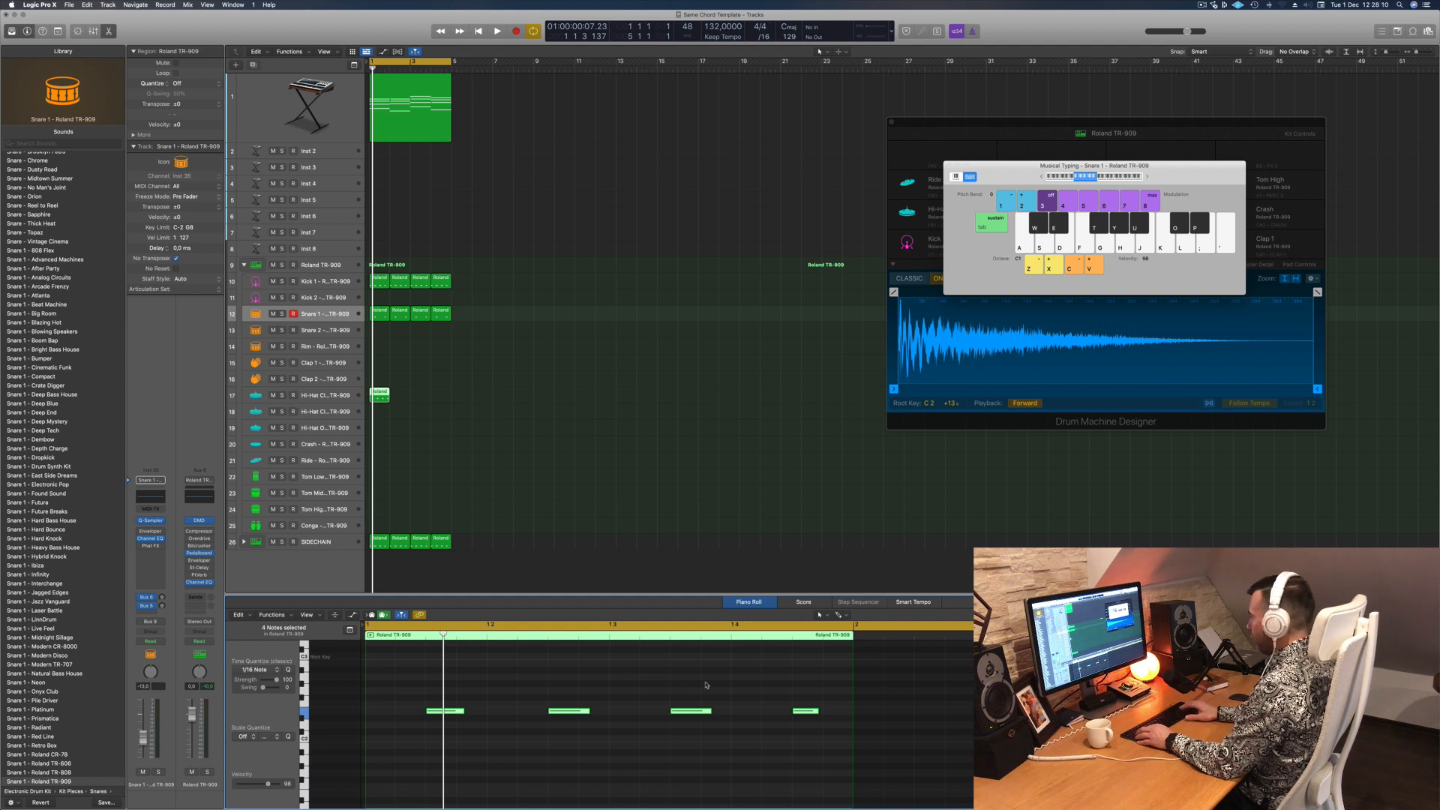
pyautogui.press('space')
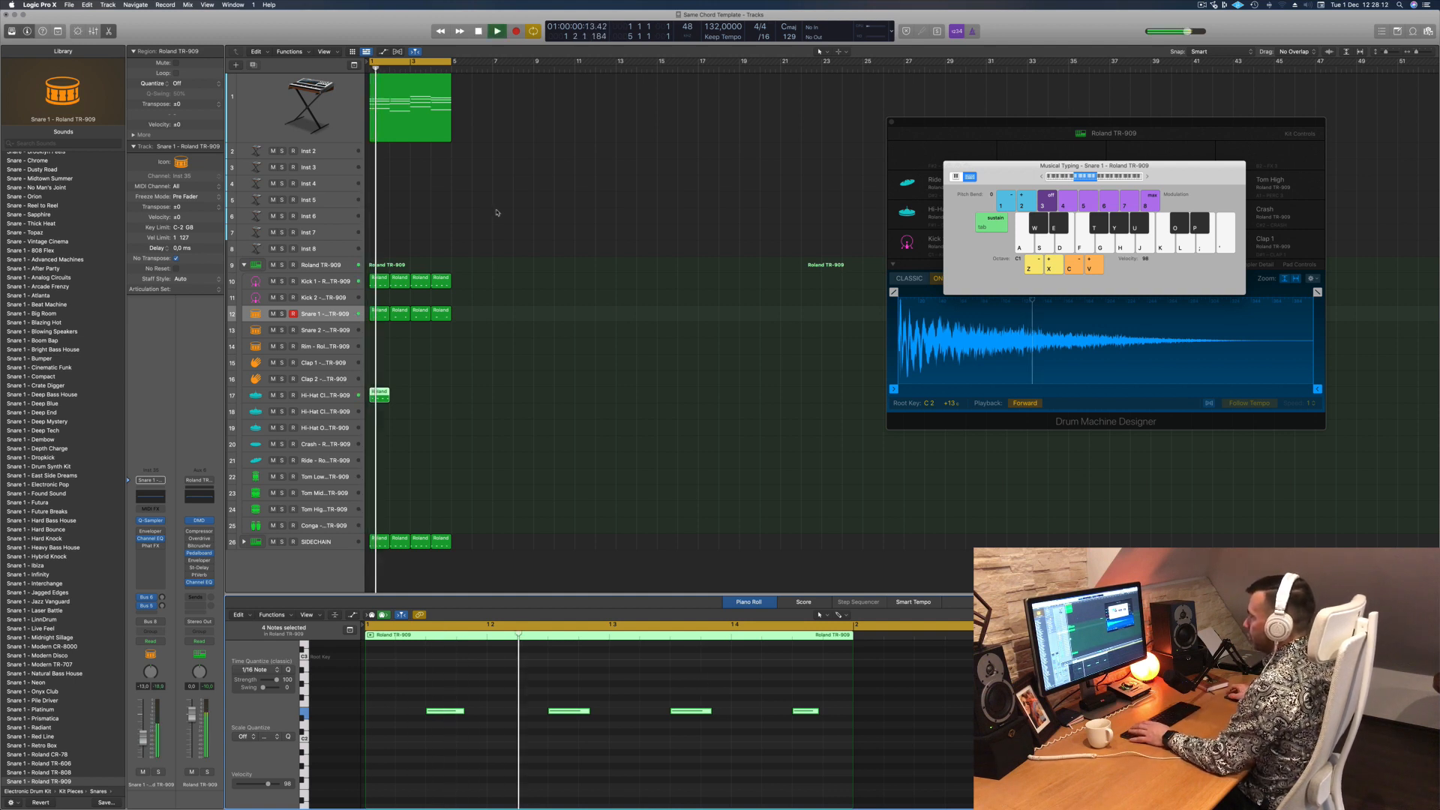
# Step: Copy the Hi-Hat Closed region across bars 2 to 4 and play the loop with its track selected
pyautogui.moveTo(375, 396); pyautogui.dragTo(418, 403)
pyautogui.keyDown('shift'); pyautogui.click(376, 398); pyautogui.keyUp('shift')
pyautogui.press('space')
pyautogui.click(324, 395)
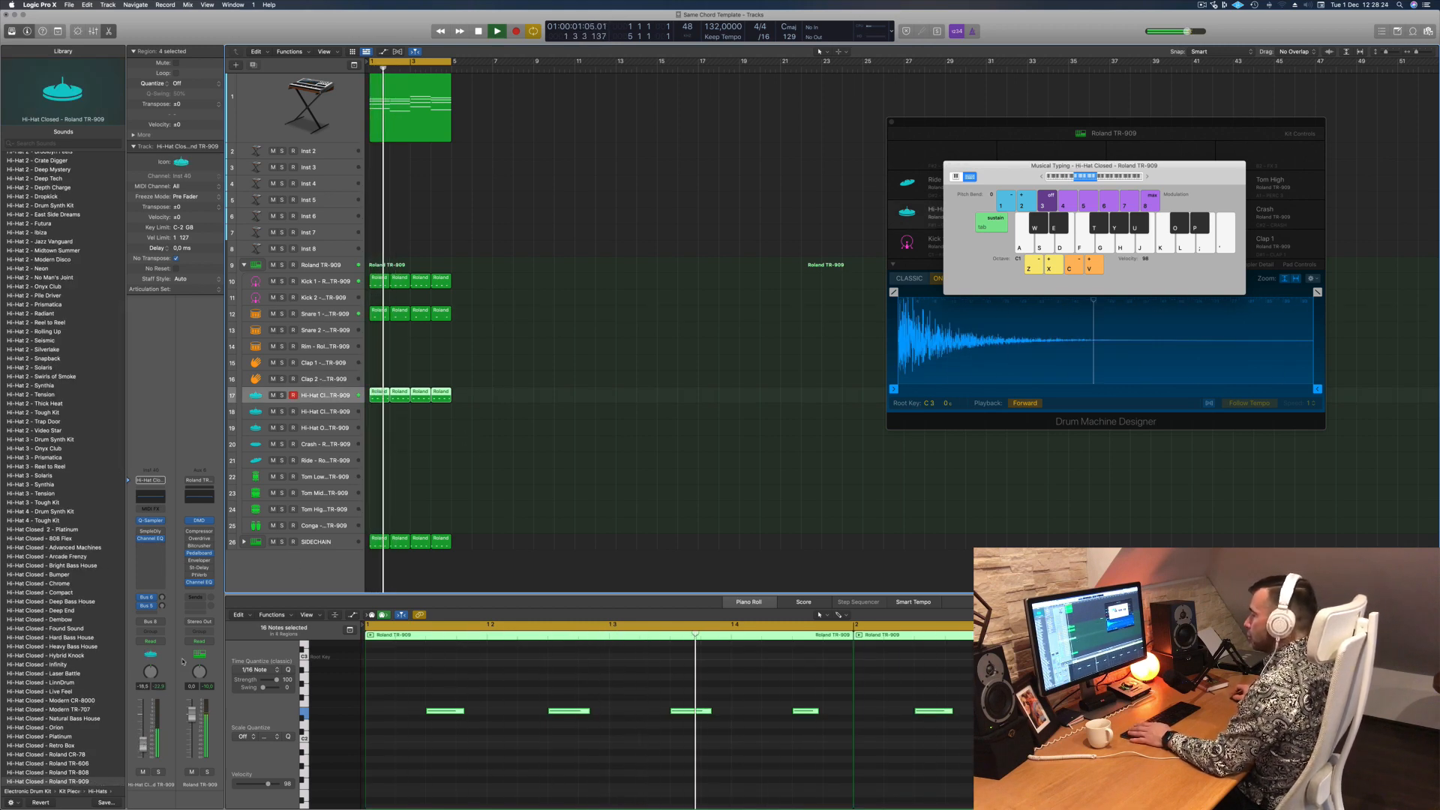
# Step: Move all 16 notes of the Hi-Hat Closed regions to another octave and play the loop
pyautogui.click(479, 771)
pyautogui.press('super+a')
pyautogui.press('Delete')
pyautogui.press('space')
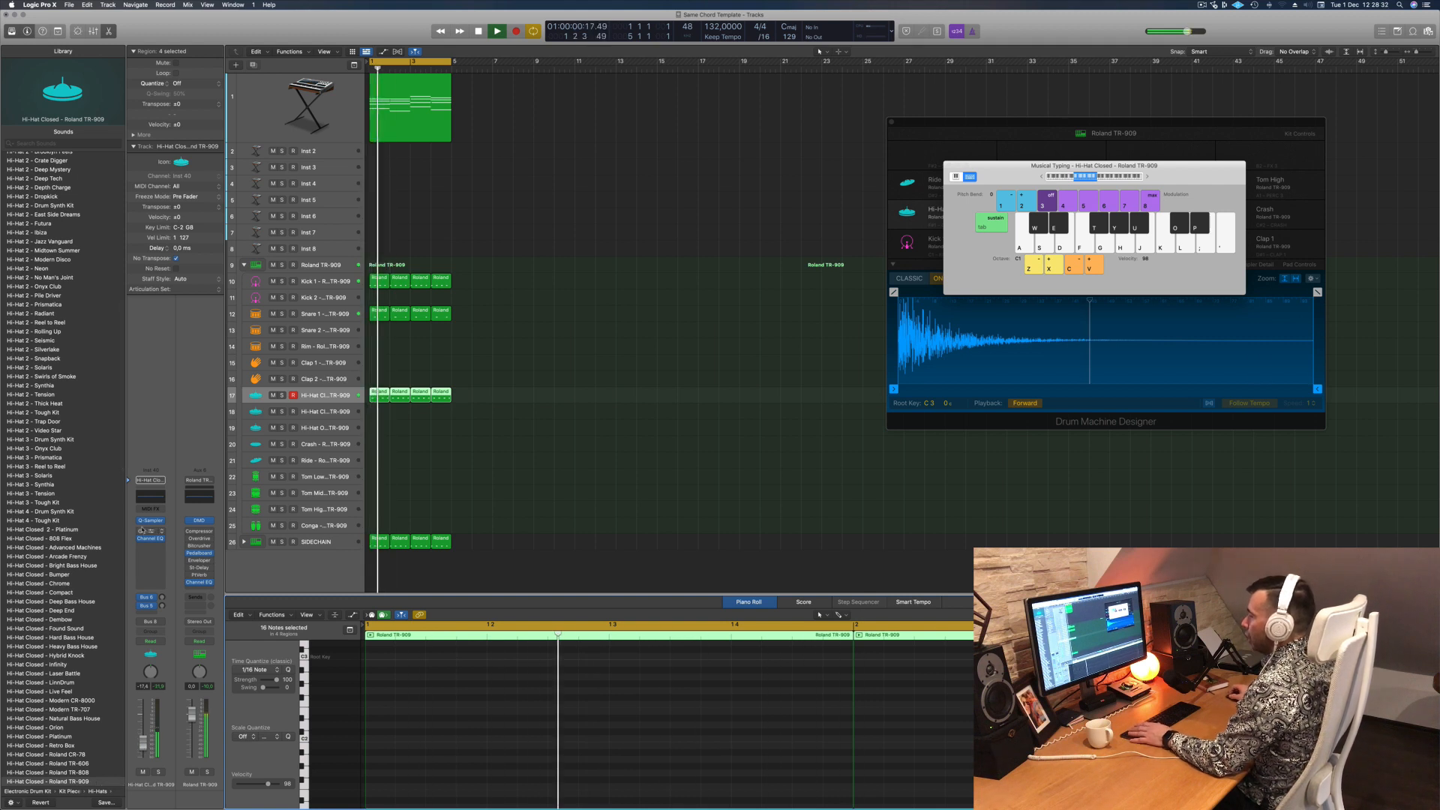
# Step: Inspect the Sample Delay settings on the Hi-Hat Closed channel, close the plug-in and stop playback
pyautogui.click(150, 531)
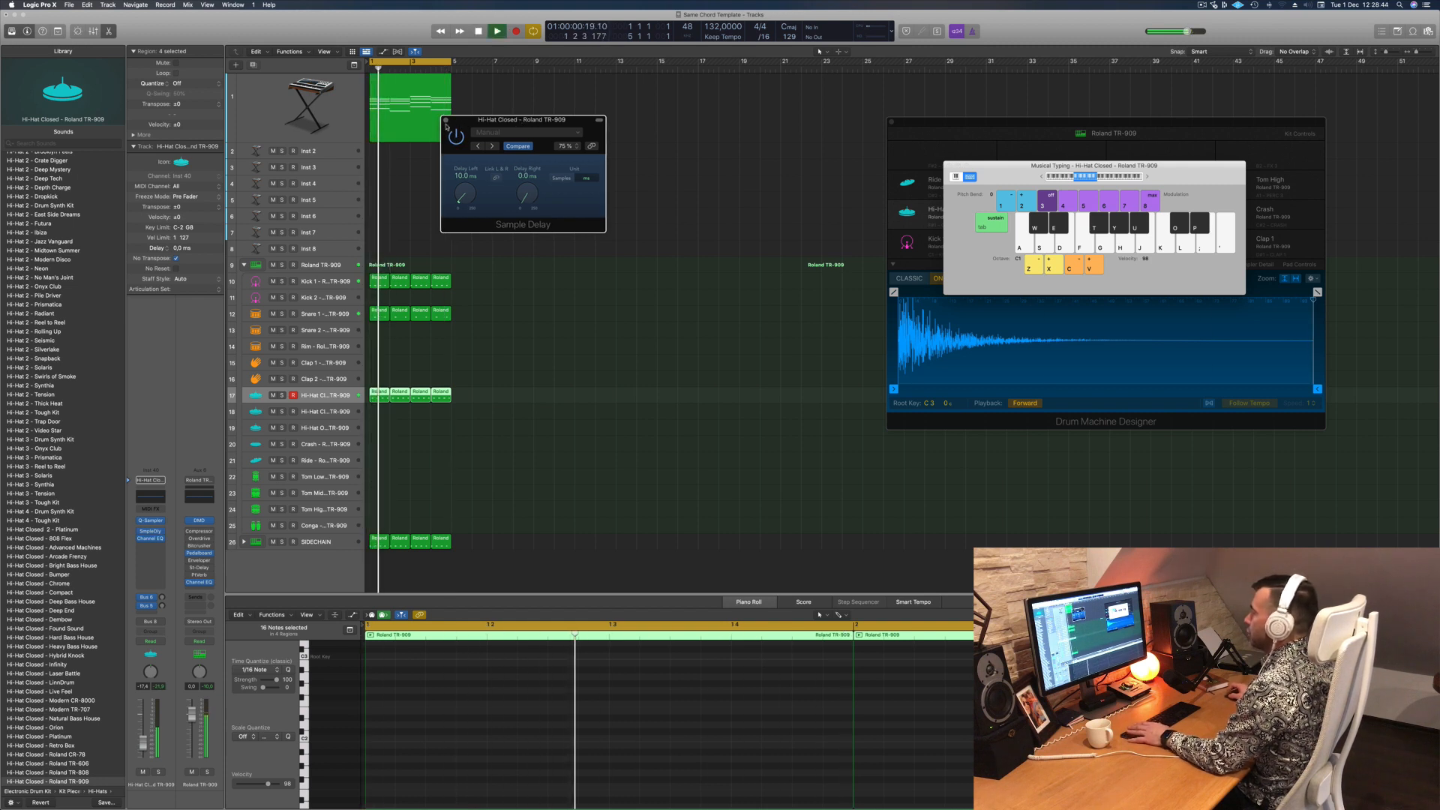
pyautogui.click(446, 120)
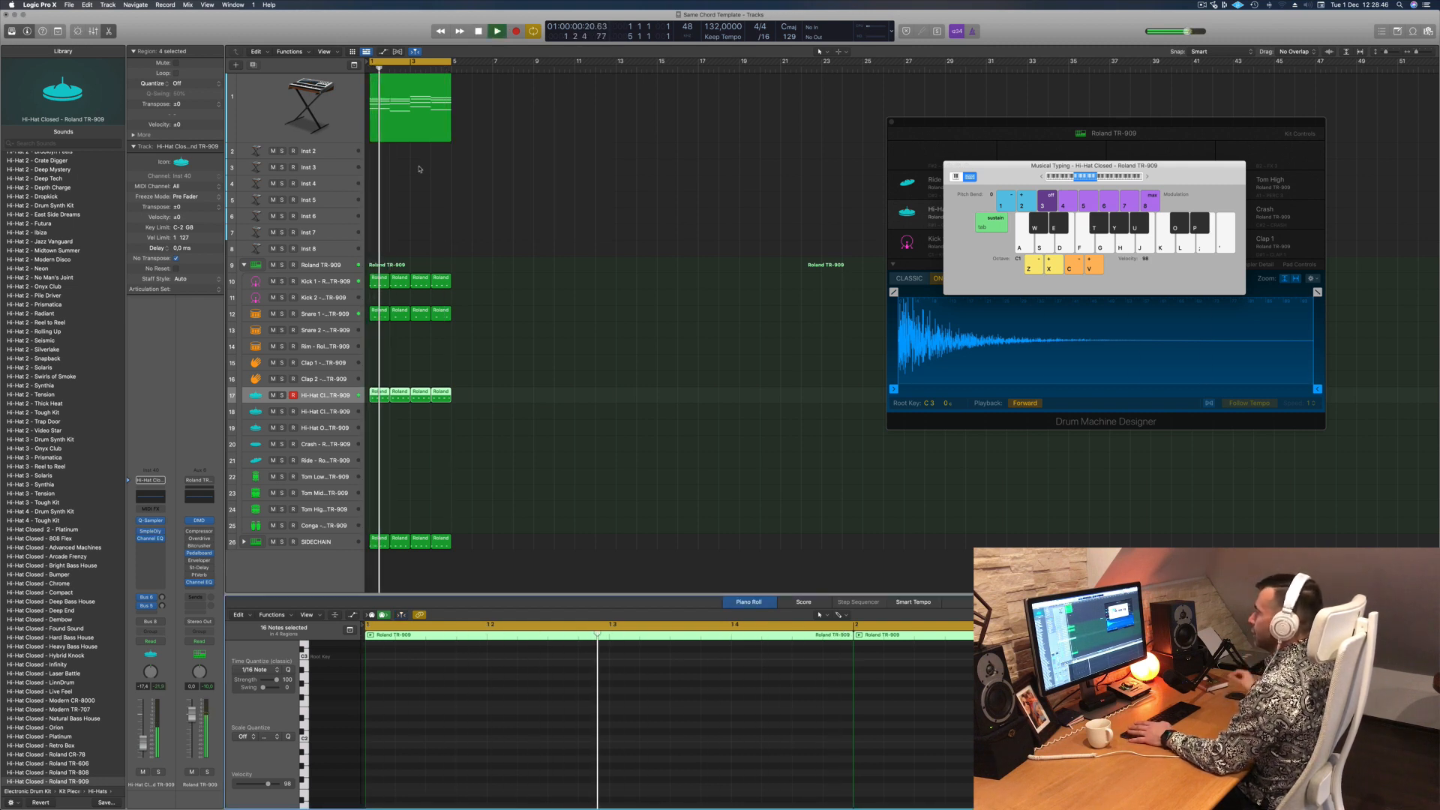
pyautogui.press('space')
# Step: Insert a stereo Stereo Delay after the Channel EQ on the Hi-Hat Closed channel and play the loop
pyautogui.click(150, 547)
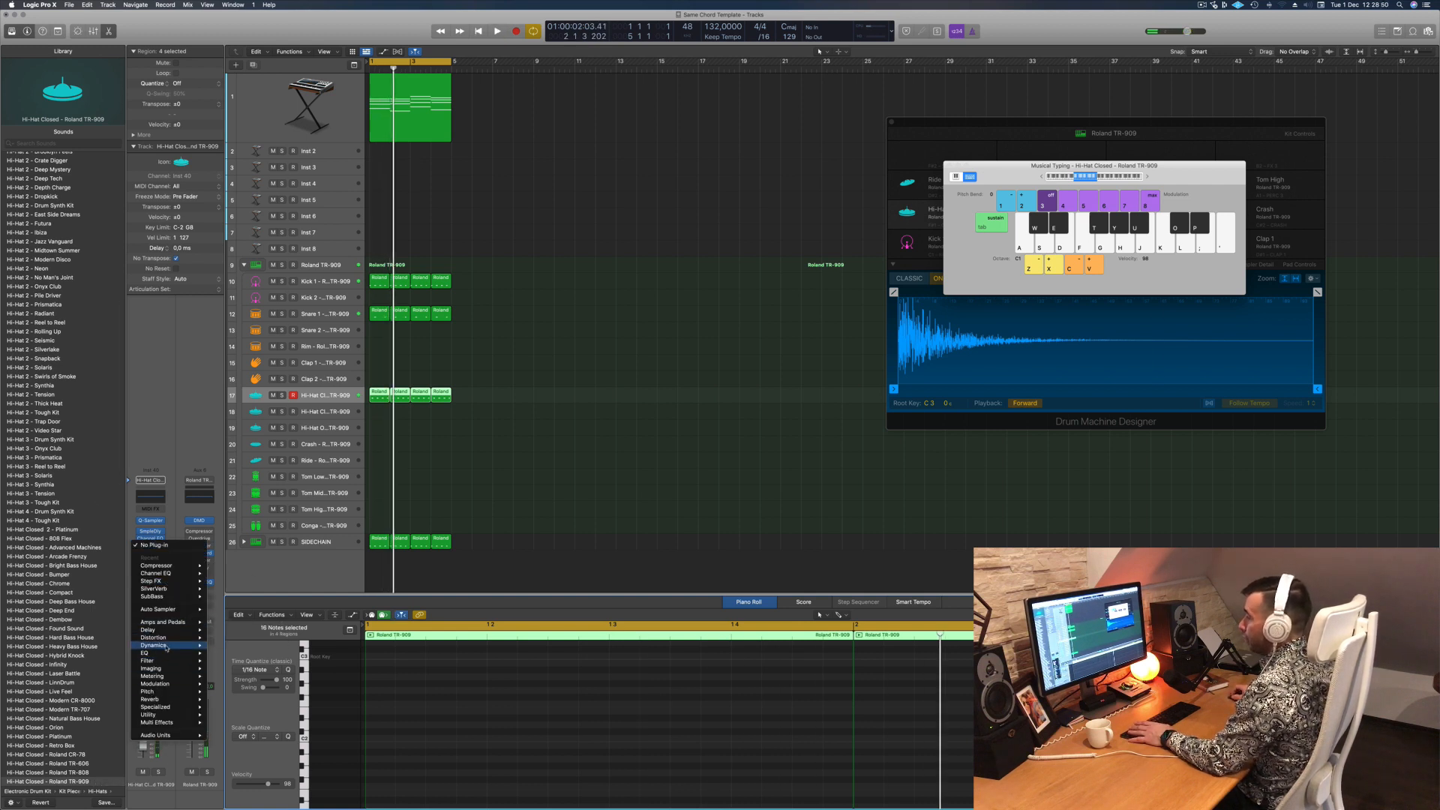
pyautogui.moveTo(164, 669)
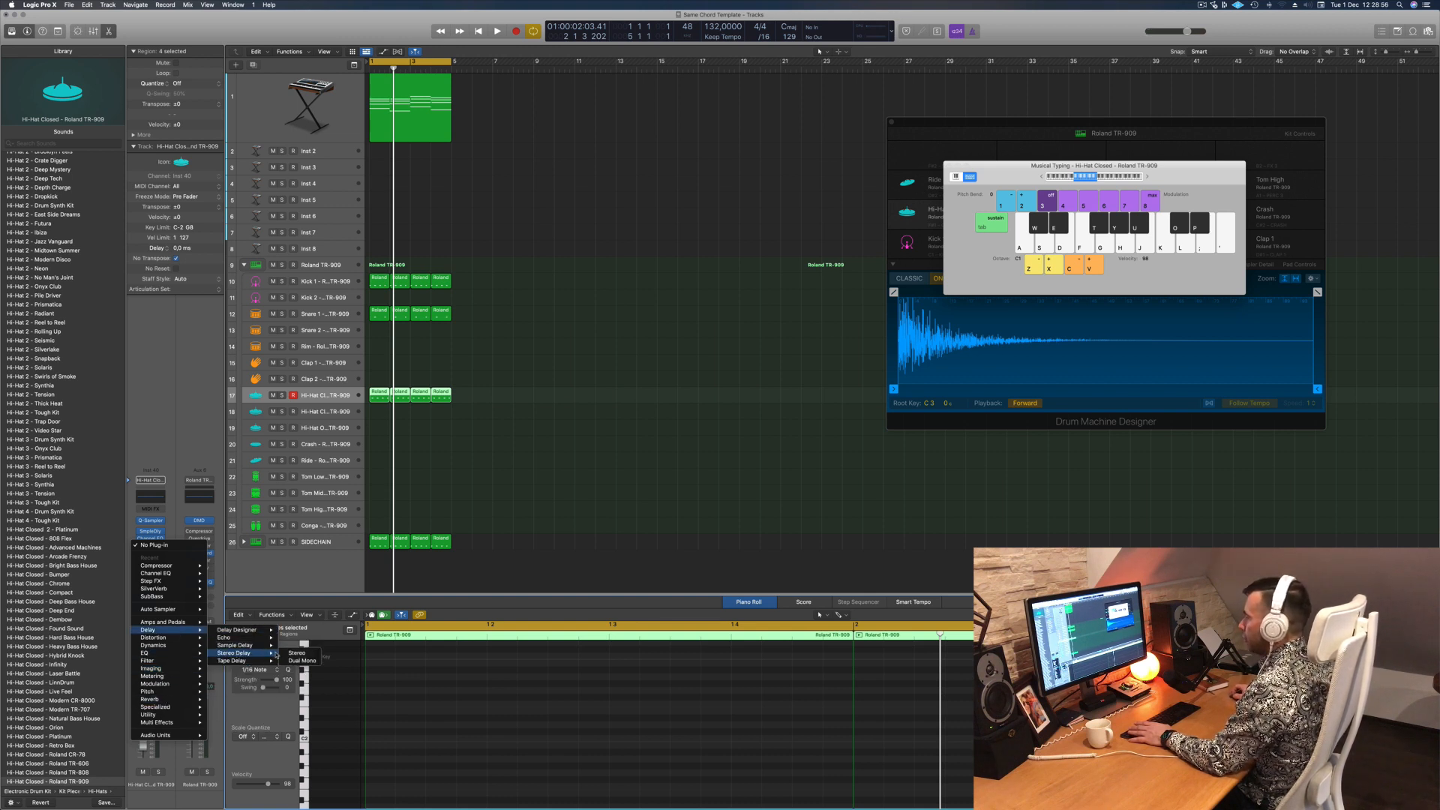
pyautogui.click(297, 653)
pyautogui.press('space')
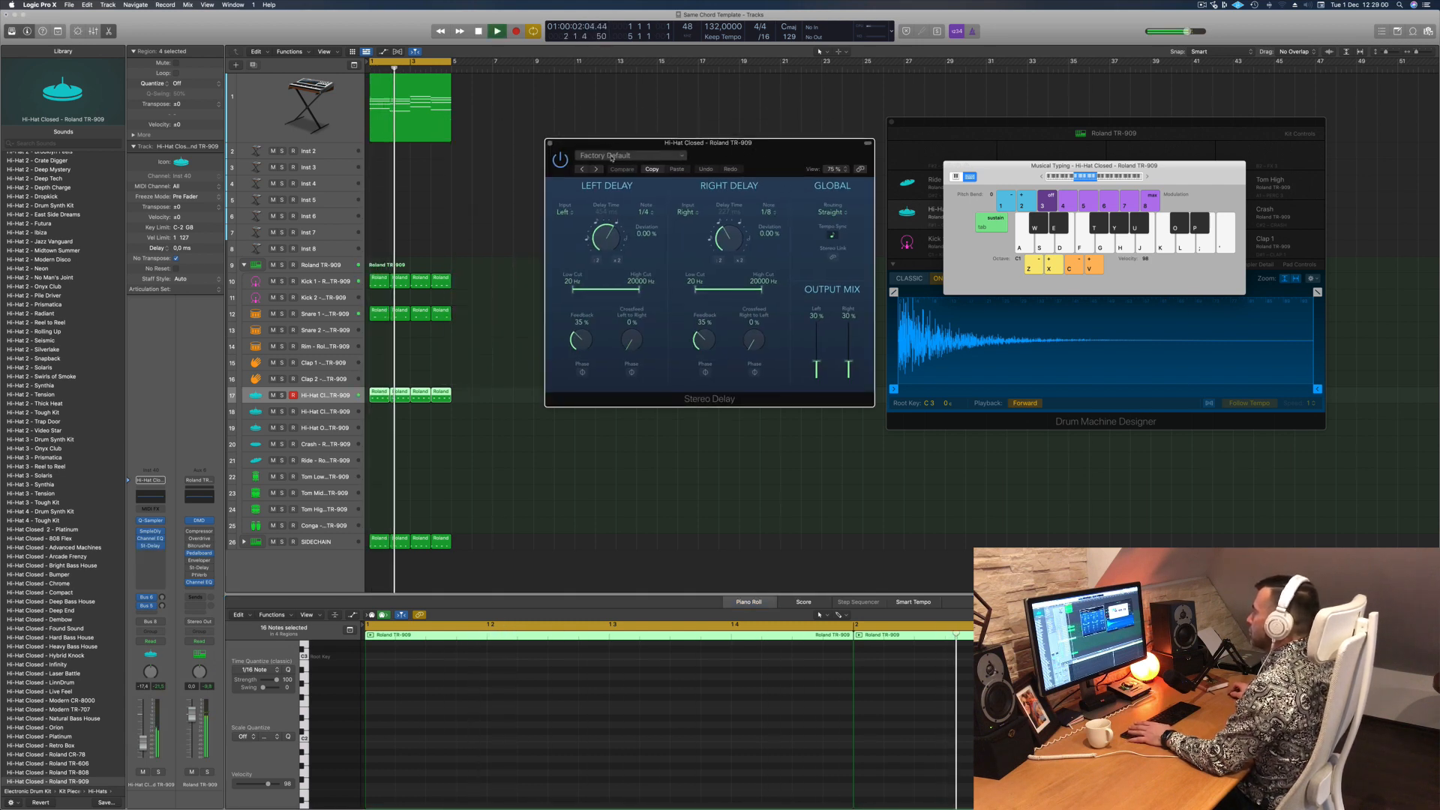
# Step: Load the 1/16 Note preset in the Stereo Delay and set its right output mix to 33%
pyautogui.click(600, 159)
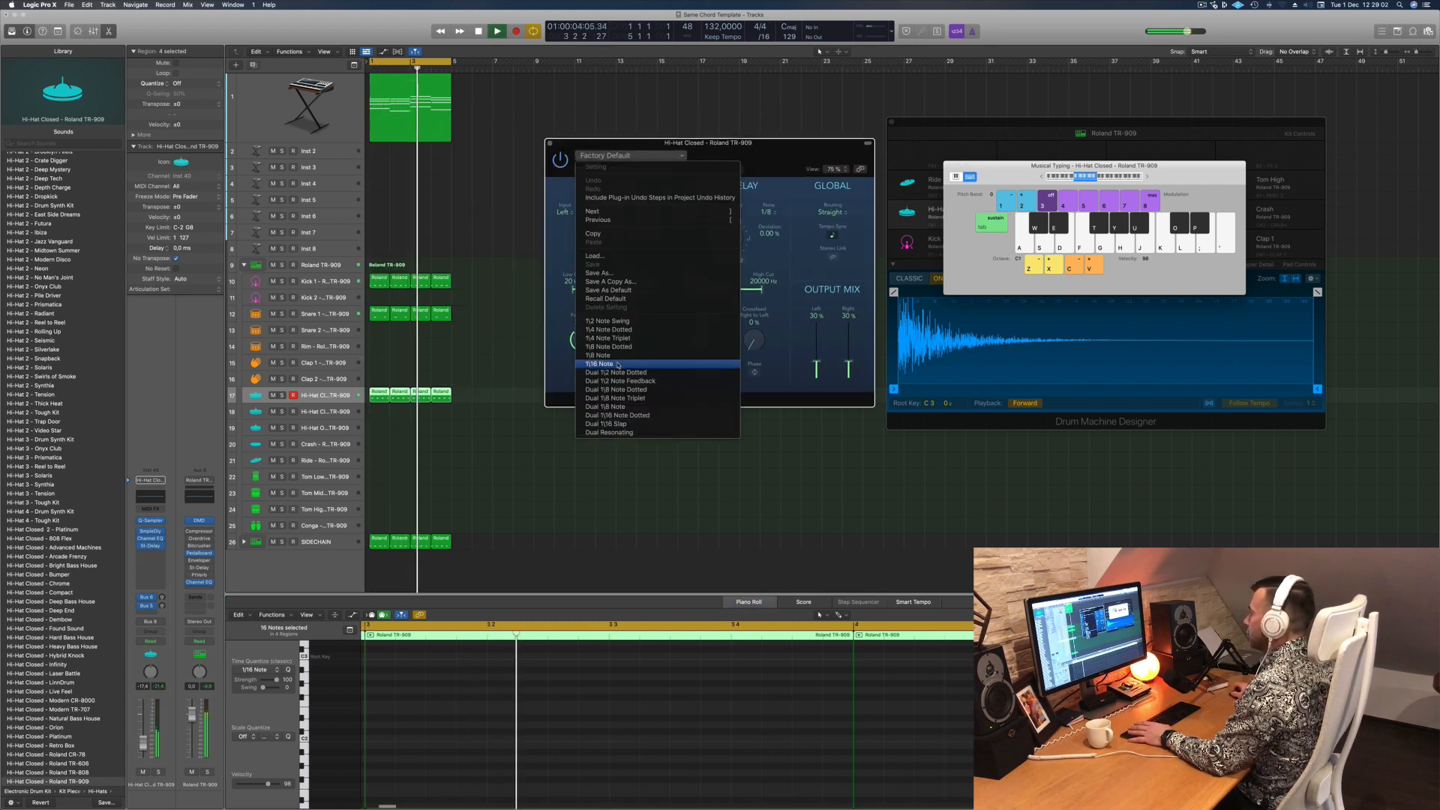
pyautogui.click(645, 307)
pyautogui.moveTo(785, 154)
pyautogui.mouseDown()
pyautogui.moveTo(727, 155)
pyautogui.moveTo(762, 167)
pyautogui.mouseUp()
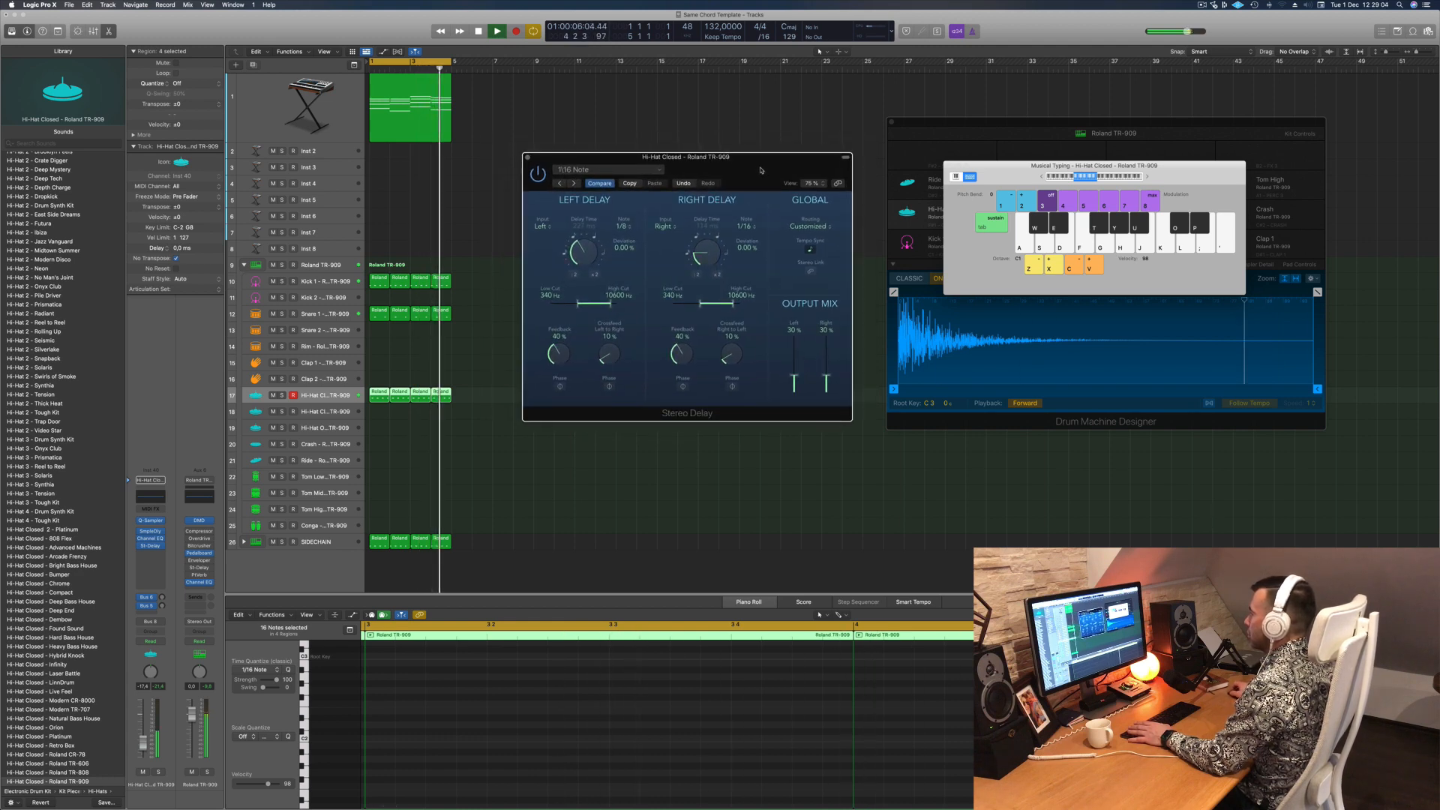
pyautogui.moveTo(826, 377); pyautogui.dragTo(826, 376)
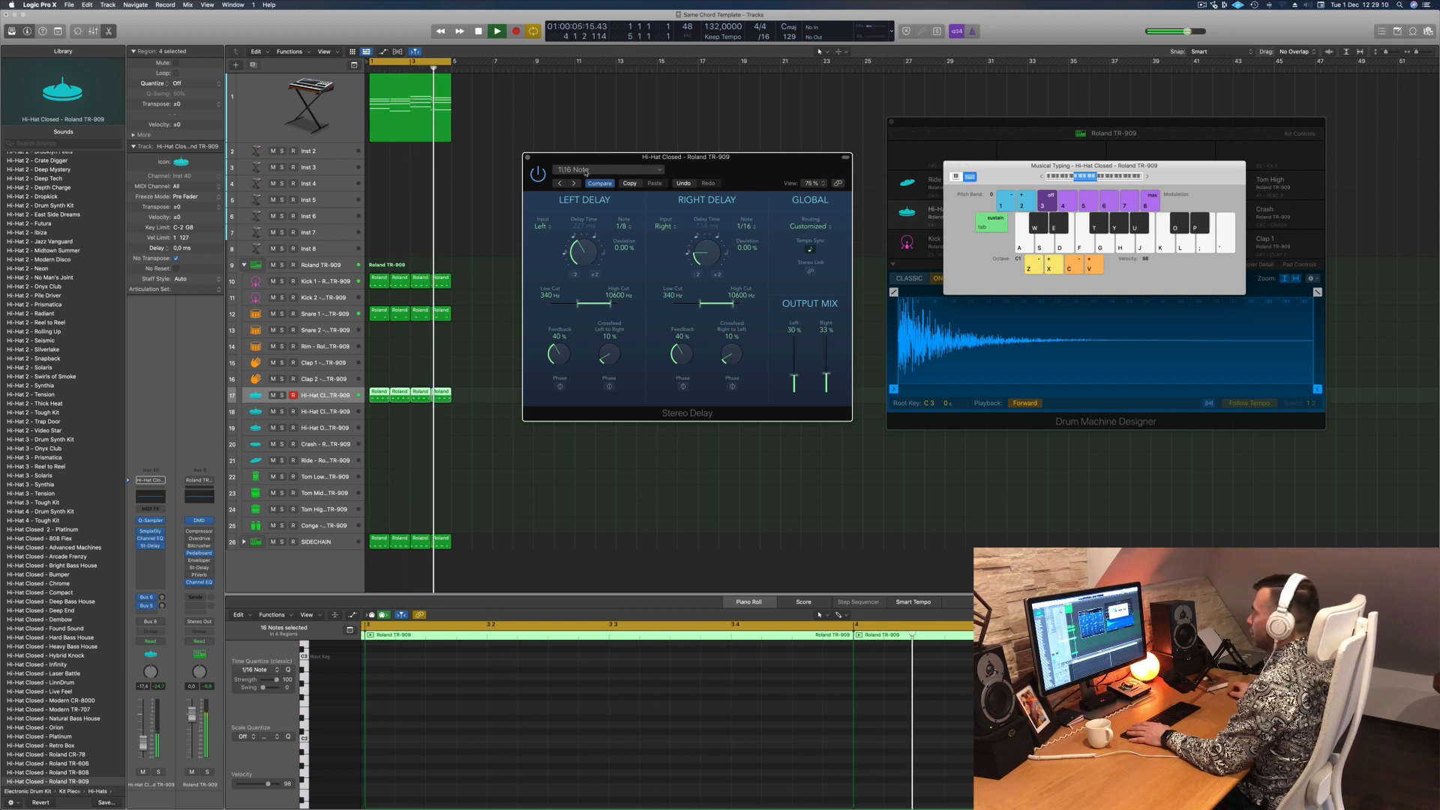
# Step: Compare the hi-hat with the Stereo Delay bypassed and active, raise the channel volume slightly and close the plug-in
pyautogui.click(537, 174)
pyautogui.click(537, 174)
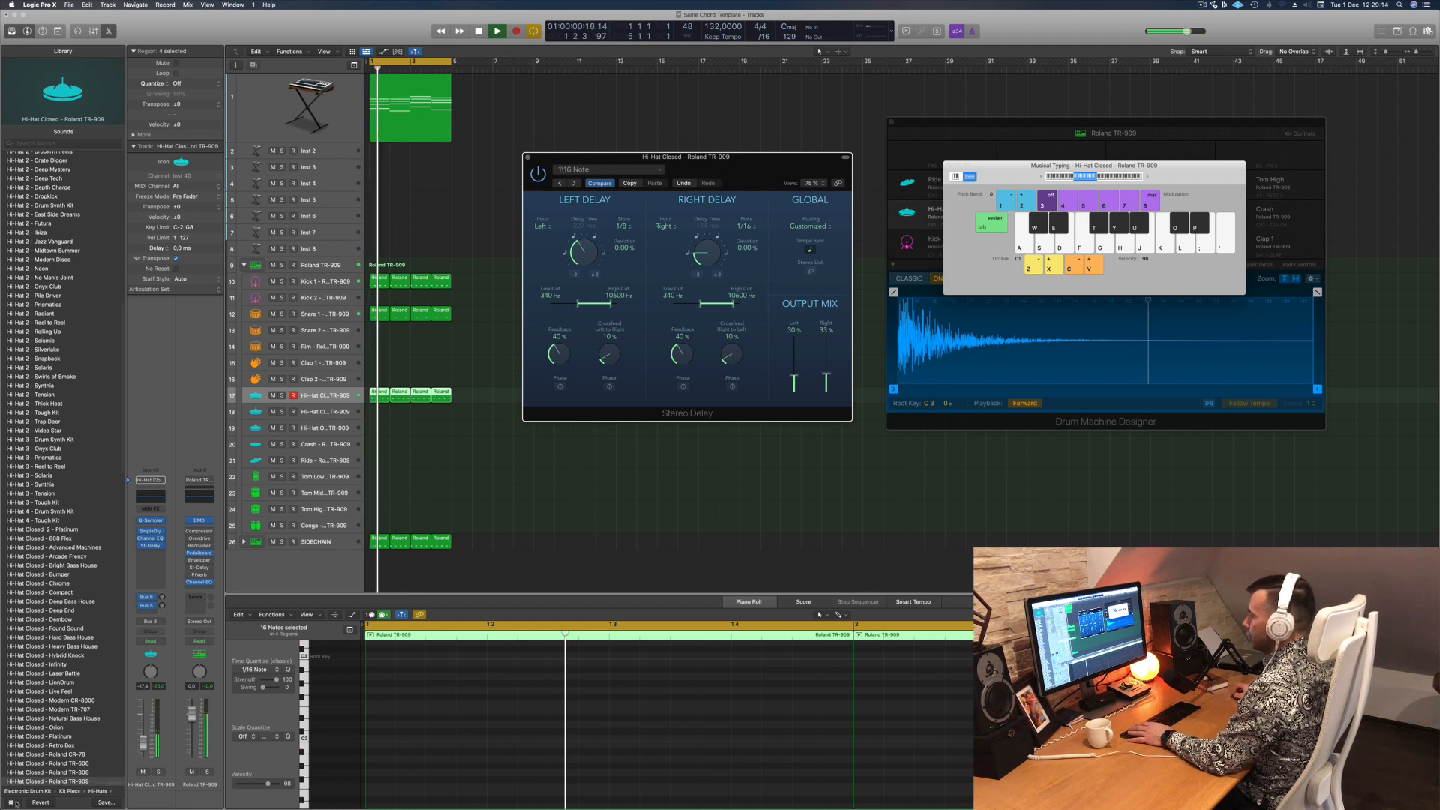
pyautogui.moveTo(145, 746); pyautogui.dragTo(146, 745)
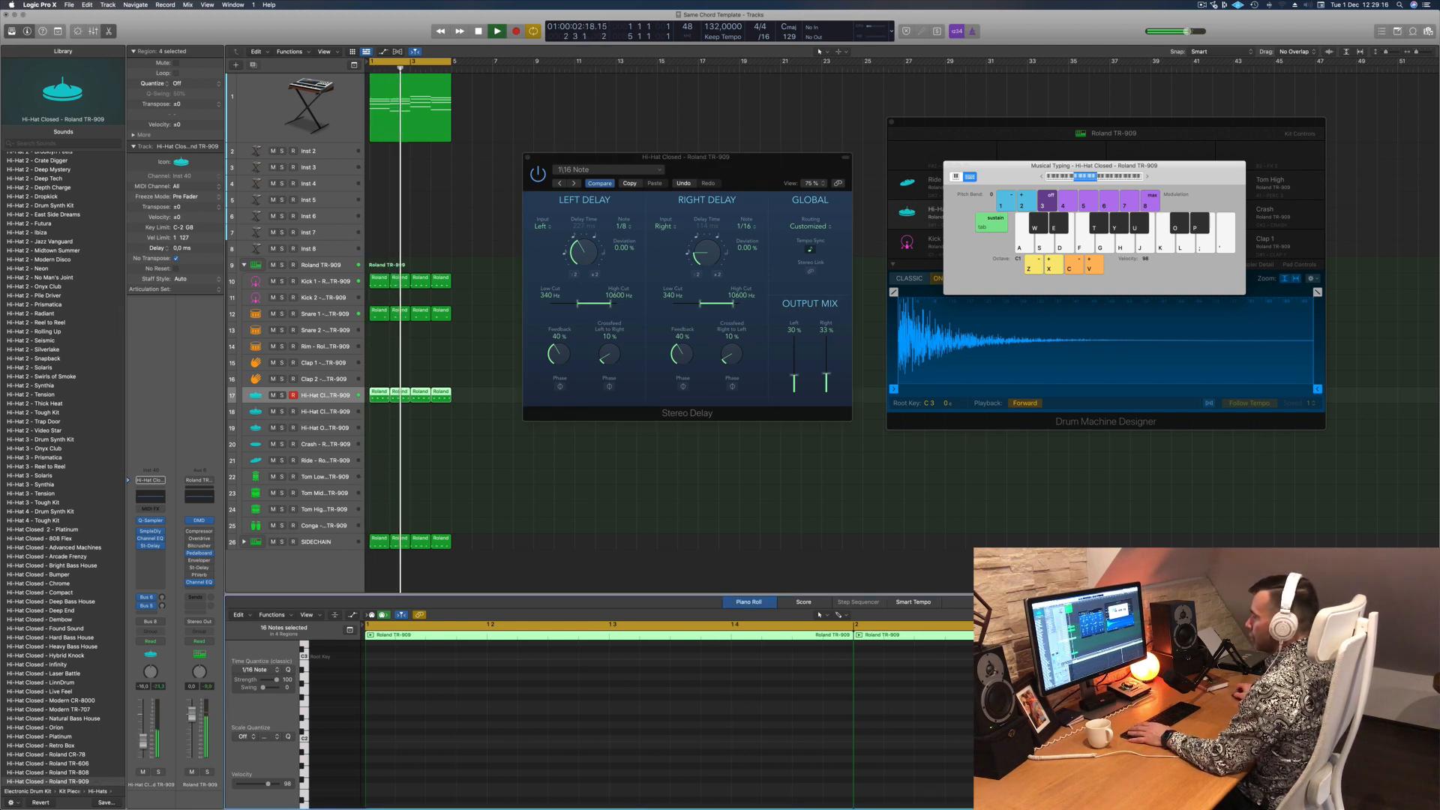
pyautogui.click(527, 158)
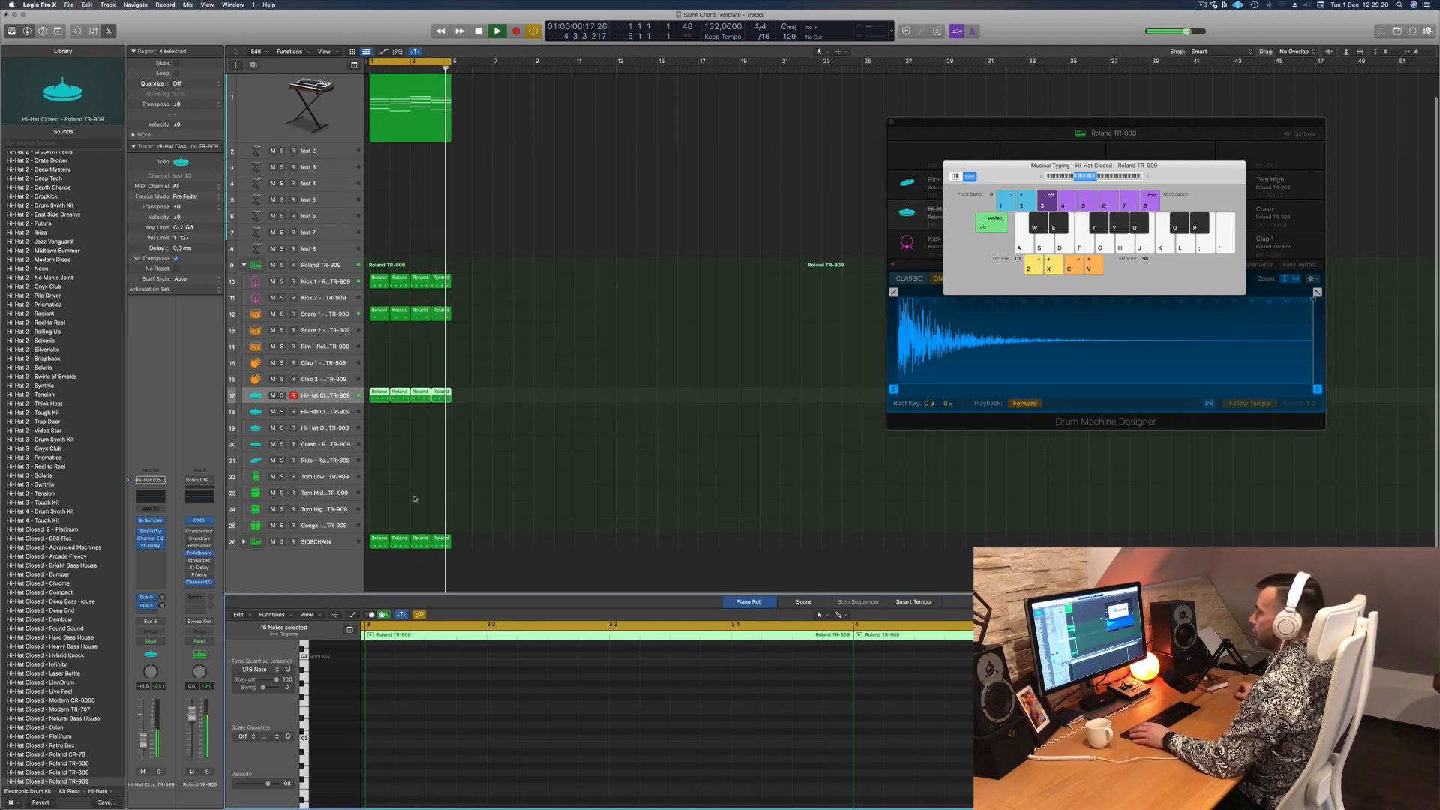
# Step: Copy the first Hi-Hat Closed region to the Tom Low track at bar 1 and transpose its four notes down by octaves
pyautogui.click(410, 385)
pyautogui.moveTo(380, 395); pyautogui.dragTo(381, 476)
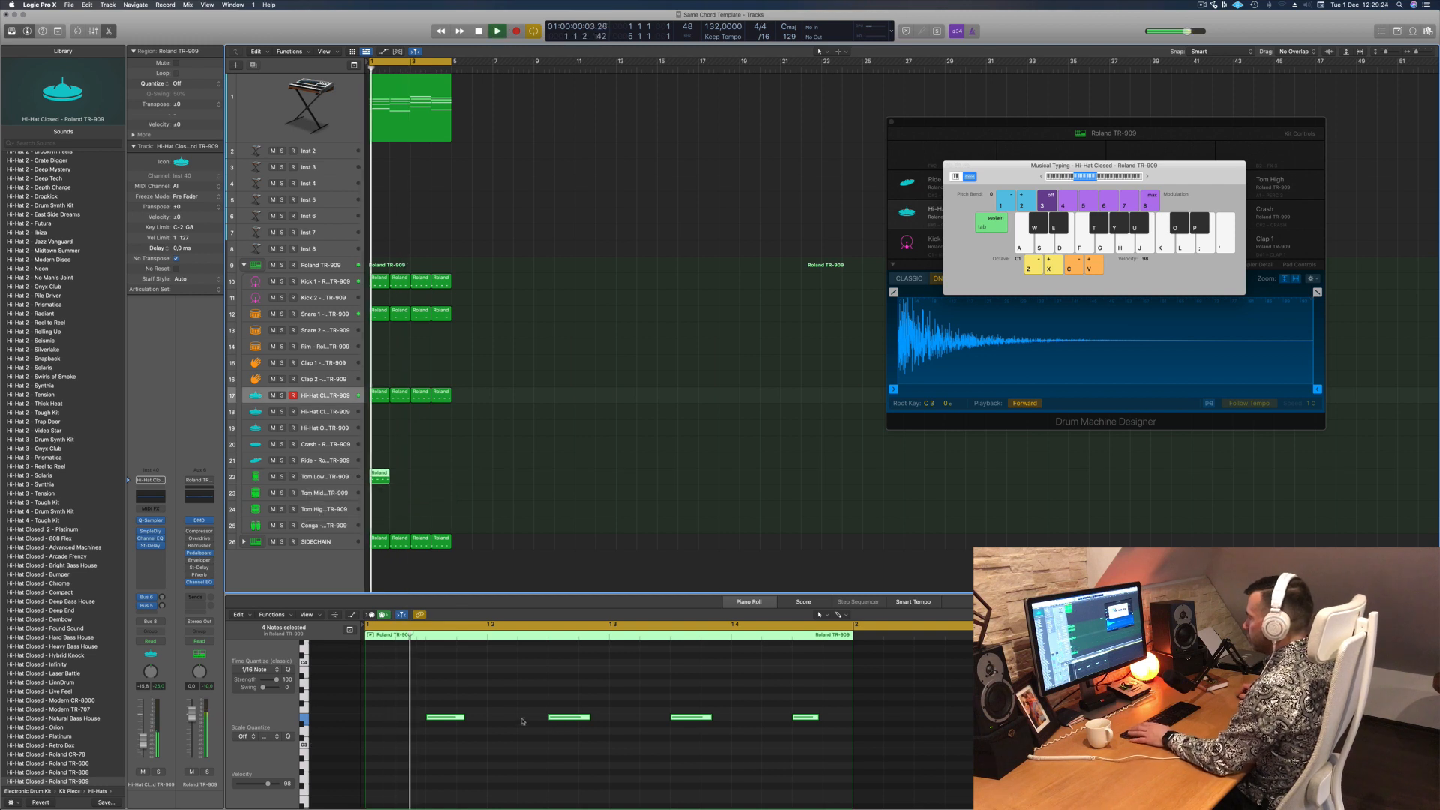
pyautogui.click(941, 762)
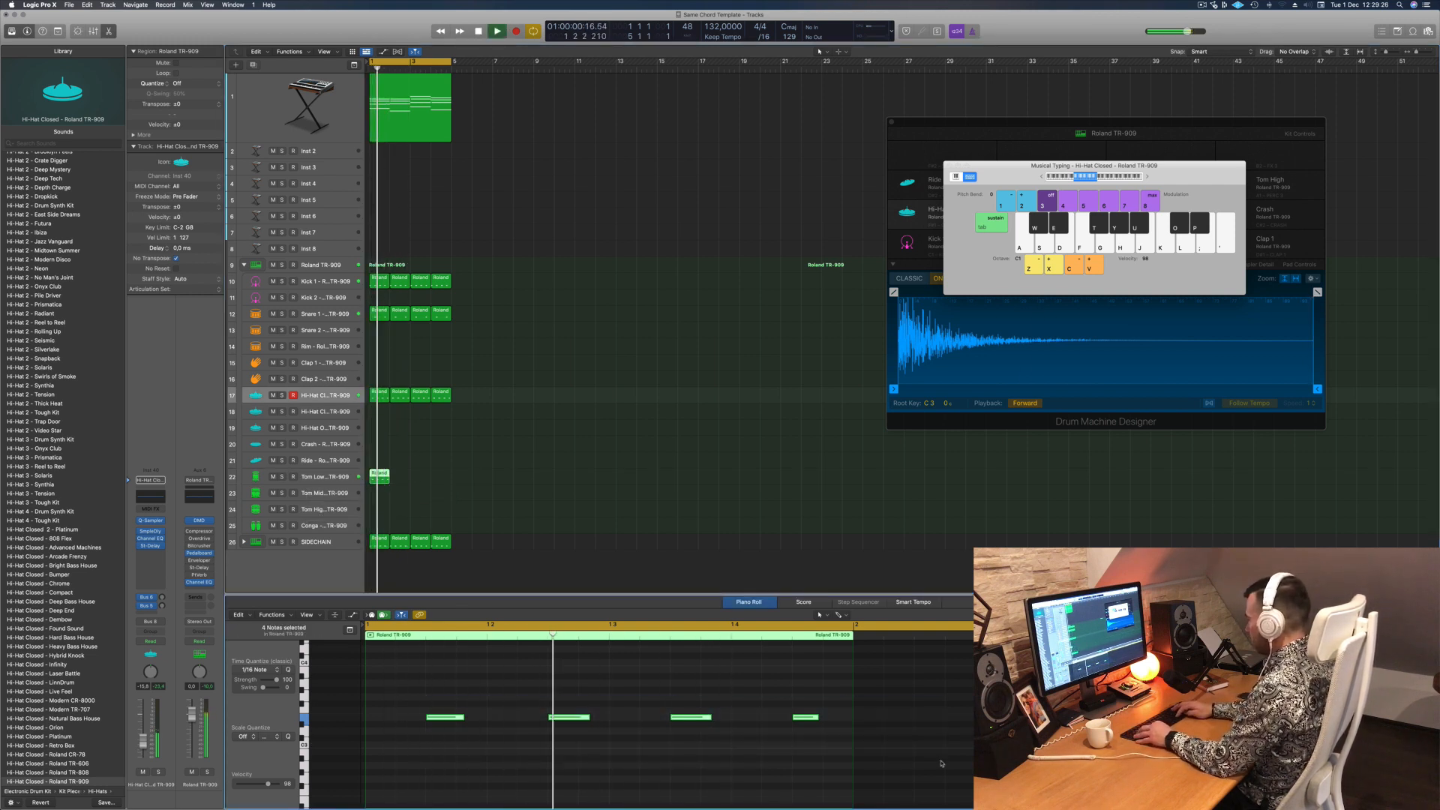
pyautogui.hotkey('alt', 'shift', 'Down')
pyautogui.hotkey('alt', 'shift', 'Down')
pyautogui.scroll(-5, 941, 763)
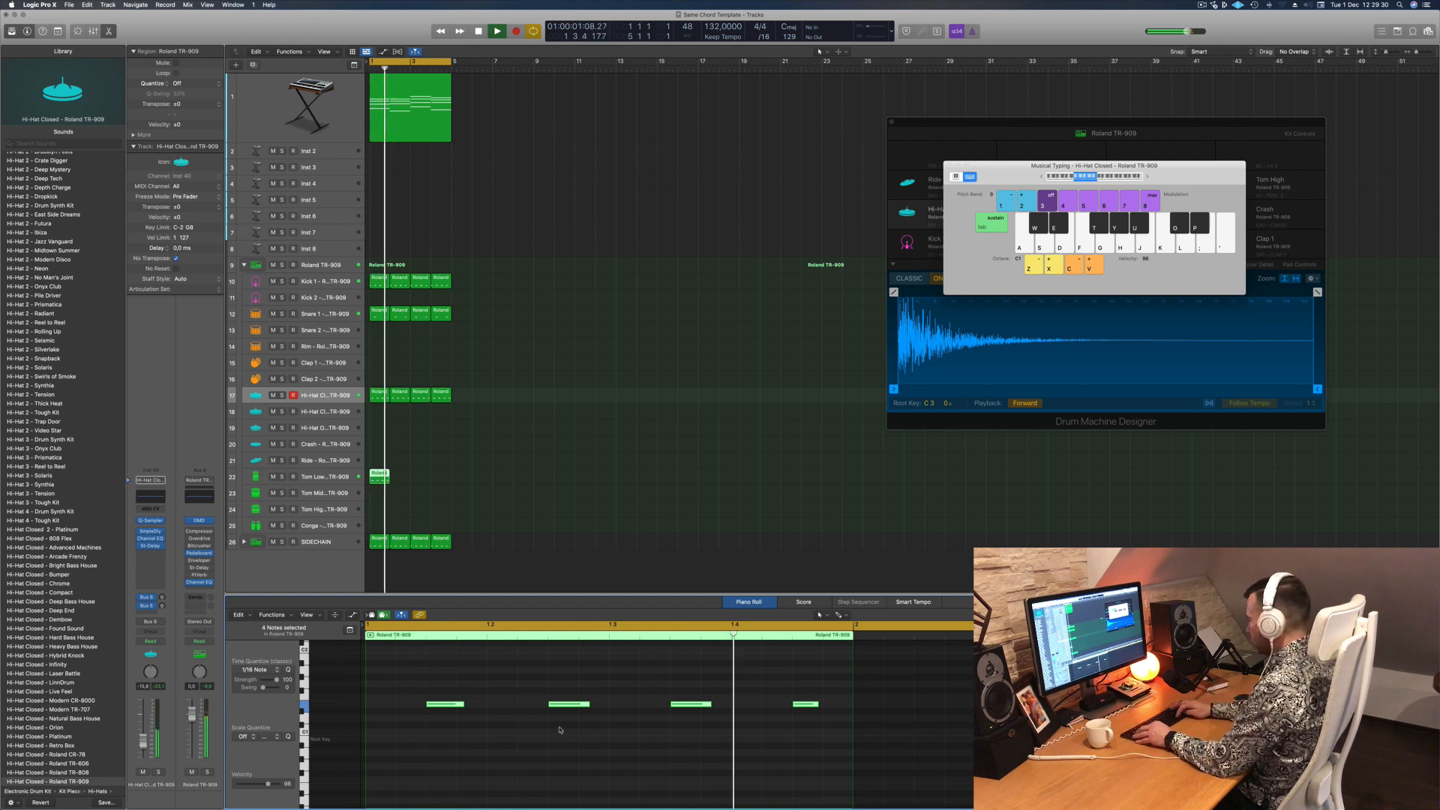
pyautogui.hotkey('alt', 'shift', 'Down')
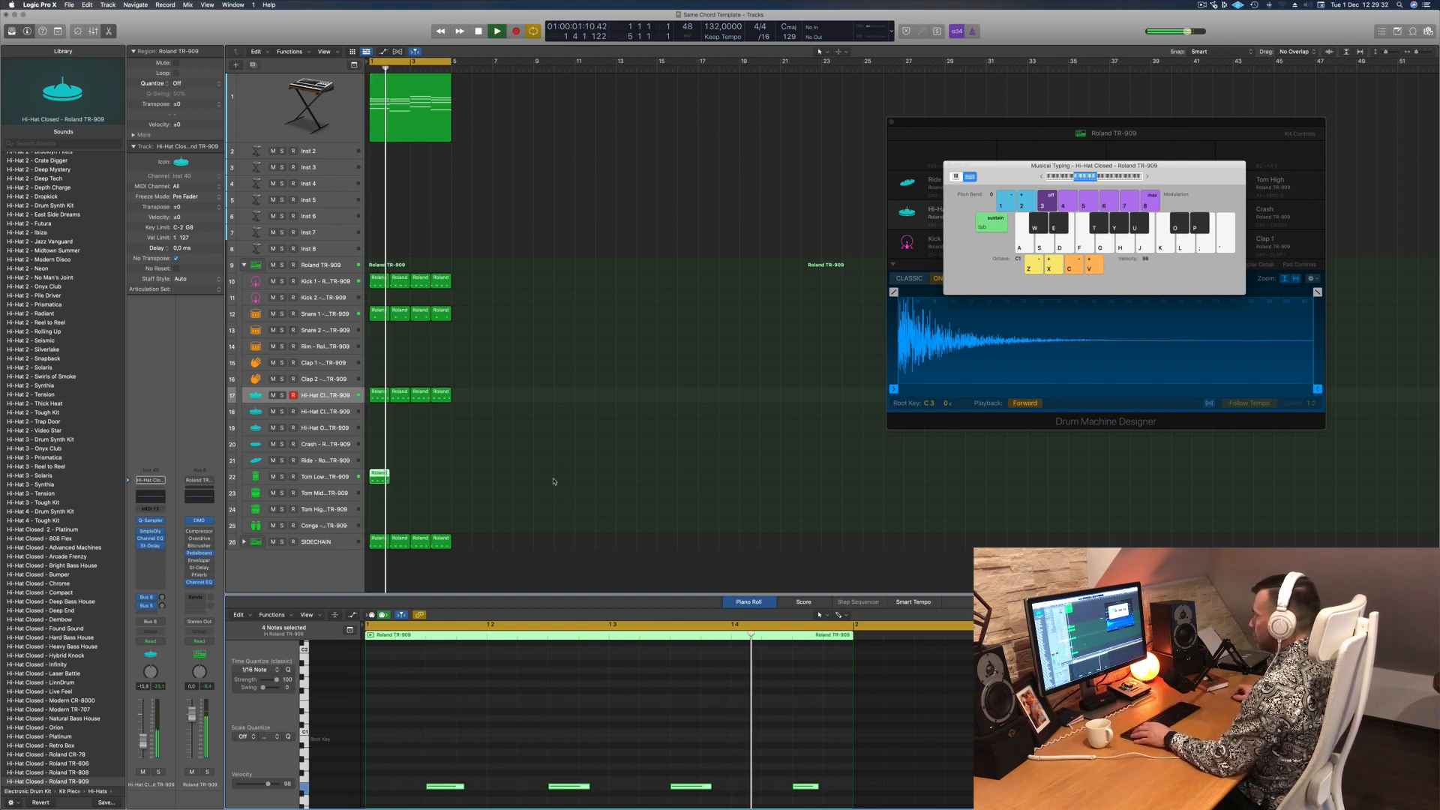
# Step: Shift the first note of the Tom Low region an eighth note later
pyautogui.scroll(-3, 574, 722)
pyautogui.moveTo(439, 677); pyautogui.dragTo(461, 717)
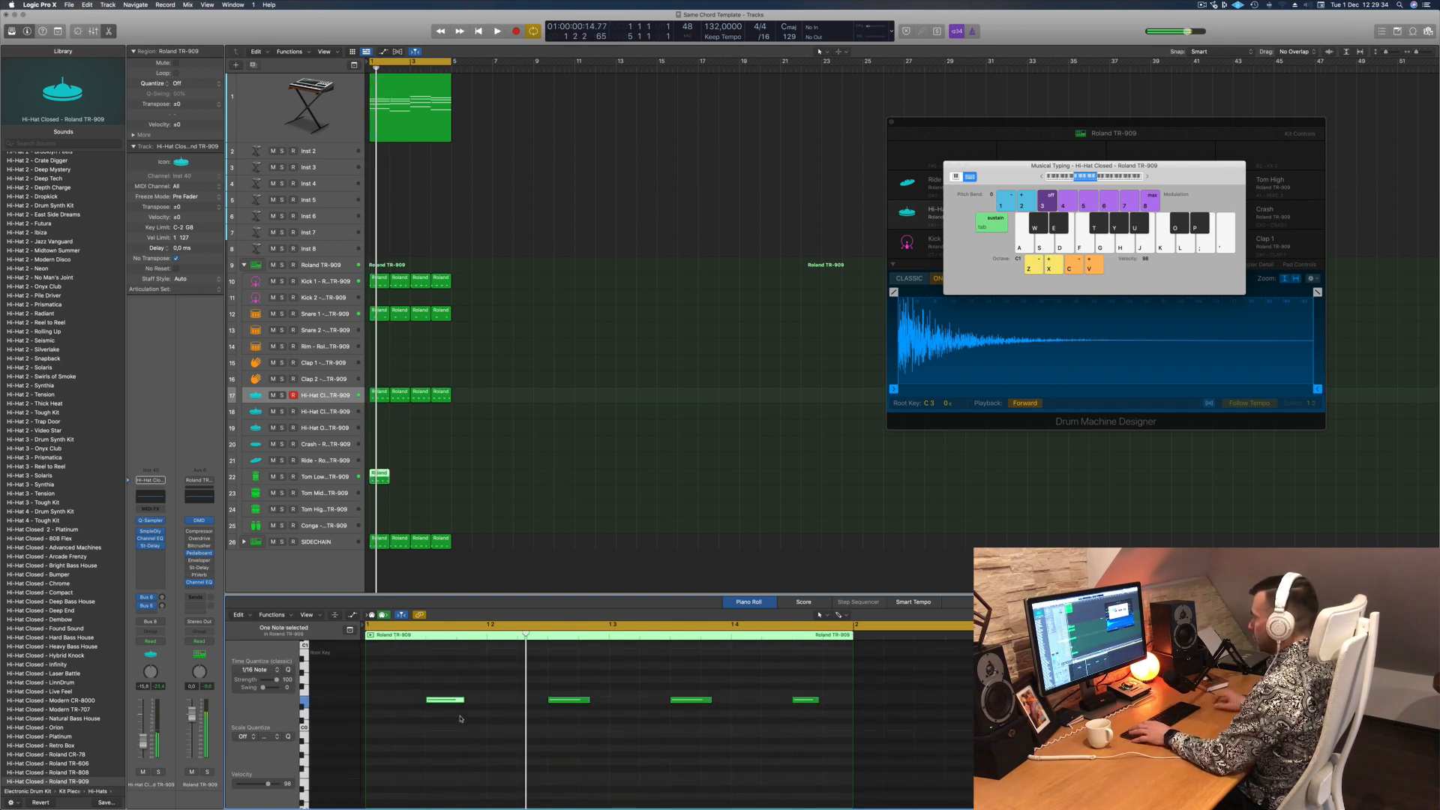
pyautogui.hotkey('alt', 'Right')
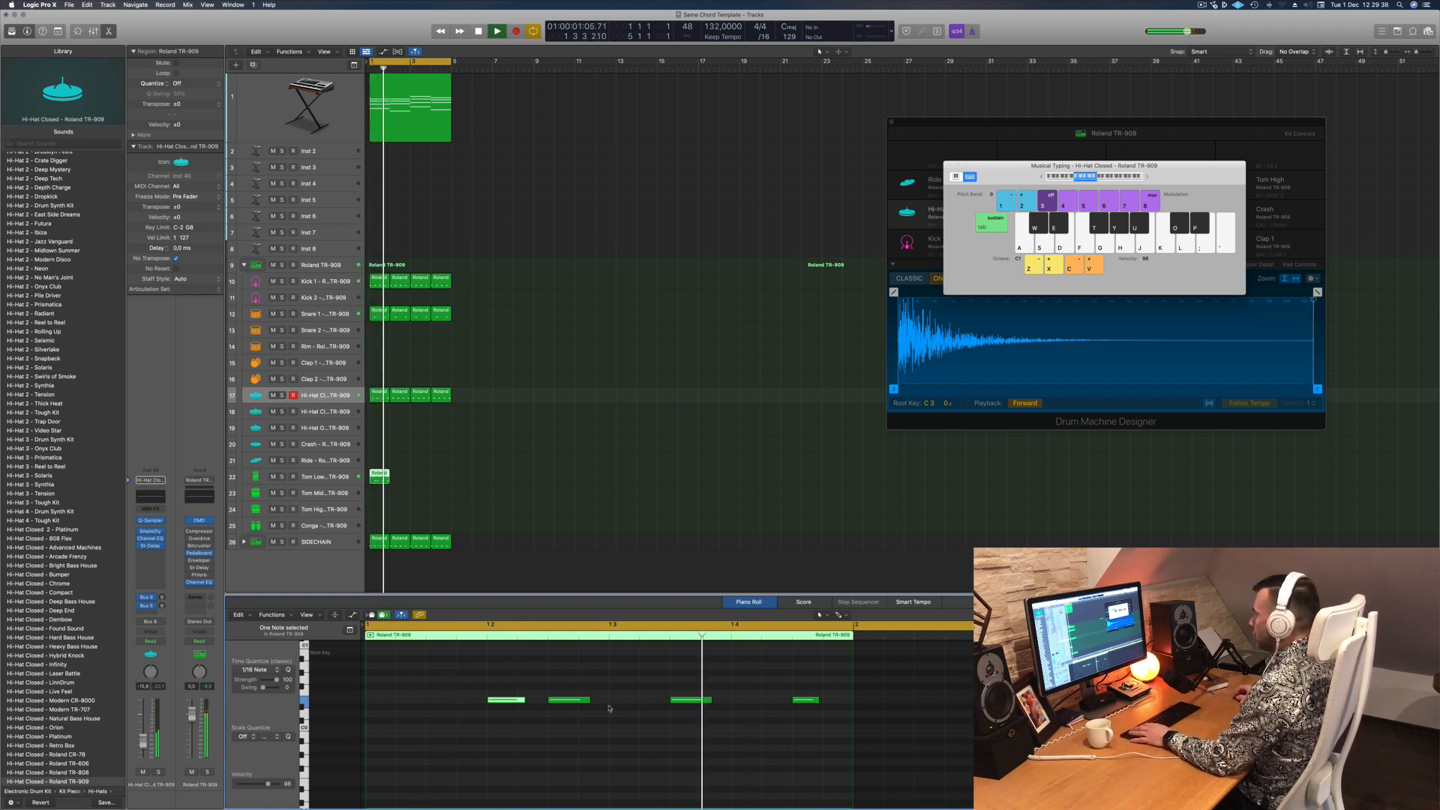
# Step: Copy the Tom Low region across bars 2 to 4 and to the Tom Mid track at bar 1
pyautogui.moveTo(381, 476)
pyautogui.mouseDown()
pyautogui.moveTo(421, 484)
pyautogui.moveTo(379, 493)
pyautogui.mouseUp()
pyautogui.click(379, 476)
# Step: Shift the first two notes of the Tom Mid region three sixteenth notes earlier and play them
pyautogui.moveTo(462, 697); pyautogui.dragTo(585, 718)
pyautogui.press('space')
pyautogui.press('space')
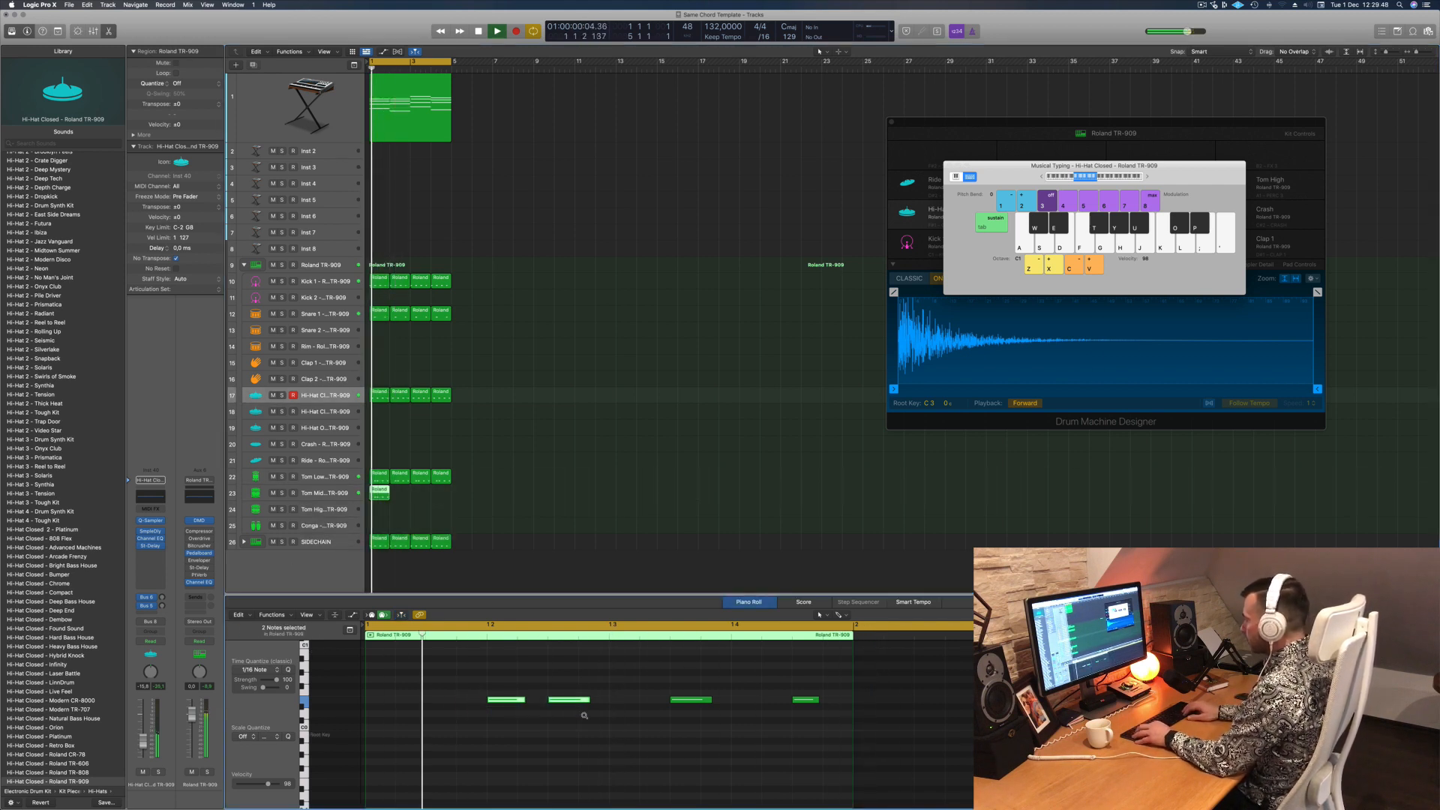
pyautogui.hotkey('alt', 'Left')
pyautogui.hotkey('alt', 'Left')
pyautogui.hotkey('alt', 'Left')
pyautogui.press('space')
pyautogui.press('space')
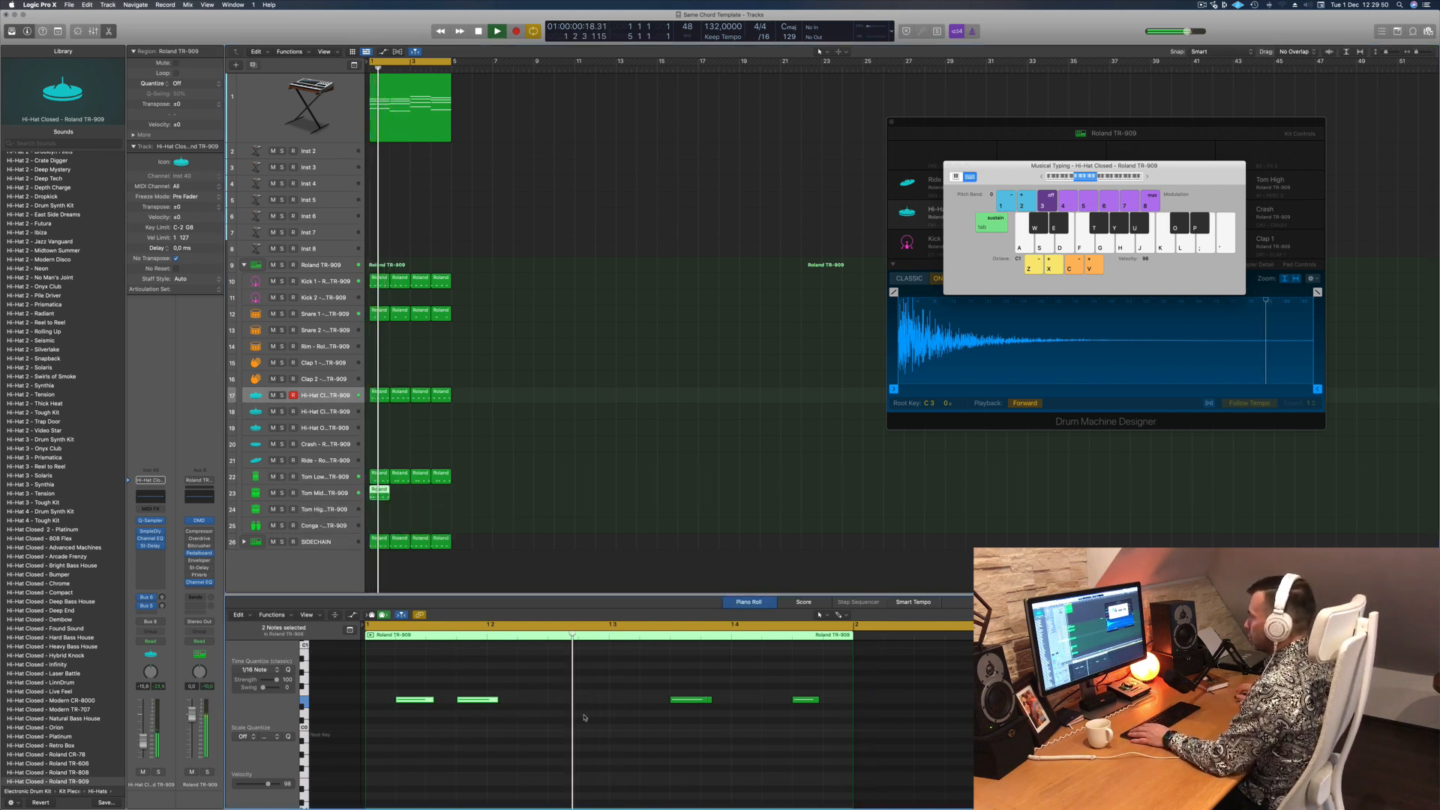
# Step: Delete the last two notes of the Tom Mid region and play the loop
pyautogui.moveTo(606, 668); pyautogui.dragTo(852, 749)
pyautogui.press('space')
pyautogui.press('space')
pyautogui.press('Delete')
pyautogui.press('space')
pyautogui.press('space')
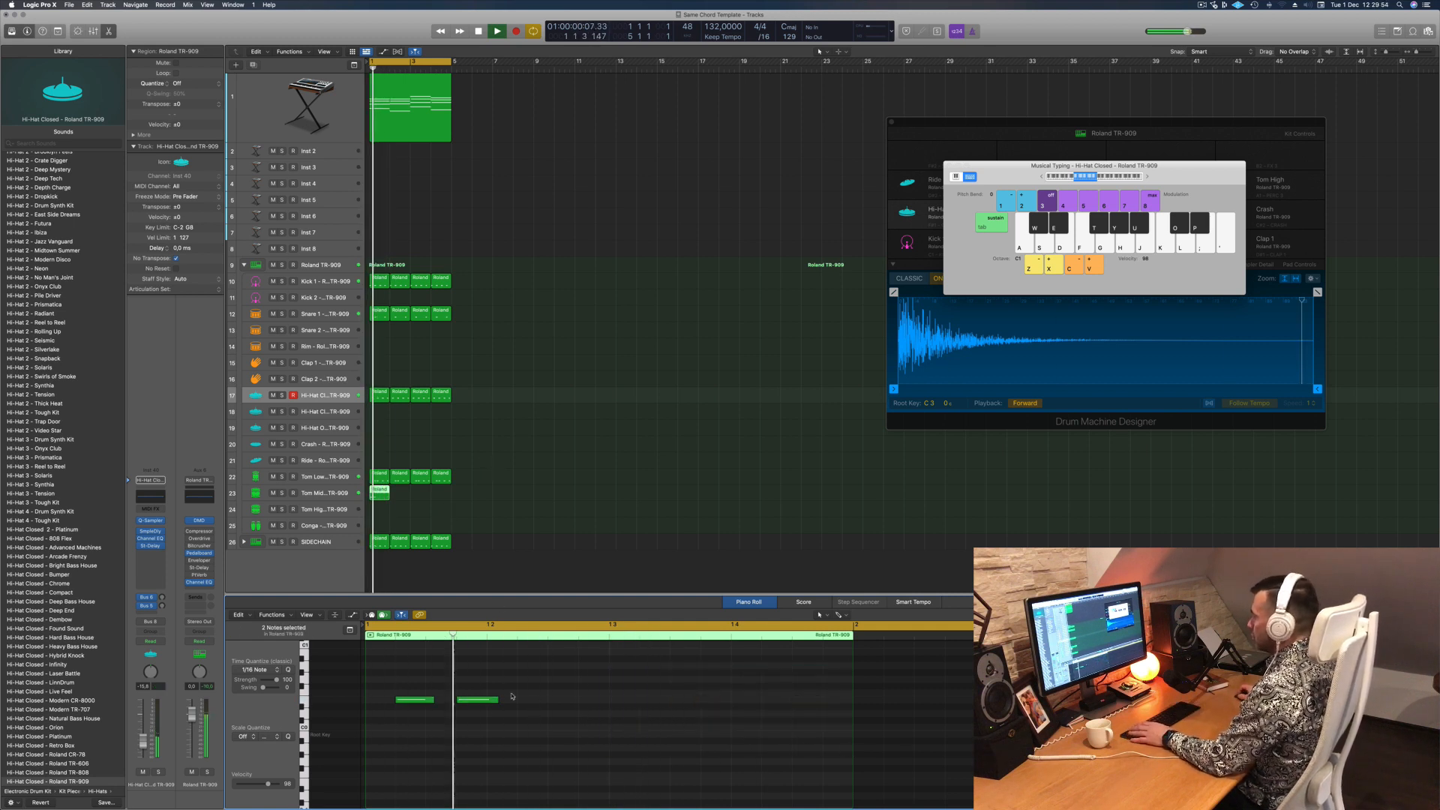
# Step: Transpose the two remaining Tom Mid notes down an octave and copy the region across bars 2 to 4
pyautogui.hotkey('shift', 'alt', 'Down')
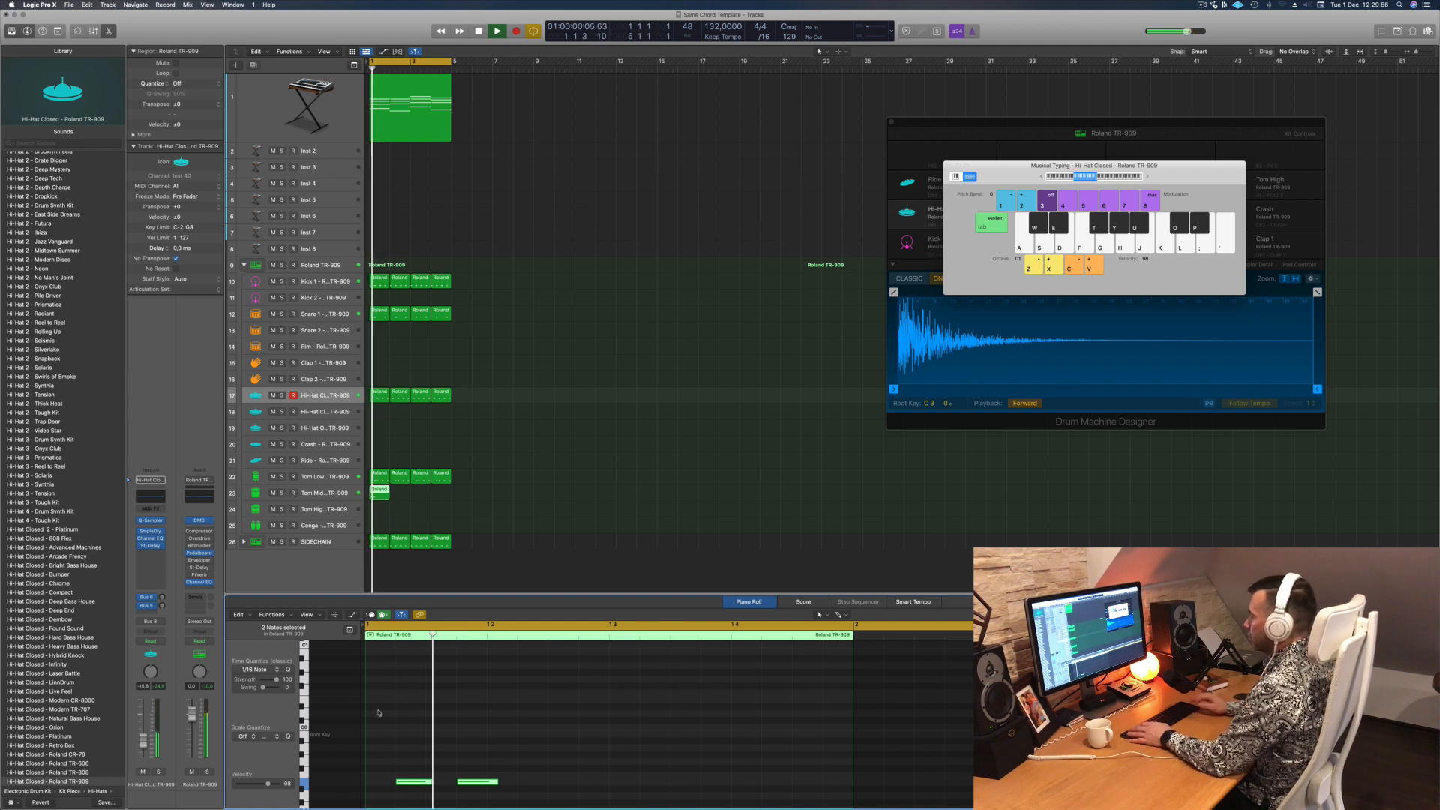
pyautogui.moveTo(378, 488); pyautogui.dragTo(417, 496)
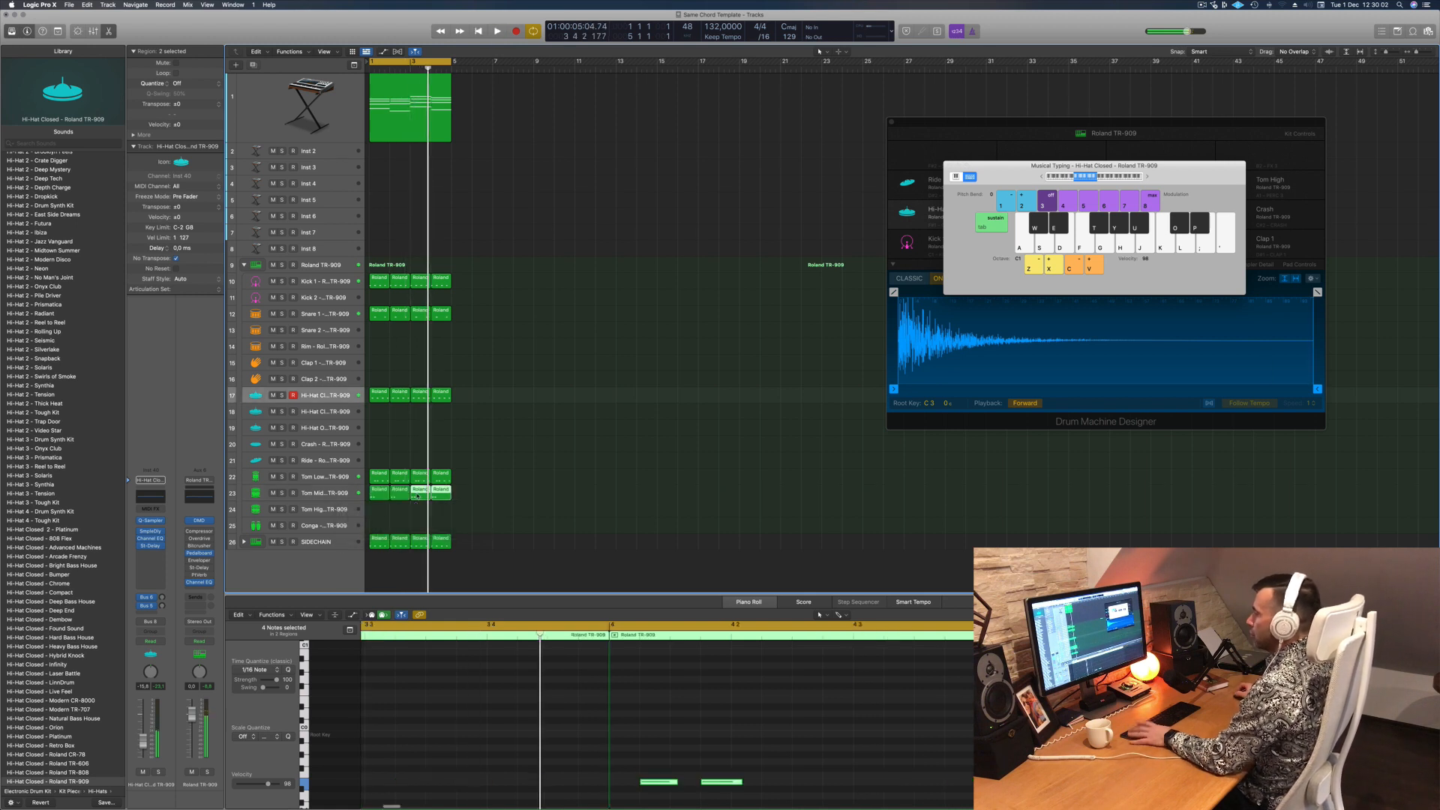
pyautogui.click(464, 492)
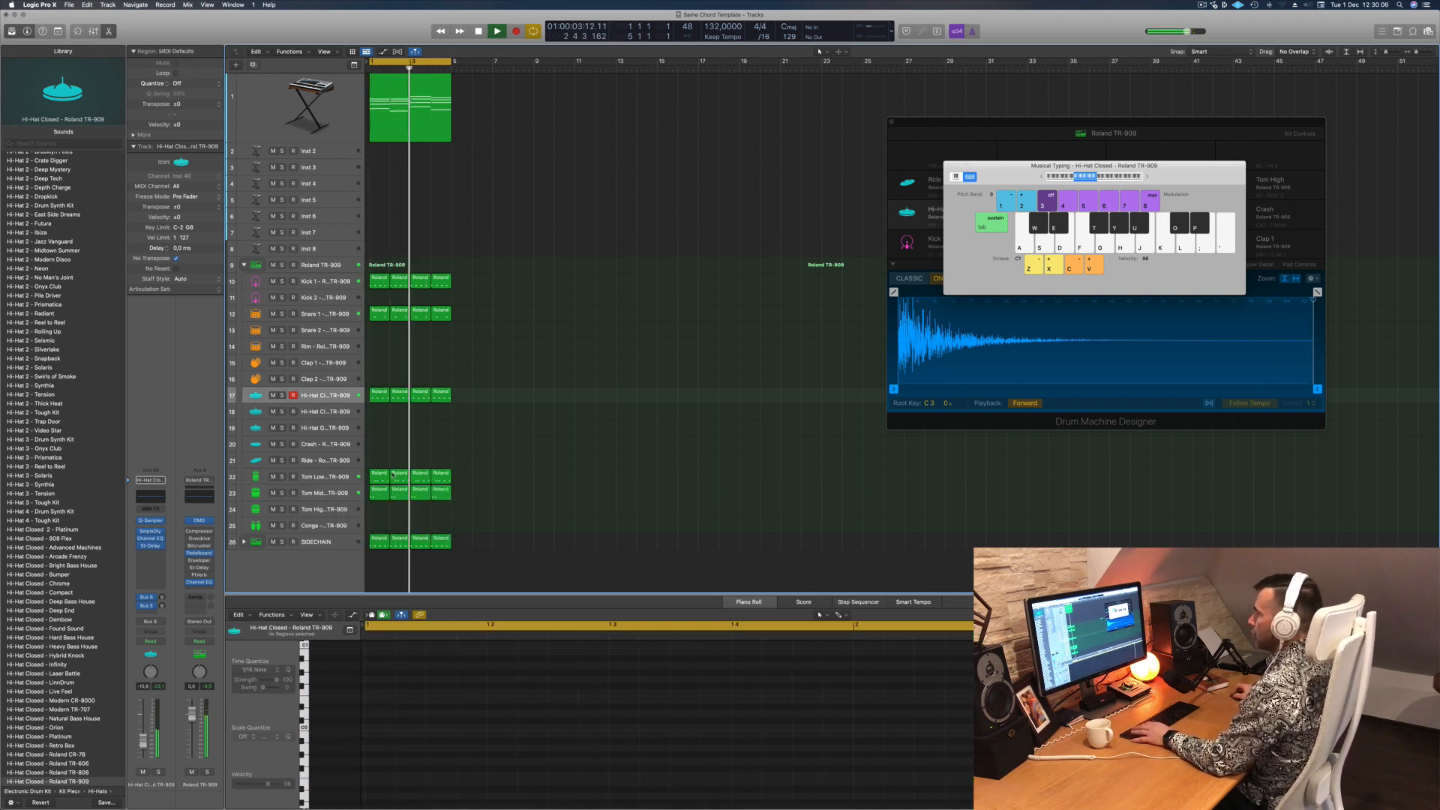
# Step: Copy the first Tom Low region to the Conga track at bar 1, transpose its four notes up and play them
pyautogui.moveTo(382, 474); pyautogui.dragTo(380, 524)
pyautogui.moveTo(441, 678); pyautogui.dragTo(719, 754)
pyautogui.hotkey('alt', 'shift', 'Up')
pyautogui.press('space')
pyautogui.press('space')
pyautogui.scroll(1, 634, 779)
pyautogui.press('space')
pyautogui.press('space')
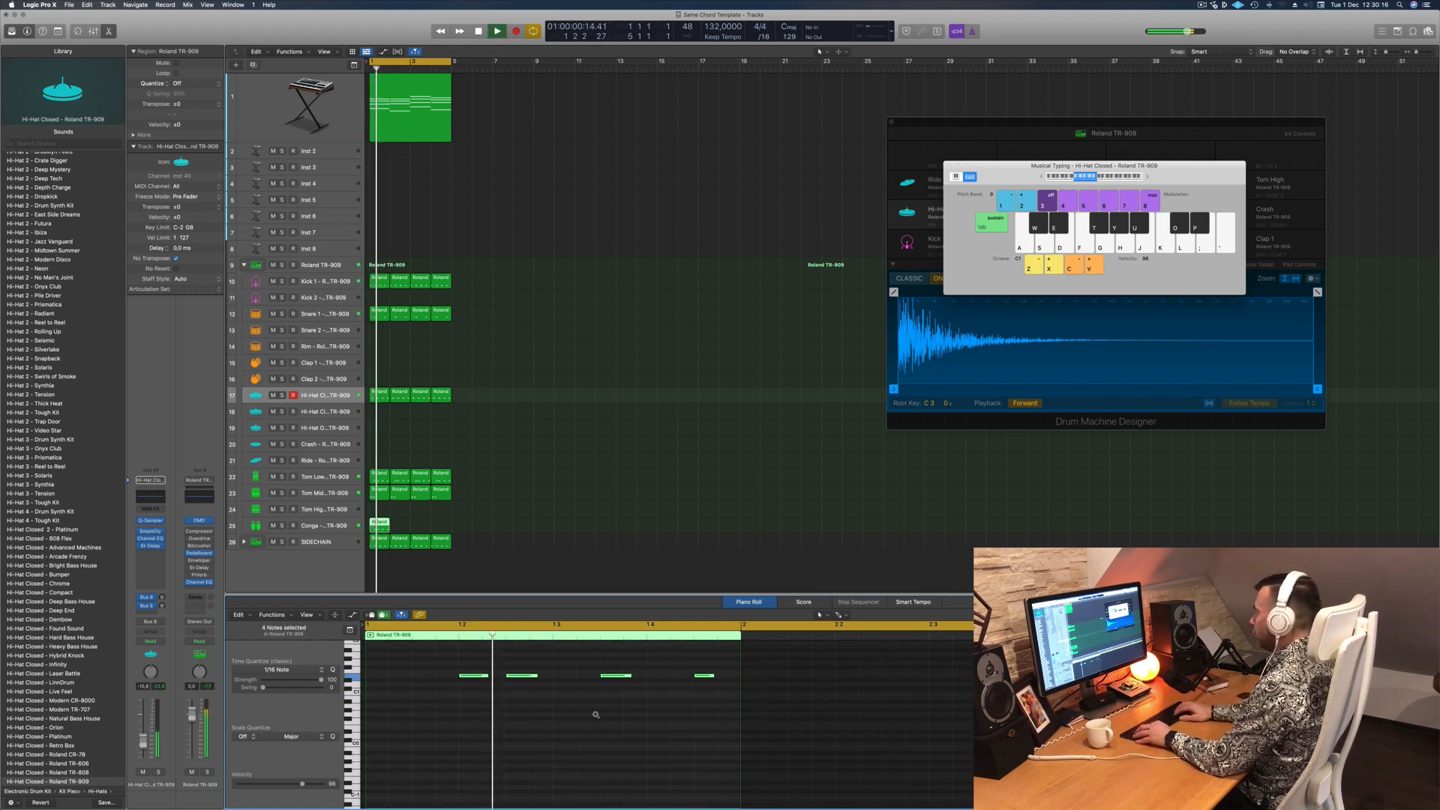
# Step: Shift all four Conga notes a sixteenth note later and the third note one further sixteenth
pyautogui.hotkey('alt', 'Right')
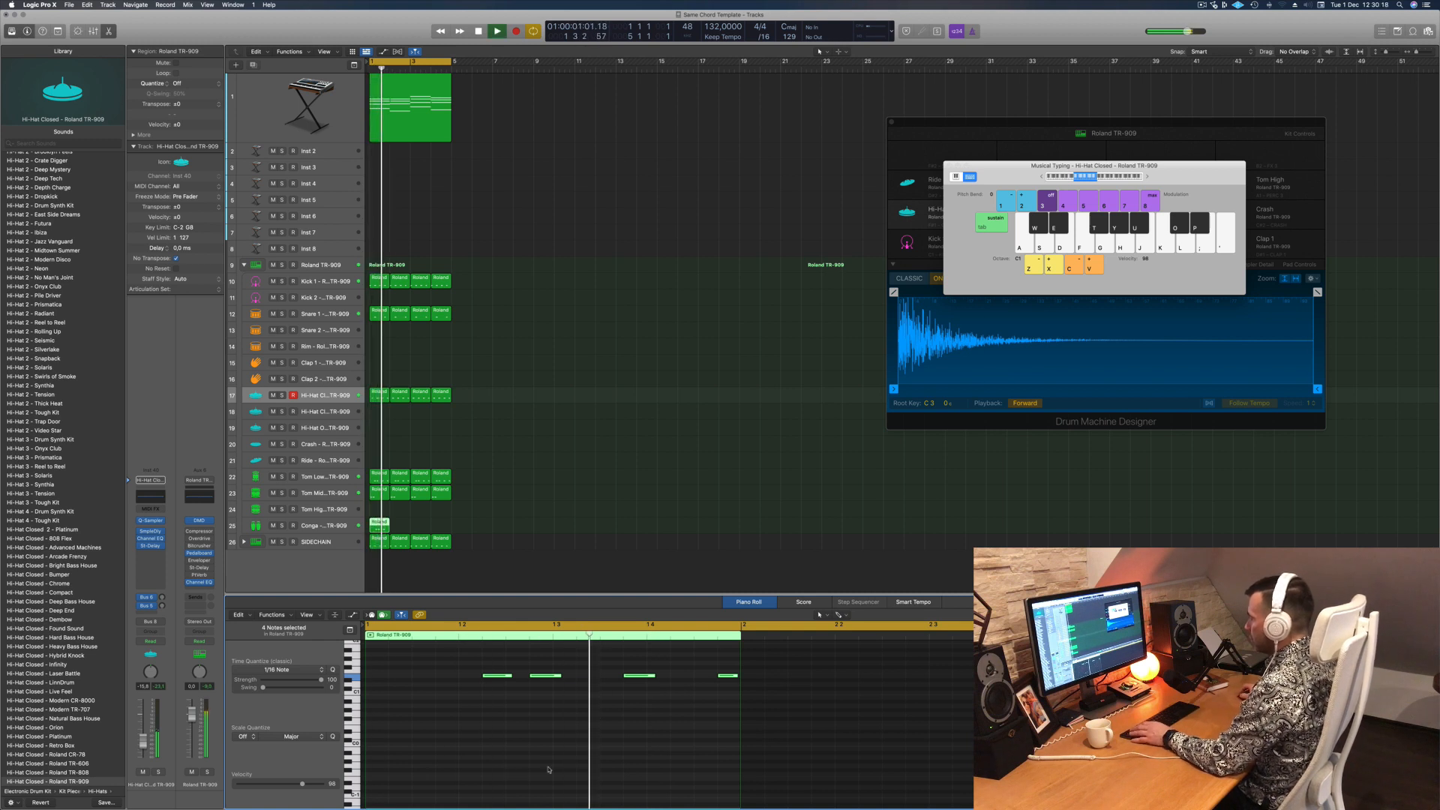
pyautogui.scroll(1, 589, 713)
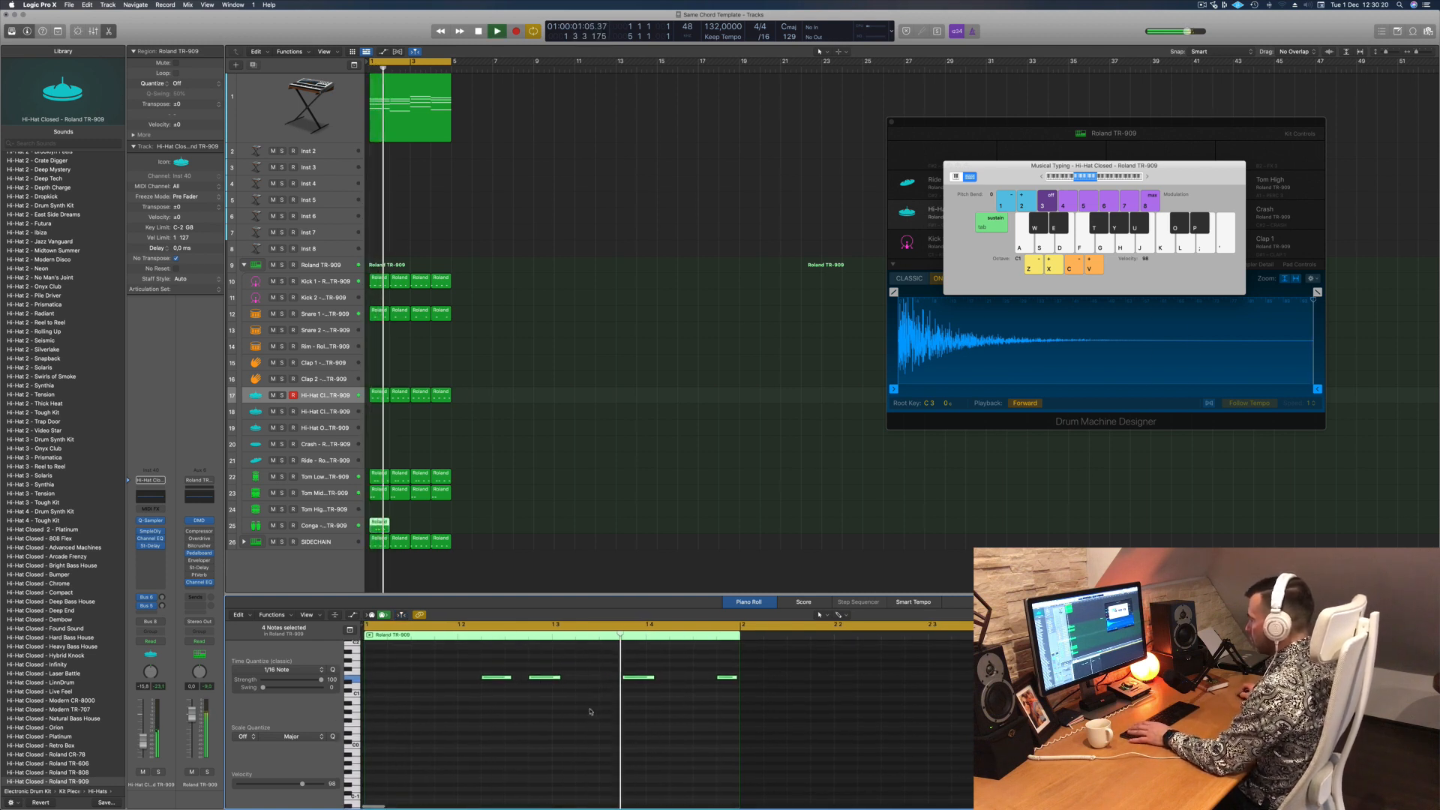
pyautogui.moveTo(634, 677); pyautogui.dragTo(658, 677)
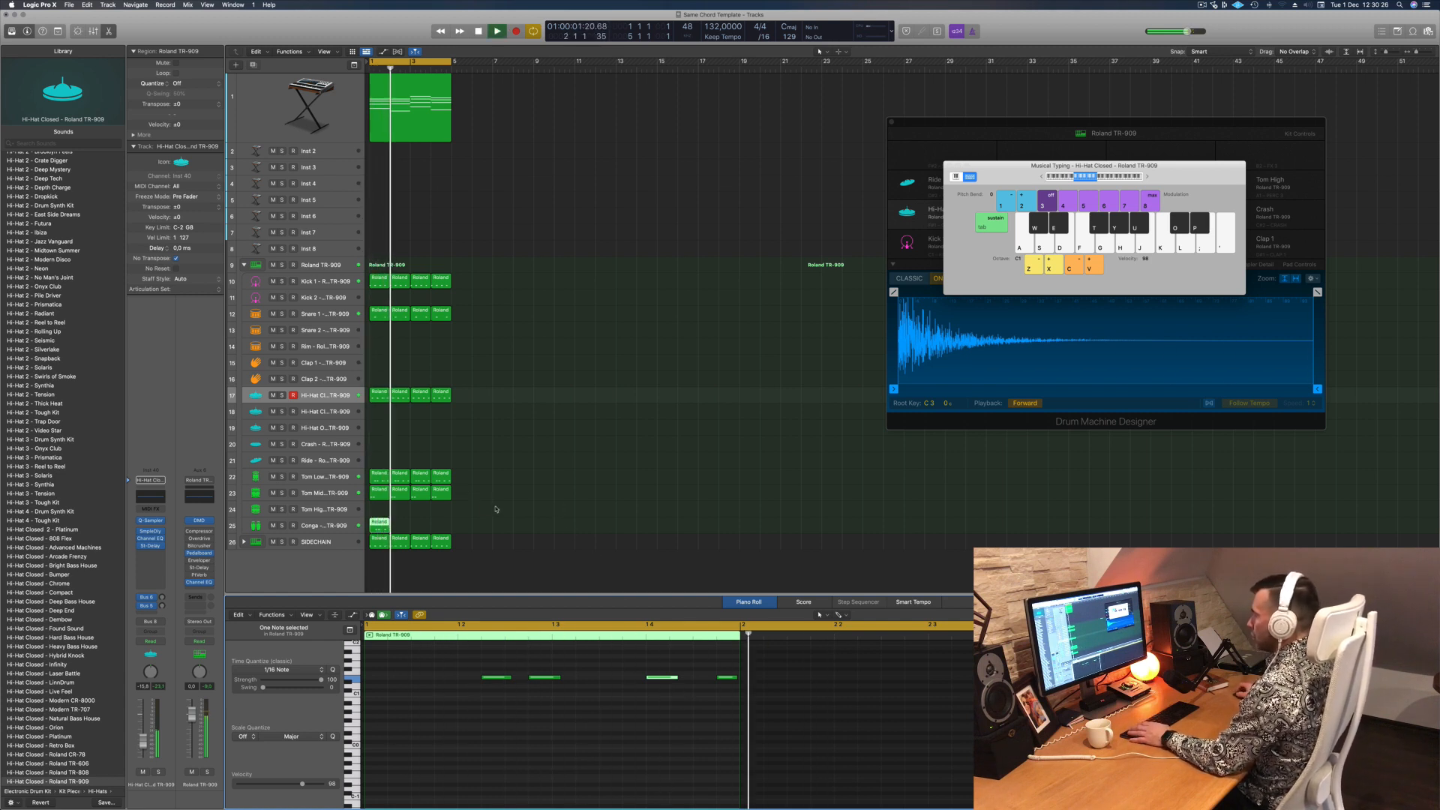
# Step: Copy the Conga region across bars 2 to 4 and audition the Conga track soloed before turning solo off
pyautogui.moveTo(380, 529); pyautogui.dragTo(420, 529)
pyautogui.keyDown('shift'); pyautogui.click(379, 529); pyautogui.keyUp('shift')
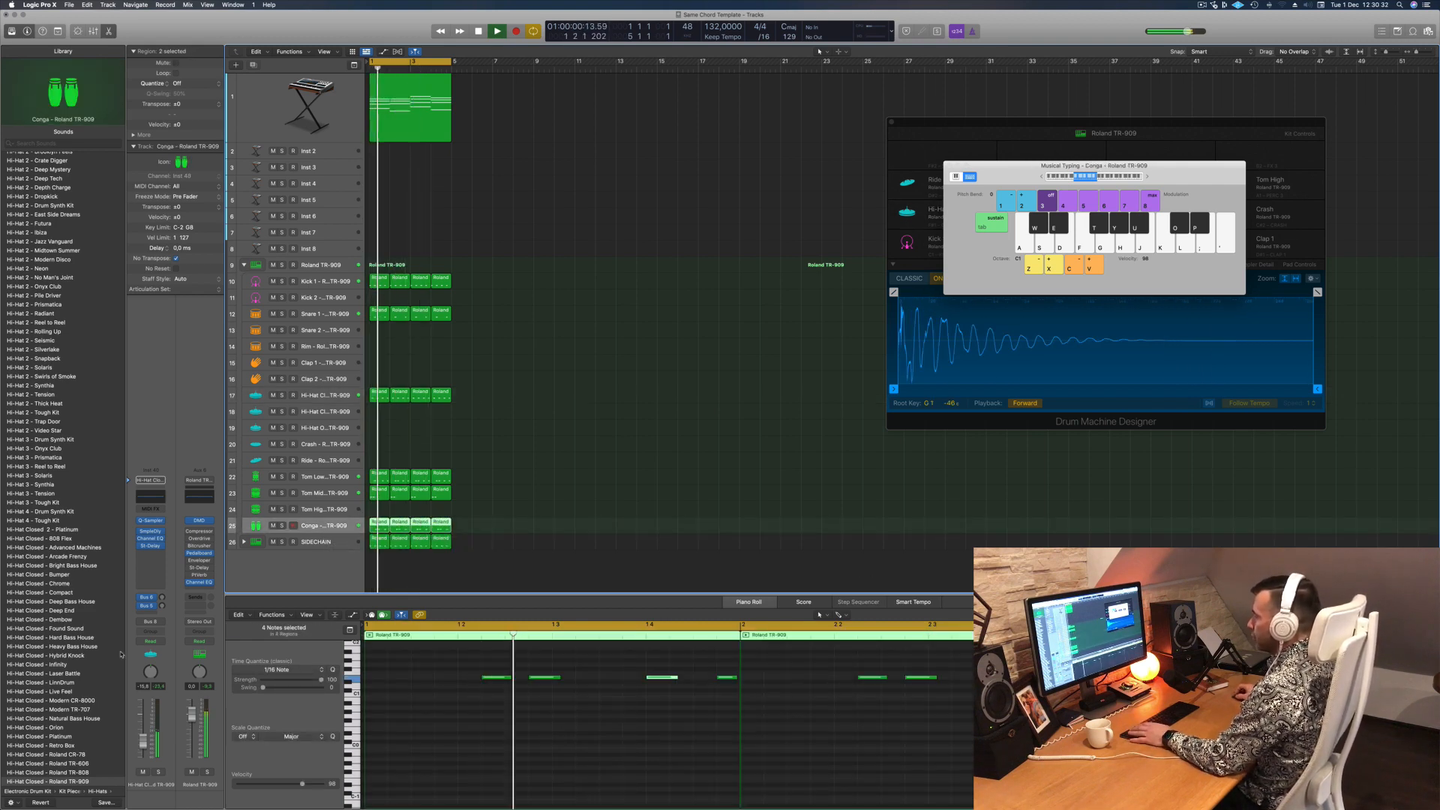
pyautogui.click(160, 771)
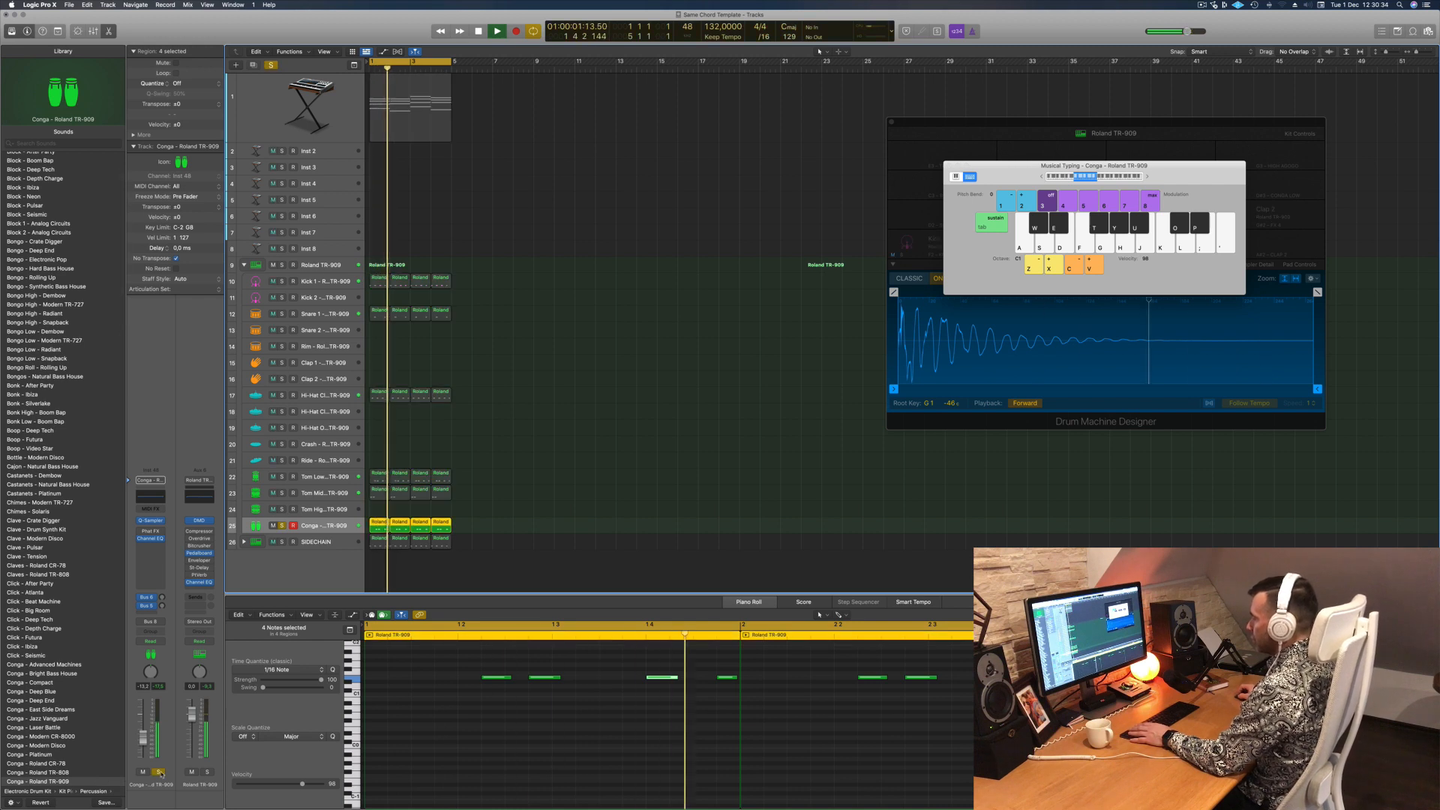
pyautogui.click(160, 772)
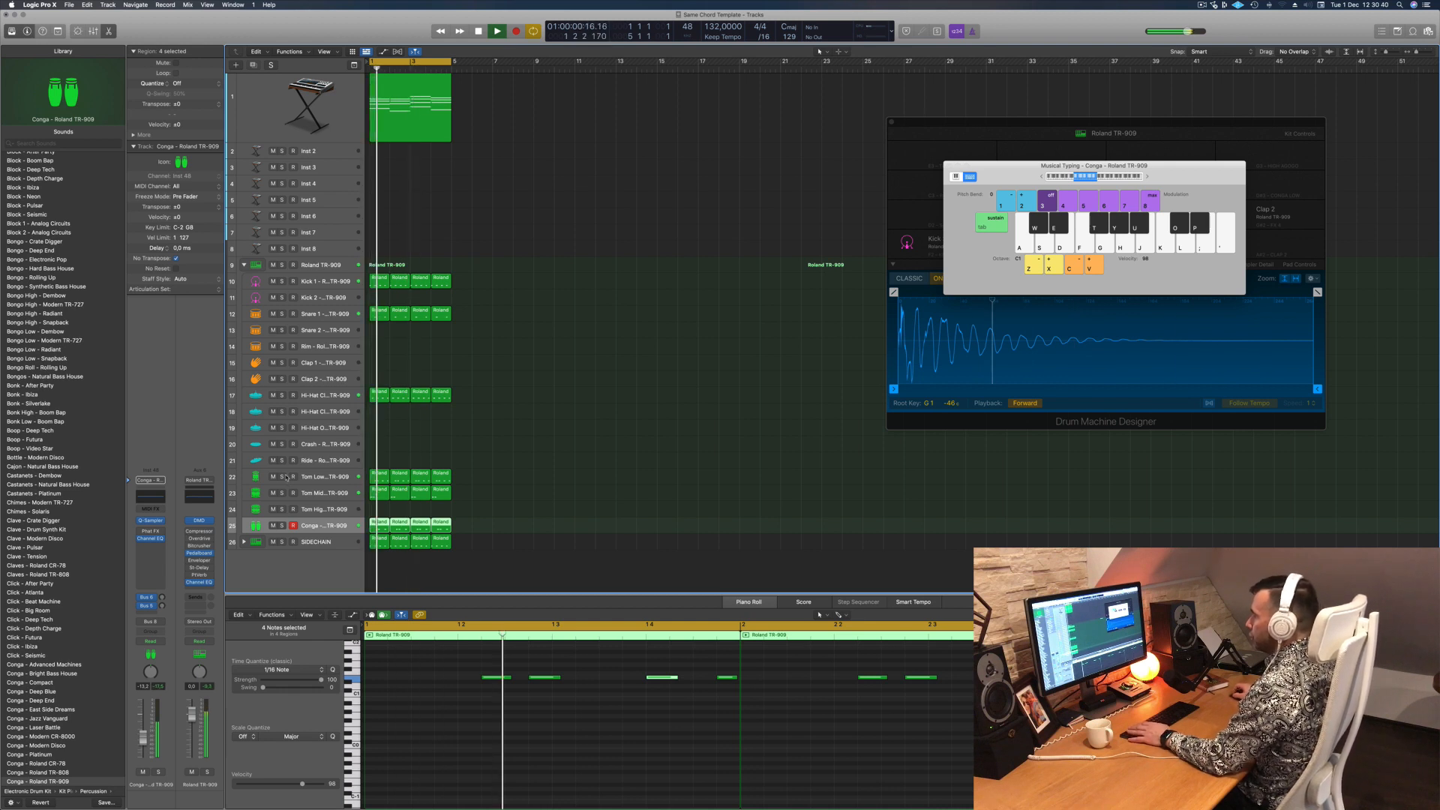
# Step: Audition the tom and Conga tracks soloed, add Kick 1 to the solo, clear all solos and play the full loop
pyautogui.moveTo(282, 476); pyautogui.dragTo(282, 525)
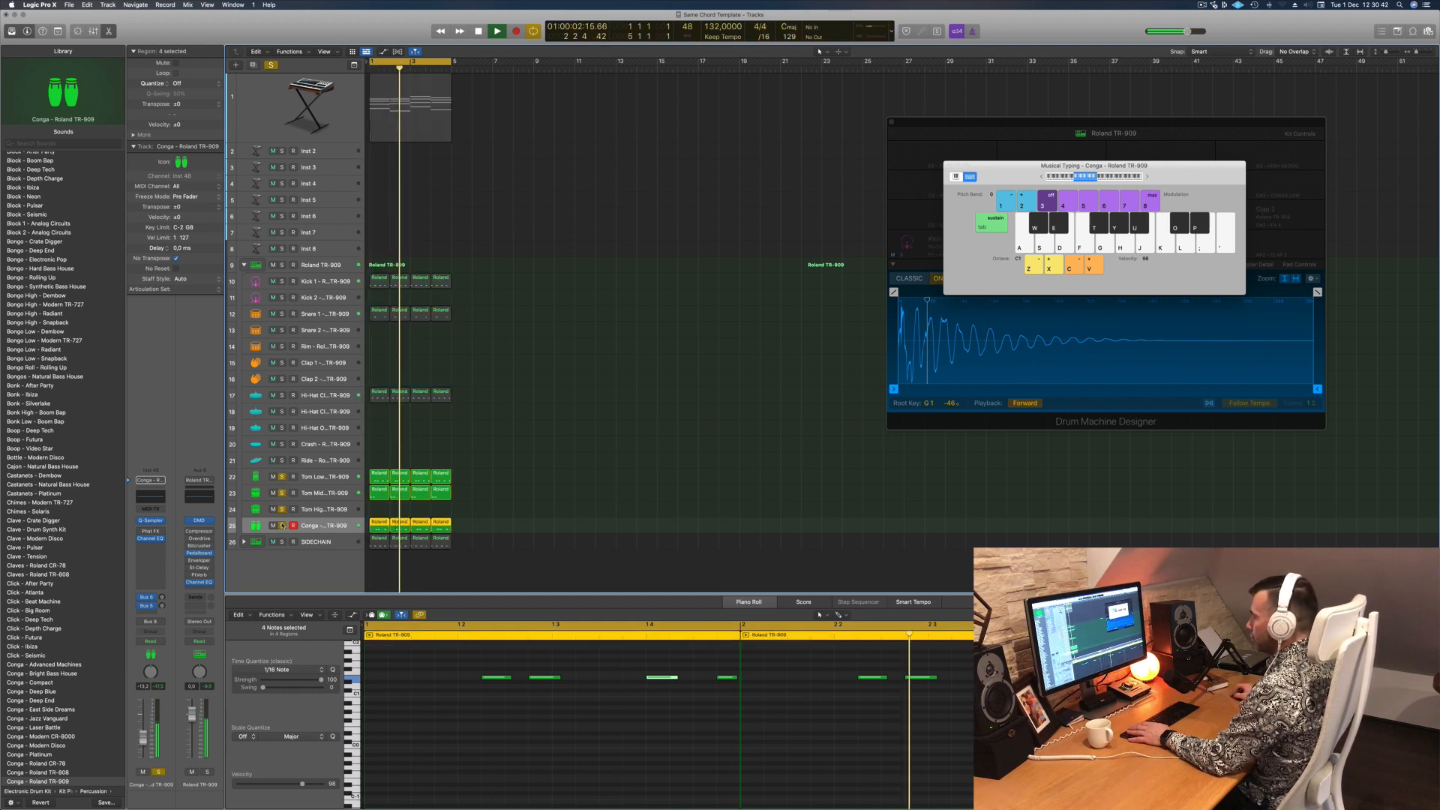
pyautogui.click(282, 525)
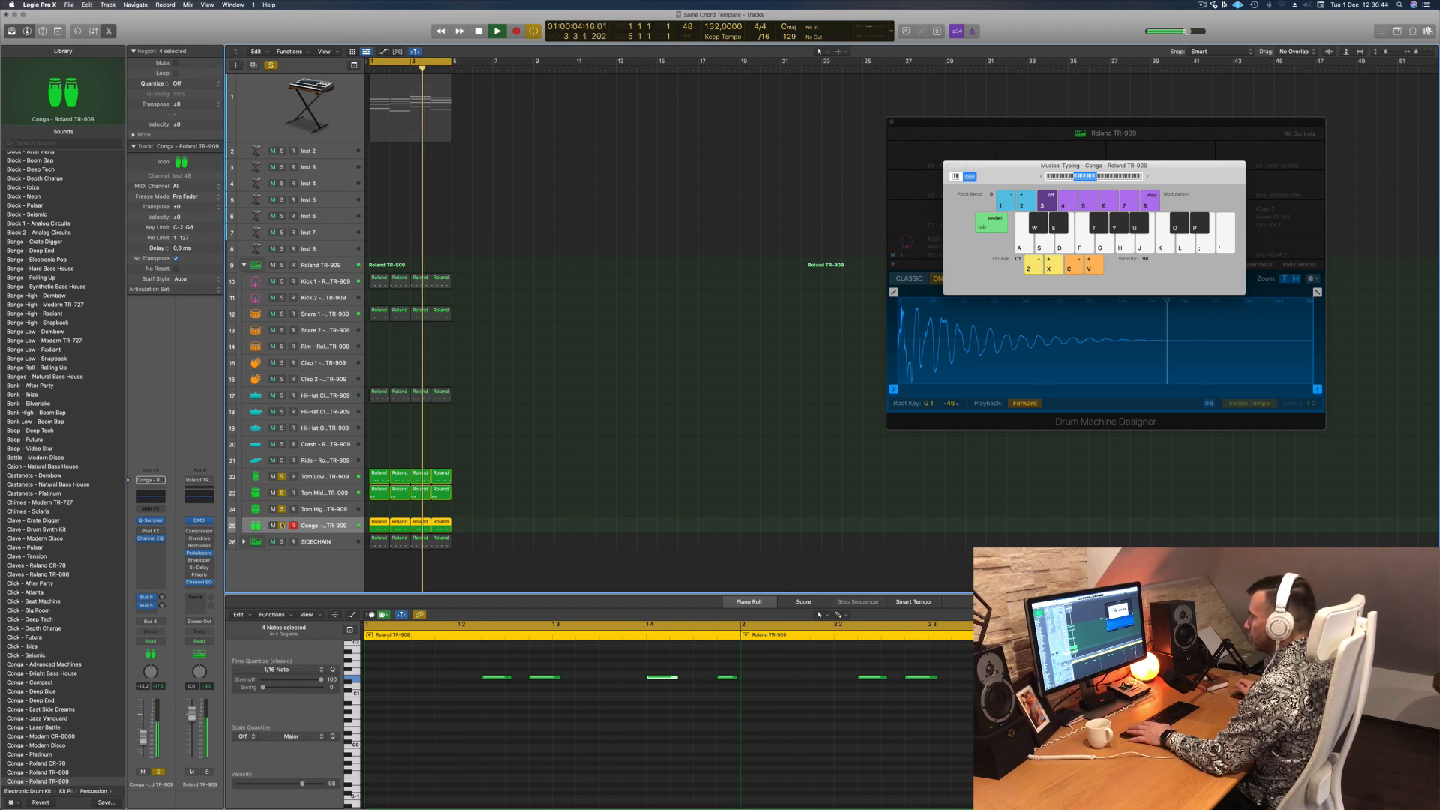
pyautogui.click(282, 282)
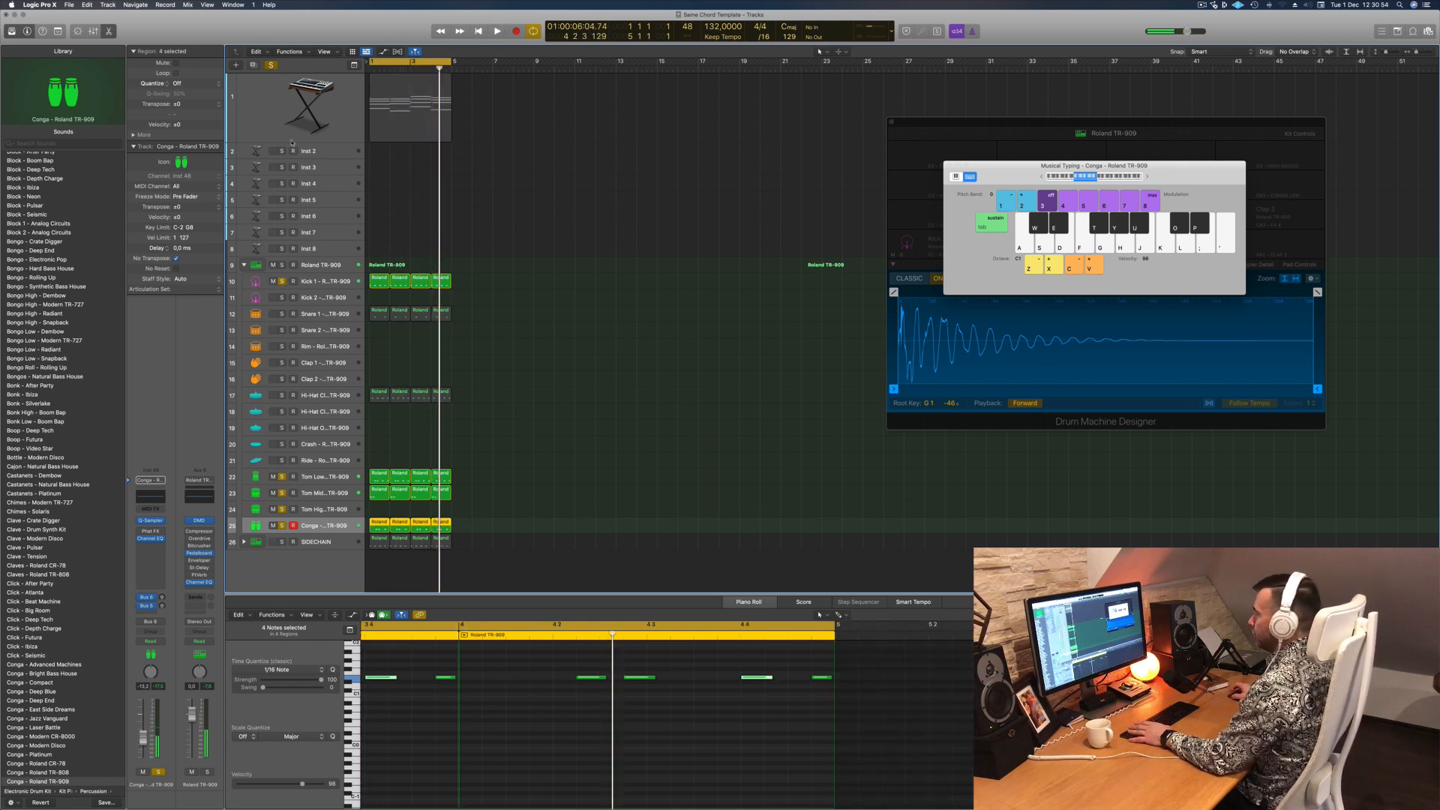
pyautogui.click(271, 64)
pyautogui.press('space')
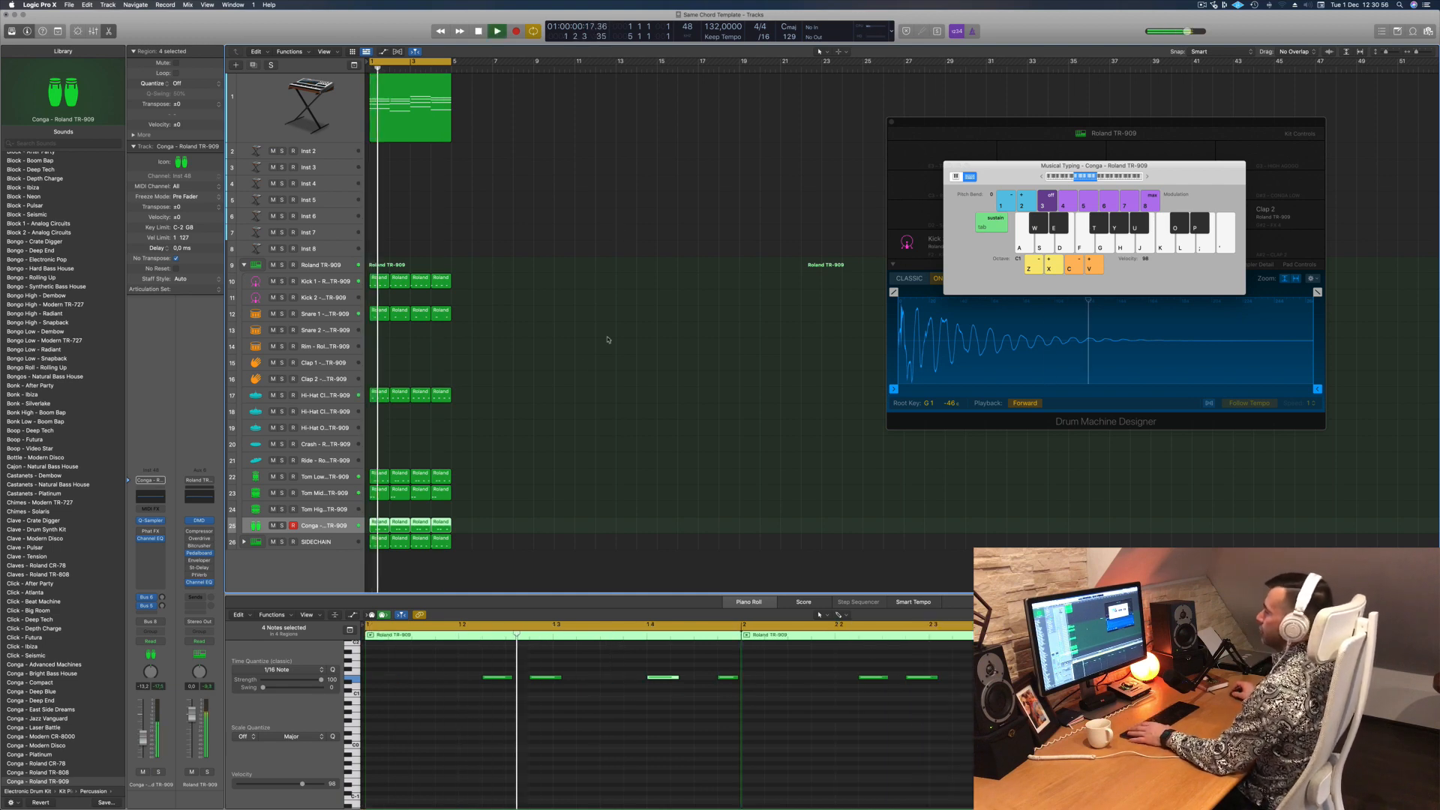
# Step: Duplicate the Perfect Pad 03 track with its sound and copy the chord region onto the new track at bar 1
pyautogui.click(502, 475)
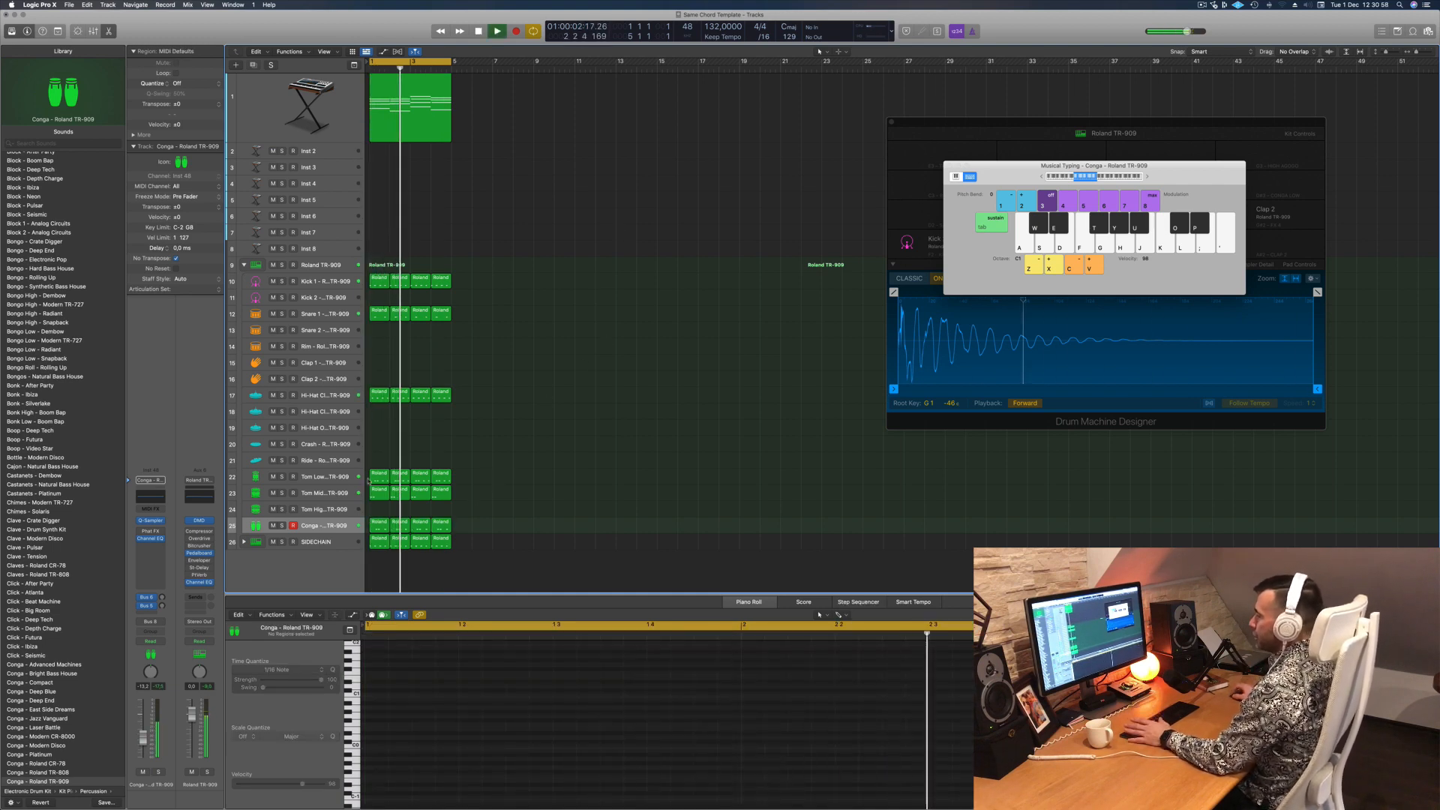
pyautogui.click(502, 475)
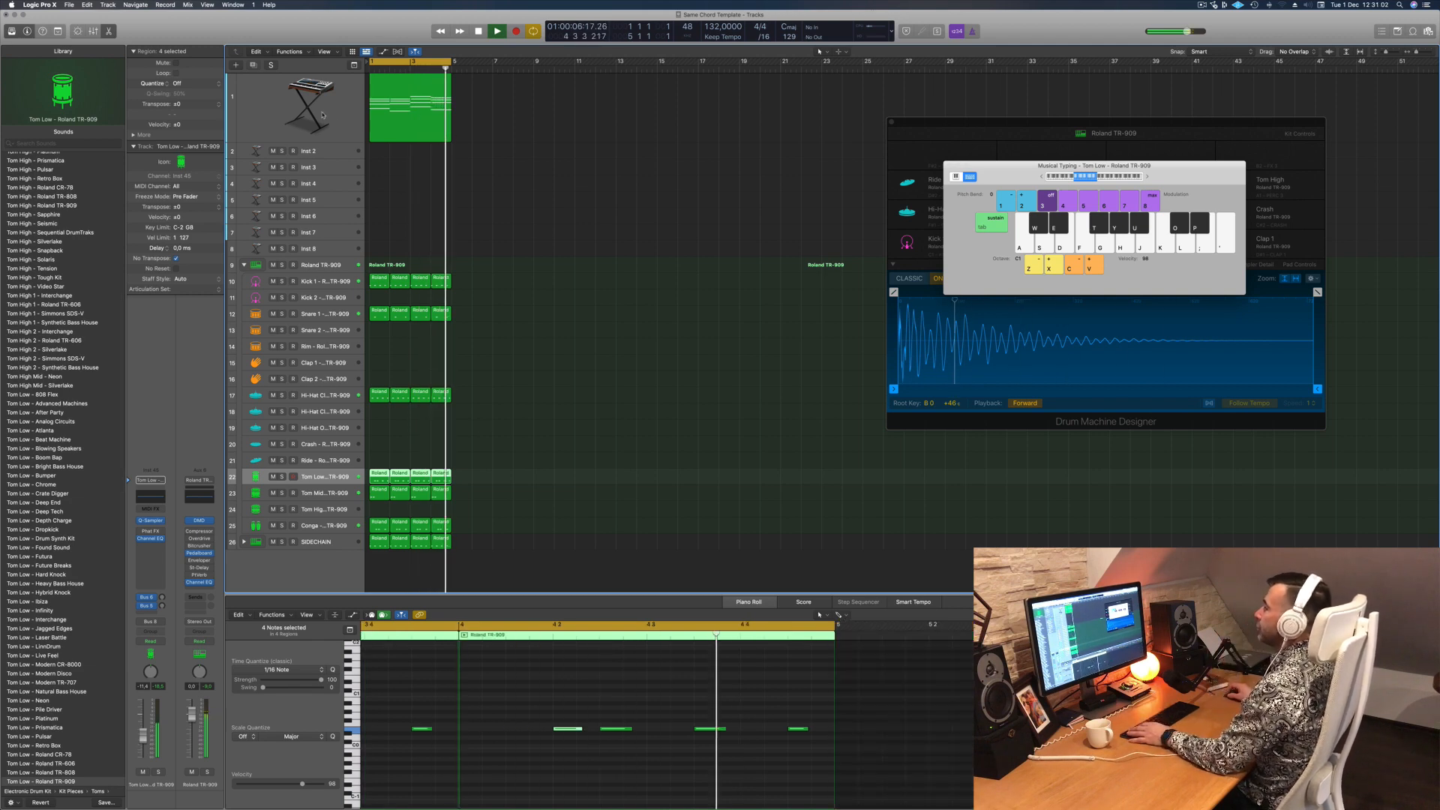
pyautogui.click(449, 137)
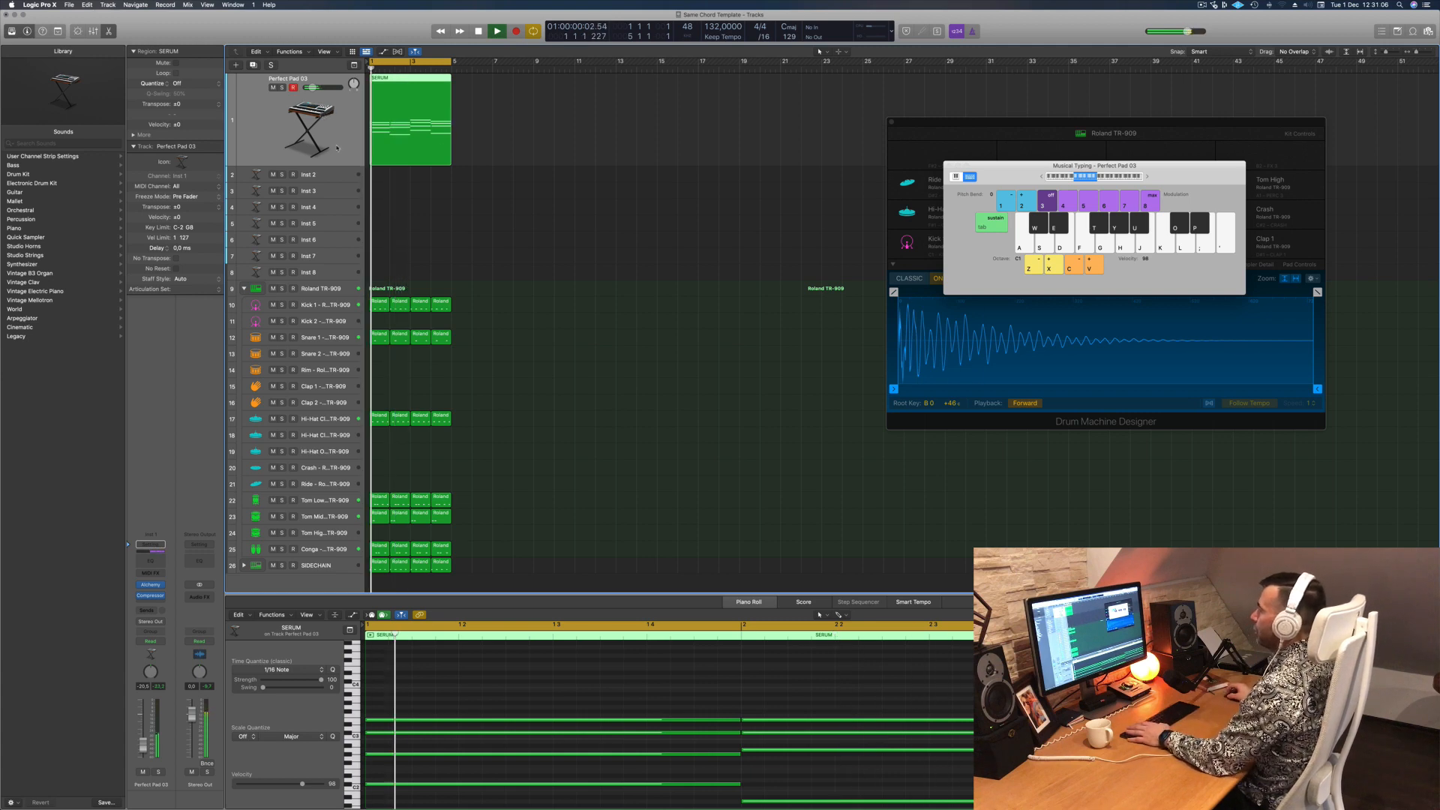
pyautogui.press('super+d')
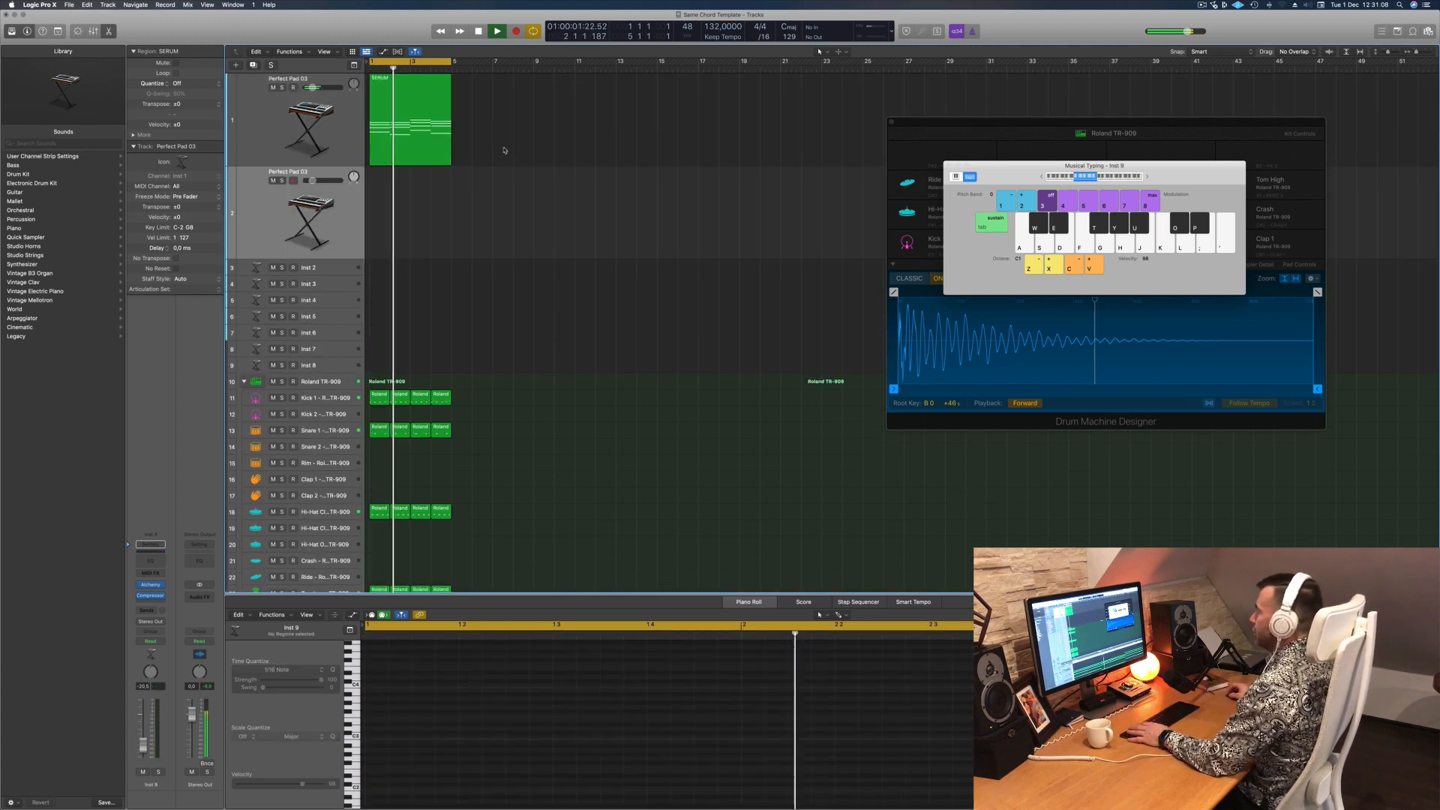
pyautogui.moveTo(398, 105); pyautogui.dragTo(393, 199)
pyautogui.press('space')
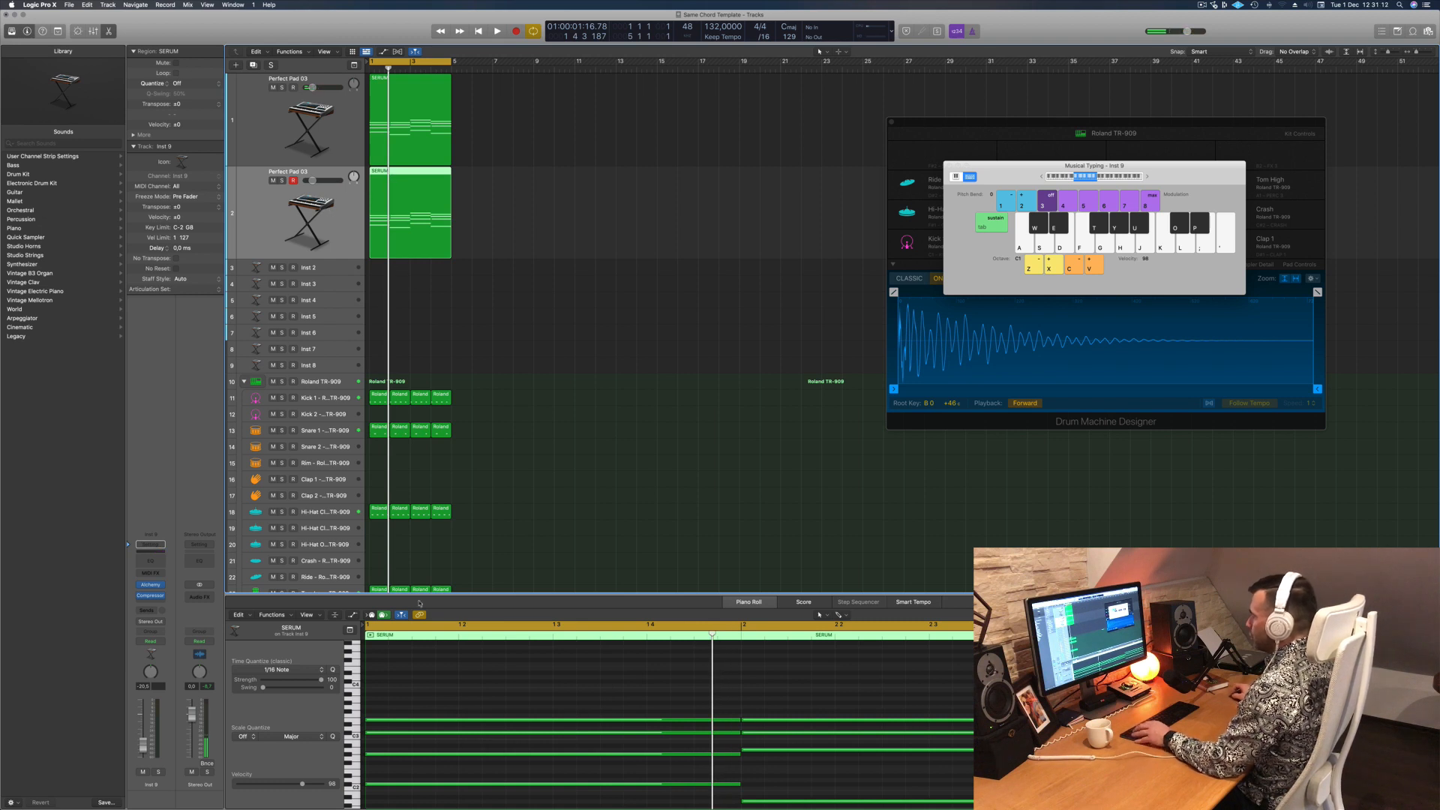
# Step: Delete the upper chord notes in the copied region, keeping only the lowest note of each chord
pyautogui.scroll(-5, 545, 747)
pyautogui.scroll(-2, 544, 708)
pyautogui.moveTo(573, 684); pyautogui.dragTo(1103, 743)
pyautogui.press('Delete')
pyautogui.scroll(-1, 769, 694)
pyautogui.scroll(-3, 769, 693)
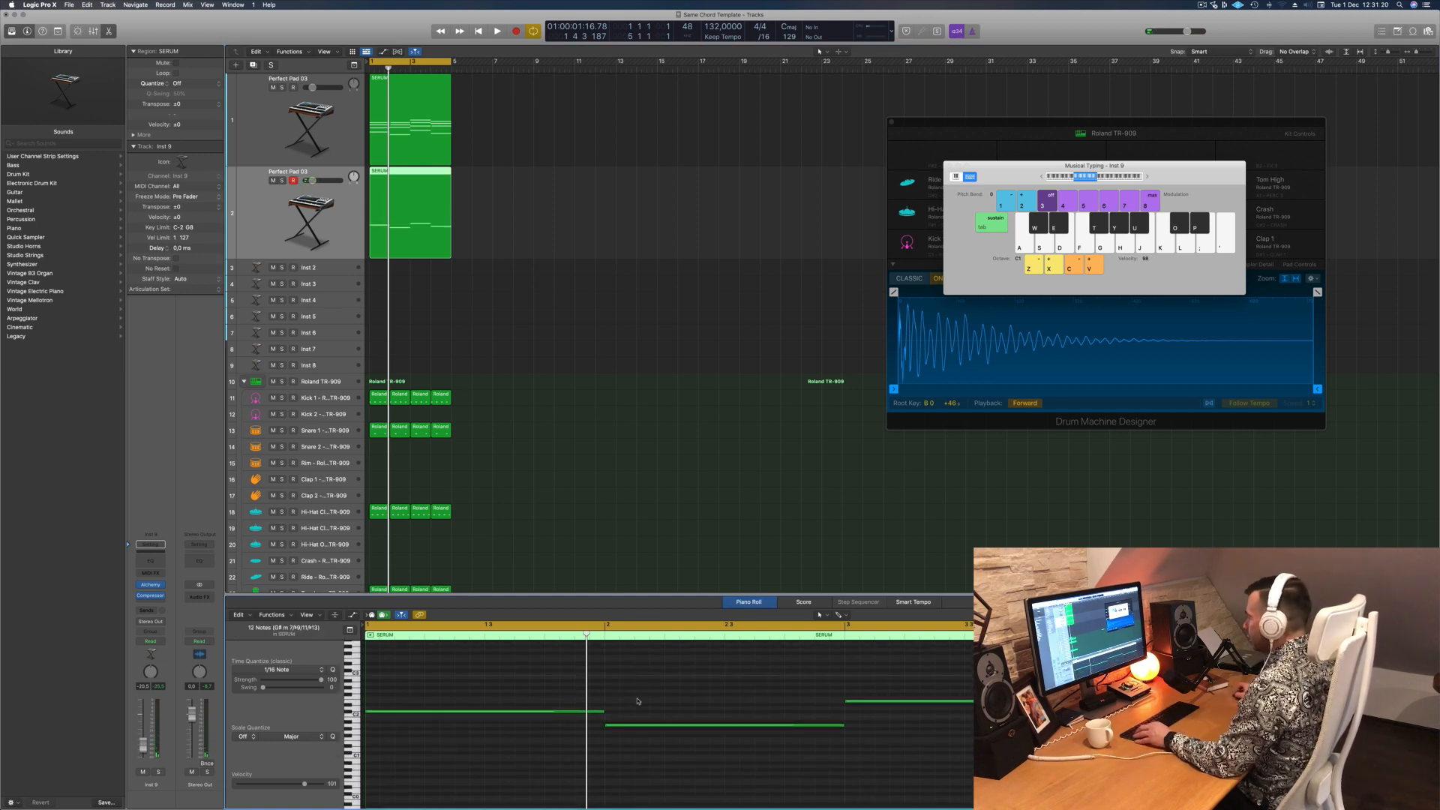
# Step: Rework the sustained root notes into a rhythmic bass pattern of twelve short notes per bar across four bars and play it
pyautogui.press('super+a')
pyautogui.scroll(4, 750, 705)
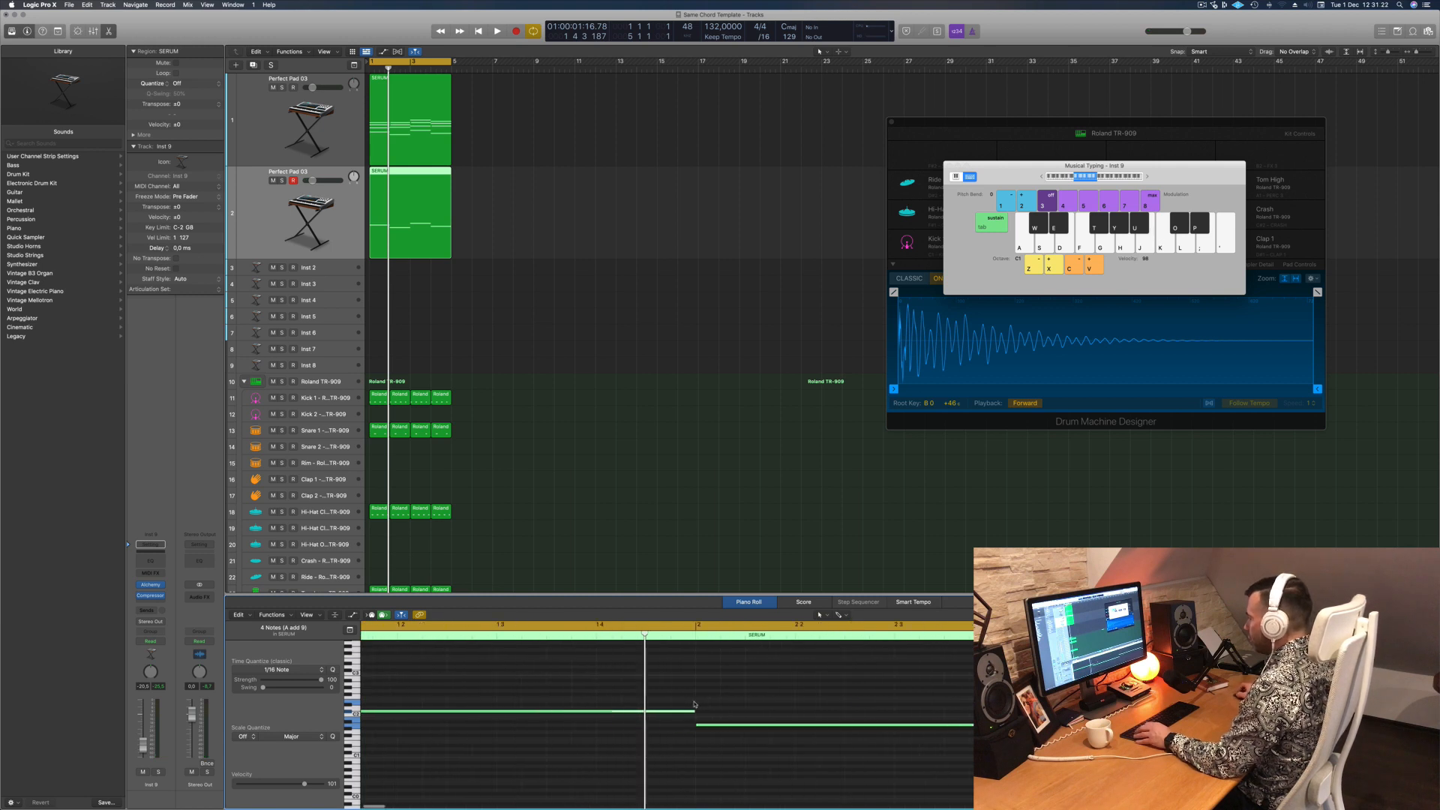
pyautogui.moveTo(759, 710); pyautogui.dragTo(671, 716)
pyautogui.press('space')
pyautogui.press('space')
# Step: Open Alchemy on the duplicated track, filter its presets to Bass, load 70s Synth Intro and play the loop from the start
pyautogui.click(289, 230)
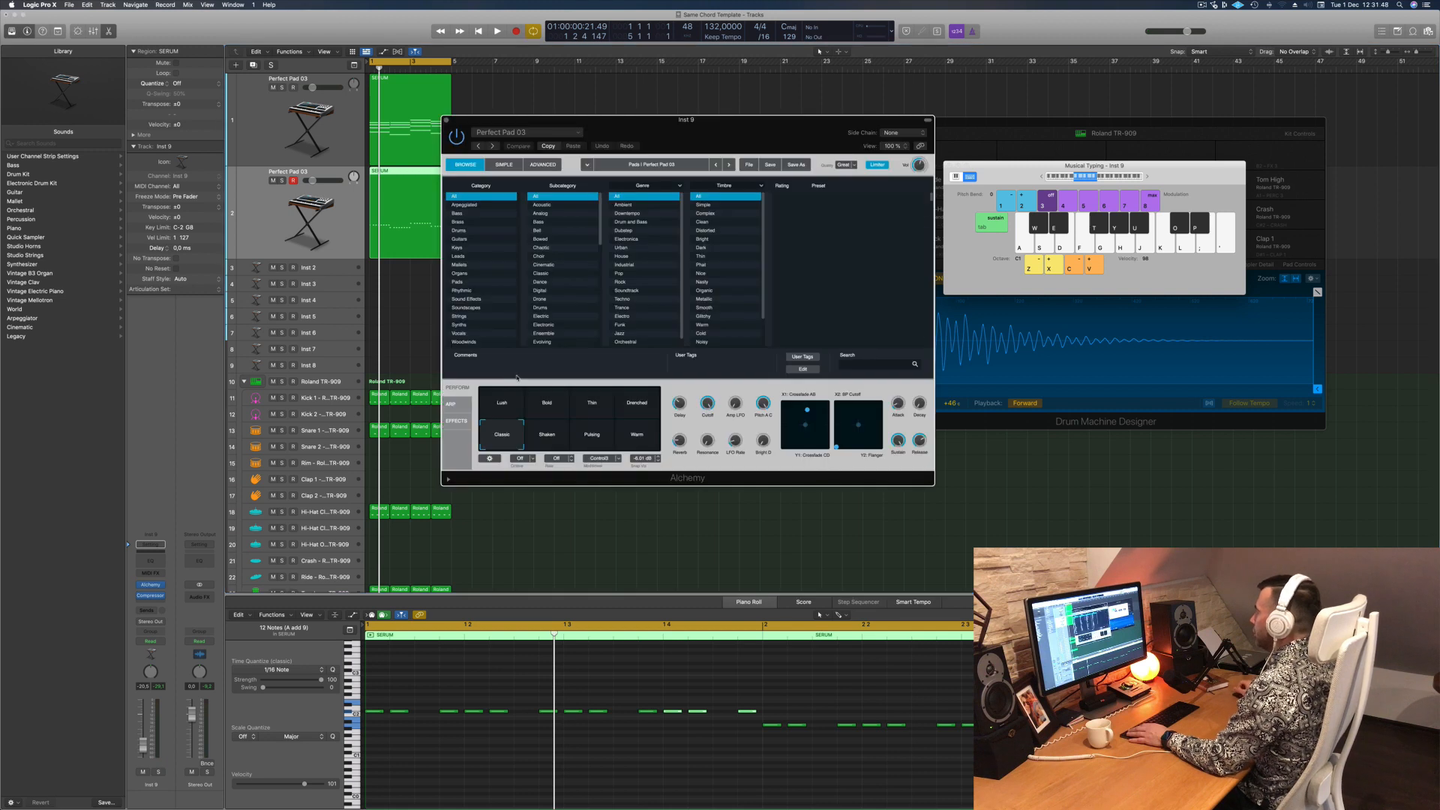
pyautogui.moveTo(792, 145); pyautogui.dragTo(829, 146)
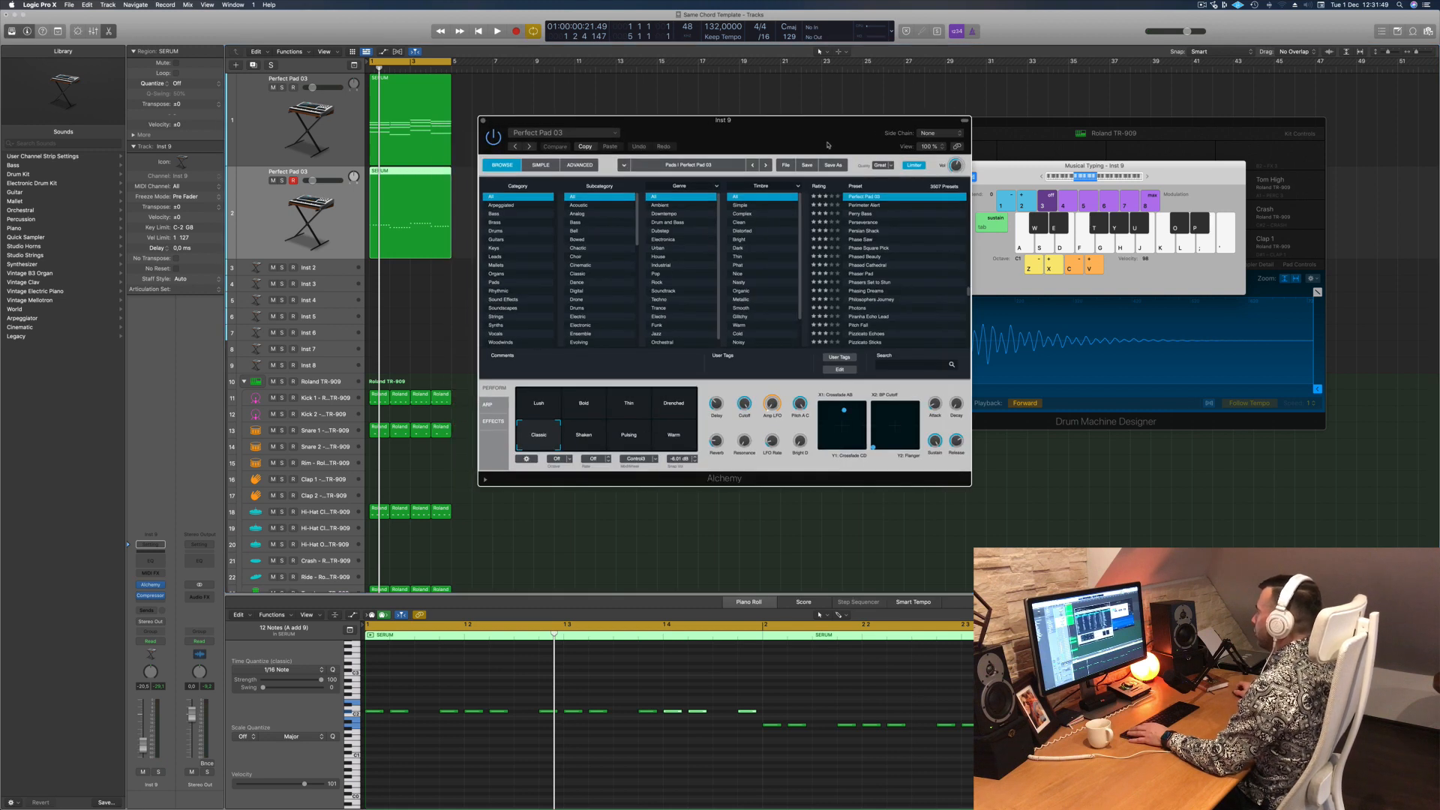
pyautogui.click(494, 215)
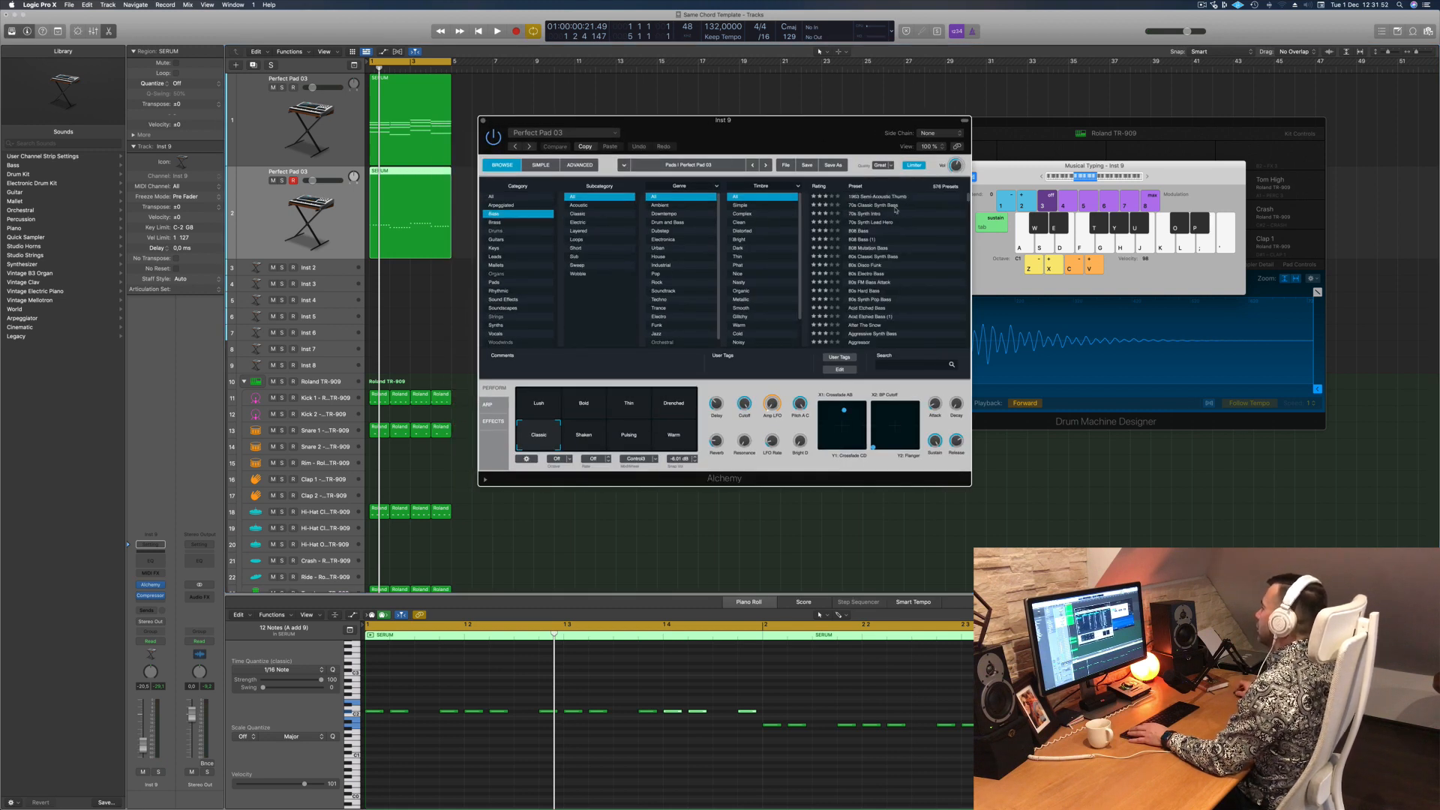
pyautogui.click(866, 215)
pyautogui.moveTo(808, 133); pyautogui.dragTo(878, 128)
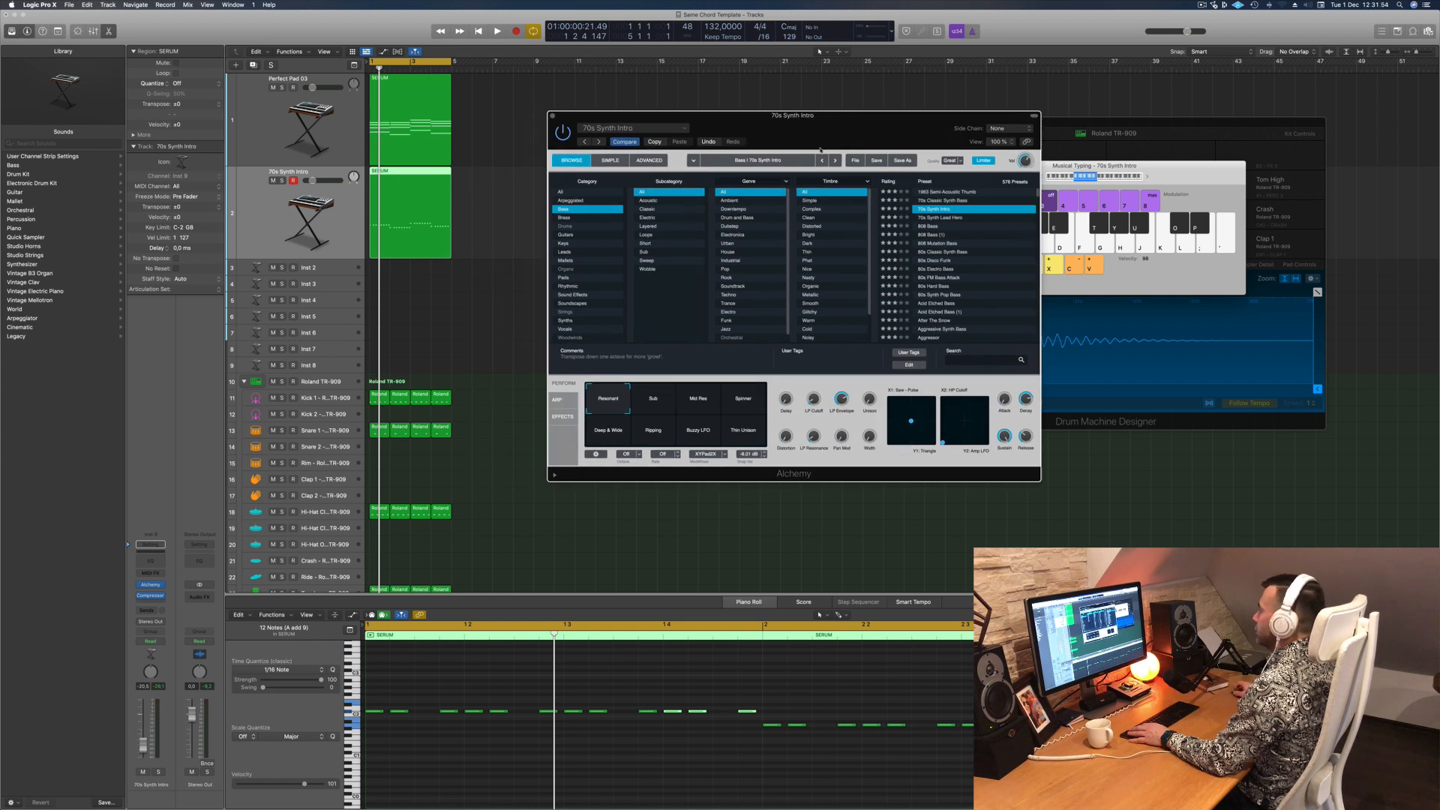
pyautogui.press('space')
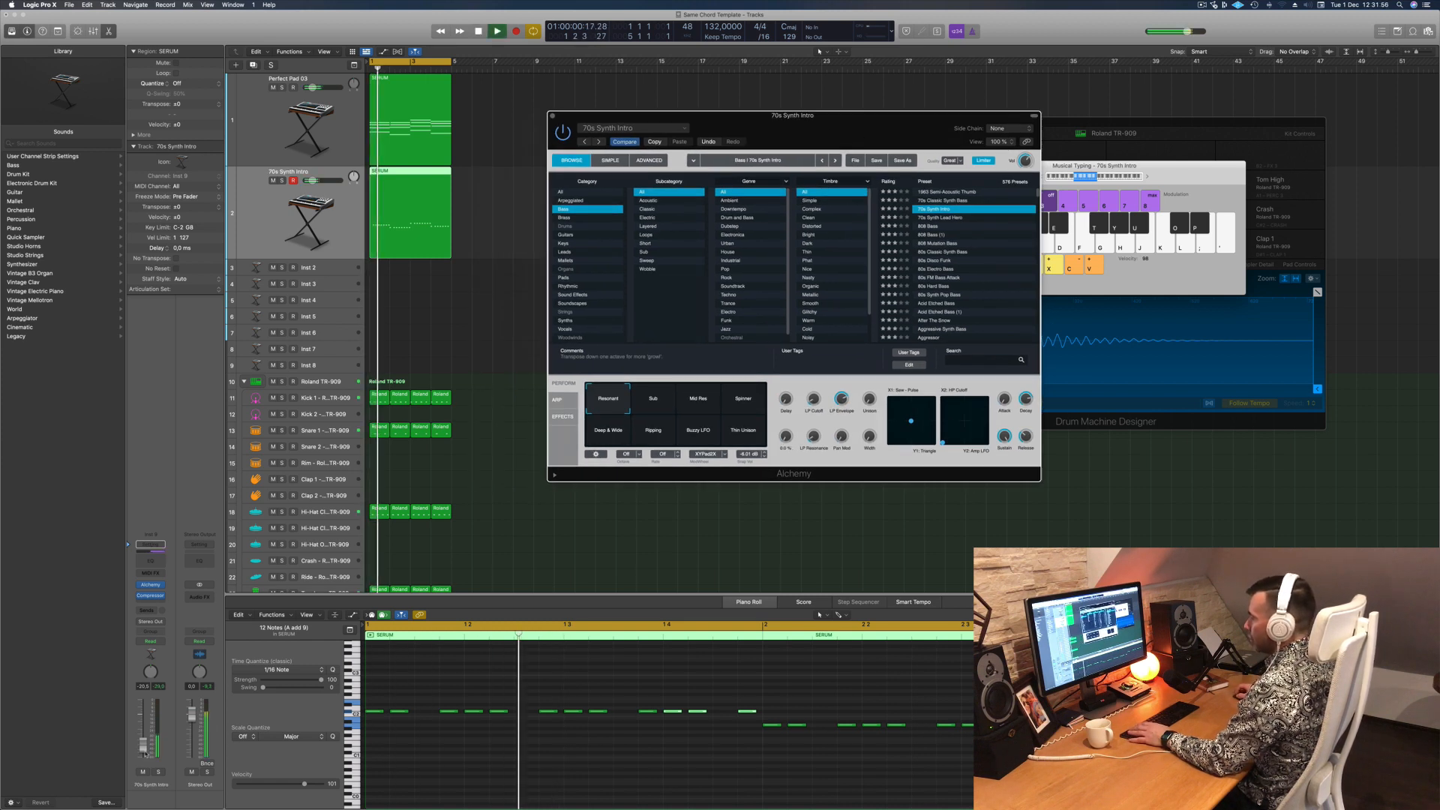
pyautogui.click(770, 663)
pyautogui.press('Return')
pyautogui.press('Return')
pyautogui.click(504, 666)
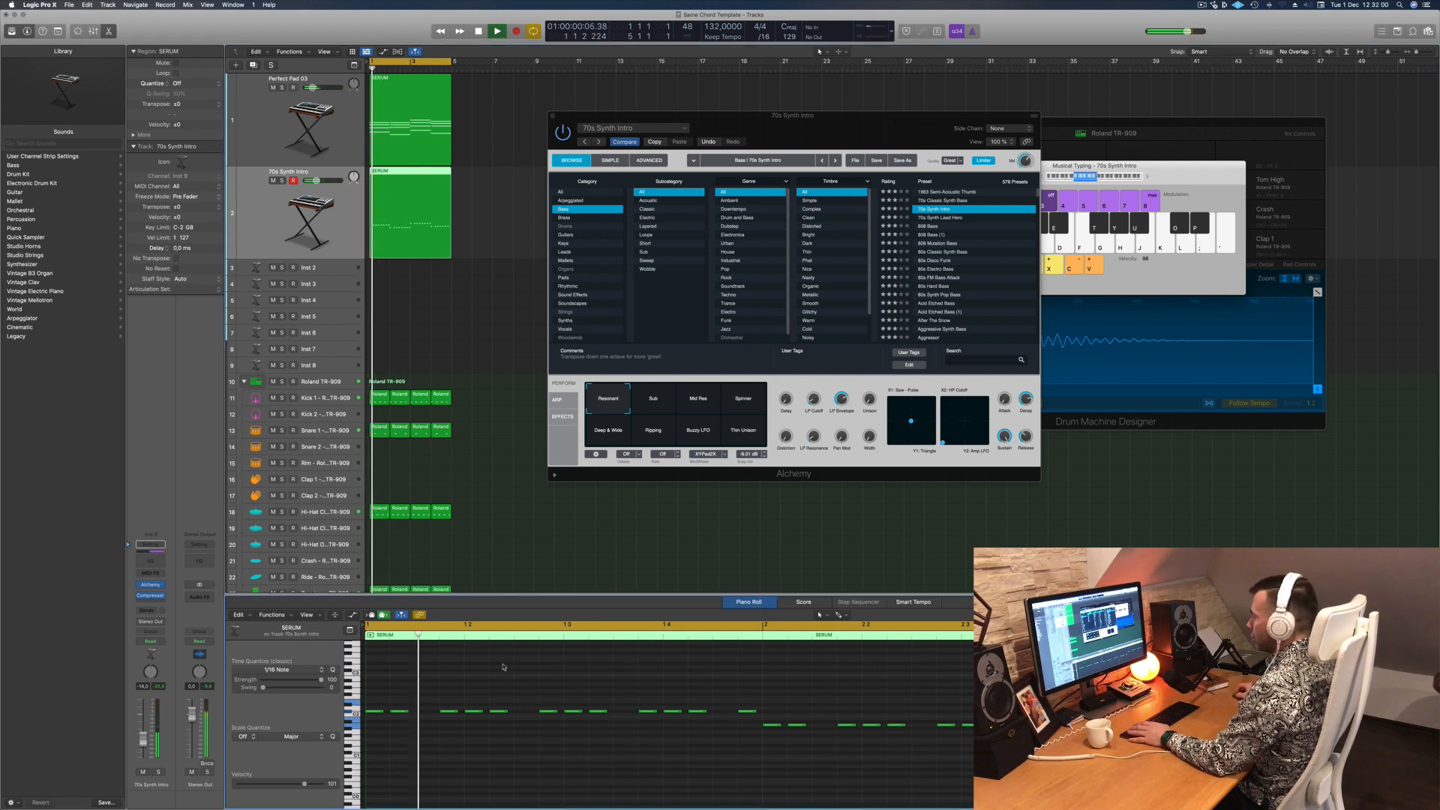
pyautogui.press('Return')
# Step: Audition 70s Synth Lead Hero and 1963 Semi-Acoustic Thumb, load 70s Classic Synth Bass and adjust the bass track's volume
pyautogui.click(947, 218)
pyautogui.click(947, 218)
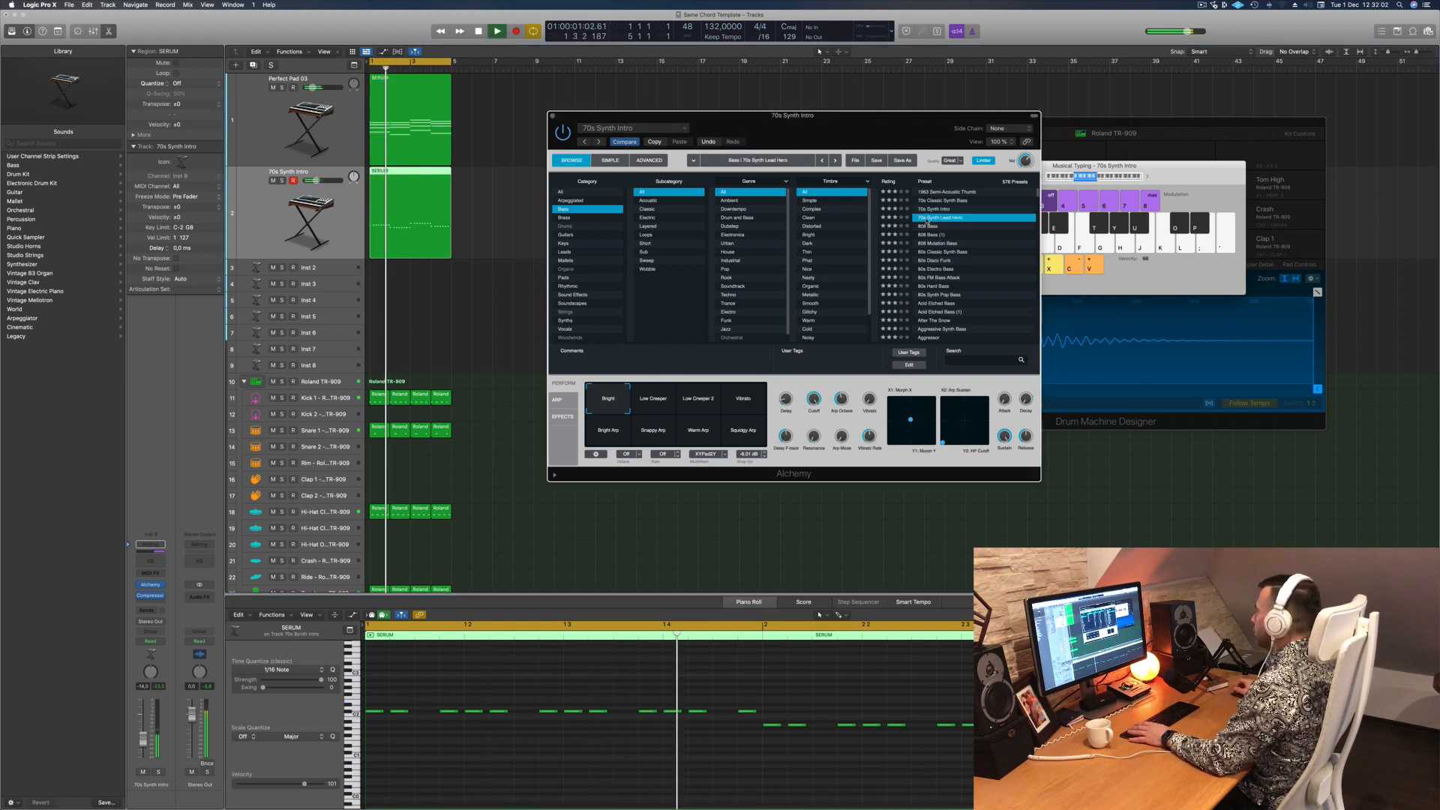
pyautogui.click(946, 192)
pyautogui.press('Return')
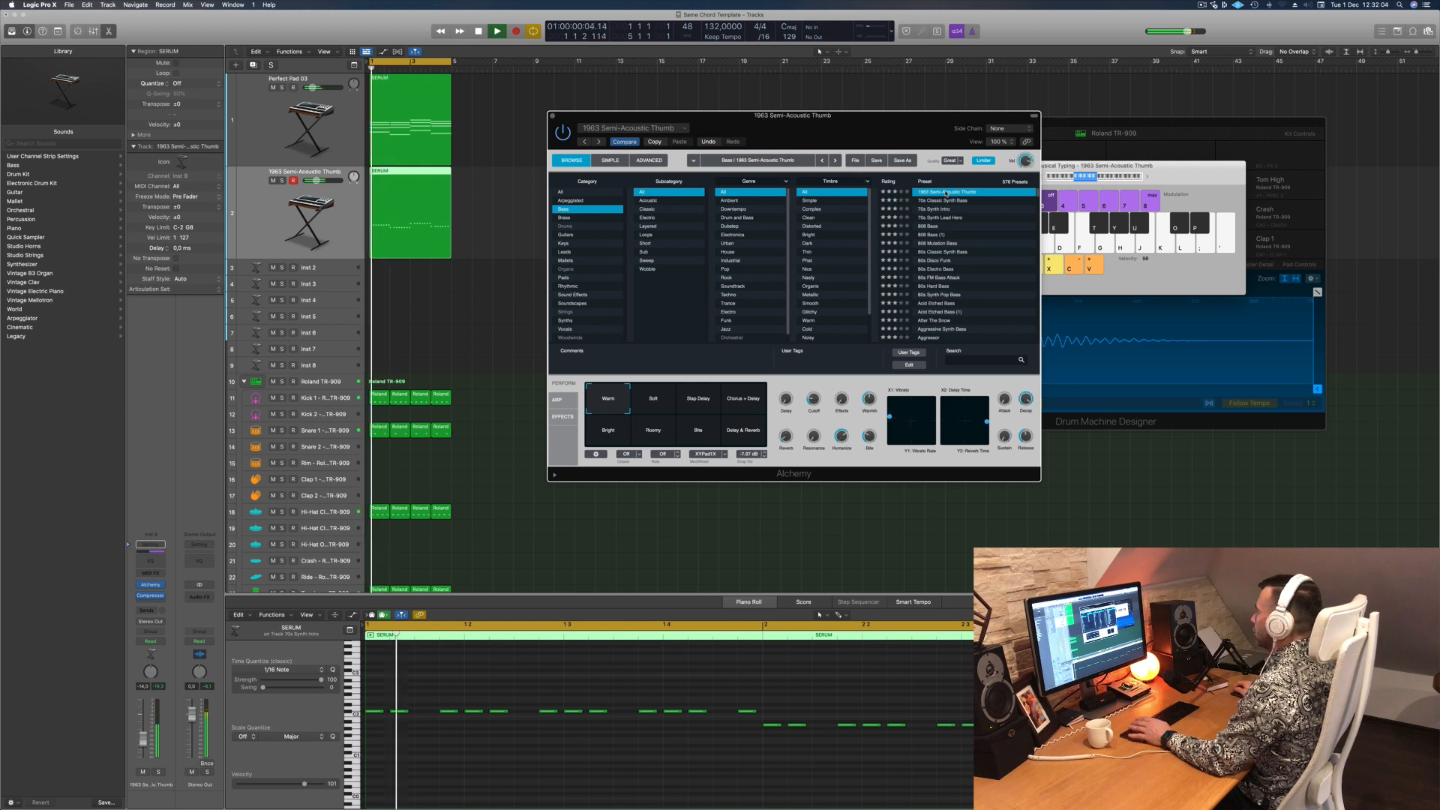
pyautogui.click(947, 201)
pyautogui.press('Return')
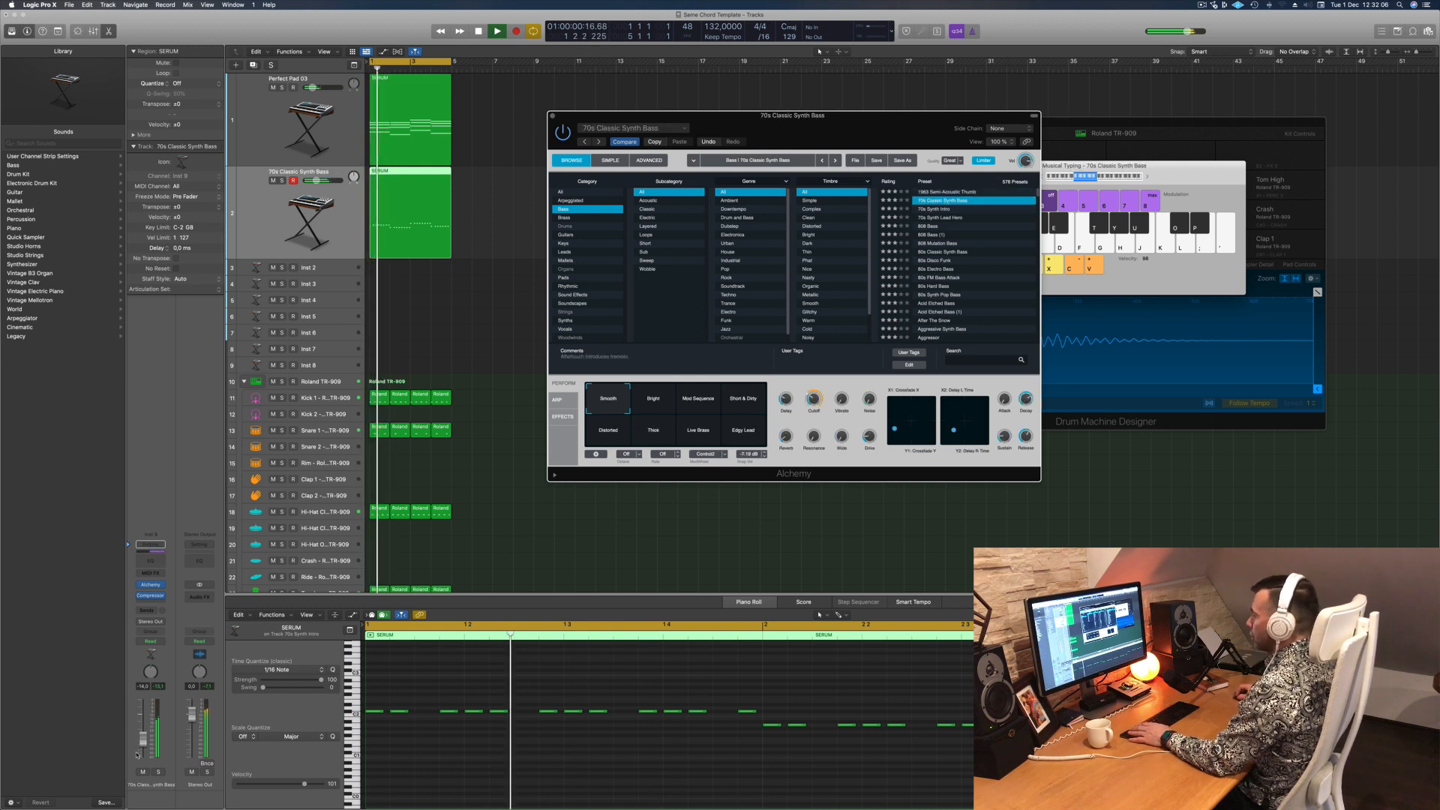
pyautogui.moveTo(144, 748); pyautogui.dragTo(144, 746)
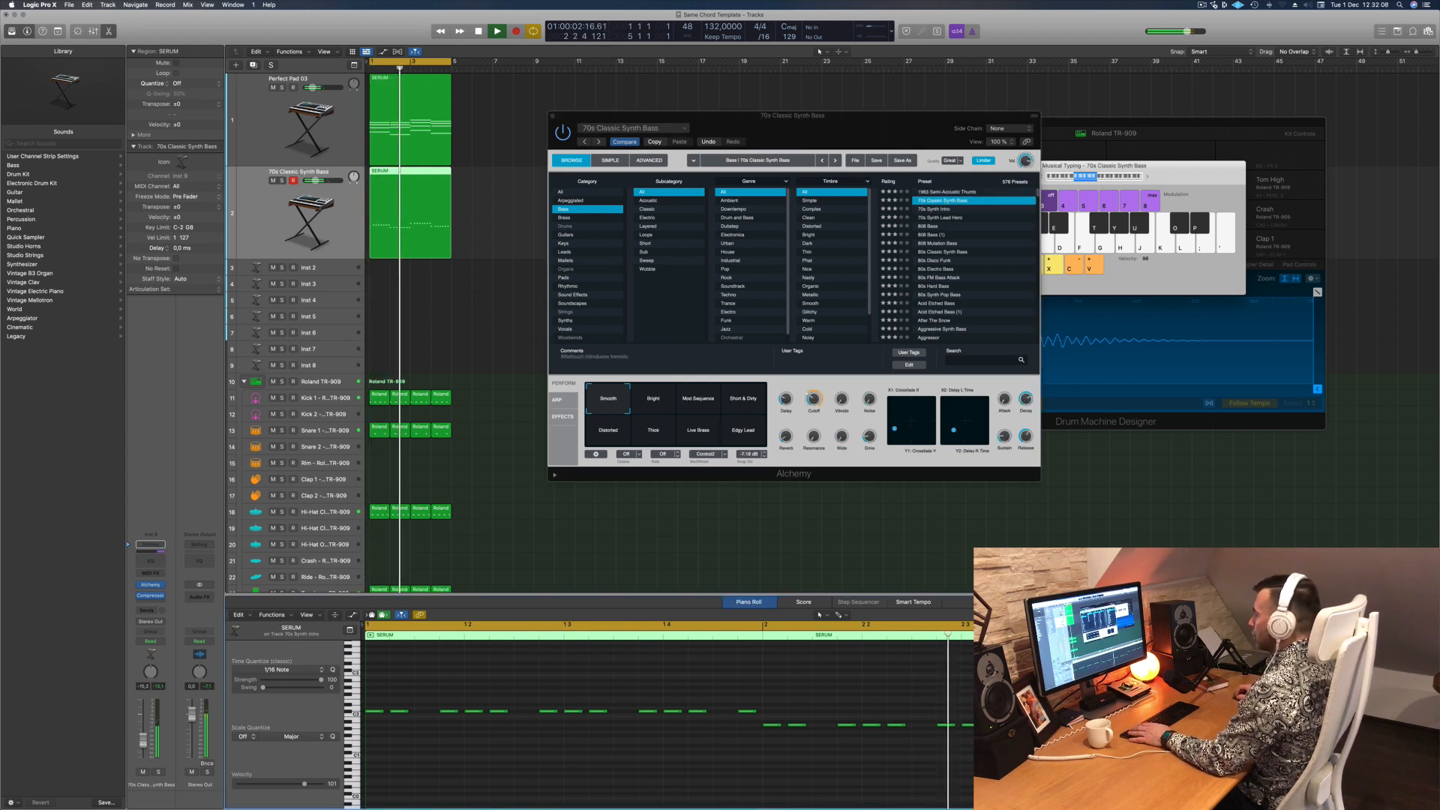
# Step: Try all the bass notes one octave lower during playback and return them to their original octave
pyautogui.moveTo(950, 115); pyautogui.dragTo(1093, 99)
pyautogui.click(584, 784)
pyautogui.press('space')
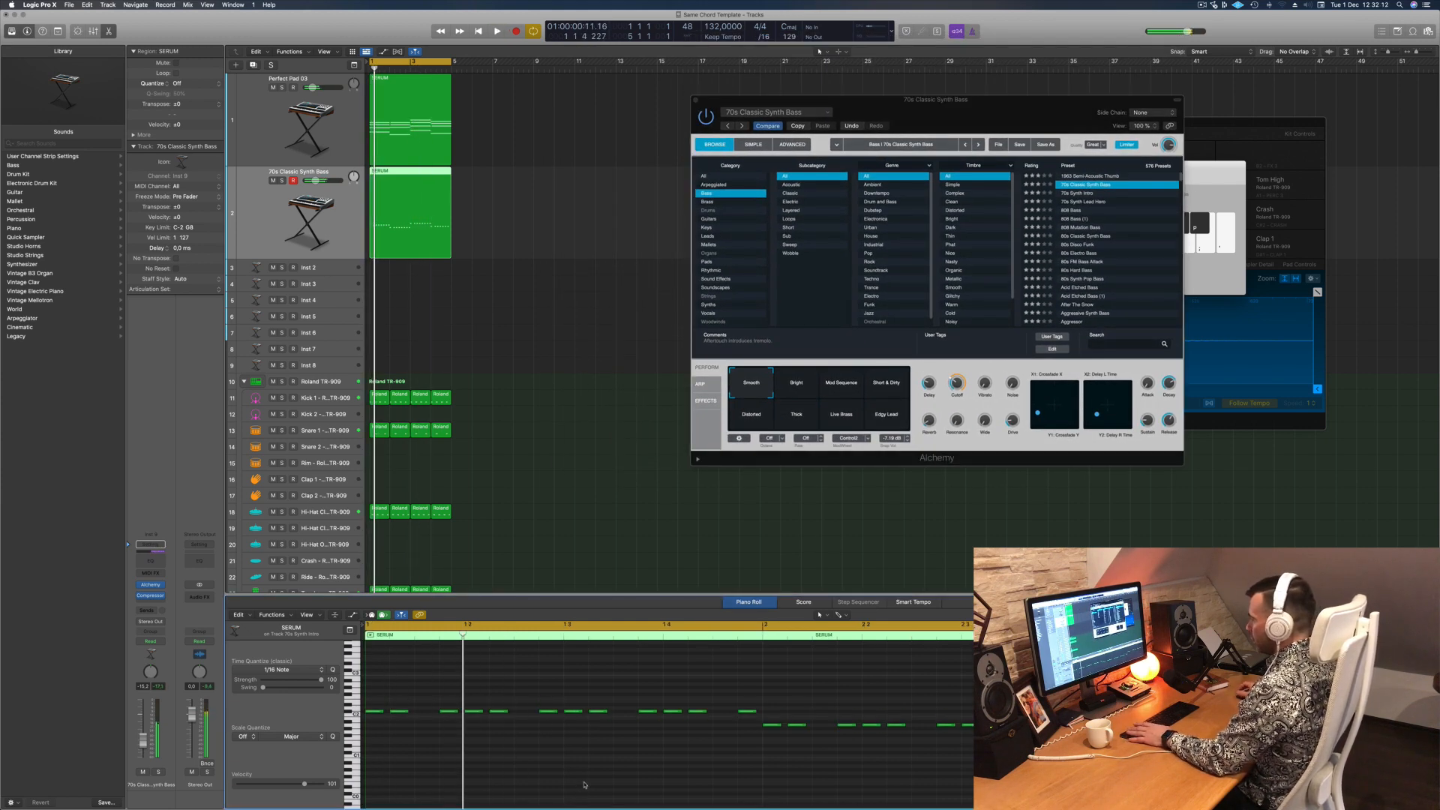
pyautogui.press('super+a')
pyautogui.hotkey('alt', 'shift', 'Down')
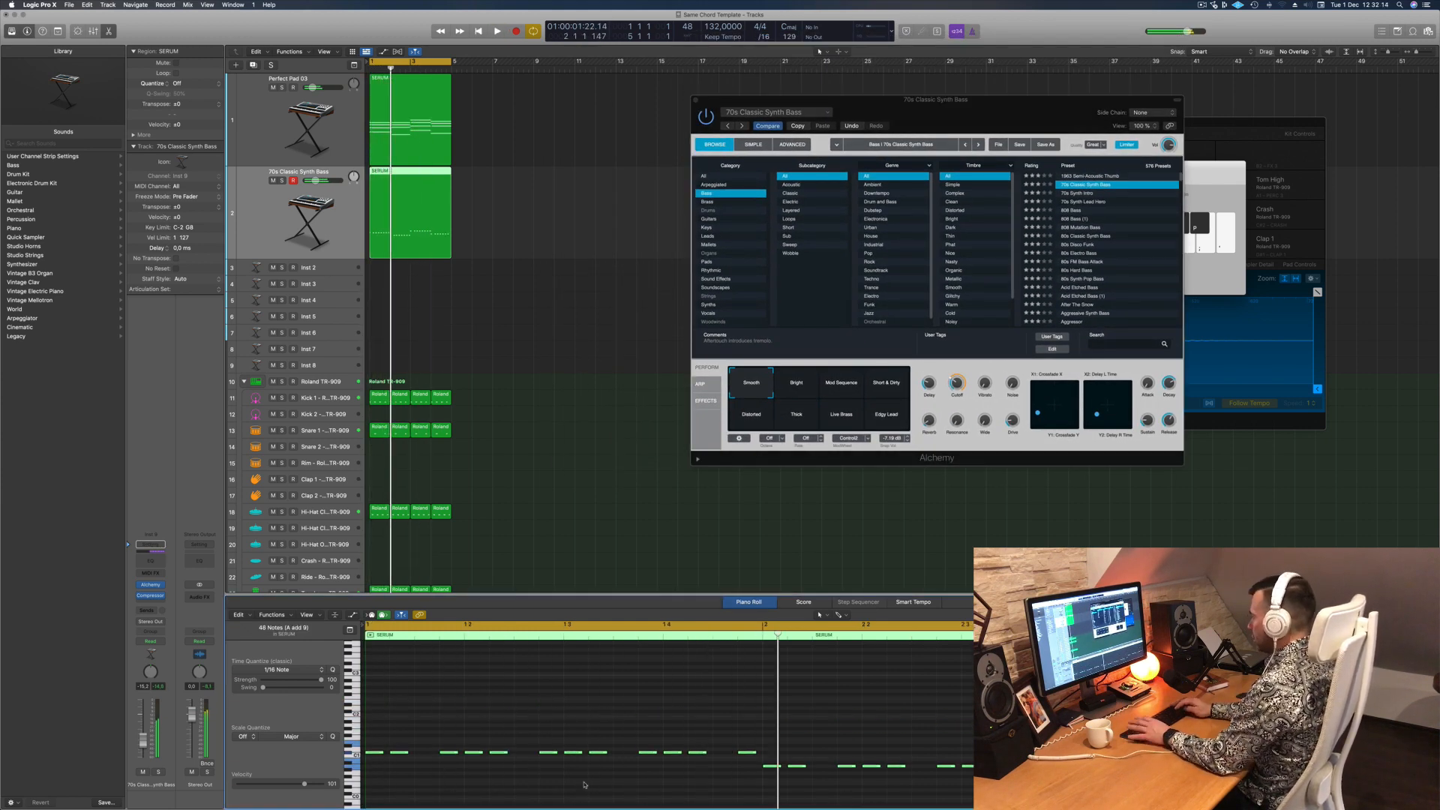
pyautogui.hotkey('alt', 'shift', 'Up')
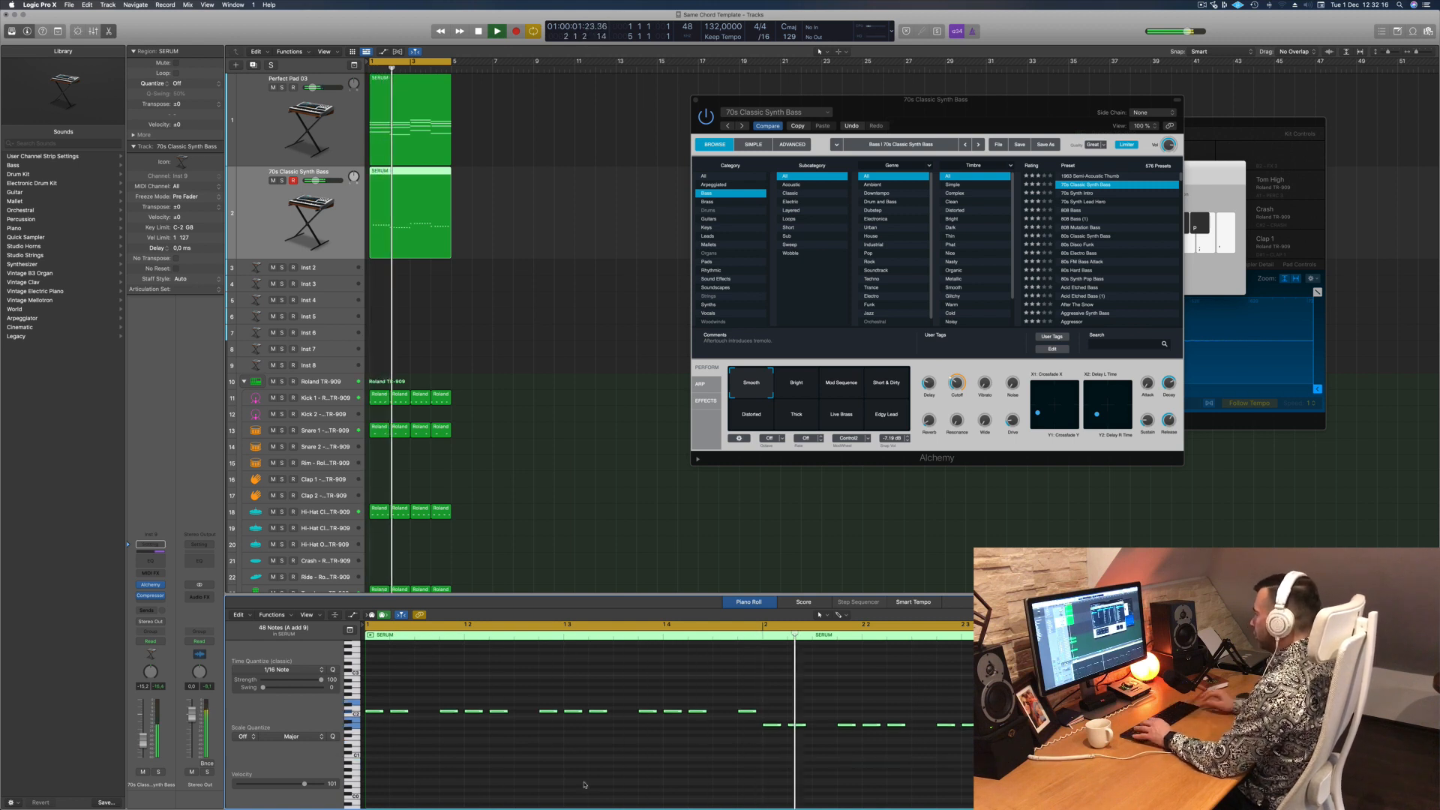
# Step: Open Alchemy on the Perfect Pad 03 track, adjust its Cutoff and move its window clear of the bass synth
pyautogui.moveTo(971, 99); pyautogui.dragTo(920, 101)
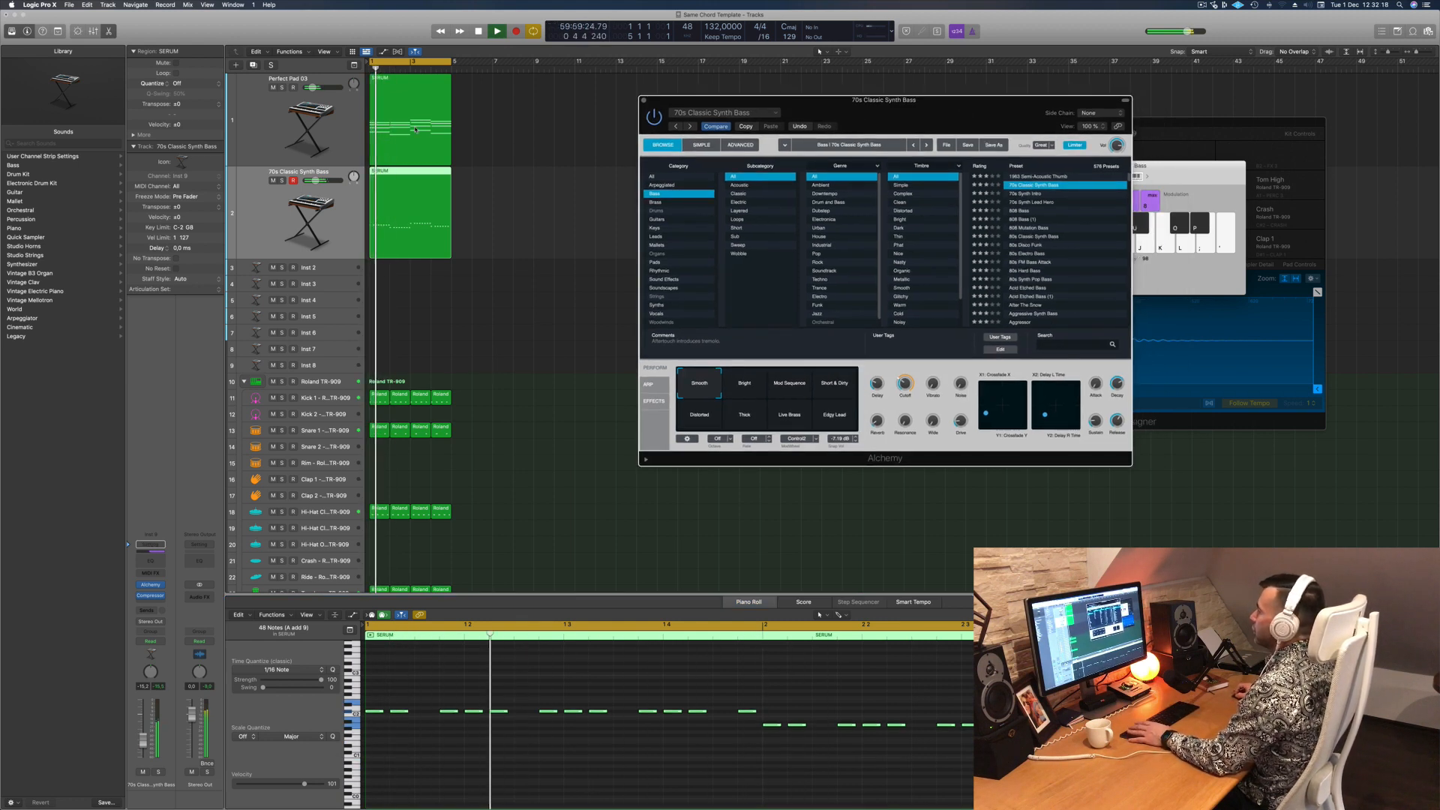
pyautogui.click(287, 112)
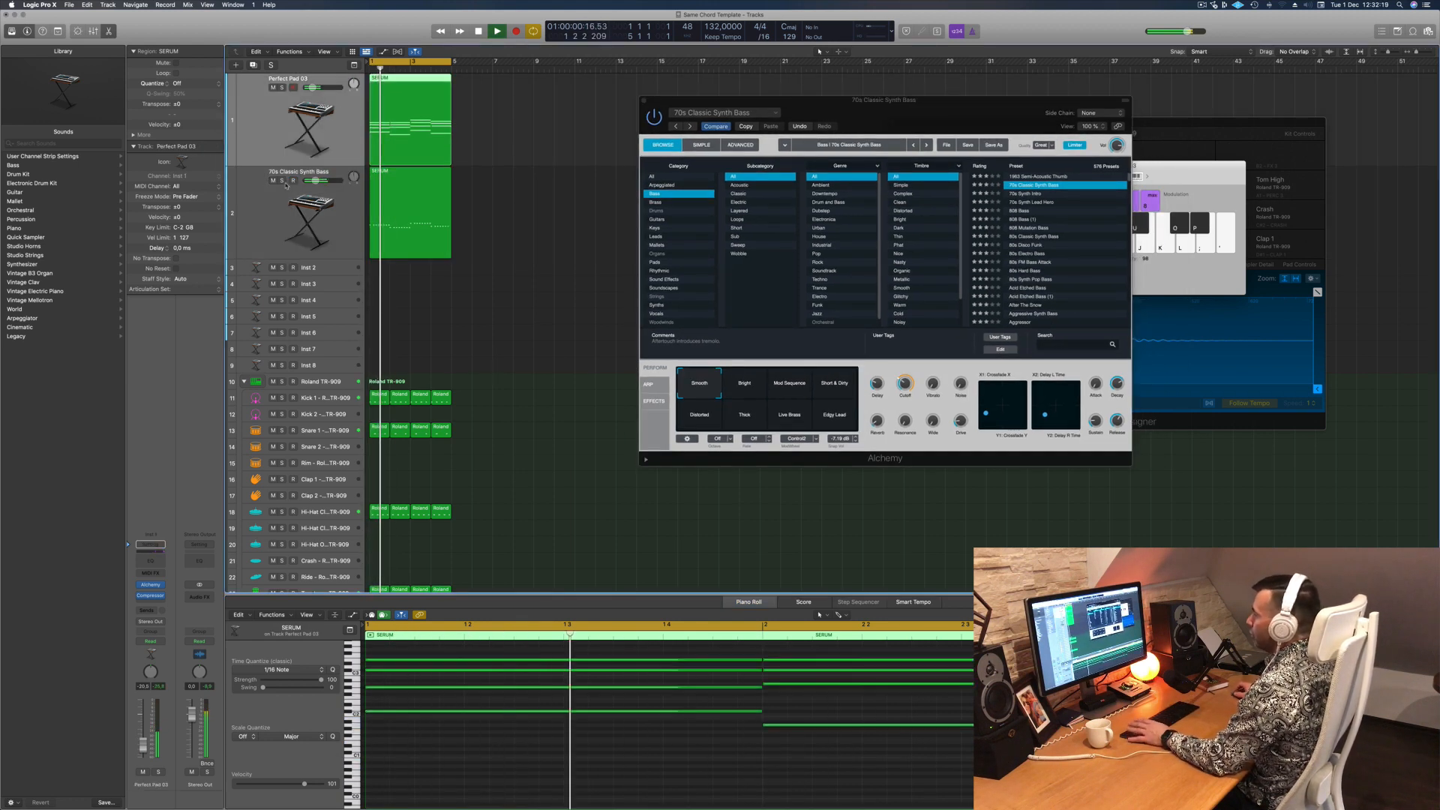
pyautogui.click(151, 585)
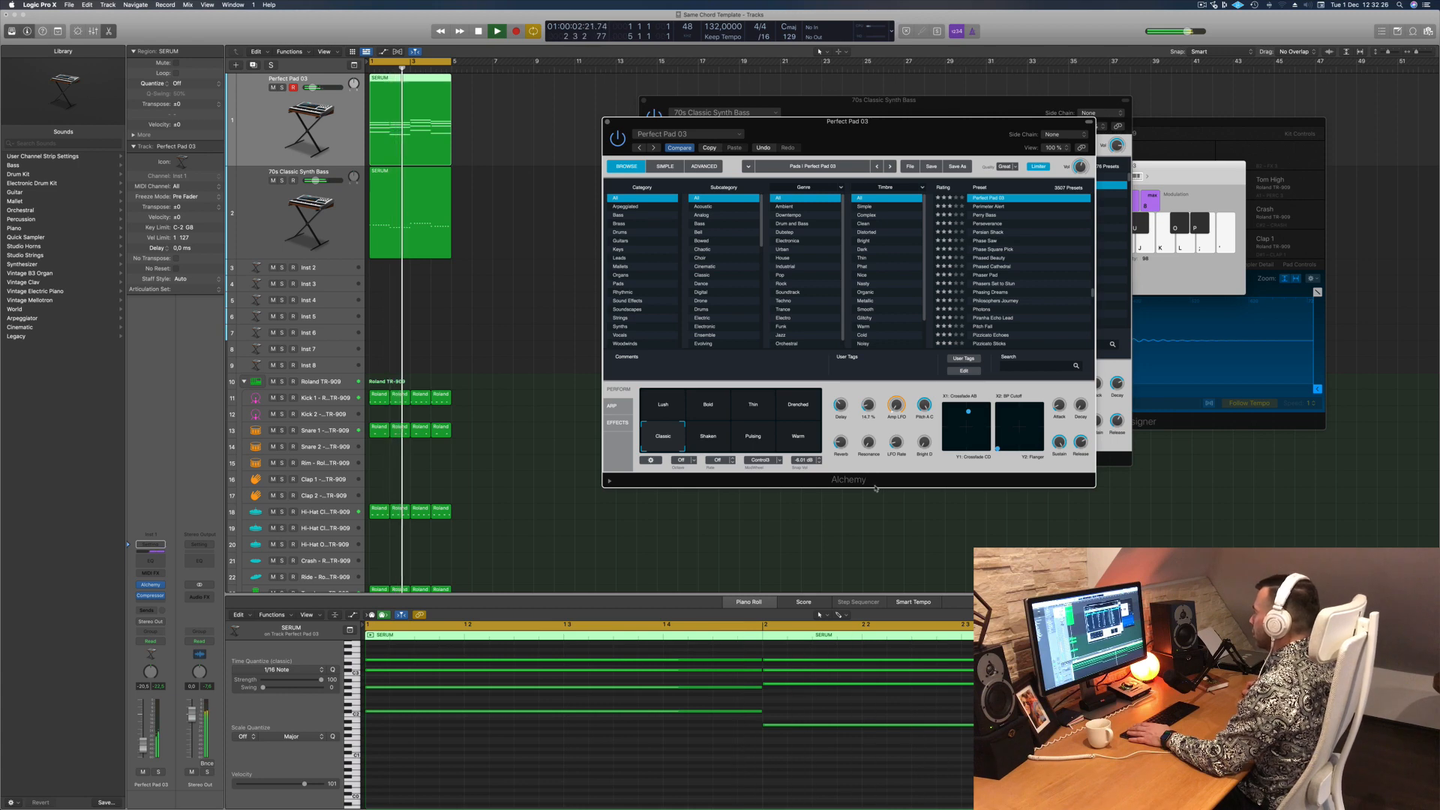
pyautogui.moveTo(882, 118); pyautogui.dragTo(998, 181)
pyautogui.press('space')
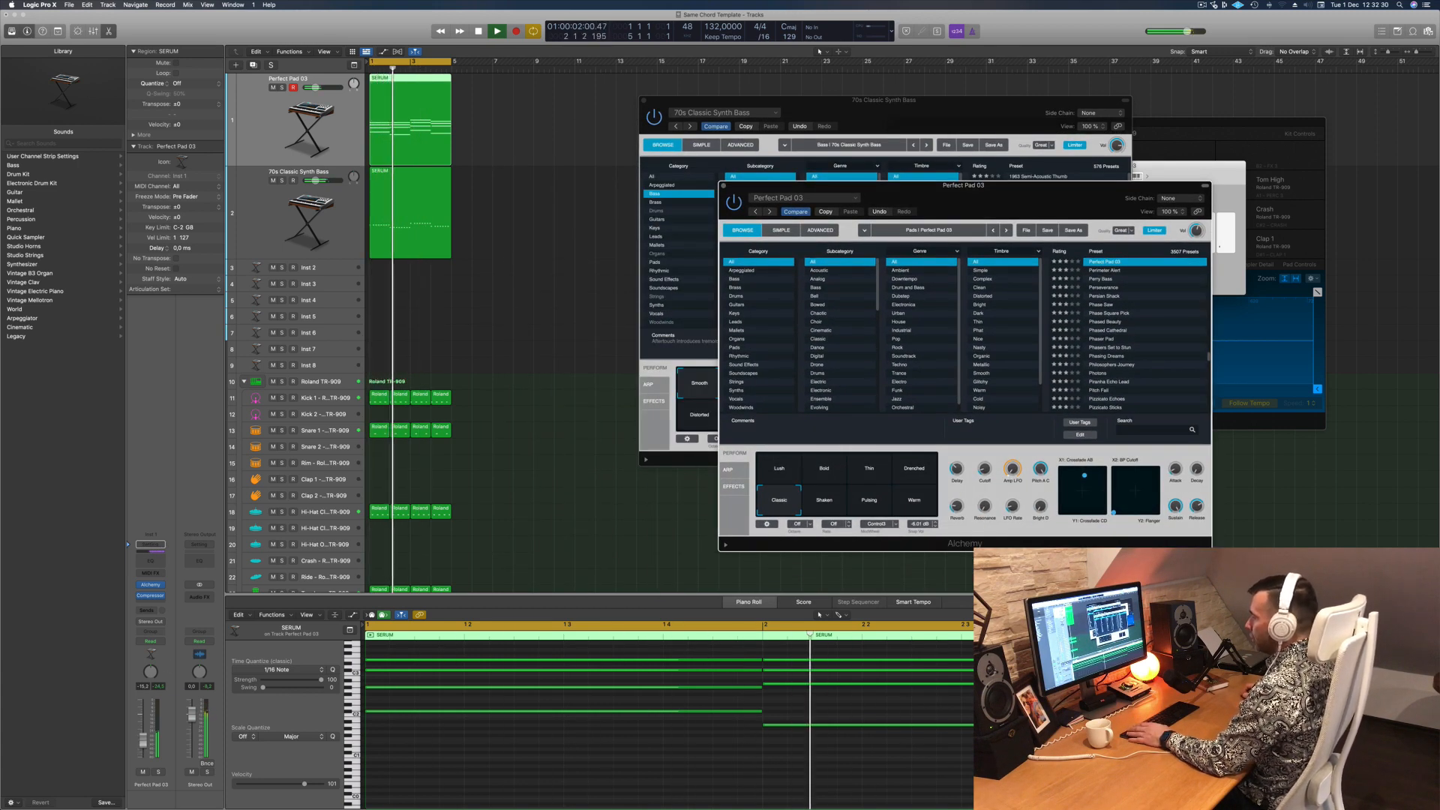
# Step: Add a Channel EQ to the Perfect Pad 03 track with a 12 dB low cut at about 180 Hz
pyautogui.click(150, 560)
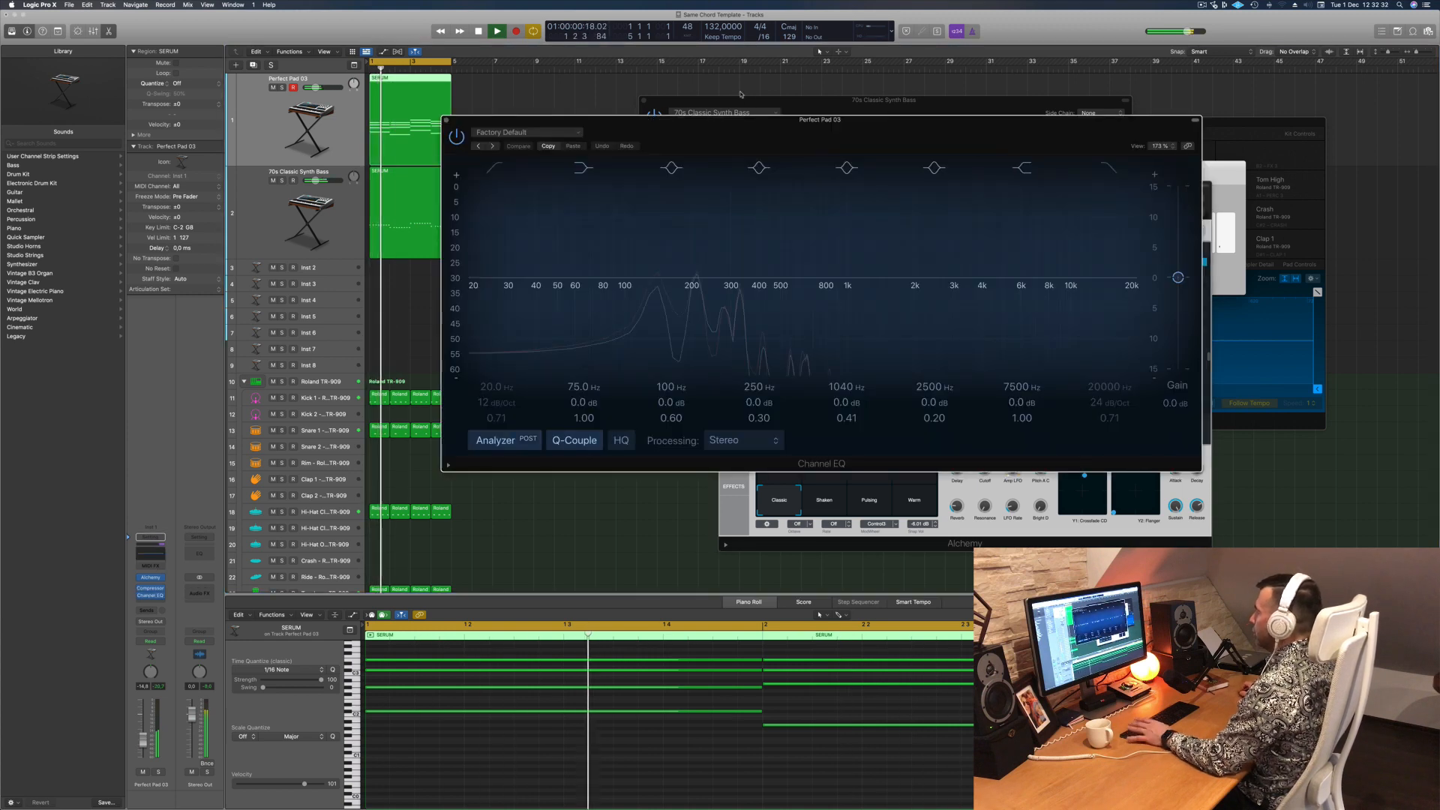
pyautogui.moveTo(583, 261); pyautogui.dragTo(663, 264)
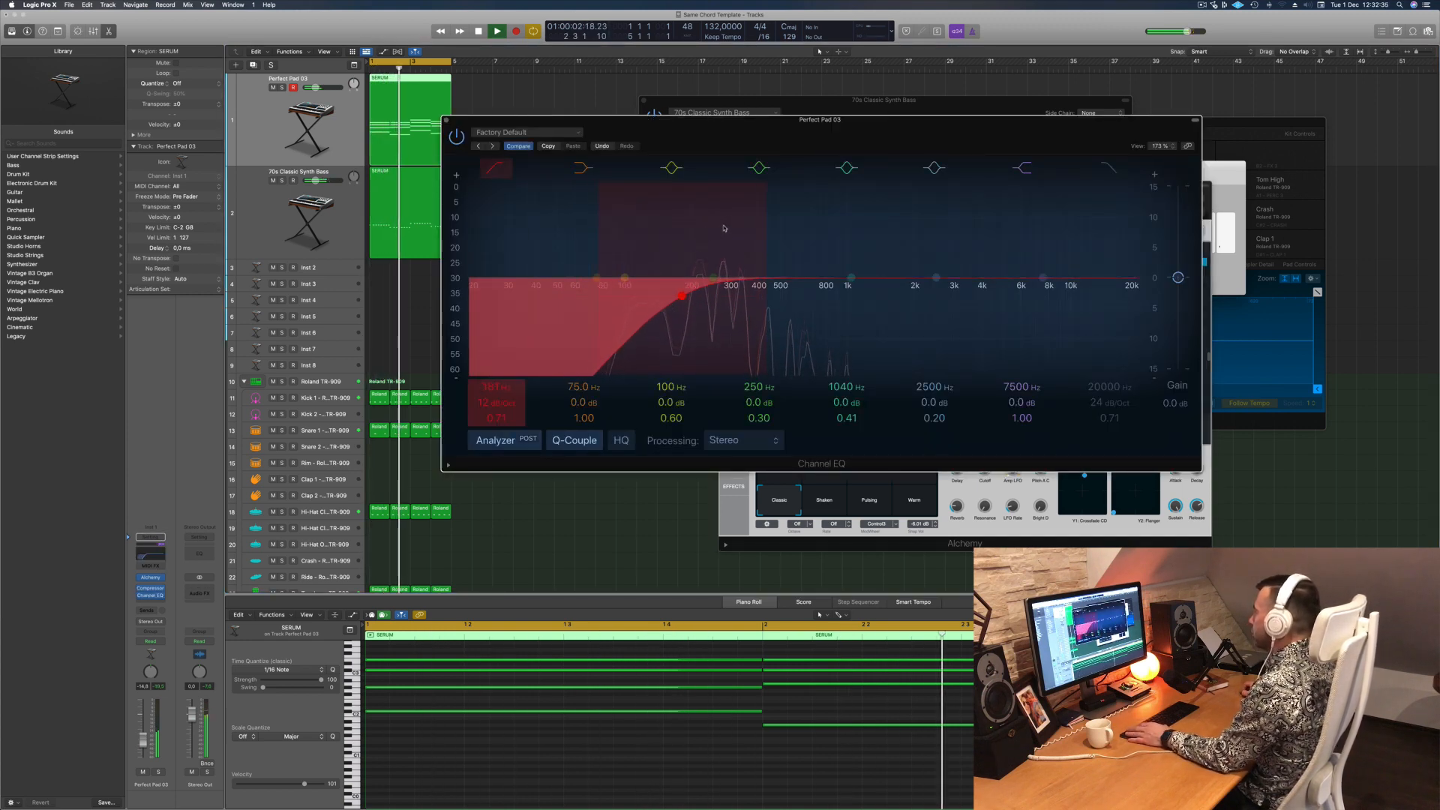
pyautogui.click(446, 121)
# Step: Adjust the Cutoff of 70s Classic Synth Bass and rebalance the pad and bass track volumes against the loop
pyautogui.moveTo(840, 102); pyautogui.dragTo(737, 125)
pyautogui.moveTo(799, 408); pyautogui.dragTo(809, 366)
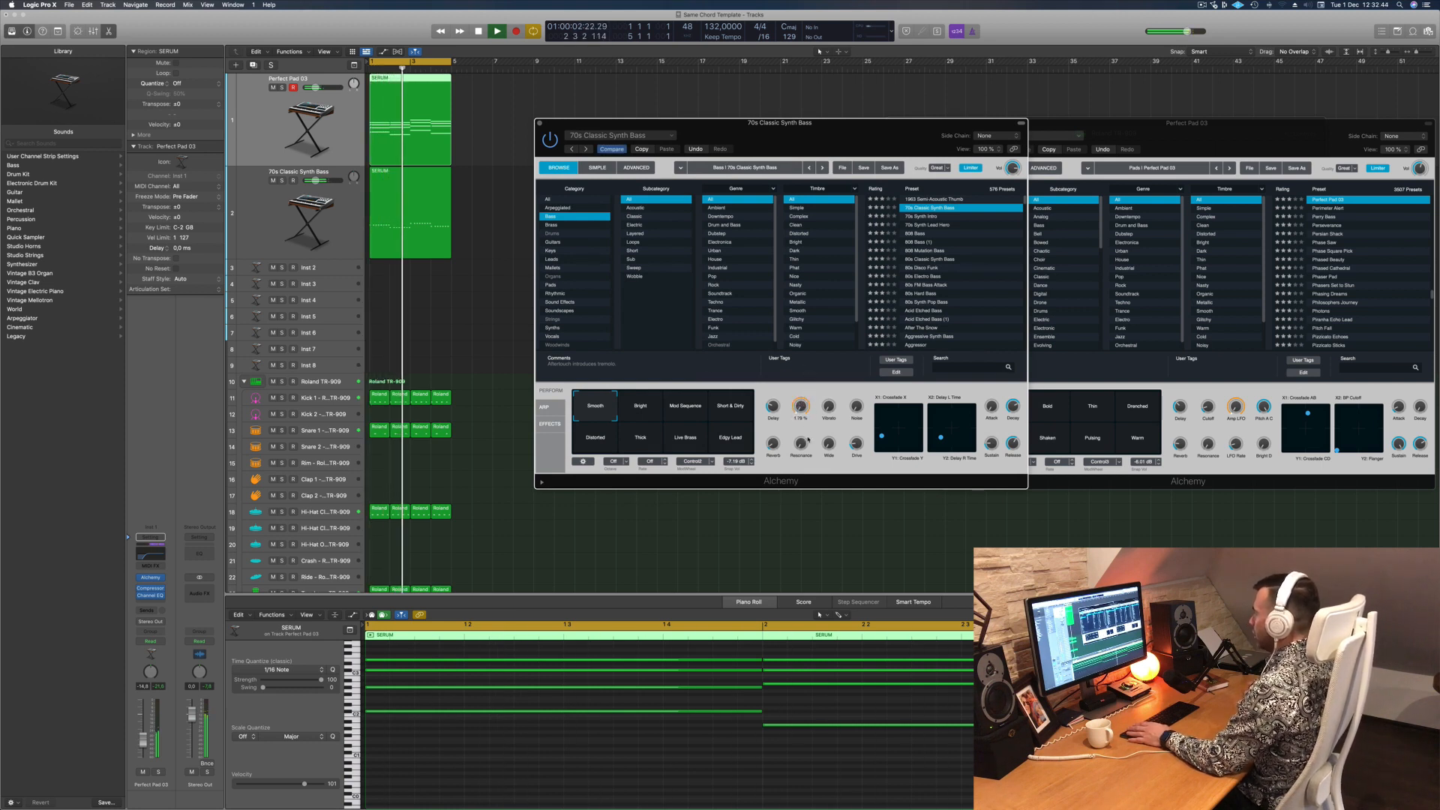
pyautogui.moveTo(144, 736); pyautogui.dragTo(143, 735)
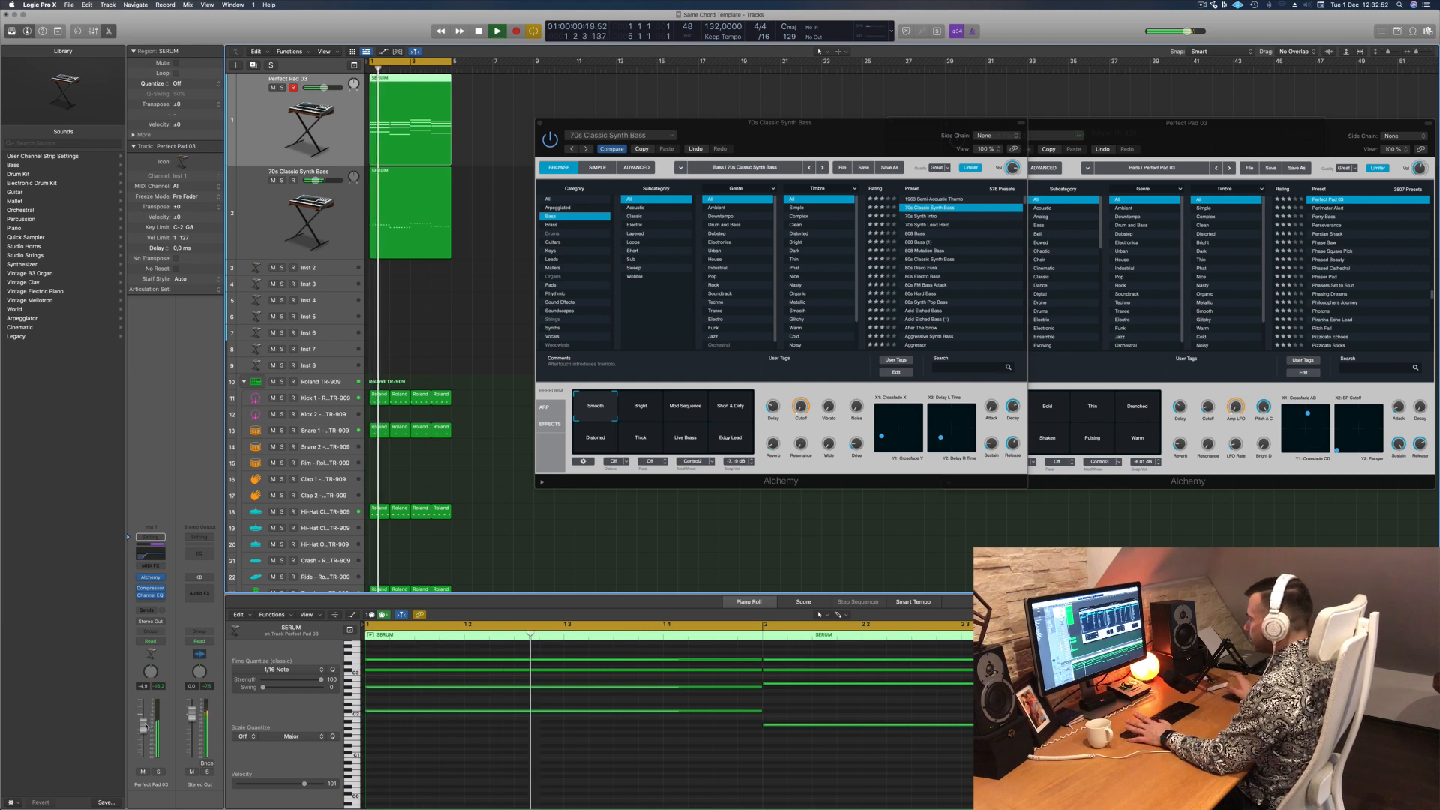
pyautogui.press('Return')
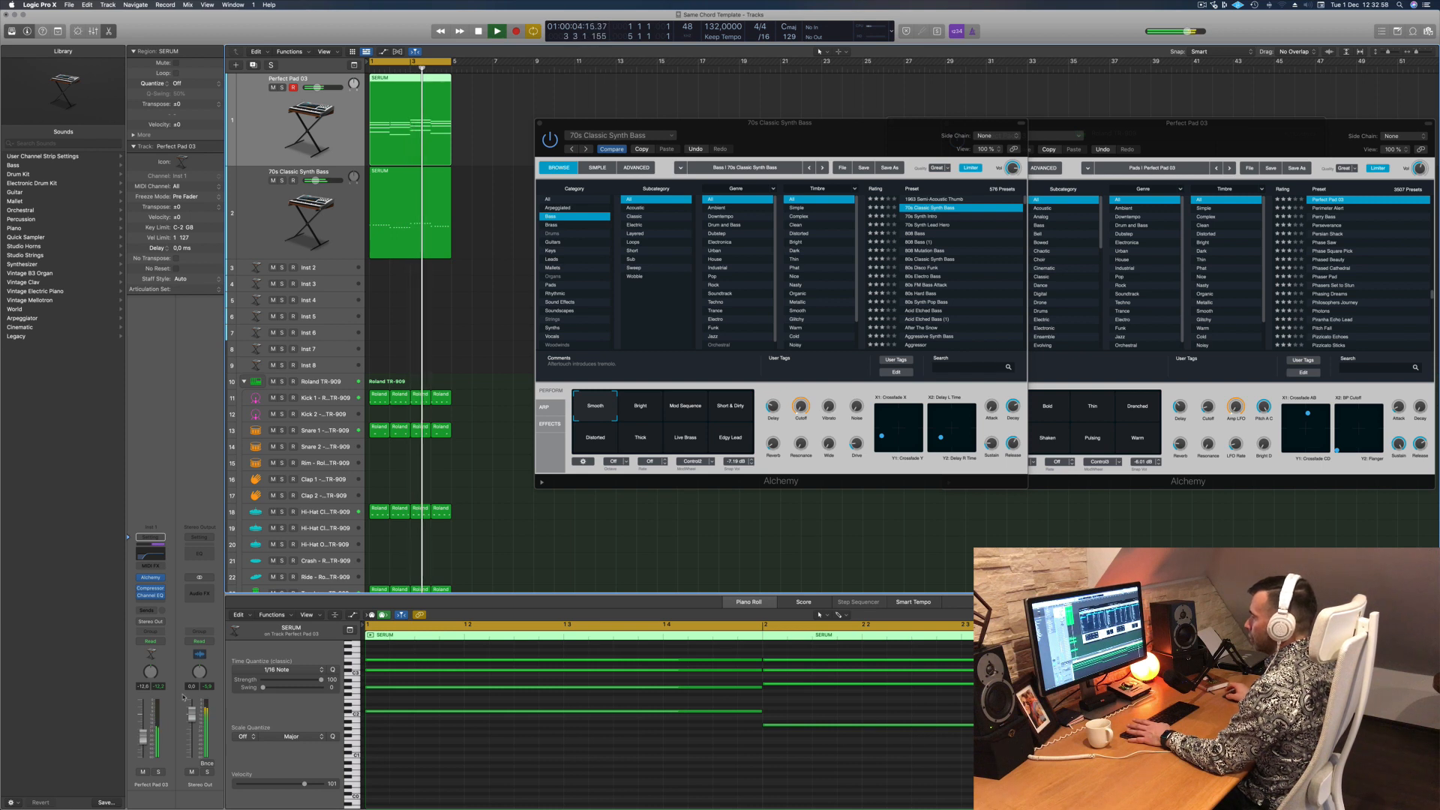
pyautogui.press('Down')
pyautogui.press('Return')
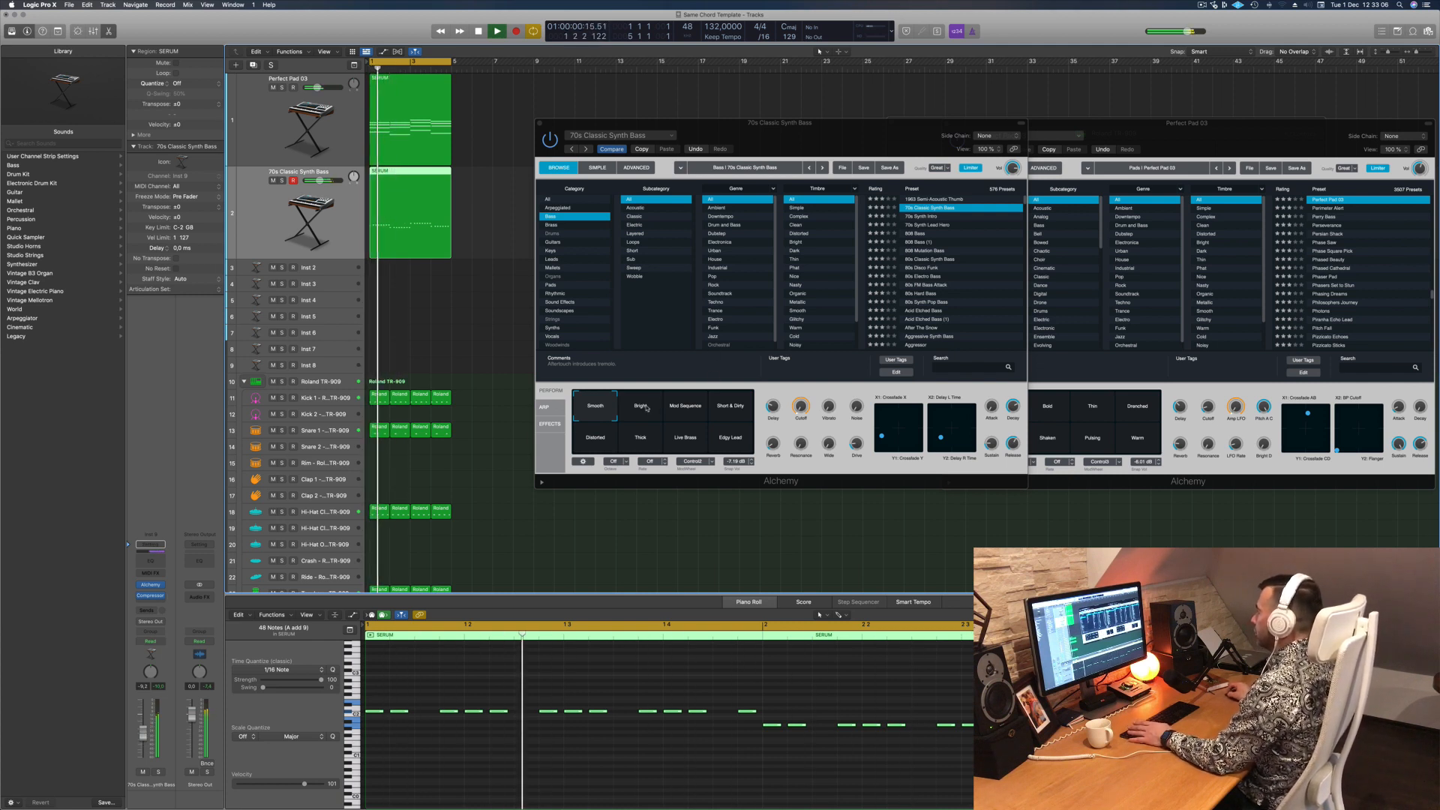
# Step: Audition the bass preset's snapshots, including Mod Sequence, Short & Dirty, Distorted, Thick and Edgy Lead, and return to Smooth
pyautogui.click(685, 405)
pyautogui.click(719, 408)
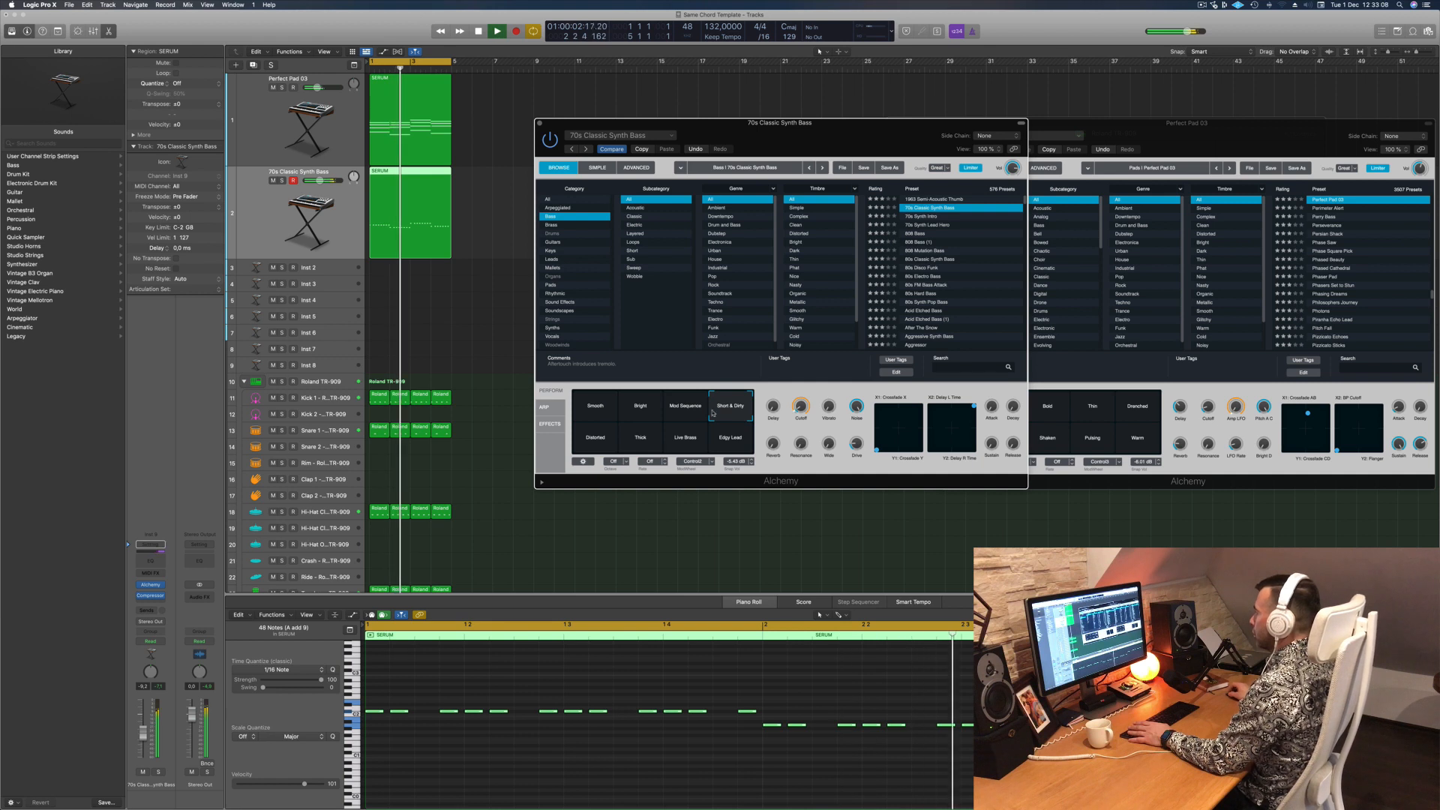
pyautogui.click(608, 438)
pyautogui.click(640, 437)
pyautogui.click(685, 437)
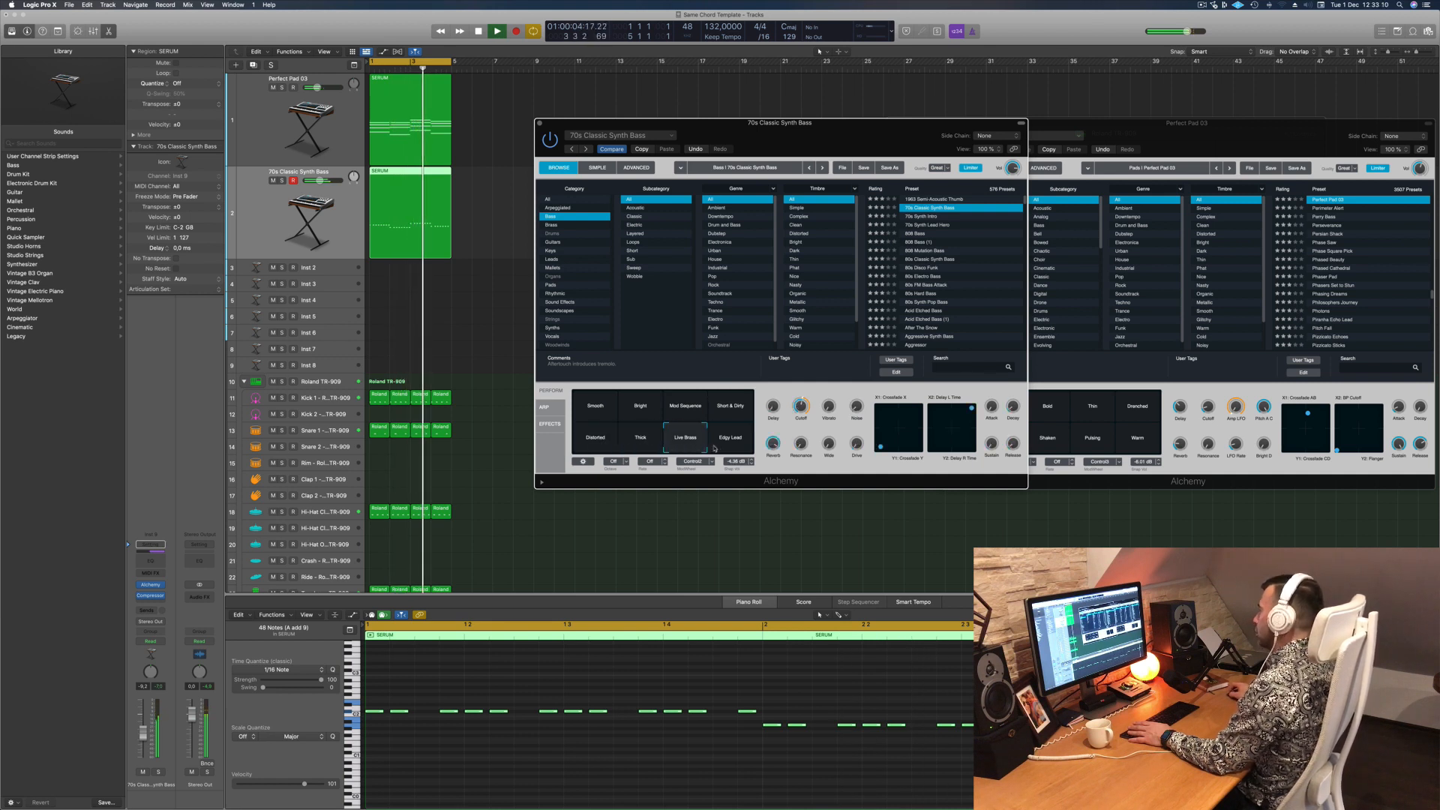
pyautogui.click(725, 443)
pyautogui.click(596, 407)
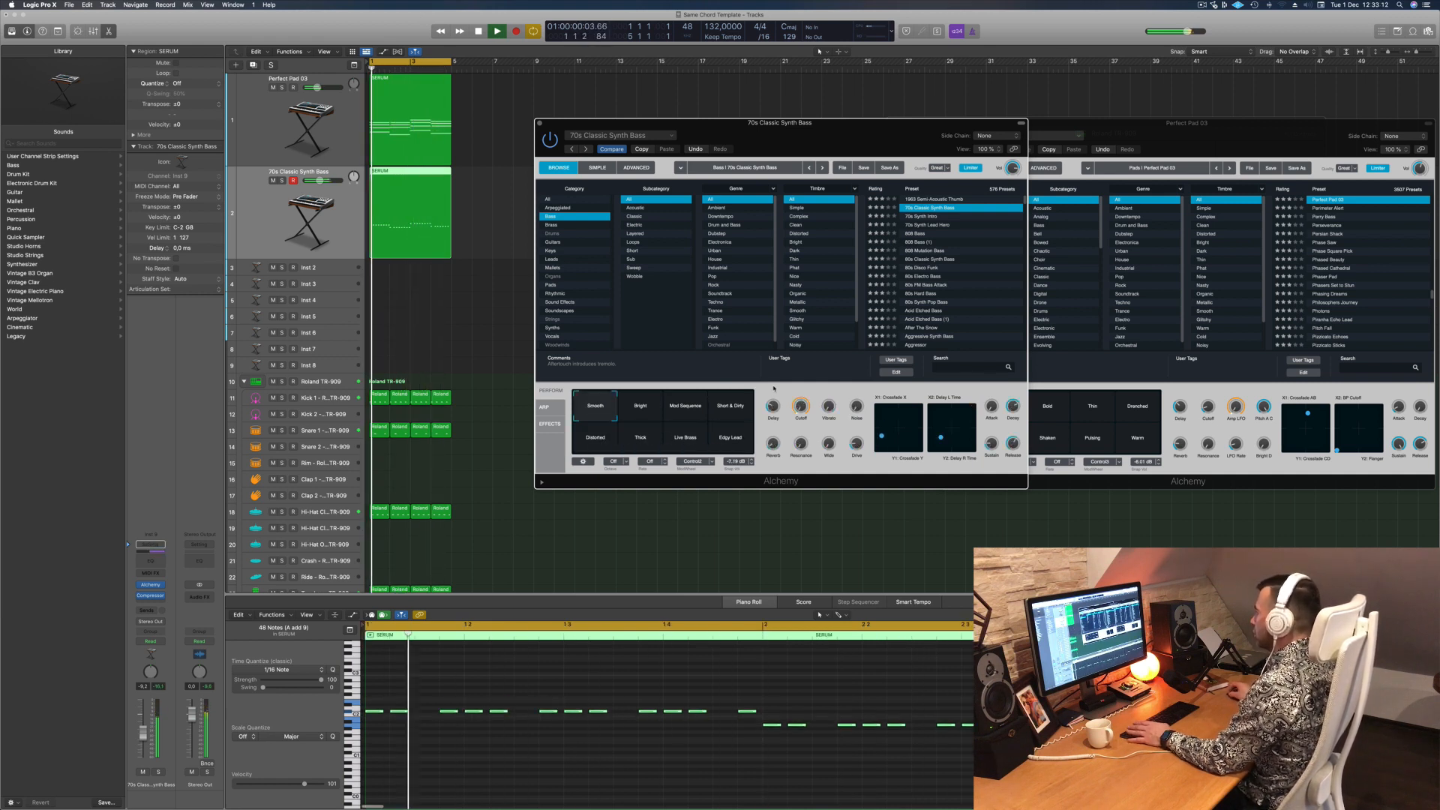
# Step: Set the Delay of the 70s Classic Synth Bass sound to 0 %
pyautogui.moveTo(801, 407); pyautogui.dragTo(774, 442)
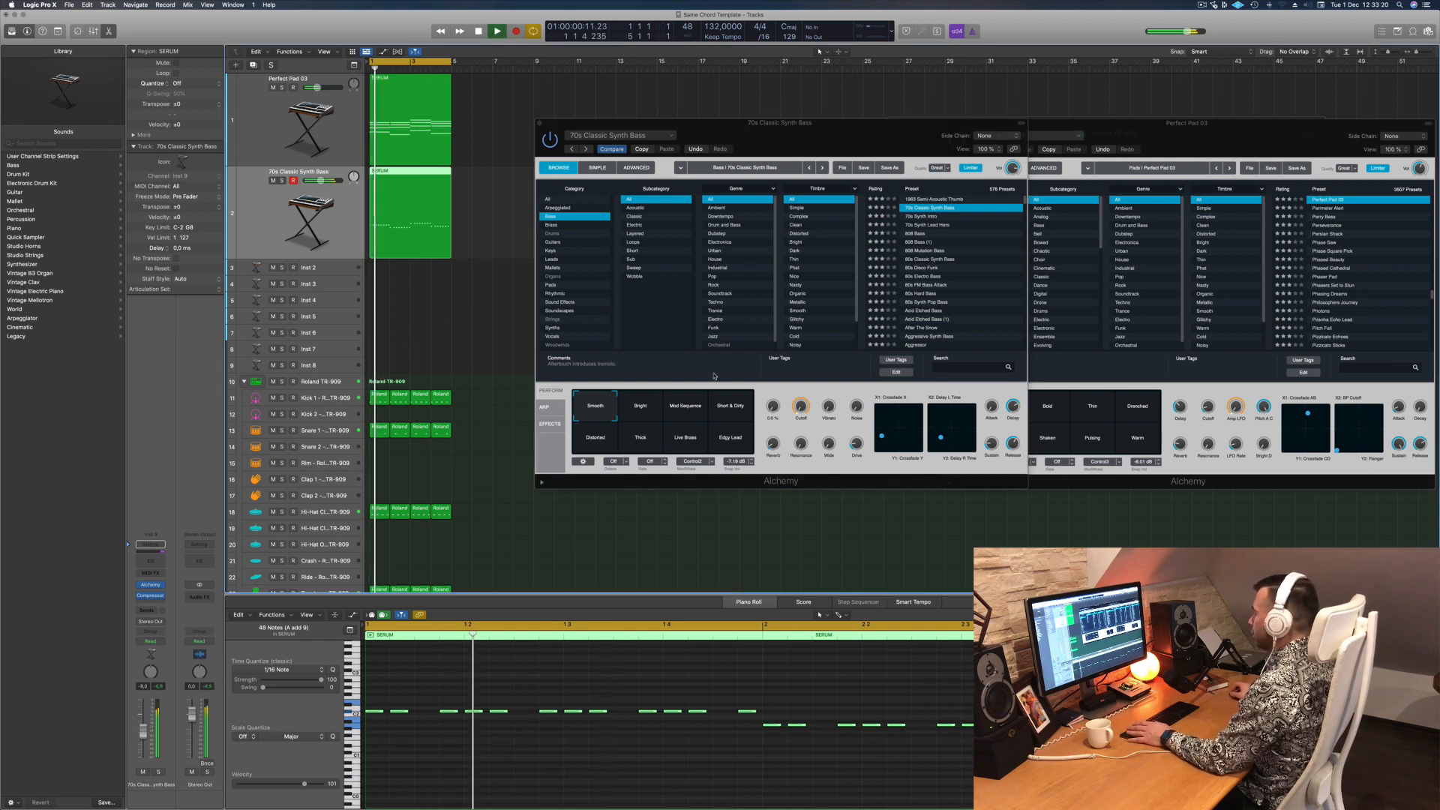
pyautogui.click(776, 418)
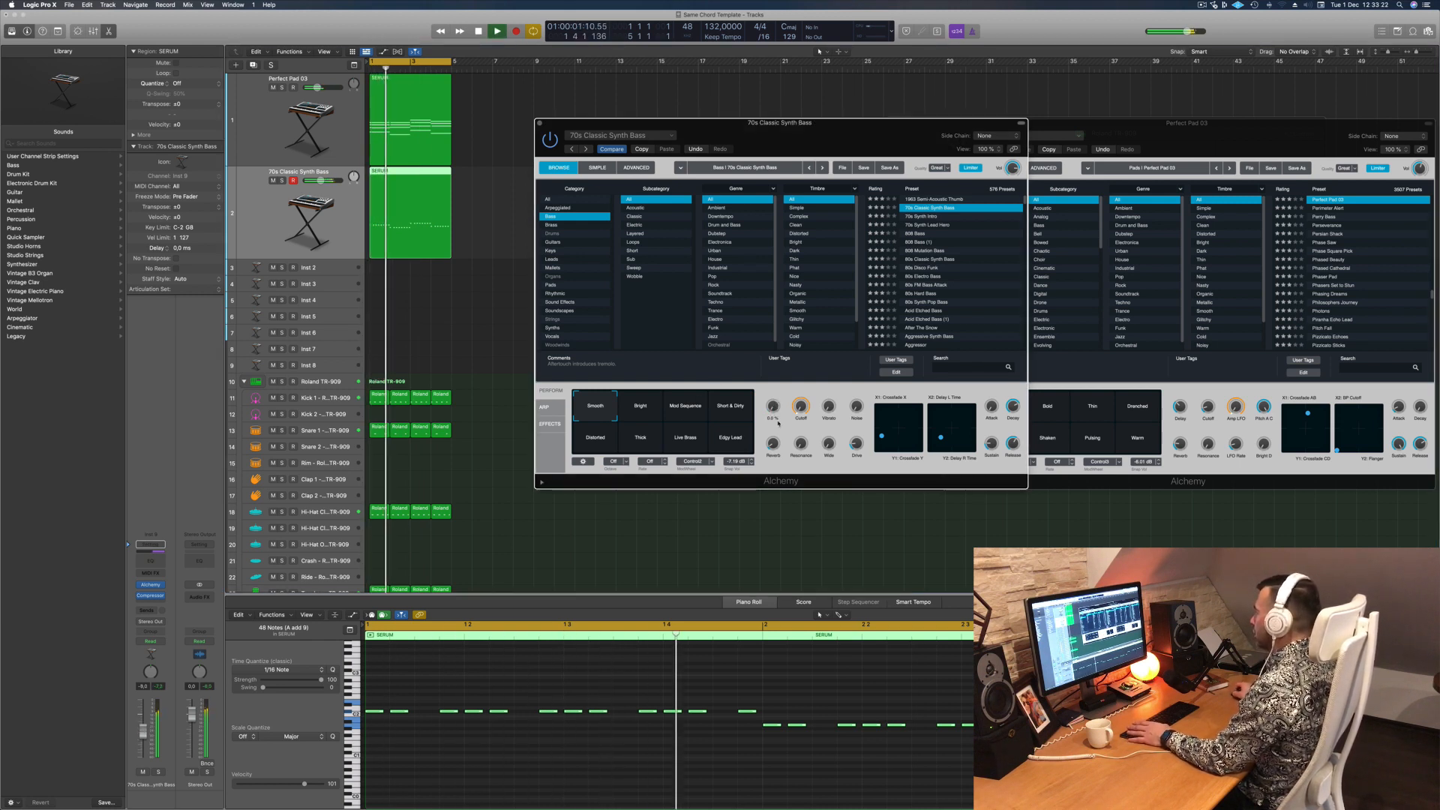
# Step: Audition the Alchemy bass presets 70s Synth Intro, 70s Synth Lead Hero, 808 Mutation Bass and 80s FM Bass Attack against the loop
pyautogui.click(927, 217)
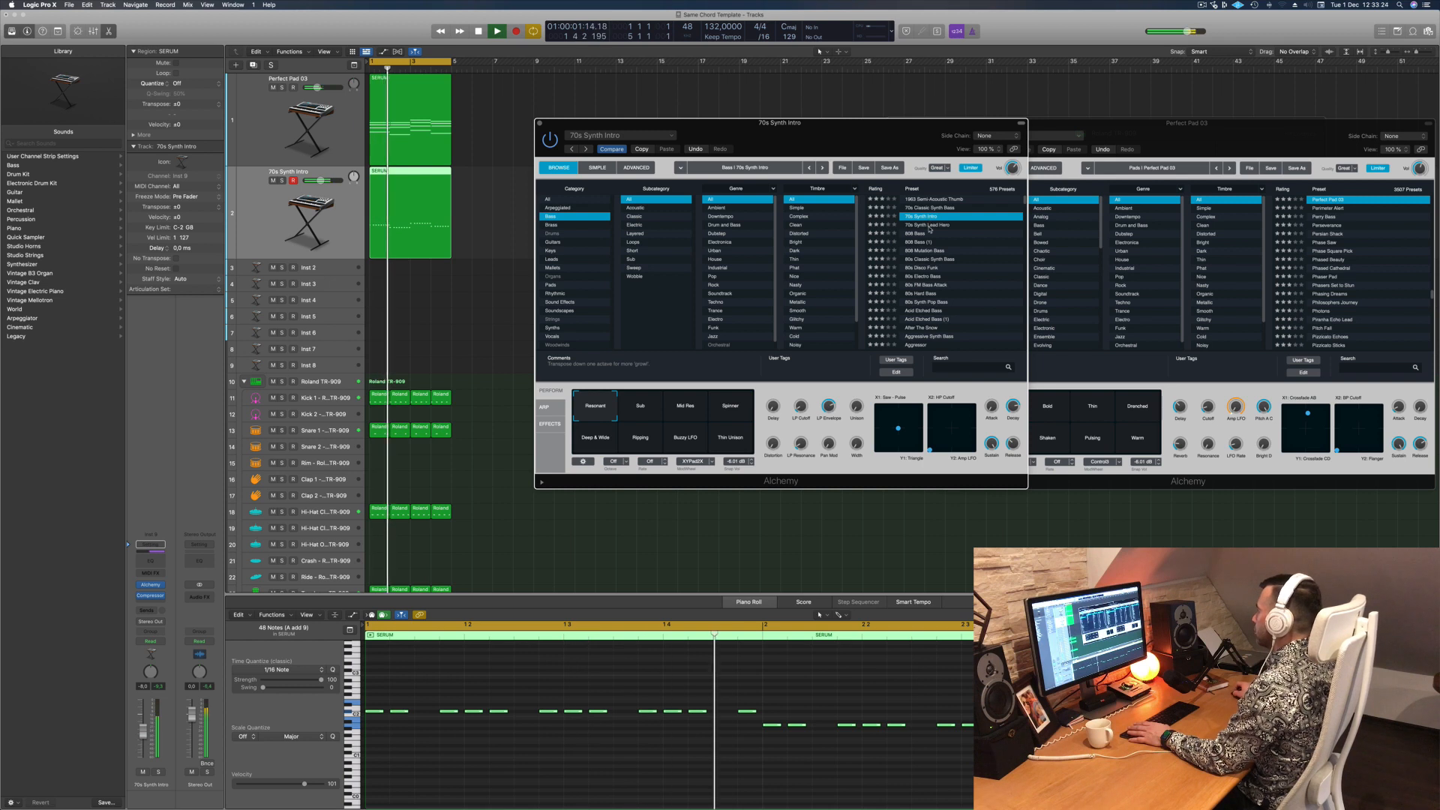
pyautogui.click(930, 225)
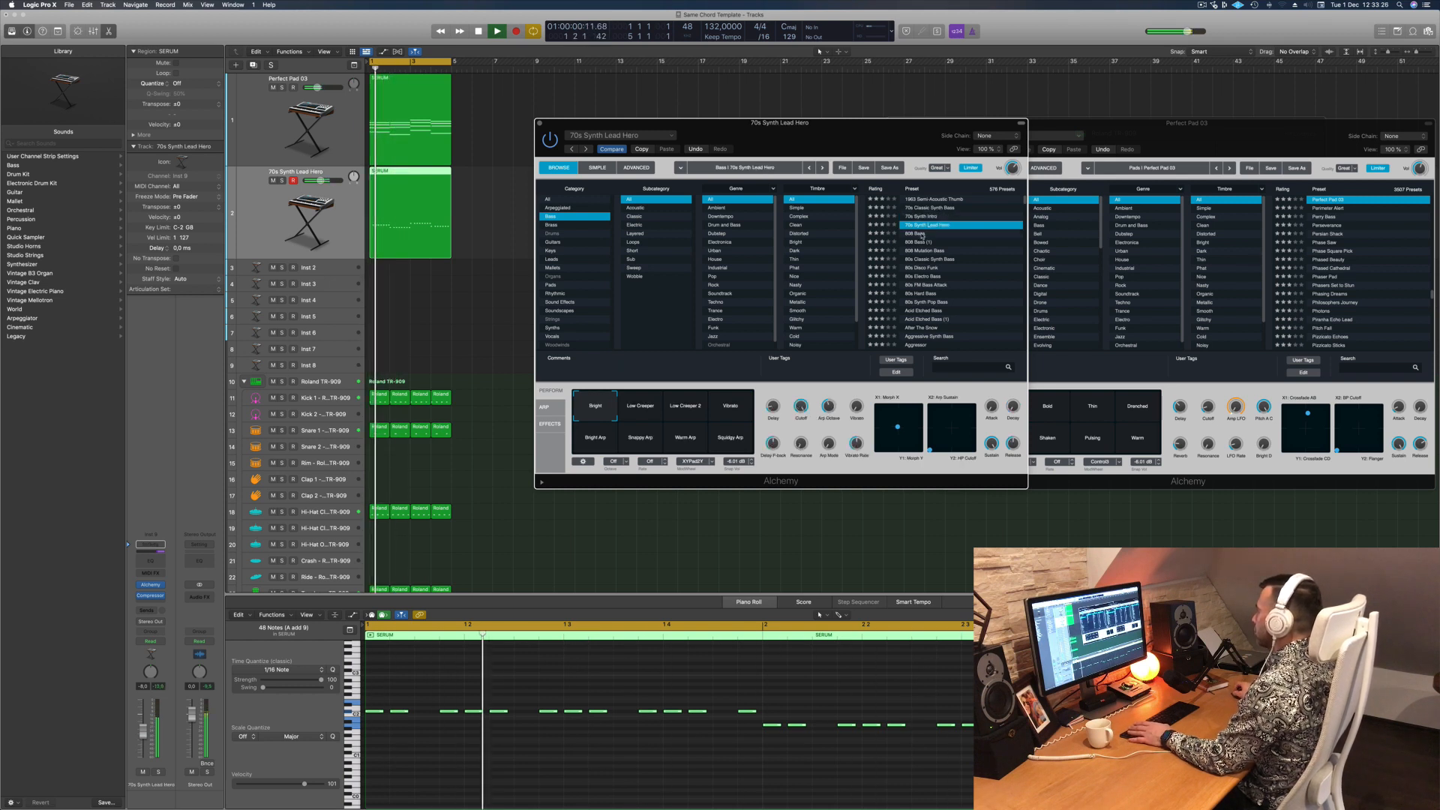
pyautogui.click(936, 250)
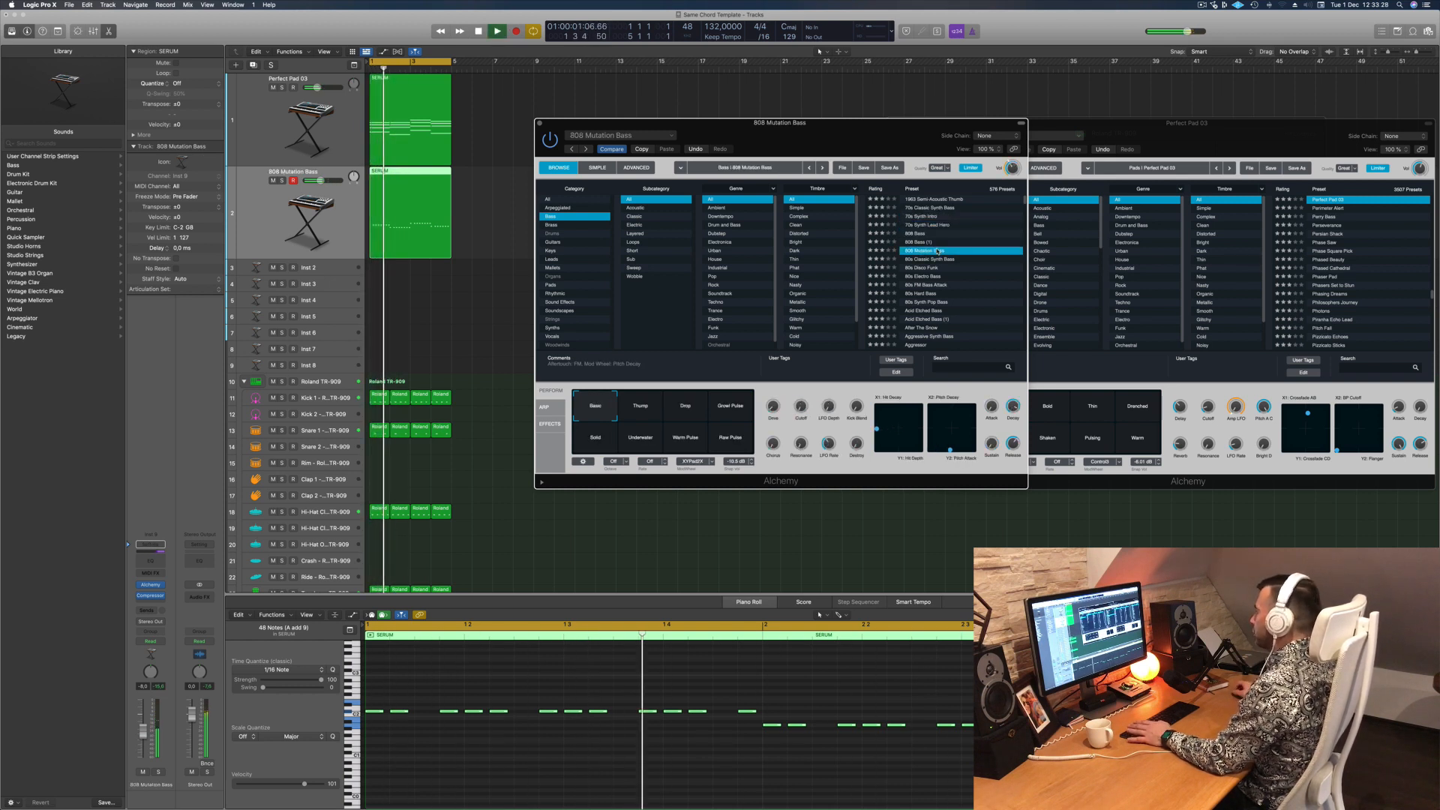
pyautogui.click(927, 268)
pyautogui.click(932, 276)
pyautogui.click(935, 286)
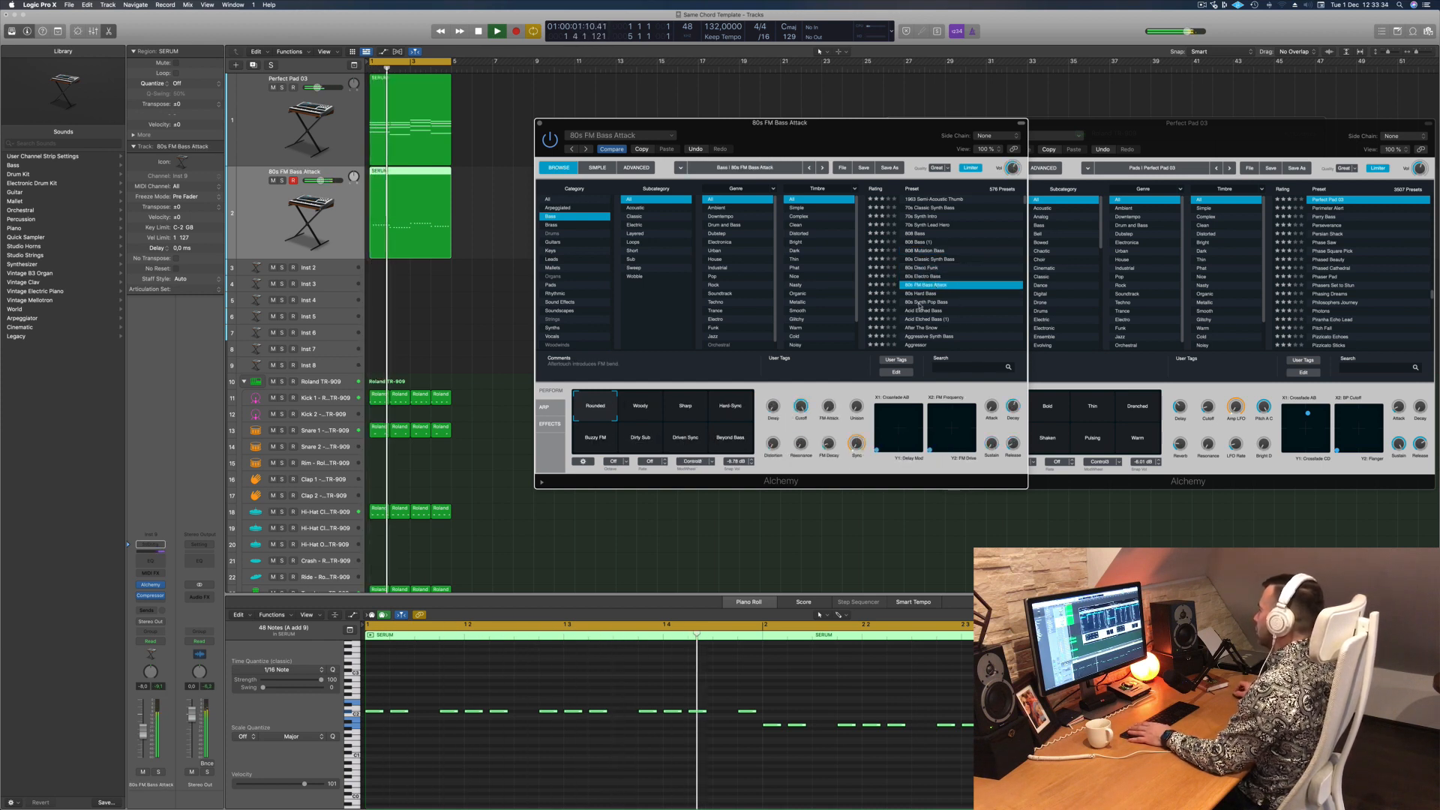
# Step: Load 80s Synth Pop Bass and audition its Aggressive, Sub, Filter Mod and Dark Snappy snapshots
pyautogui.click(919, 302)
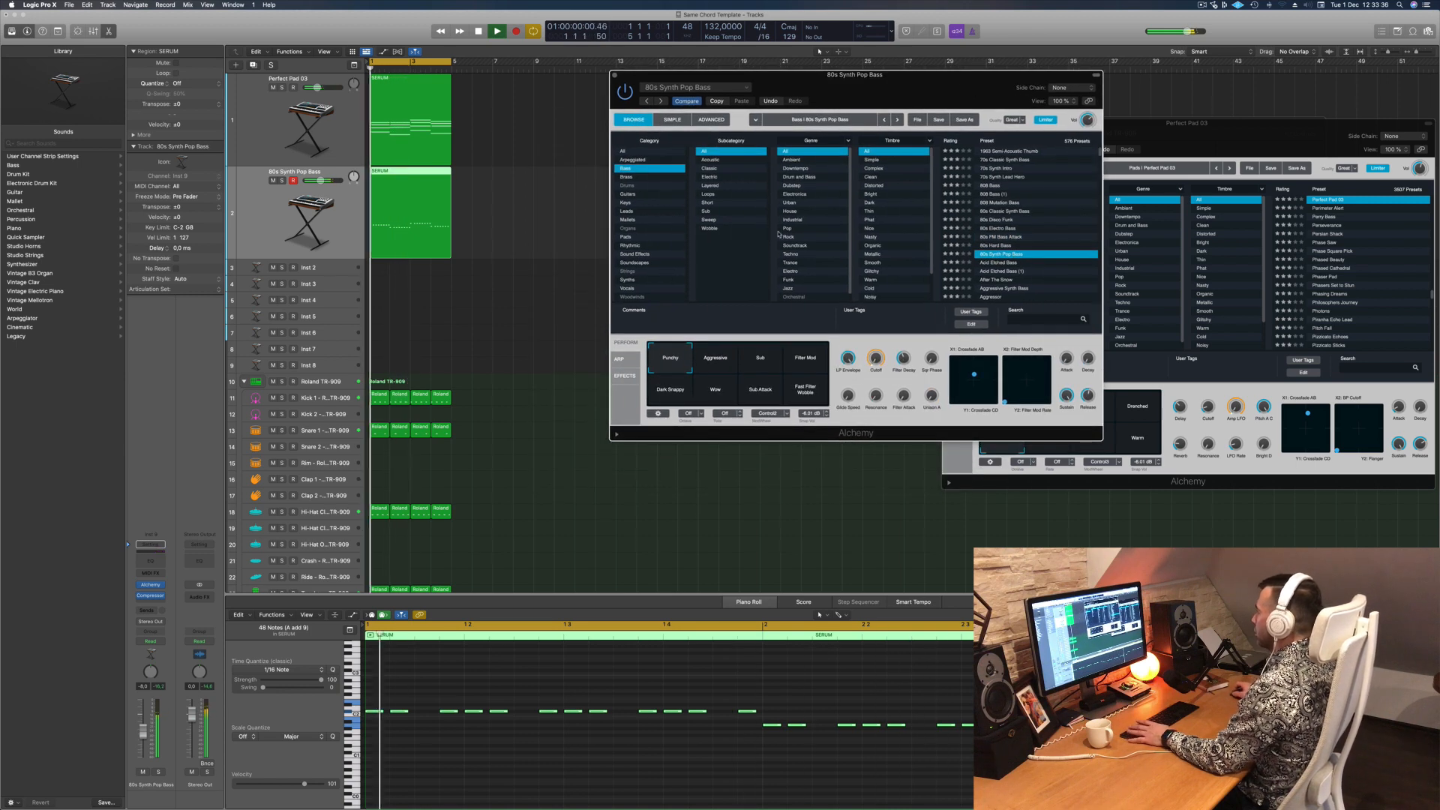
pyautogui.moveTo(879, 373); pyautogui.dragTo(878, 344)
pyautogui.click(715, 358)
pyautogui.click(760, 360)
pyautogui.click(808, 367)
pyautogui.click(670, 389)
# Step: Audition the bass presets After The Snow, Aggressor and Agile Synth Bass
pyautogui.scroll(-2, 1016, 254)
pyautogui.click(1014, 255)
pyautogui.moveTo(943, 91); pyautogui.dragTo(939, 94)
pyautogui.scroll(-4, 990, 229)
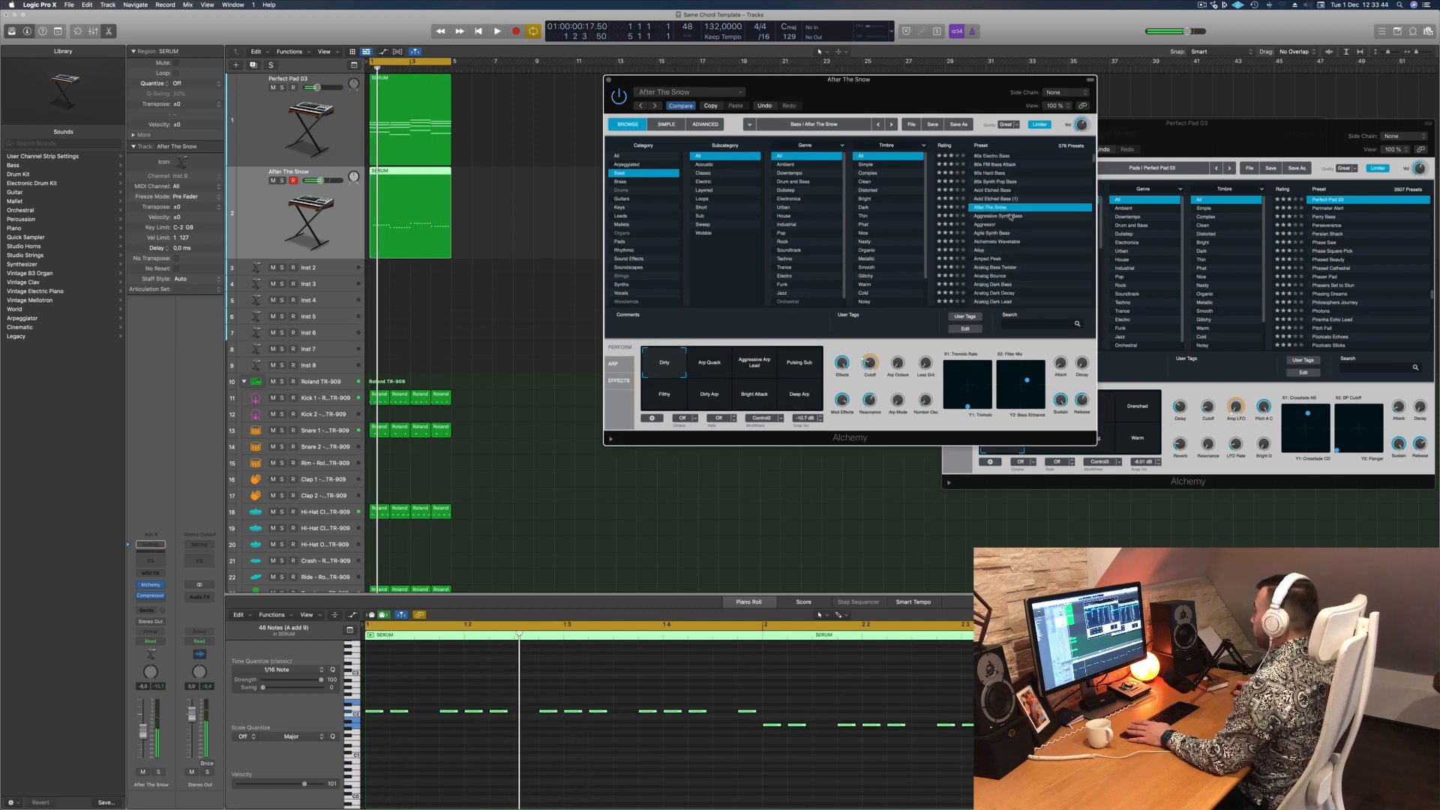
pyautogui.click(990, 225)
pyautogui.click(993, 234)
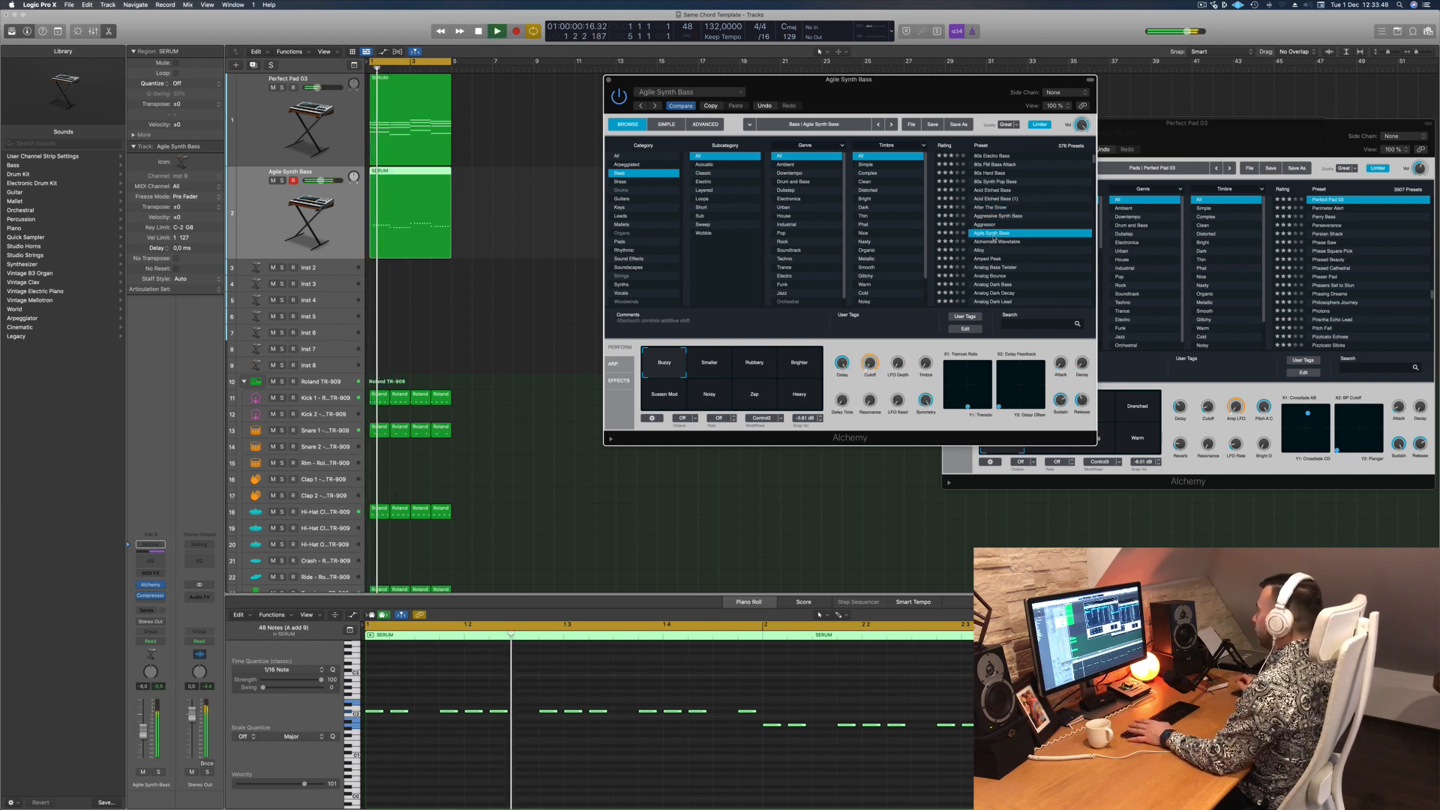
# Step: Audition the snapshots of Agile Synth Bass, including Smaller, Rubbery, Sustain Mod, Noisy, Zap and Heavy, and return to Buzzy
pyautogui.click(709, 363)
pyautogui.click(771, 373)
pyautogui.click(682, 397)
pyautogui.click(724, 402)
pyautogui.click(752, 397)
pyautogui.click(800, 393)
pyautogui.click(664, 362)
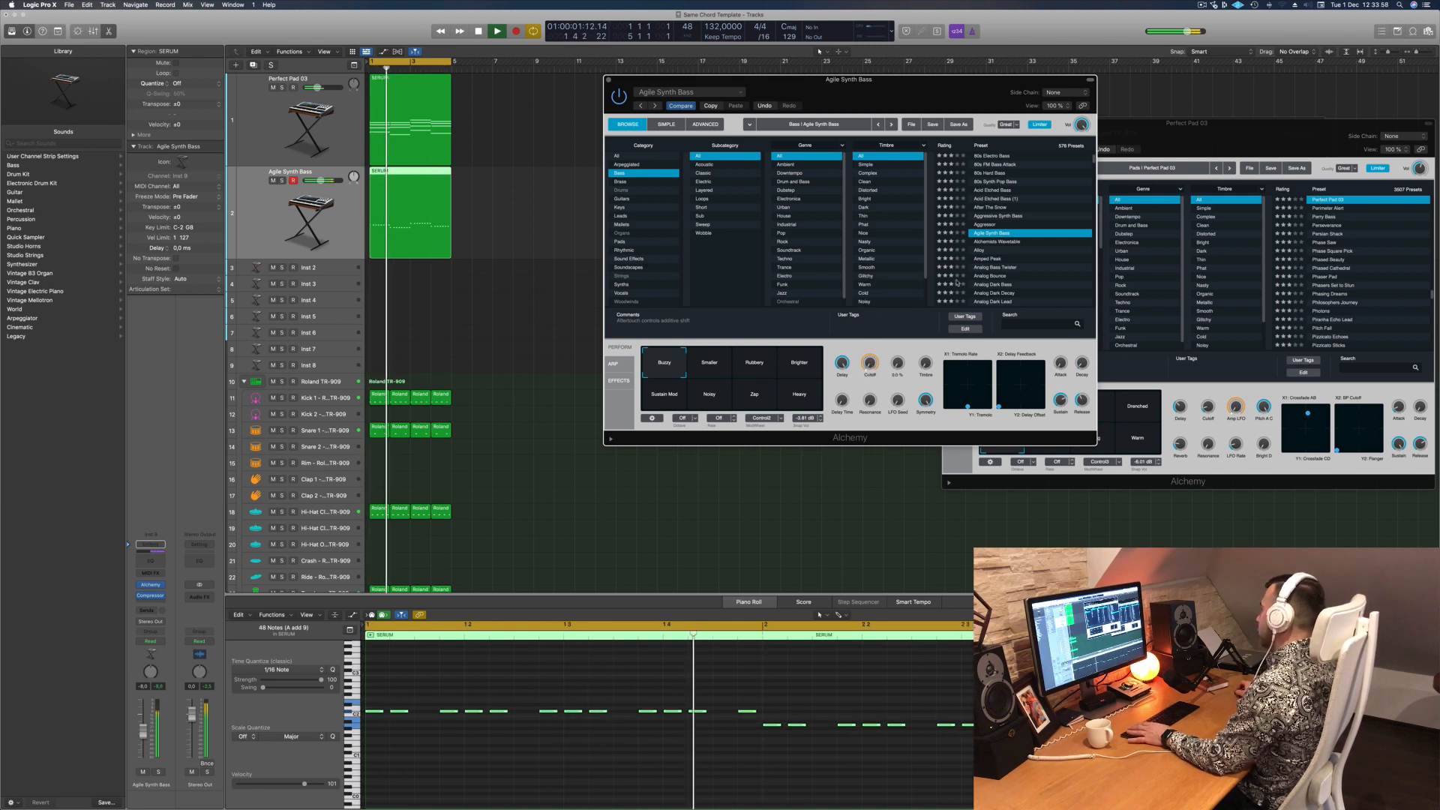
# Step: Audition further bass presets from Alchemists Wavetable through Amped Peak
pyautogui.click(985, 242)
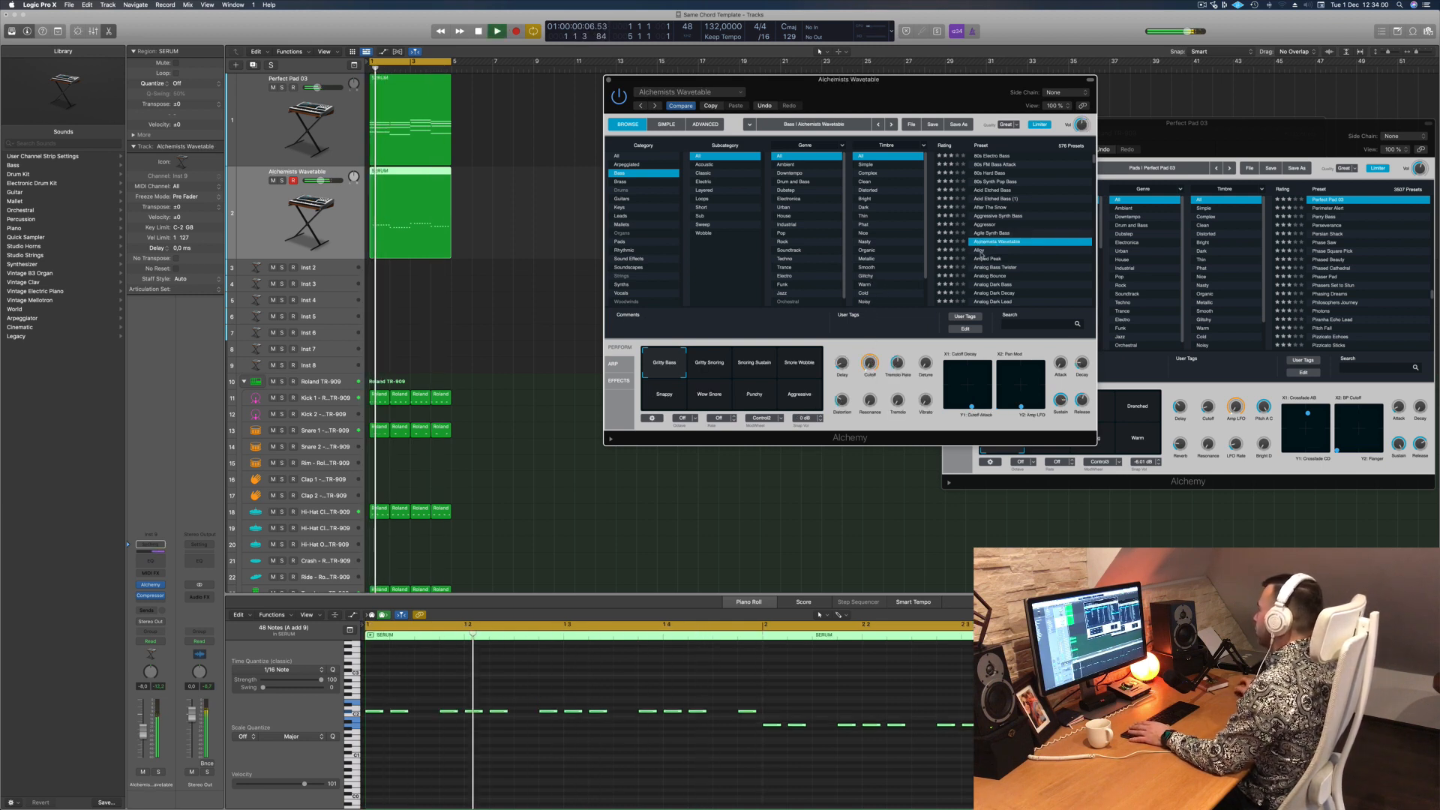
pyautogui.click(982, 251)
pyautogui.click(988, 259)
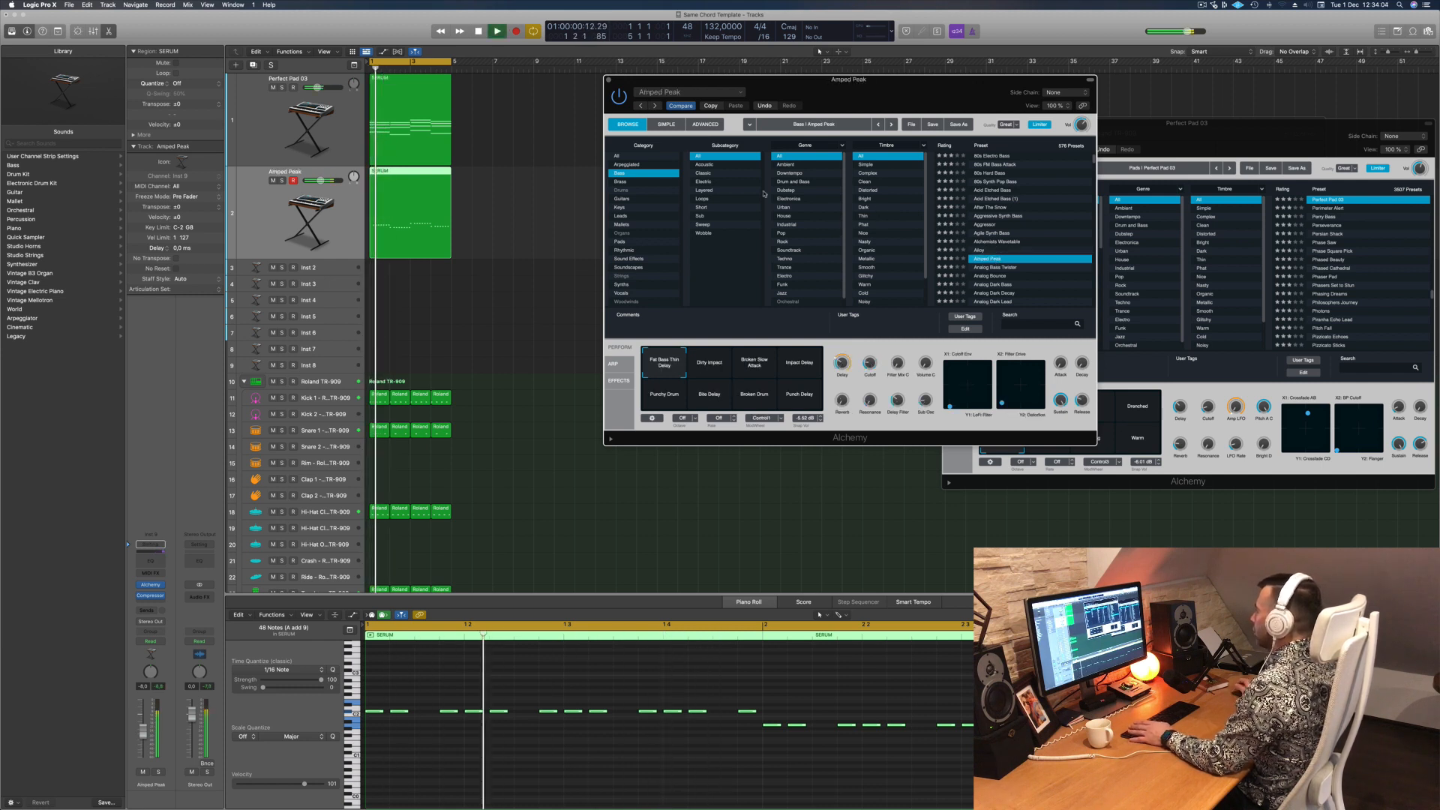
# Step: Filter the bass presets by the Trance genre and load Bouncing Echoes with the loop playing
pyautogui.scroll(-1, 784, 225)
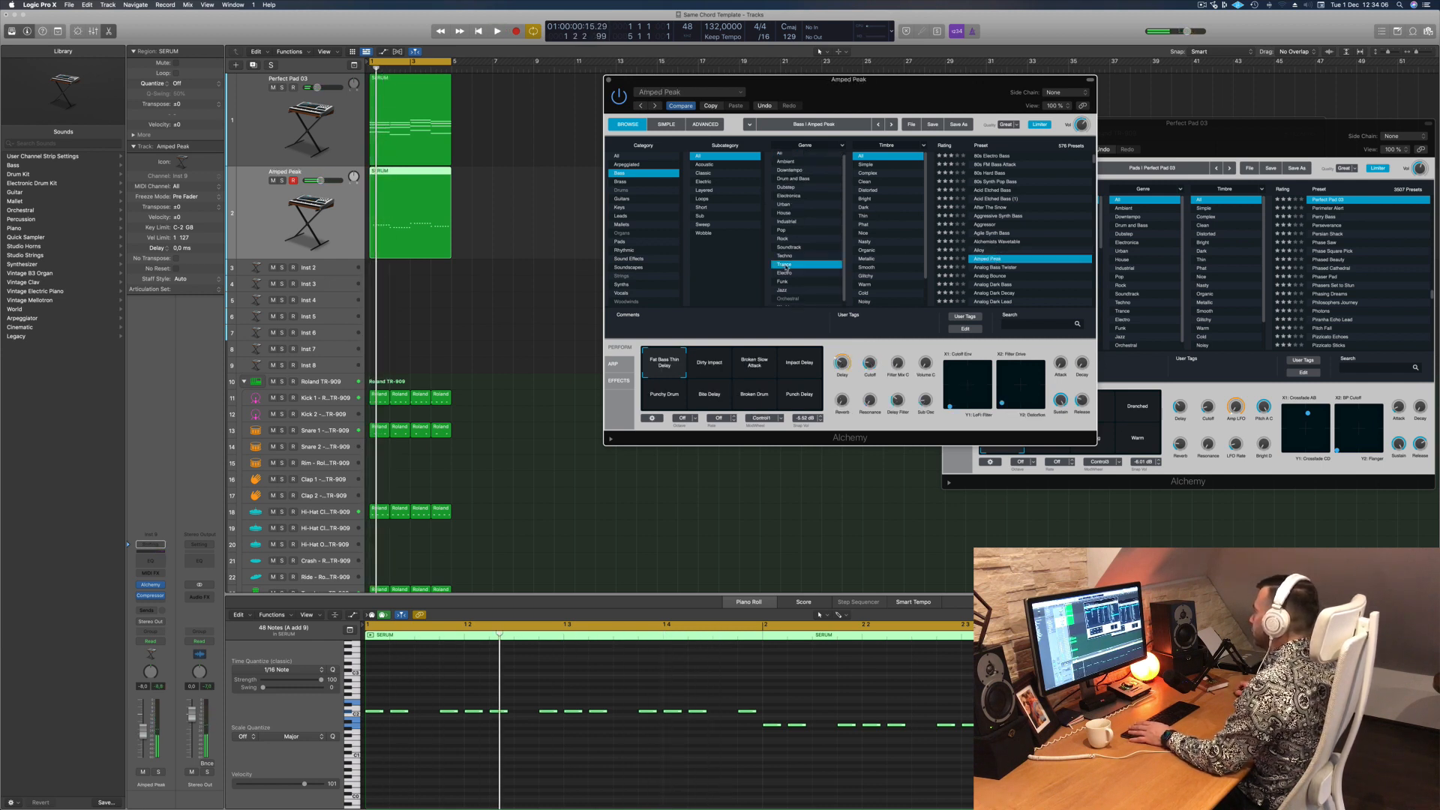
pyautogui.scroll(-5, 1018, 215)
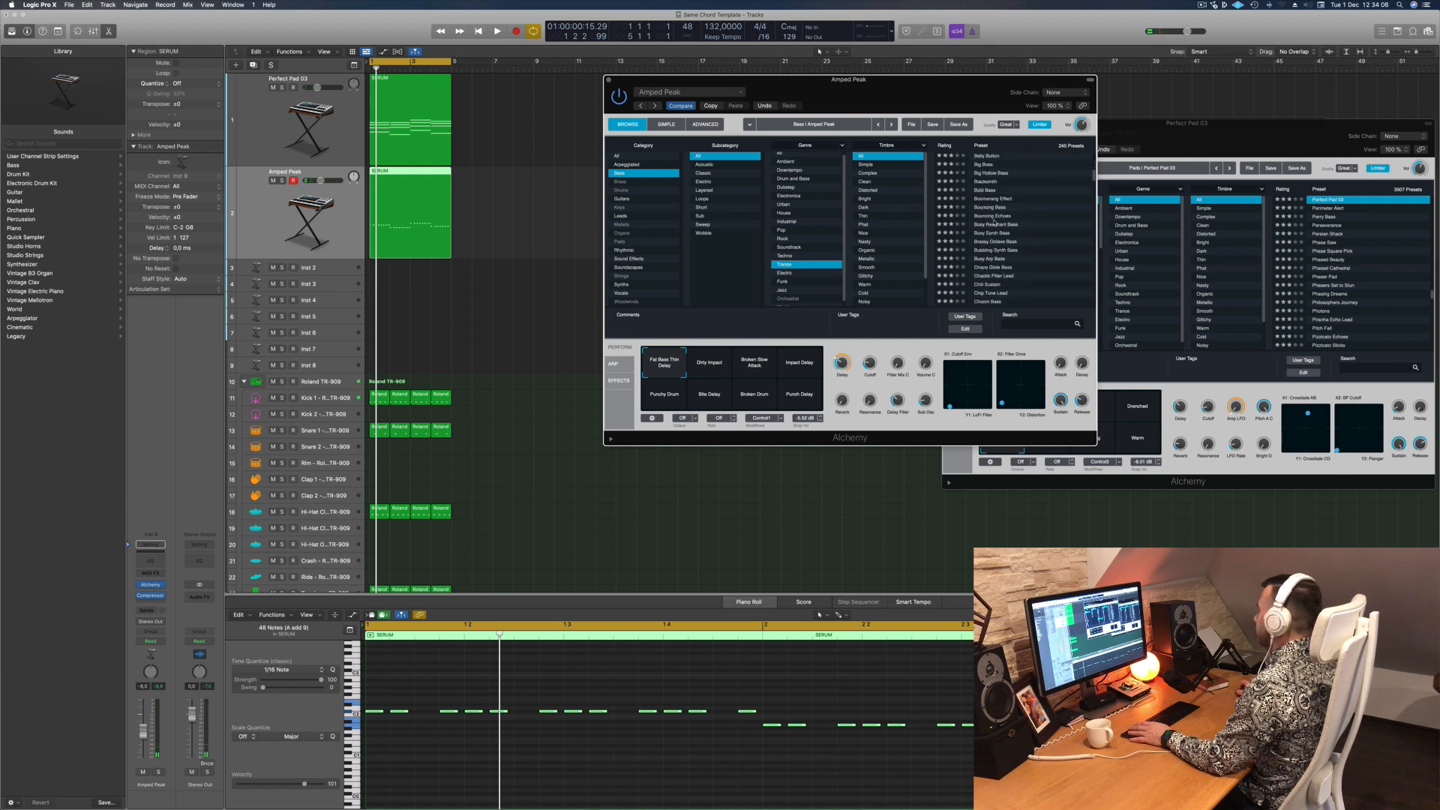
pyautogui.press('space')
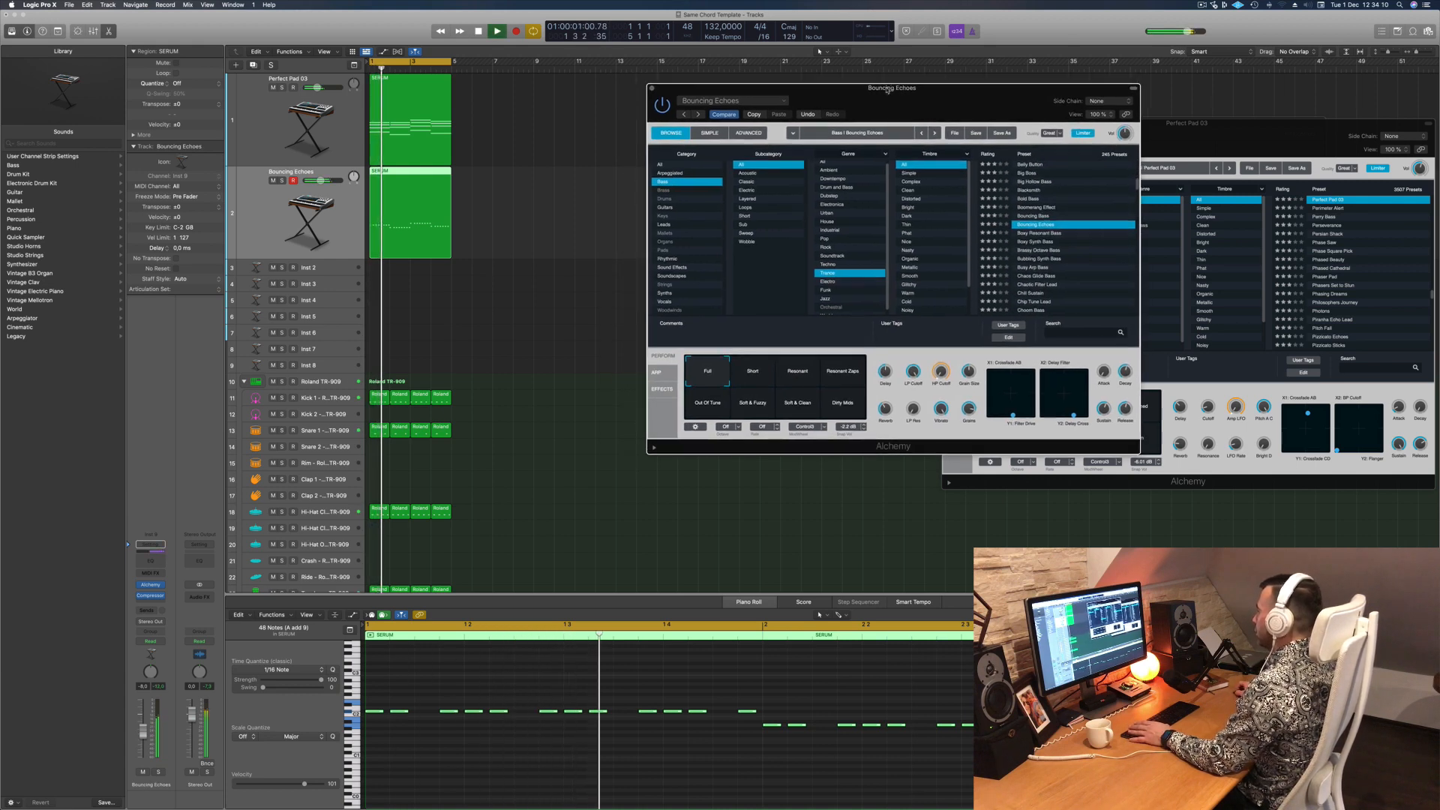
# Step: Audition Trance bass presets including Boxy Resonant Bass, Brassy Octave Bass, Busy Arp Bass and Chaos Glide Bass
pyautogui.click(1021, 236)
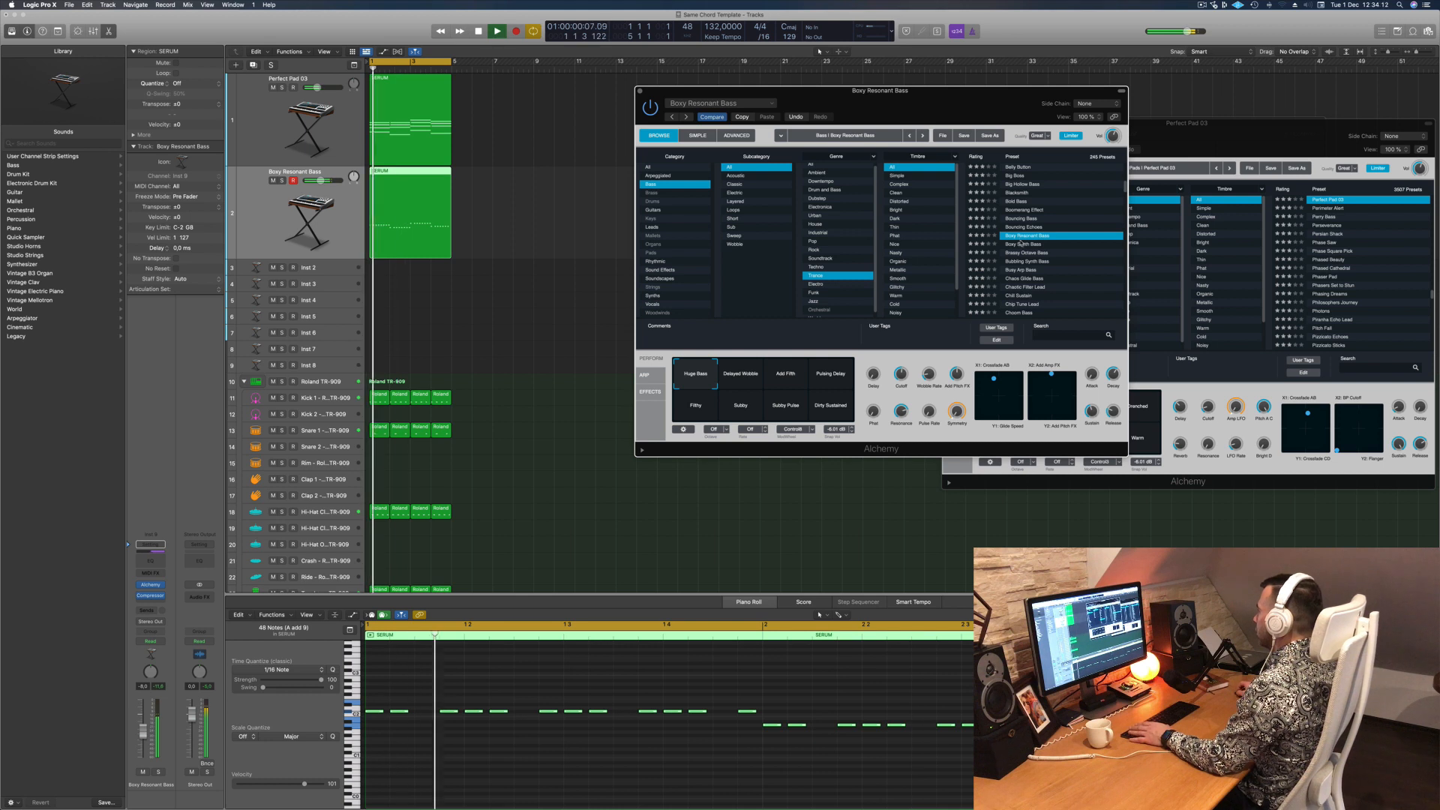
pyautogui.scroll(-2, 1022, 243)
pyautogui.click(1037, 237)
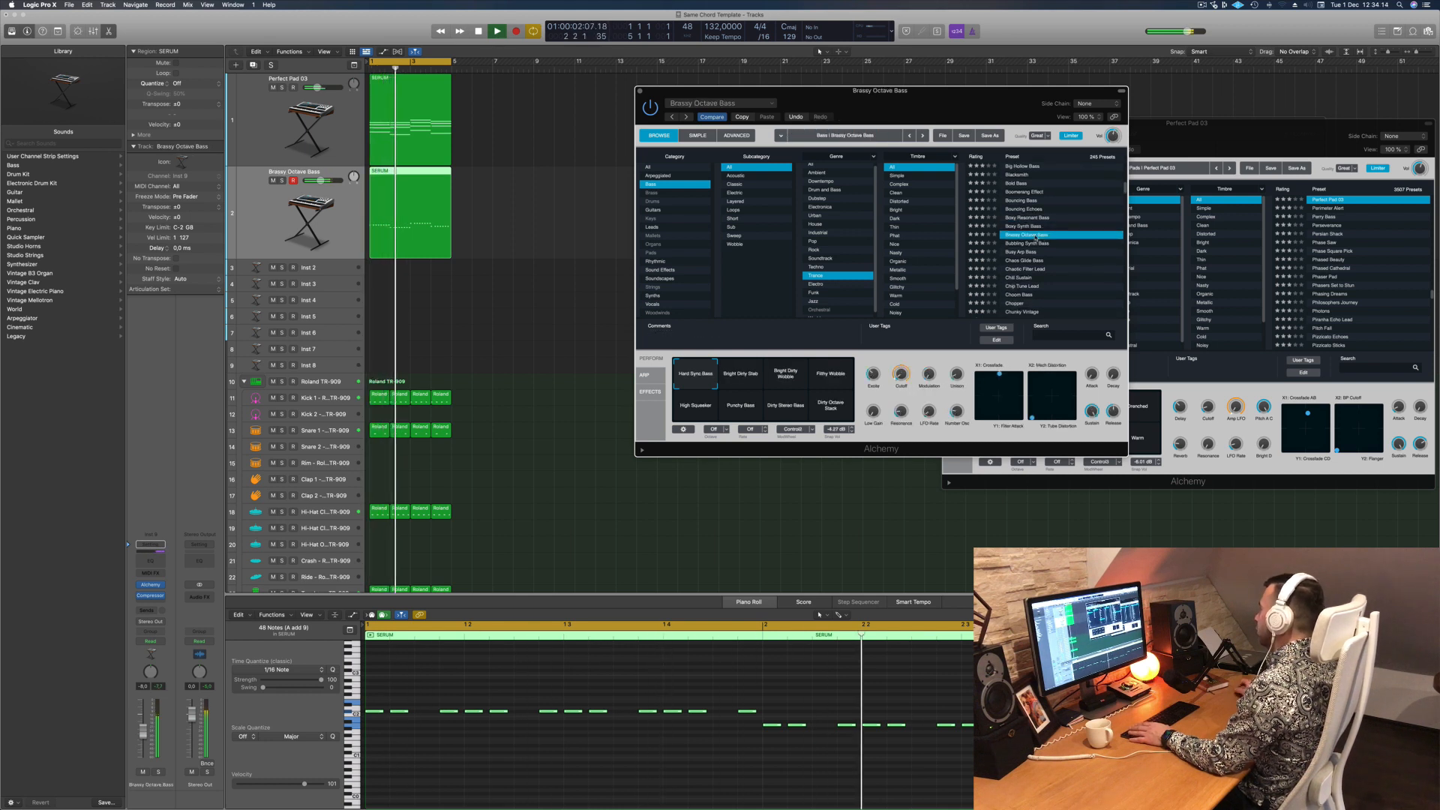
pyautogui.click(1029, 243)
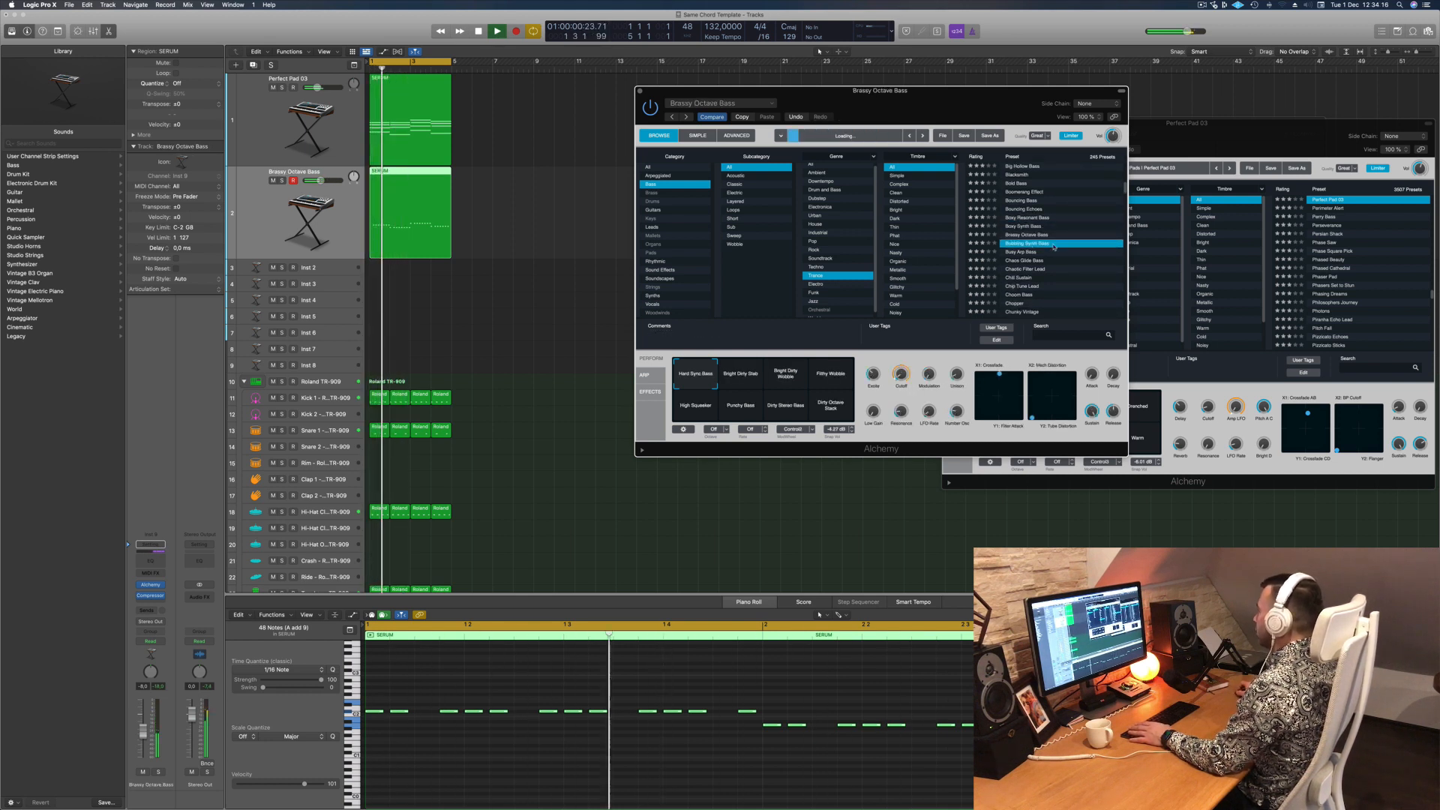
pyautogui.click(1025, 253)
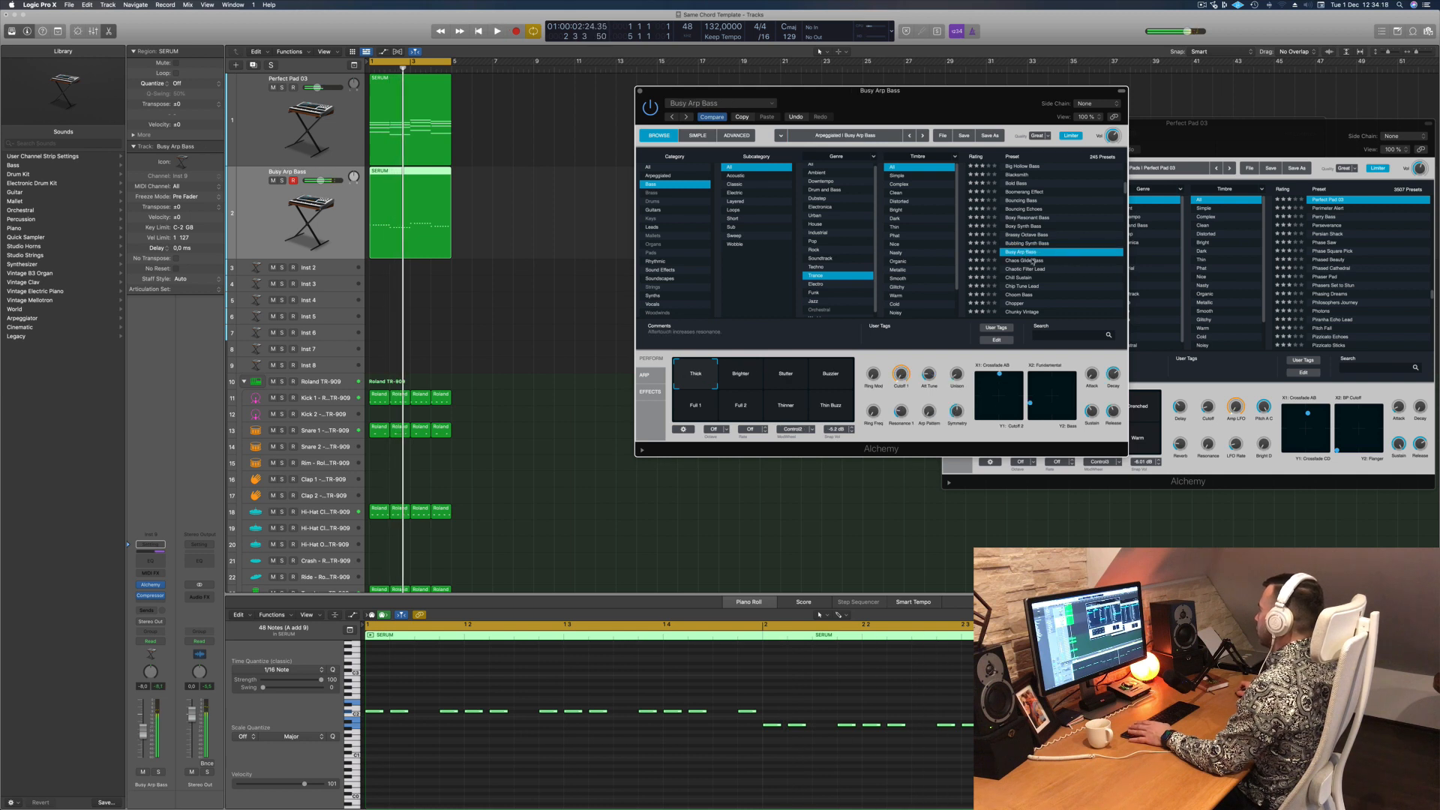
pyautogui.click(1034, 260)
pyautogui.press('space')
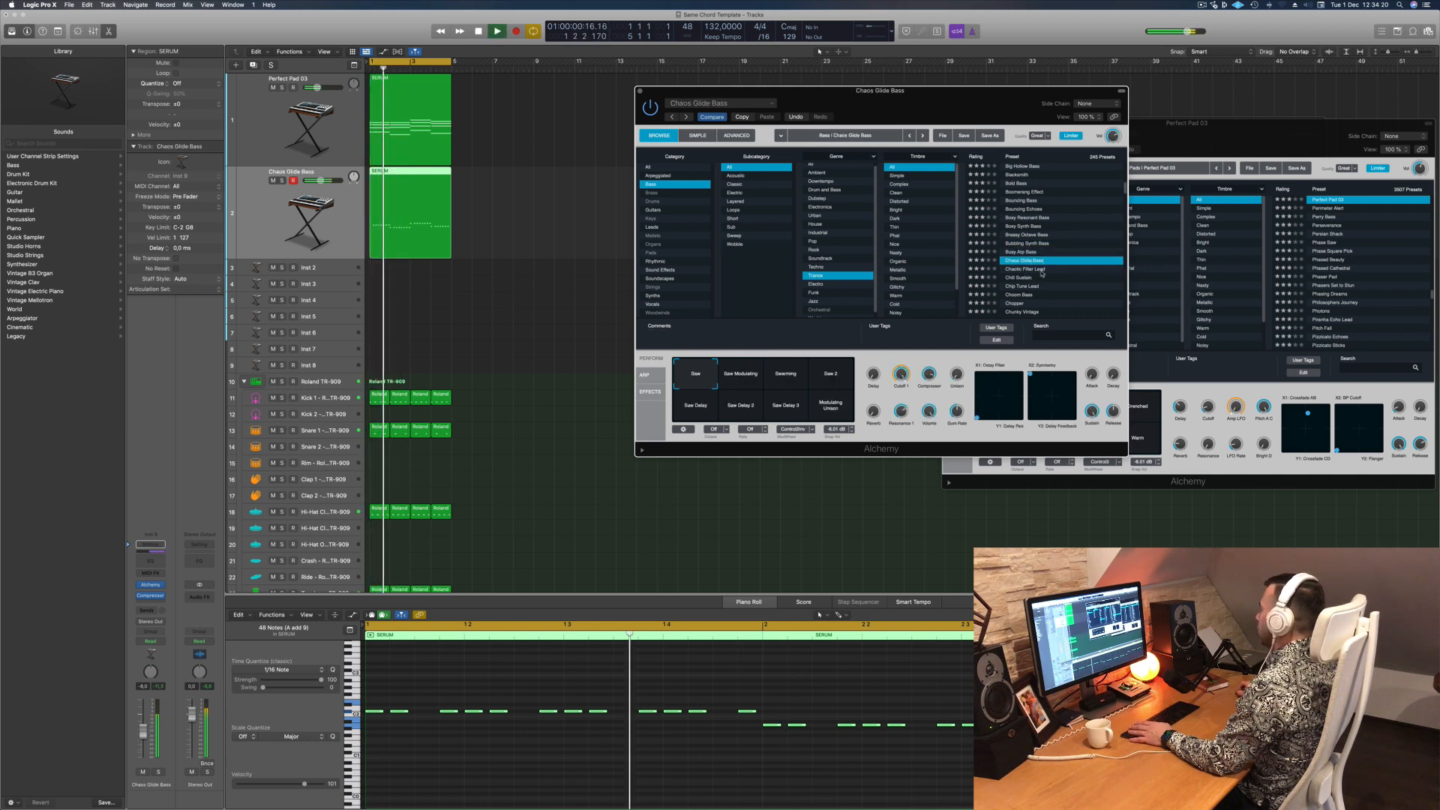
# Step: Audition the Trance bass presets Chill Sustain, Choom Bass and Classic Acid Patterns
pyautogui.click(1044, 277)
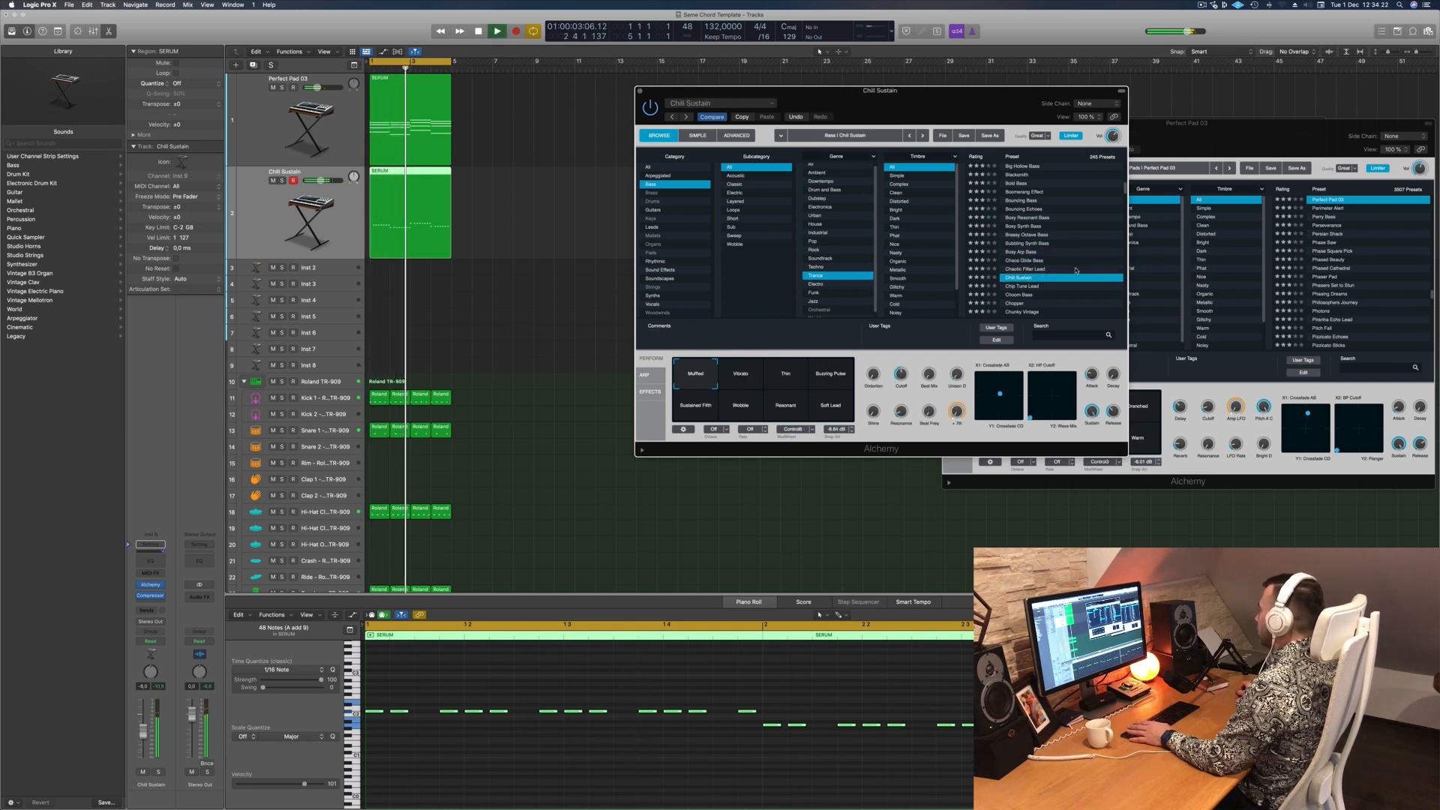
pyautogui.scroll(-1, 1048, 276)
pyautogui.click(1026, 287)
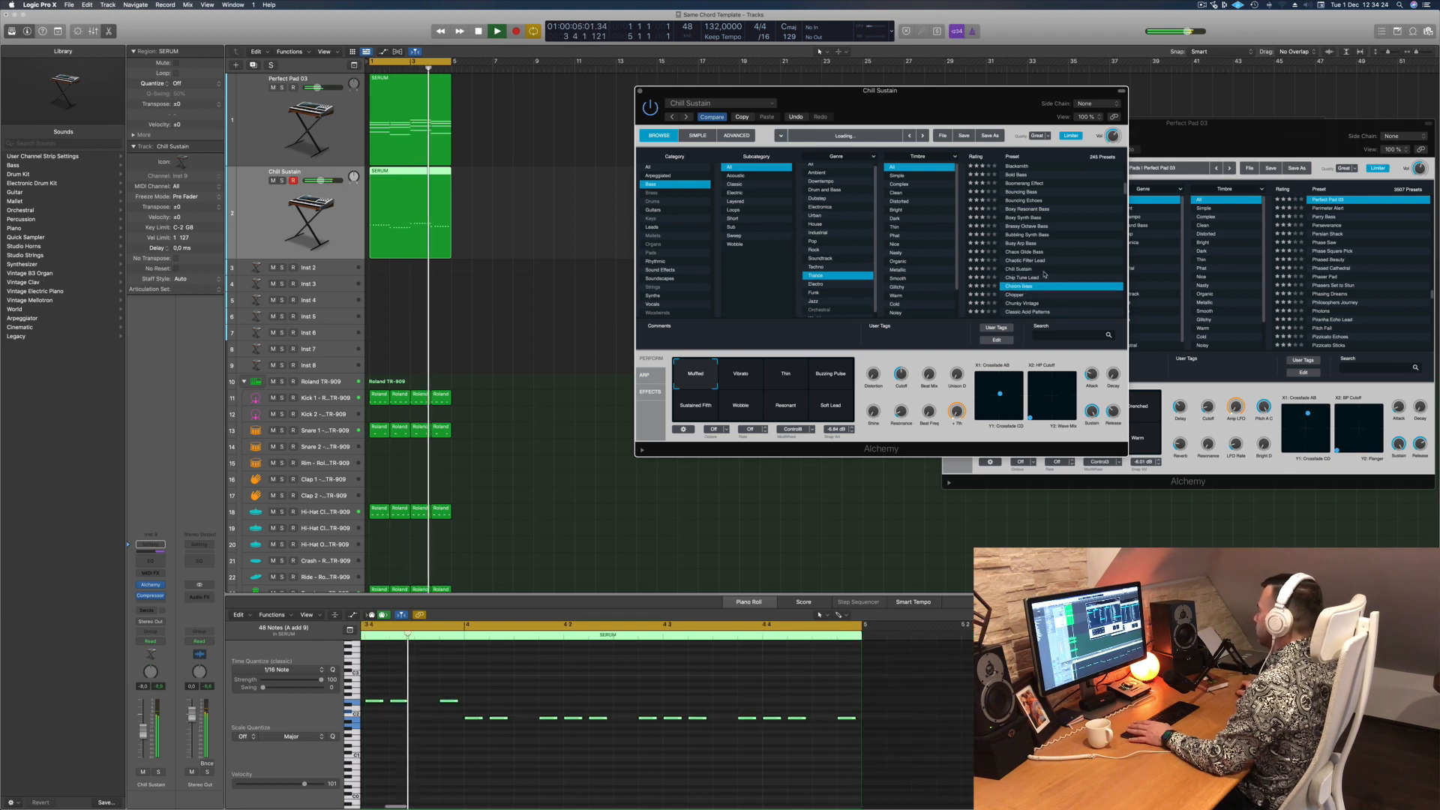
pyautogui.scroll(-5, 1070, 261)
pyautogui.scroll(-1, 1070, 262)
pyautogui.click(1058, 256)
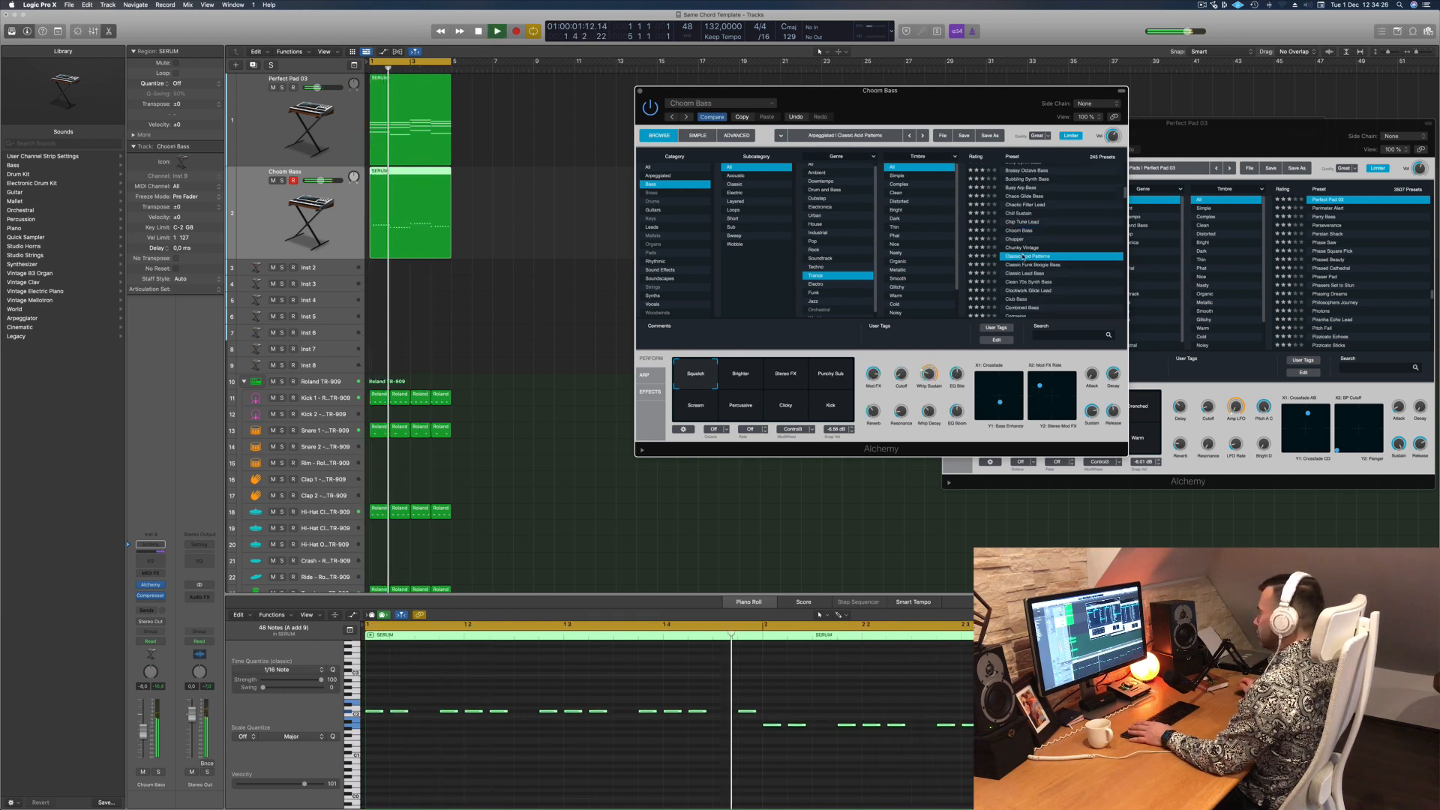
# Step: Audition Classic Funk Boogie Bass and Classic Lead Bass, and load Clean 70s Synth Bass with its Fat snapshot
pyautogui.moveTo(984, 106); pyautogui.dragTo(1004, 93)
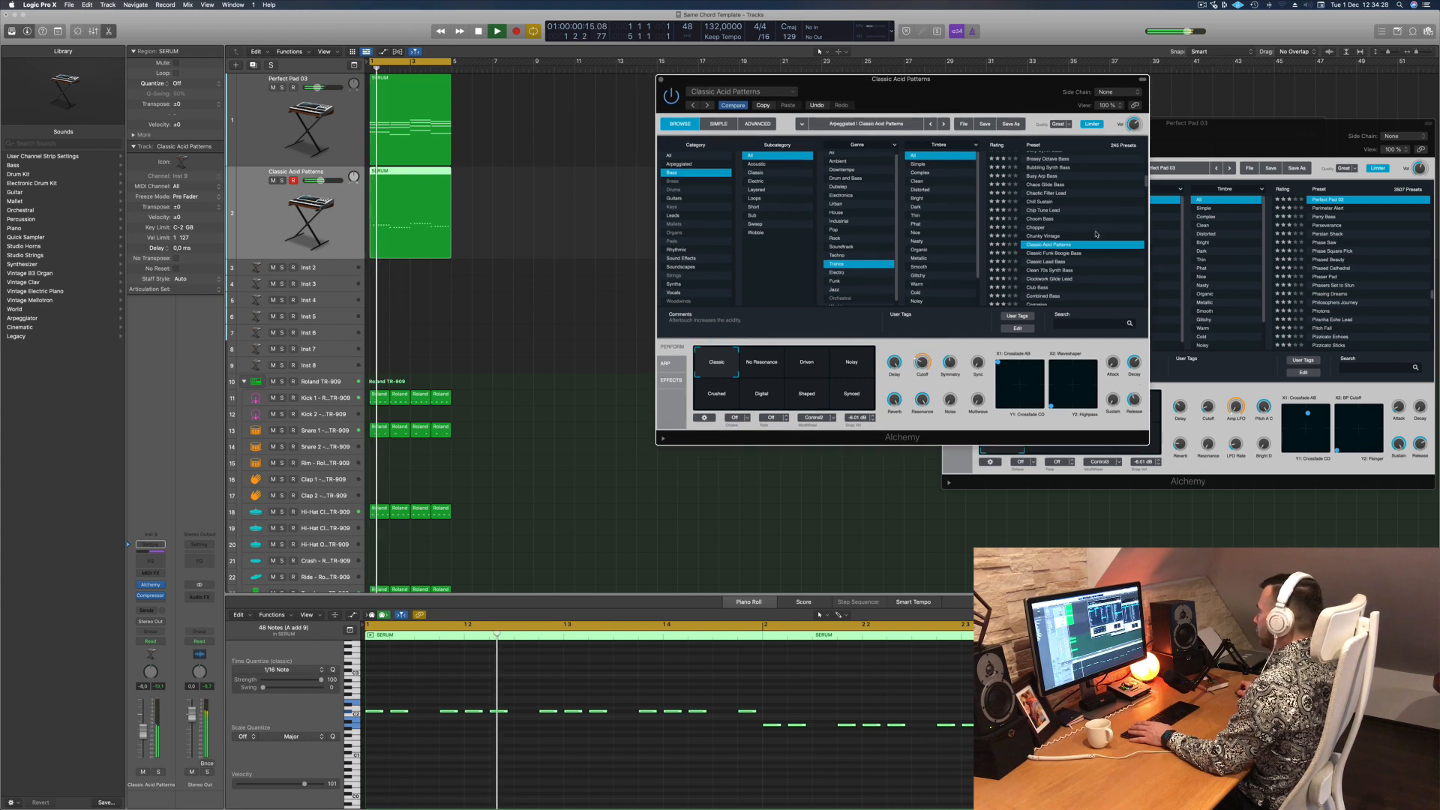
pyautogui.click(1050, 254)
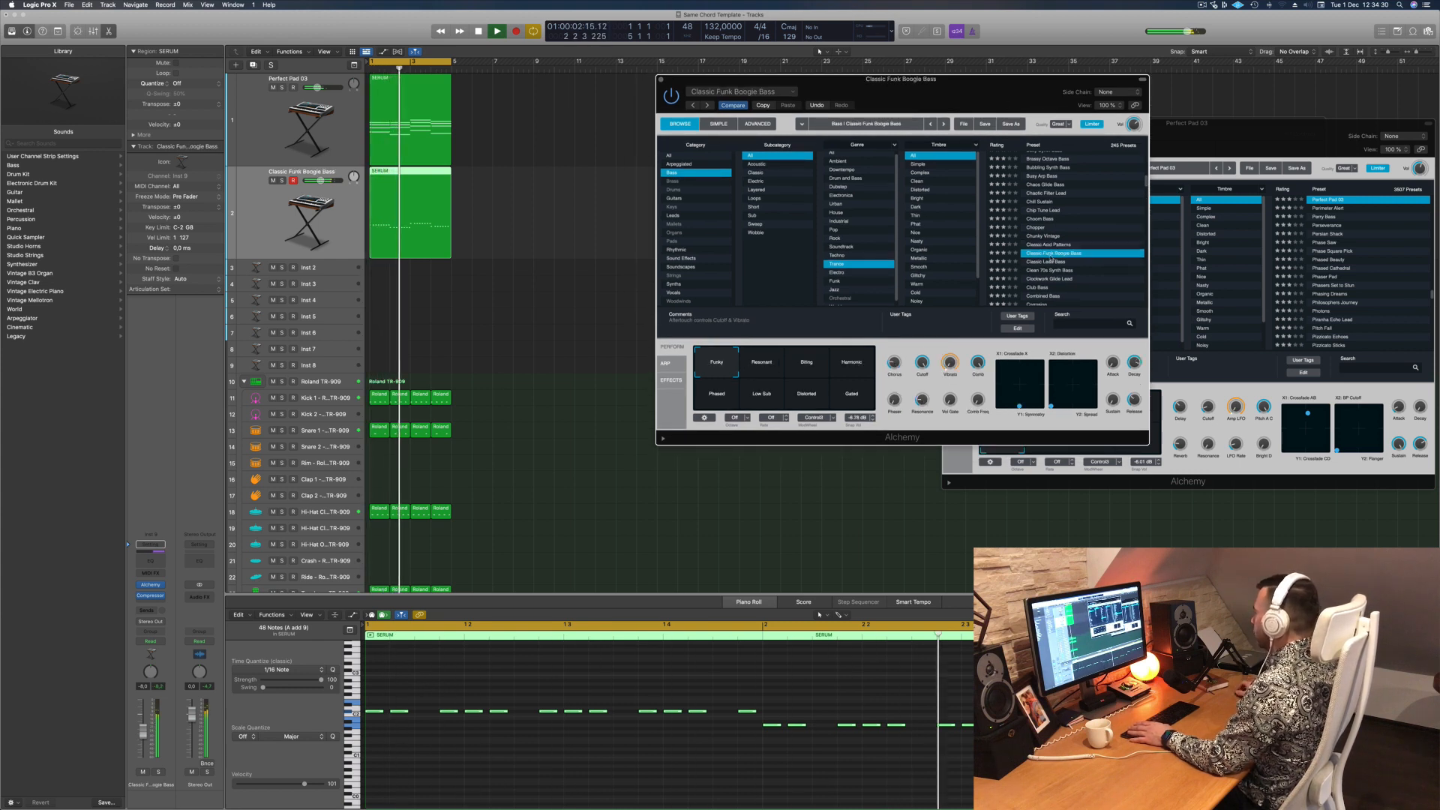
pyautogui.click(1043, 262)
pyautogui.click(1046, 270)
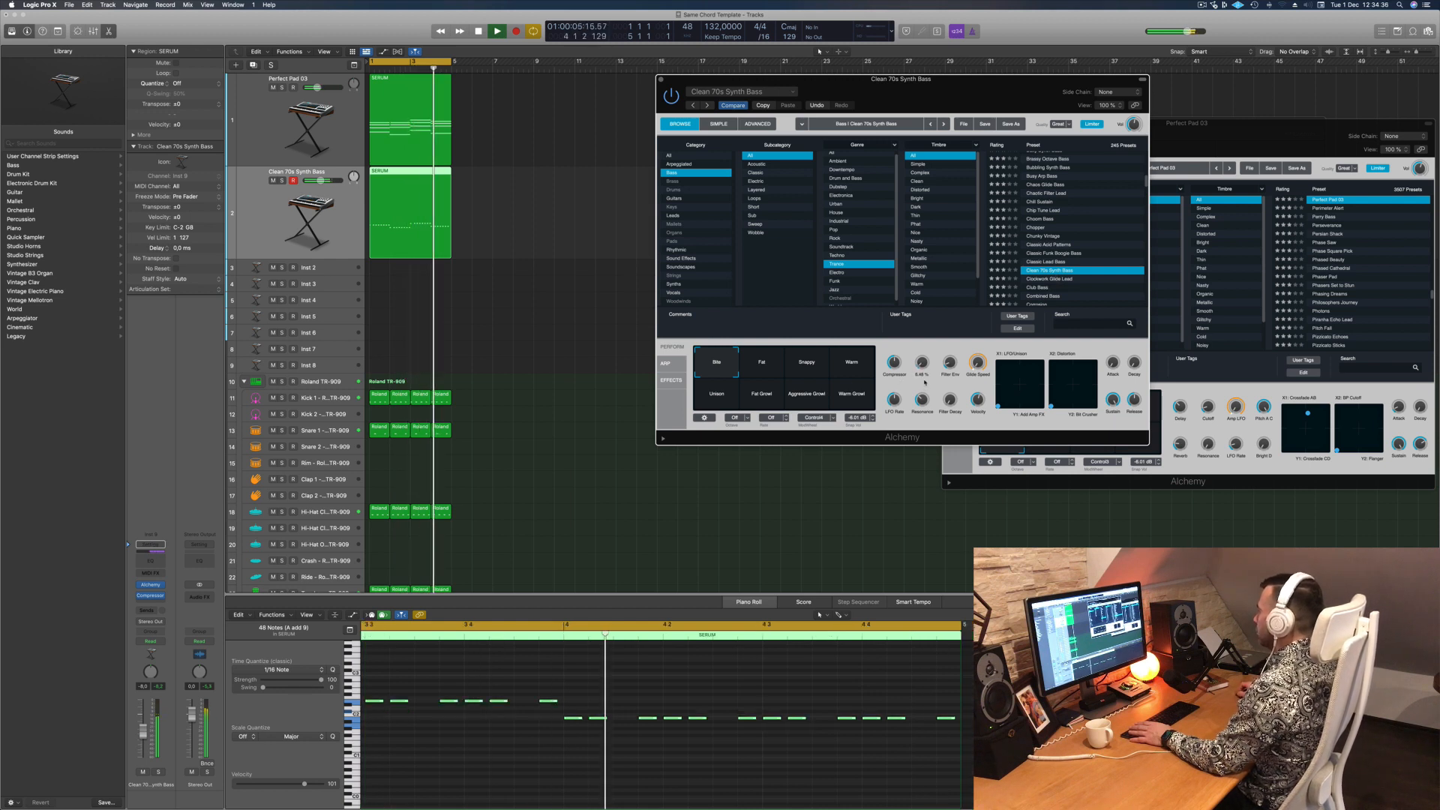
pyautogui.click(760, 360)
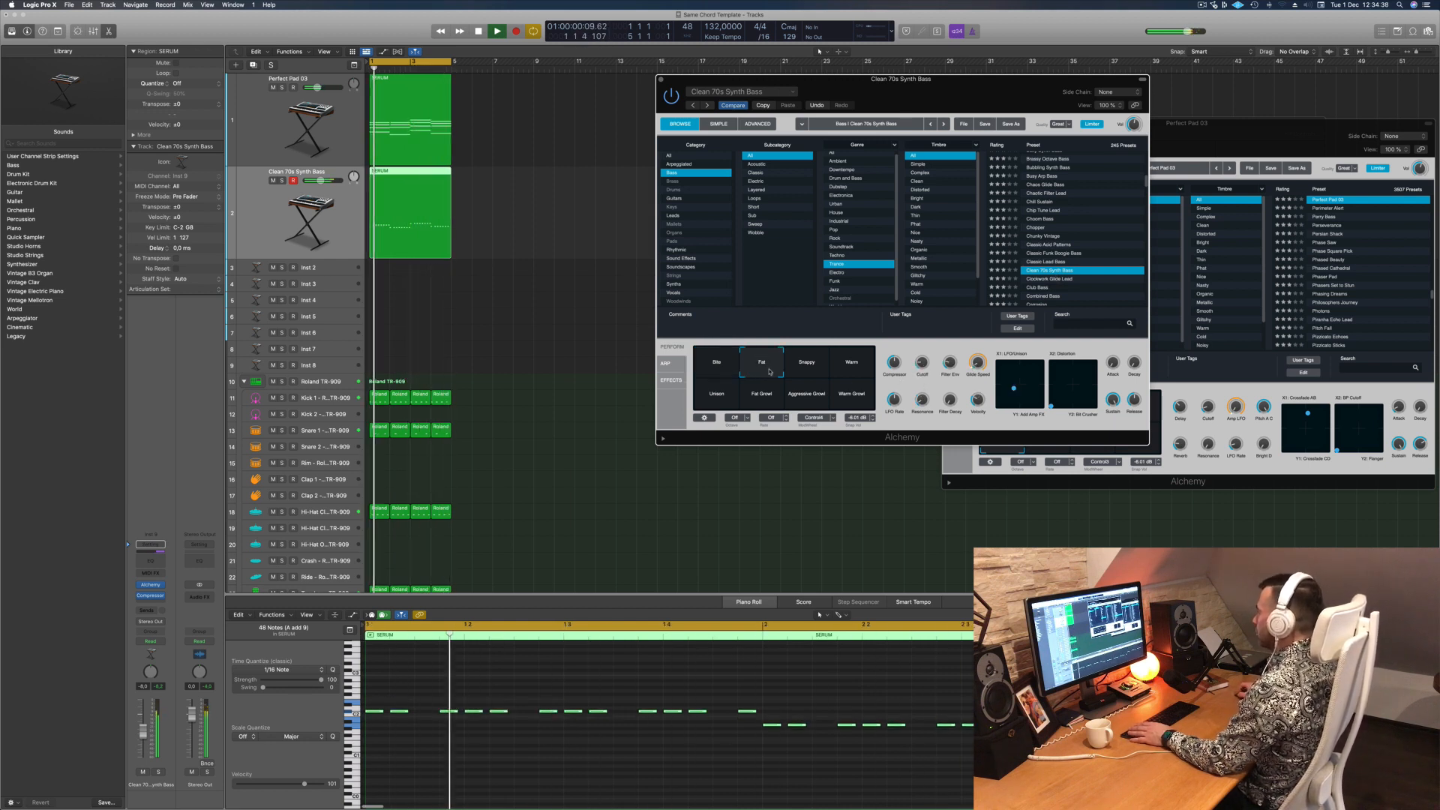
# Step: Transpose all notes of the bass region down one octave
pyautogui.moveTo(1019, 88); pyautogui.dragTo(981, 66)
pyautogui.click(718, 774)
pyautogui.press('super+a')
pyautogui.hotkey('alt', 'shift', 'Down')
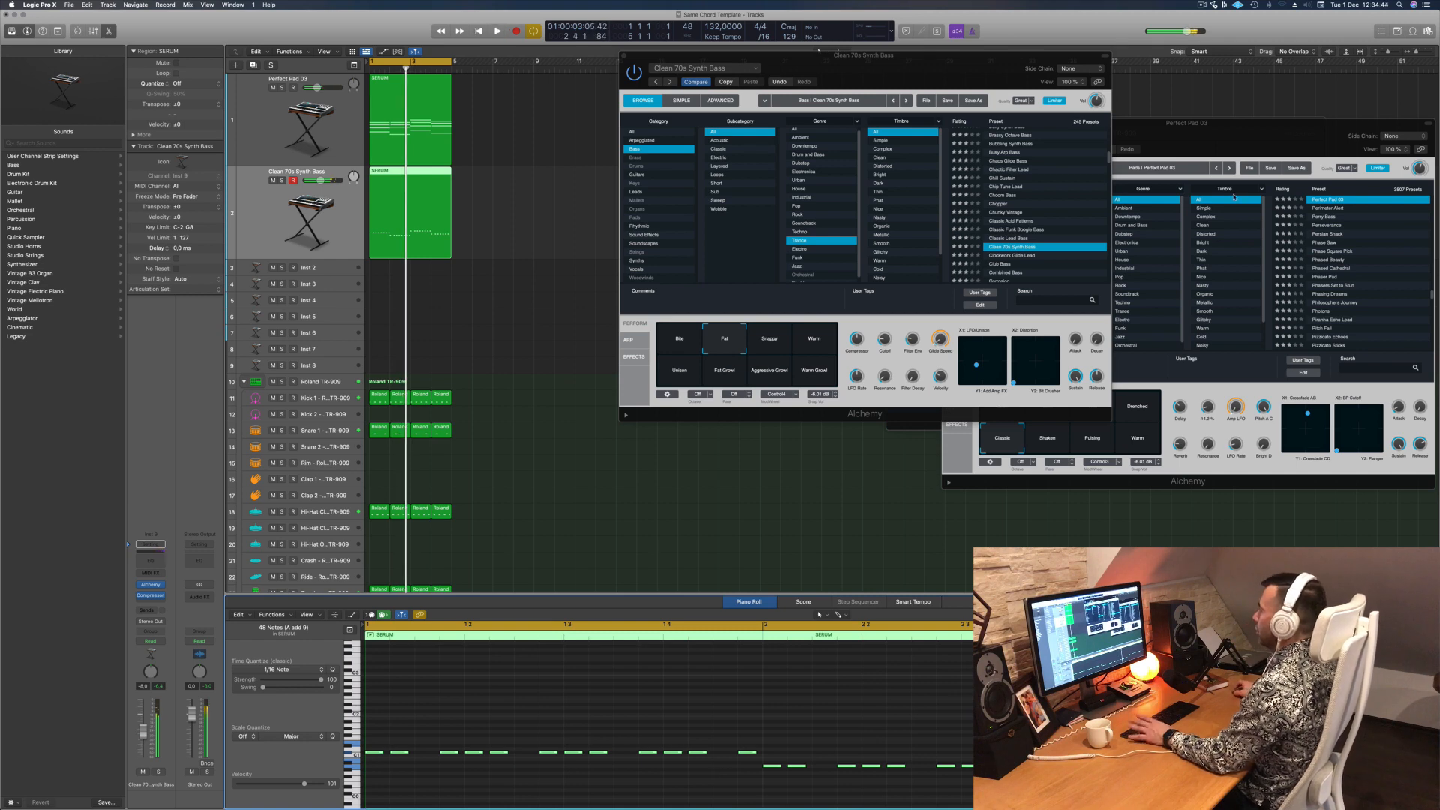
# Step: Adjust the Cutoff of the Clean 70s Synth Bass sound while the loop plays
pyautogui.moveTo(879, 80); pyautogui.dragTo(955, 84)
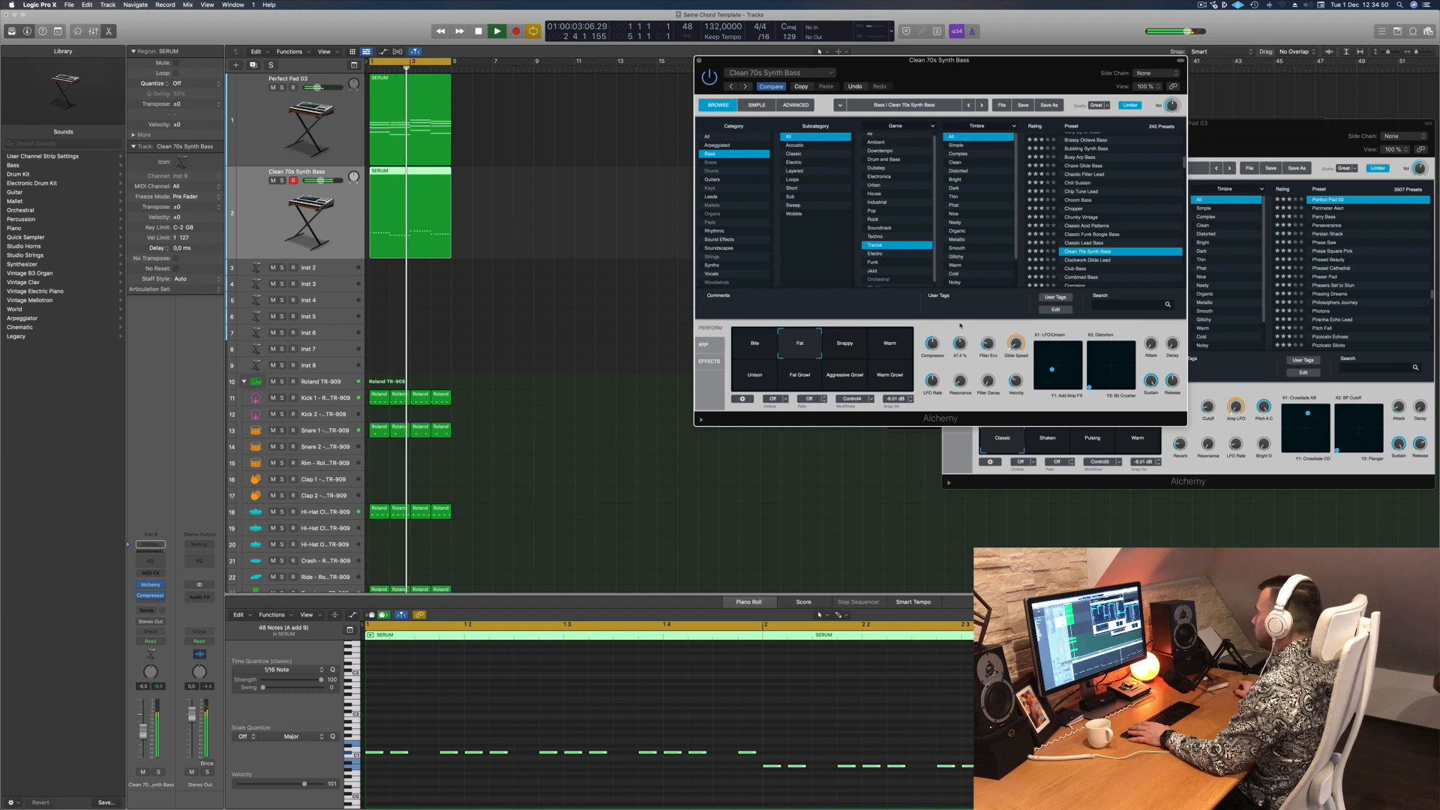
pyautogui.moveTo(958, 347); pyautogui.dragTo(958, 344)
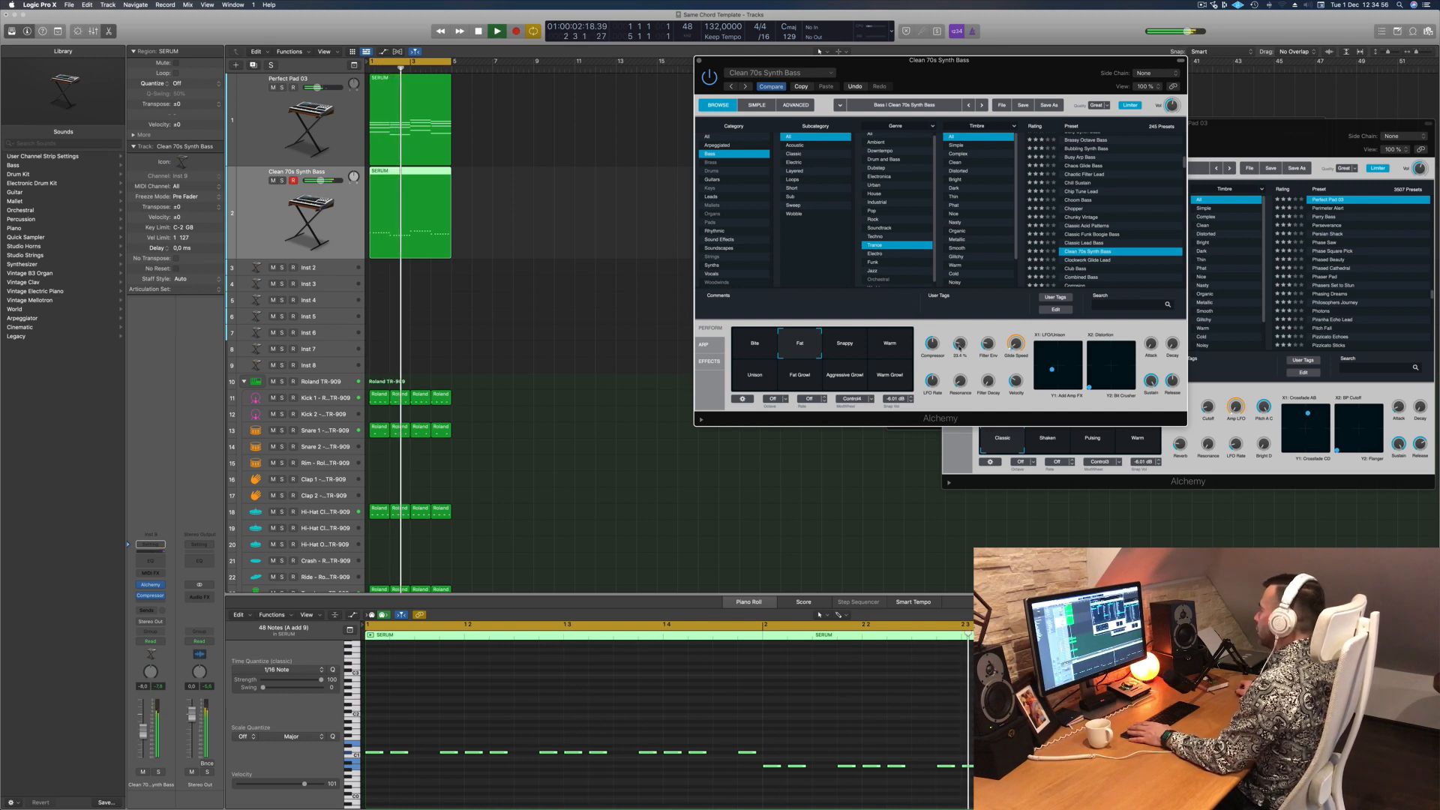
# Step: Add a send from the Clean 70s Synth Bass track to Bus 11
pyautogui.click(321, 223)
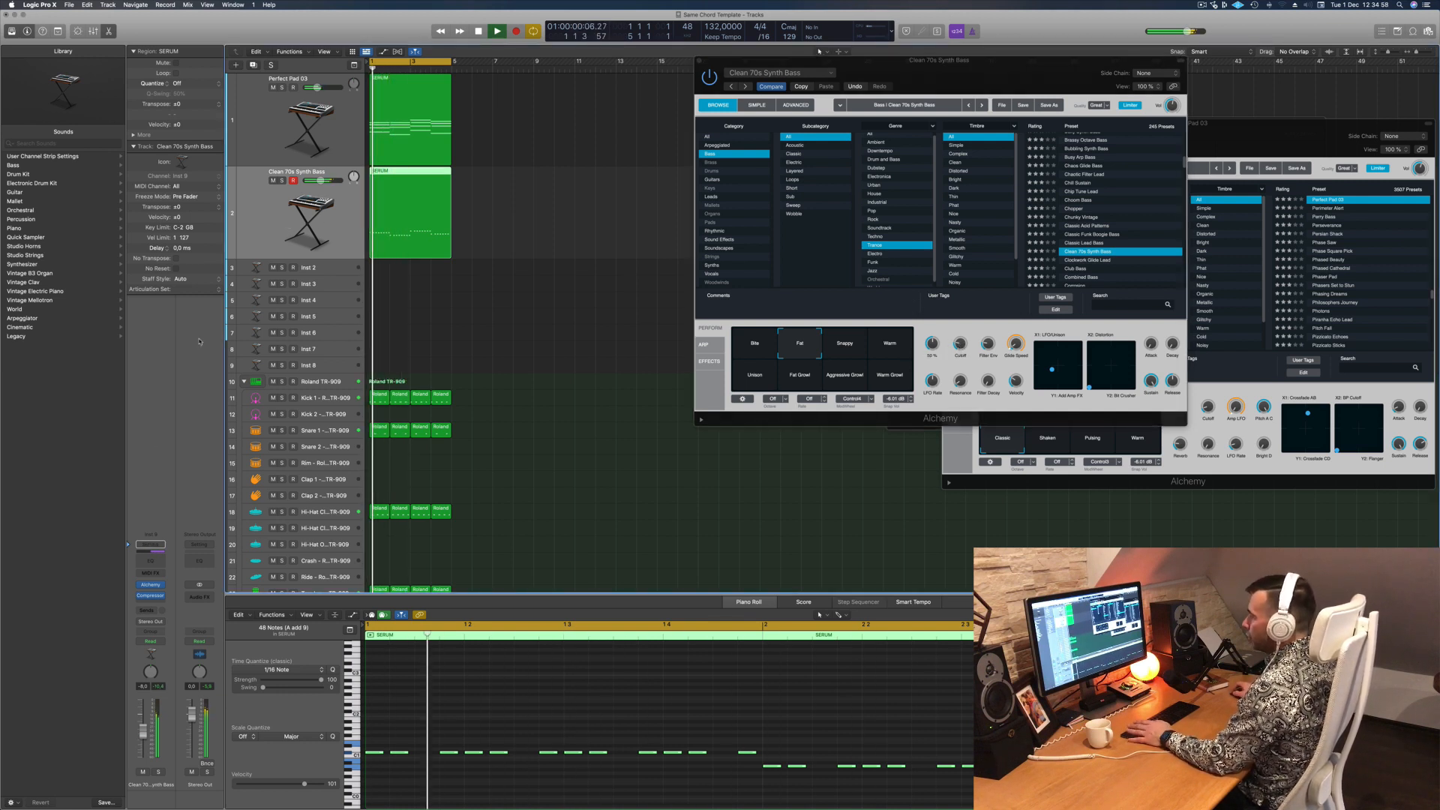
pyautogui.click(143, 611)
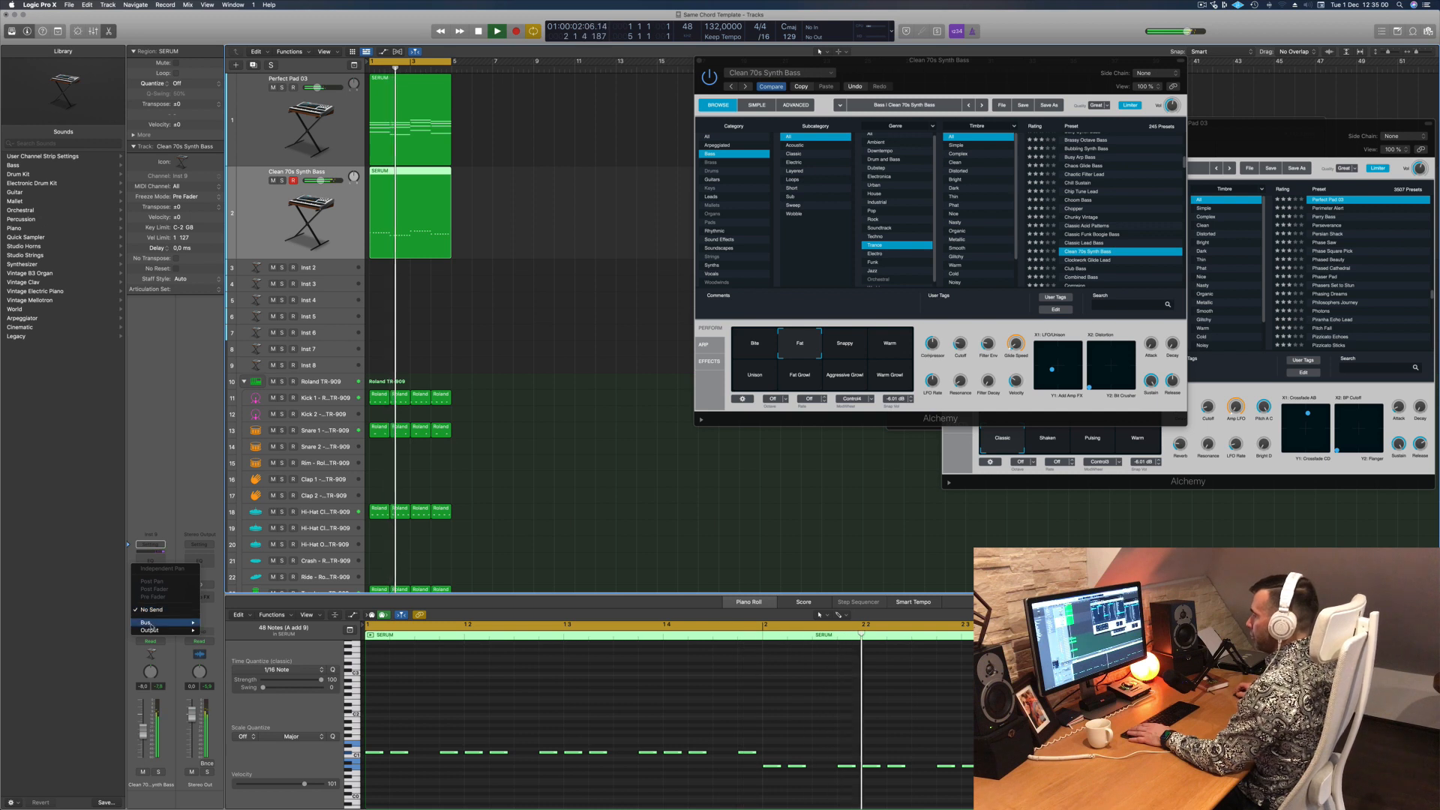
pyautogui.moveTo(148, 623)
pyautogui.click(164, 387)
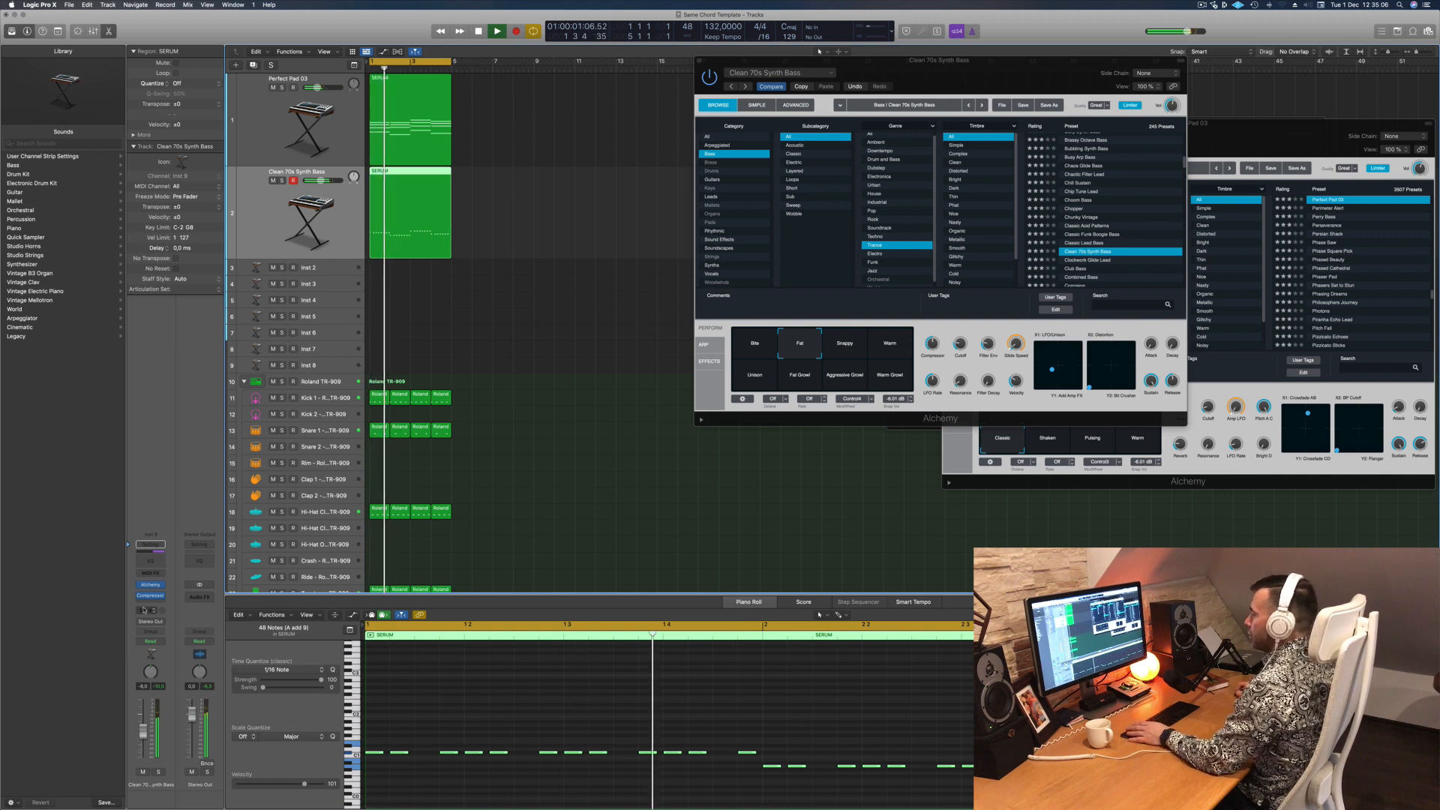
pyautogui.click(144, 609)
pyautogui.moveTo(161, 623)
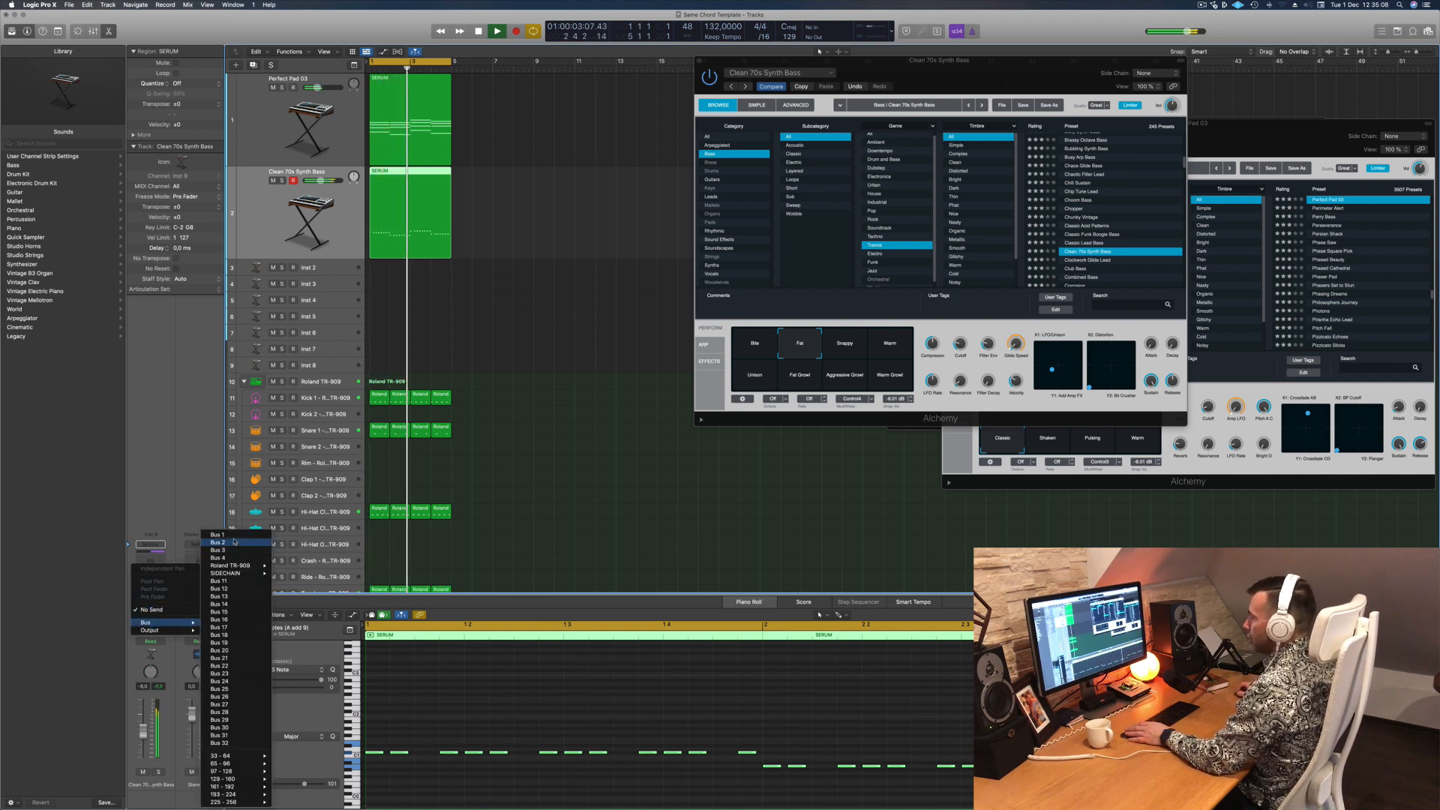
pyautogui.click(233, 582)
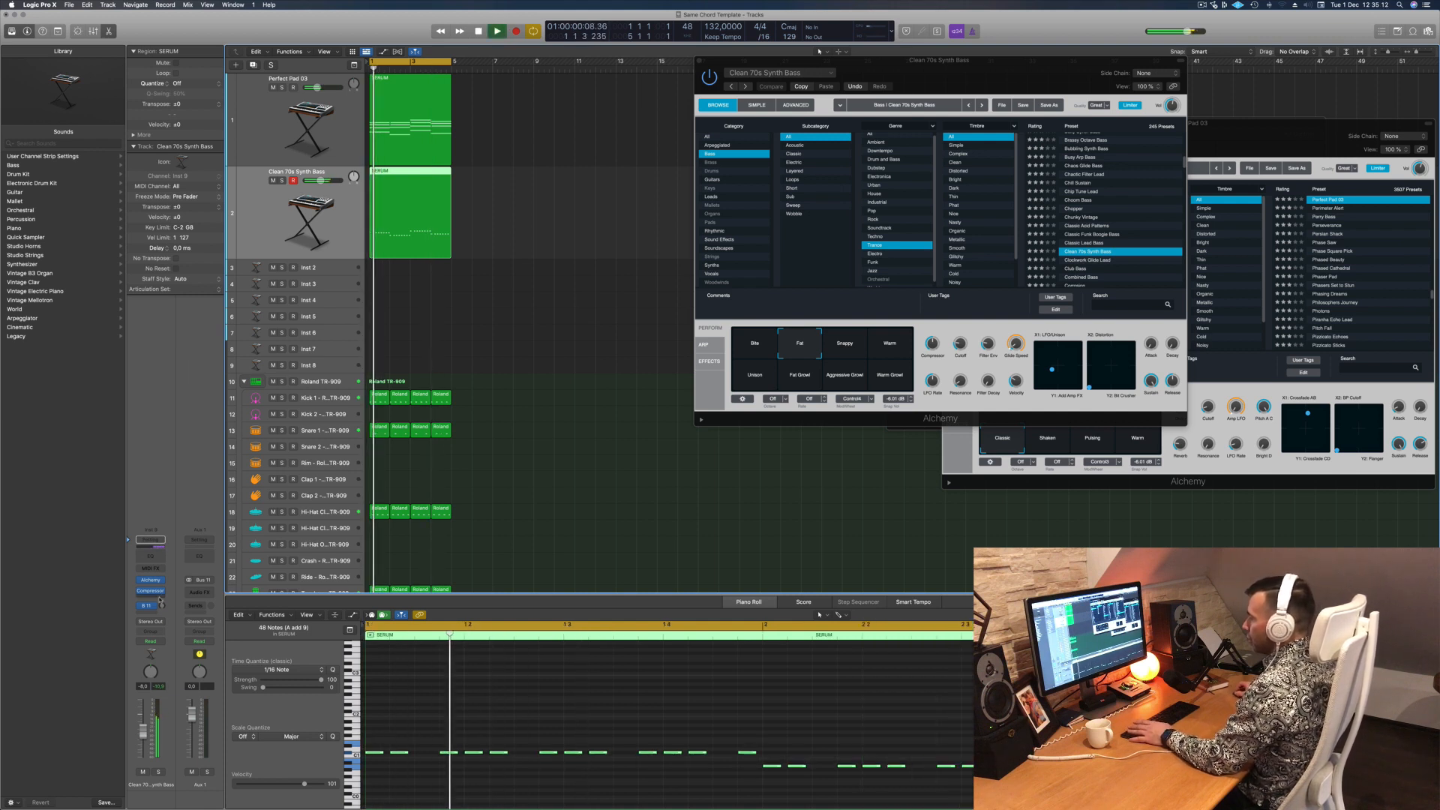
# Step: Insert a Tape Delay on Aux 1 with 100% Wet output and adjust the Clean 70s Synth Bass send level feeding it
pyautogui.click(204, 592)
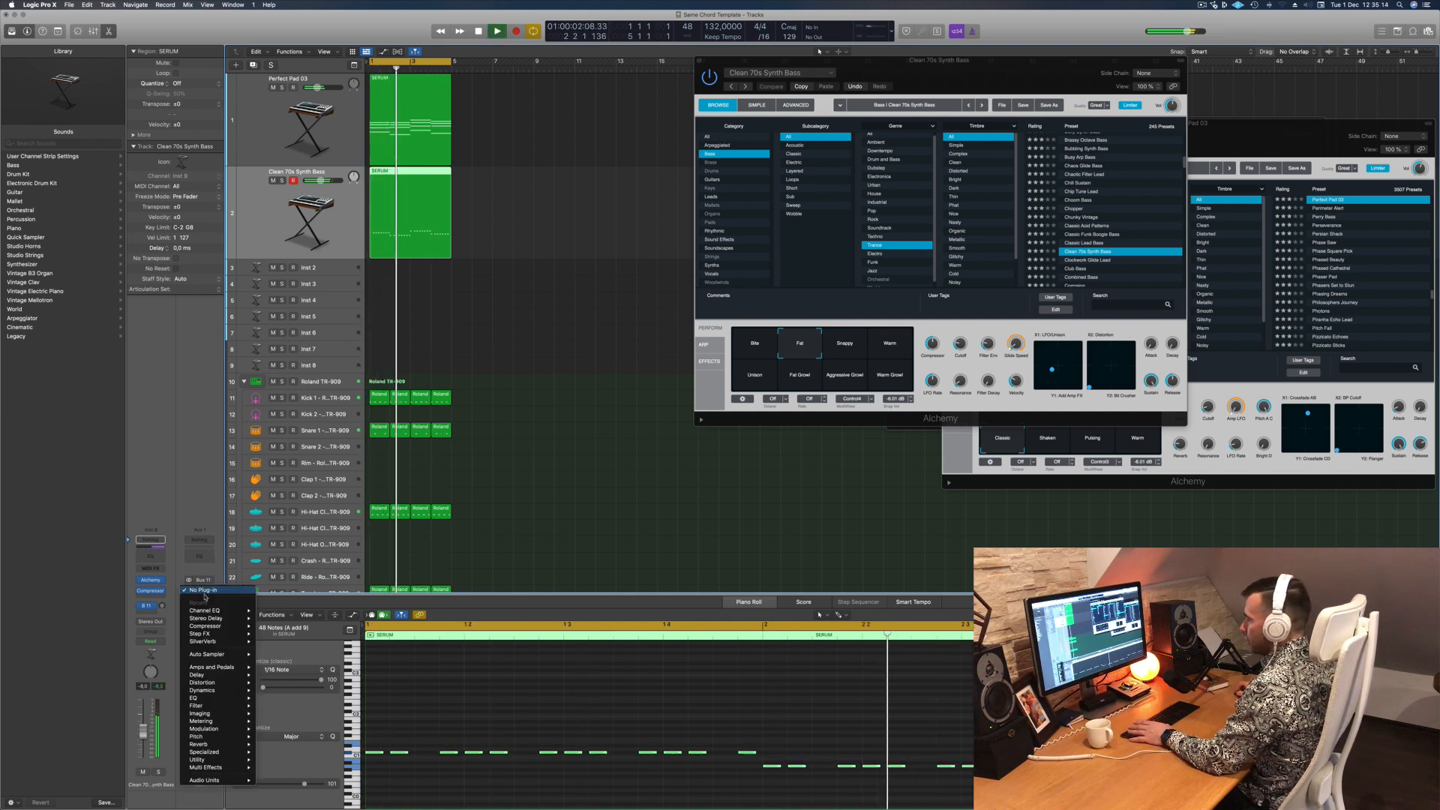
pyautogui.moveTo(232, 678)
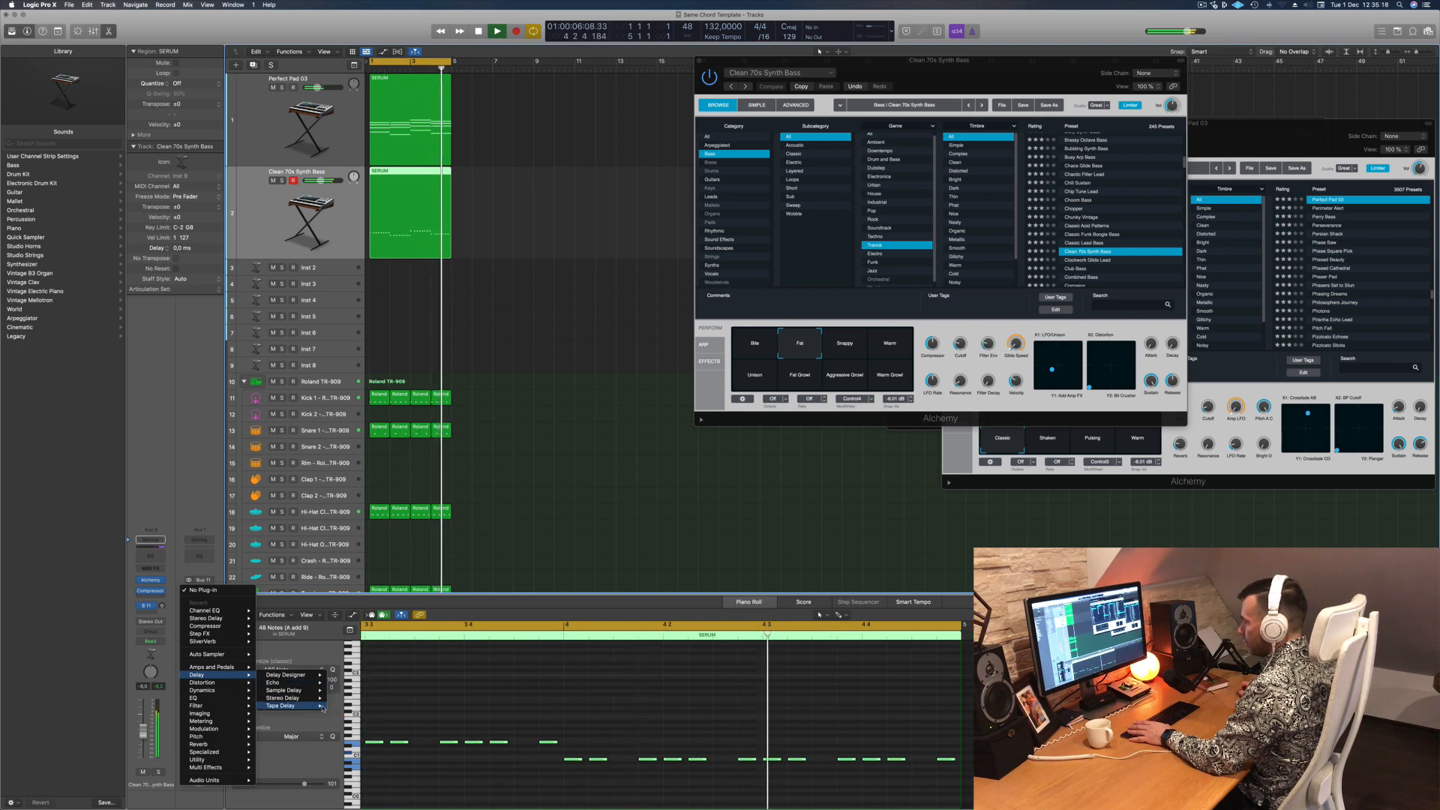
pyautogui.click(345, 705)
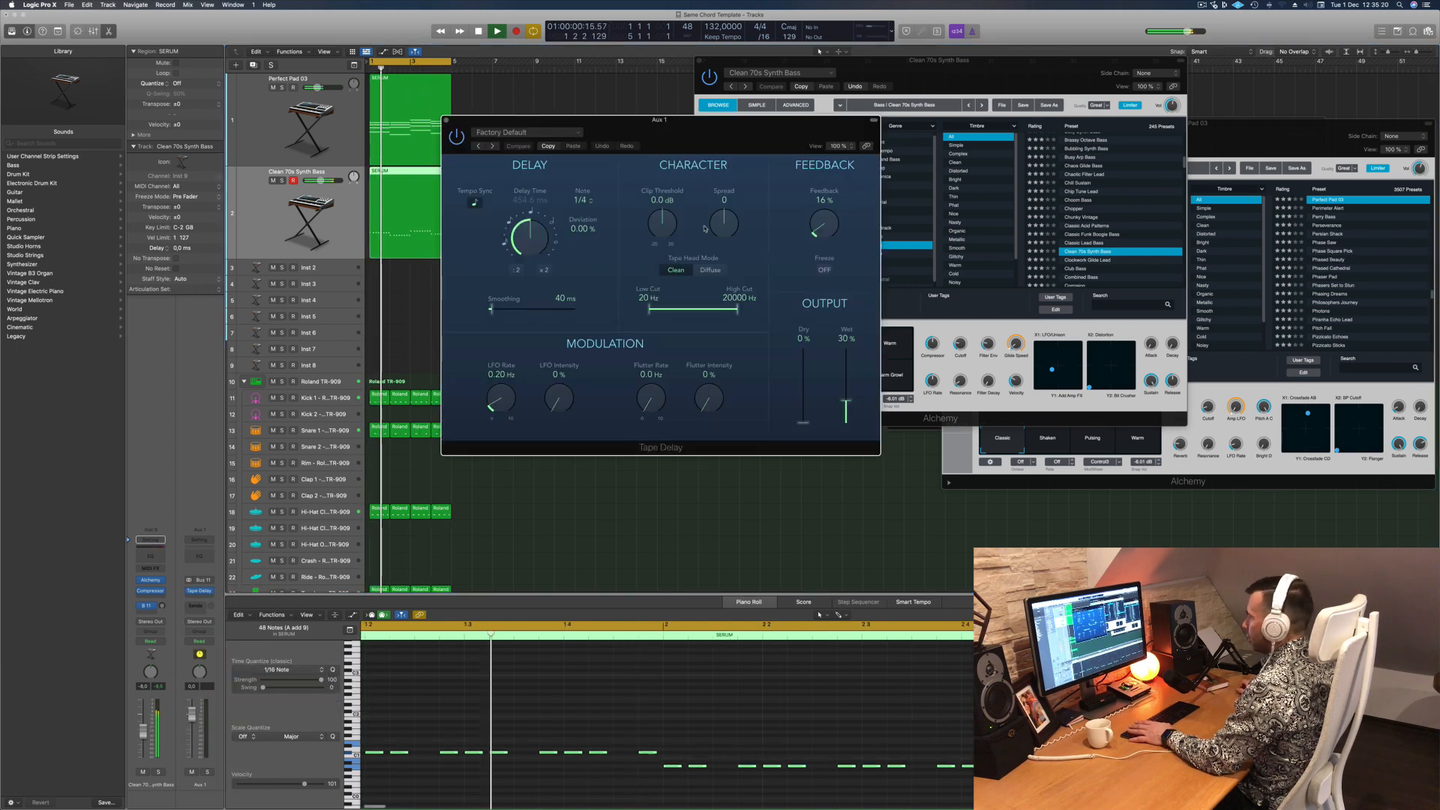
pyautogui.moveTo(846, 398); pyautogui.dragTo(845, 286)
pyautogui.press('space')
pyautogui.moveTo(698, 122); pyautogui.dragTo(876, 145)
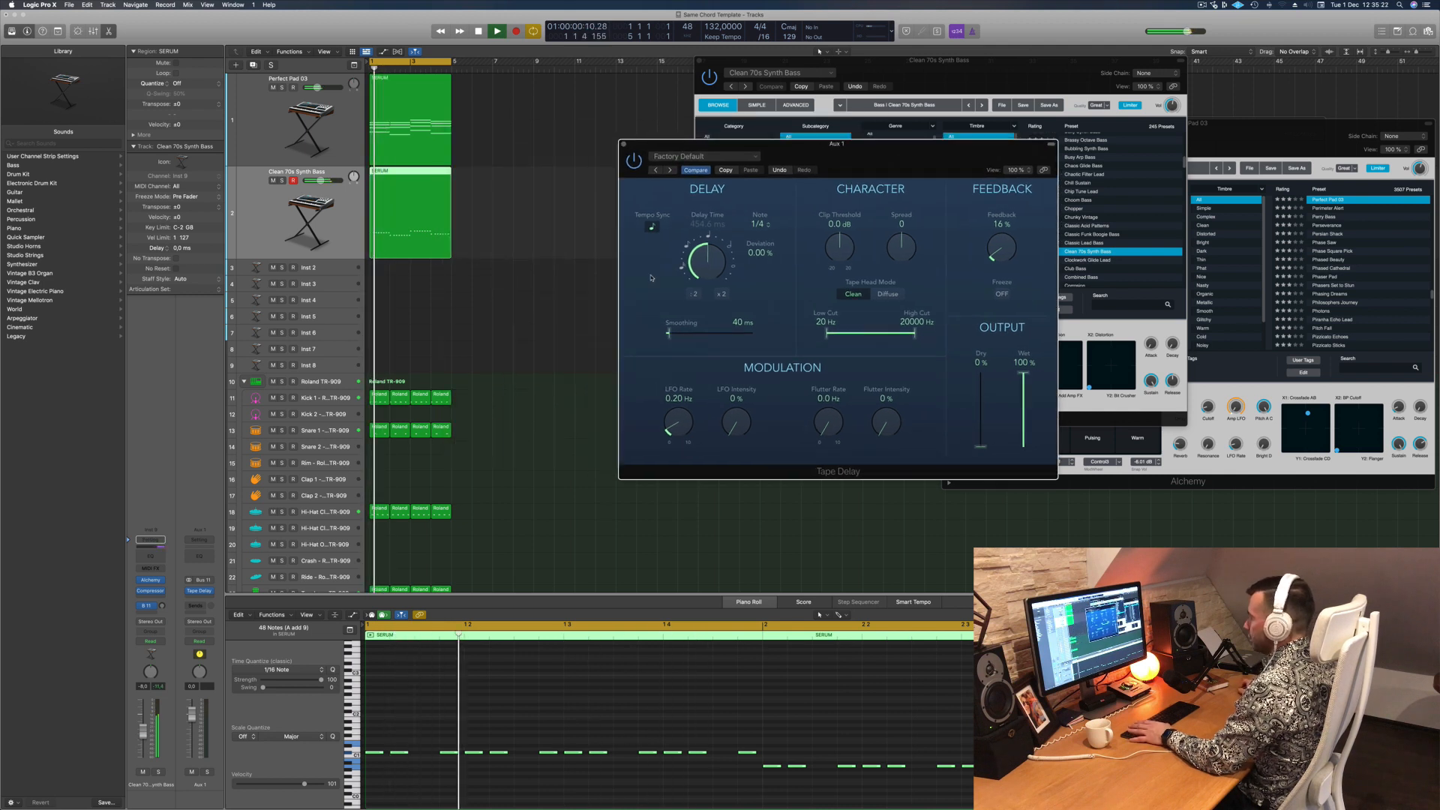
pyautogui.click(162, 606)
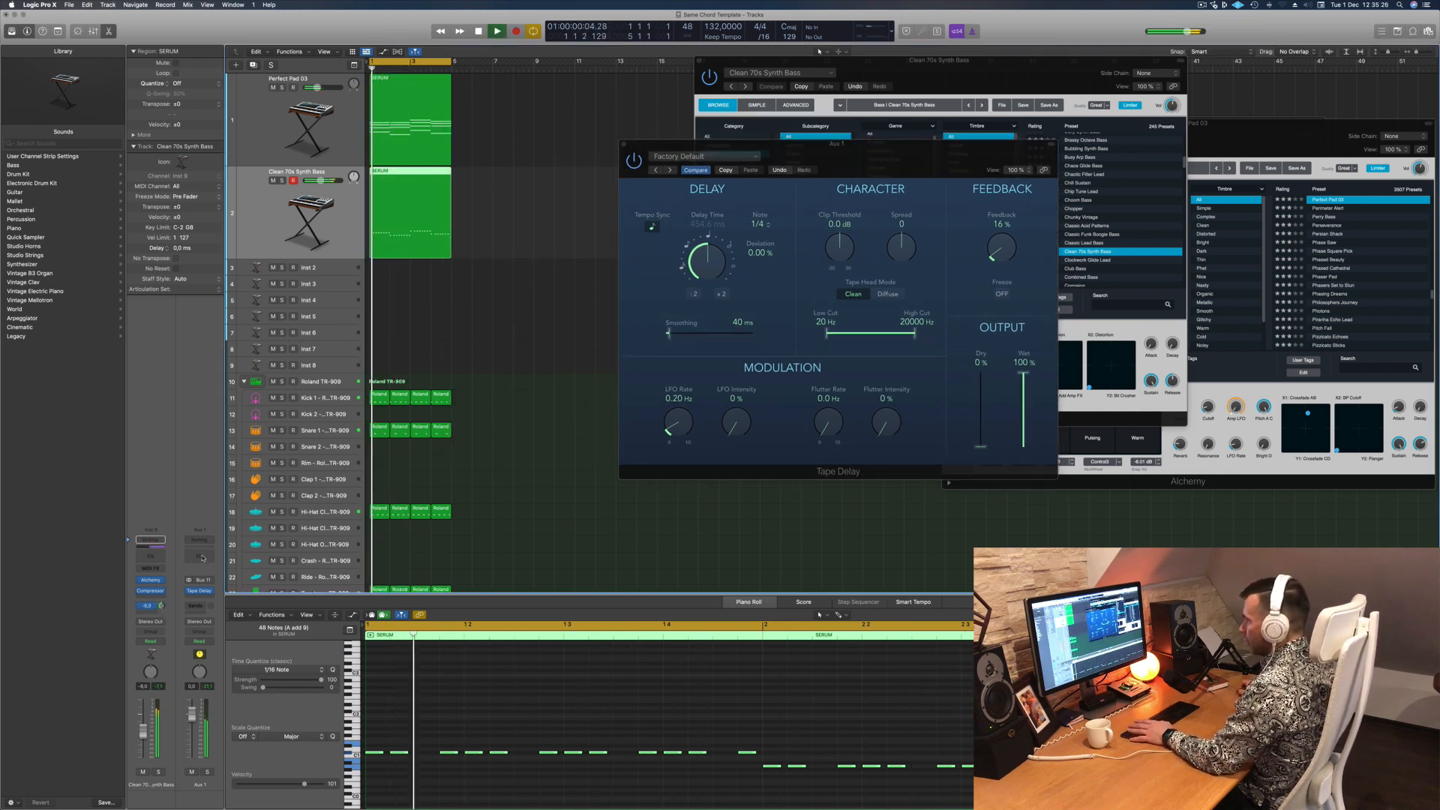
# Step: Add a Channel EQ to Aux 1 and cut the delay's lows below about 326 Hz
pyautogui.click(201, 557)
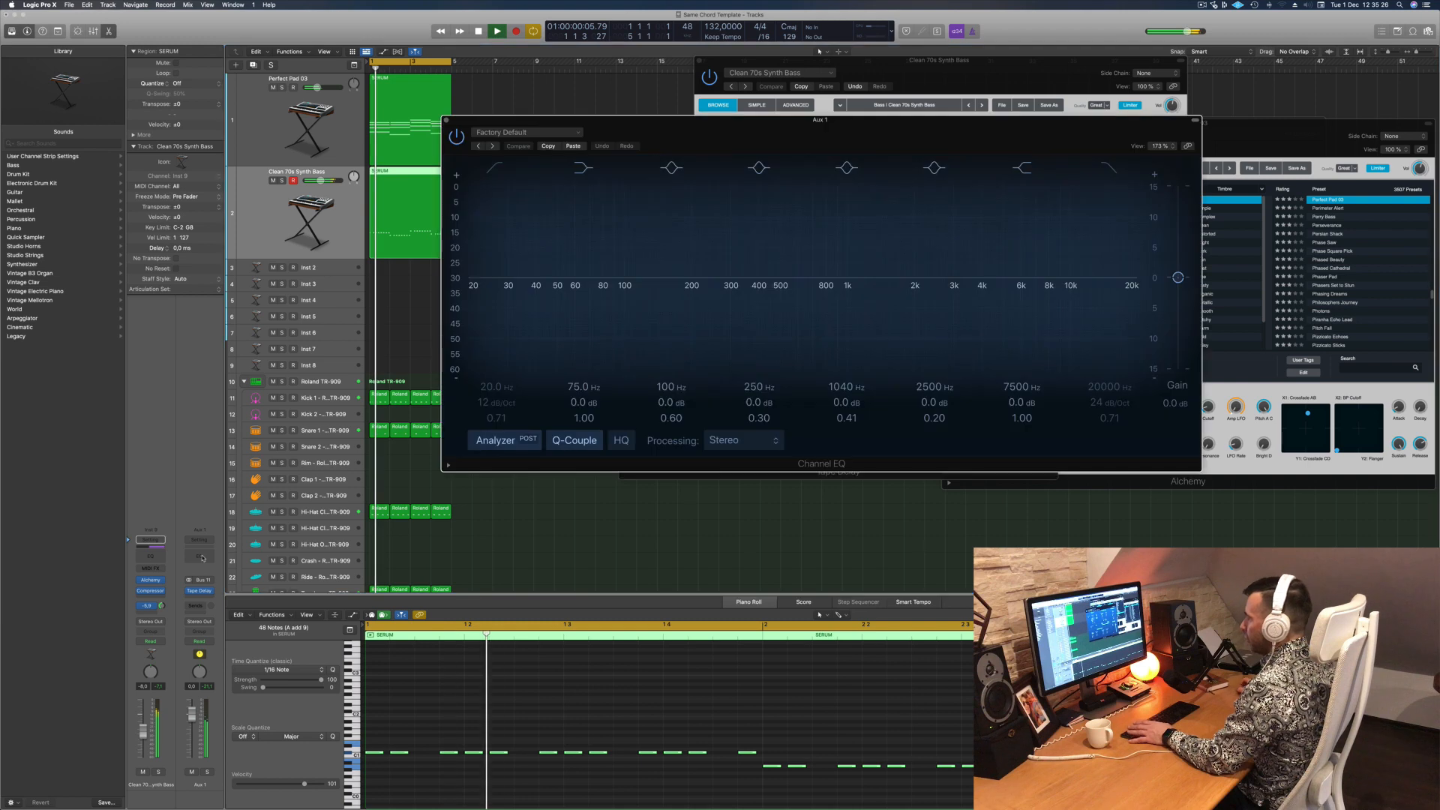
pyautogui.click(501, 177)
pyautogui.moveTo(510, 225); pyautogui.dragTo(727, 221)
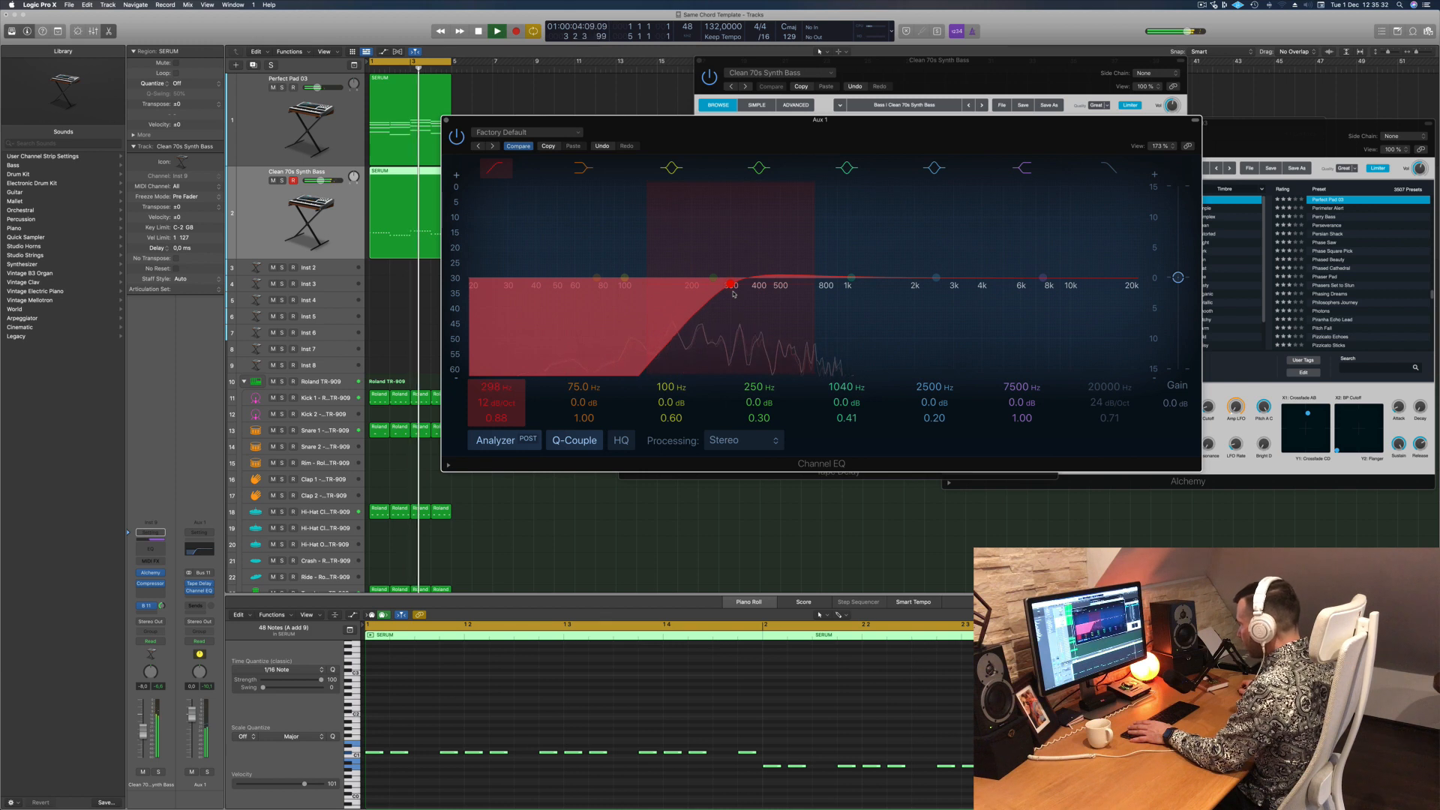
pyautogui.moveTo(690, 309); pyautogui.dragTo(700, 309)
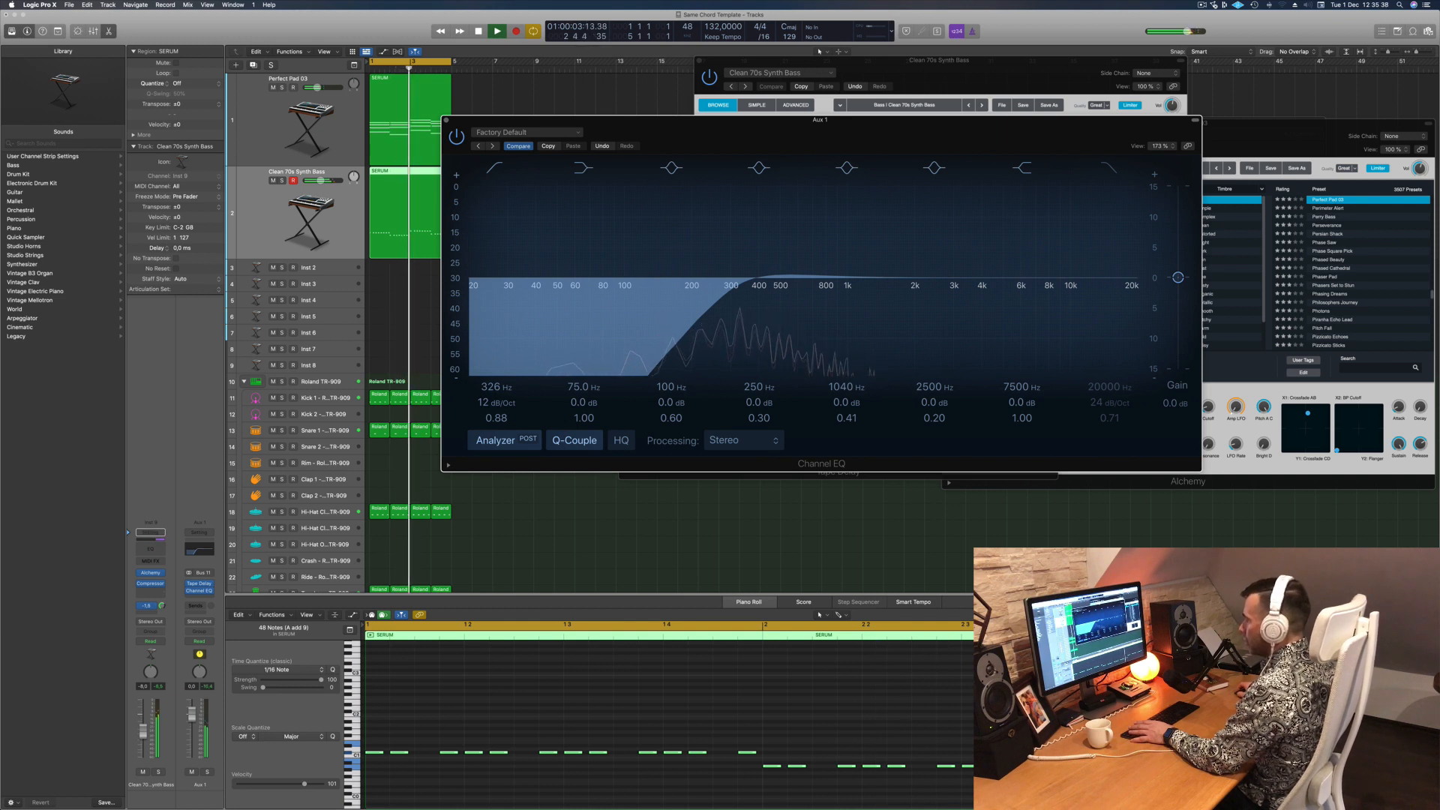
# Step: Fine-tune the bass send level and compare the Aux 1 delay return soloed and in the full mix
pyautogui.moveTo(162, 605); pyautogui.dragTo(163, 599)
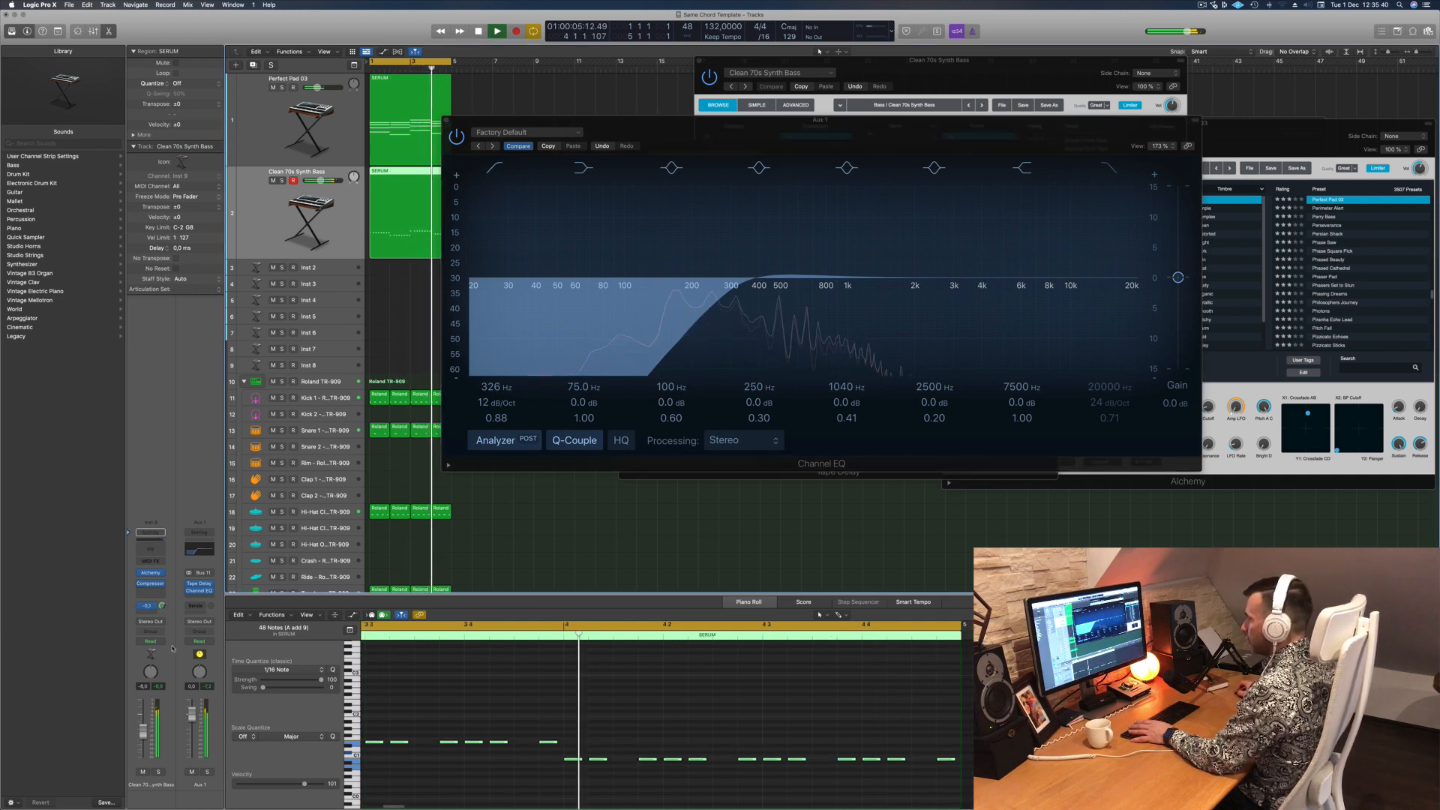
pyautogui.click(208, 772)
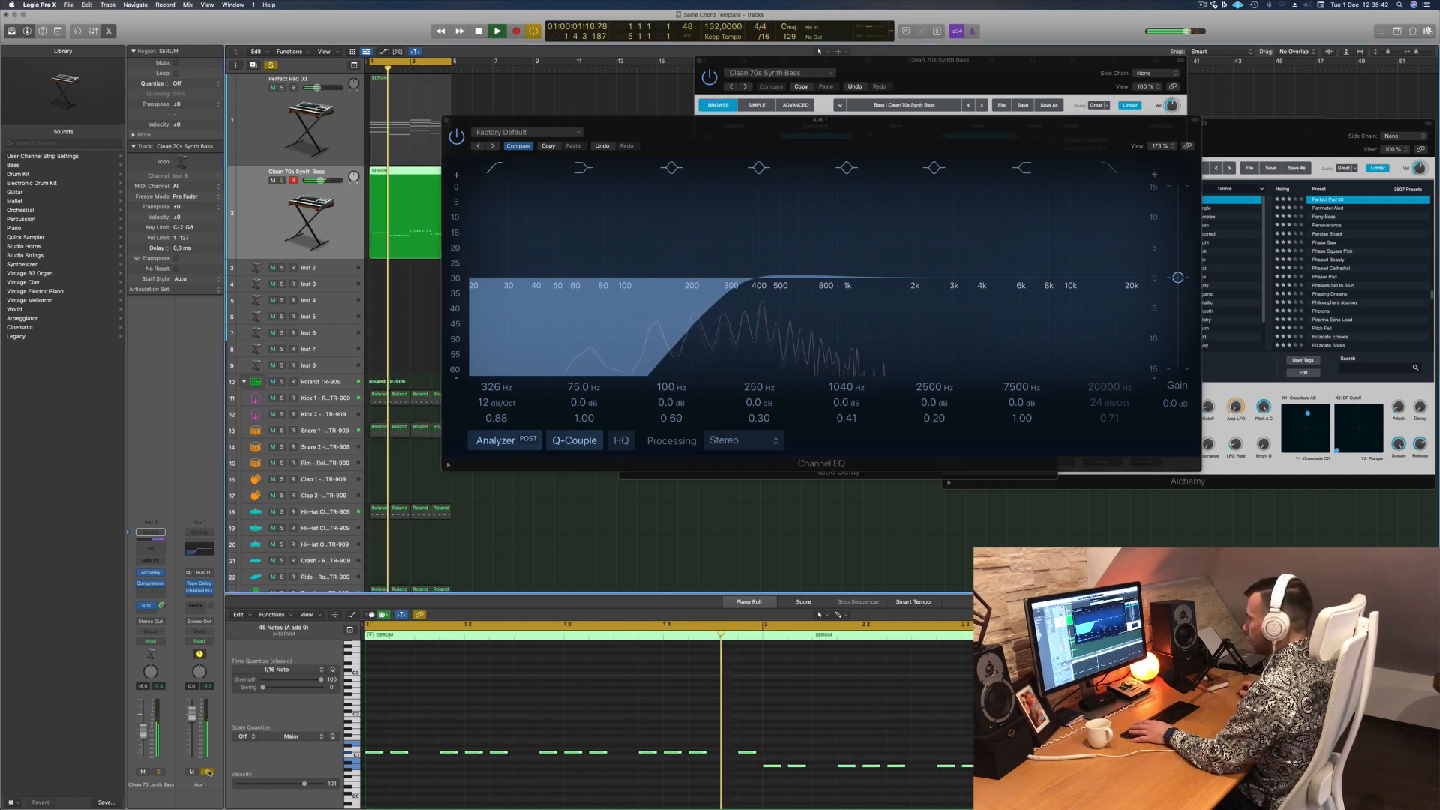
pyautogui.click(208, 772)
pyautogui.click(208, 772)
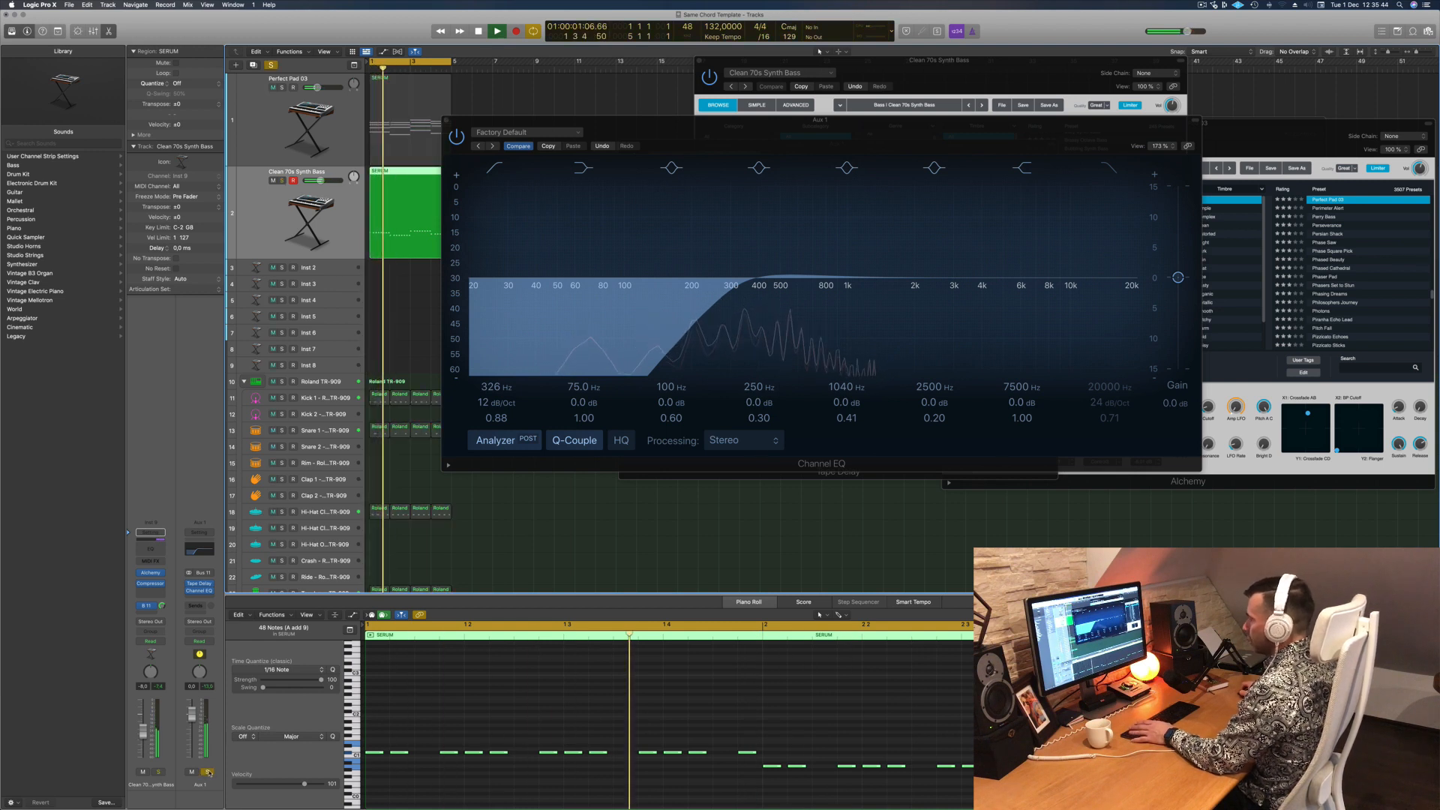
pyautogui.click(207, 772)
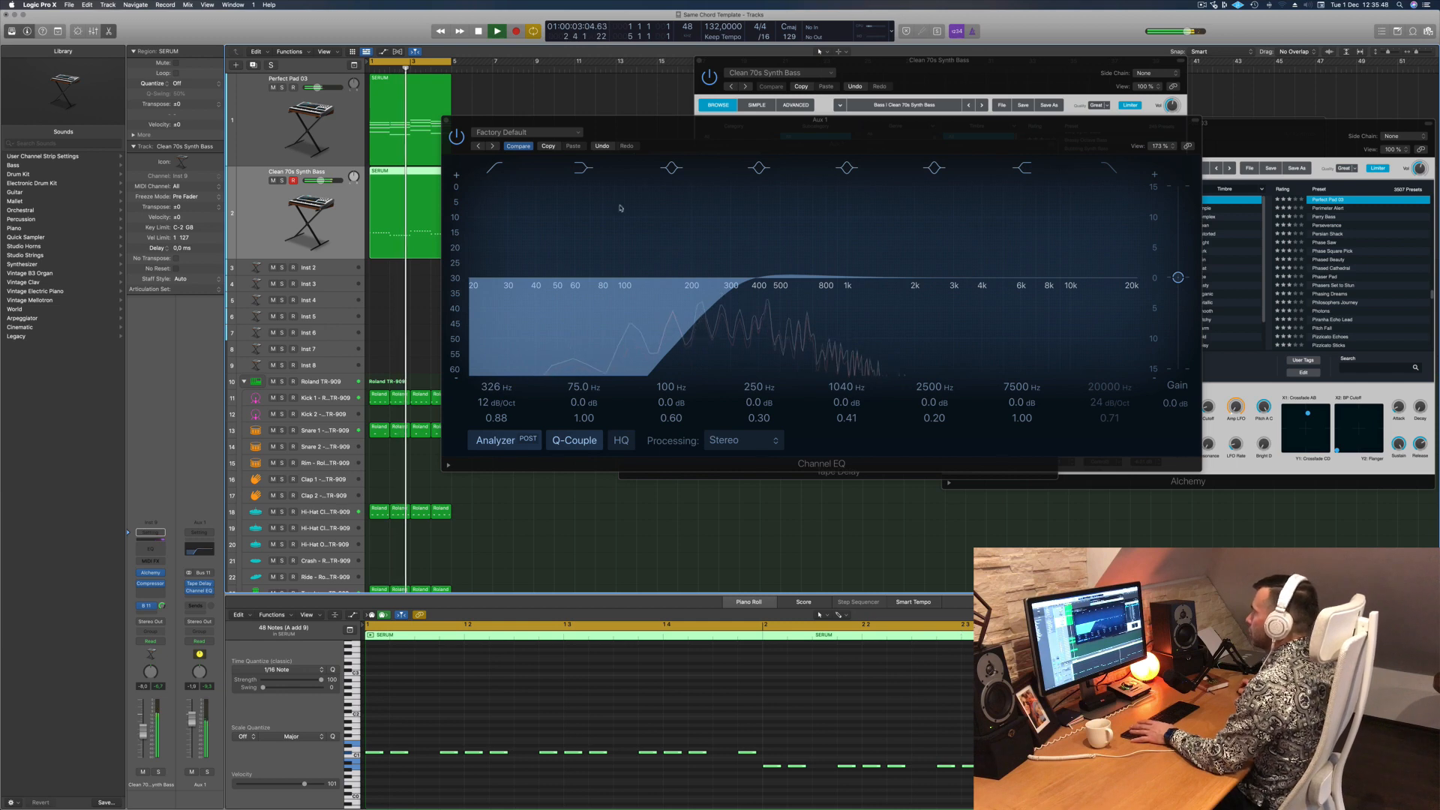
pyautogui.click(447, 121)
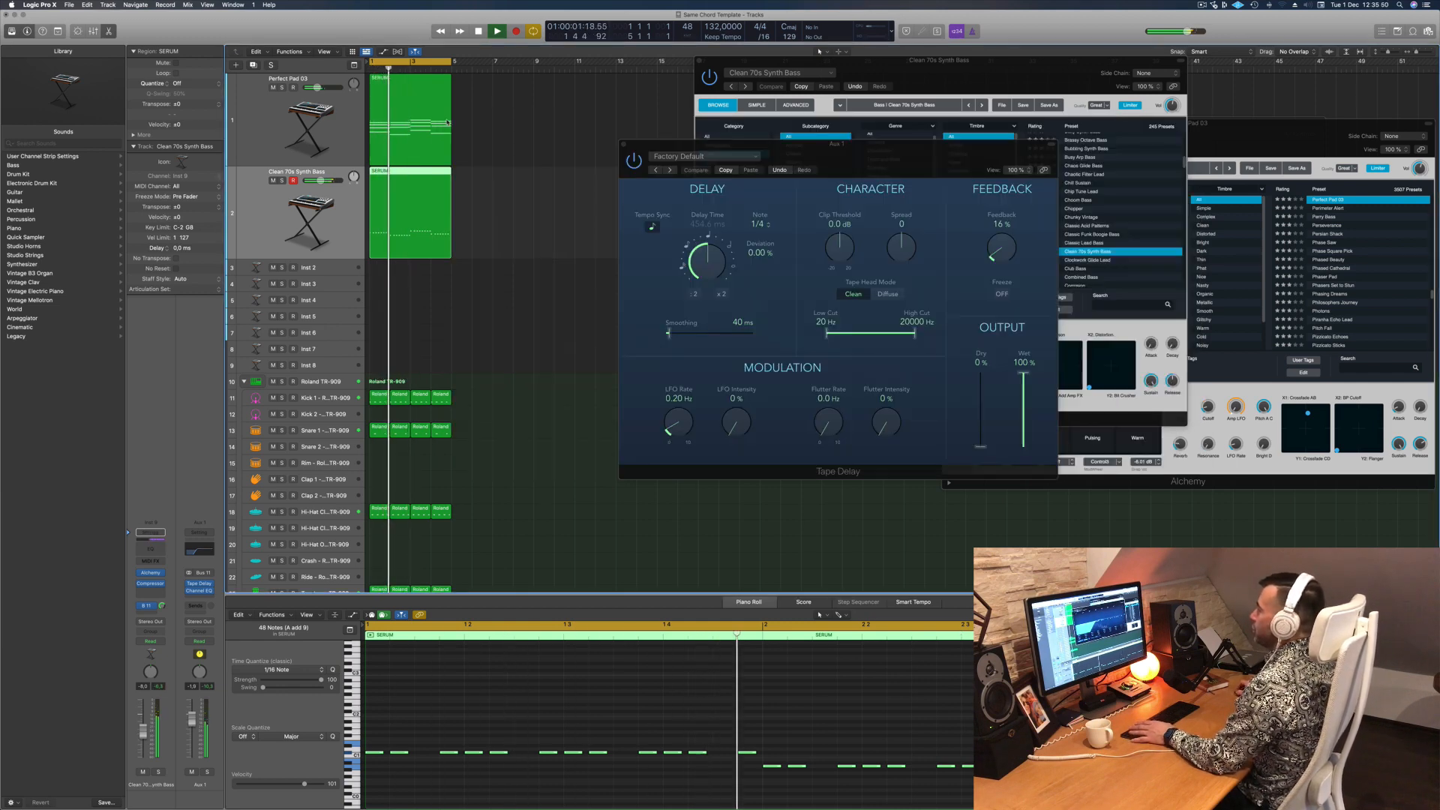
pyautogui.press('Return')
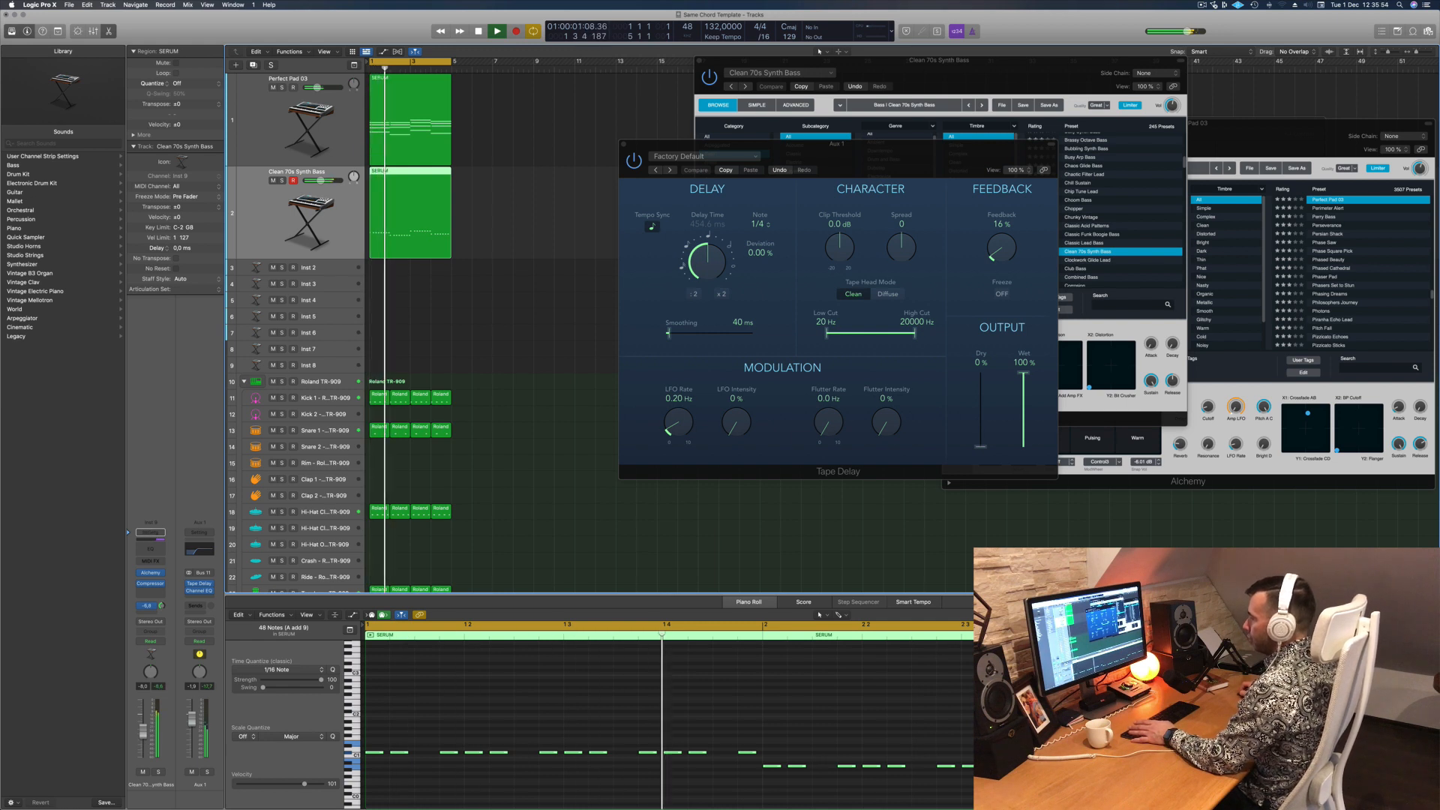
# Step: Insert a stereo Rotor Cabinet modulation effect after the Channel EQ on Aux 1
pyautogui.click(202, 591)
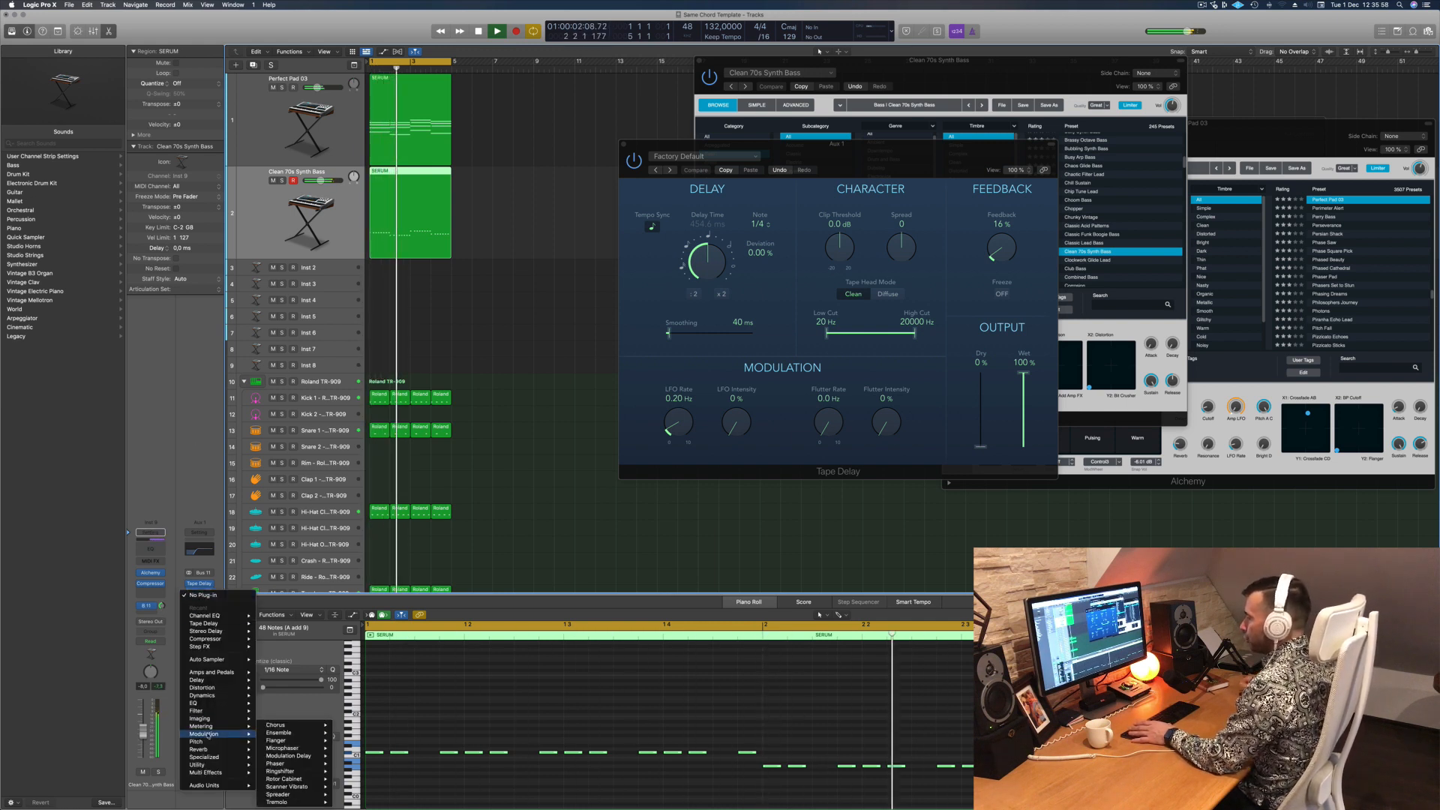
pyautogui.moveTo(219, 689)
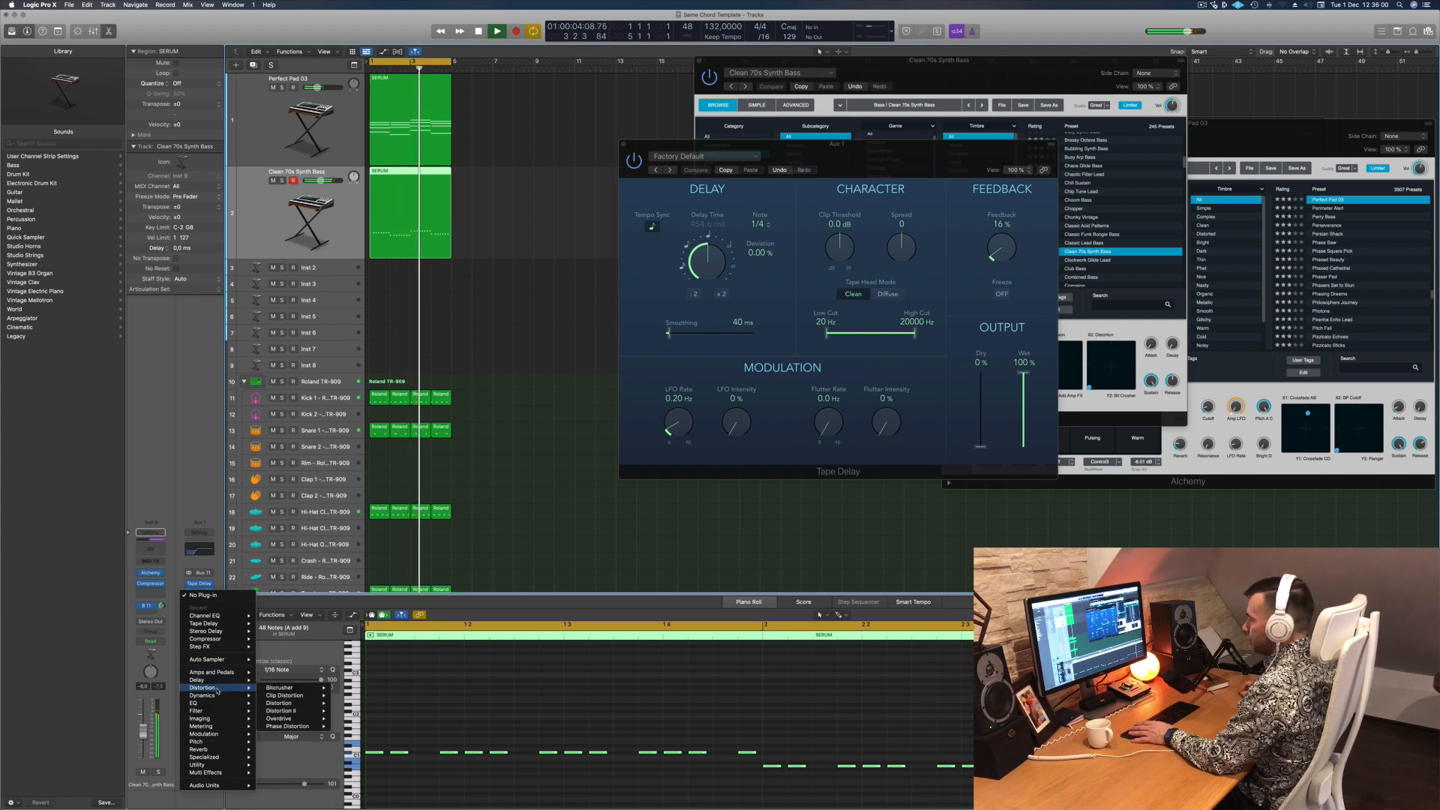
pyautogui.moveTo(222, 734)
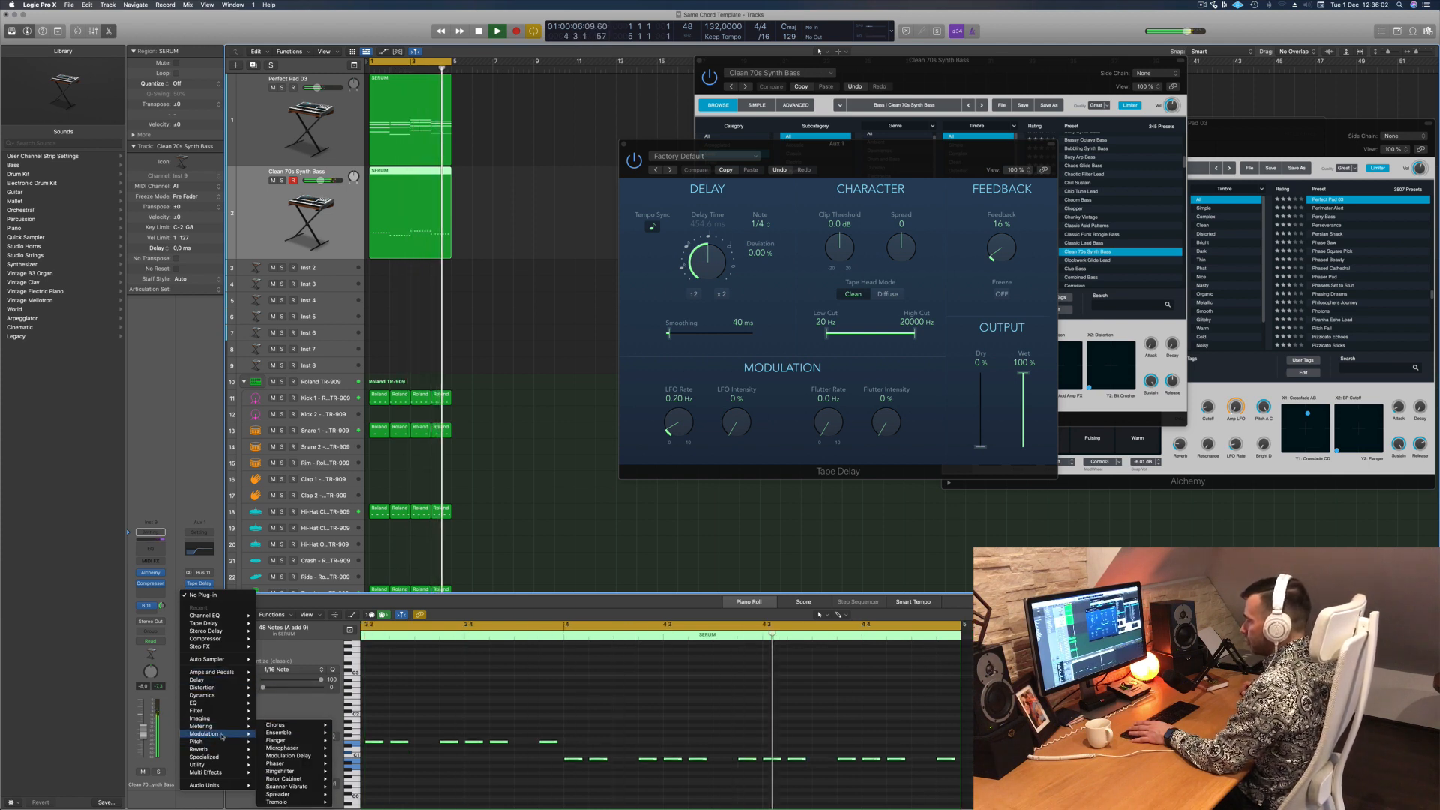
pyautogui.moveTo(303, 750)
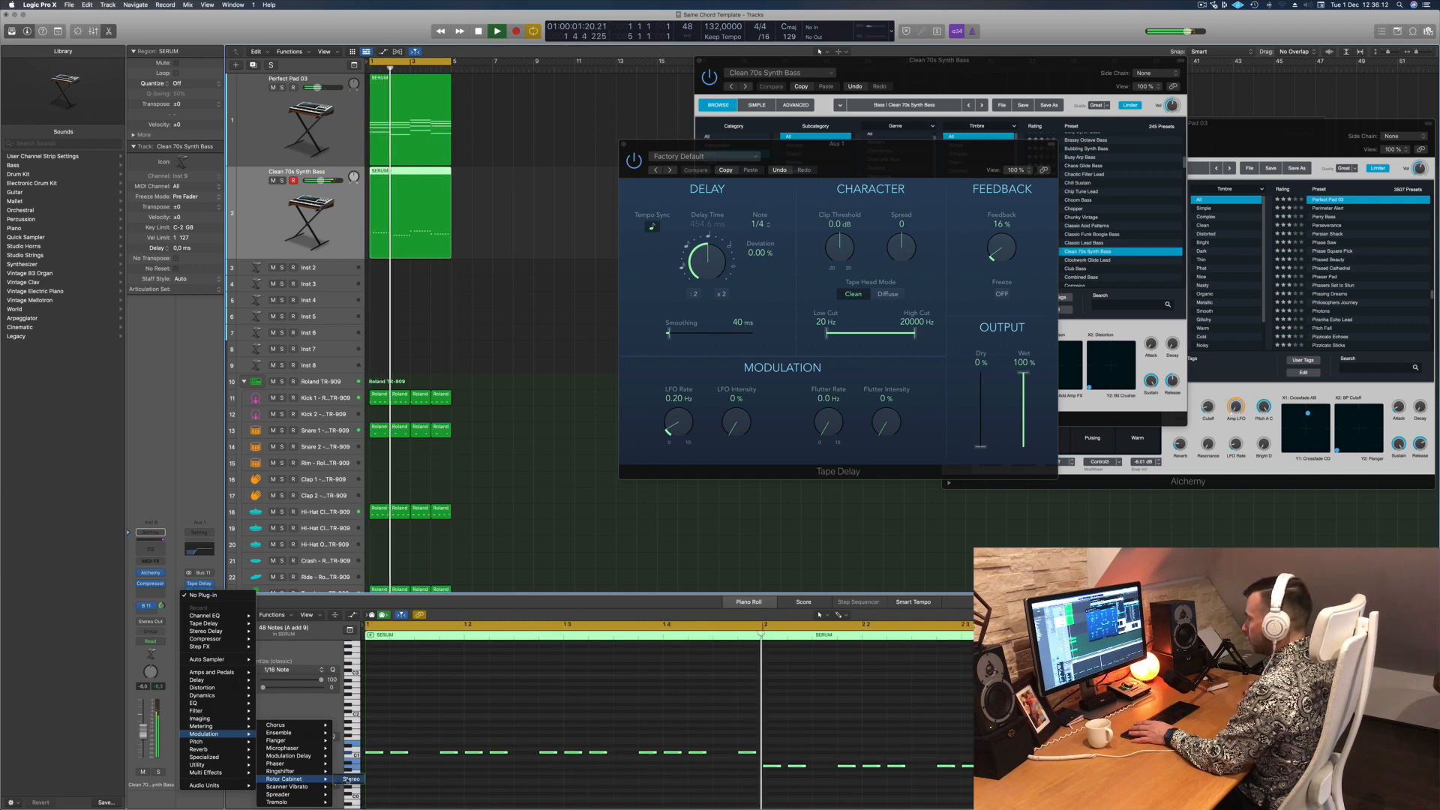
pyautogui.click(347, 779)
pyautogui.moveTo(504, 147); pyautogui.dragTo(614, 145)
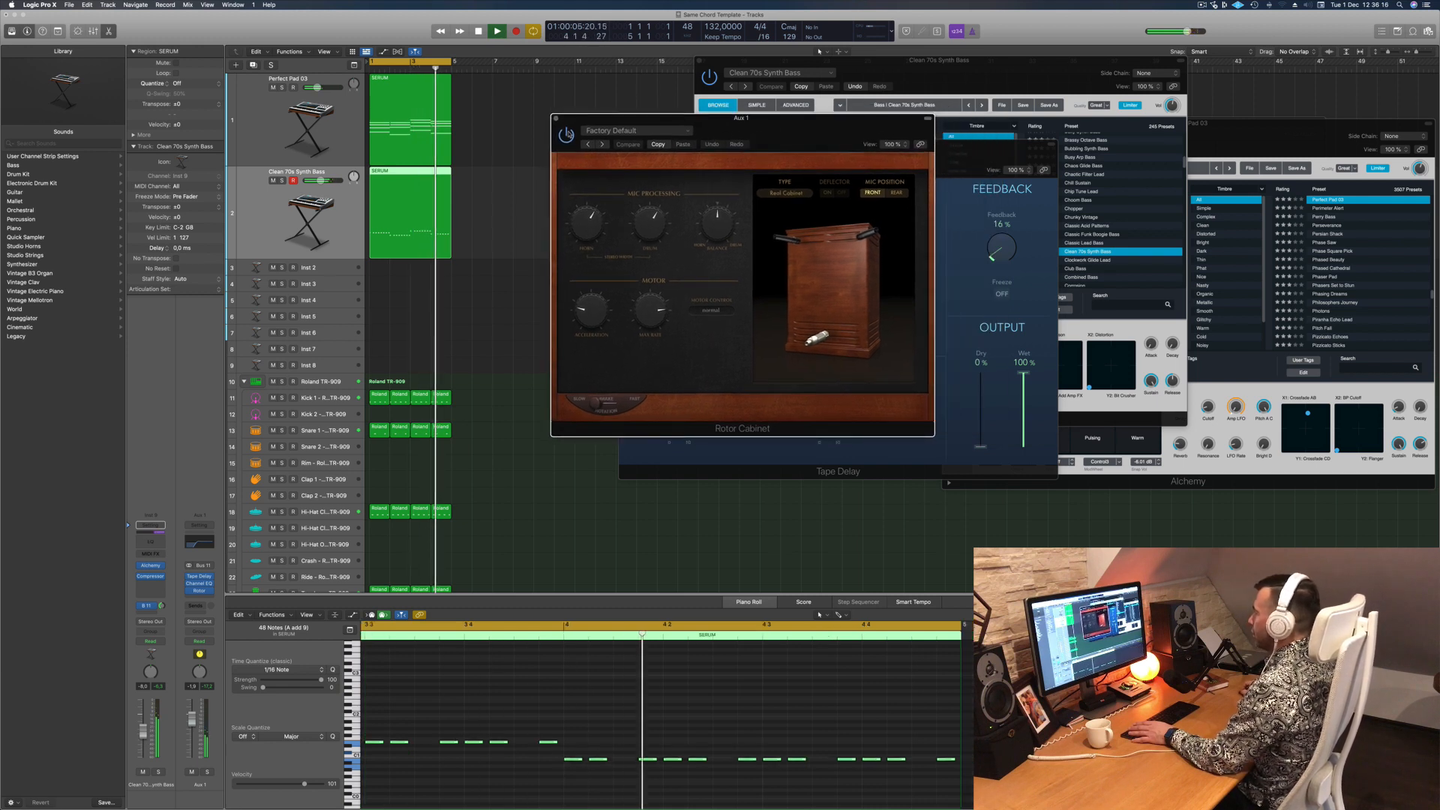
pyautogui.moveTo(758, 133); pyautogui.dragTo(807, 103)
# Step: Audition the Drums Motion, Drums Stop and Working Musician settings of the Rotor Cabinet, and recall its default setting
pyautogui.click(651, 115)
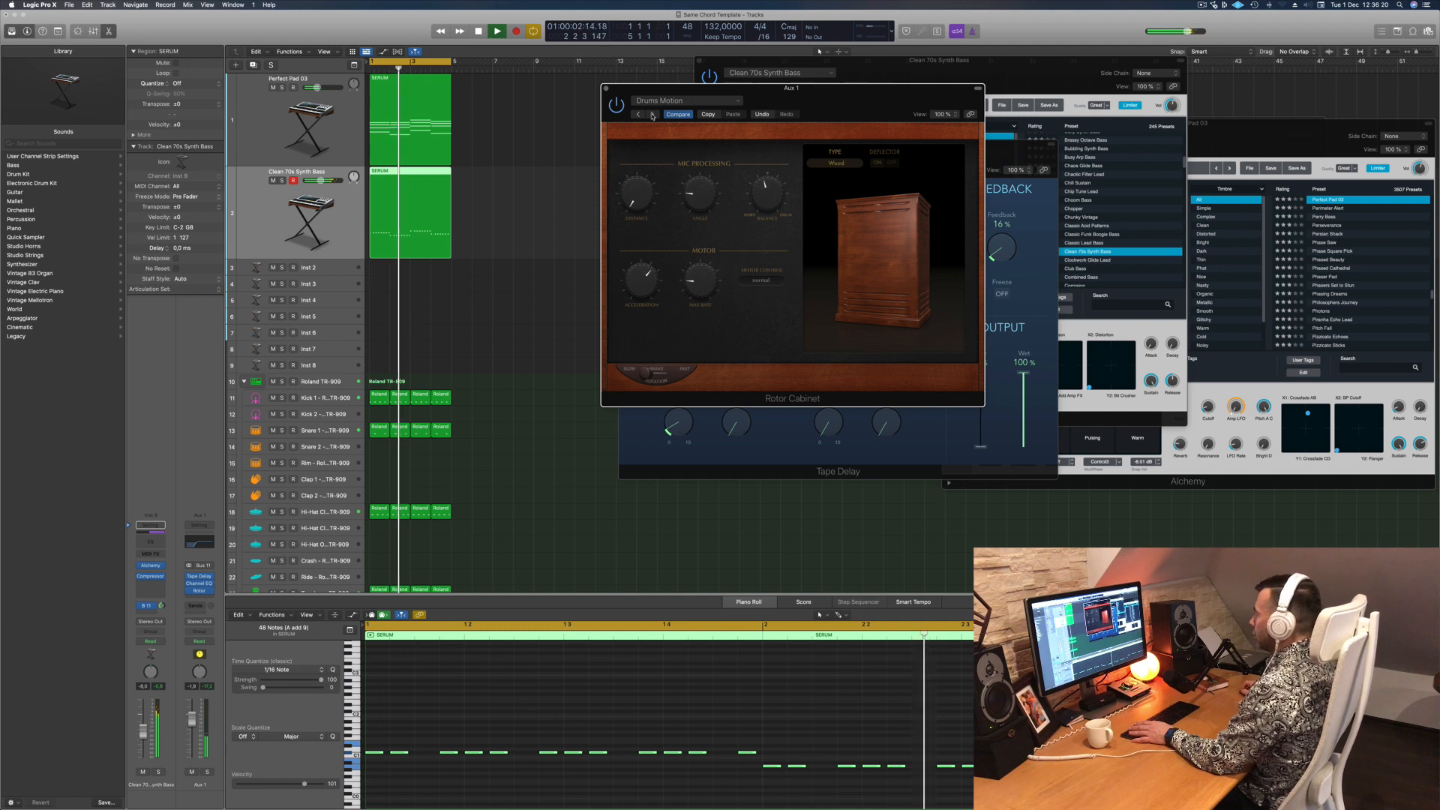
pyautogui.click(651, 115)
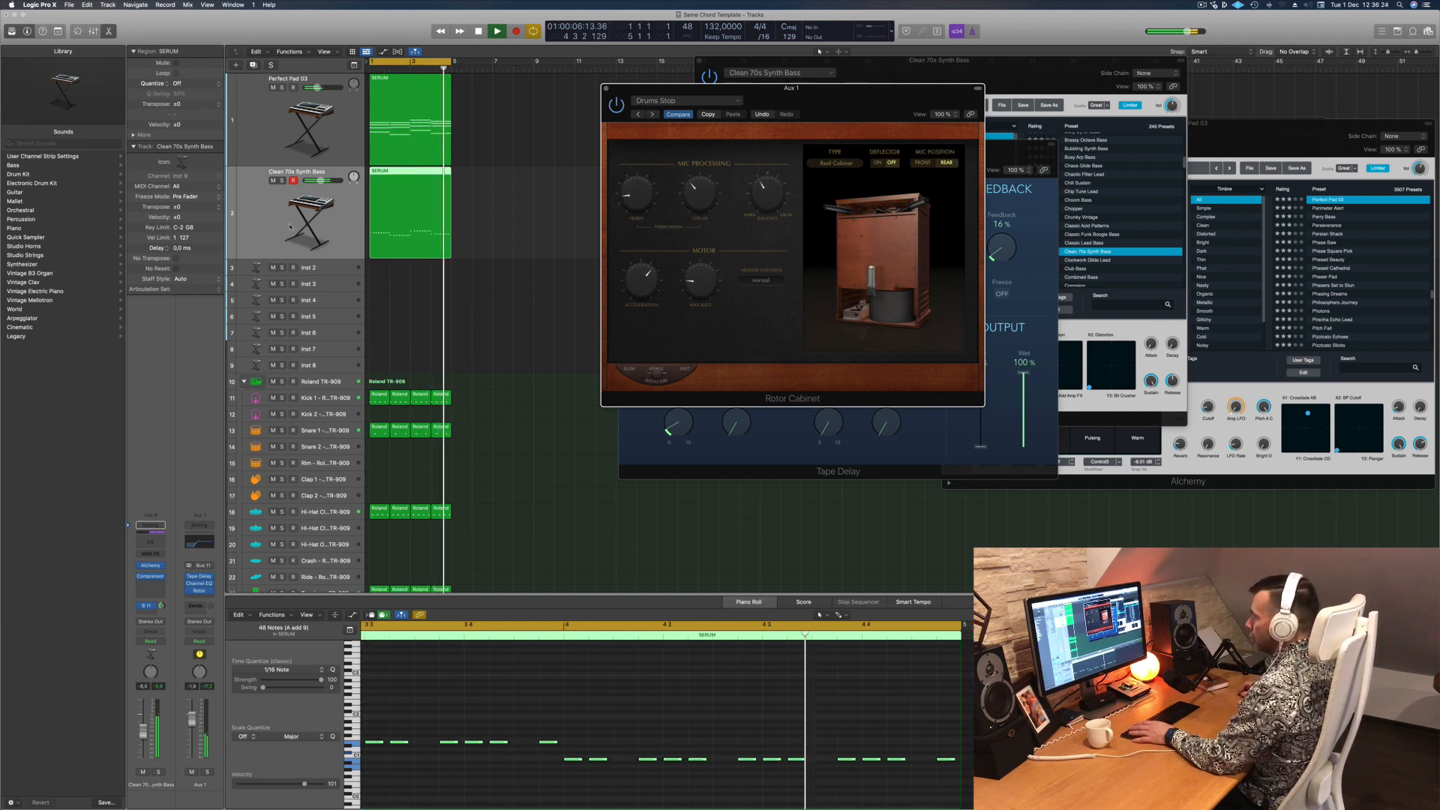
pyautogui.click(200, 591)
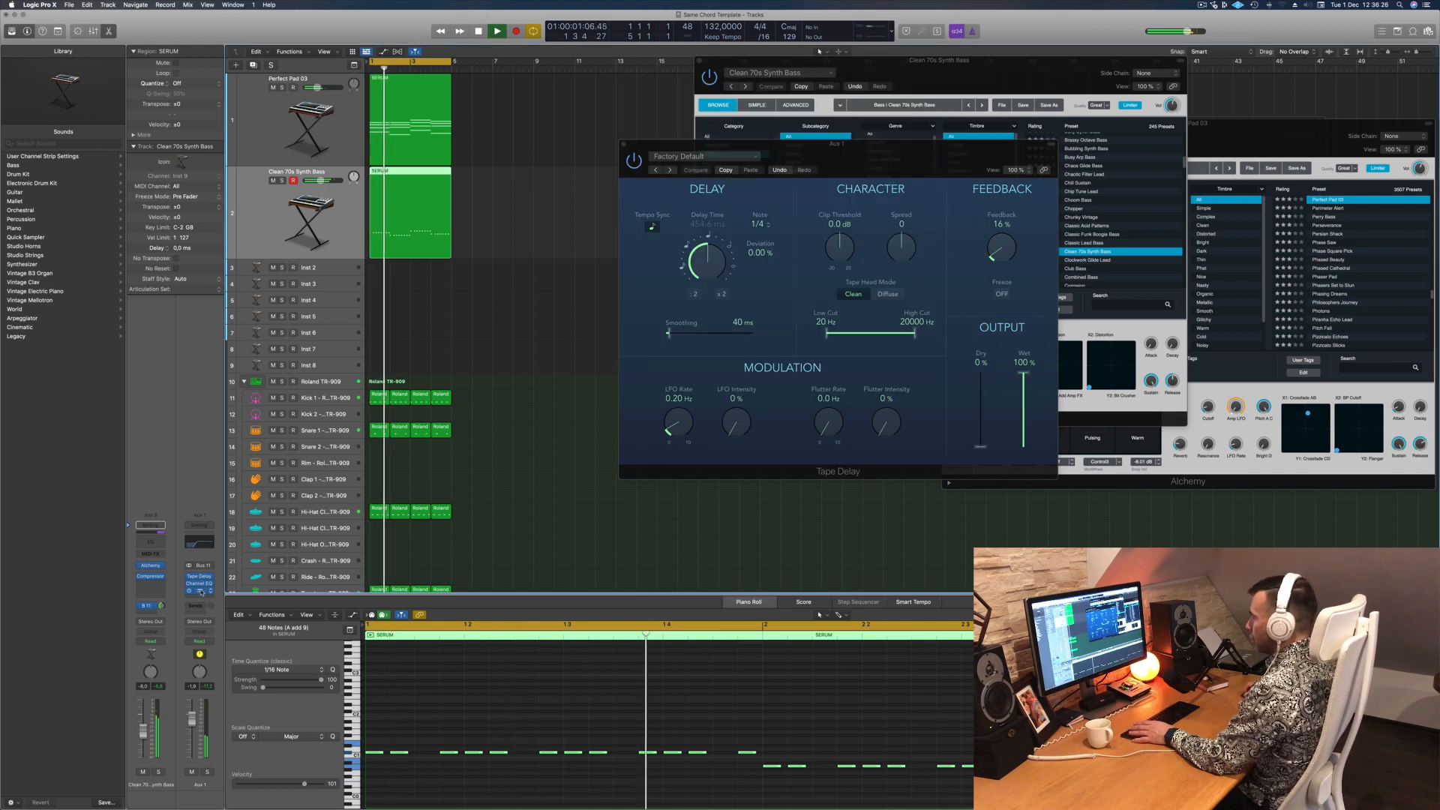
pyautogui.moveTo(863, 142); pyautogui.dragTo(920, 390)
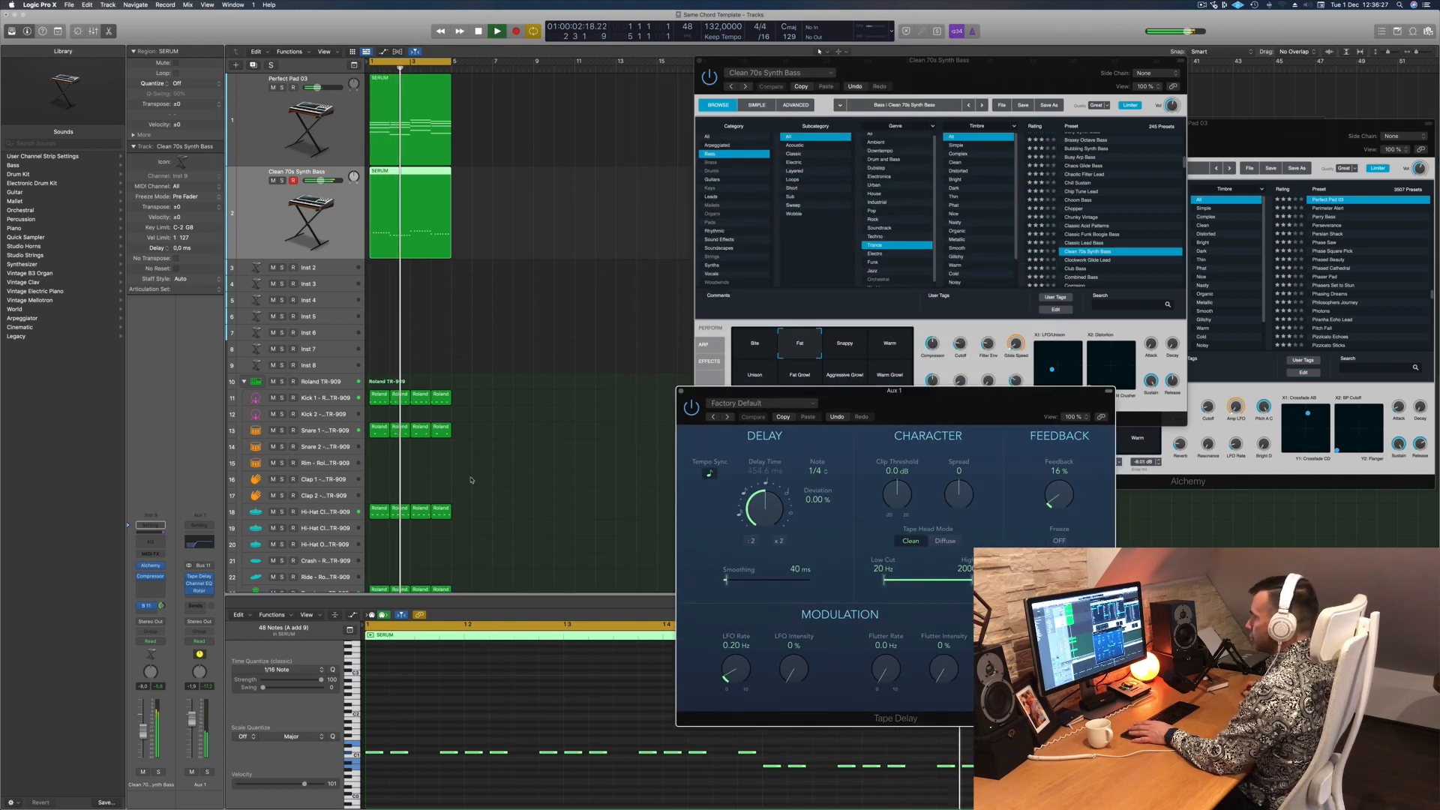
pyautogui.click(200, 591)
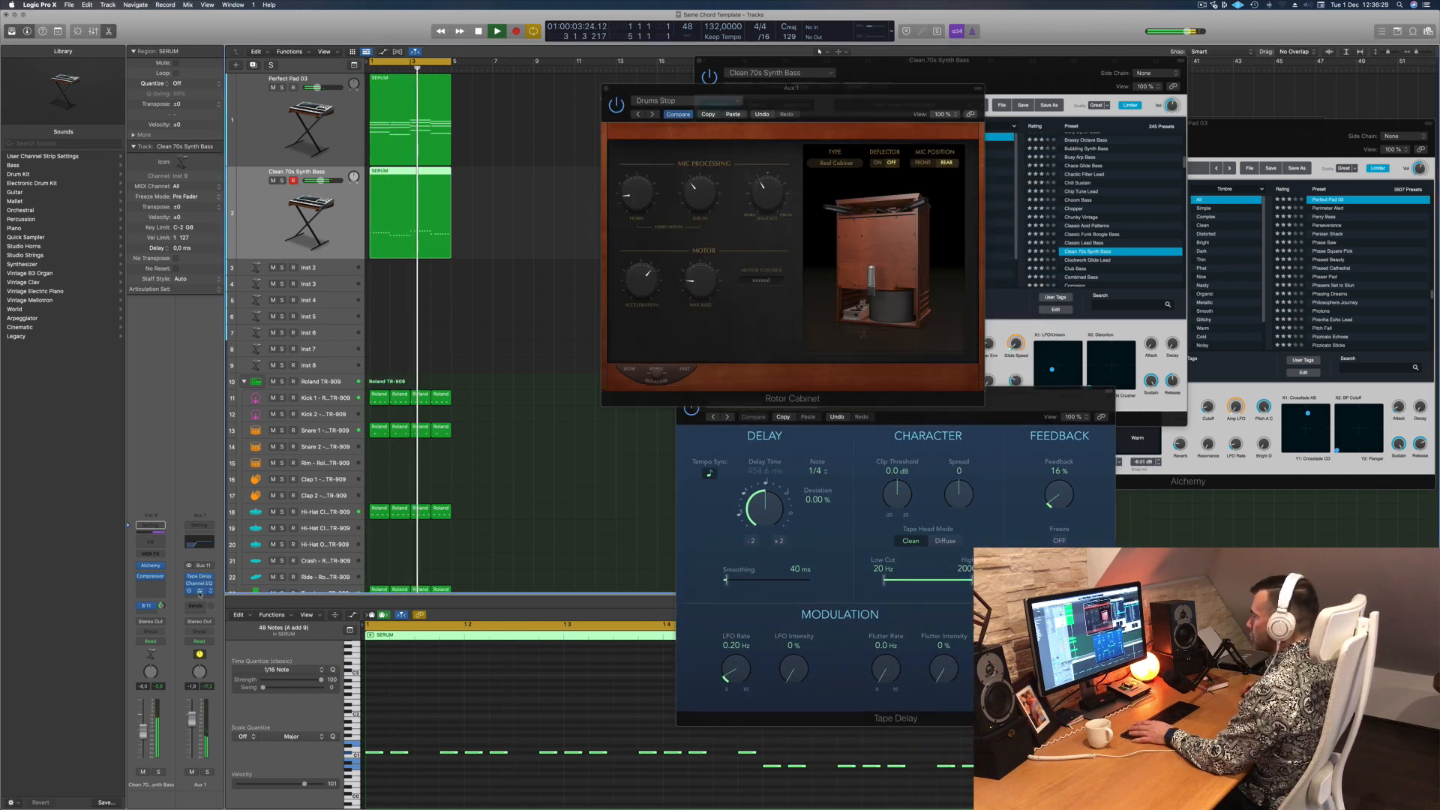
pyautogui.click(638, 114)
pyautogui.click(638, 114)
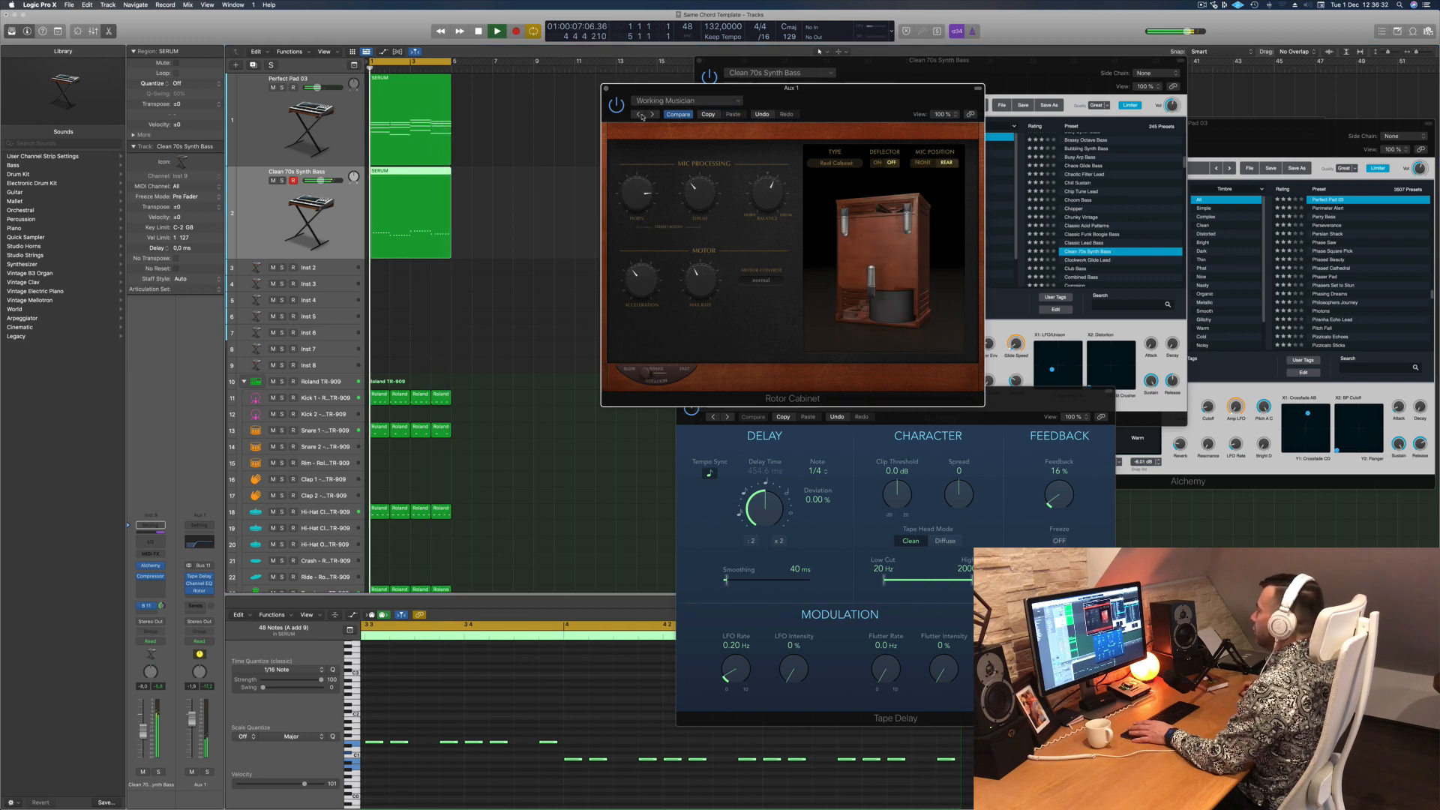
pyautogui.click(675, 102)
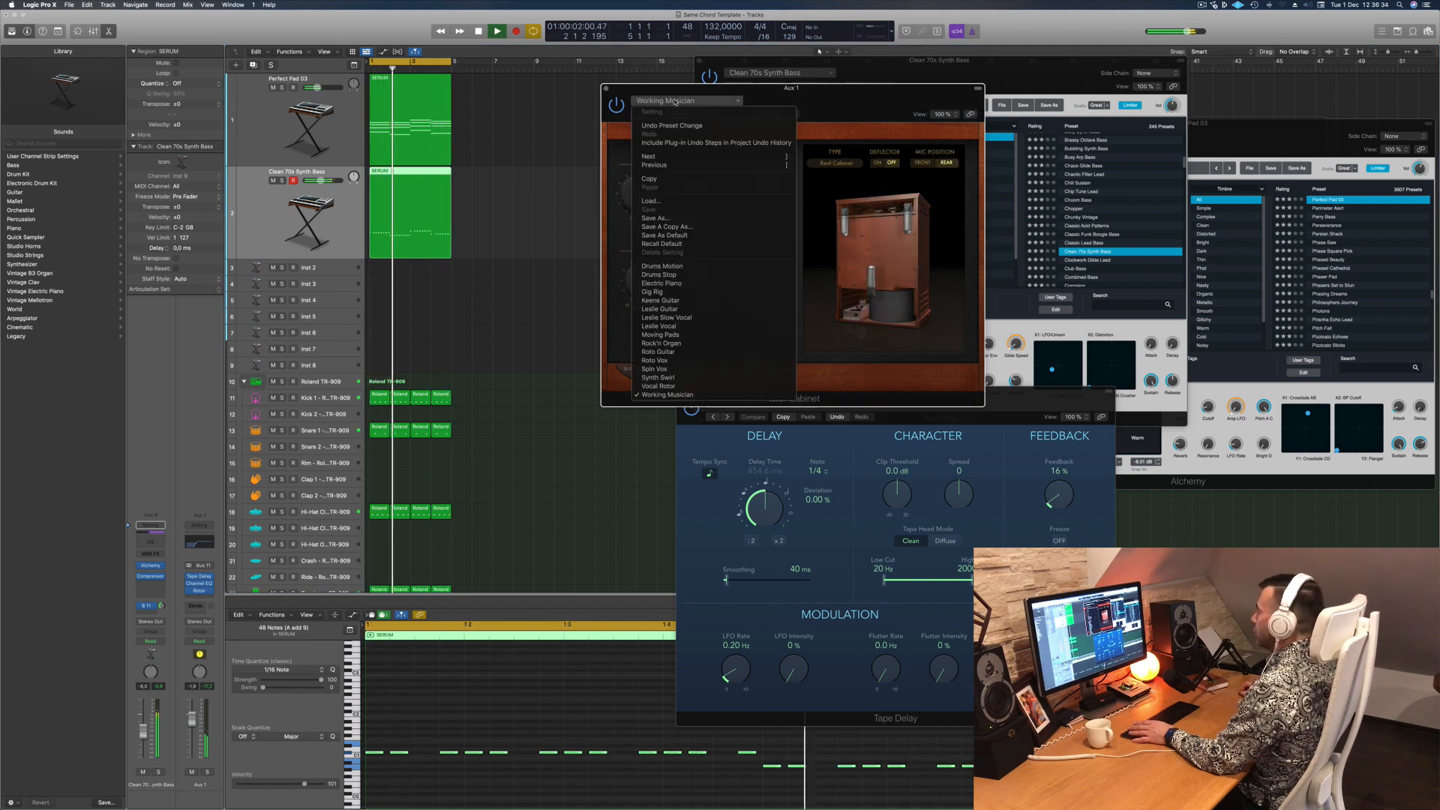
pyautogui.click(661, 243)
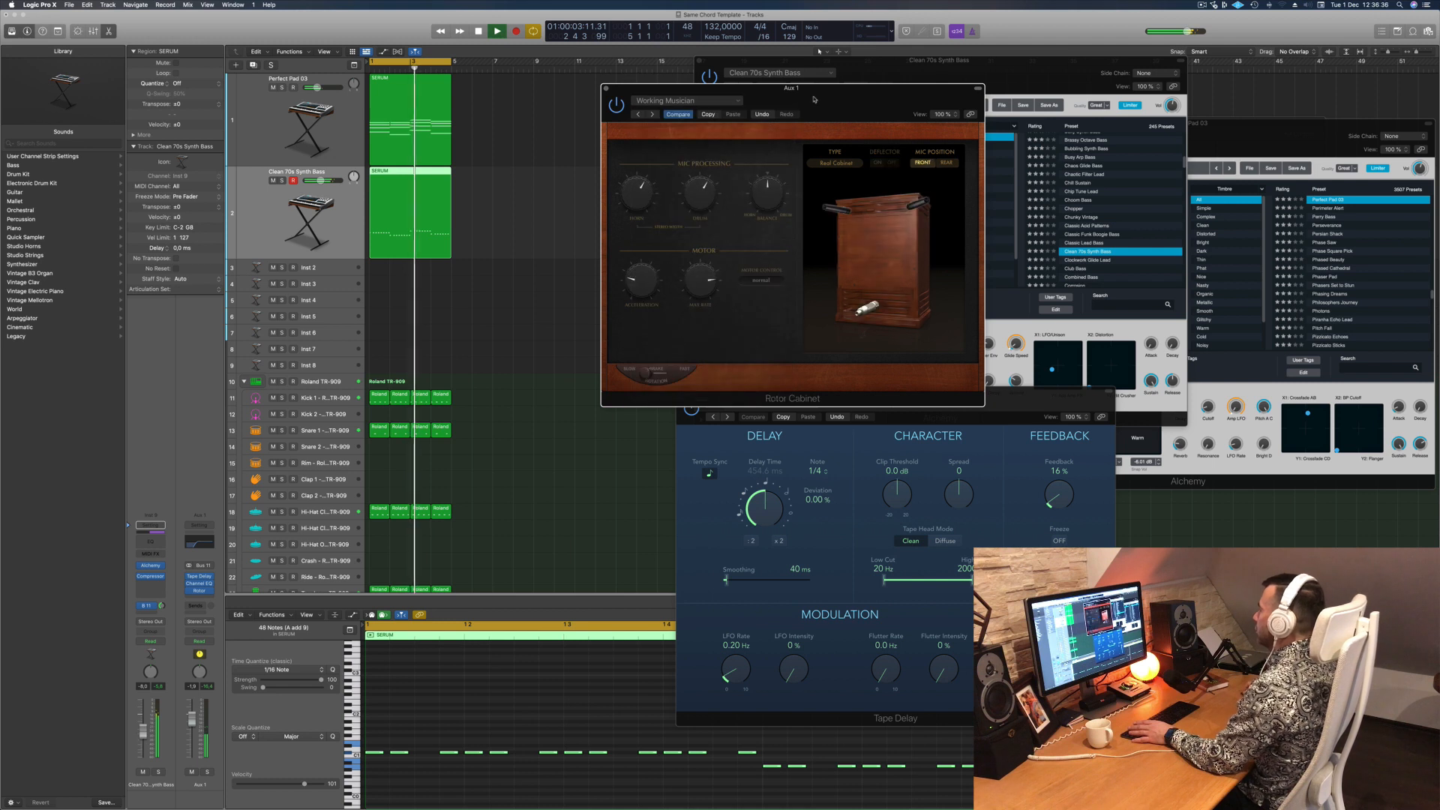
pyautogui.moveTo(814, 97); pyautogui.dragTo(858, 60)
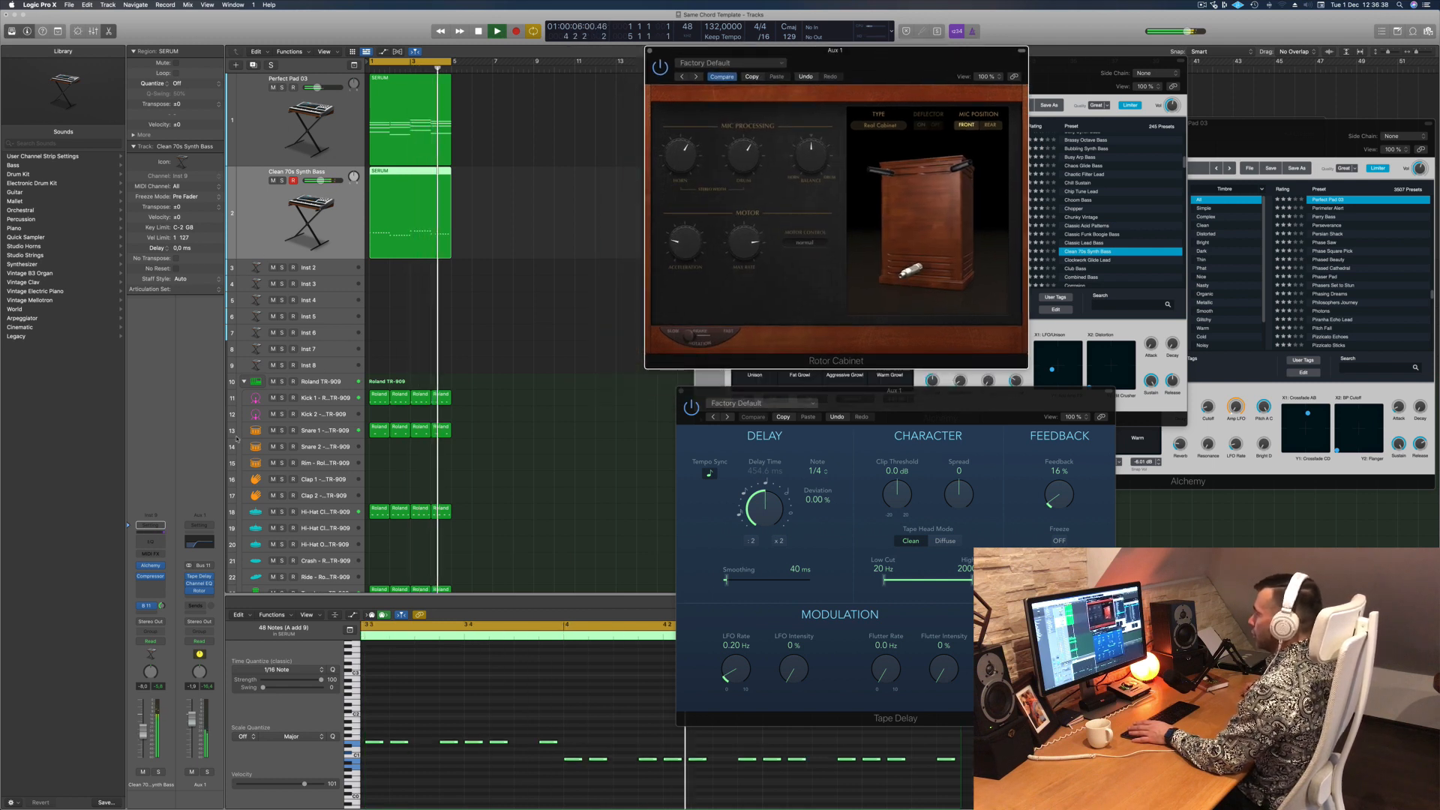
# Step: Raise the Aux 1 volume slightly with the delay return soloed, restore the full mix and close the Rotor Cabinet
pyautogui.click(208, 772)
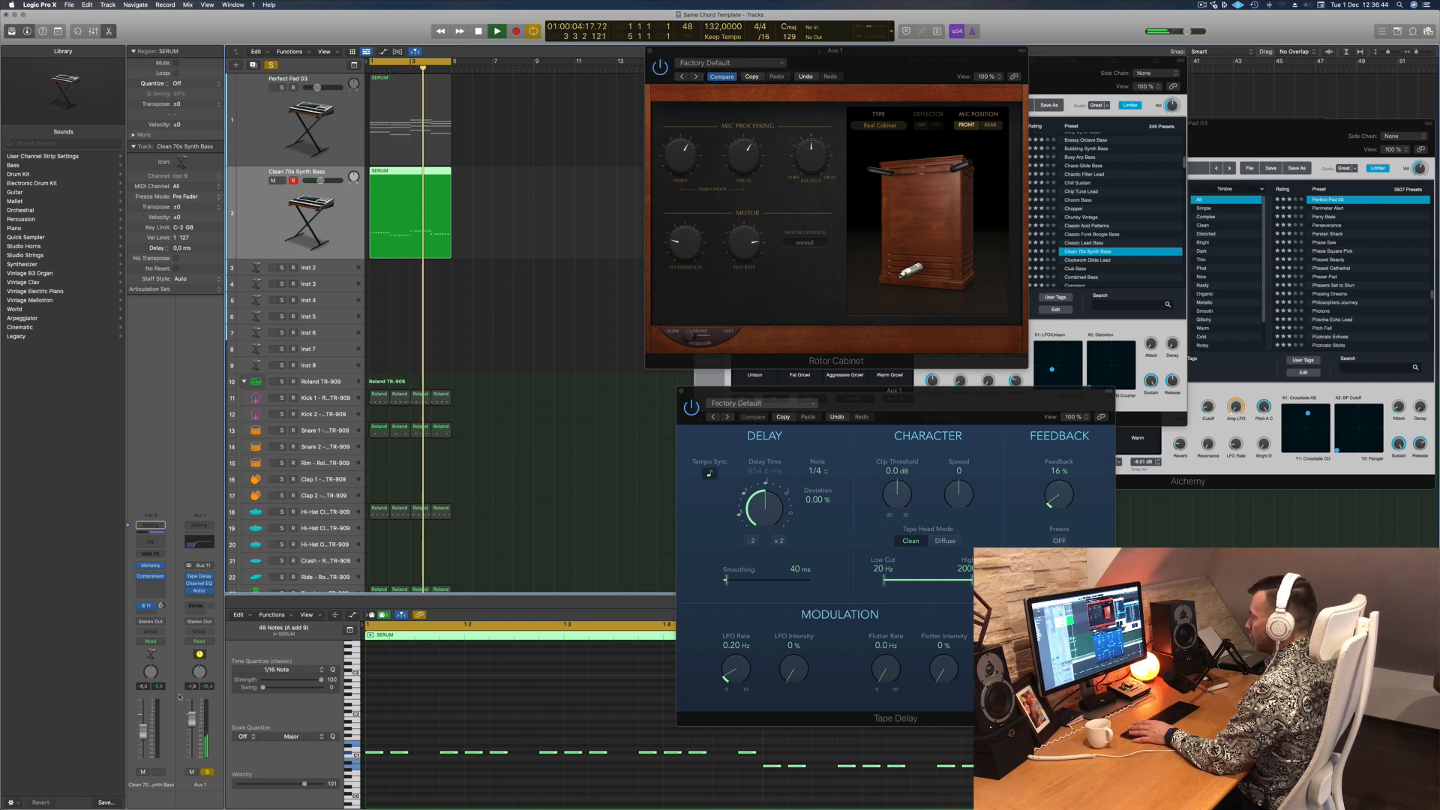
pyautogui.moveTo(192, 717); pyautogui.dragTo(192, 714)
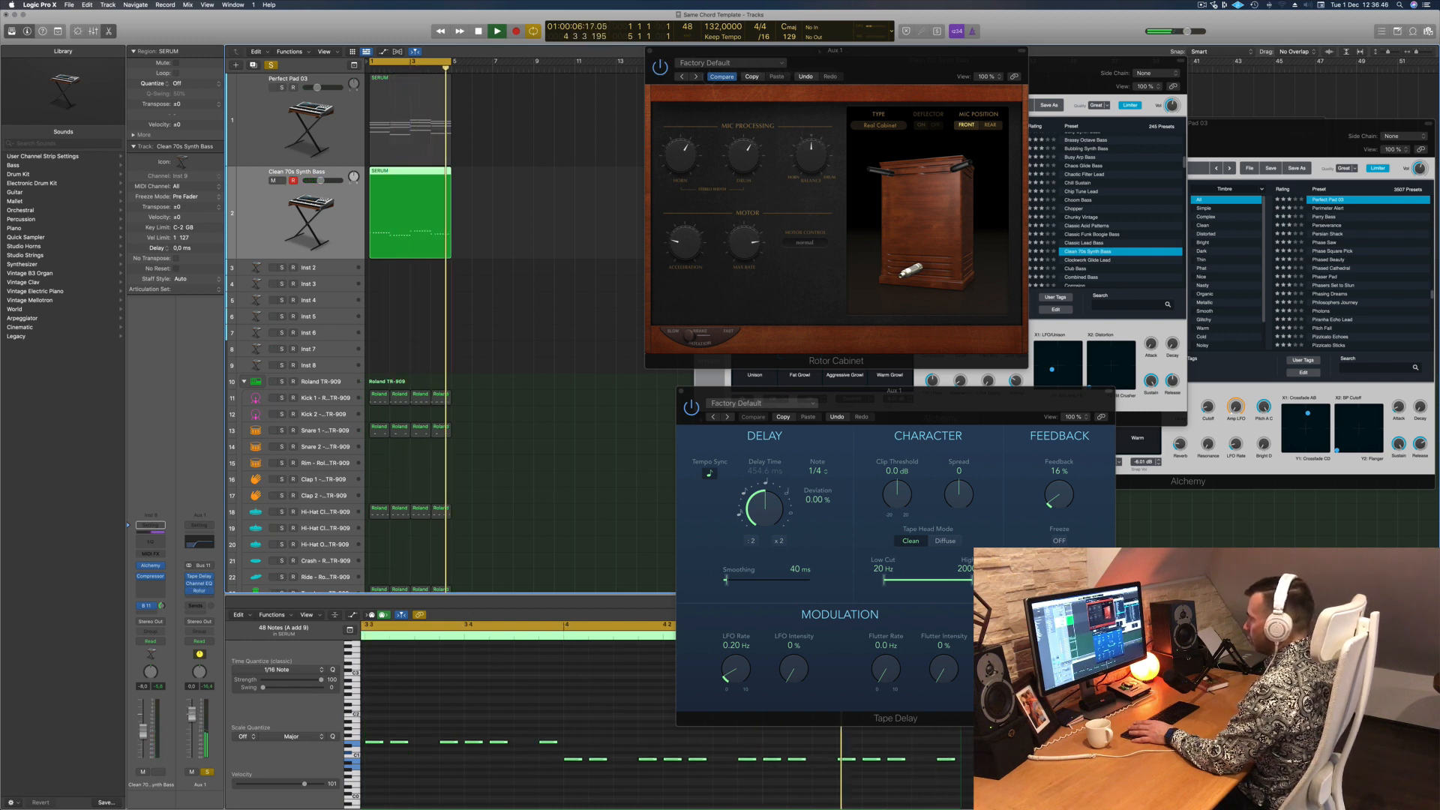
pyautogui.click(208, 772)
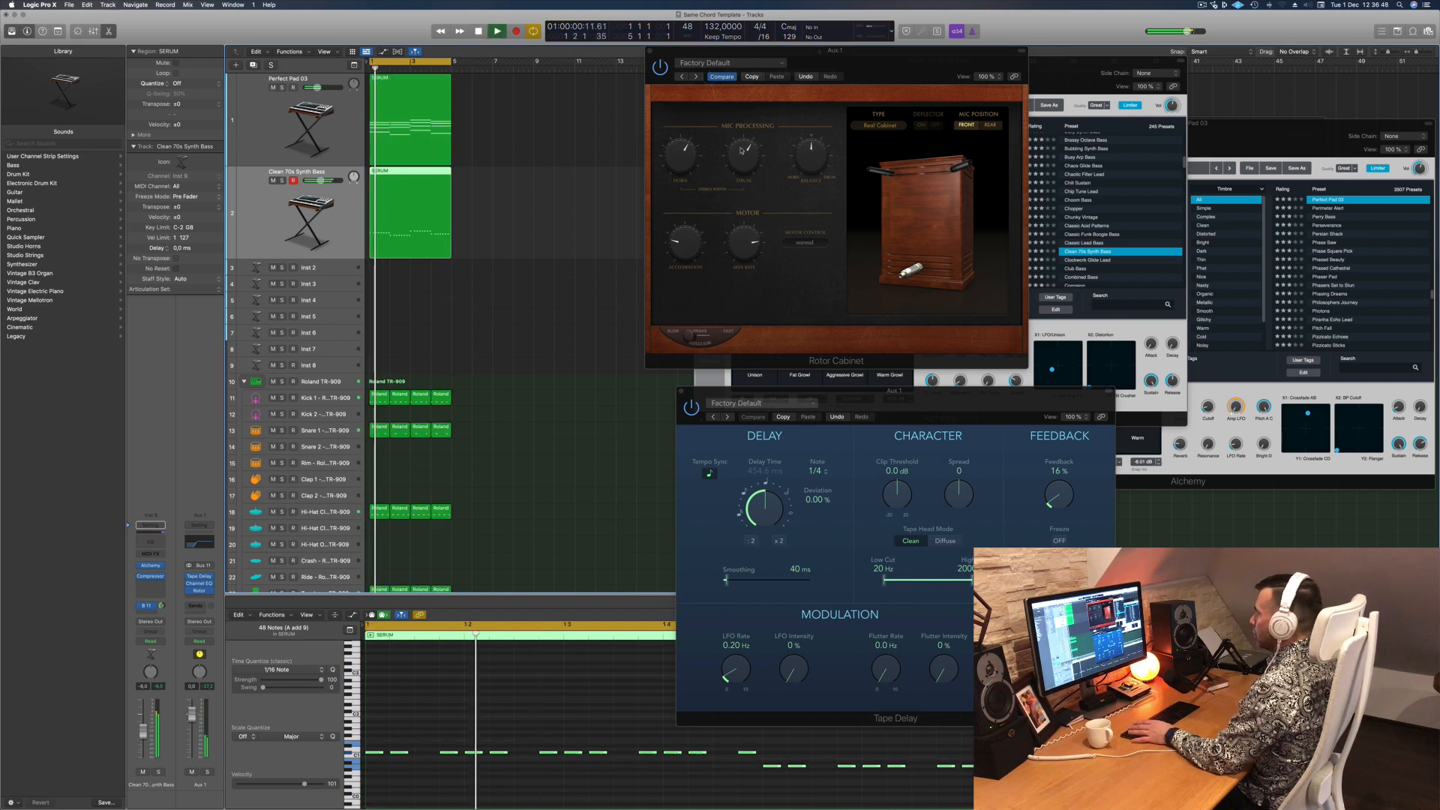
pyautogui.click(535, 167)
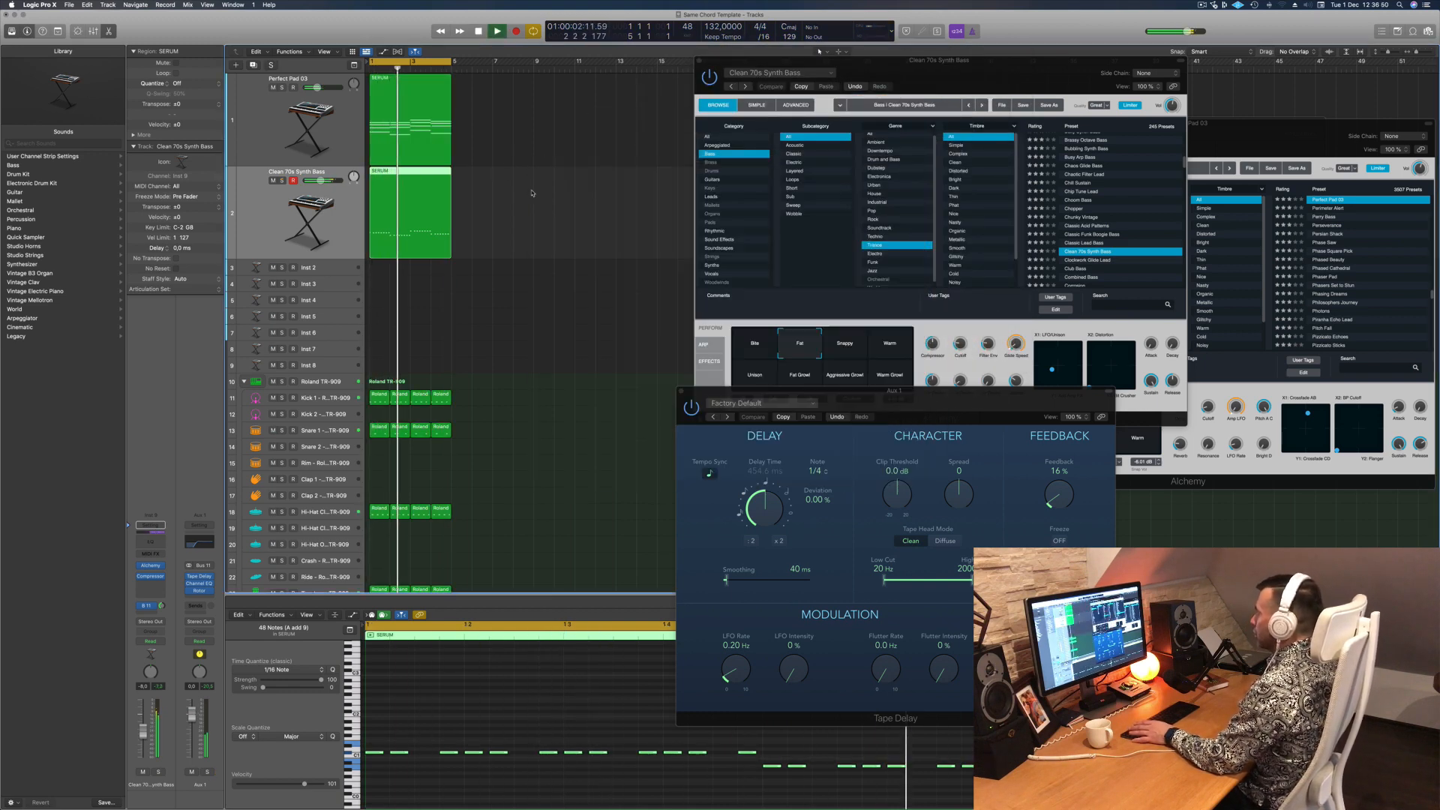
# Step: Select all regions in the arrangement and repeat the four-bar loop from bar 5 onward
pyautogui.moveTo(949, 61); pyautogui.dragTo(1020, 46)
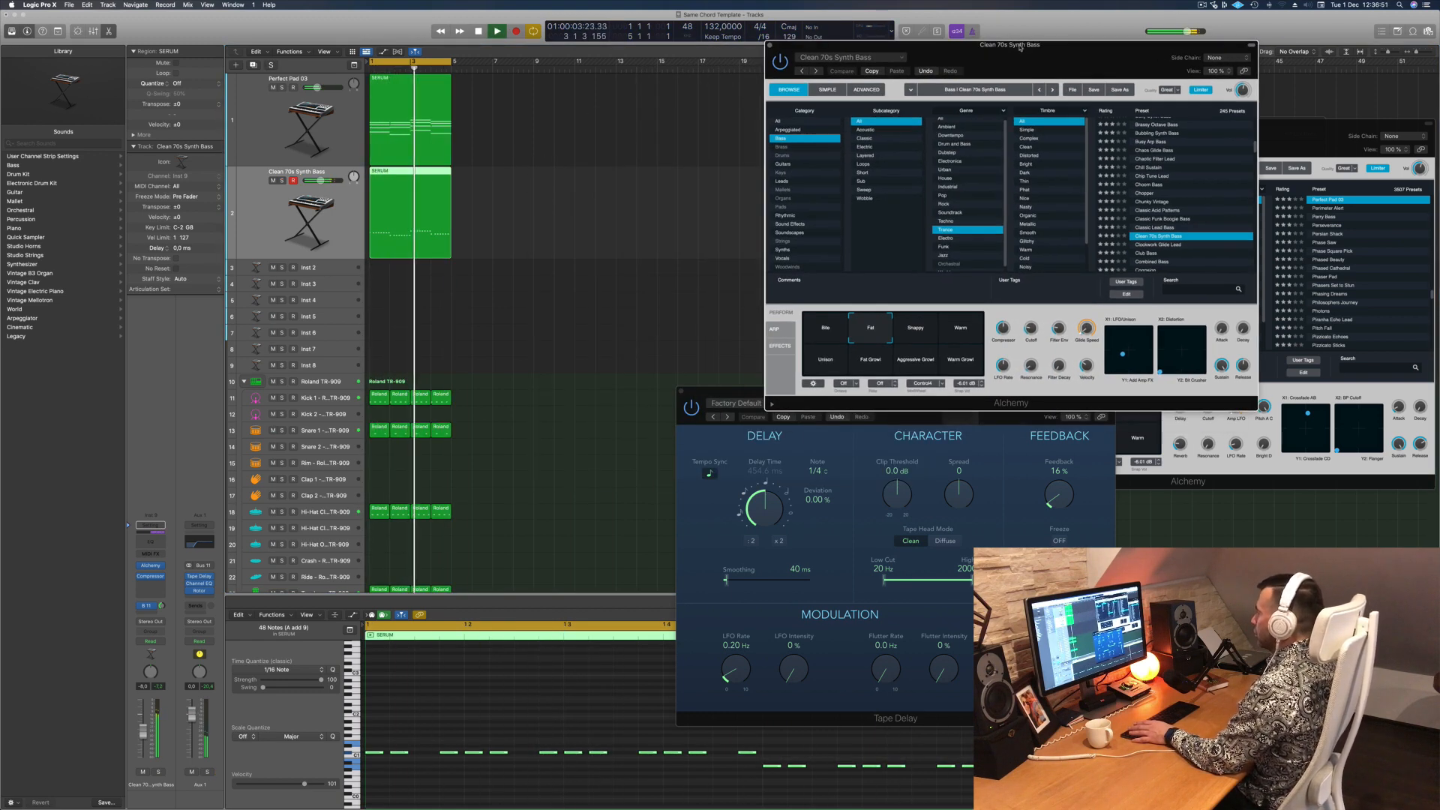
pyautogui.click(510, 156)
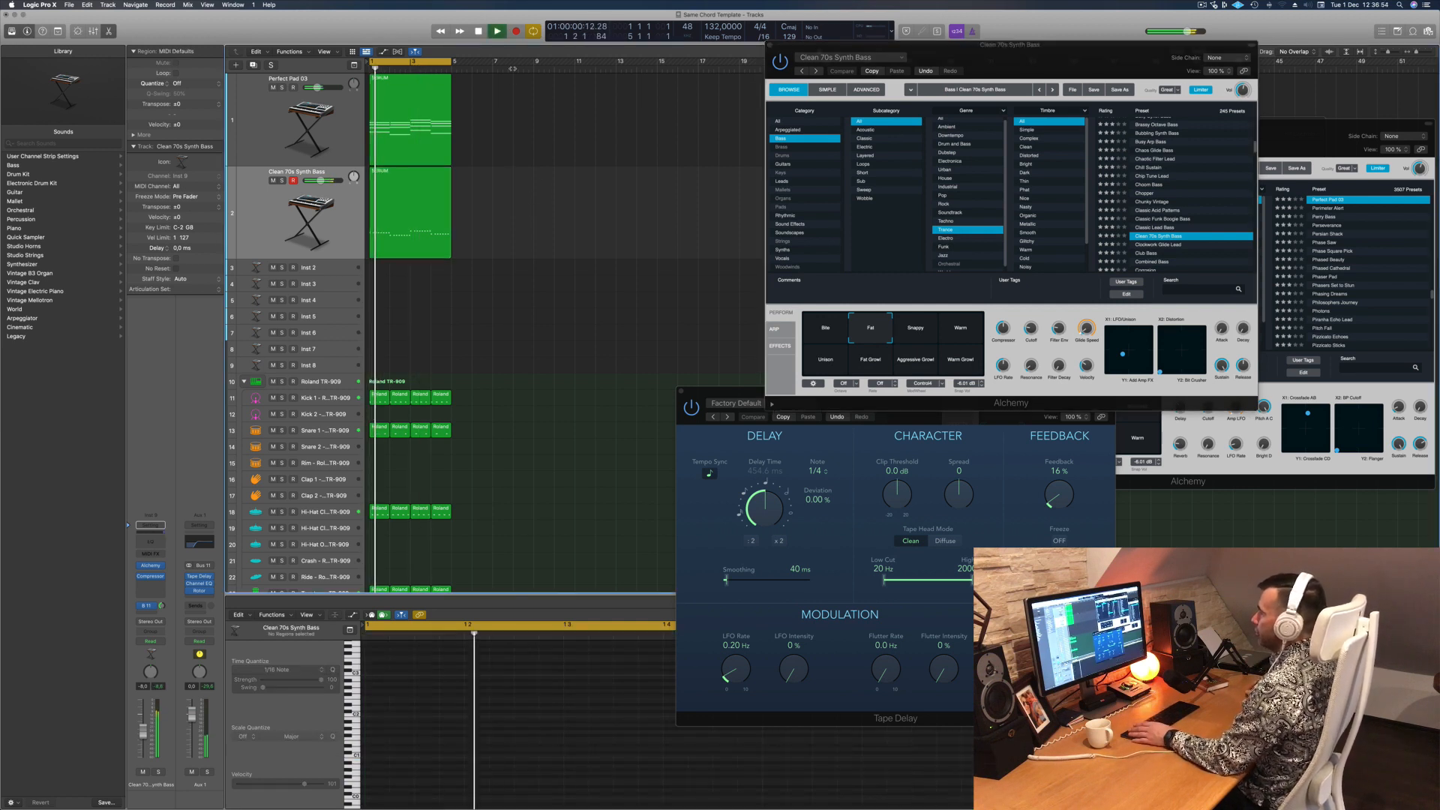
pyautogui.press('super+a')
pyautogui.press('super+r')
pyautogui.press('super+r')
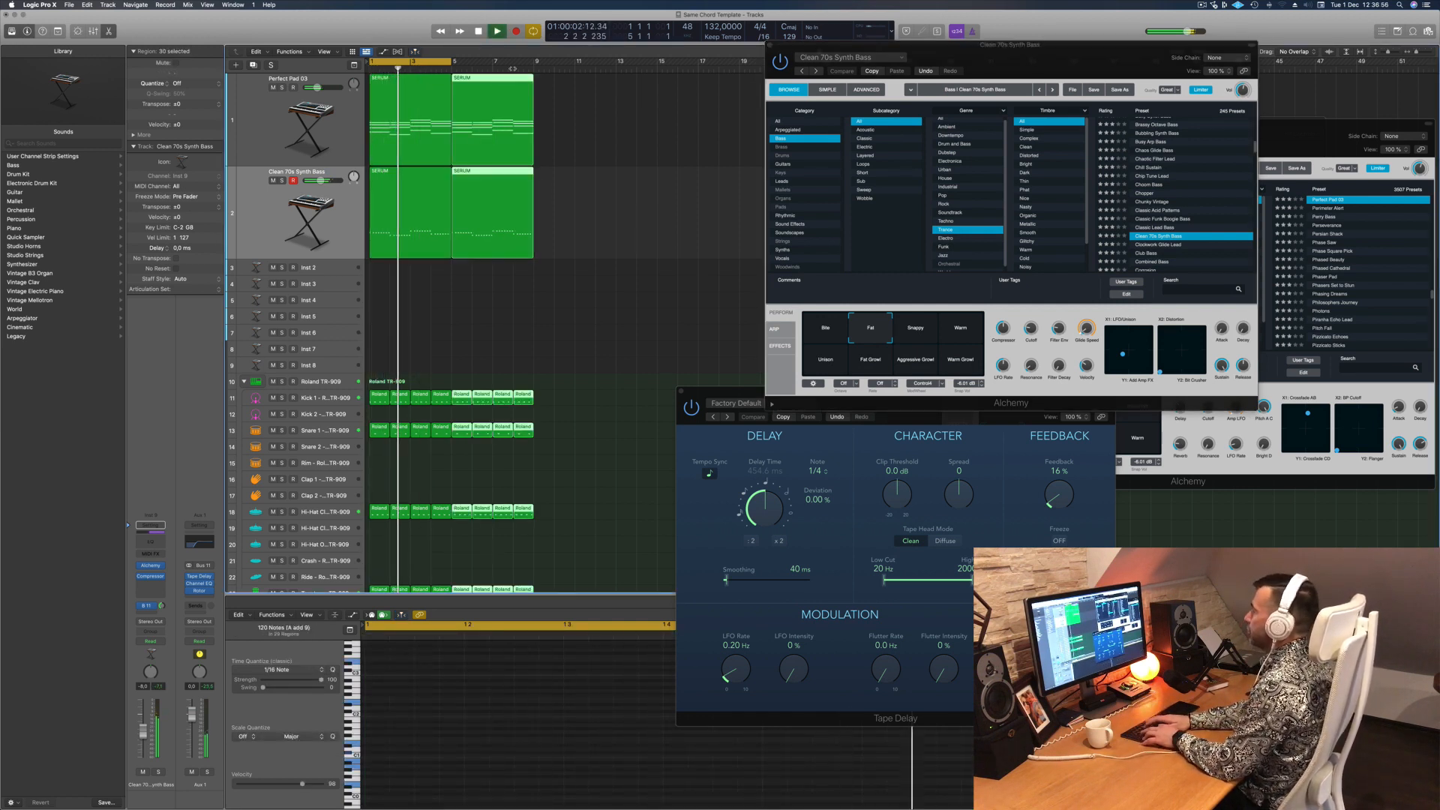
# Step: Repeat the selected regions again to fill 16 bars, extend the cycle range to bar 17 and clear the selection
pyautogui.press('super+r')
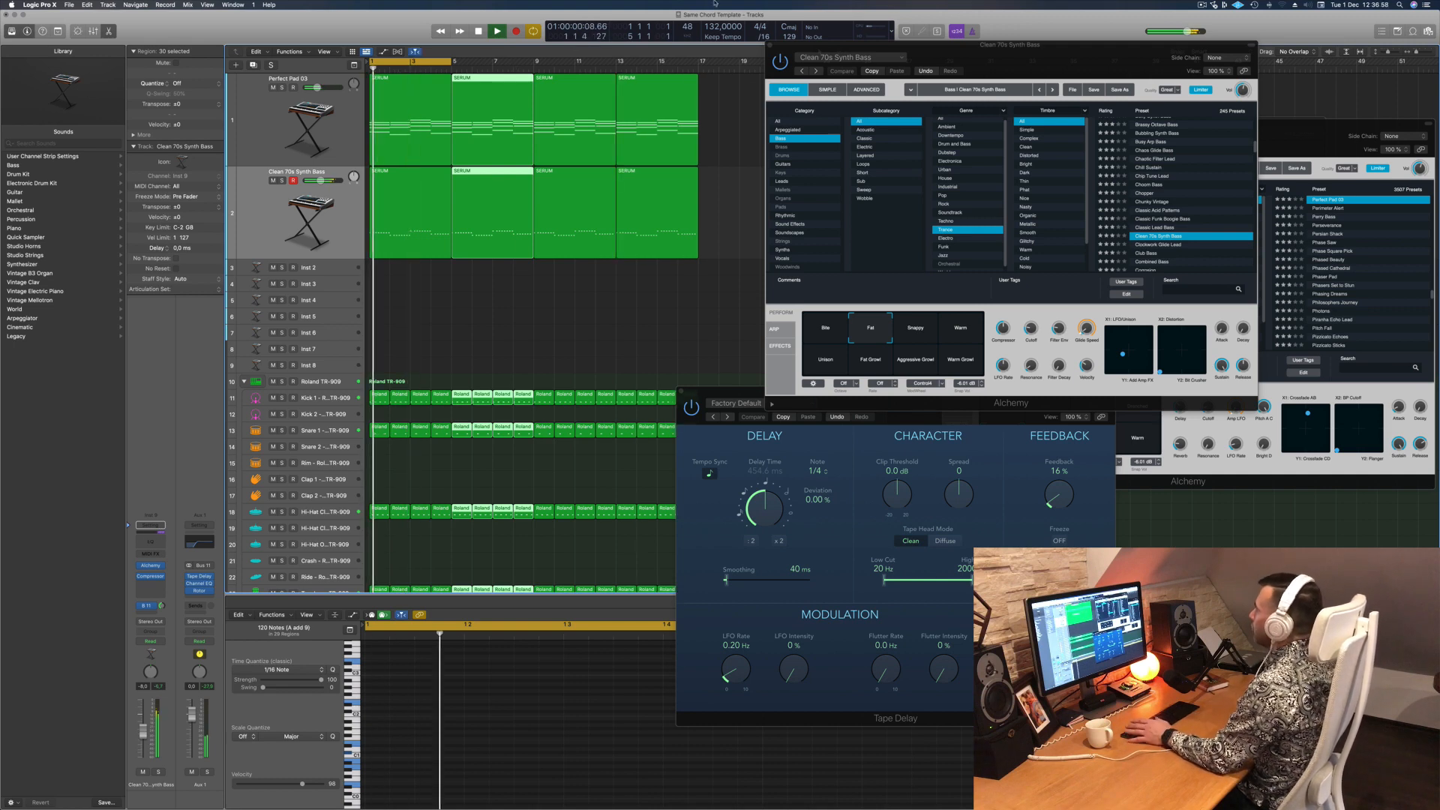
pyautogui.moveTo(961, 47); pyautogui.dragTo(1230, 93)
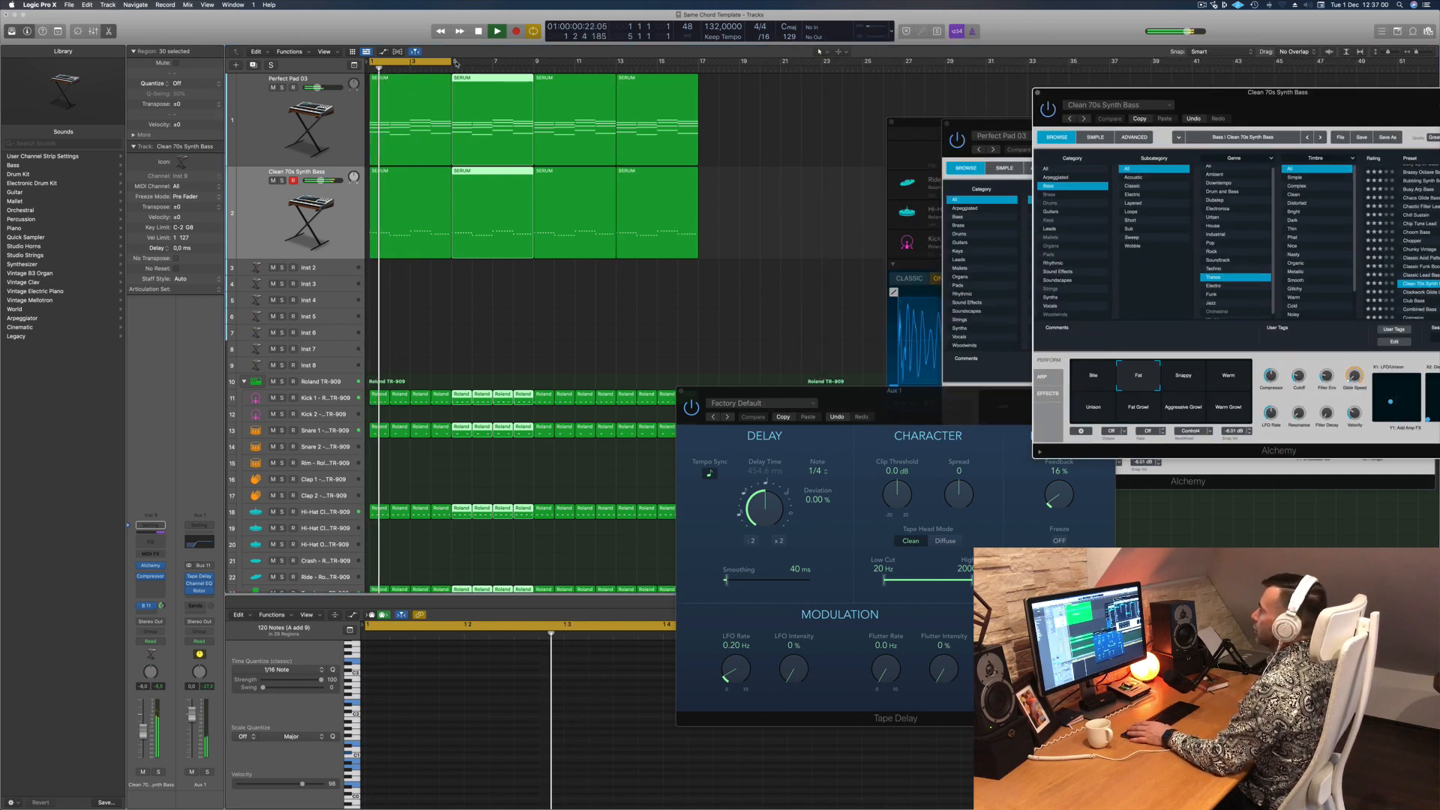
pyautogui.moveTo(452, 63); pyautogui.dragTo(700, 81)
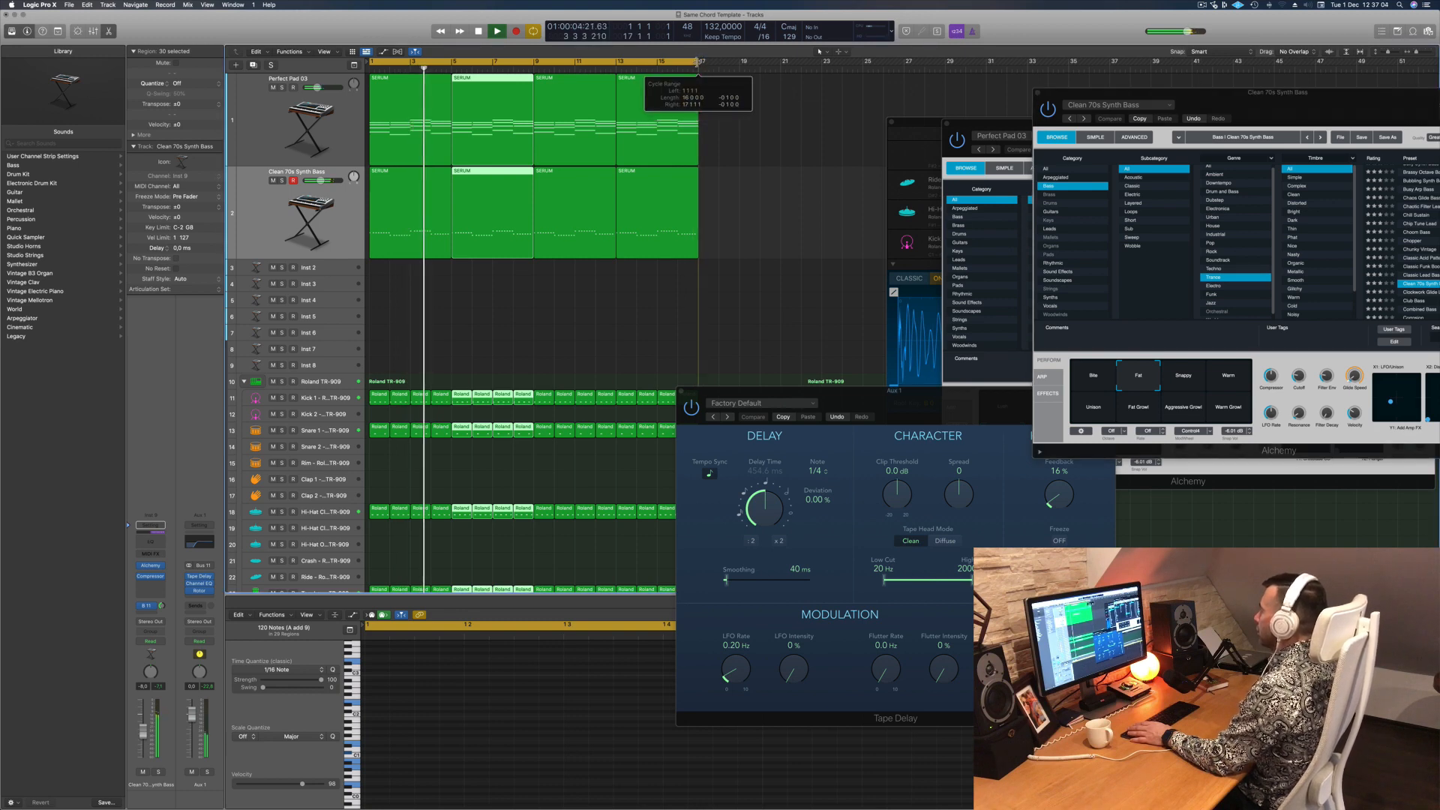
pyautogui.scroll(-1, 555, 294)
pyautogui.click(521, 299)
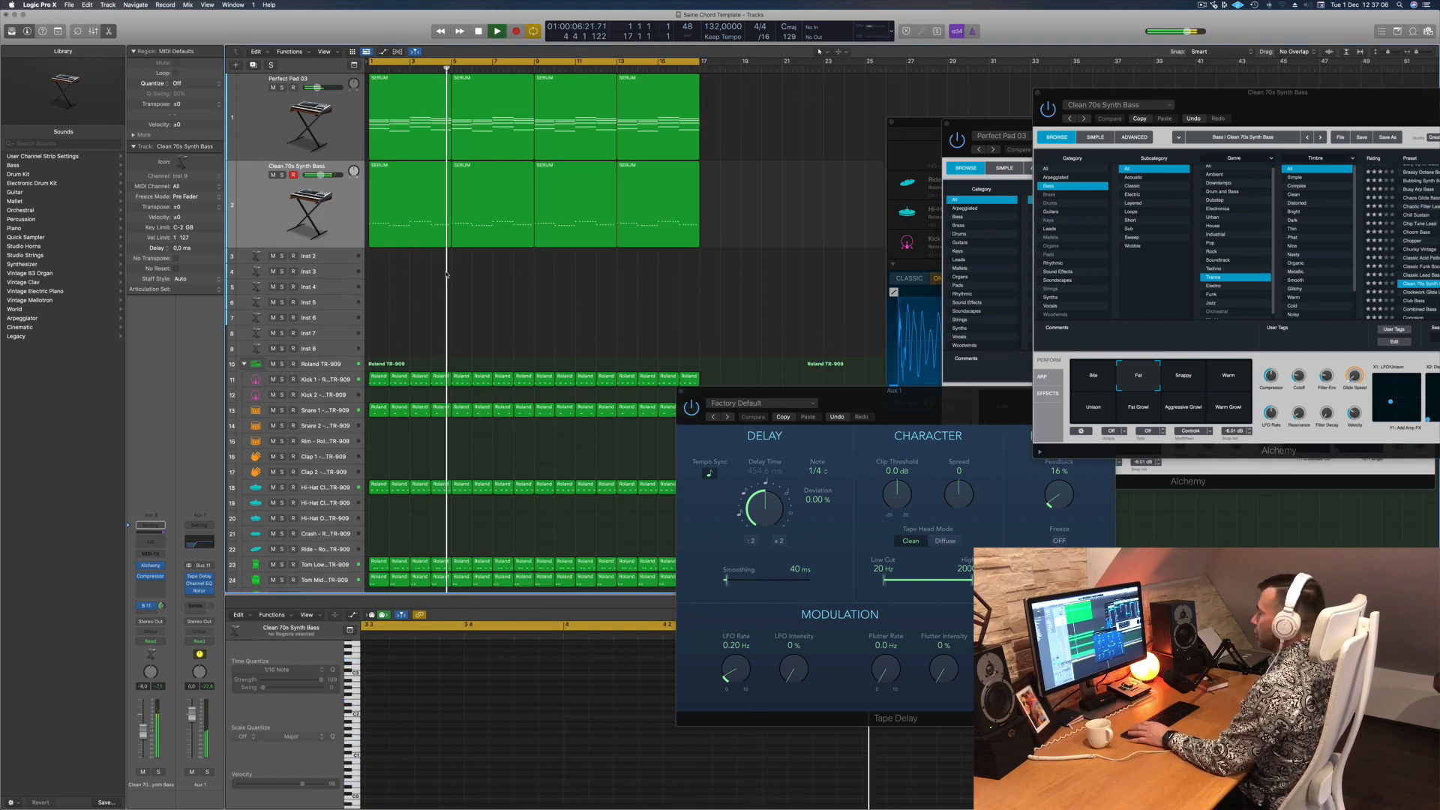
# Step: Copy a four-bar pad chord region onto the Inst 2 track at bar 1, stop playback and select that track
pyautogui.click(338, 218)
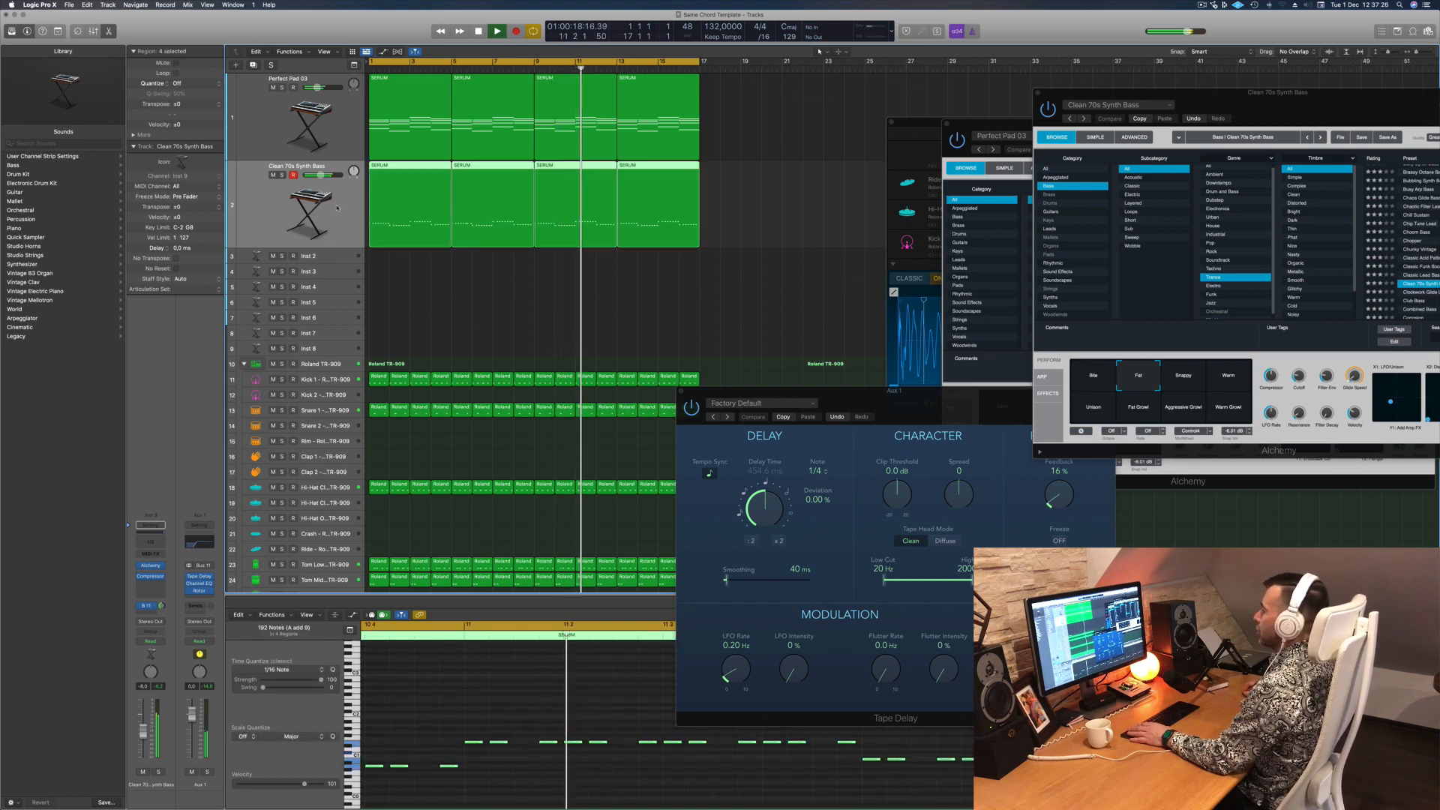
pyautogui.press('Return')
pyautogui.click(342, 114)
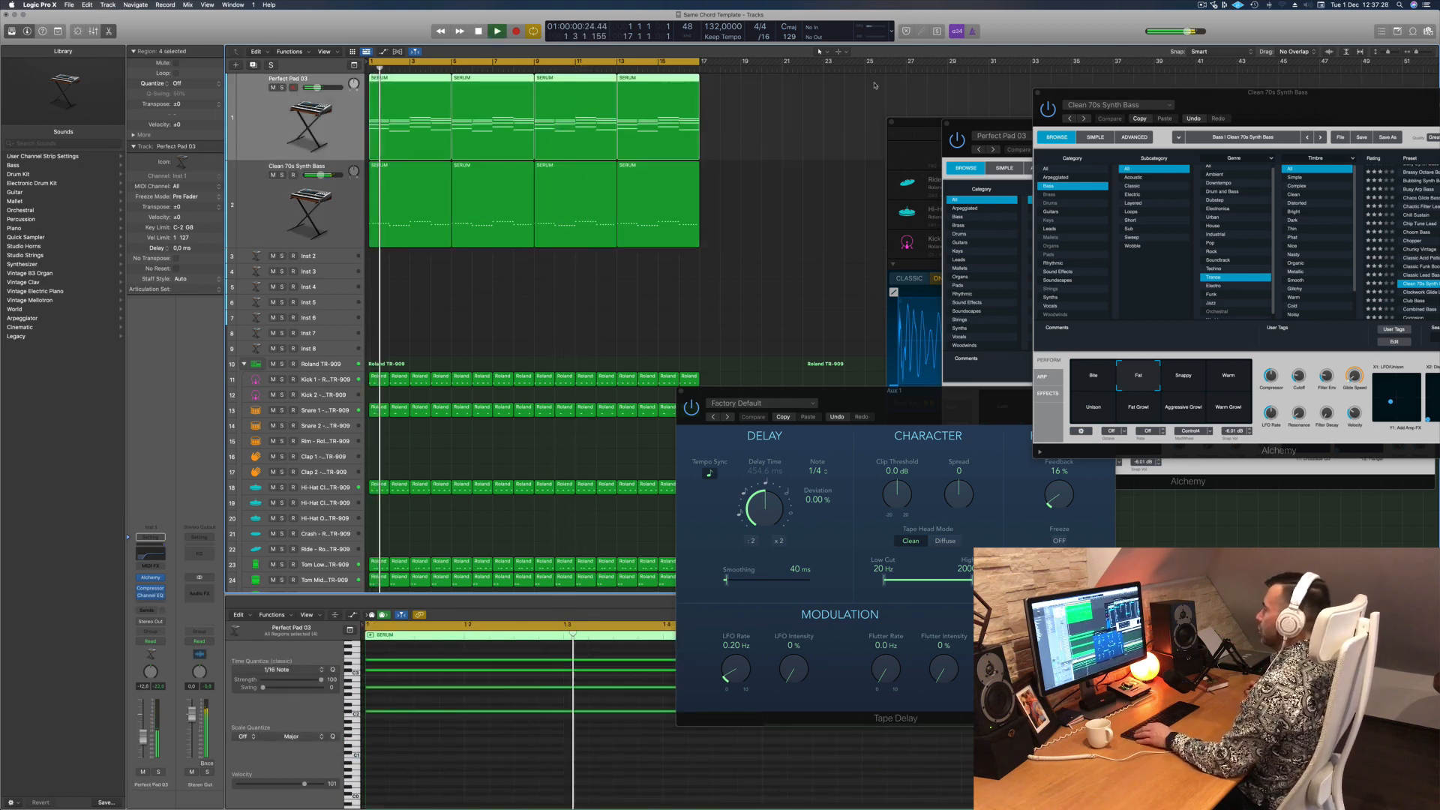
pyautogui.click(735, 87)
pyautogui.moveTo(655, 109); pyautogui.dragTo(424, 257)
pyautogui.press('space')
pyautogui.click(341, 259)
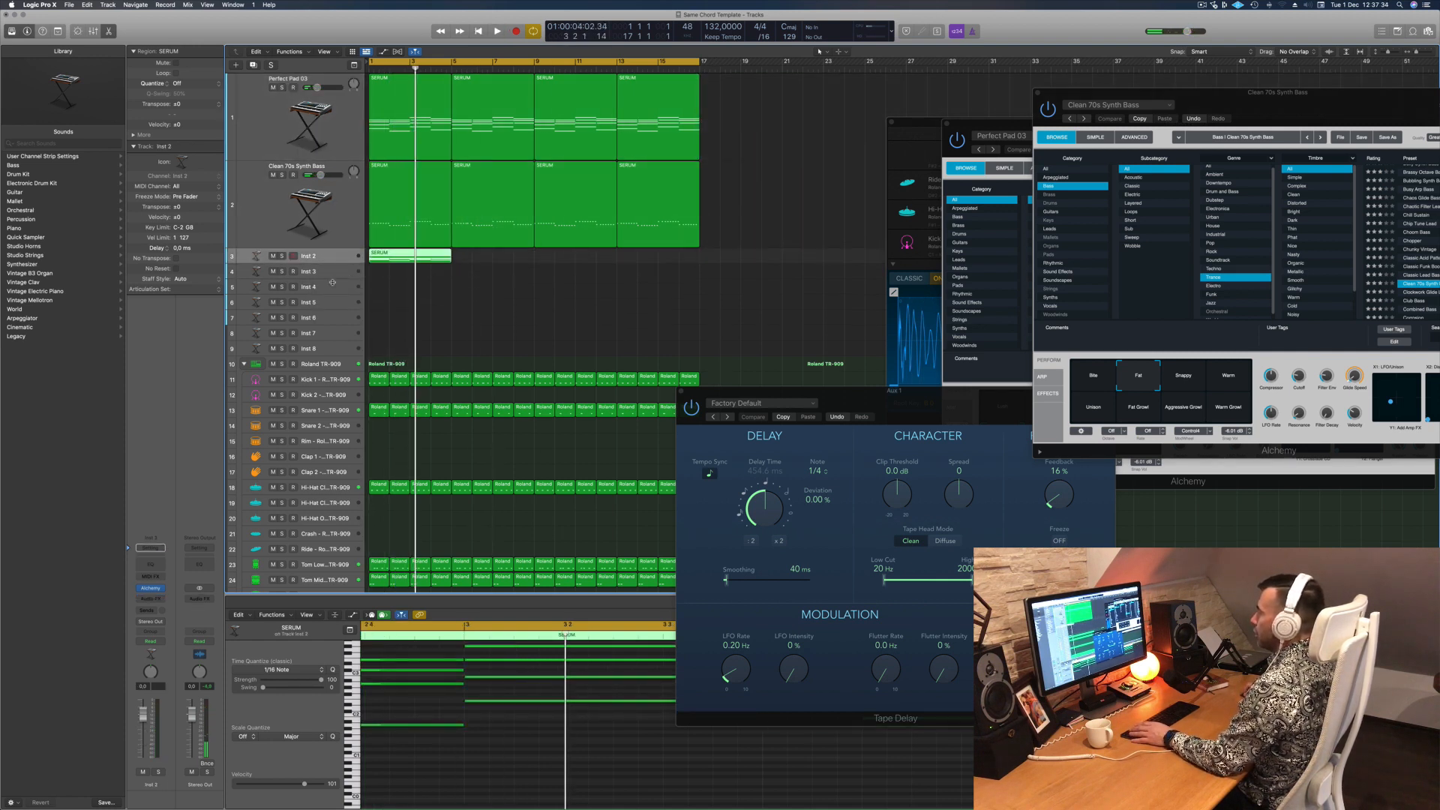
# Step: Enlarge the Inst 2 track's height and move the Tape Delay window clear of the Piano Roll
pyautogui.moveTo(338, 267); pyautogui.dragTo(340, 317)
pyautogui.scroll(-2, 501, 767)
pyautogui.moveTo(765, 391); pyautogui.dragTo(1153, 260)
pyautogui.scroll(3, 564, 772)
pyautogui.scroll(-1, 566, 753)
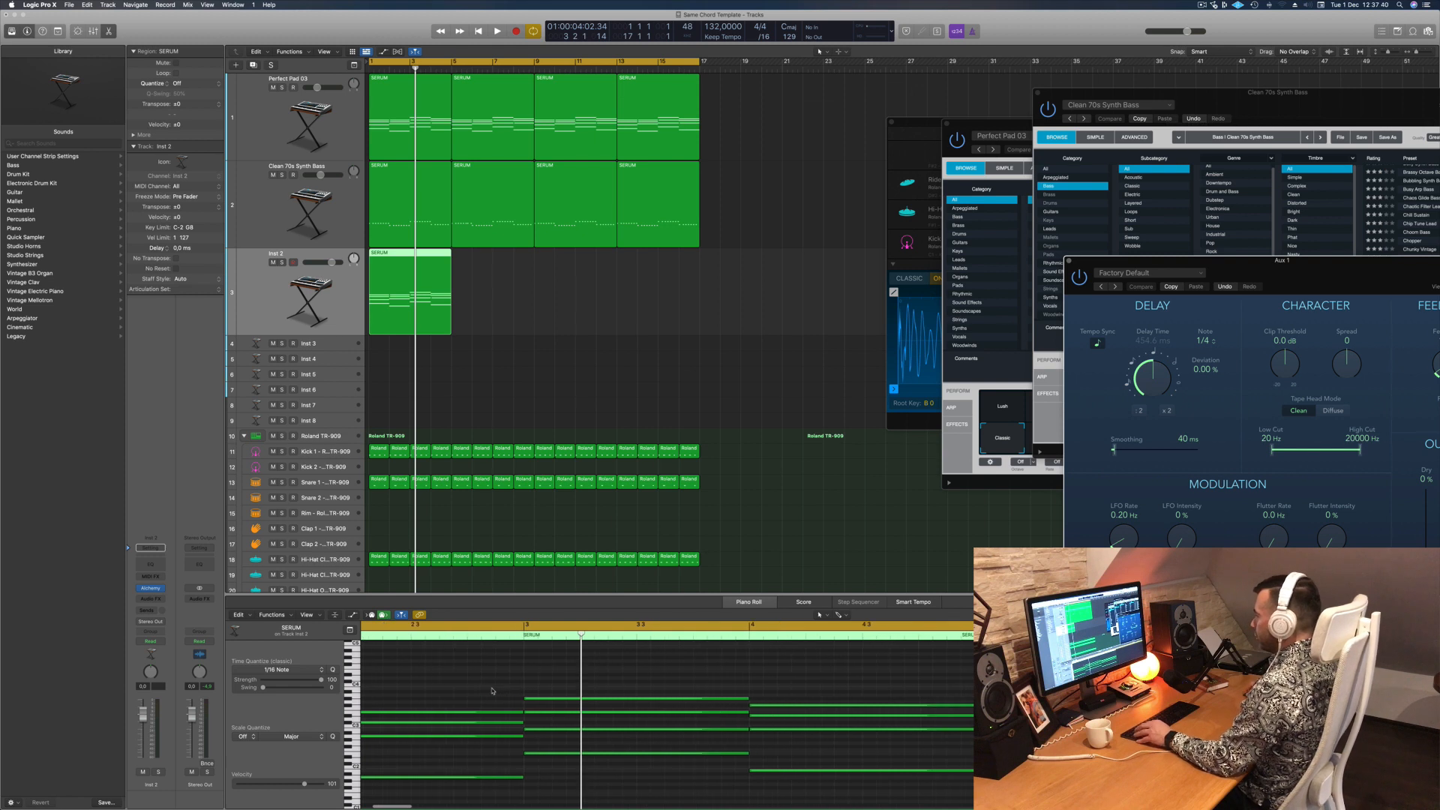
# Step: Shorten all sustained chord notes in the Inst 2 region and repeat them as short rhythmic stabs
pyautogui.hscroll(-4, 534, 679)
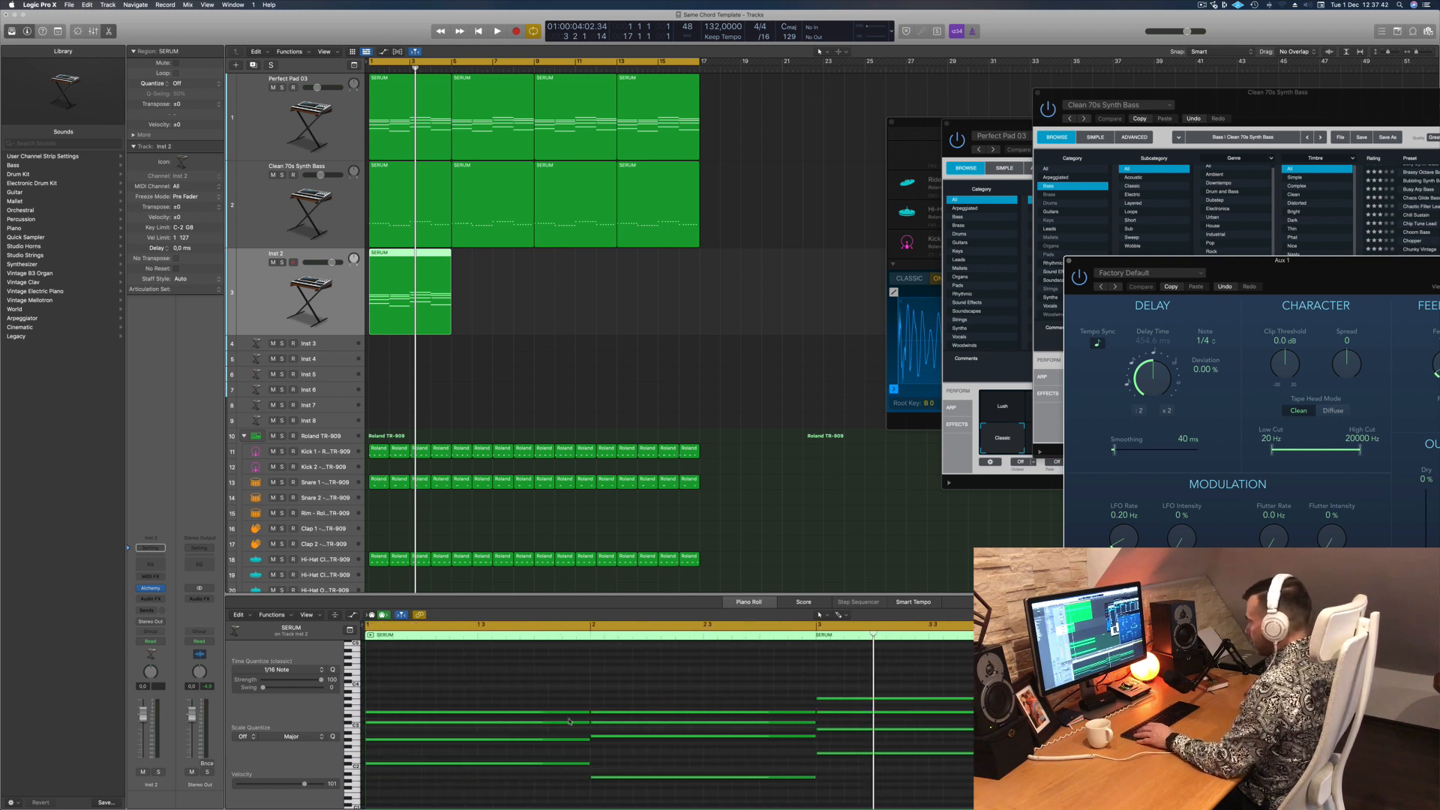
pyautogui.click(621, 672)
pyautogui.press('super+a')
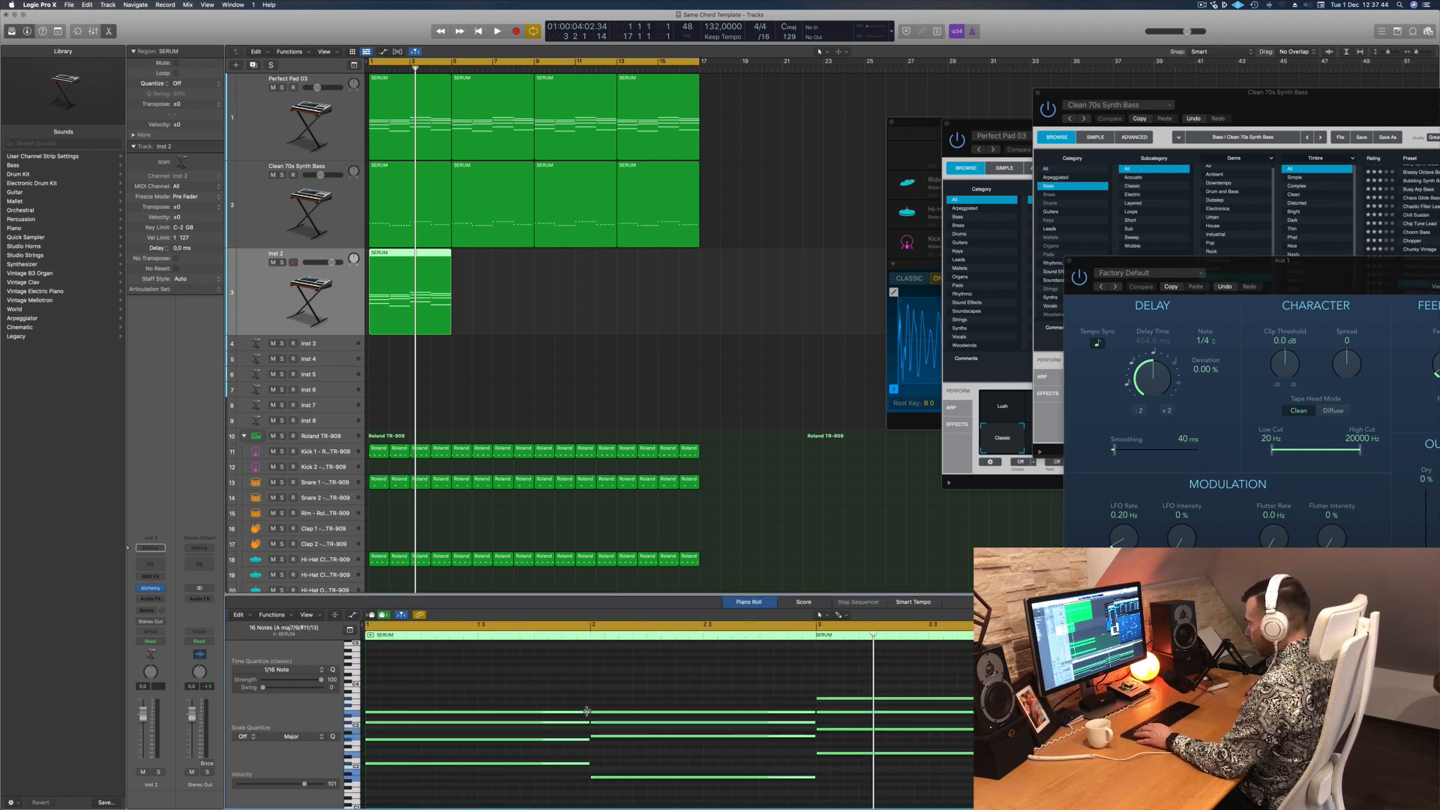
pyautogui.moveTo(591, 714); pyautogui.dragTo(539, 718)
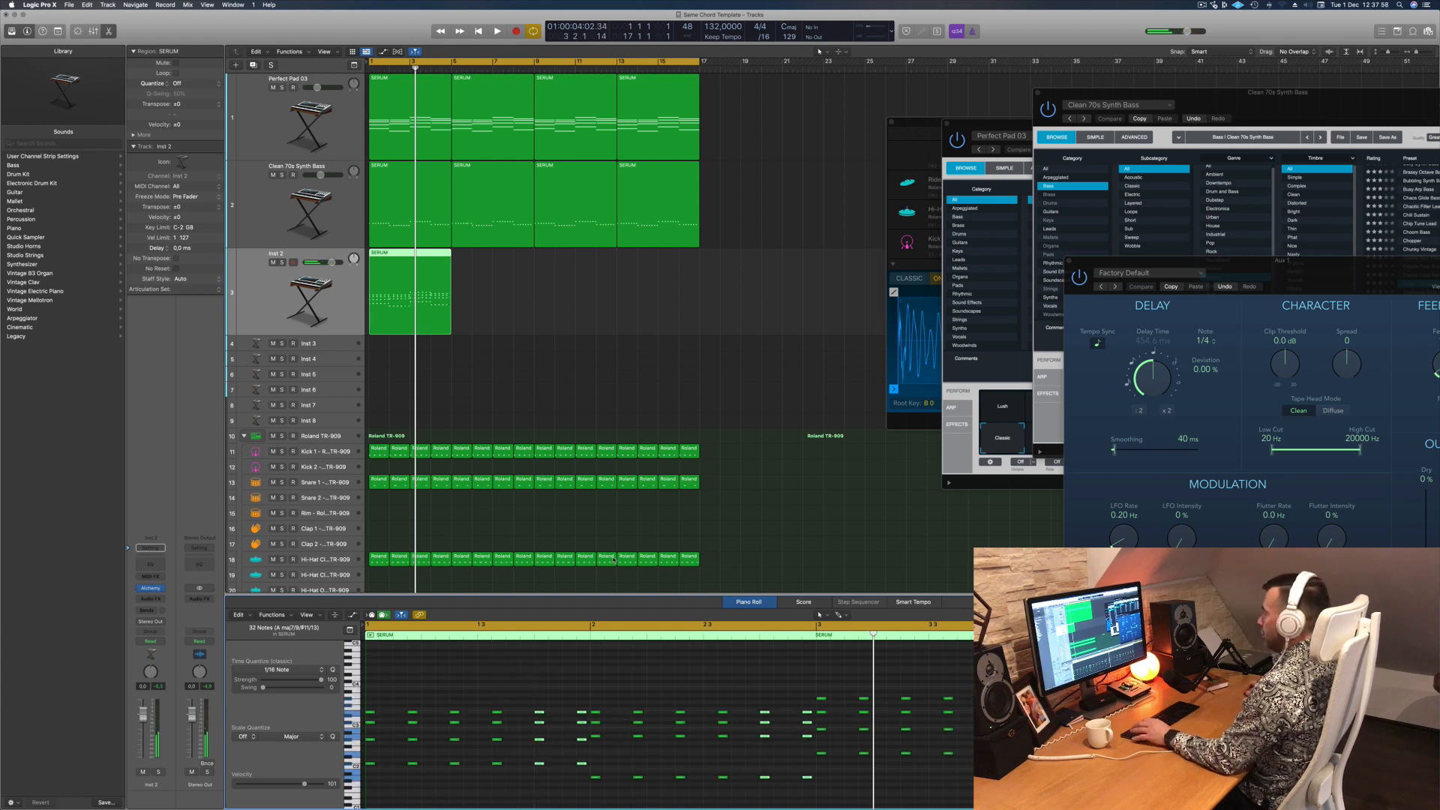
# Step: Open Inst 2's Alchemy synth and copy the chord stab region along its track until it reaches bar 17
pyautogui.click(256, 286)
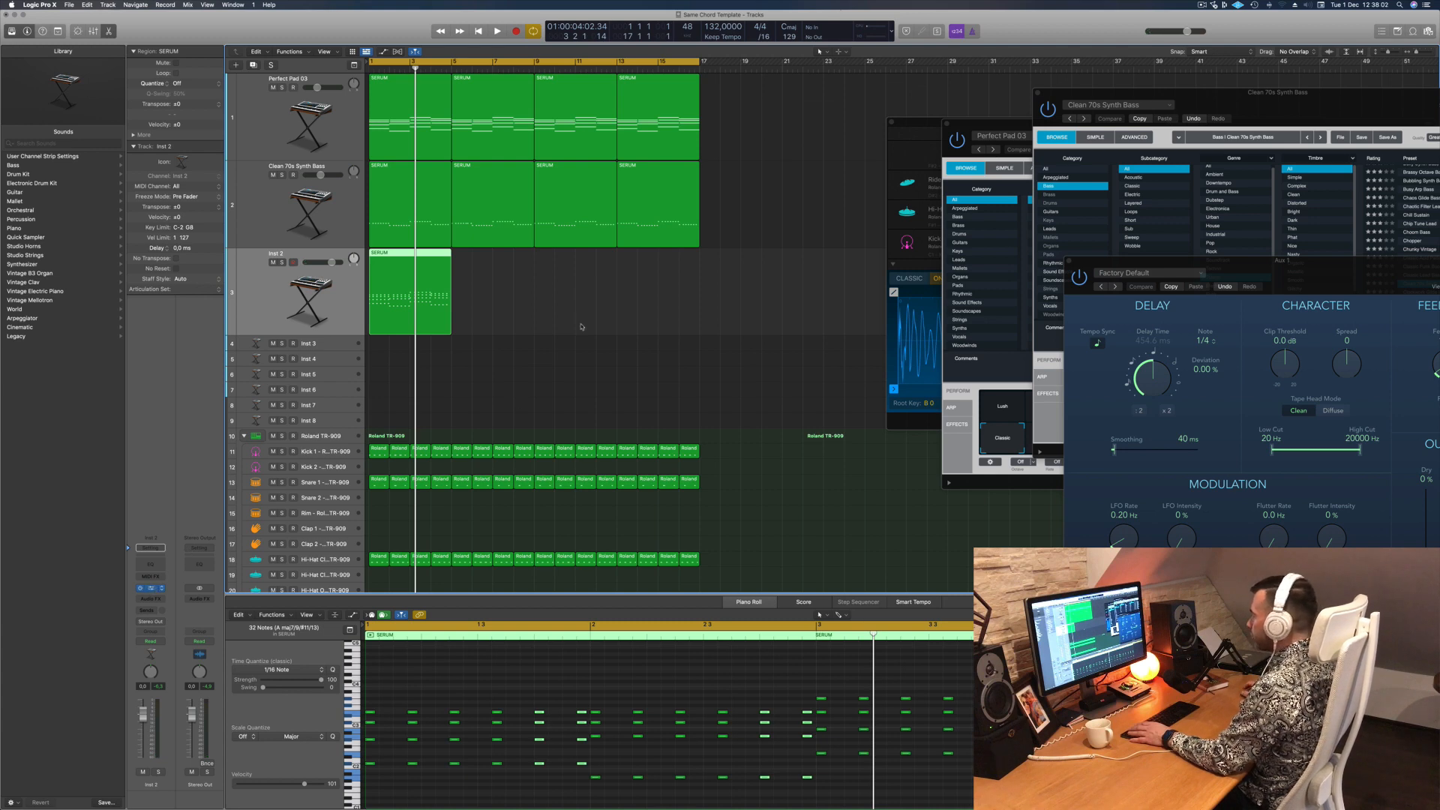
pyautogui.moveTo(636, 120); pyautogui.dragTo(964, 116)
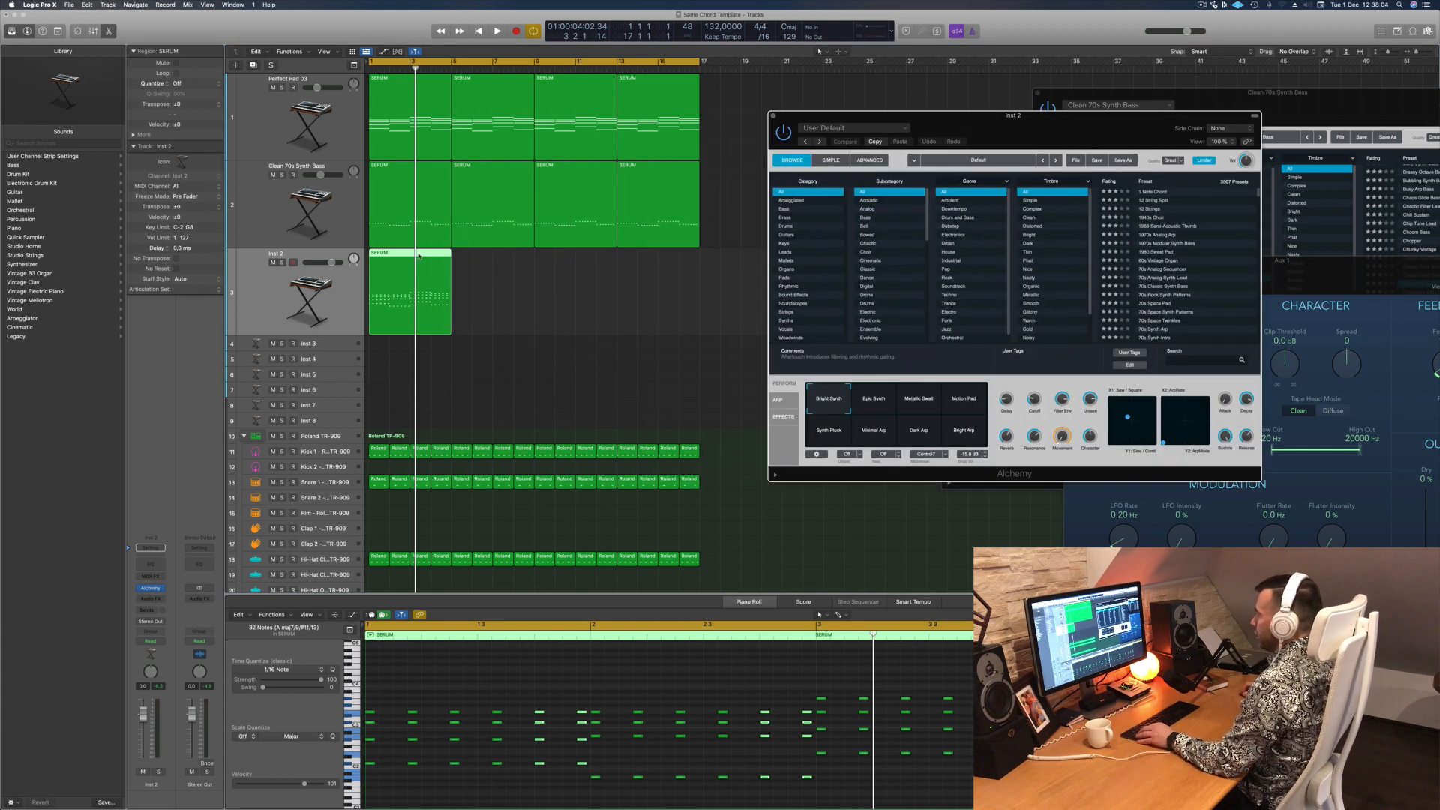
pyautogui.moveTo(406, 257); pyautogui.dragTo(584, 262)
pyautogui.moveTo(966, 119); pyautogui.dragTo(880, 116)
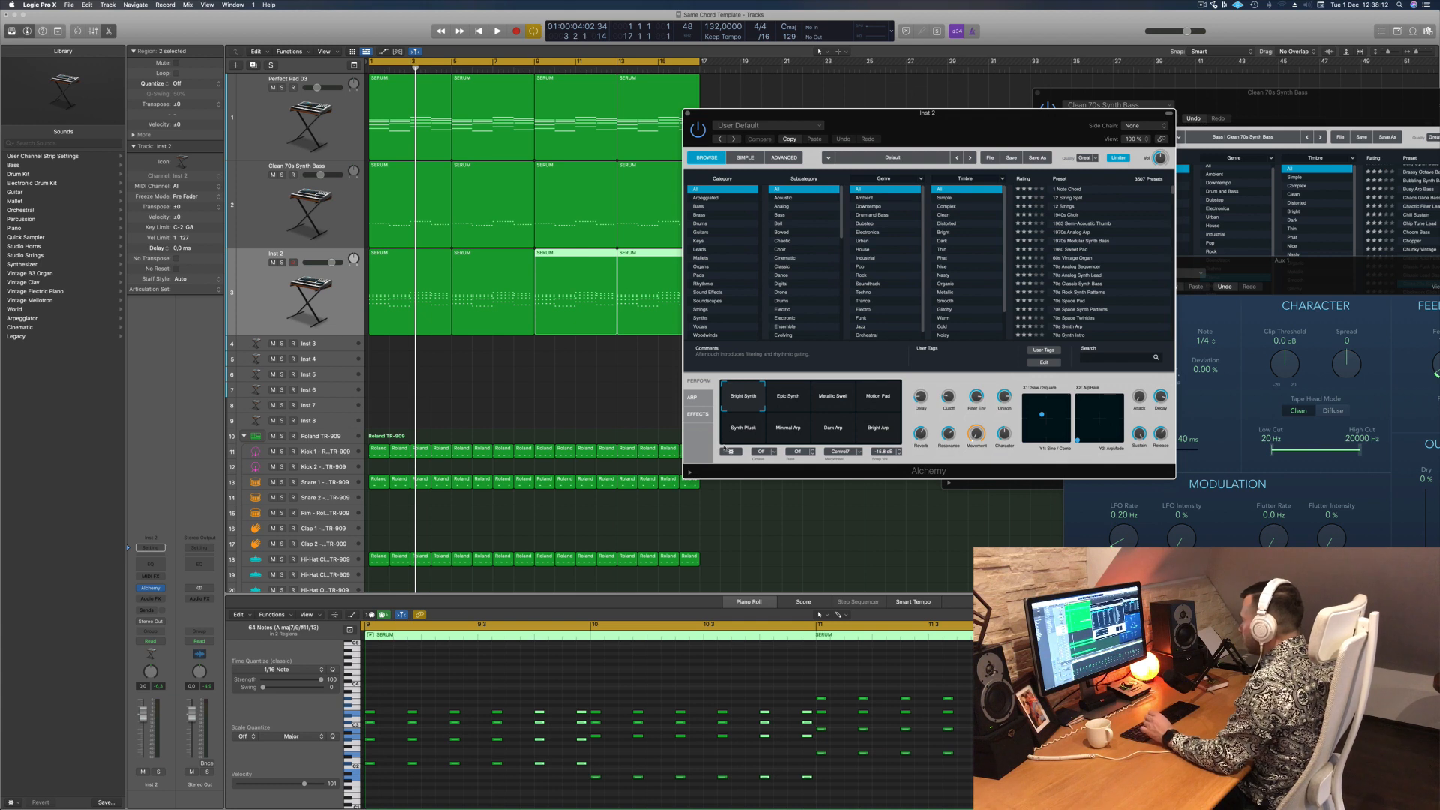
# Step: Choose the Synth Pluck performance variation in Inst 2's Alchemy and audition it with the full mix from the start
pyautogui.click(747, 434)
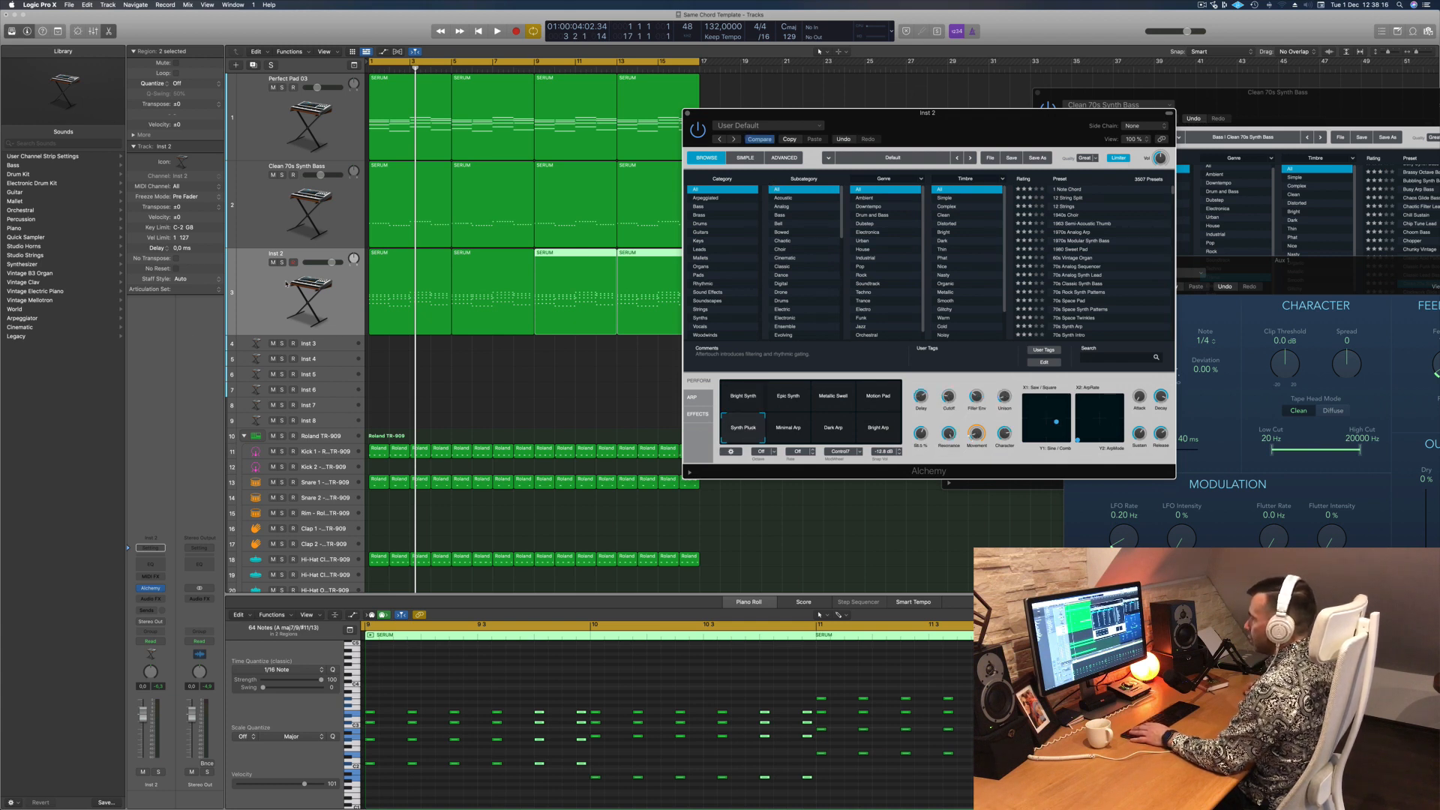
pyautogui.click(272, 282)
pyautogui.press('space')
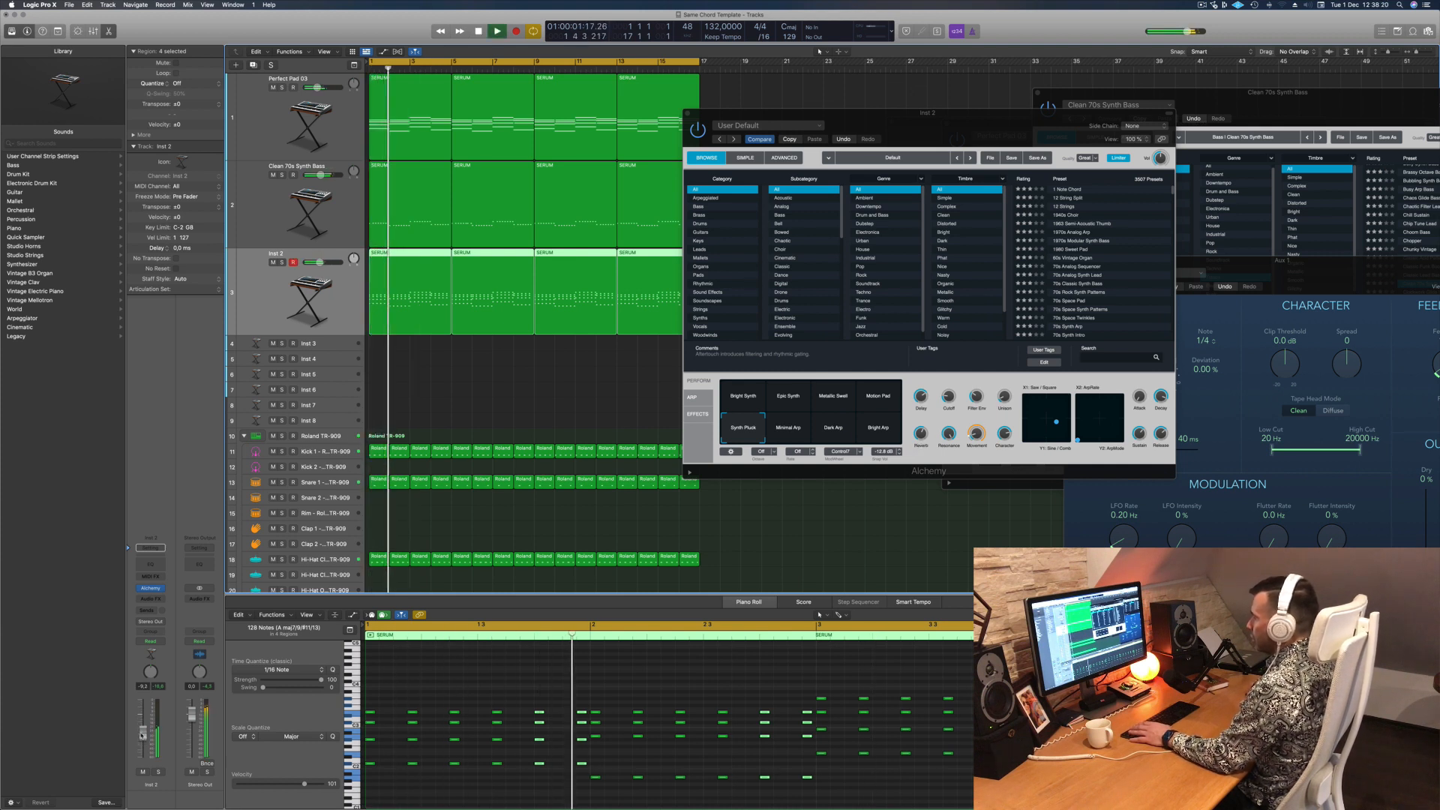
pyautogui.moveTo(1020, 115); pyautogui.dragTo(1007, 84)
pyautogui.press('space')
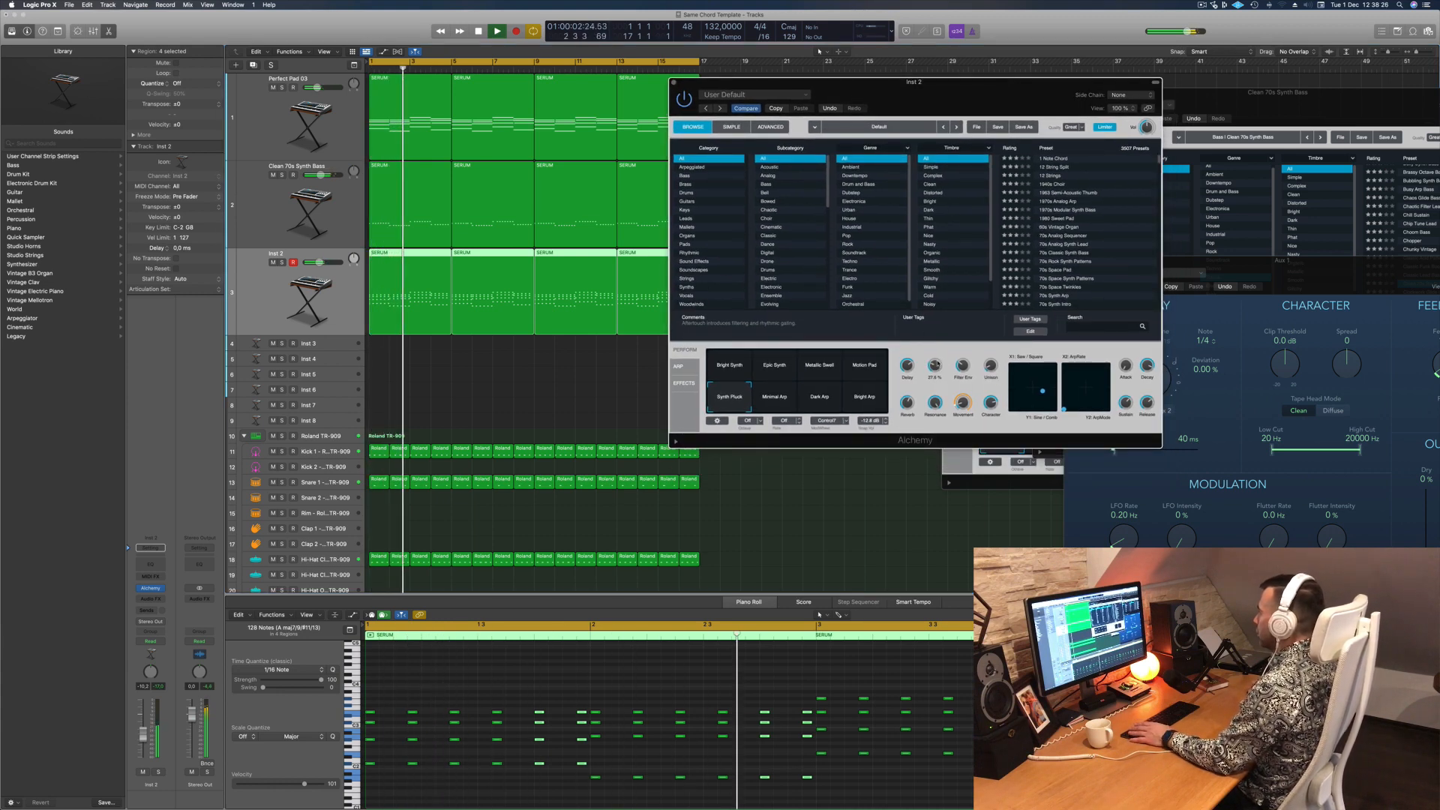
pyautogui.press('space')
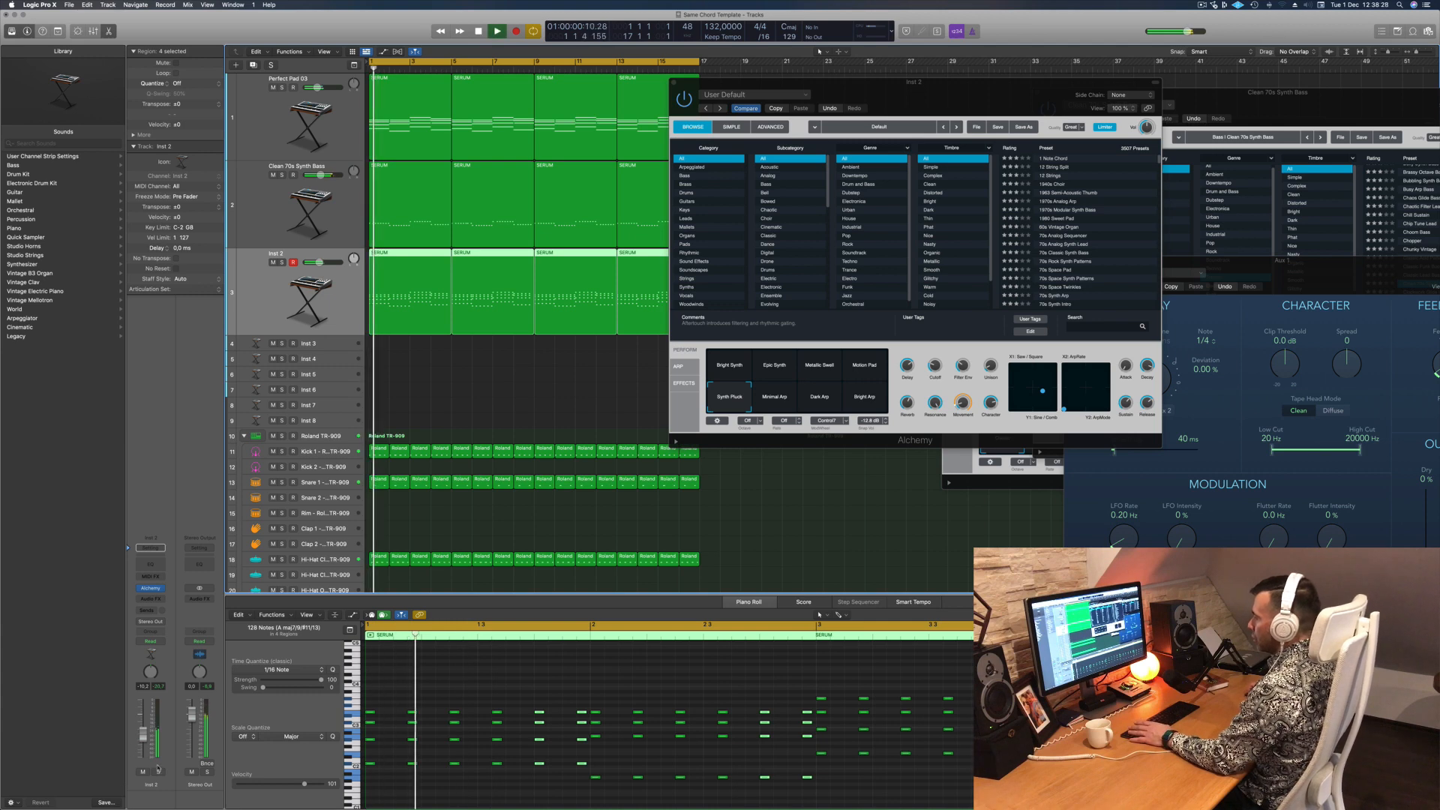
# Step: Solo Inst 2 briefly, restore the full mix and lower the track's volume slightly
pyautogui.click(158, 771)
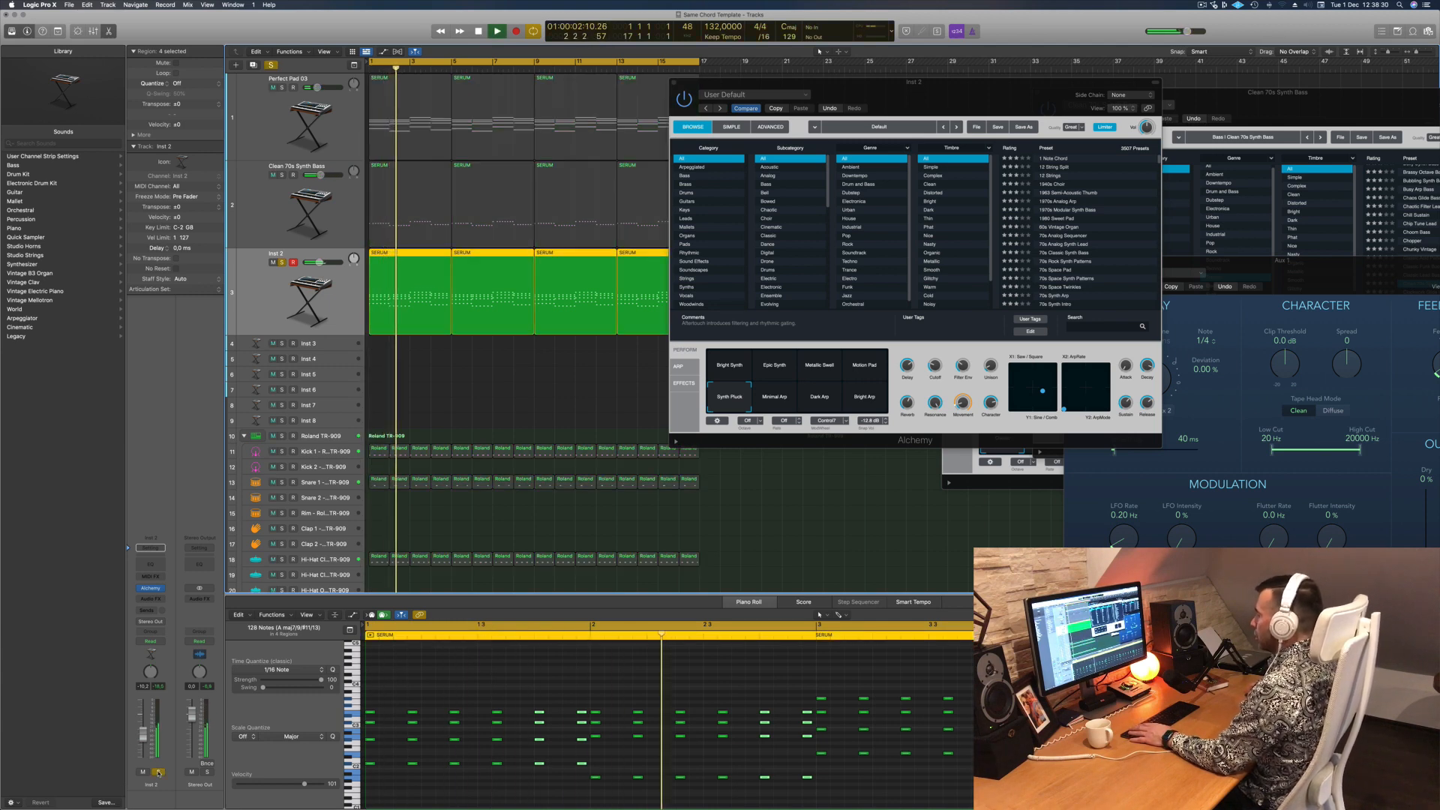
pyautogui.click(158, 772)
pyautogui.press('space')
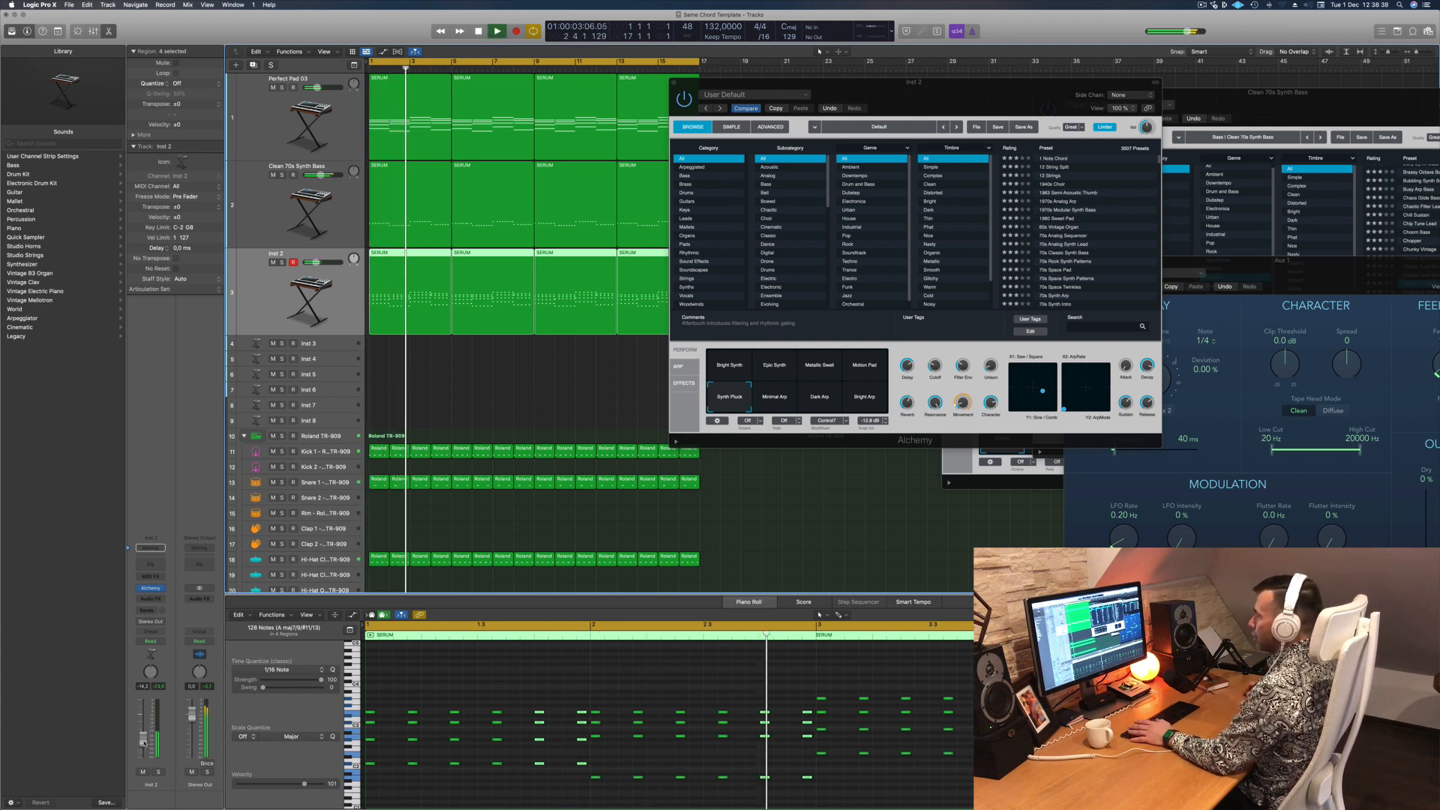
# Step: Show the mixer and copy the Compressor from the Clean 70s Synth Bass channel to the Inst 2 channel
pyautogui.click(488, 394)
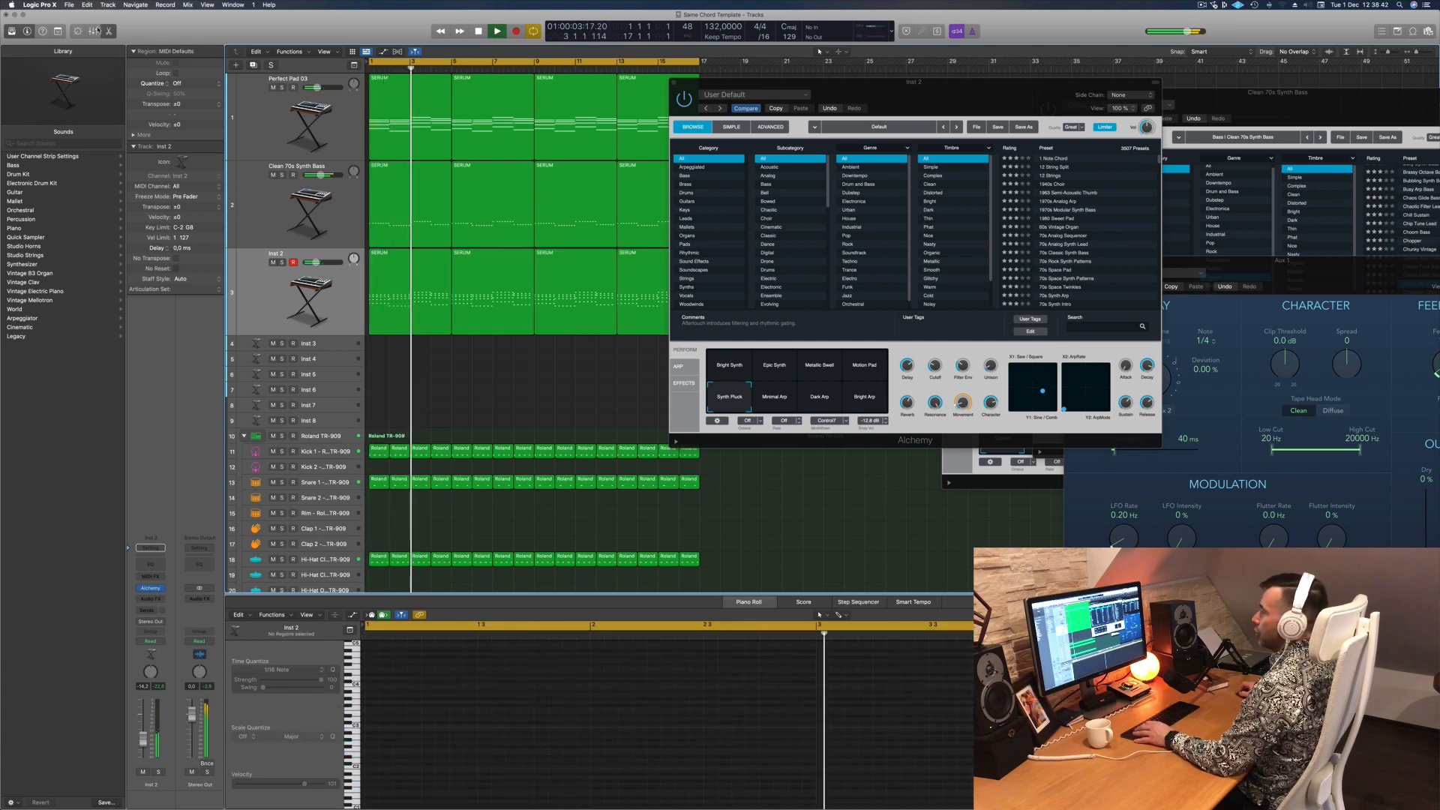
pyautogui.press('x')
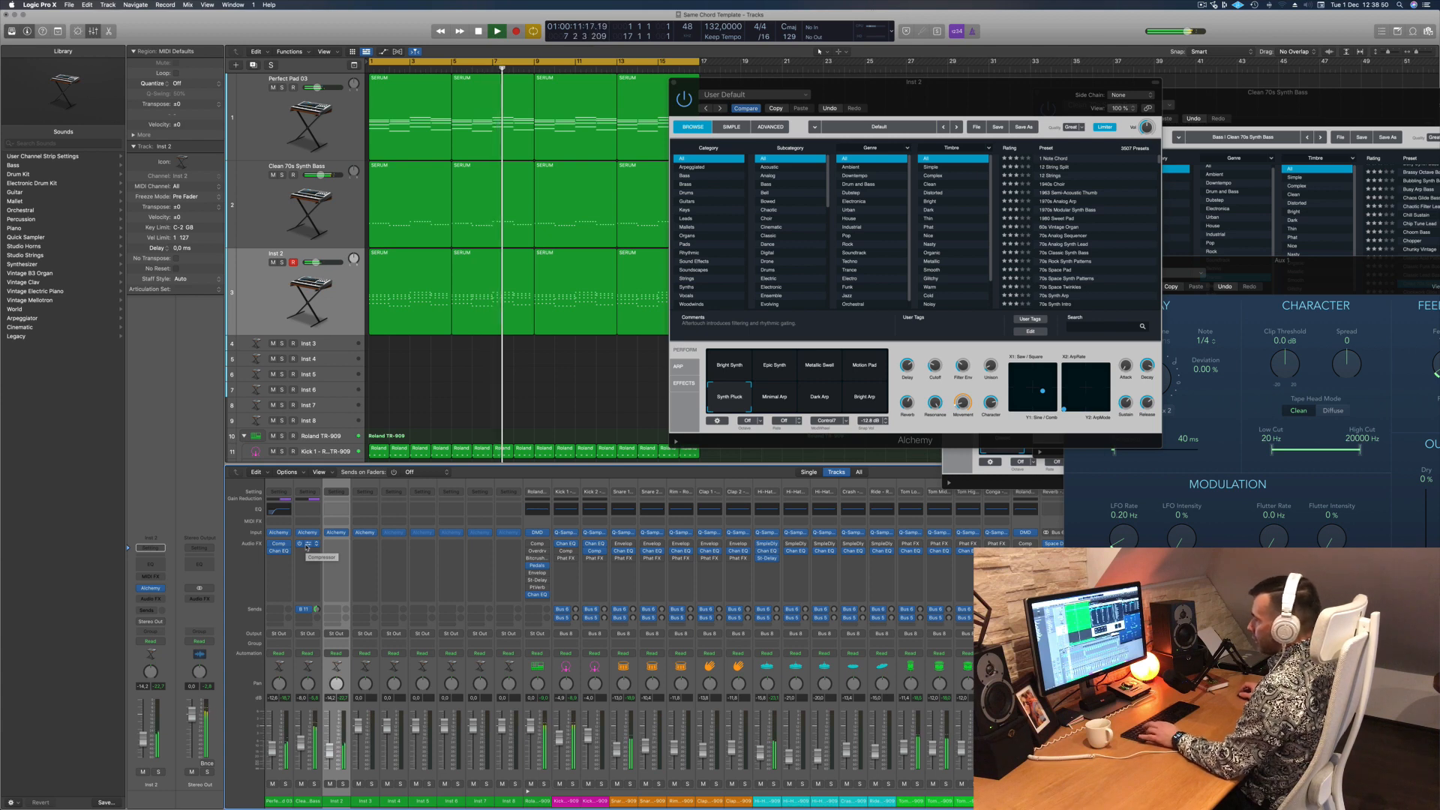
pyautogui.moveTo(307, 547); pyautogui.dragTo(335, 551)
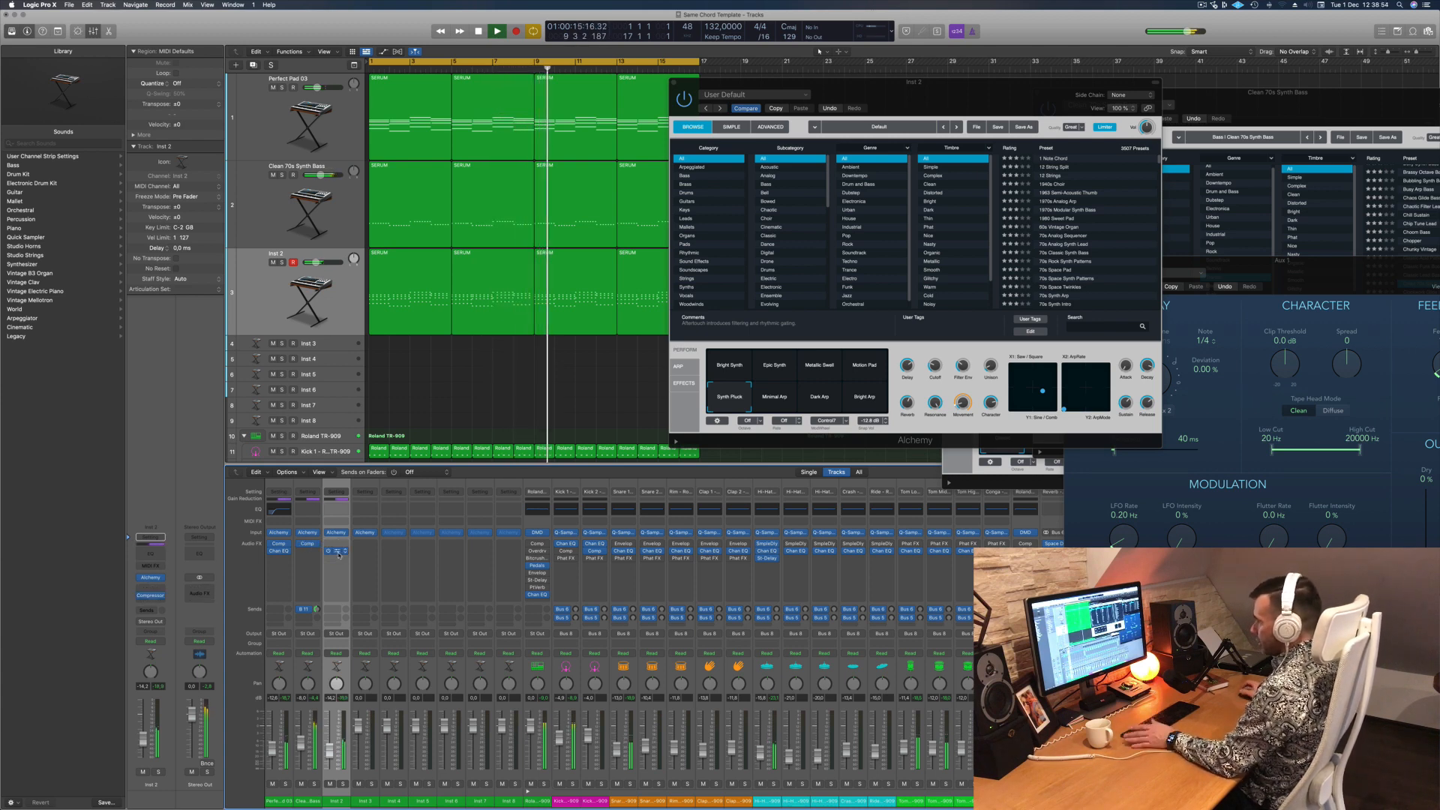
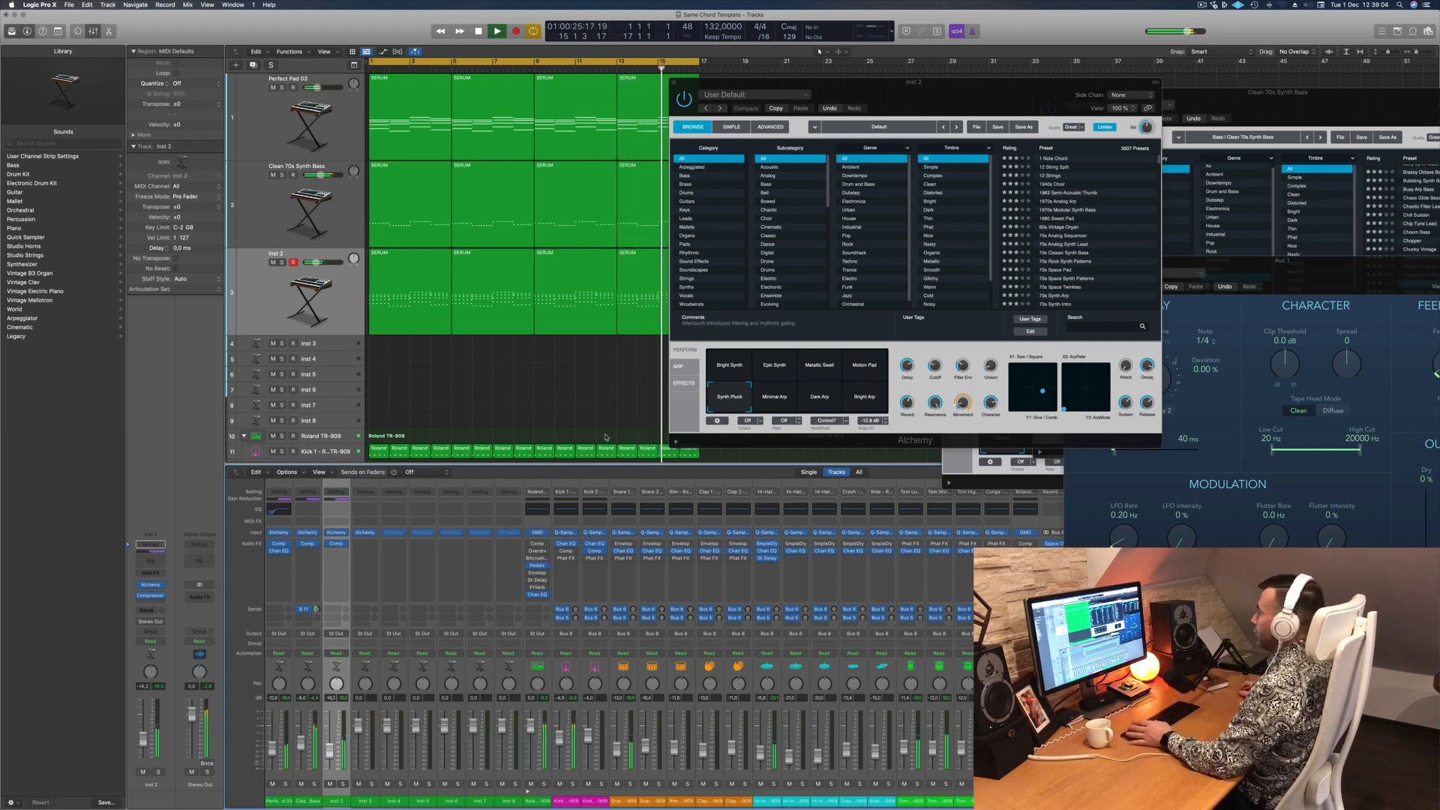
# Step: Audition Inst 2 soloed, compare the mix with the track muted, and restore it in the mix
pyautogui.click(341, 784)
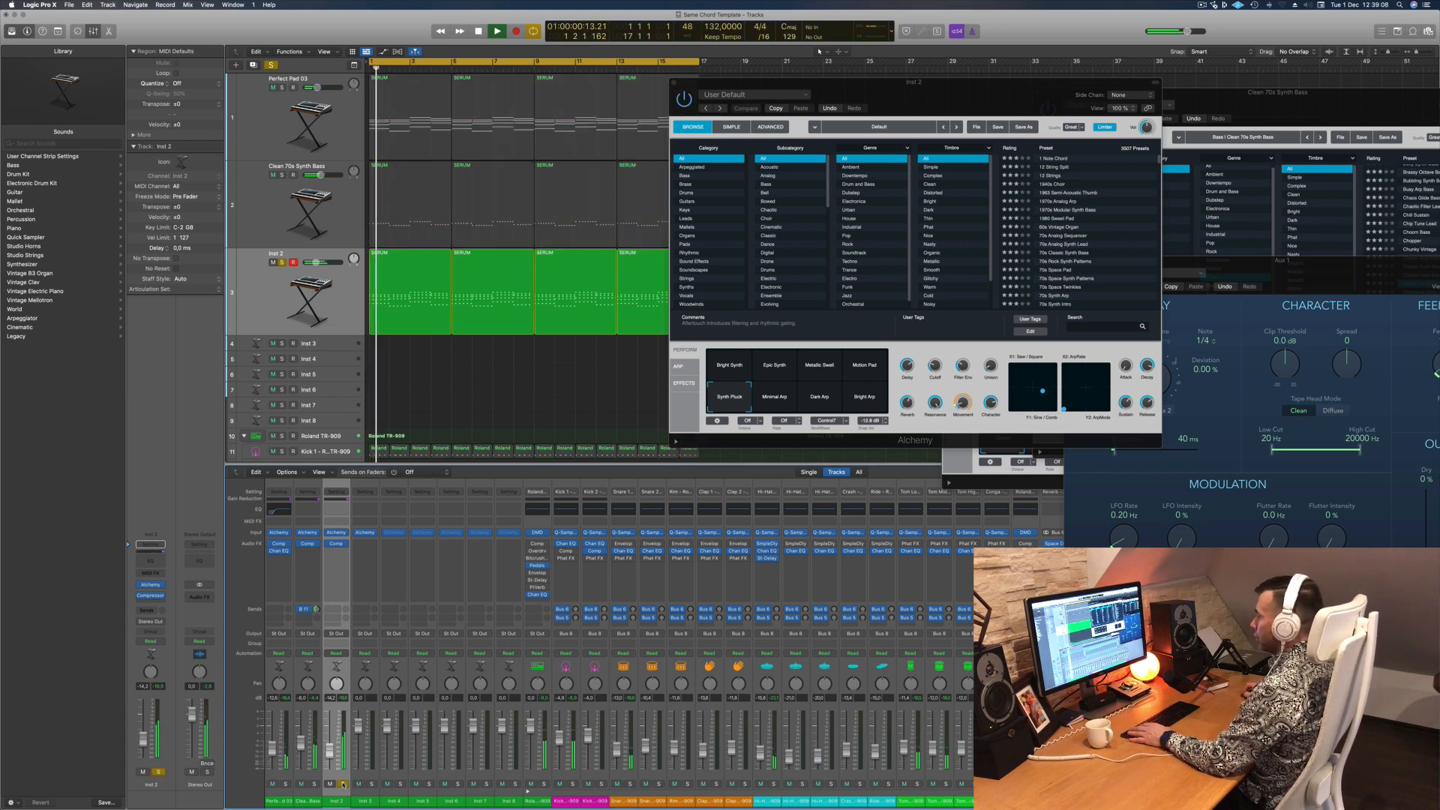
pyautogui.click(341, 784)
pyautogui.click(330, 784)
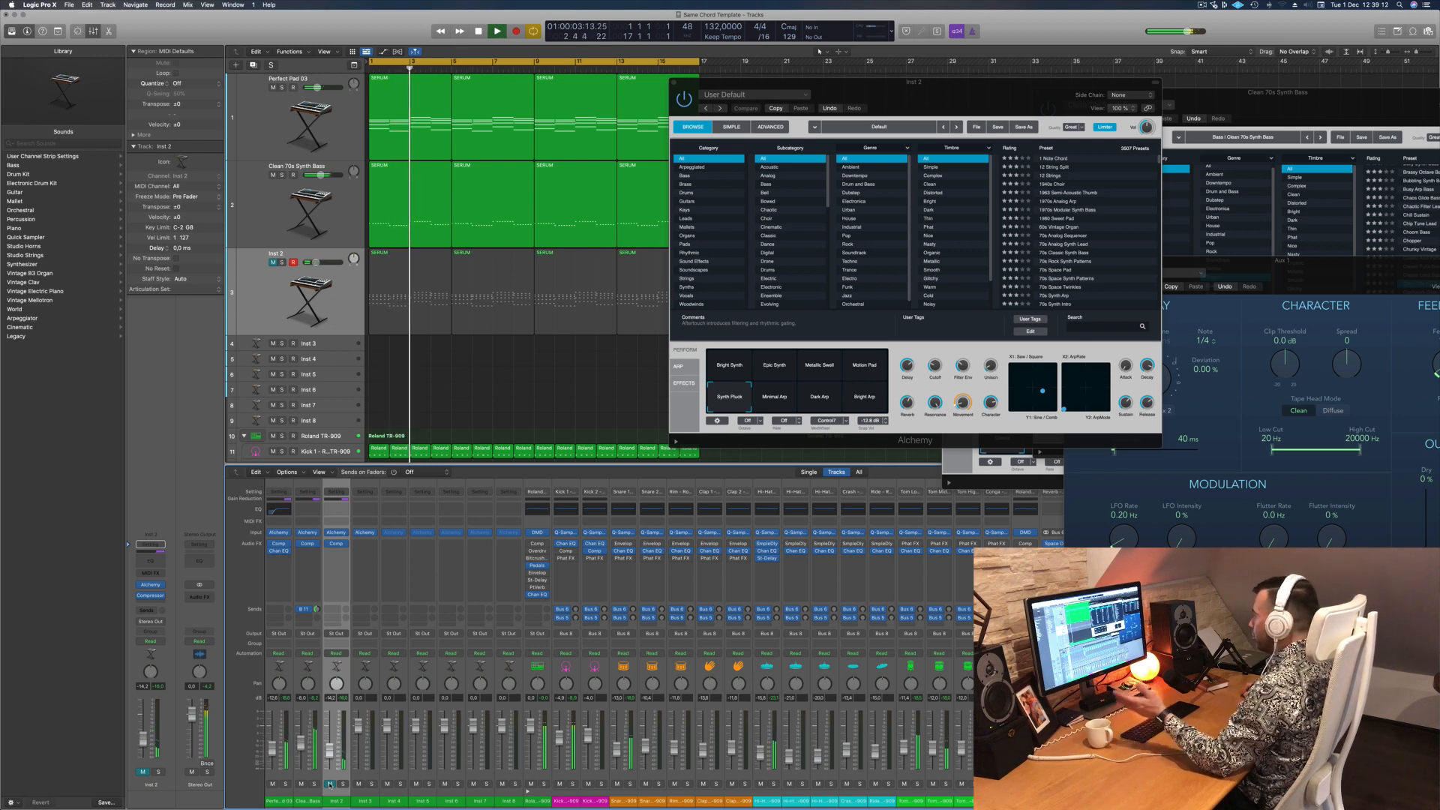
pyautogui.click(330, 784)
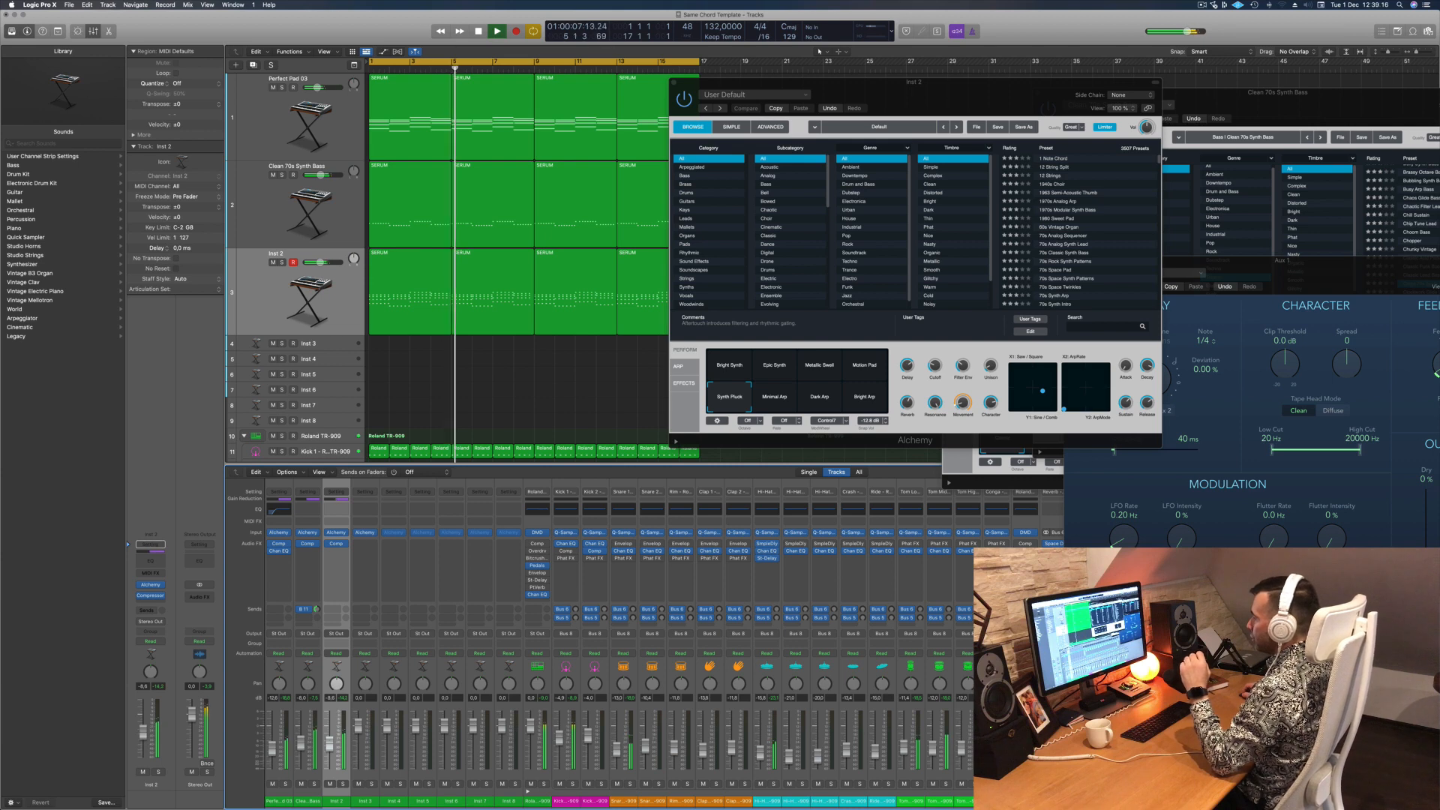
# Step: Fine-tune Inst 2's volume slightly downward in the mixer and close its Alchemy window
pyautogui.moveTo(330, 749); pyautogui.dragTo(330, 750)
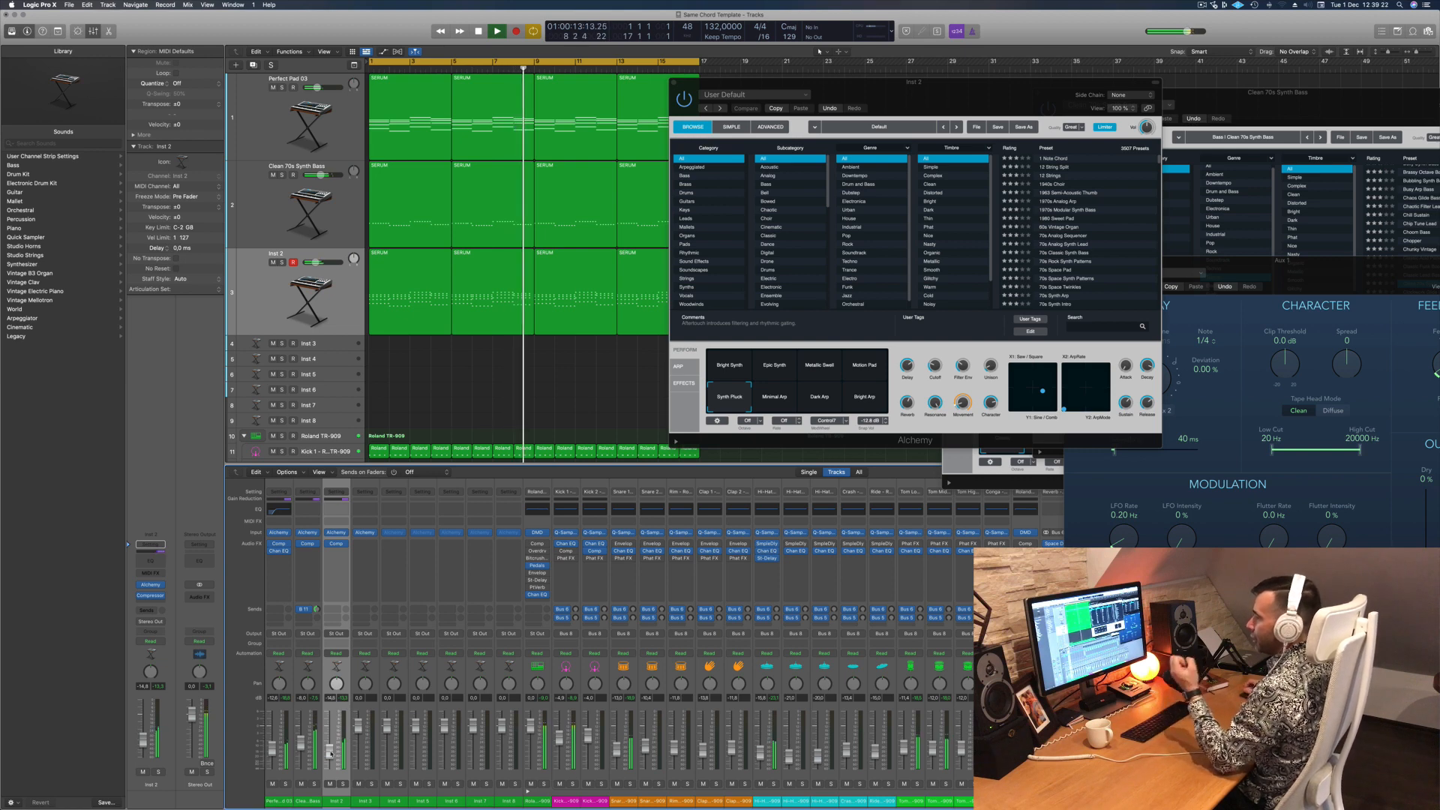
pyautogui.moveTo(331, 754); pyautogui.dragTo(330, 753)
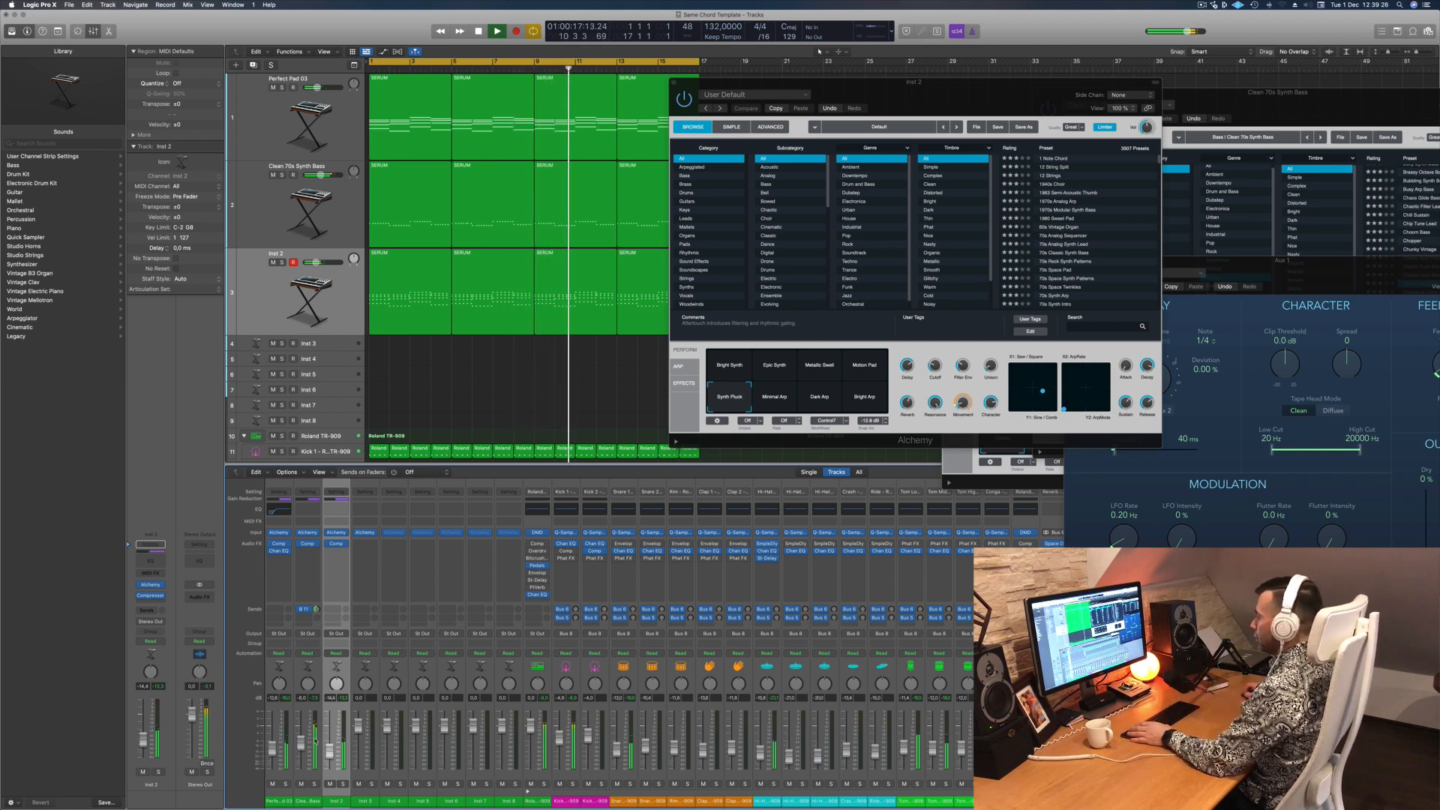
pyautogui.moveTo(330, 751); pyautogui.dragTo(331, 754)
pyautogui.moveTo(718, 90); pyautogui.dragTo(626, 126)
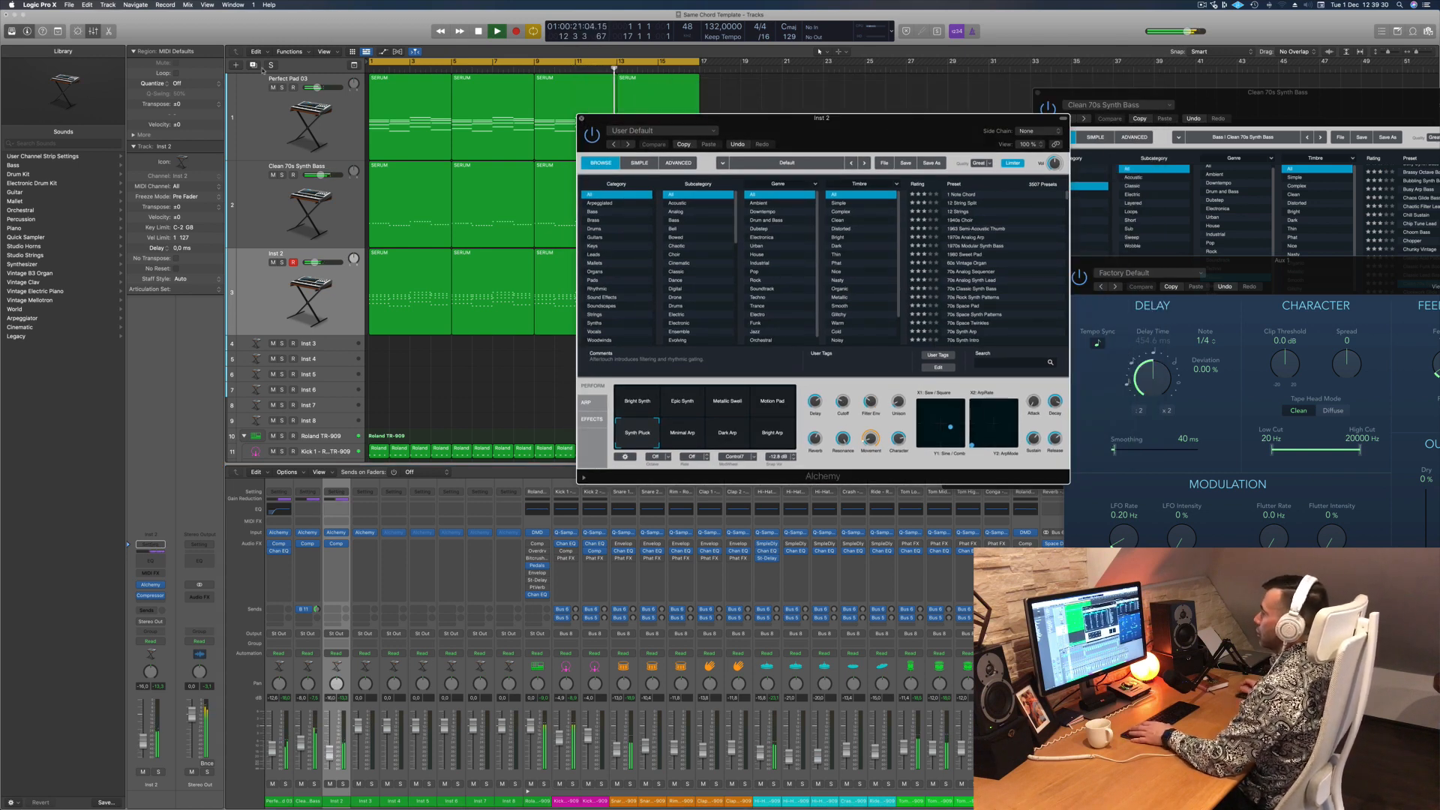
pyautogui.press('super+w')
# Step: Check the Clean 70s Synth Bass on solo, restore the full mix and duplicate the bass track with its settings
pyautogui.click(282, 175)
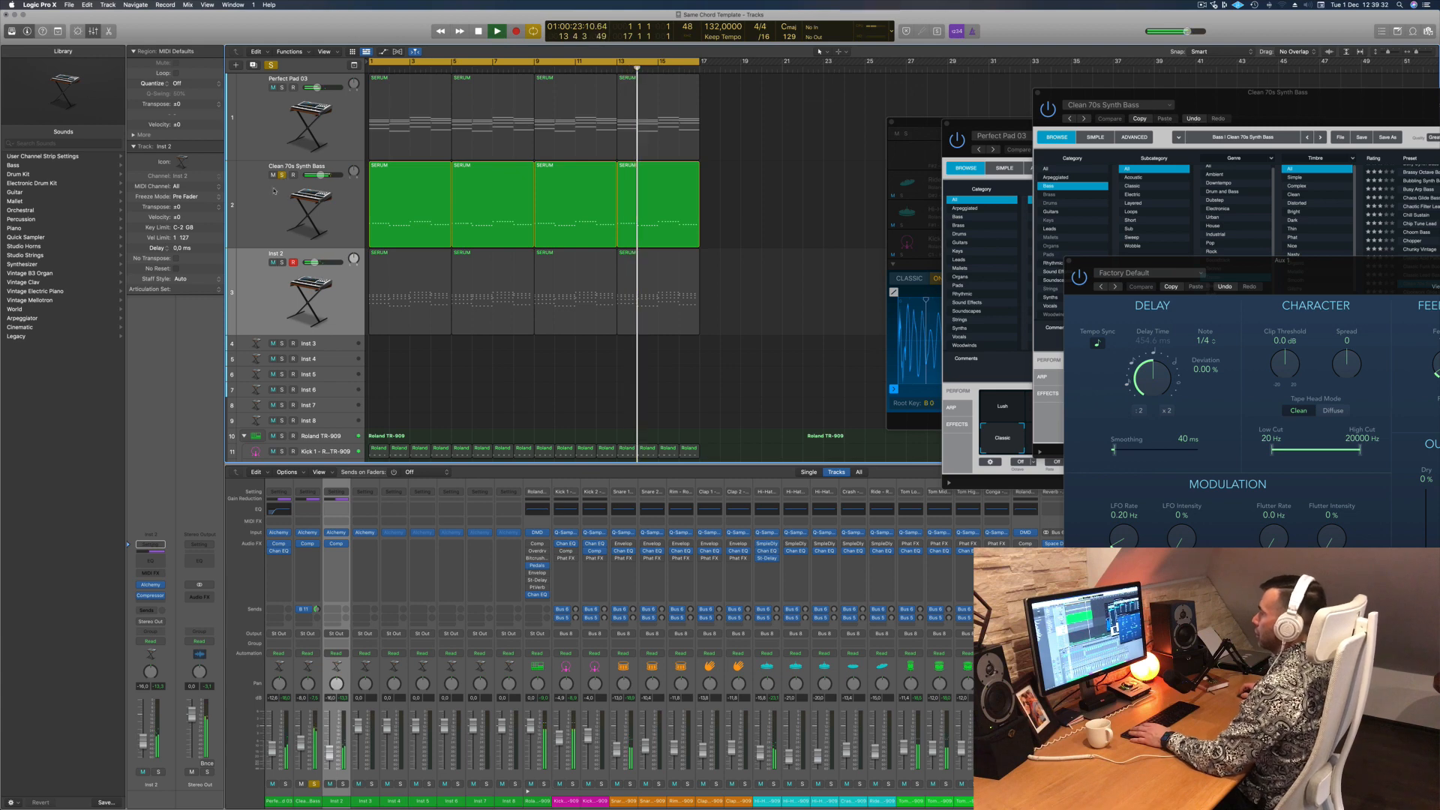
pyautogui.click(282, 175)
pyautogui.click(268, 207)
pyautogui.press('Return')
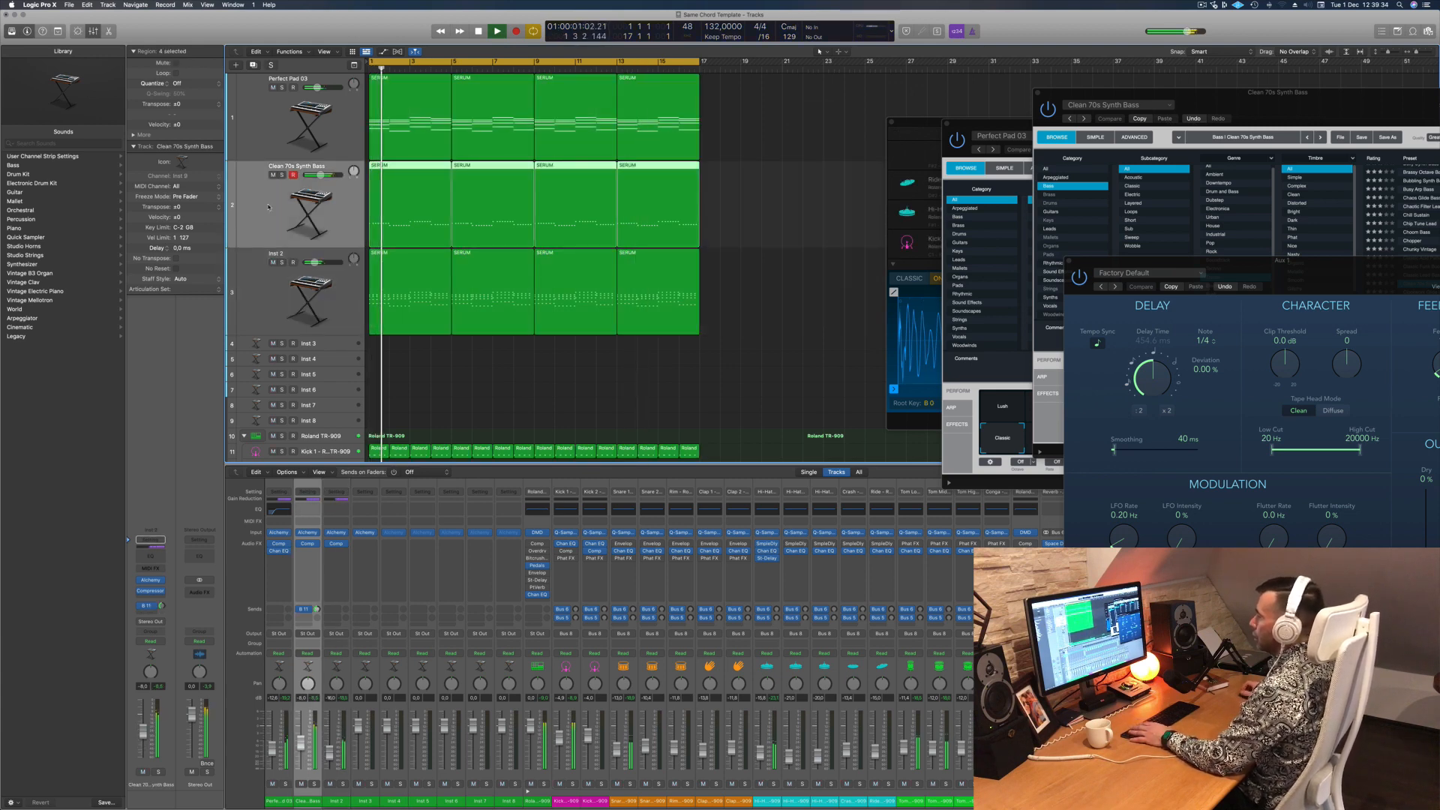
pyautogui.press('Return')
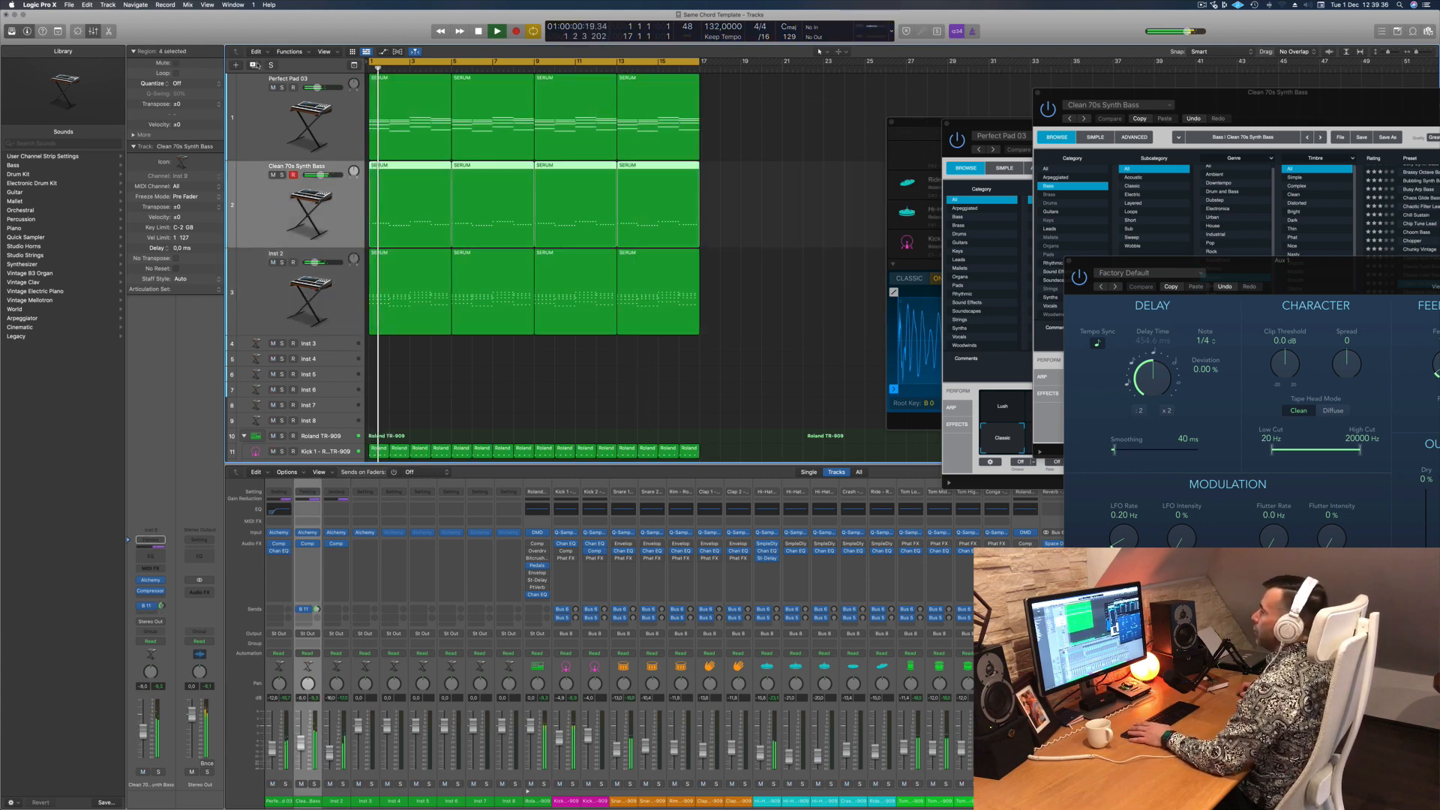
pyautogui.press('super+d')
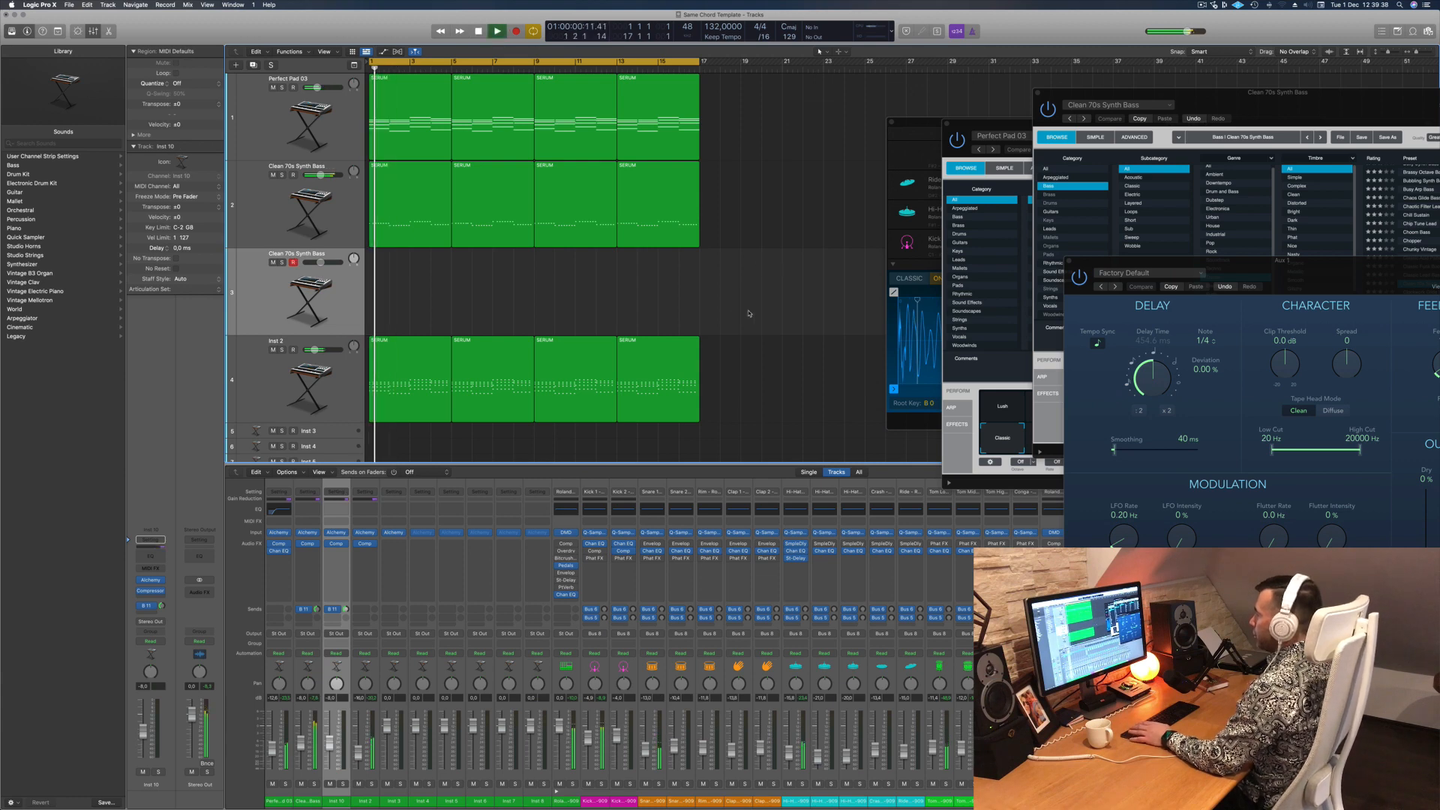
pyautogui.scroll(-3, 751, 313)
pyautogui.scroll(-6, 751, 314)
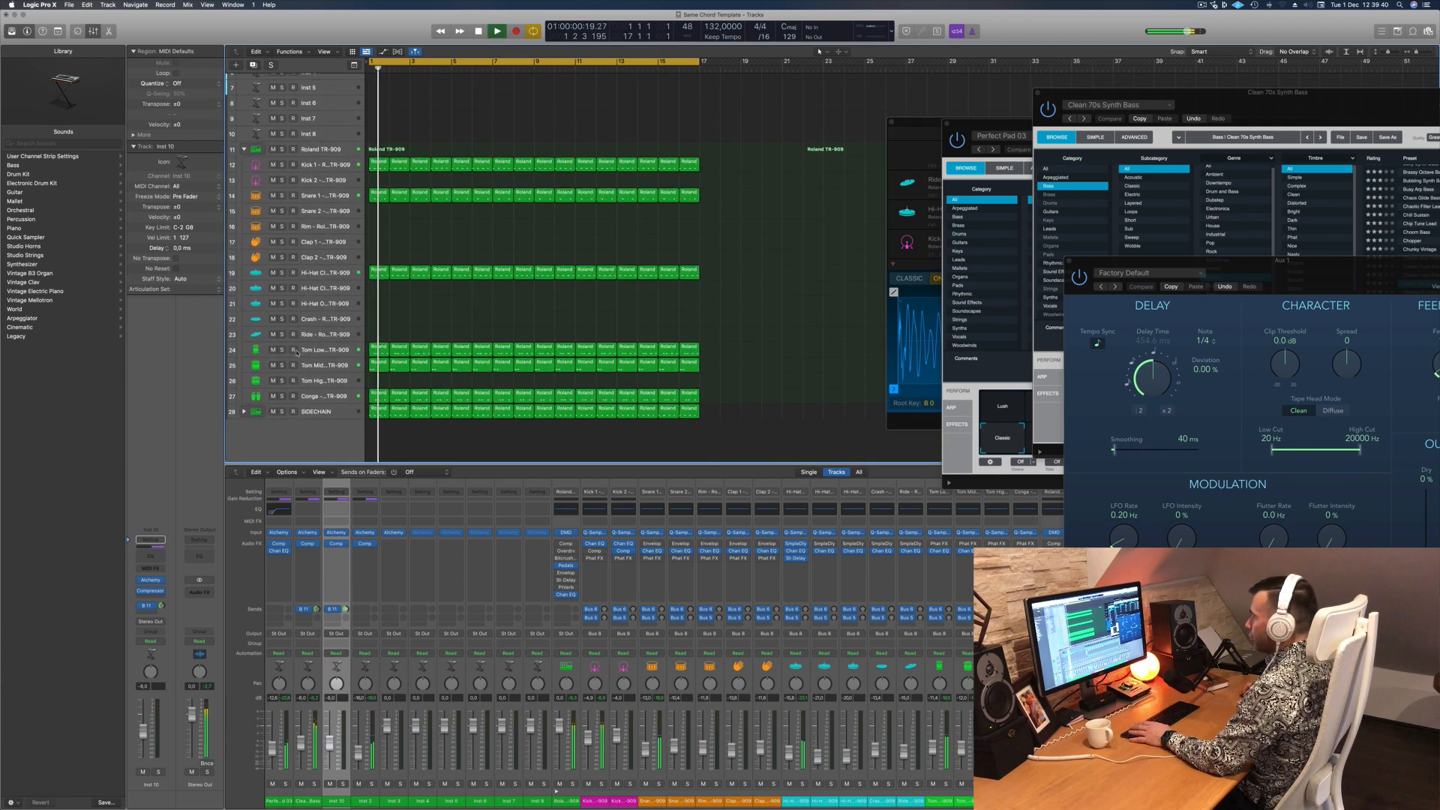
# Step: Audition the TR-909 toms and conga with mute and solo, leaving only Tom Mid and Tom High muted
pyautogui.moveTo(272, 351); pyautogui.dragTo(273, 396)
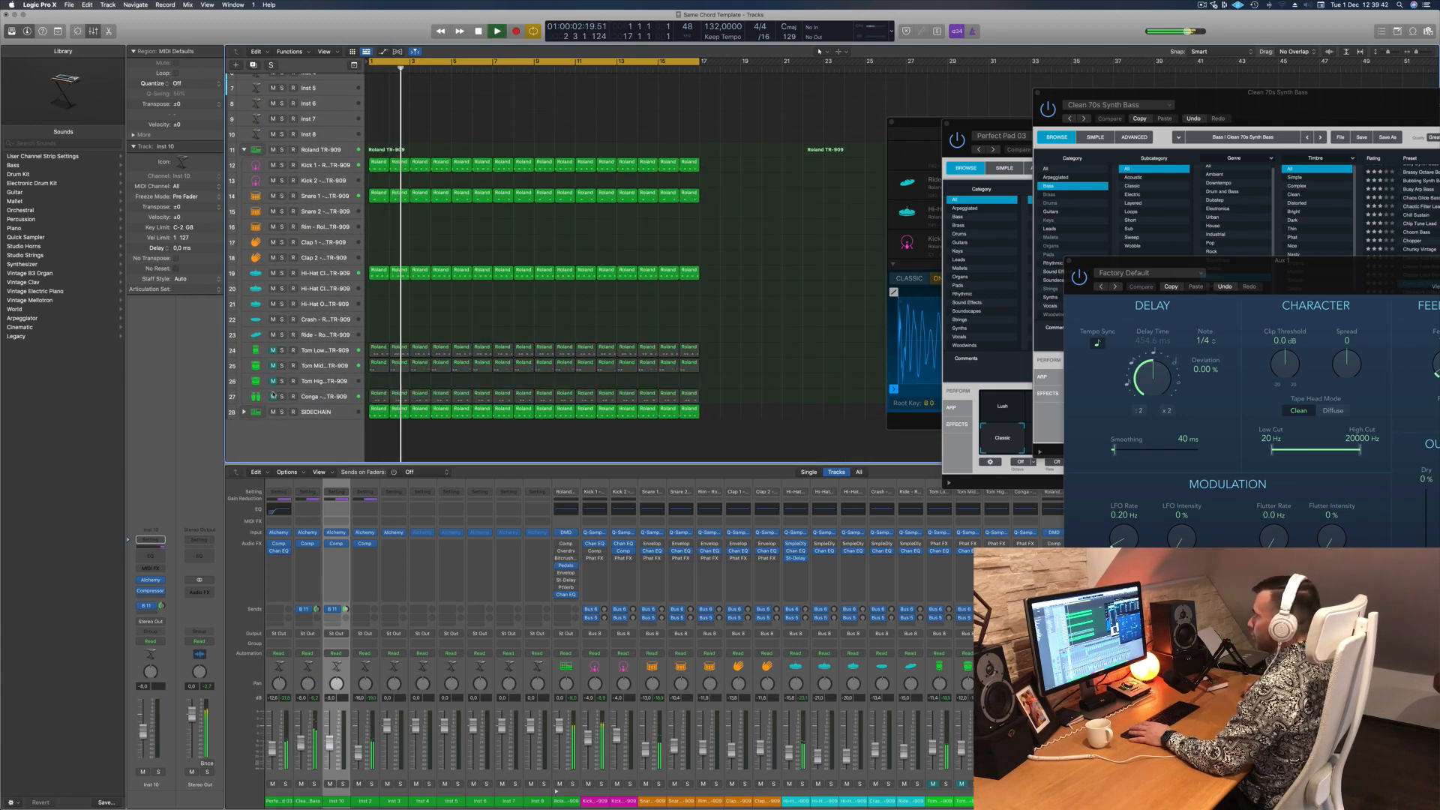
pyautogui.click(282, 350)
pyautogui.click(282, 350)
pyautogui.click(282, 396)
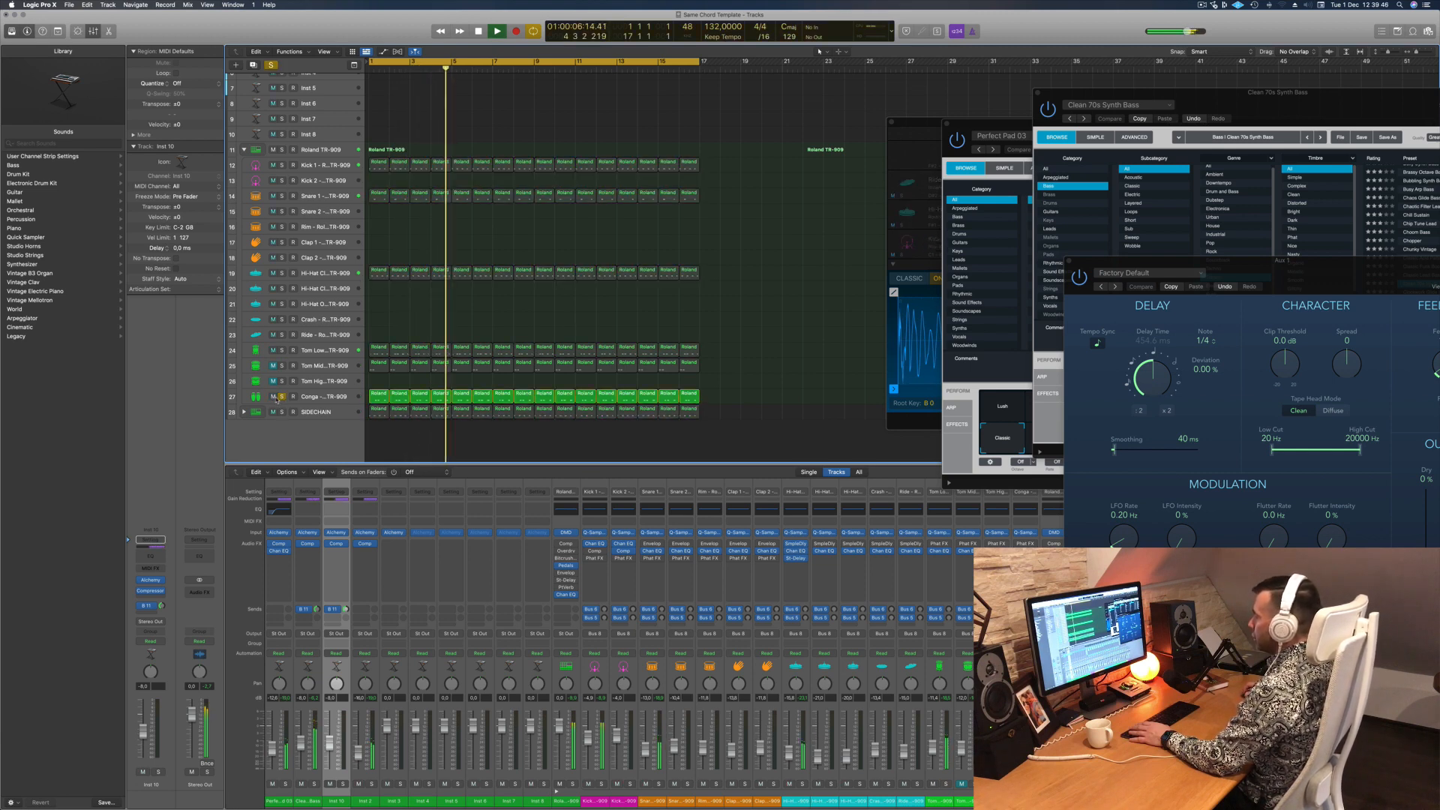
pyautogui.click(273, 398)
pyautogui.click(273, 397)
pyautogui.click(281, 397)
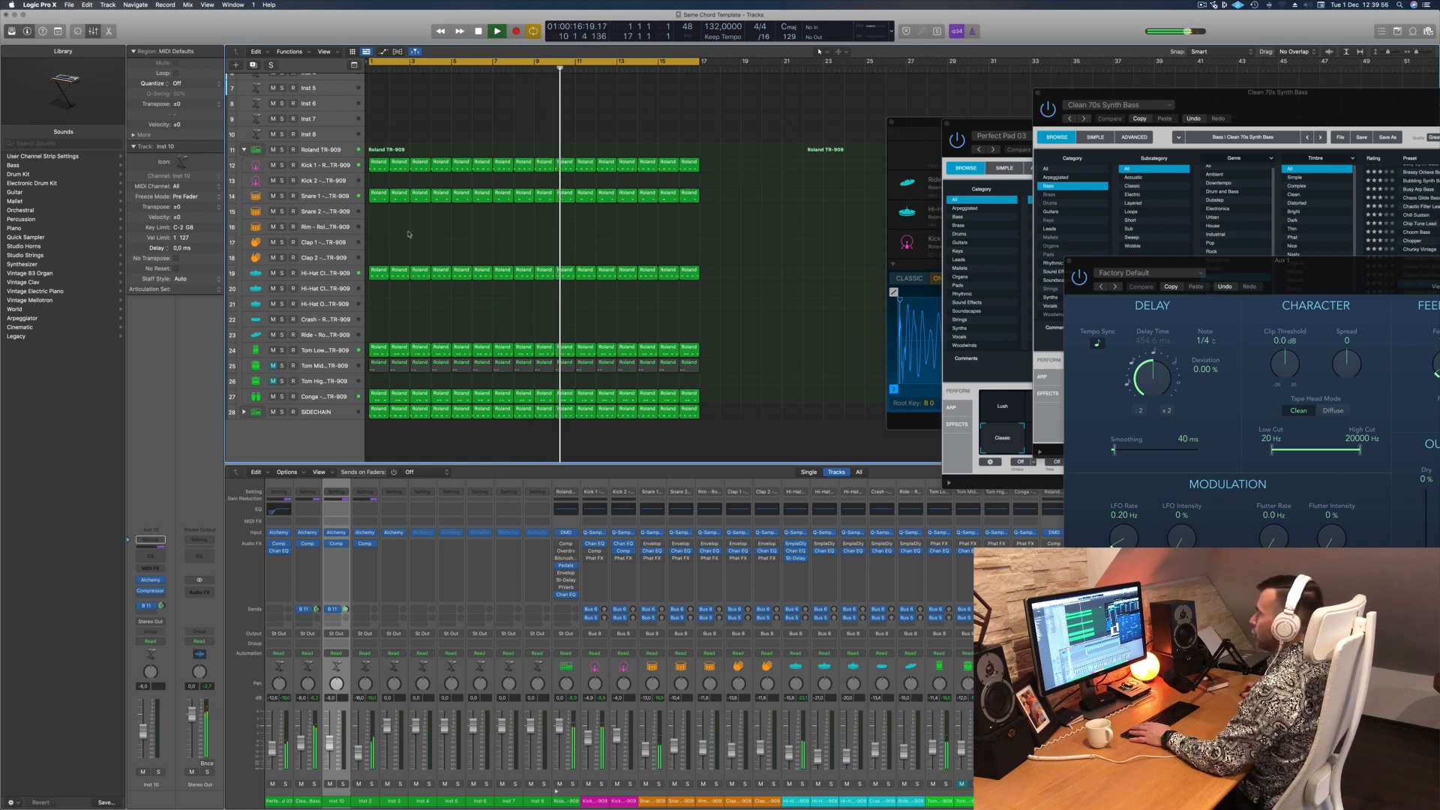
# Step: Copy the first Snare 1 region to the Clap 1 track, delete its first note and move the remaining one to beat 3
pyautogui.press('space')
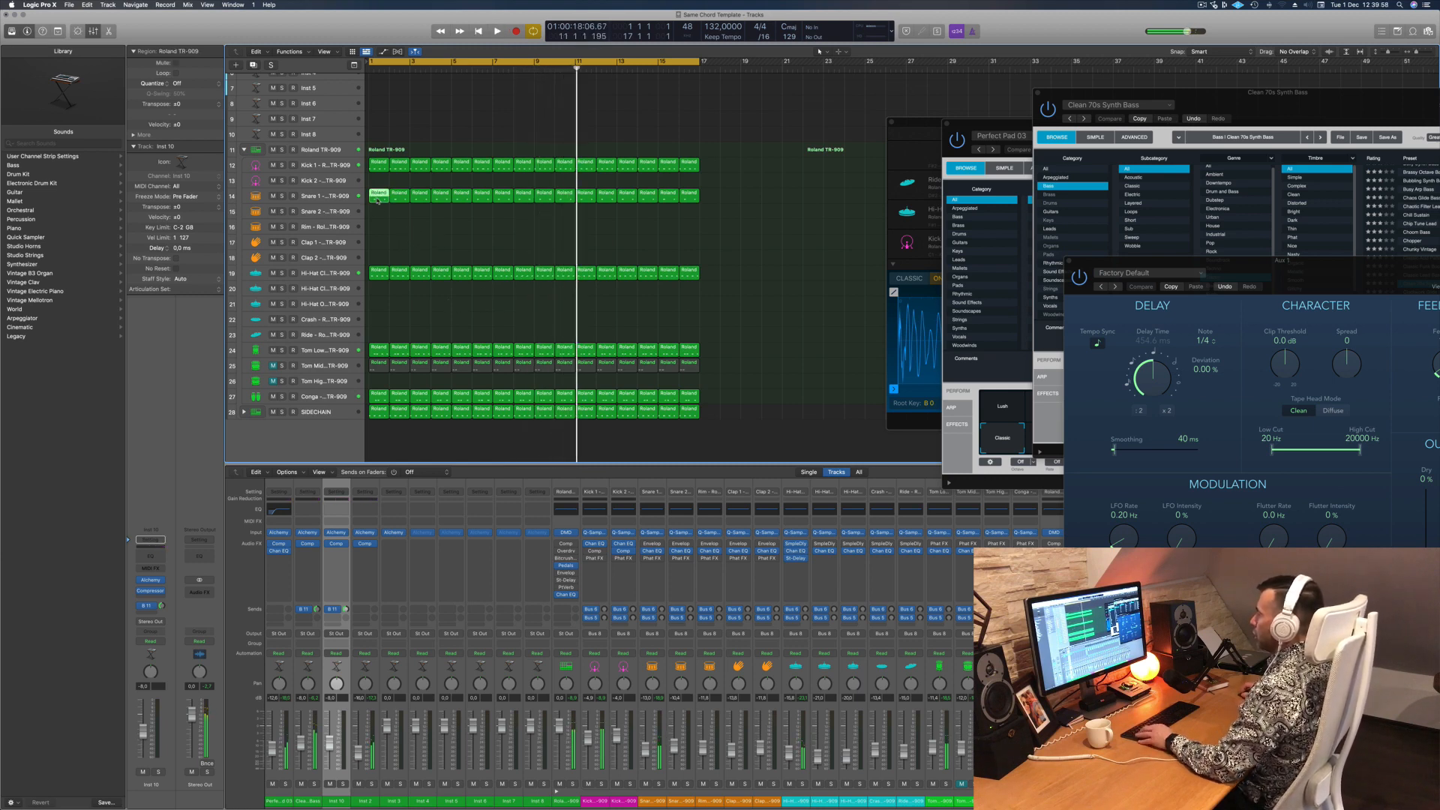
pyautogui.moveTo(378, 199); pyautogui.dragTo(373, 238)
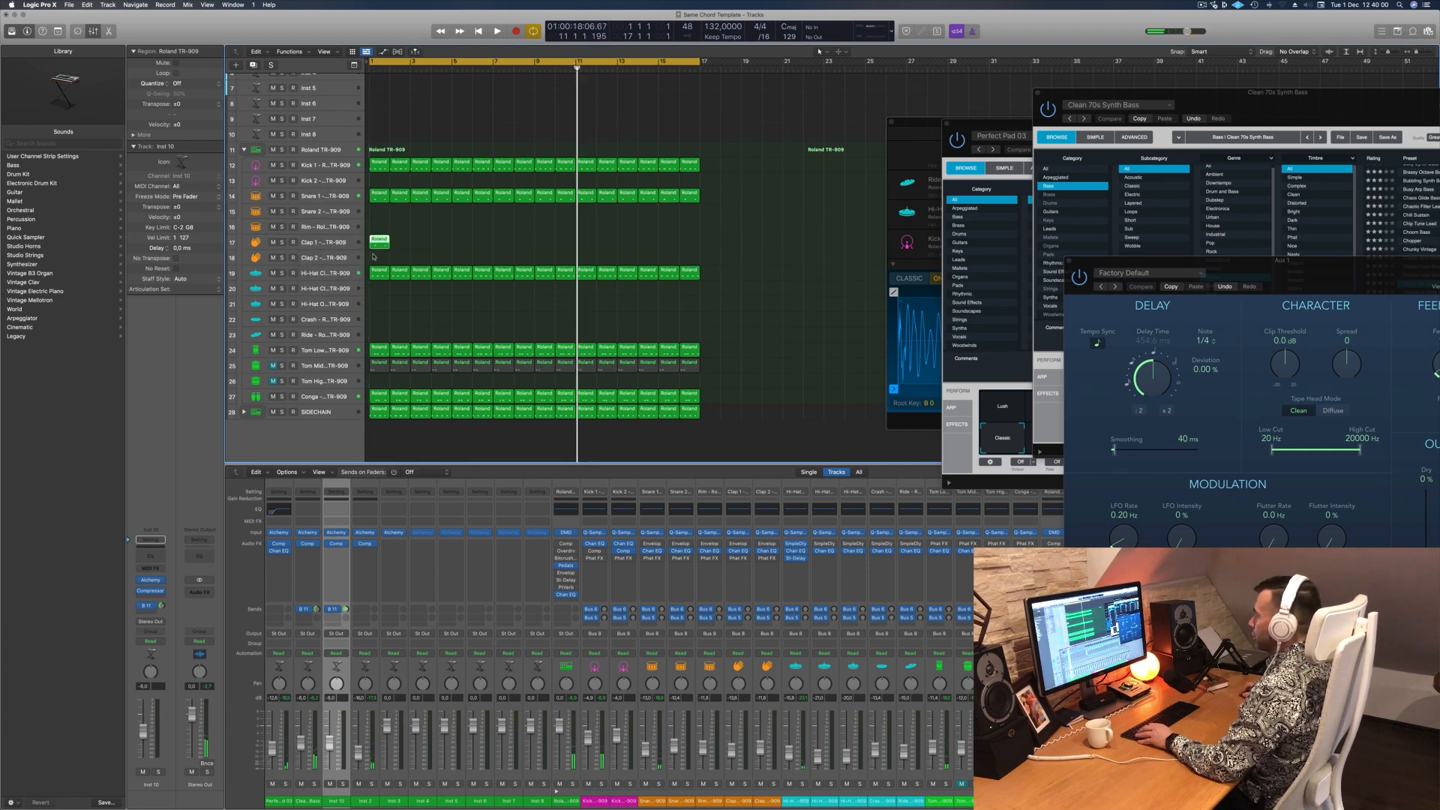
pyautogui.doubleClick(382, 238)
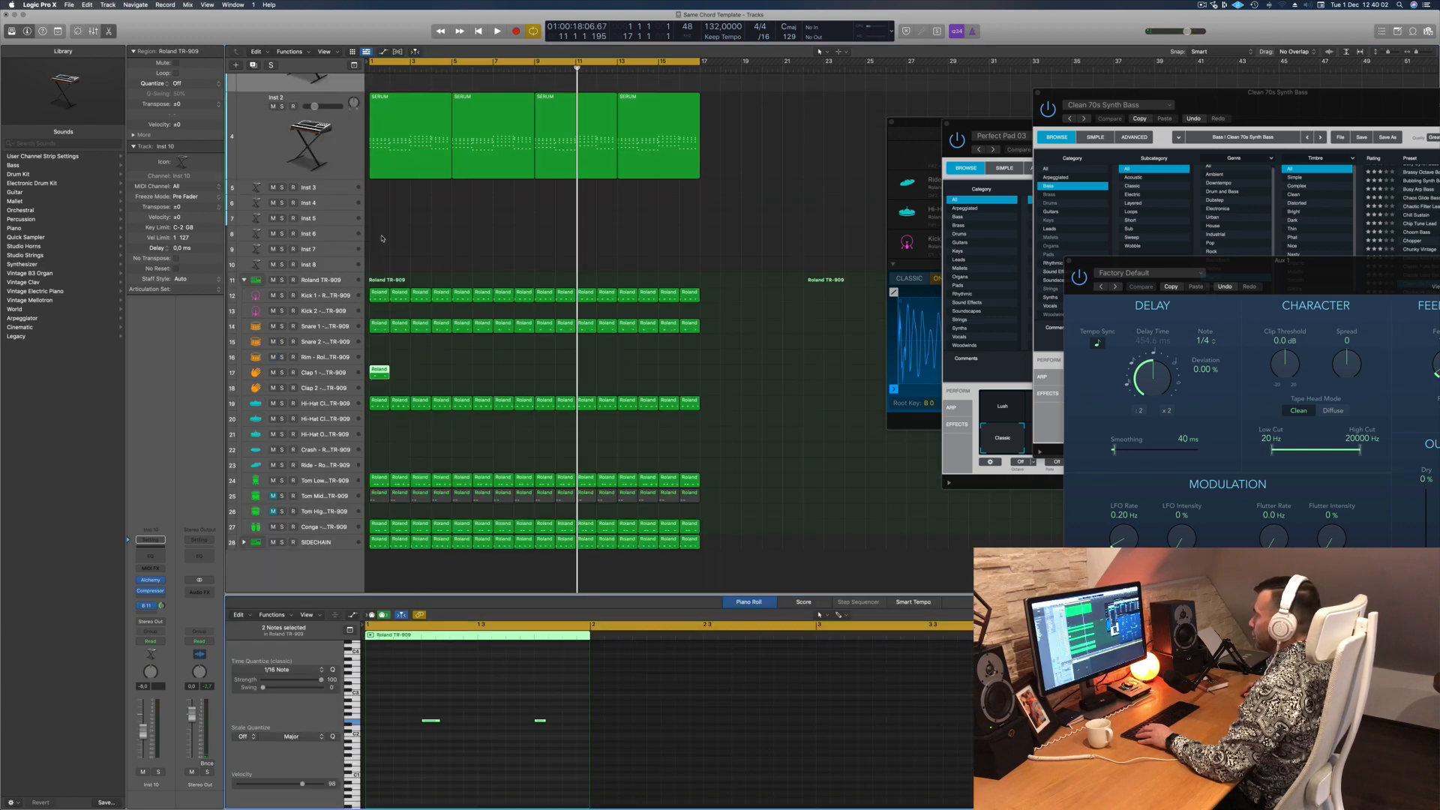
pyautogui.click(434, 720)
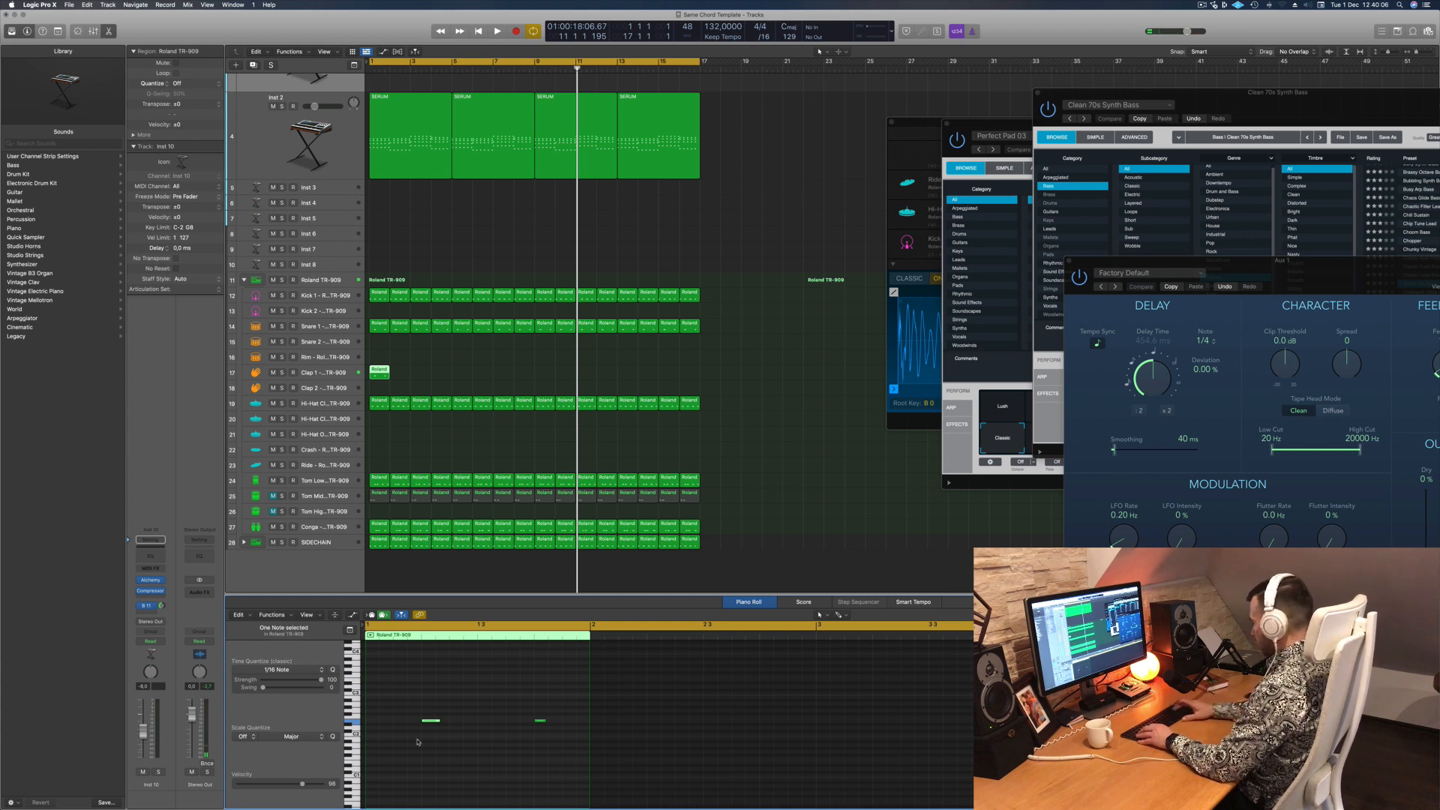
pyautogui.moveTo(526, 703); pyautogui.dragTo(580, 762)
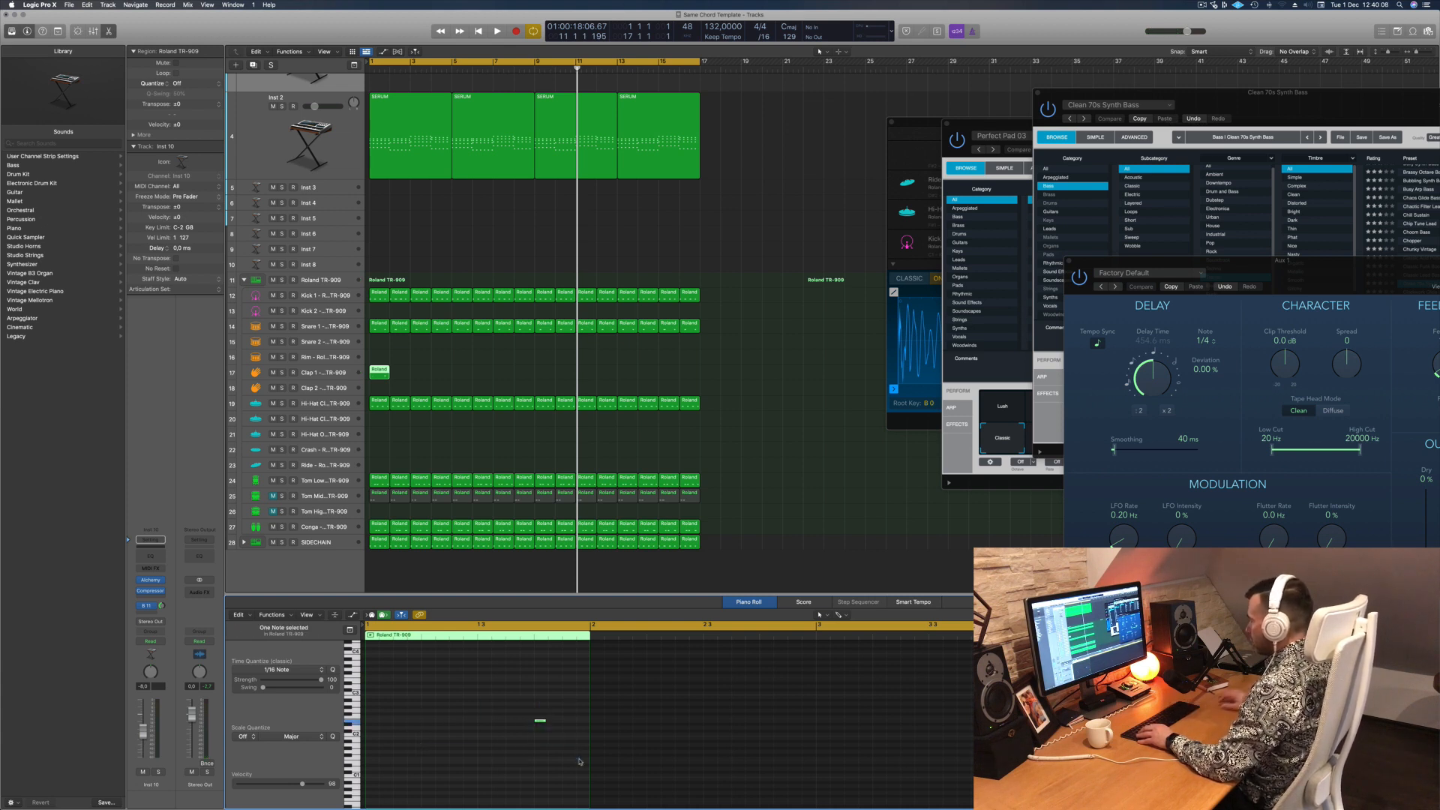
# Step: Transpose the clap note up and back down by octaves during playback to find its pitch
pyautogui.press('space')
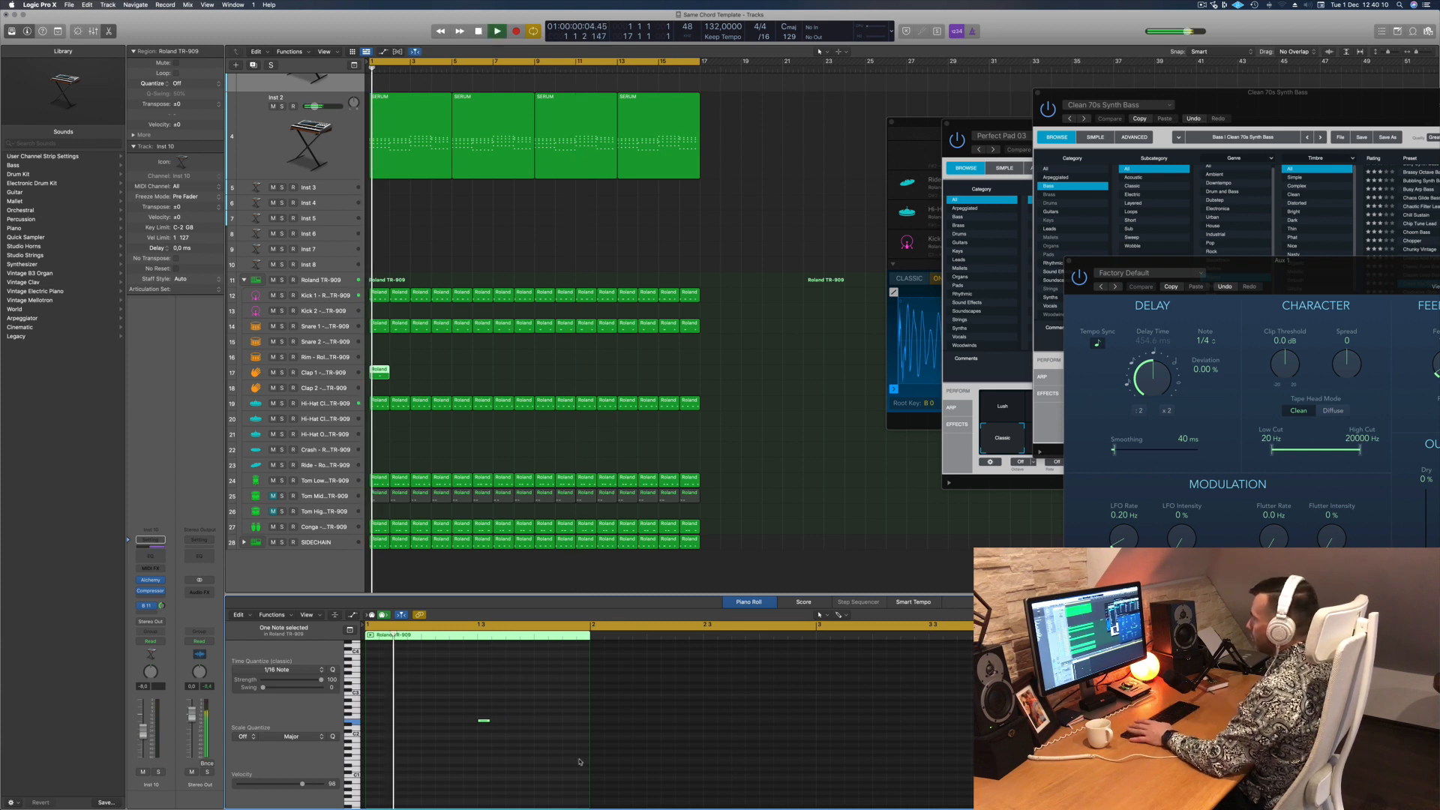
pyautogui.hotkey('alt', 'shift', 'Up')
pyautogui.hotkey('alt', 'shift', 'Up')
pyautogui.press('Return')
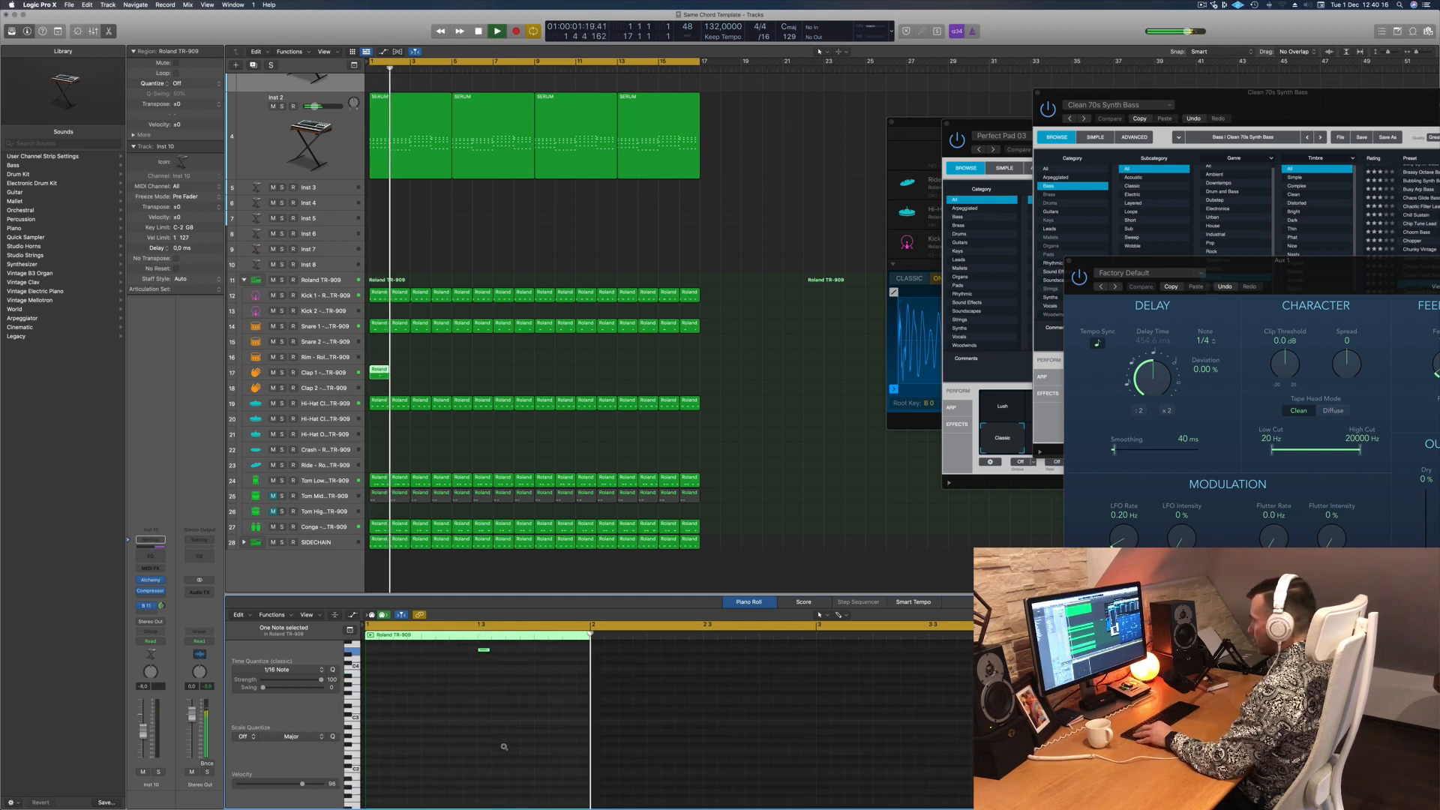
pyautogui.press('z')
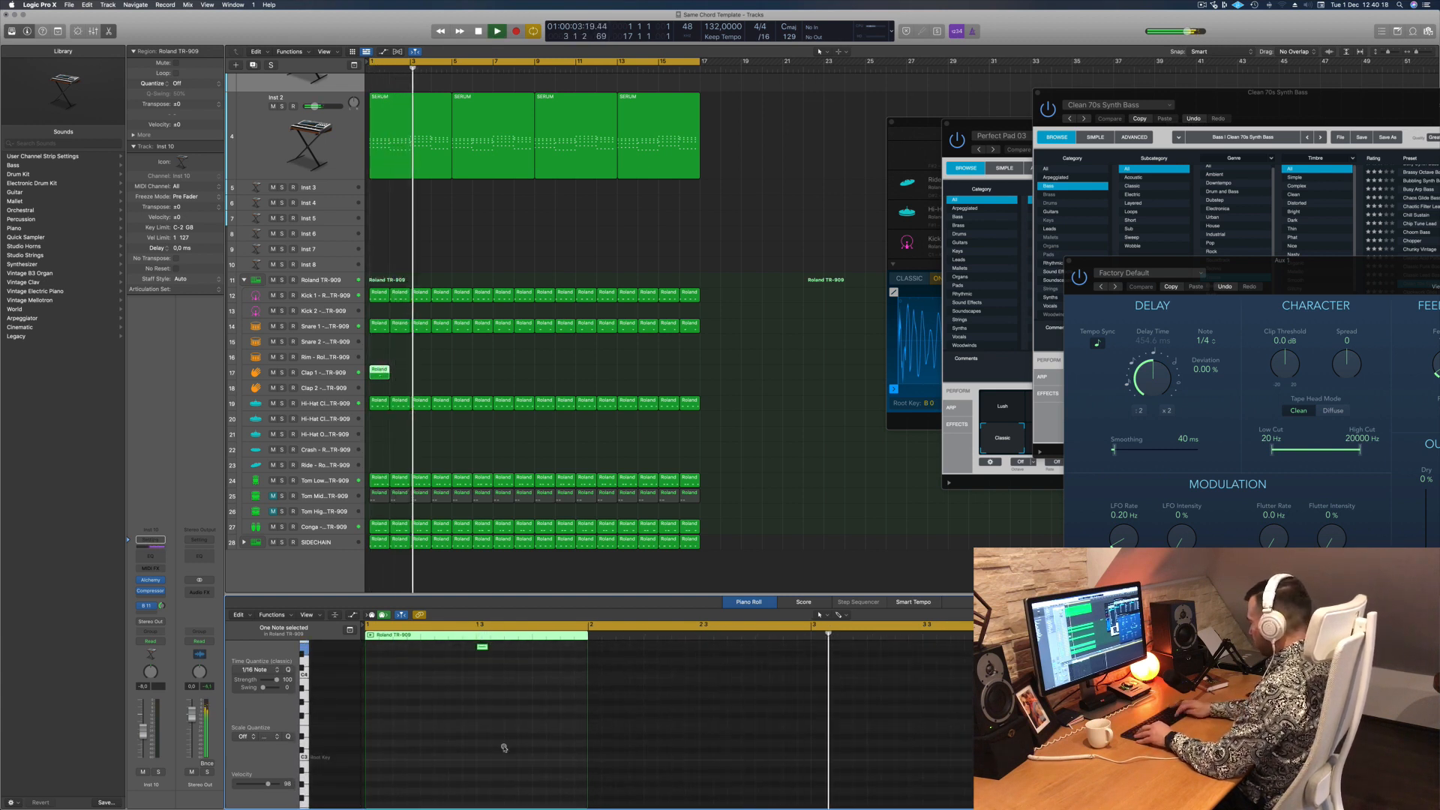
pyautogui.hotkey('alt', 'shift', 'Down')
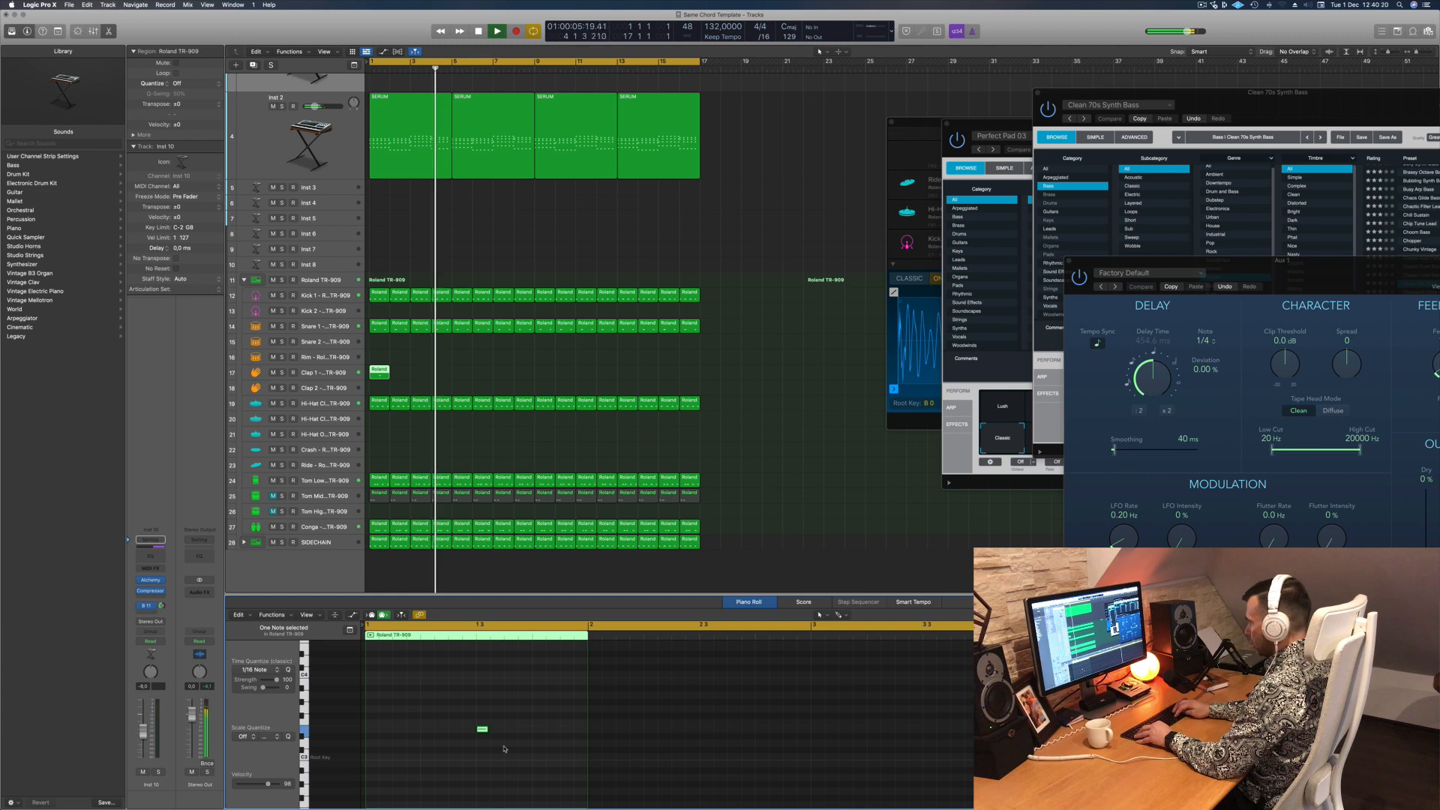
pyautogui.press('Return')
# Step: Move the one-bar clap region from Clap 1 to the Clap 2 track and select that track
pyautogui.click(353, 377)
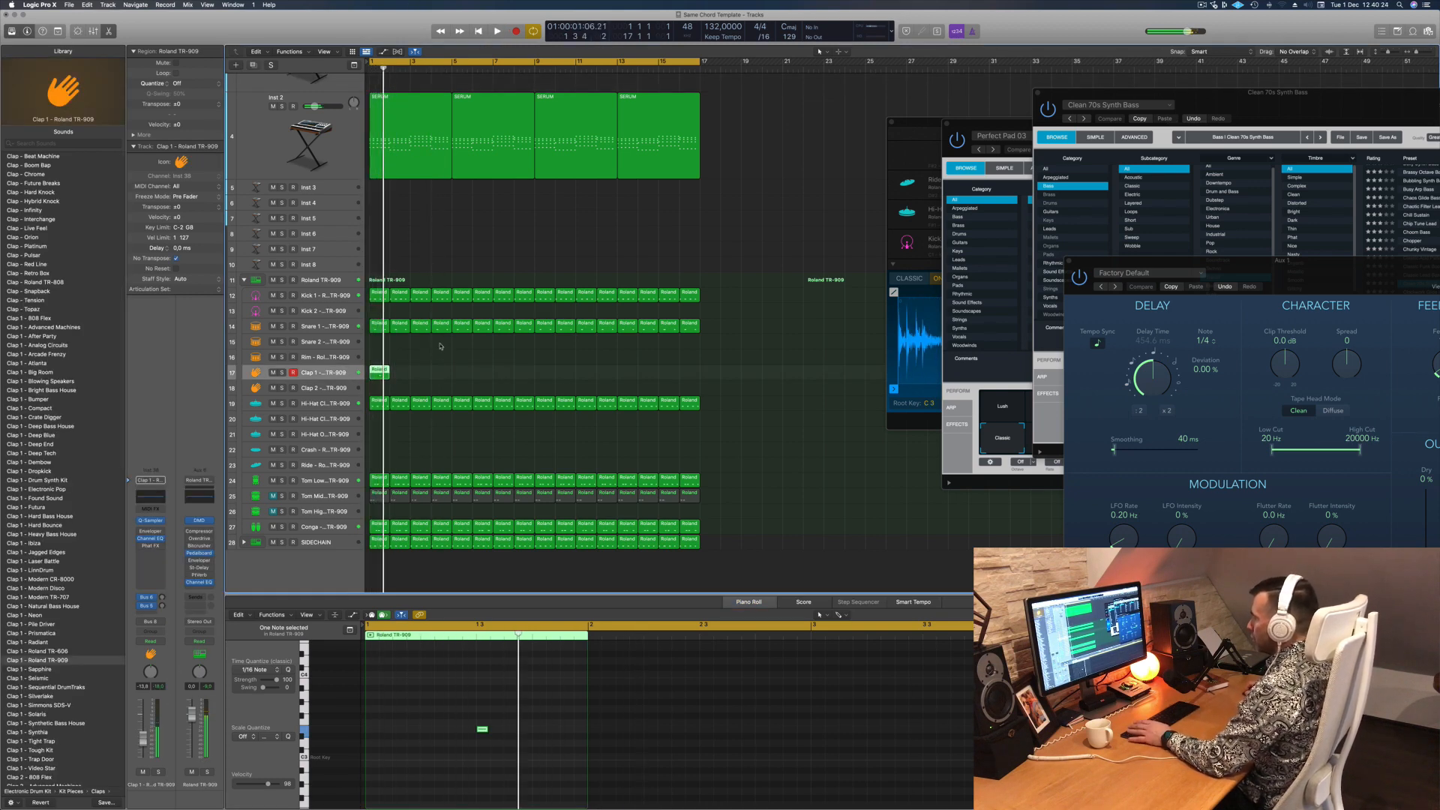
pyautogui.moveTo(379, 372); pyautogui.dragTo(379, 388)
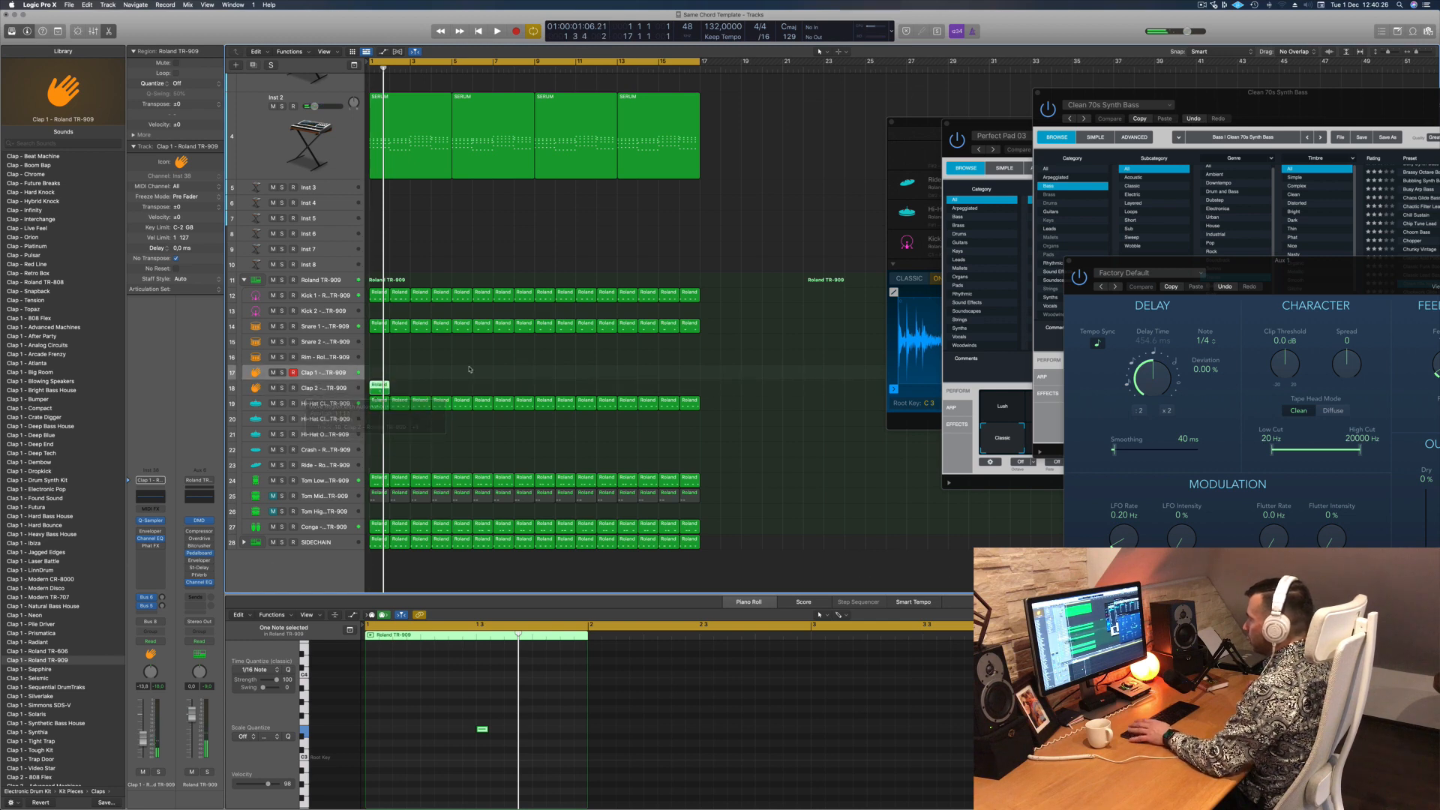
pyautogui.click(343, 388)
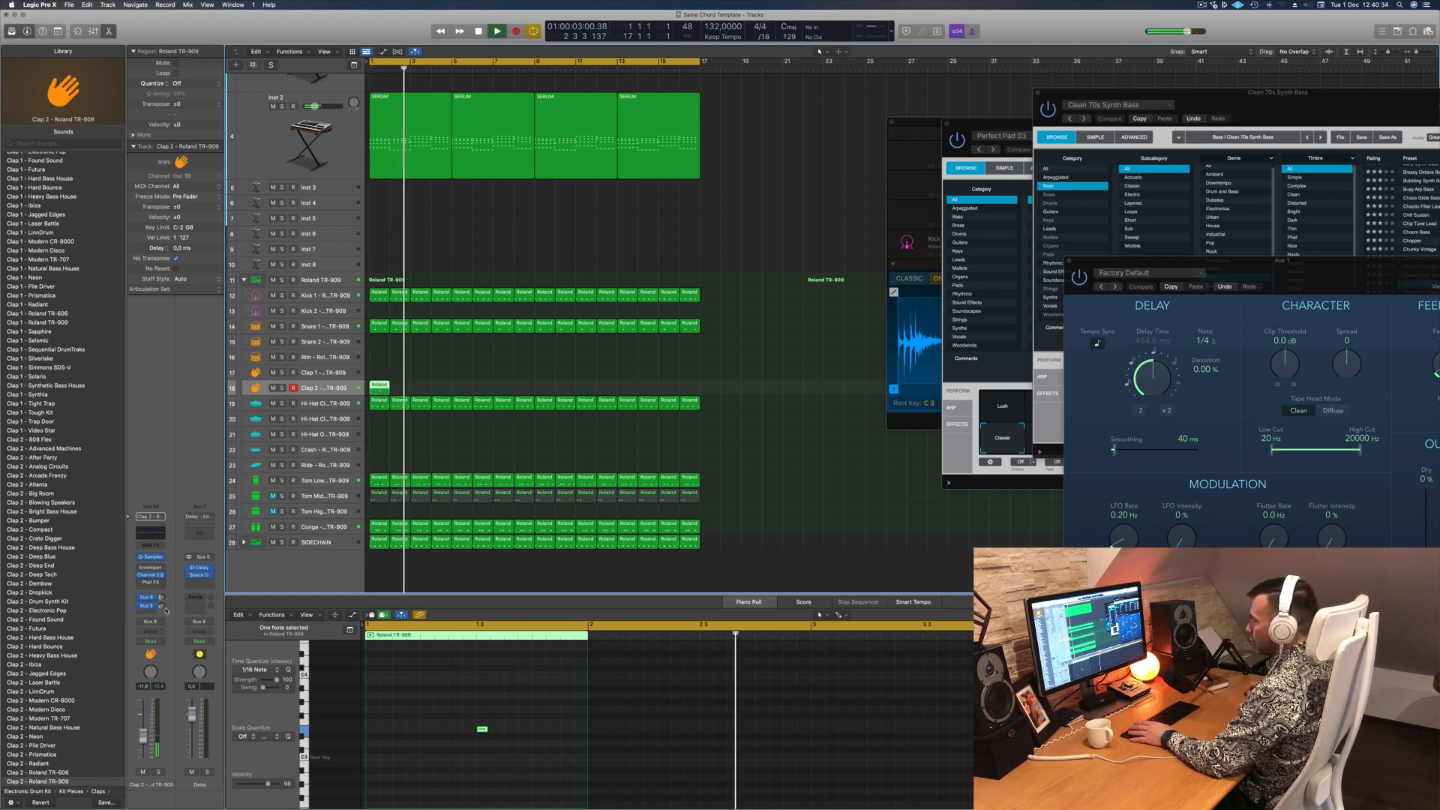
# Step: Repeat the Clap 2 region until it fills all 16 bars, and lower the track's volume slightly while replaying the loop
pyautogui.moveTo(377, 388); pyautogui.dragTo(450, 389)
pyautogui.keyDown('shift'); pyautogui.click(374, 387); pyautogui.keyUp('shift')
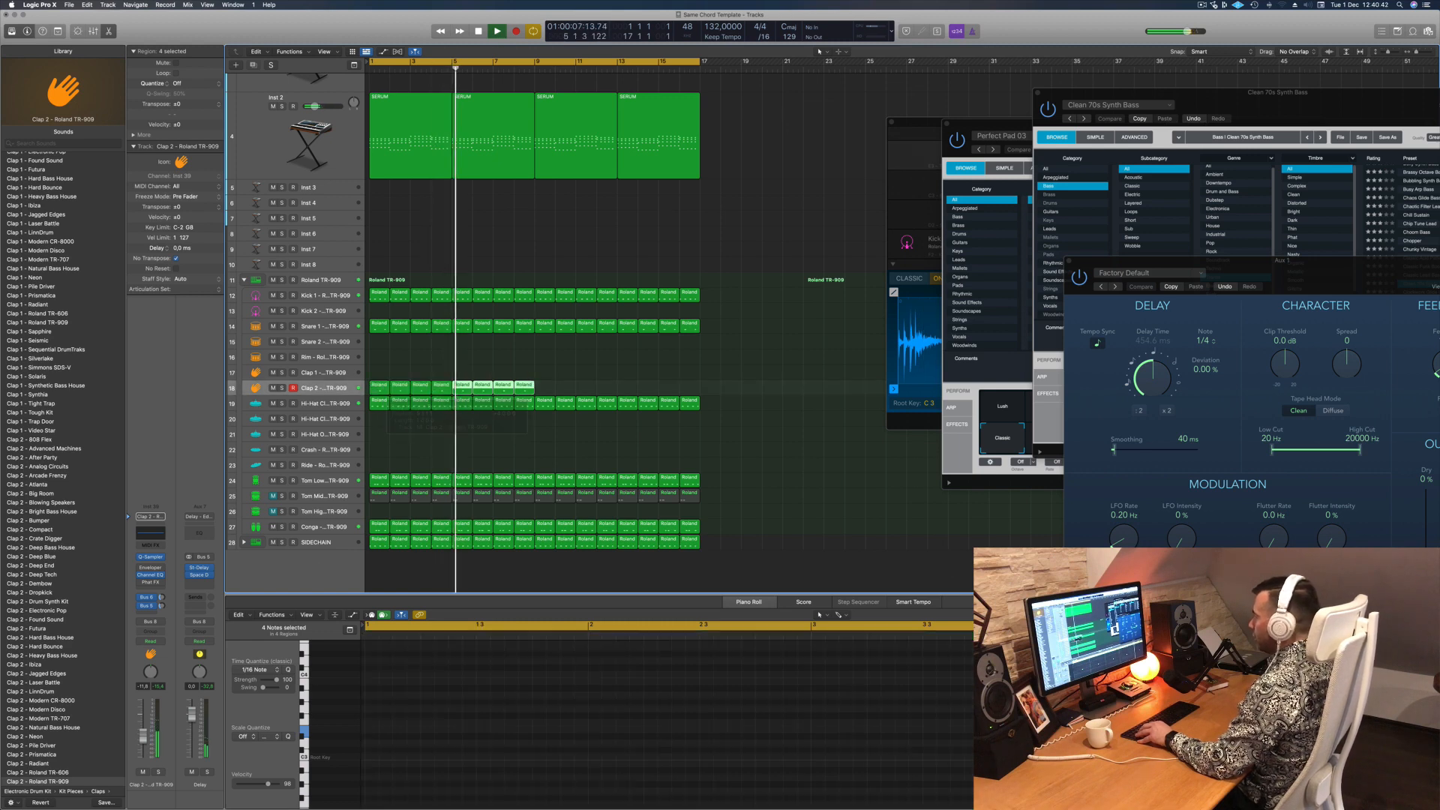
pyautogui.click(349, 390)
pyautogui.moveTo(379, 388); pyautogui.dragTo(546, 390)
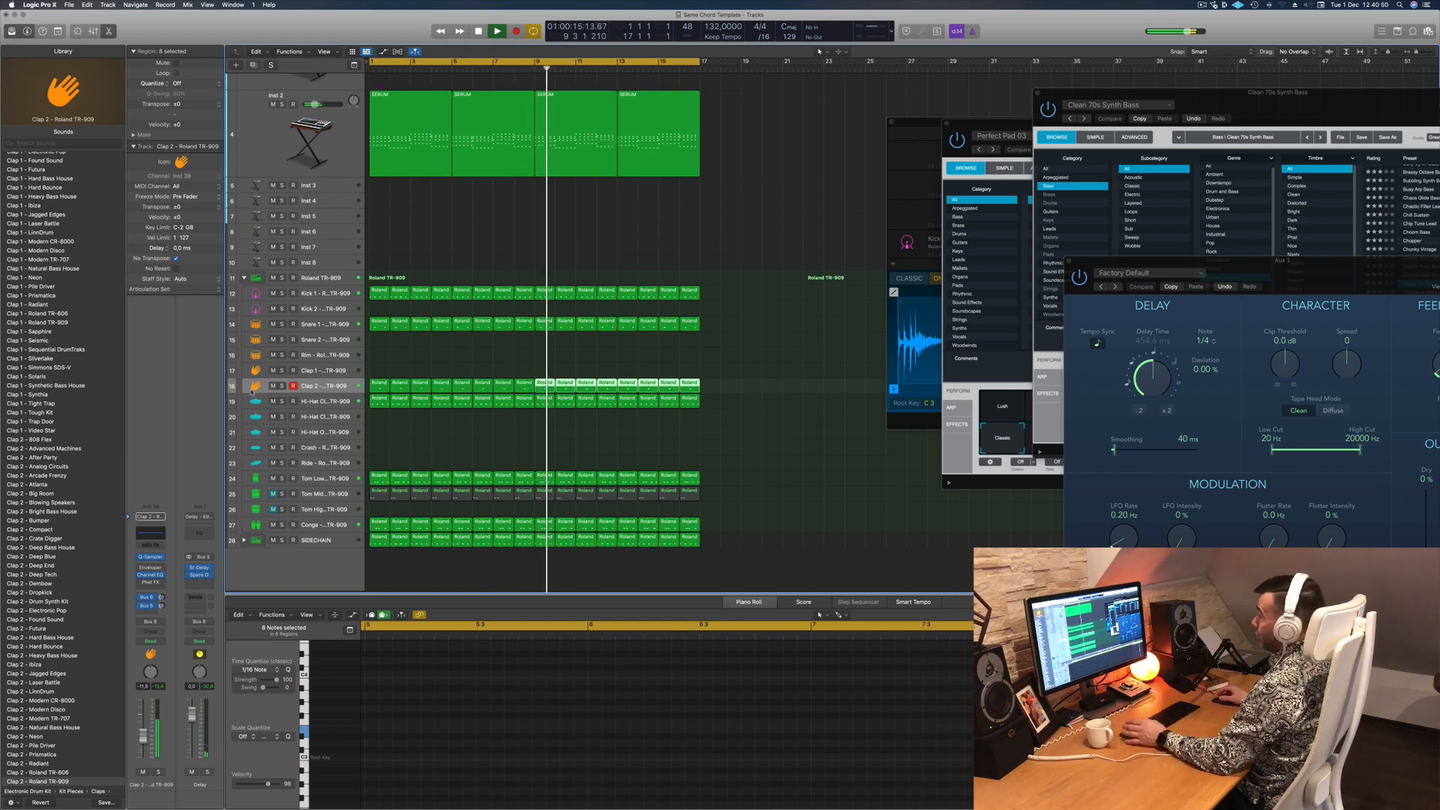
pyautogui.press('Return')
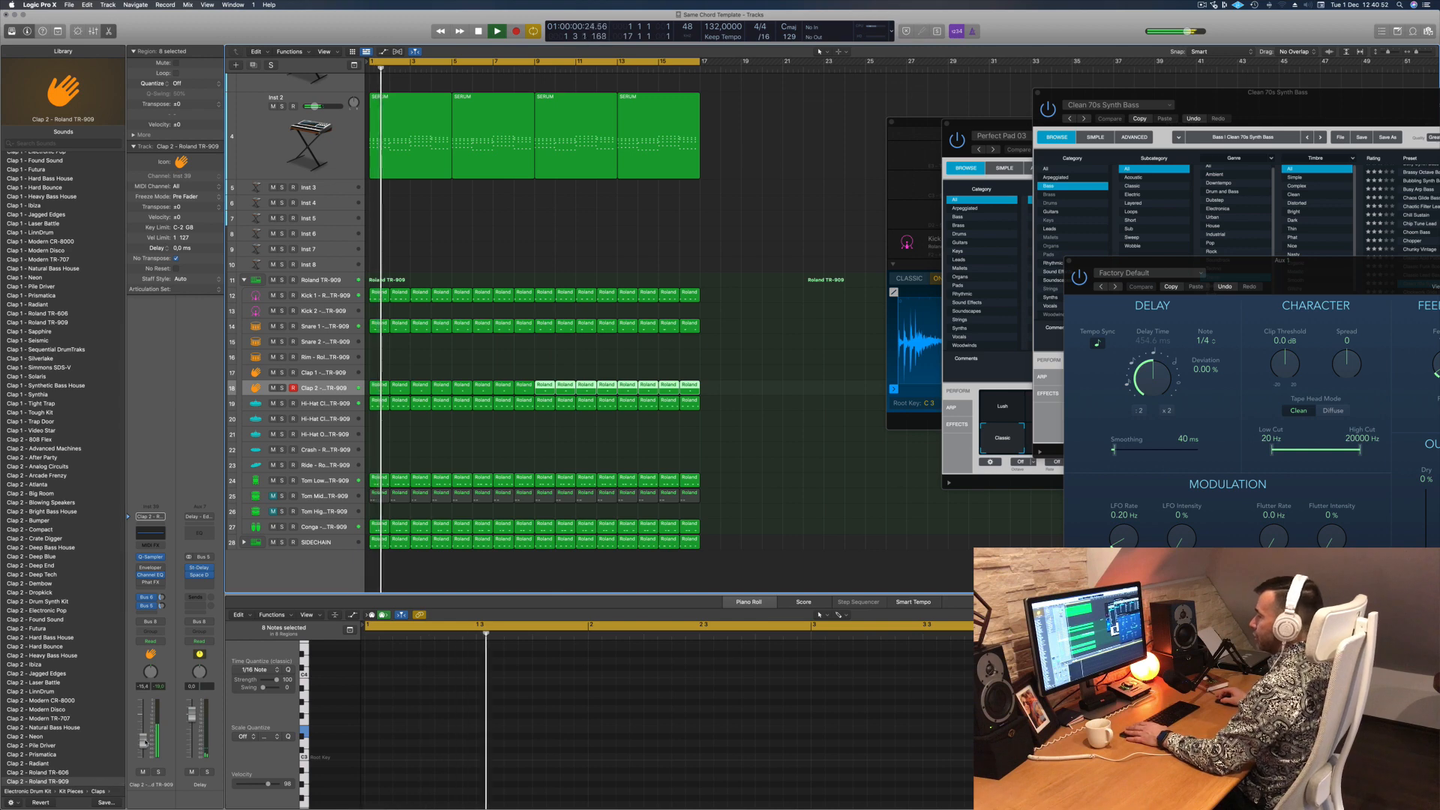
pyautogui.click(780, 503)
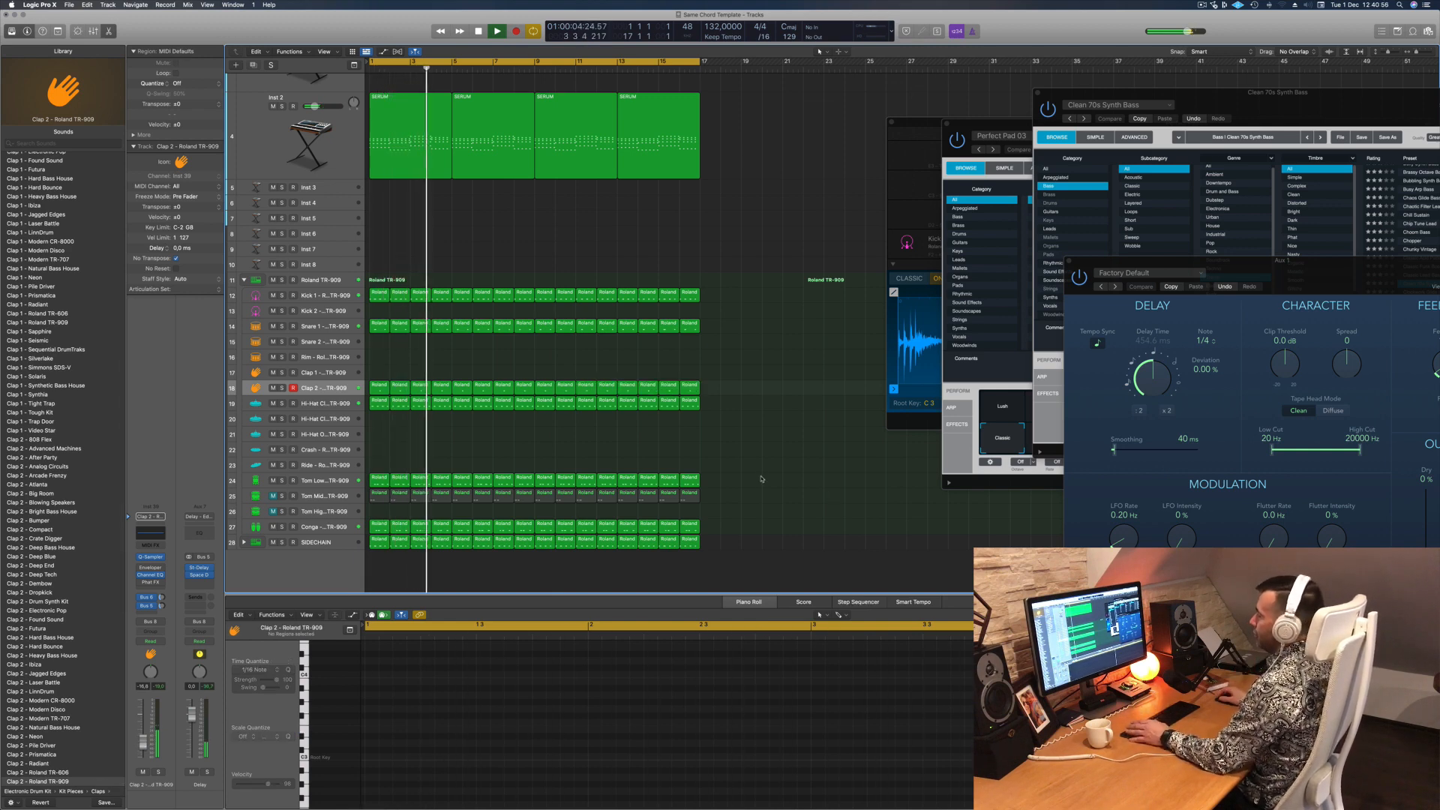
pyautogui.scroll(2, 758, 358)
pyautogui.scroll(6, 758, 358)
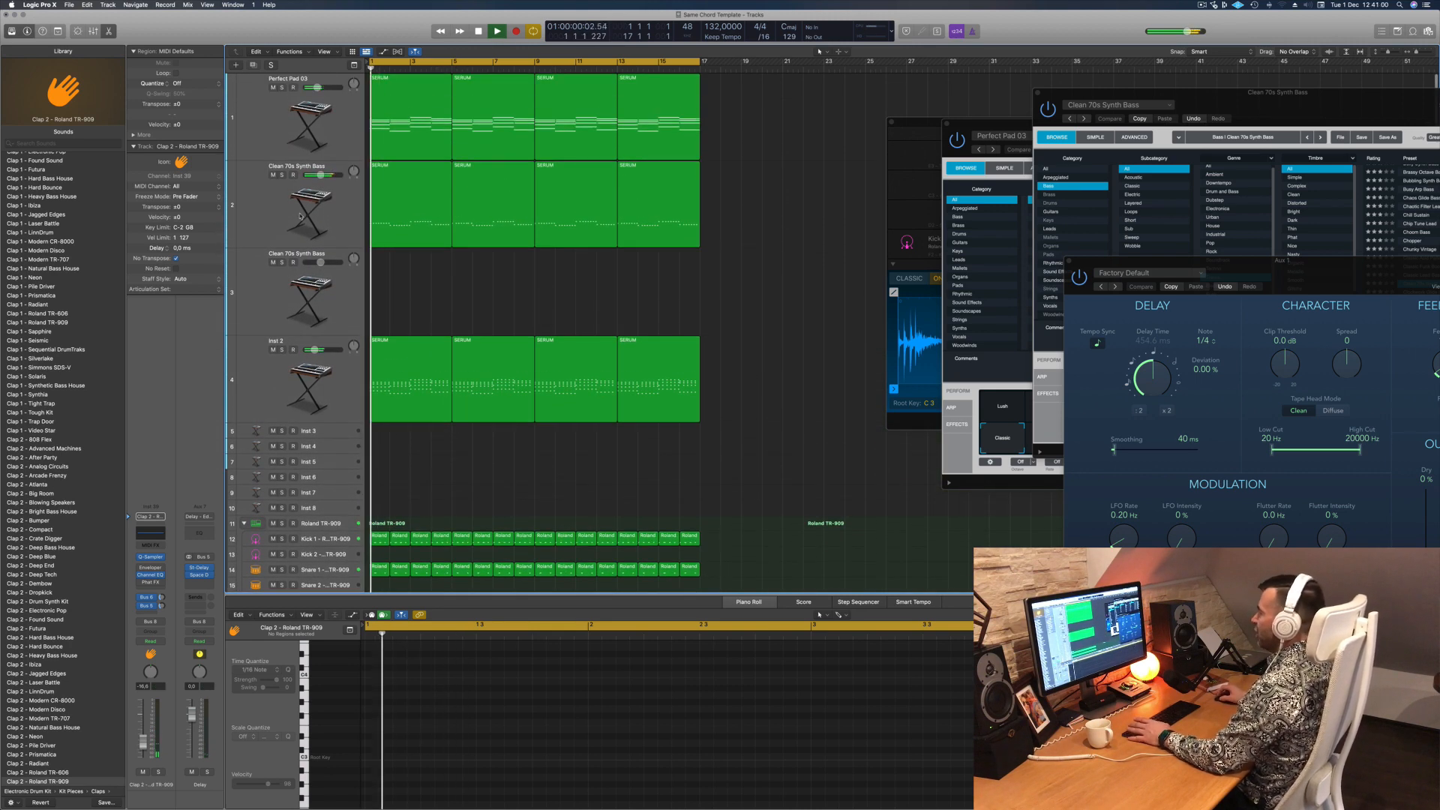
# Step: Copy the first bass region from the second track down to the third and thin its notes to two per bar
pyautogui.moveTo(387, 210); pyautogui.dragTo(387, 264)
pyautogui.moveTo(380, 691); pyautogui.dragTo(558, 699)
pyautogui.press('Delete')
pyautogui.press('Delete')
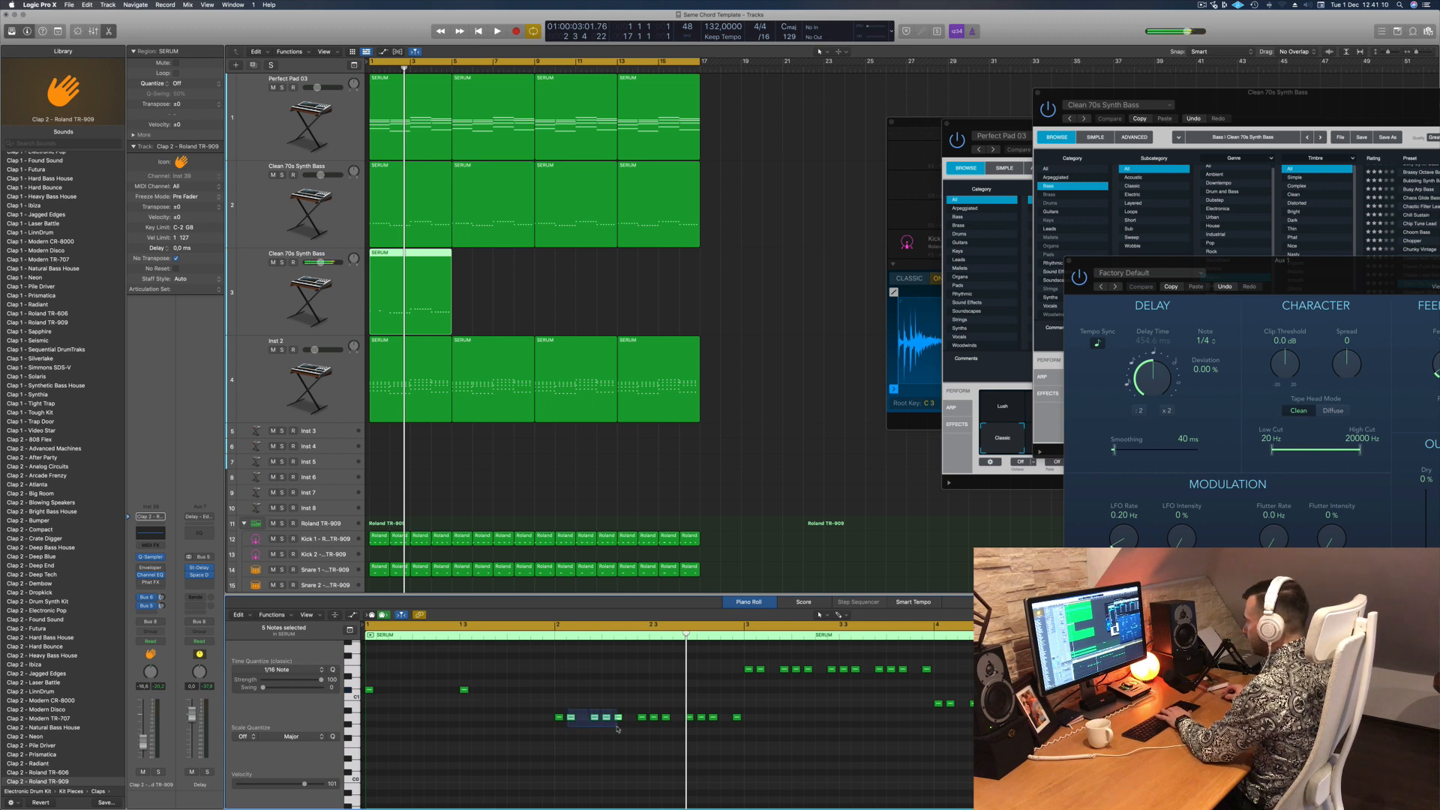
pyautogui.press('Delete')
pyautogui.moveTo(660, 740); pyautogui.dragTo(830, 684)
pyautogui.press('Delete')
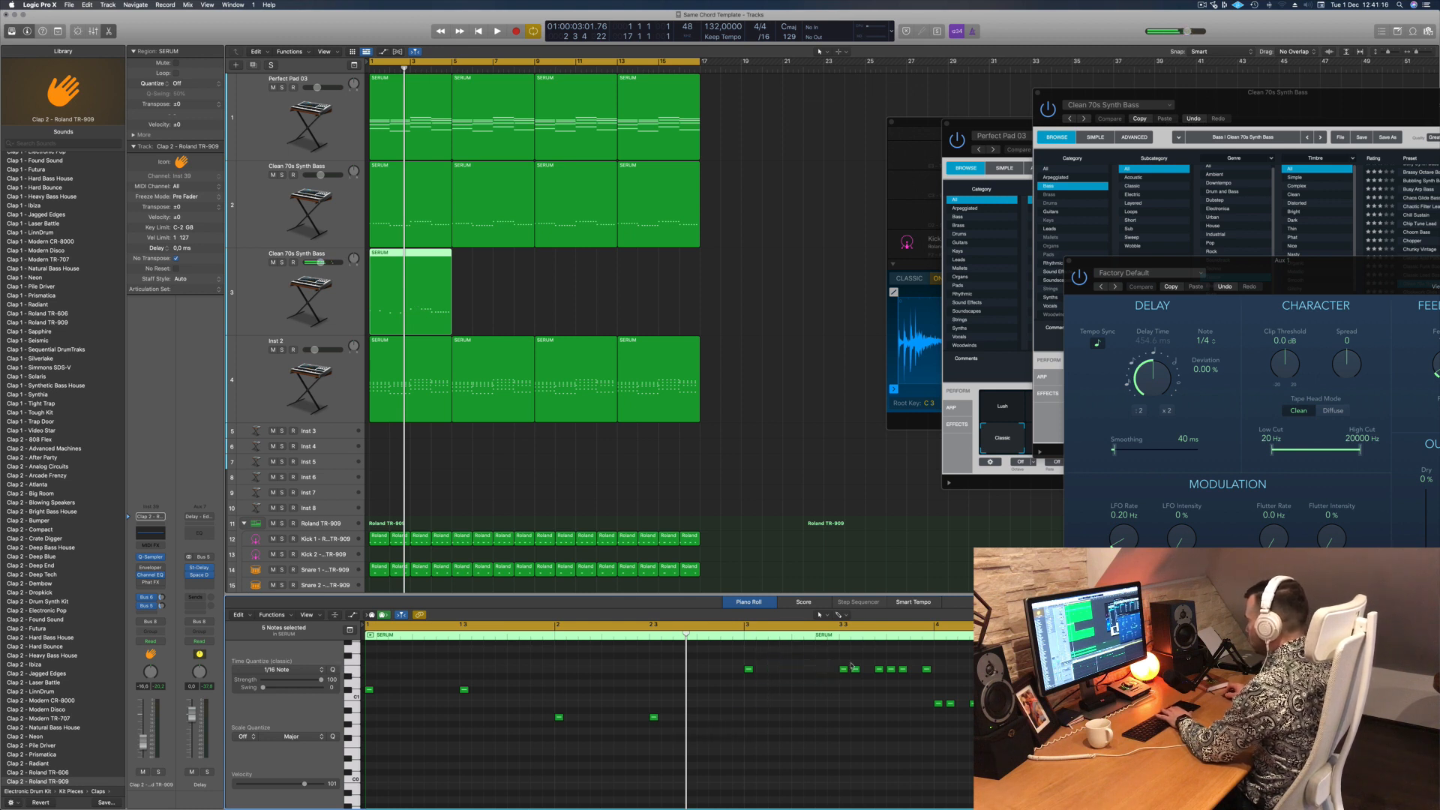
pyautogui.press('Delete')
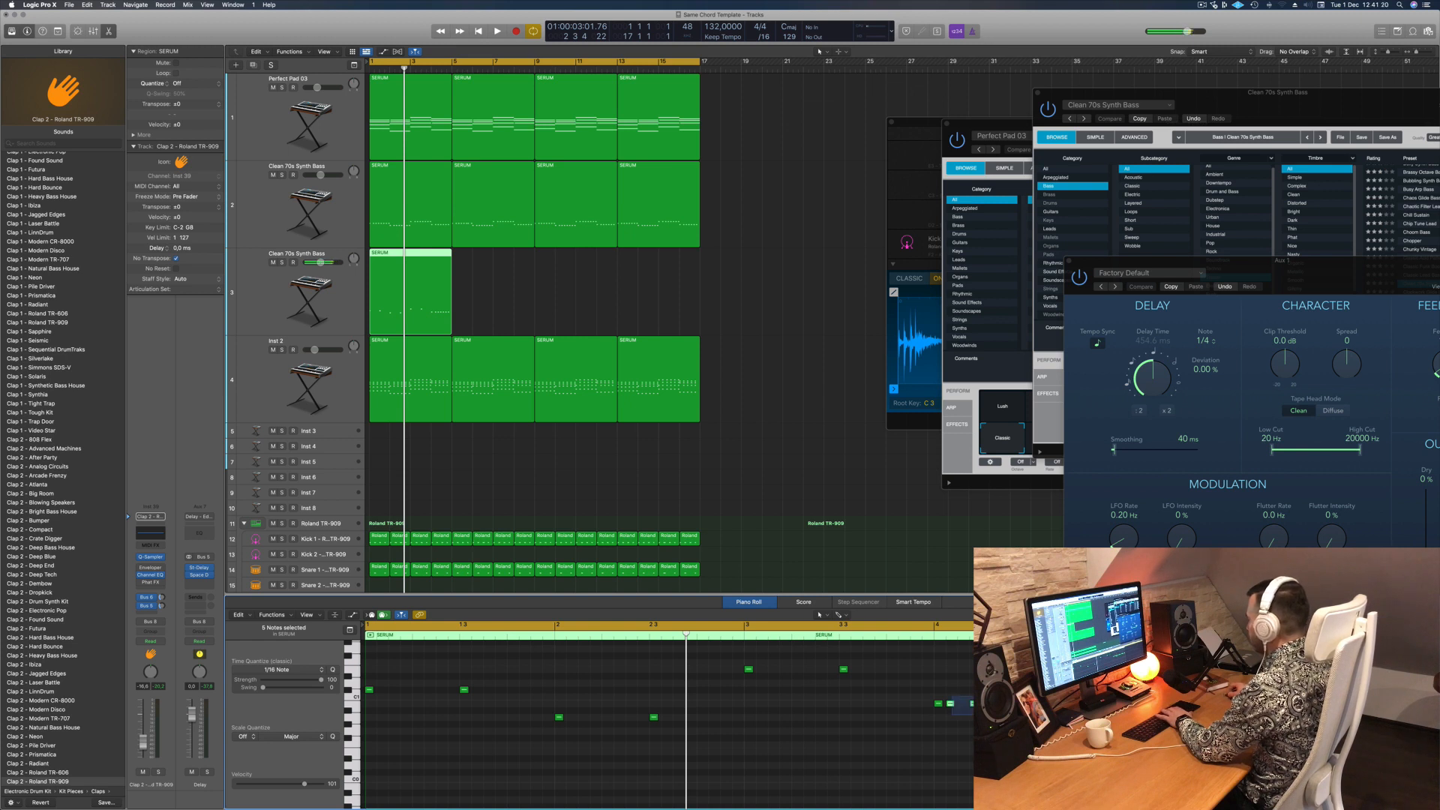
# Step: Lengthen all the remaining notes of the copied bass region to about three sixteenths each and play it back
pyautogui.press('Return')
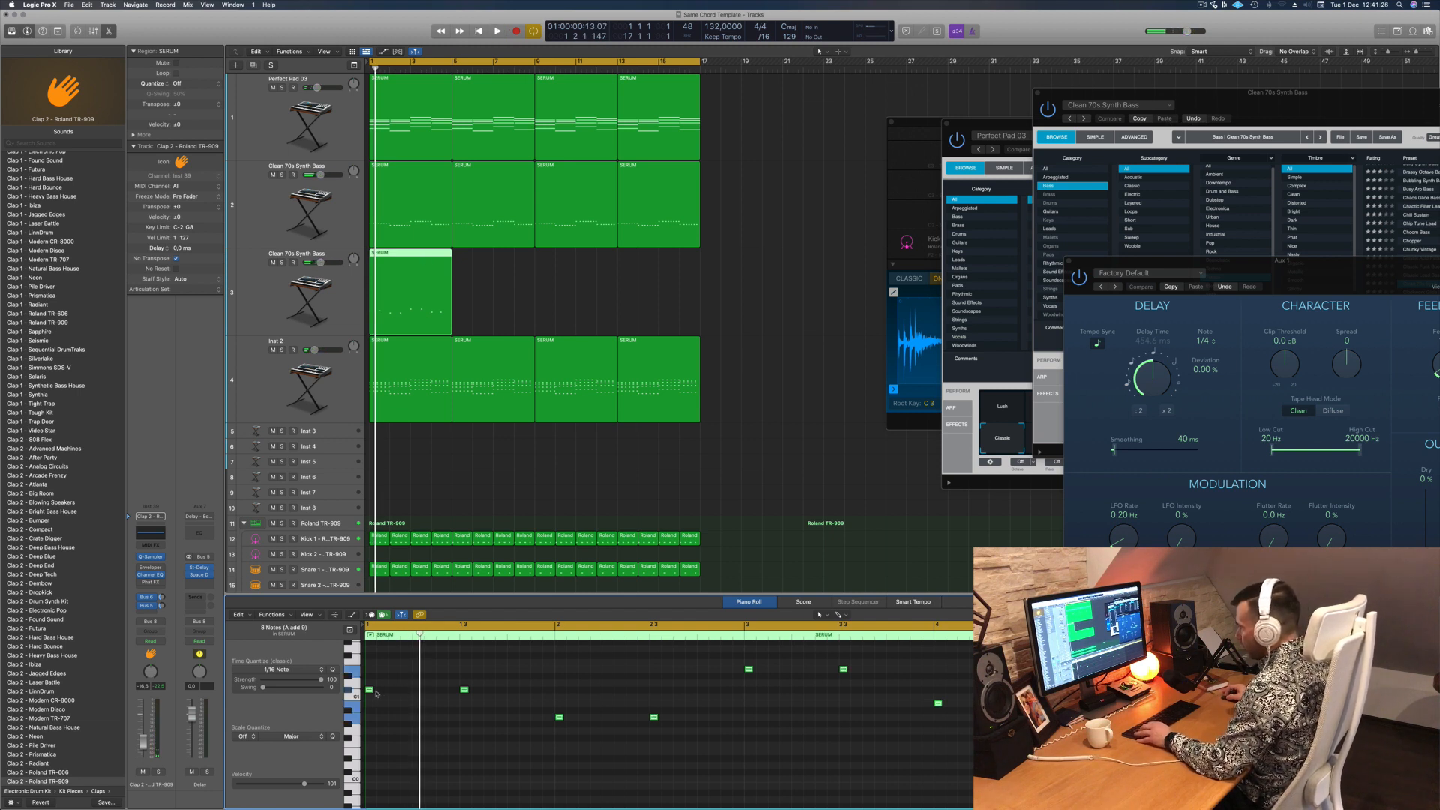
pyautogui.moveTo(372, 690); pyautogui.dragTo(400, 695)
pyautogui.press('space')
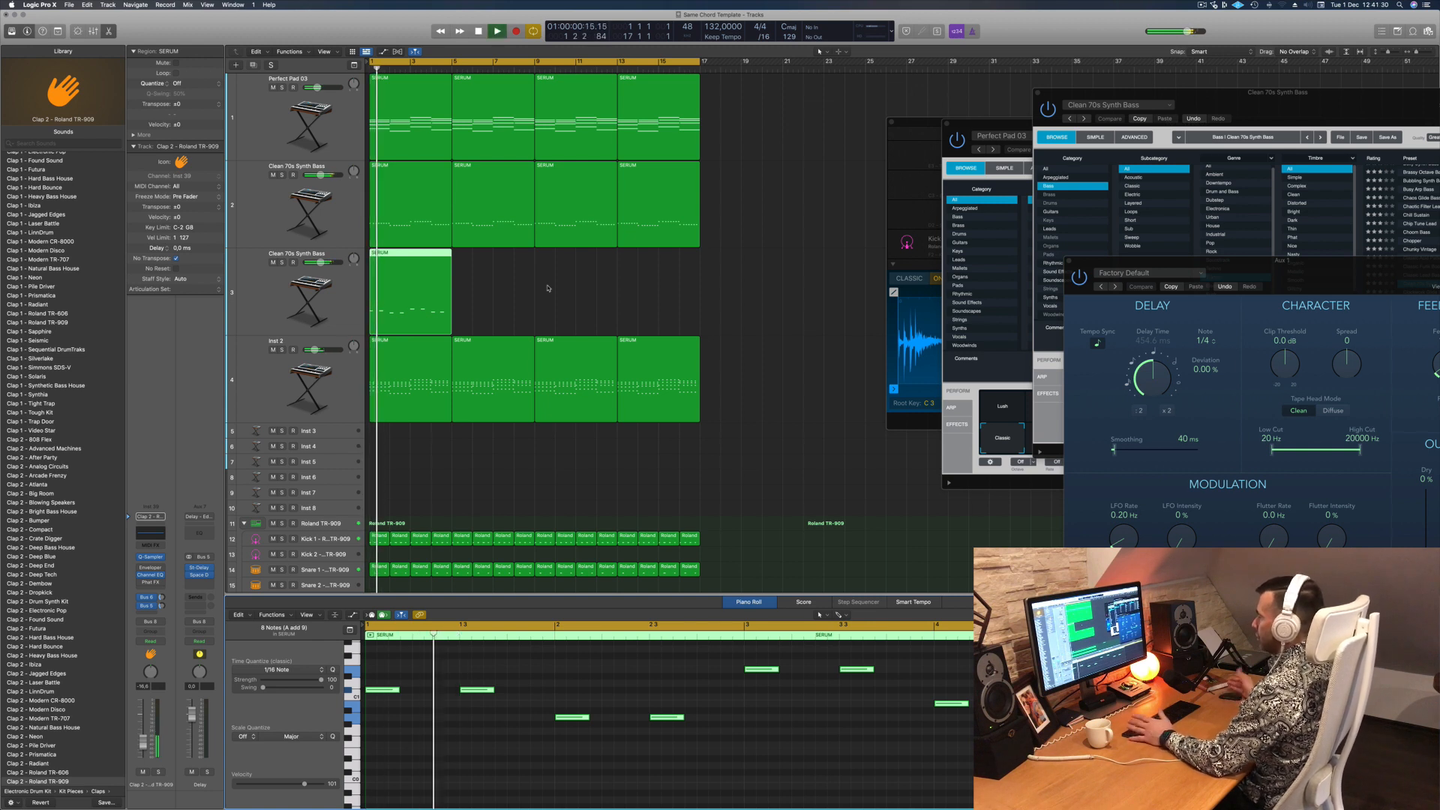
pyautogui.press('space')
pyautogui.press('space')
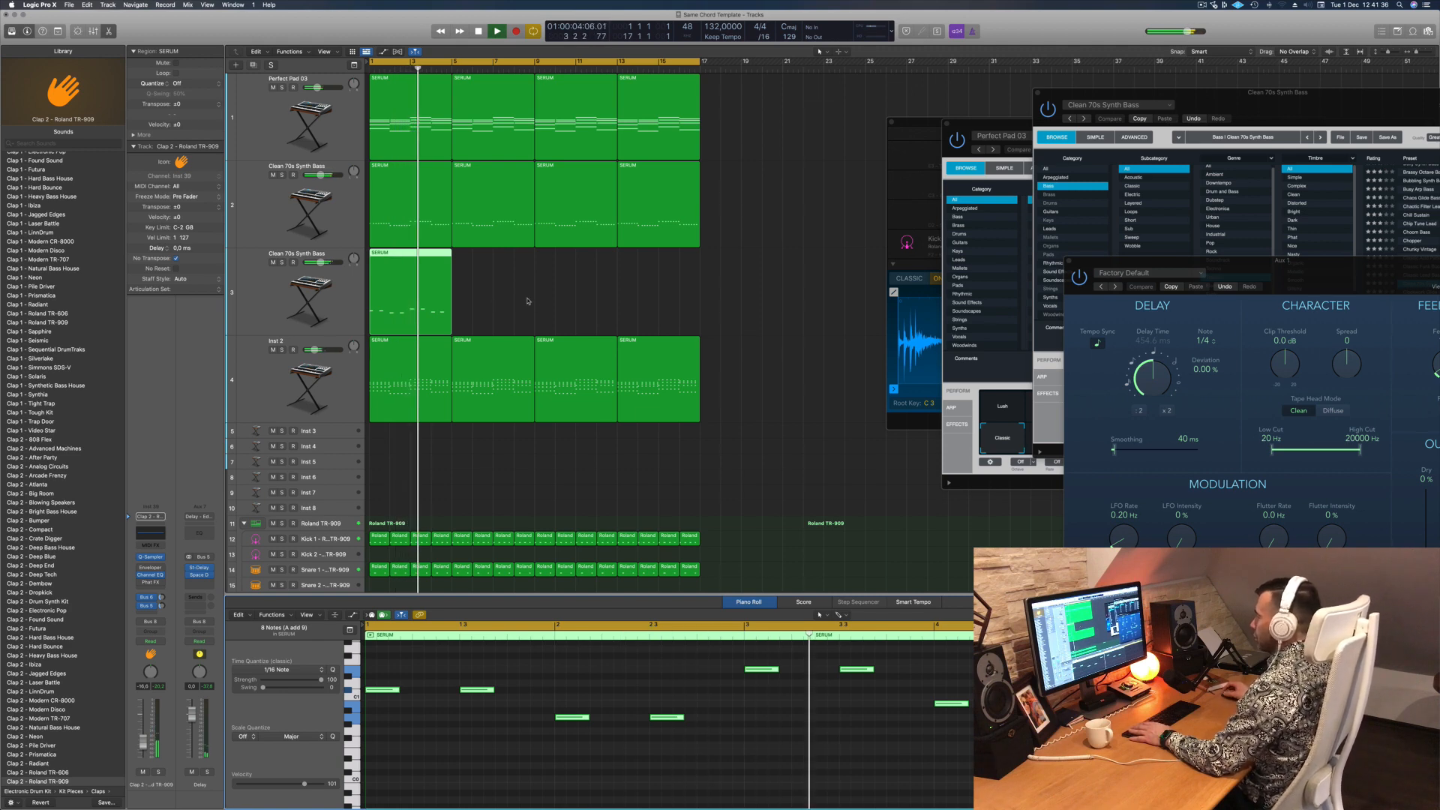
# Step: Duplicate the thinned bass region along the third track until it fills the loop up to bar 17, and play from the start
pyautogui.press('space')
pyautogui.moveTo(410, 255); pyautogui.dragTo(495, 276)
pyautogui.moveTo(588, 291)
pyautogui.mouseDown()
pyautogui.moveTo(412, 281)
pyautogui.moveTo(571, 272)
pyautogui.mouseUp()
pyautogui.press('Return')
pyautogui.press('space')
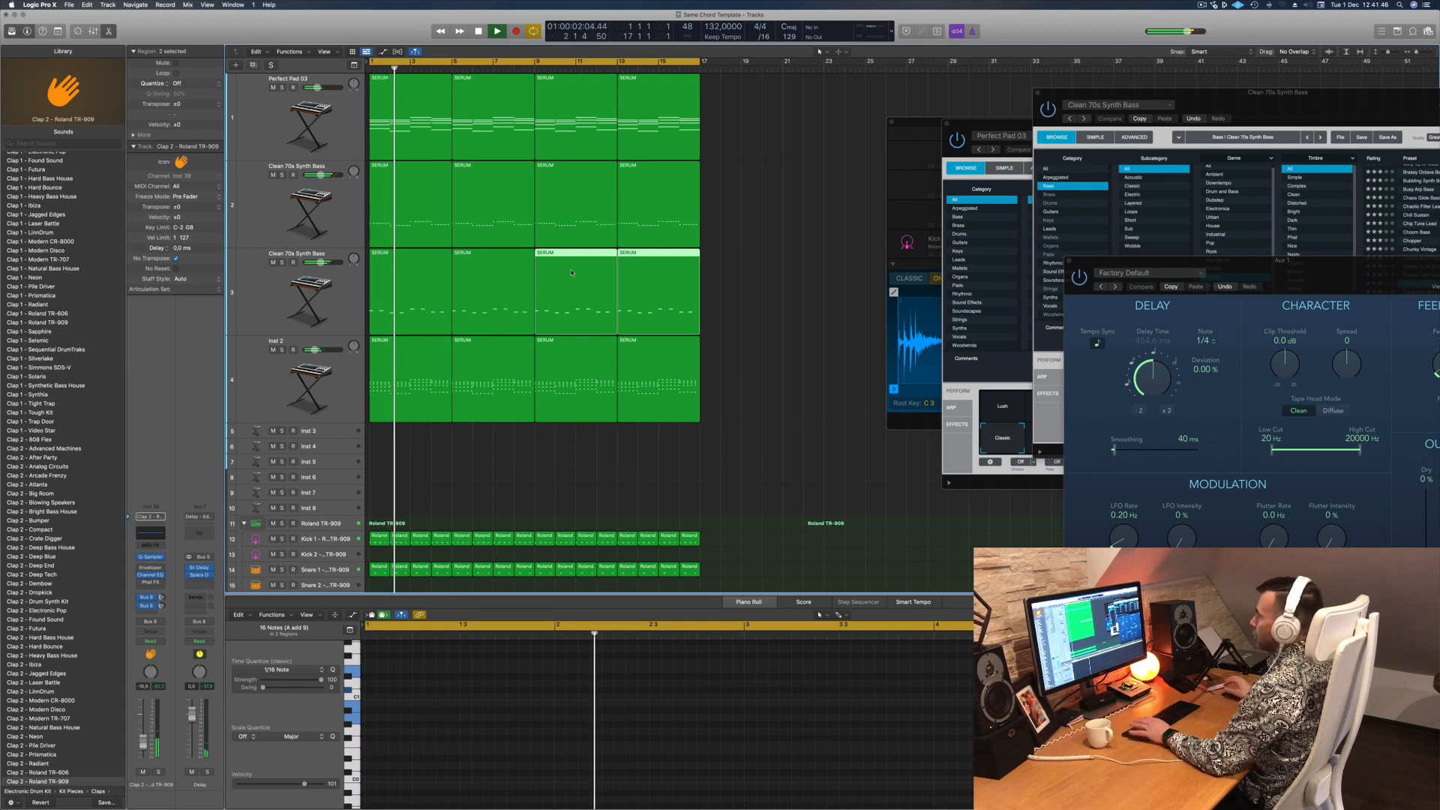
# Step: Open the Alchemy synth of the third track and adjust its filter cutoff during playback
pyautogui.click(300, 285)
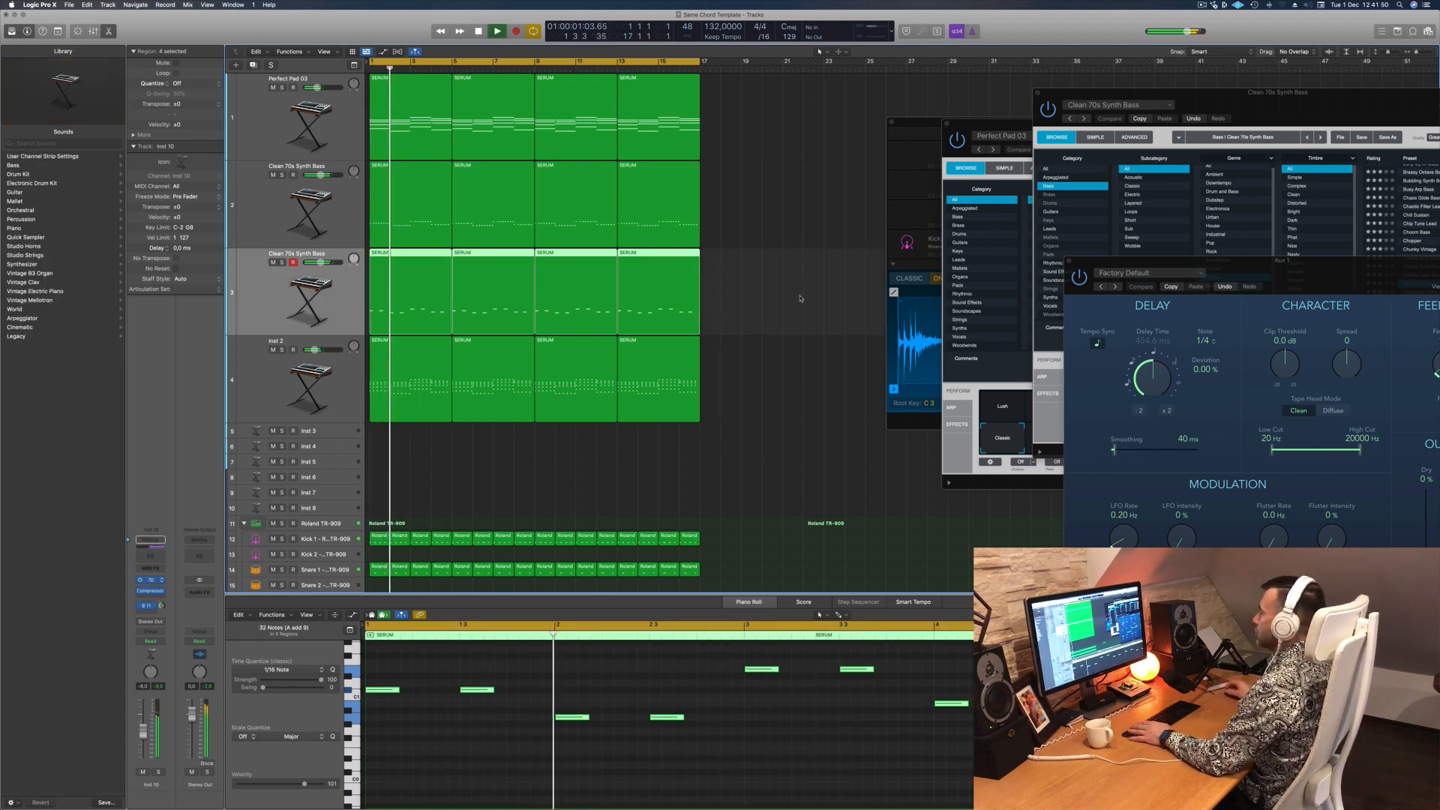
pyautogui.moveTo(743, 123); pyautogui.dragTo(779, 166)
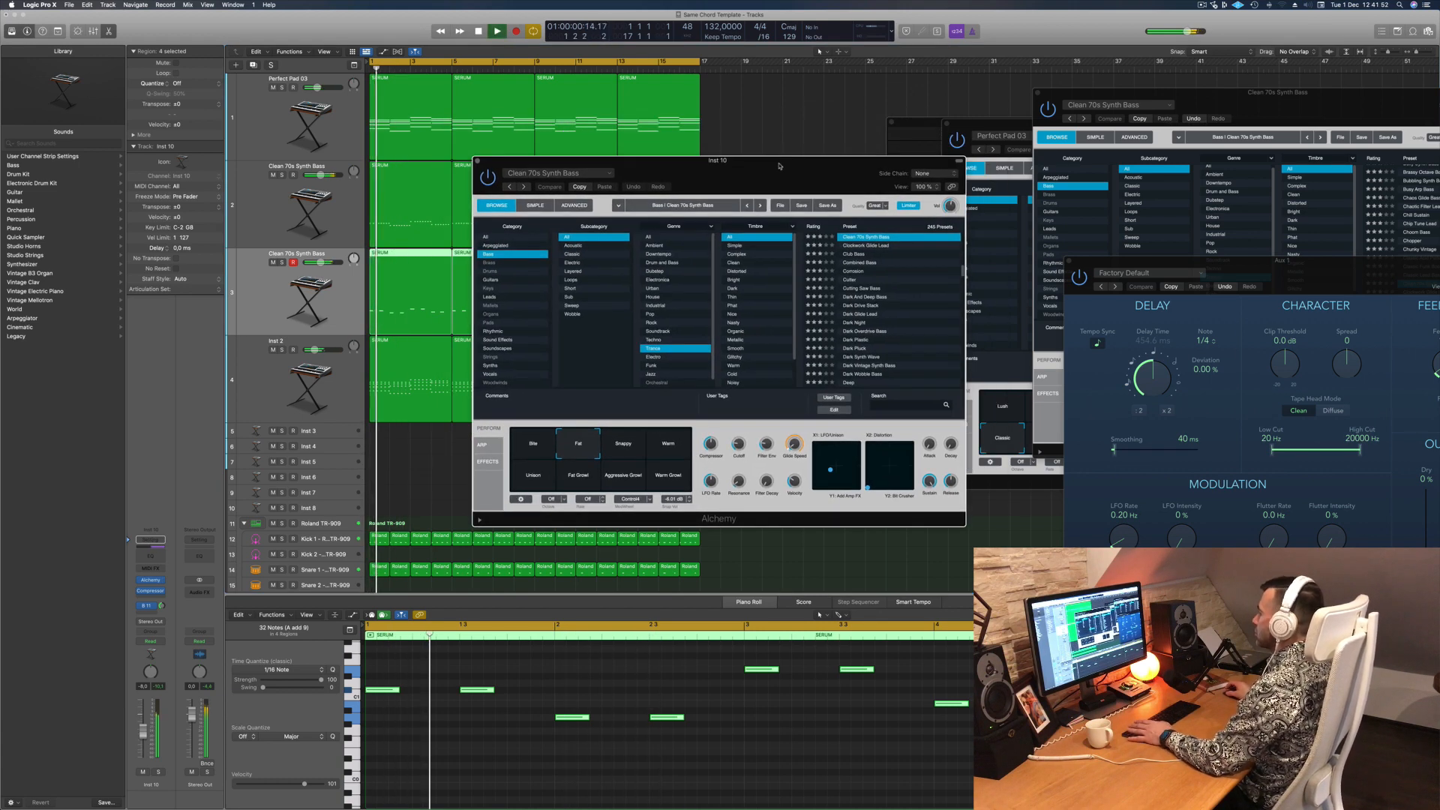
pyautogui.press('space')
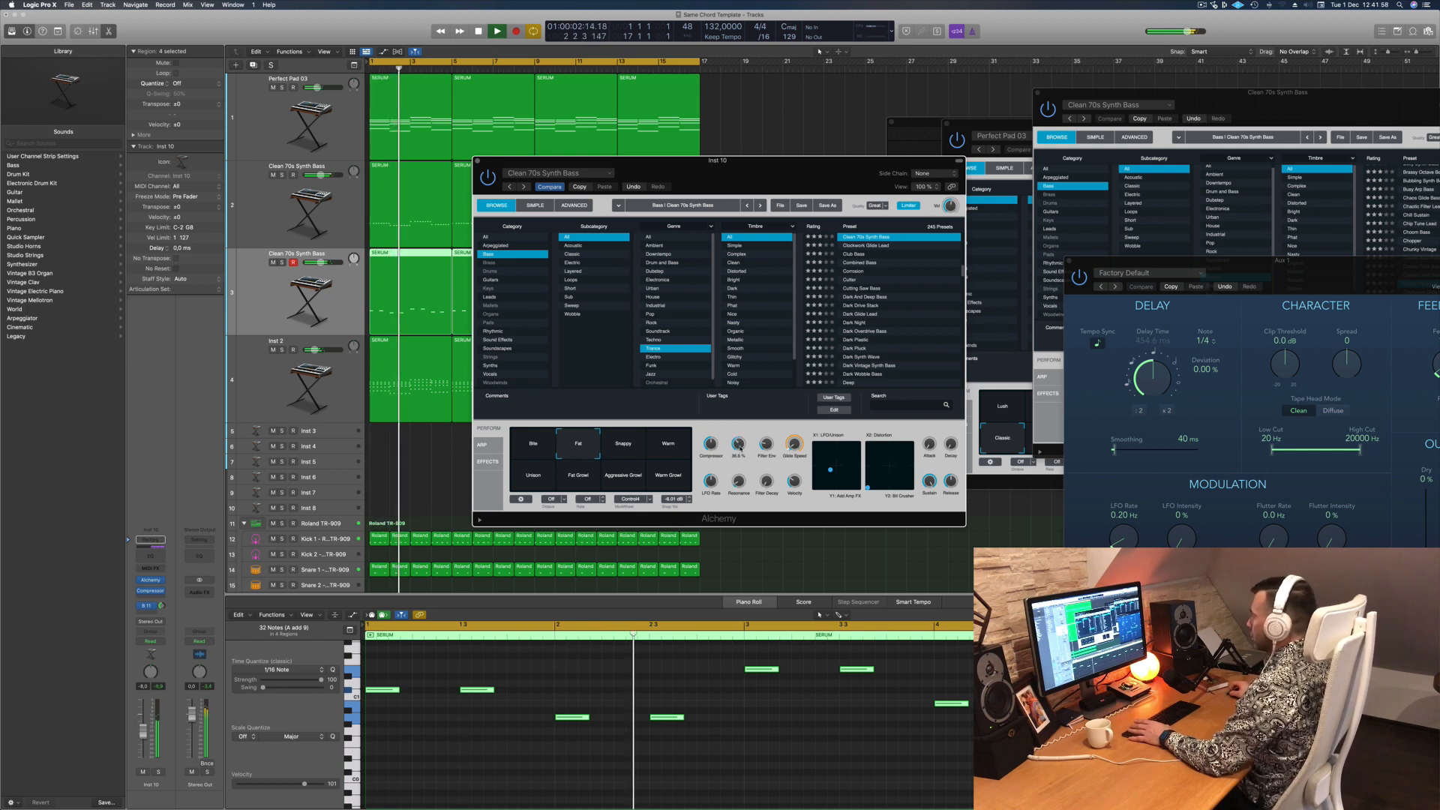
# Step: Restart playback and reset the level of the Bus 11 send on the third track's channel
pyautogui.click(278, 325)
pyautogui.press('space')
pyautogui.press('space')
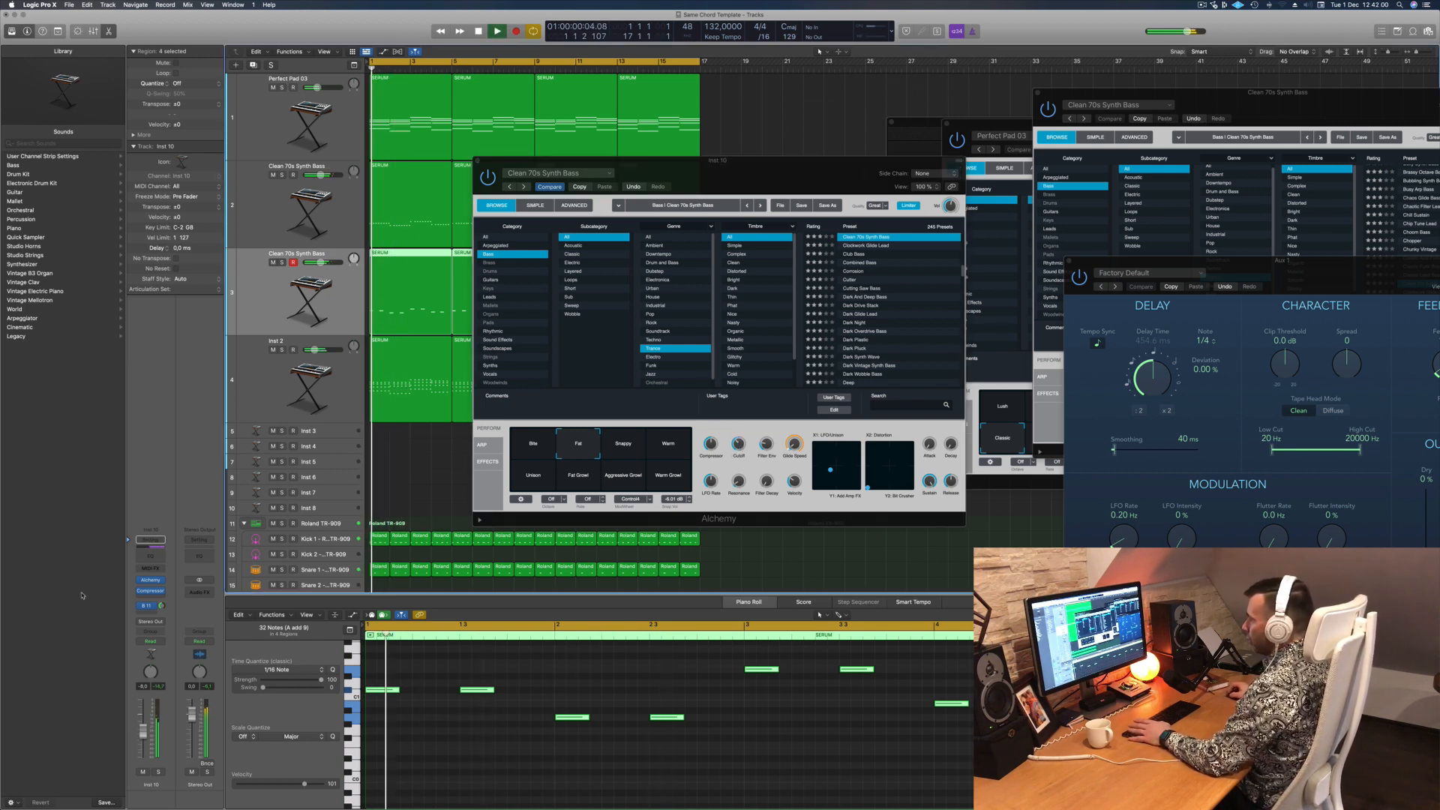
pyautogui.keyDown('alt'); pyautogui.click(162, 606); pyautogui.keyUp('alt')
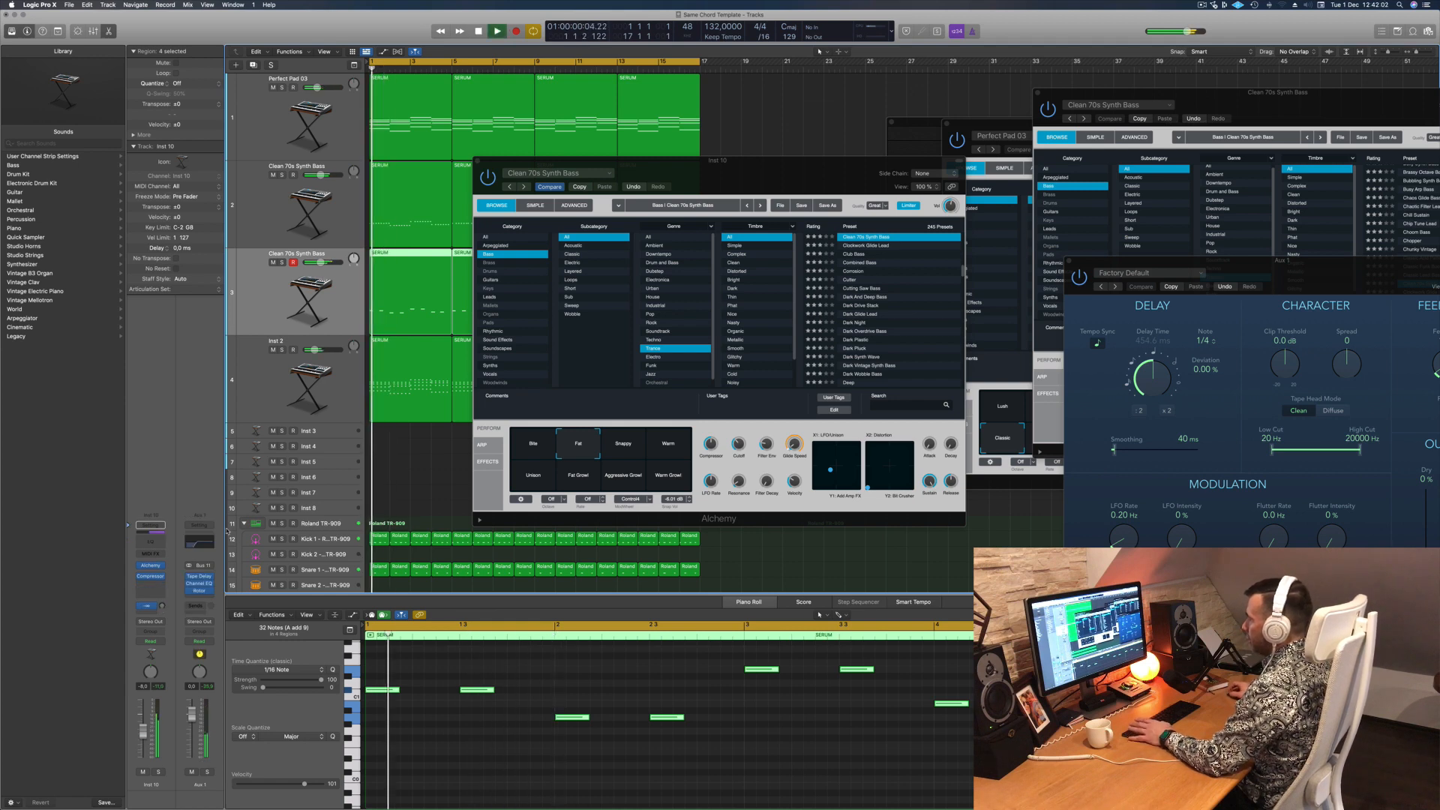
# Step: Audition the Snappy and Warm snapshots in the third track's Alchemy and settle on Warm Growl
pyautogui.moveTo(729, 169); pyautogui.dragTo(894, 177)
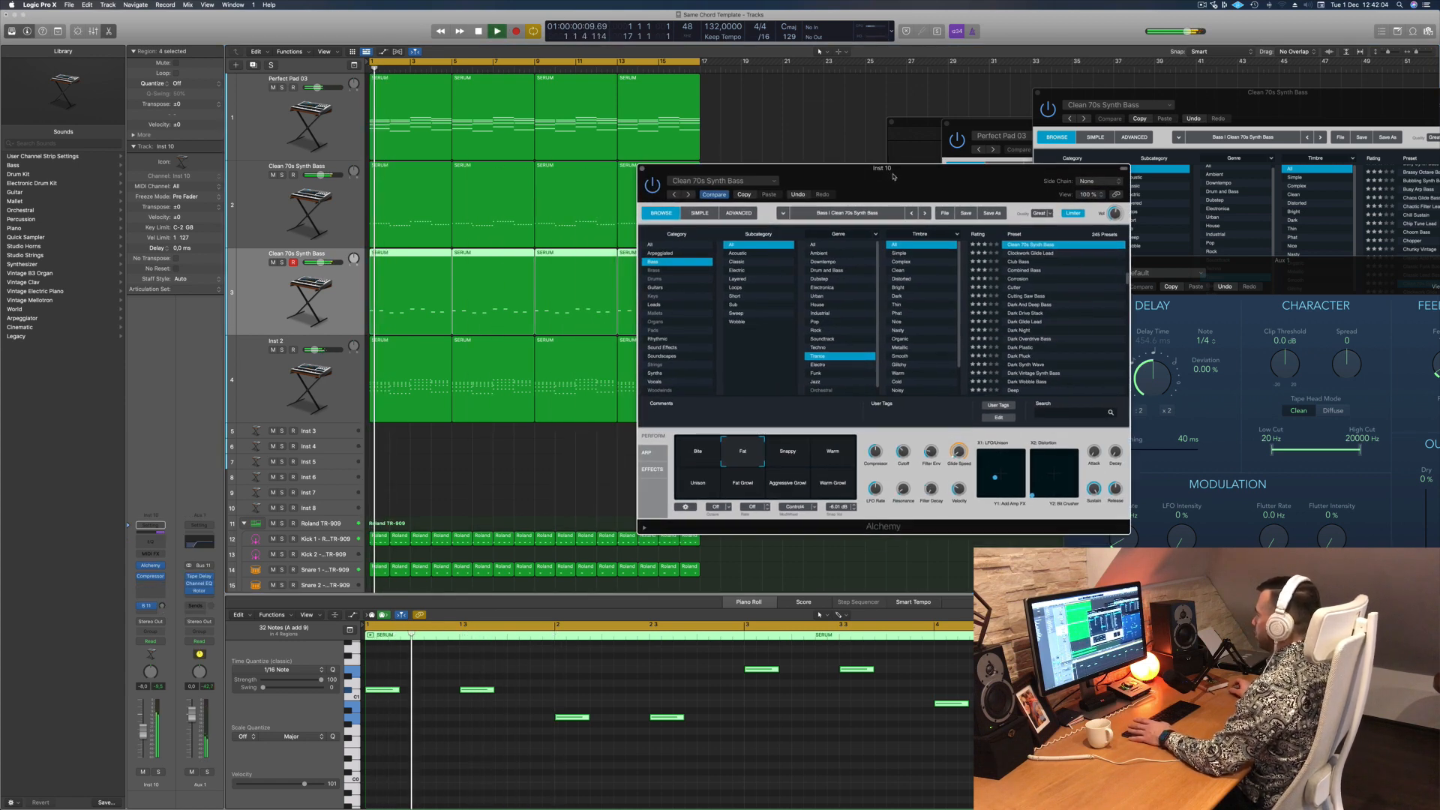
pyautogui.click(800, 457)
pyautogui.click(835, 456)
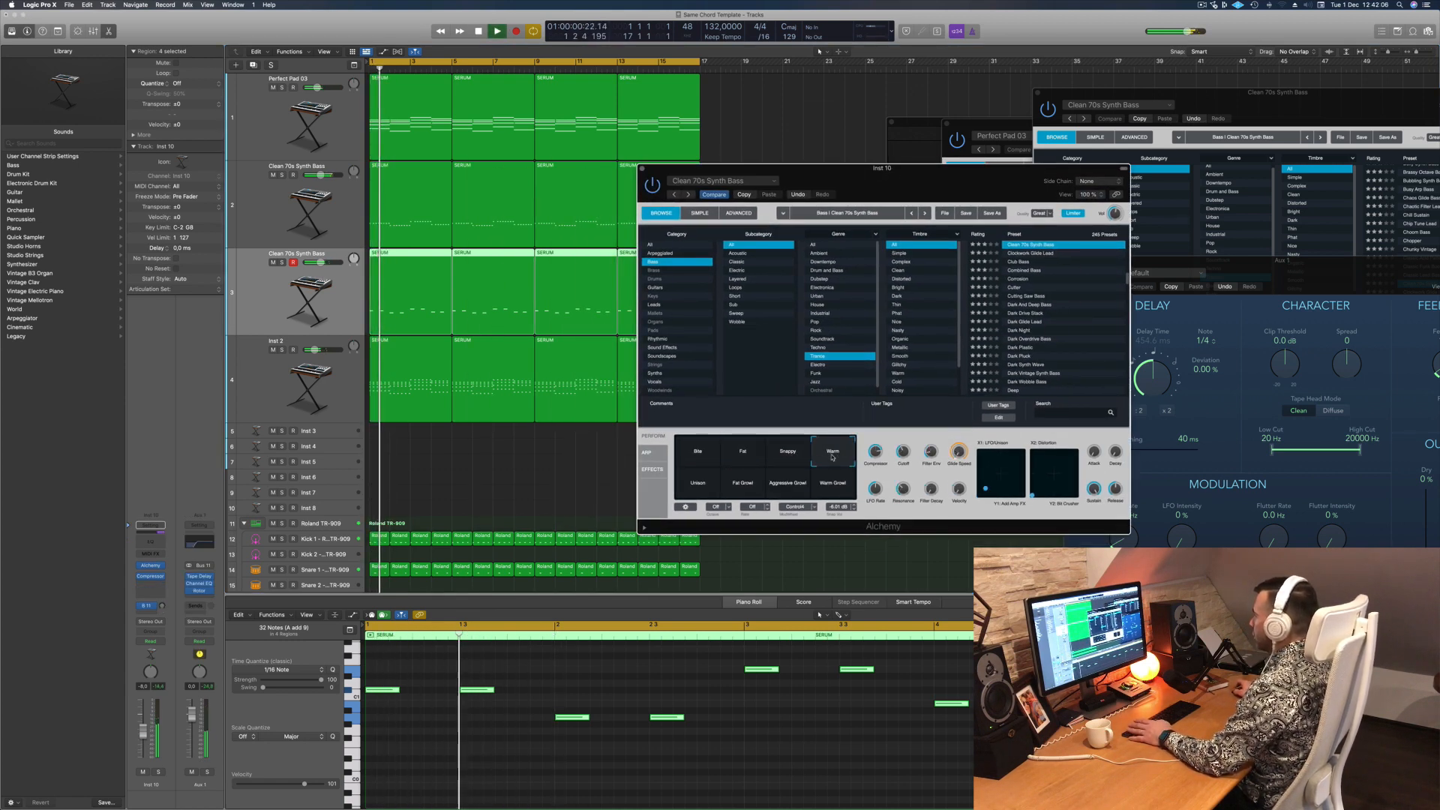
pyautogui.press('space')
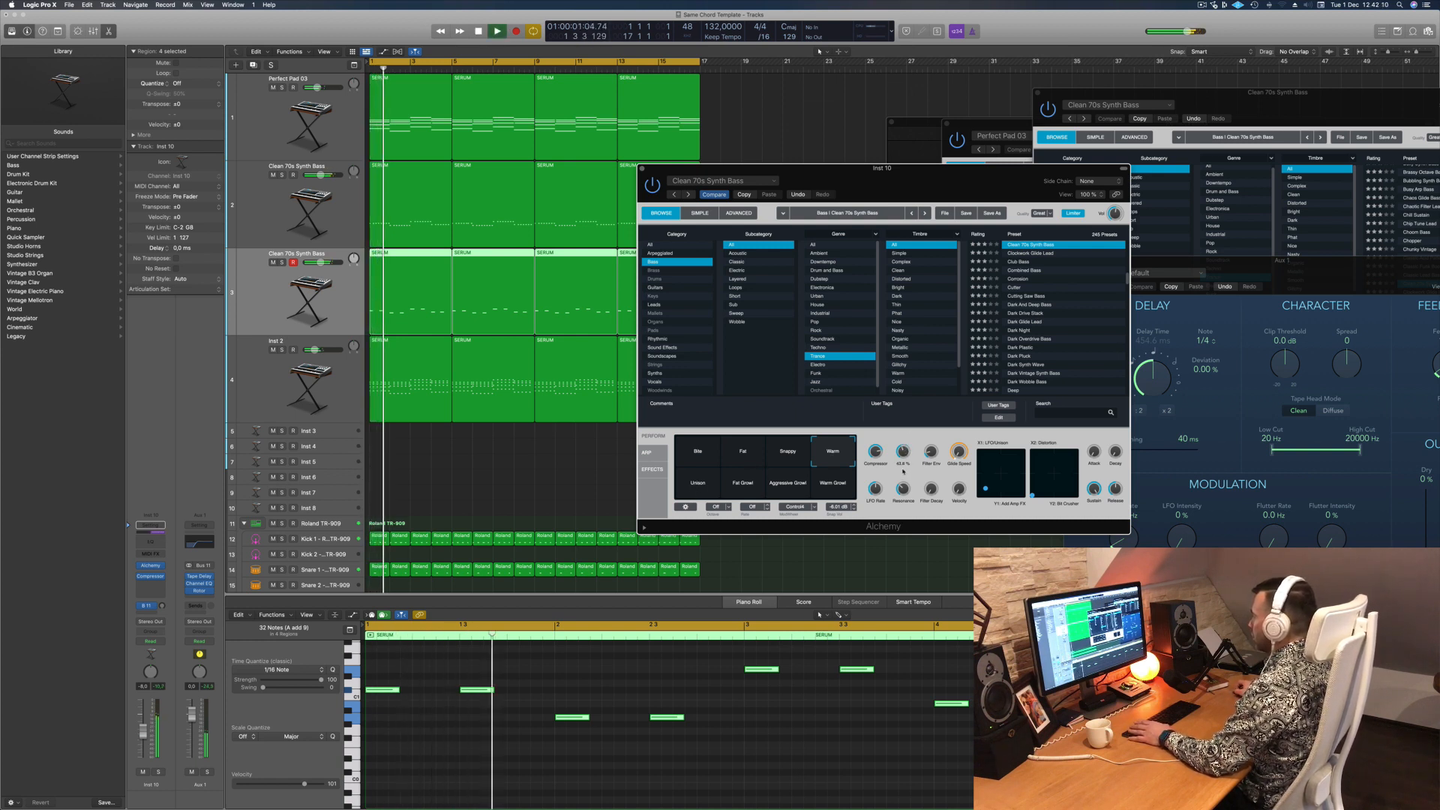
pyautogui.click(836, 491)
pyautogui.moveTo(964, 188); pyautogui.dragTo(952, 137)
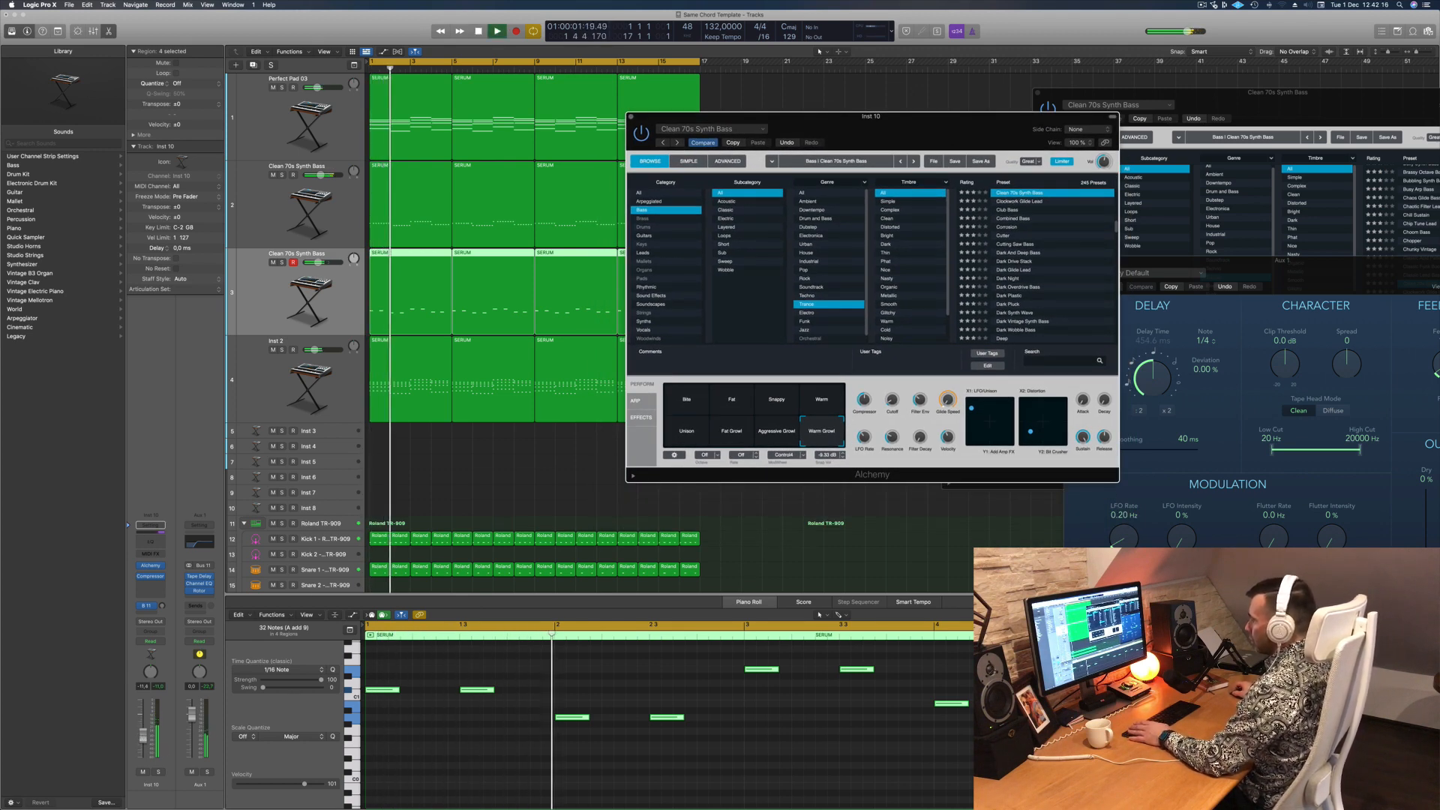
# Step: Duplicate all notes of the third track's four bass regions one beat later and listen to the denser pattern
pyautogui.click(352, 728)
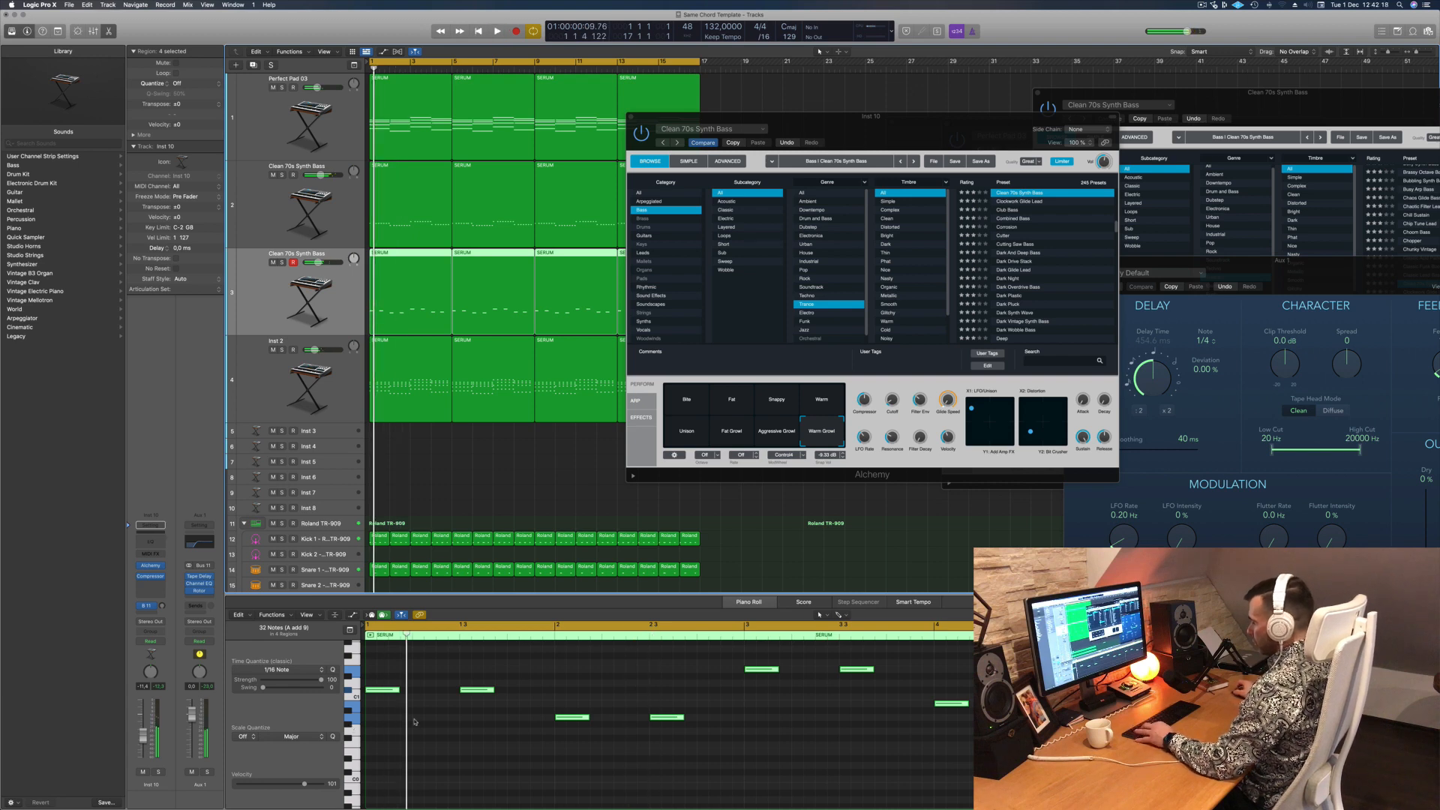
pyautogui.press('super+a')
pyautogui.click(457, 513)
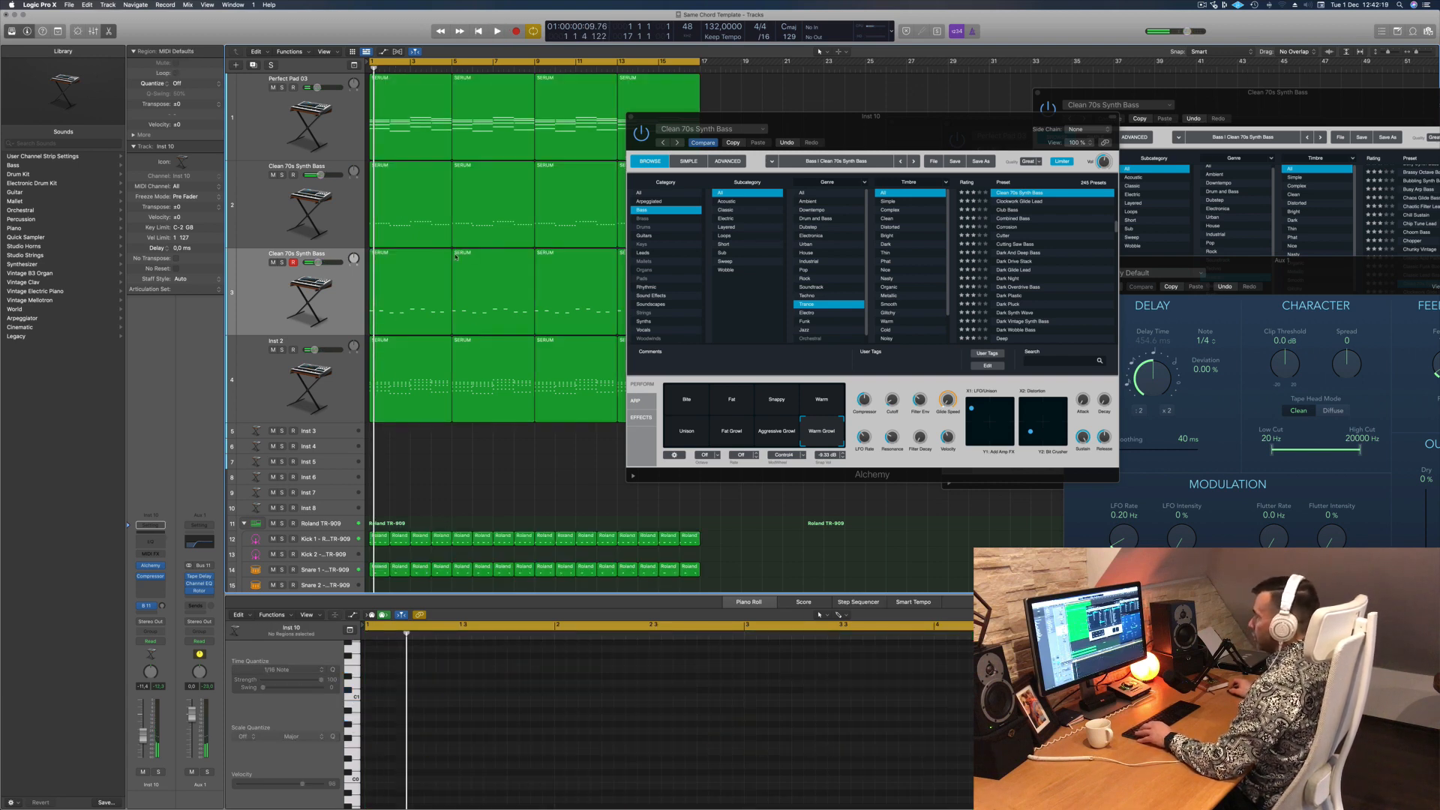
pyautogui.click(347, 277)
pyautogui.click(539, 689)
pyautogui.press('super+a')
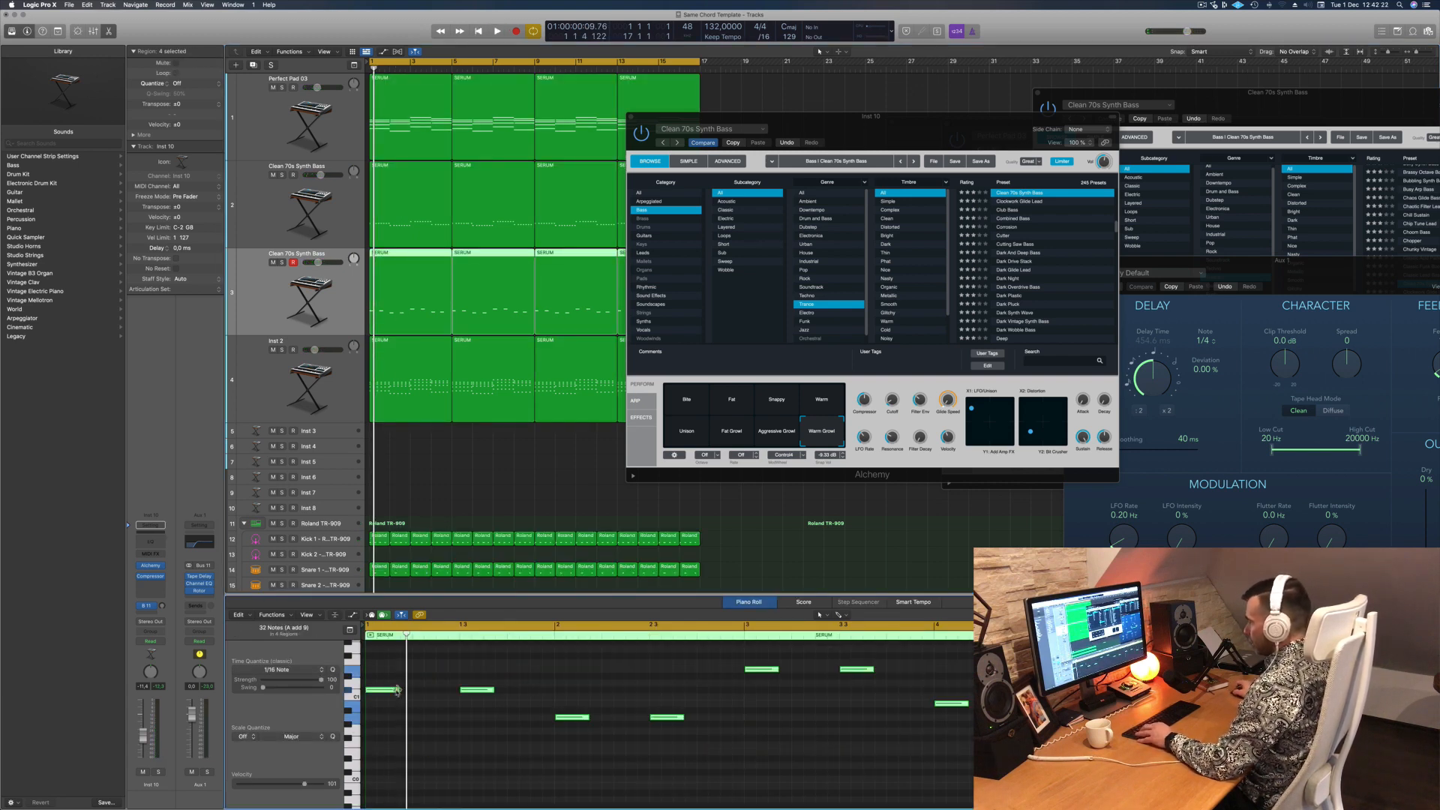
pyautogui.moveTo(383, 691); pyautogui.dragTo(429, 696)
pyautogui.press('space')
pyautogui.scroll(-5, 480, 745)
pyautogui.scroll(-3, 466, 769)
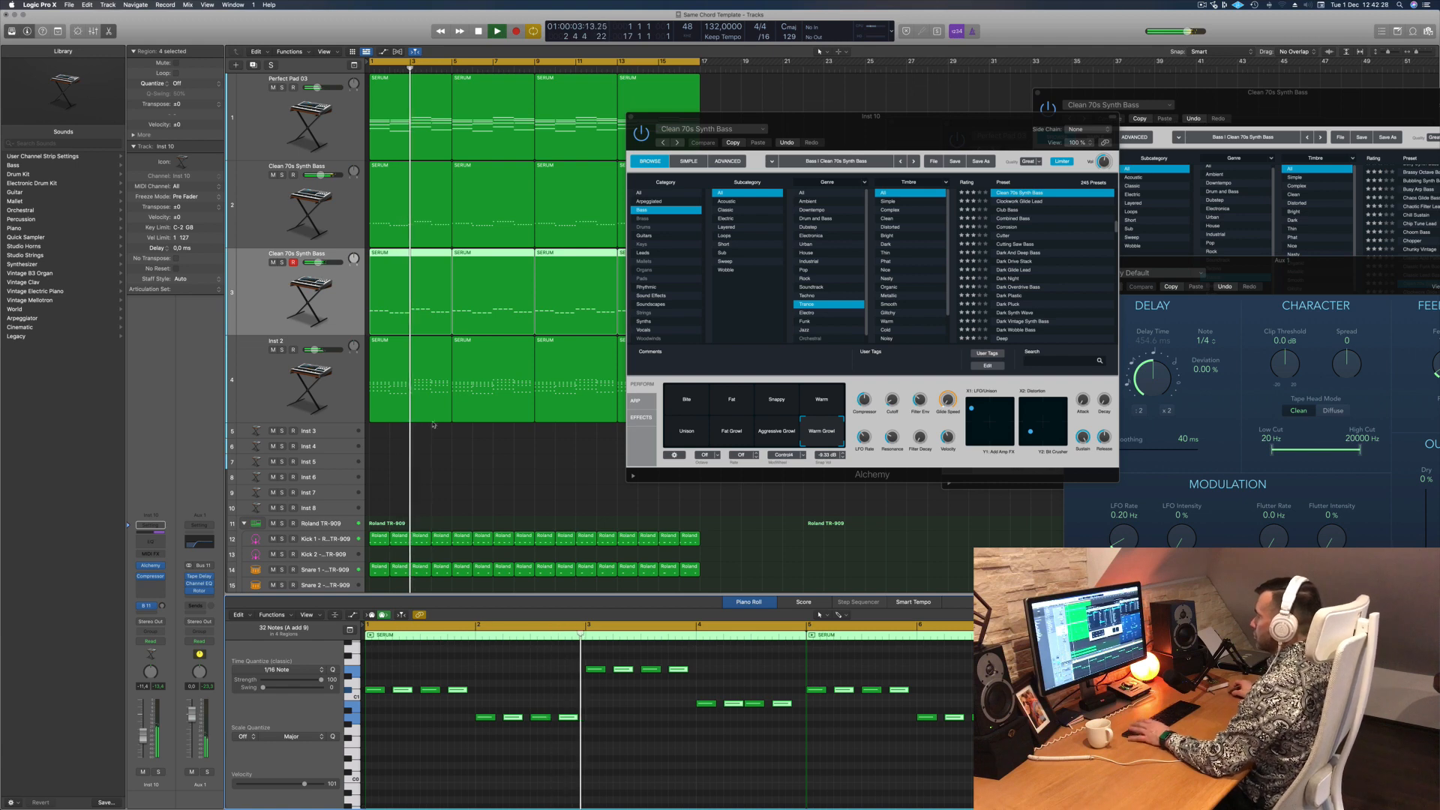
# Step: Undo the note duplication on the third track and lower Alchemy's filter cutoff to about 7%
pyautogui.moveTo(924, 137); pyautogui.dragTo(990, 122)
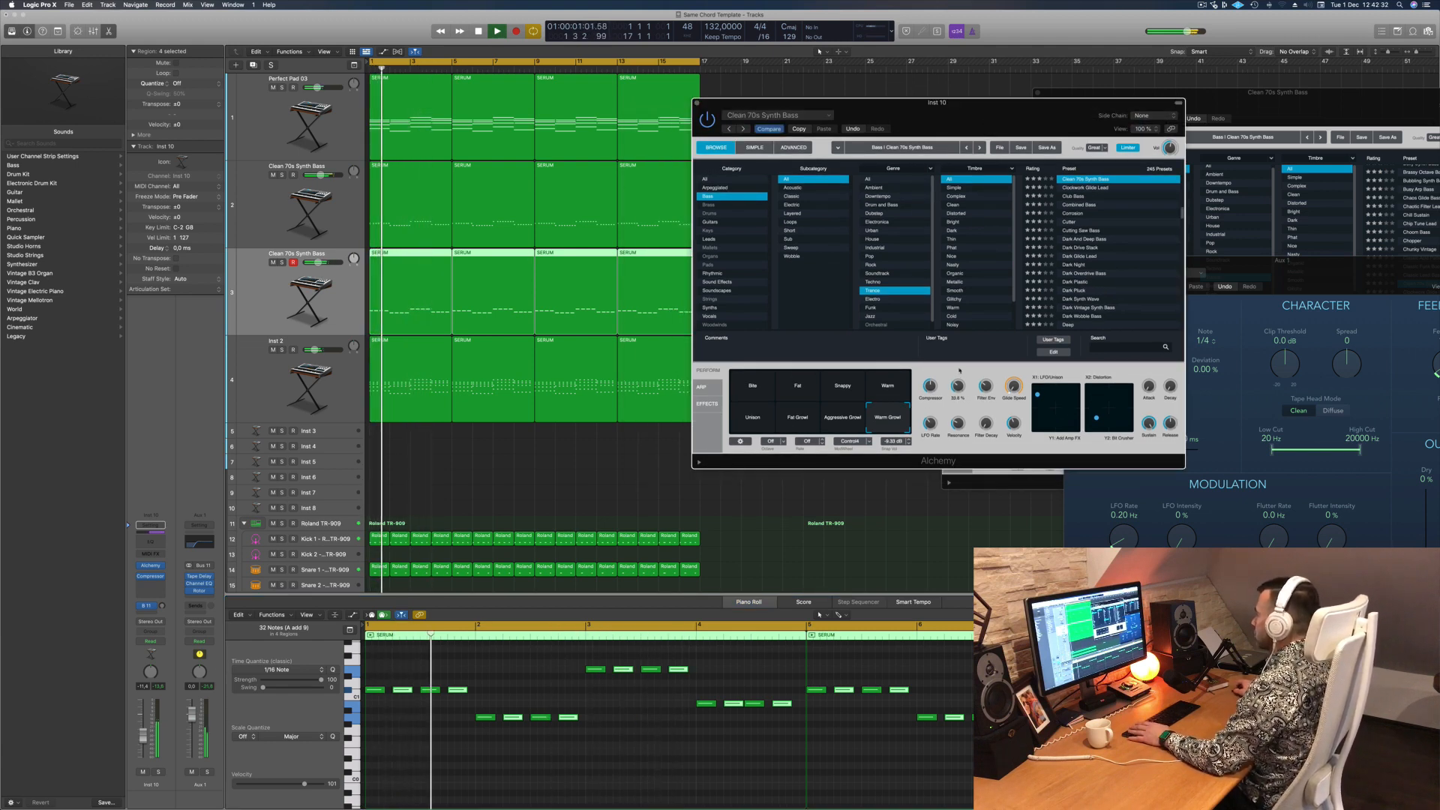
pyautogui.moveTo(959, 391); pyautogui.dragTo(958, 389)
pyautogui.press('Return')
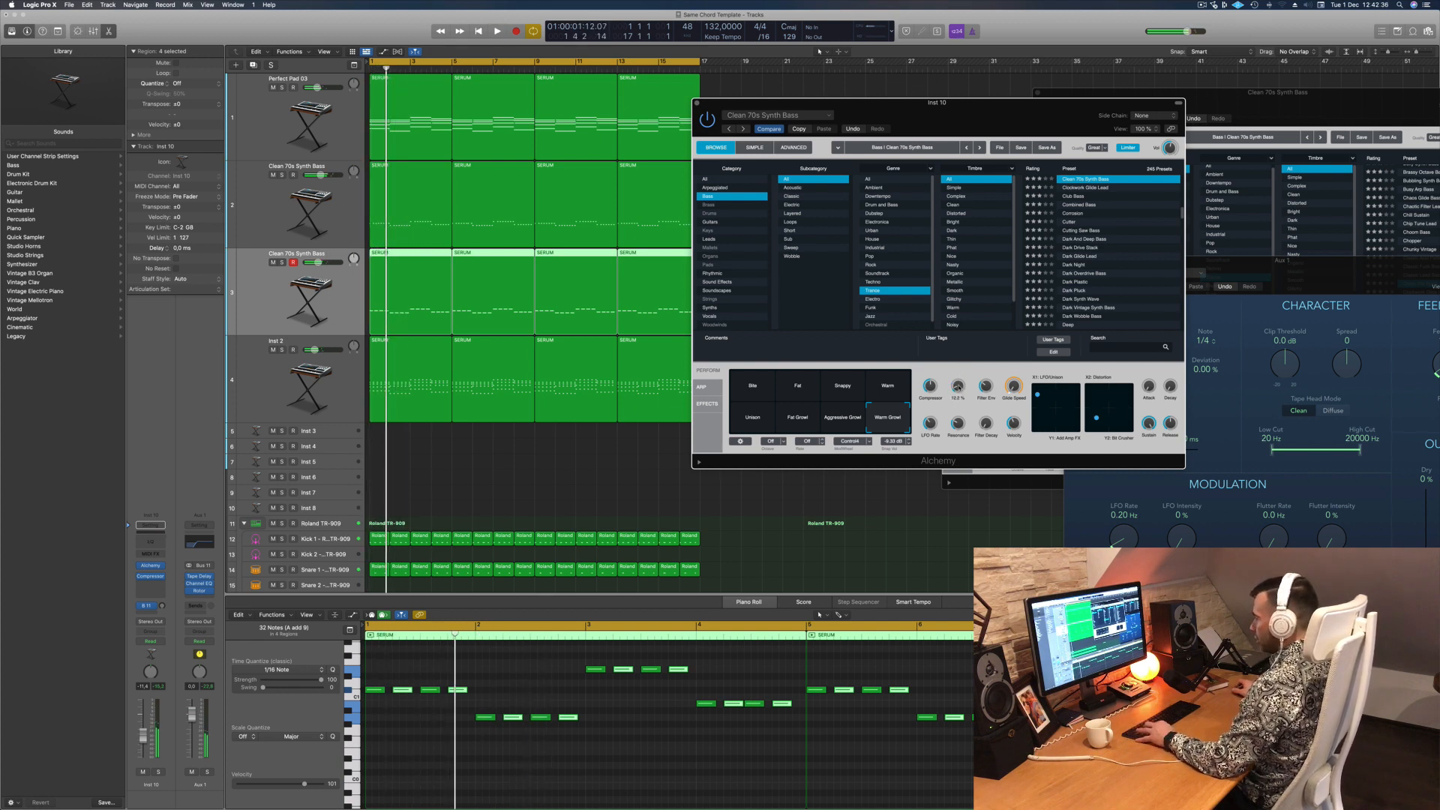
pyautogui.press('space')
pyautogui.moveTo(987, 120); pyautogui.dragTo(940, 196)
pyautogui.press('Return')
pyautogui.moveTo(906, 464); pyautogui.dragTo(907, 469)
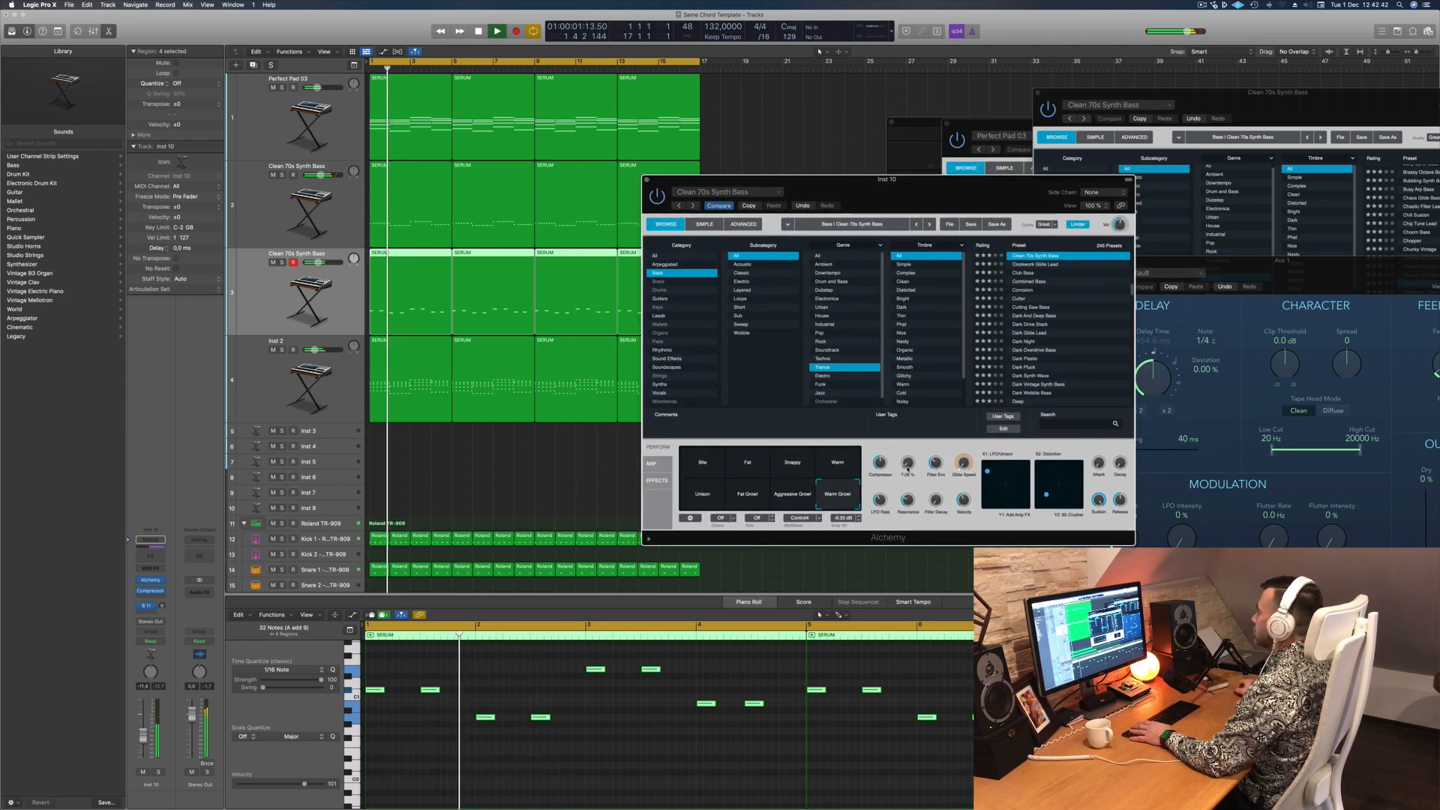
pyautogui.moveTo(891, 194); pyautogui.dragTo(945, 192)
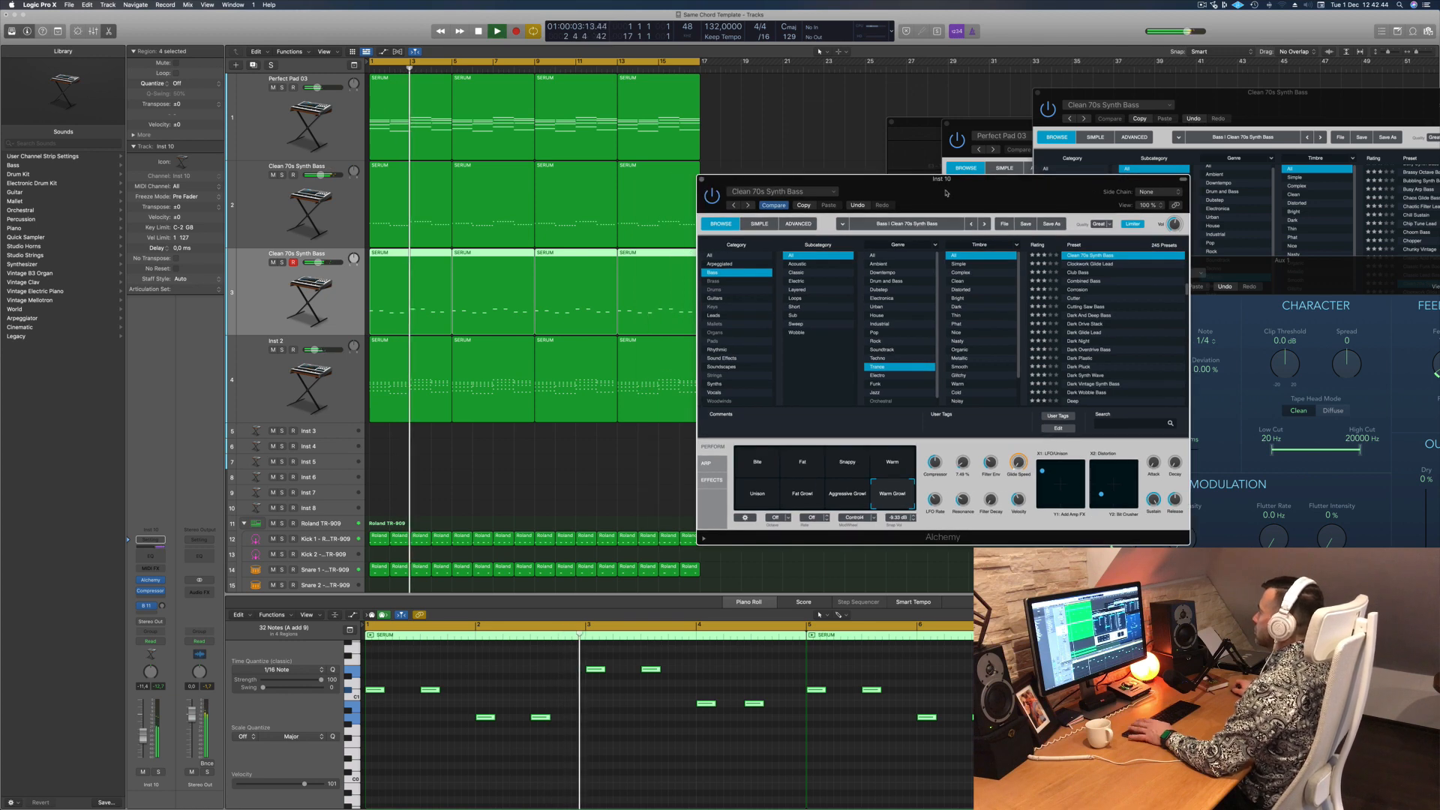
# Step: Solo the two Clean 70s Synth Bass tracks to compare them, and return to the full mix
pyautogui.click(280, 351)
pyautogui.click(281, 351)
pyautogui.press('Return')
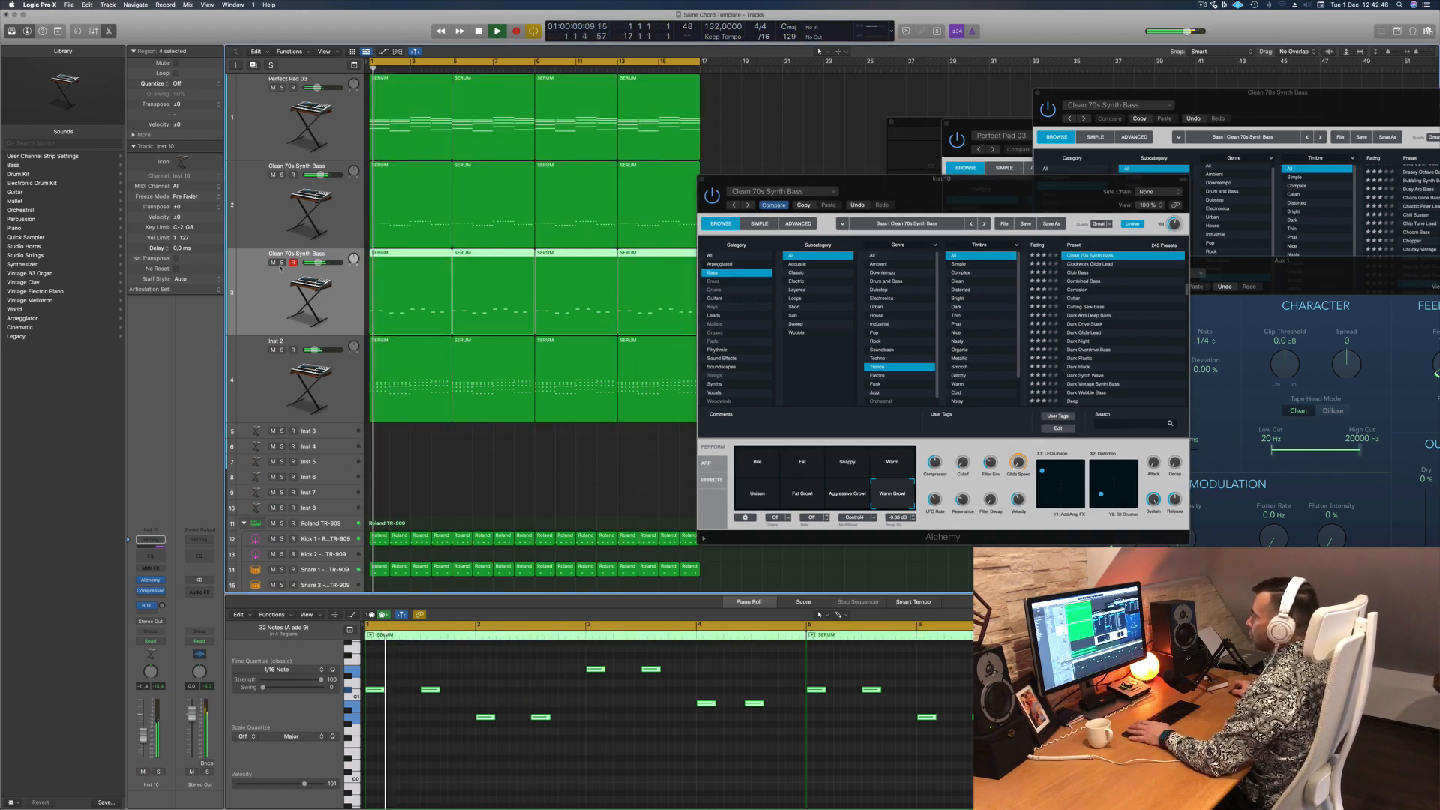
pyautogui.click(281, 263)
pyautogui.click(282, 175)
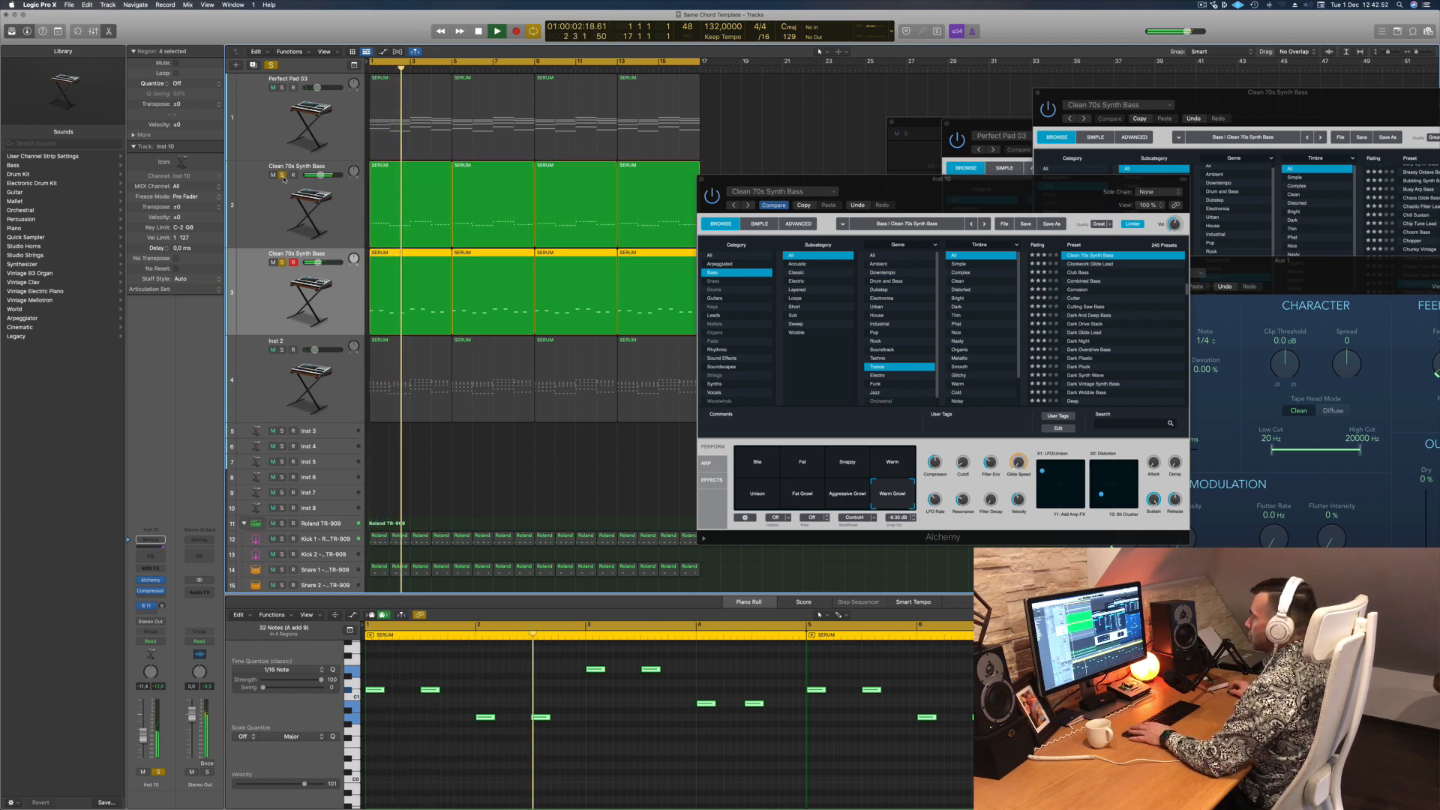
pyautogui.click(282, 175)
pyautogui.press('Return')
pyautogui.click(282, 262)
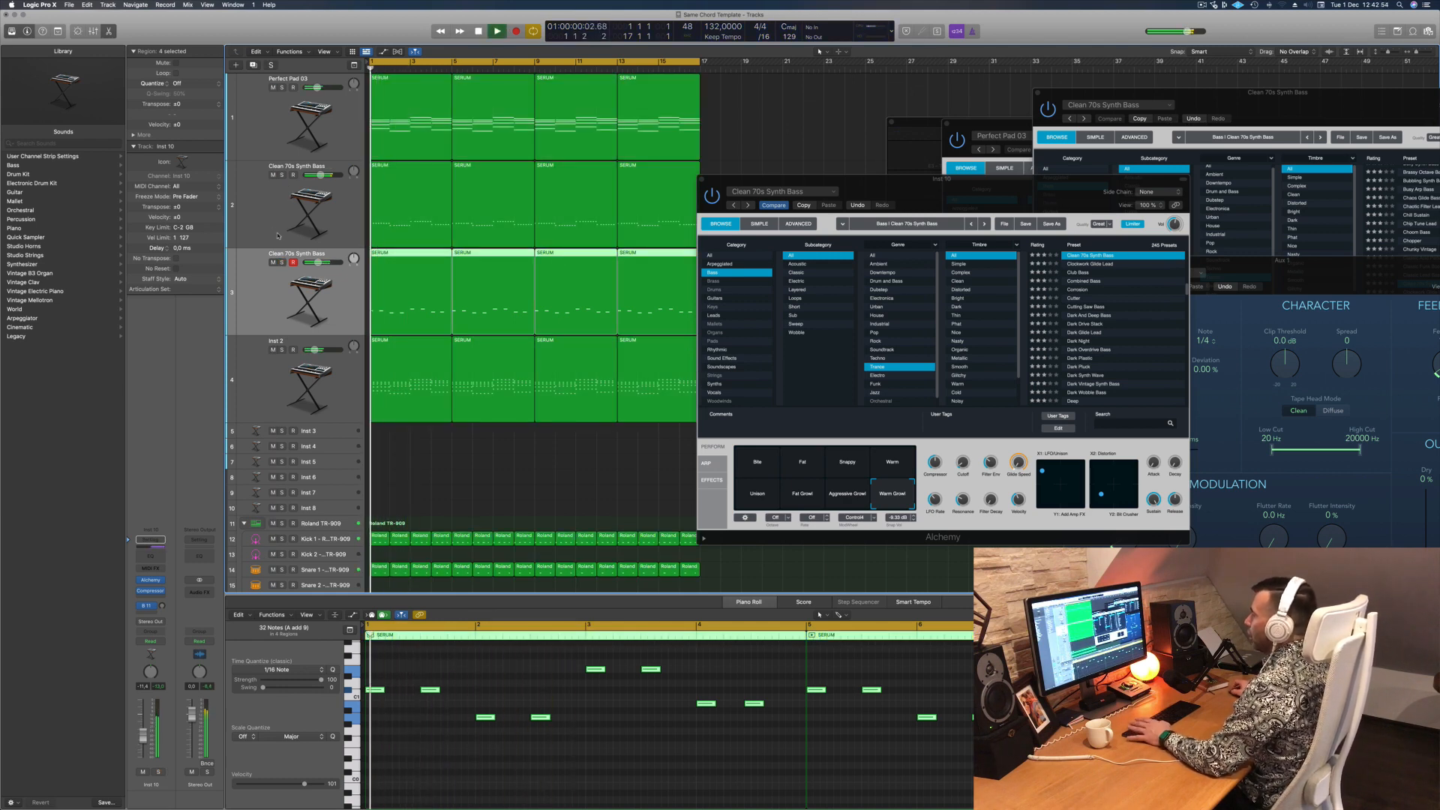
# Step: Add a Channel EQ to the second track with a low cut at about 53 Hz and 12 dB/Oct
pyautogui.click(275, 231)
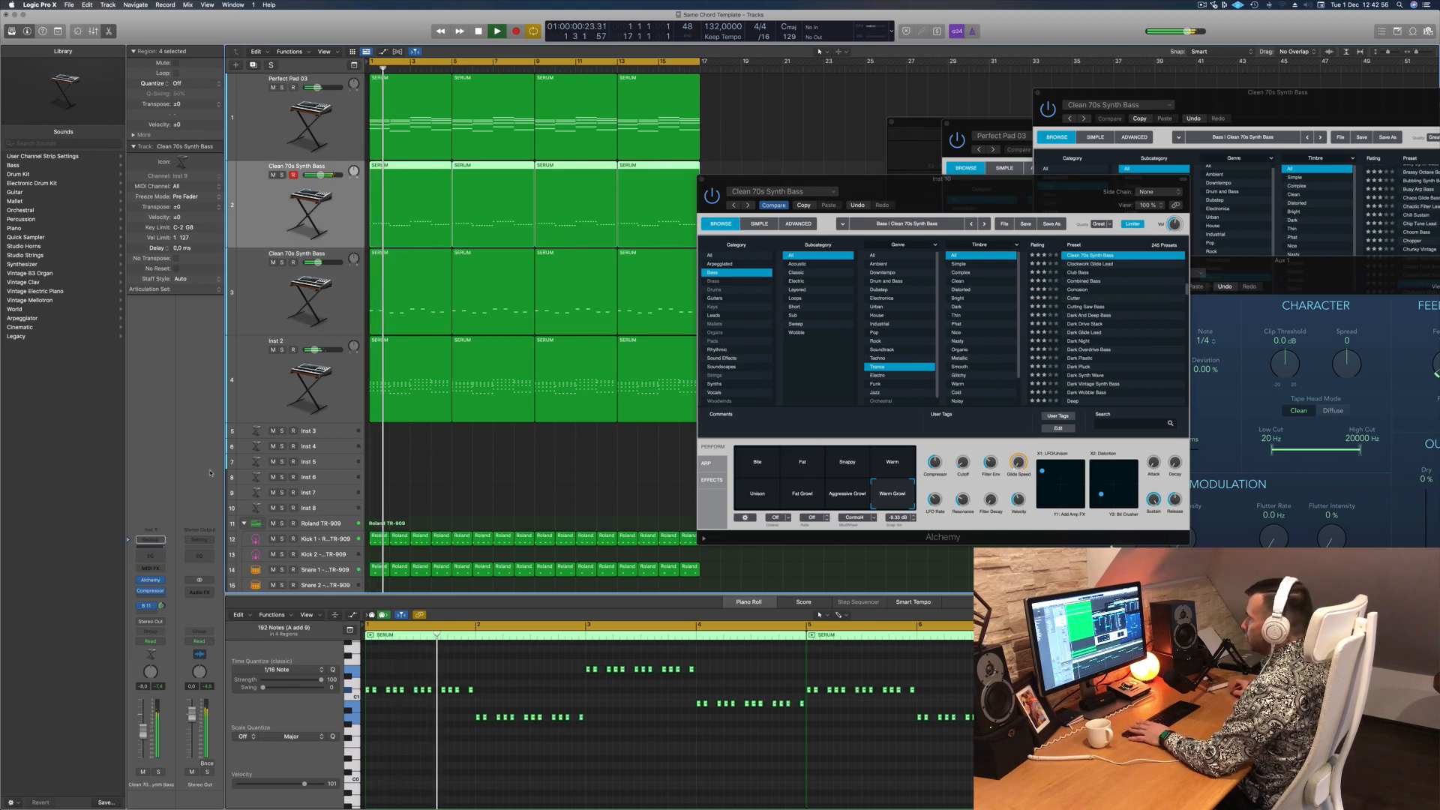
pyautogui.click(151, 555)
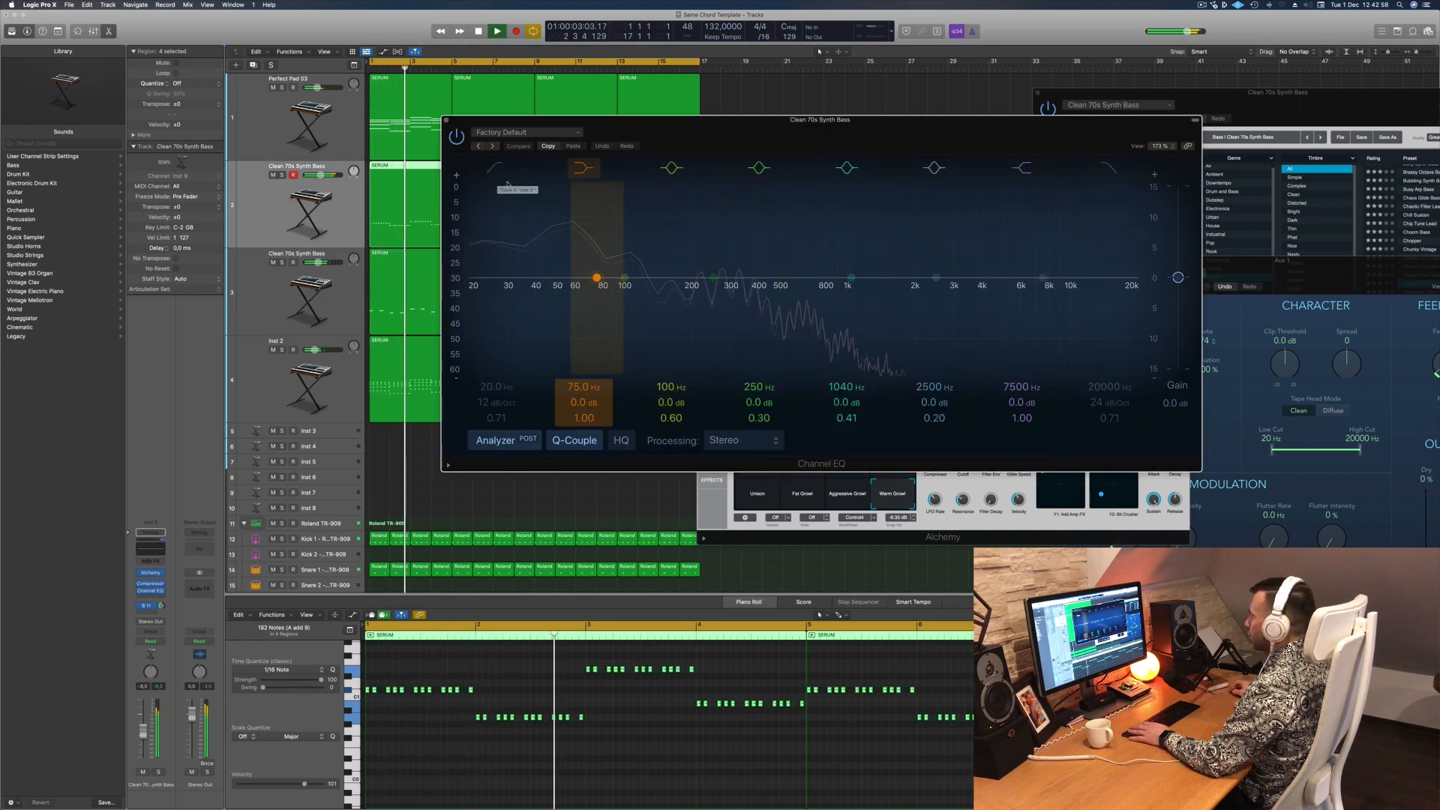
pyautogui.moveTo(507, 184); pyautogui.dragTo(594, 251)
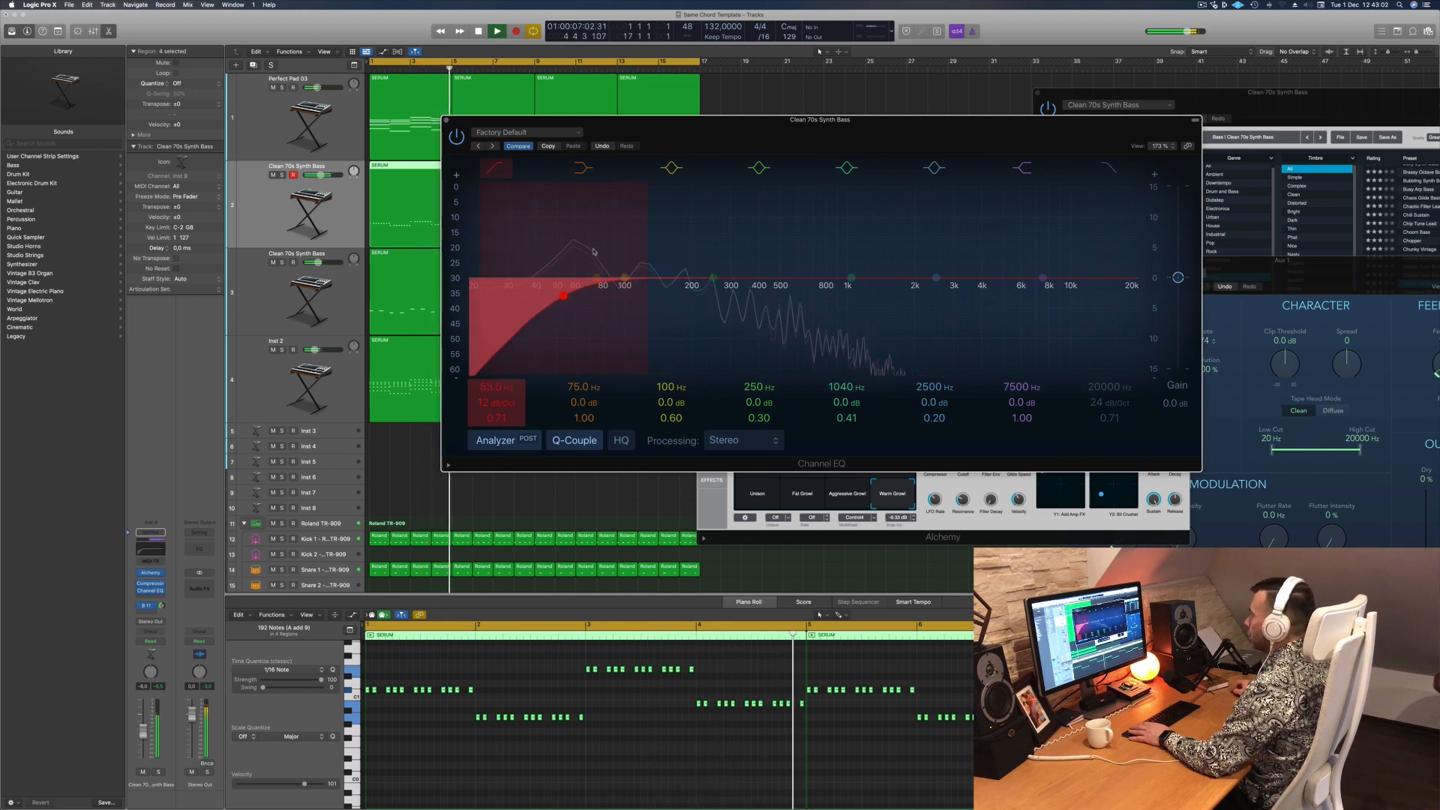
pyautogui.click(449, 120)
# Step: Add a Channel EQ to the Inst 2 track with a 119 Hz low cut at 12 dB/Oct and a +1.2 dB boost at 186 Hz
pyautogui.click(264, 379)
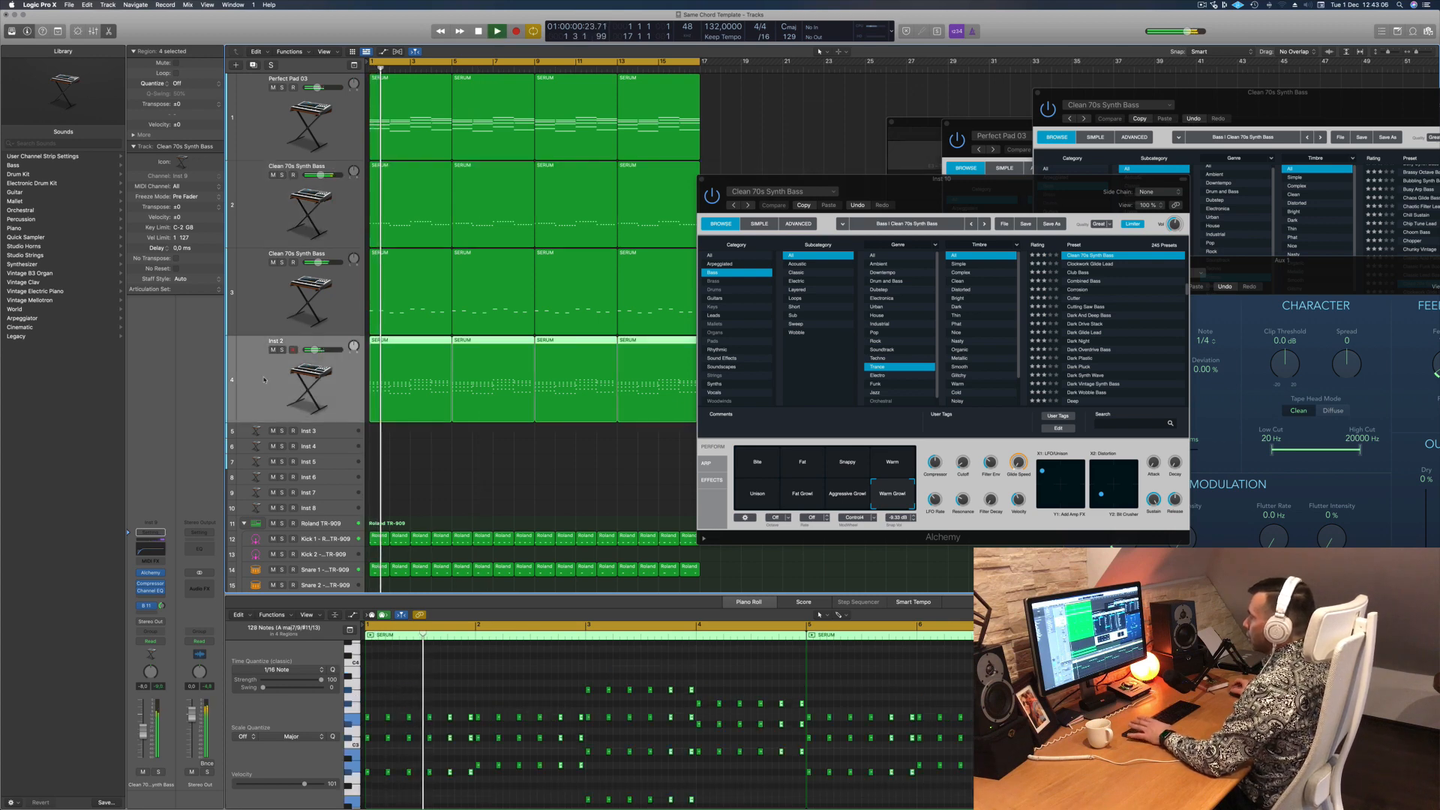
pyautogui.click(151, 553)
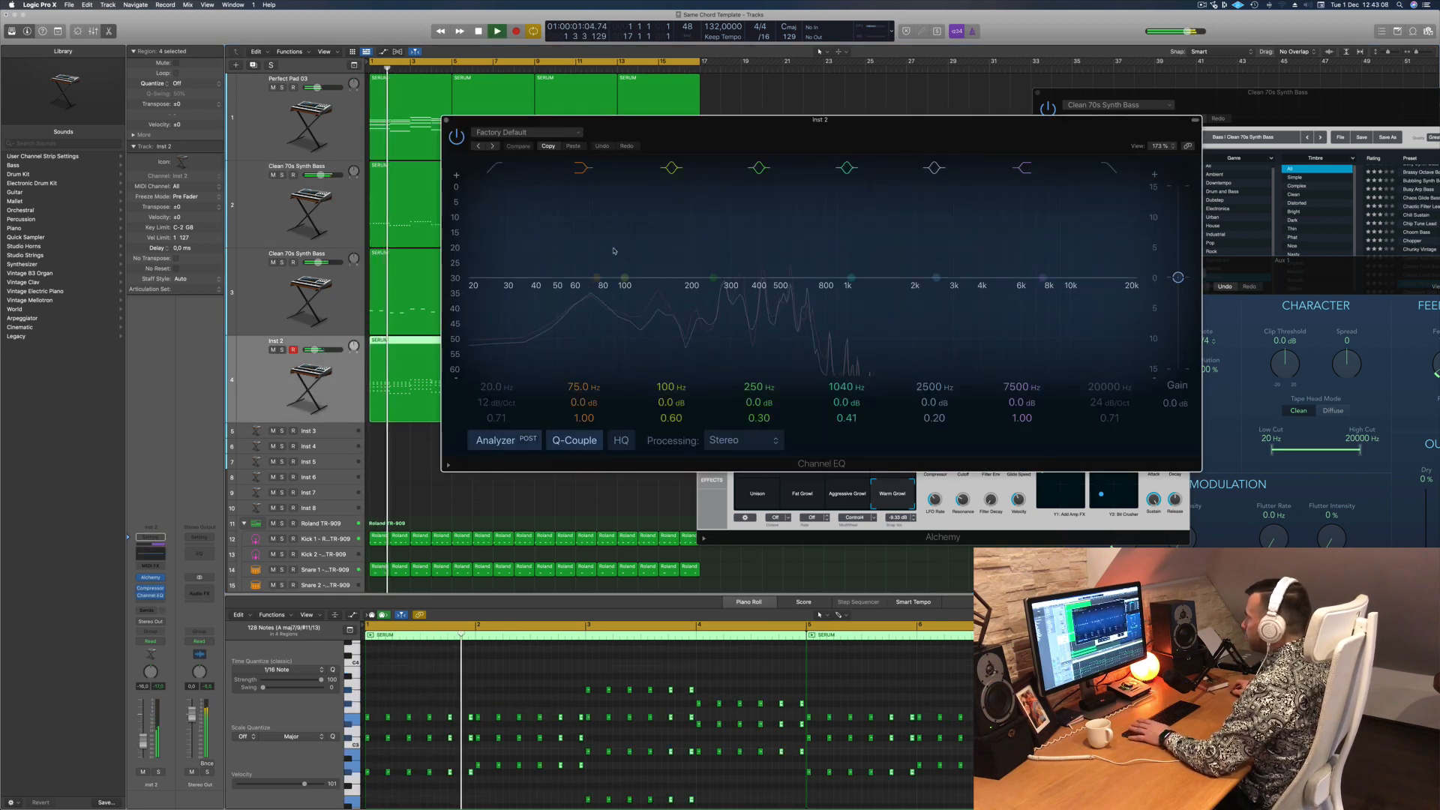
pyautogui.moveTo(616, 250); pyautogui.dragTo(659, 238)
pyautogui.click(712, 278)
pyautogui.moveTo(713, 278); pyautogui.dragTo(684, 270)
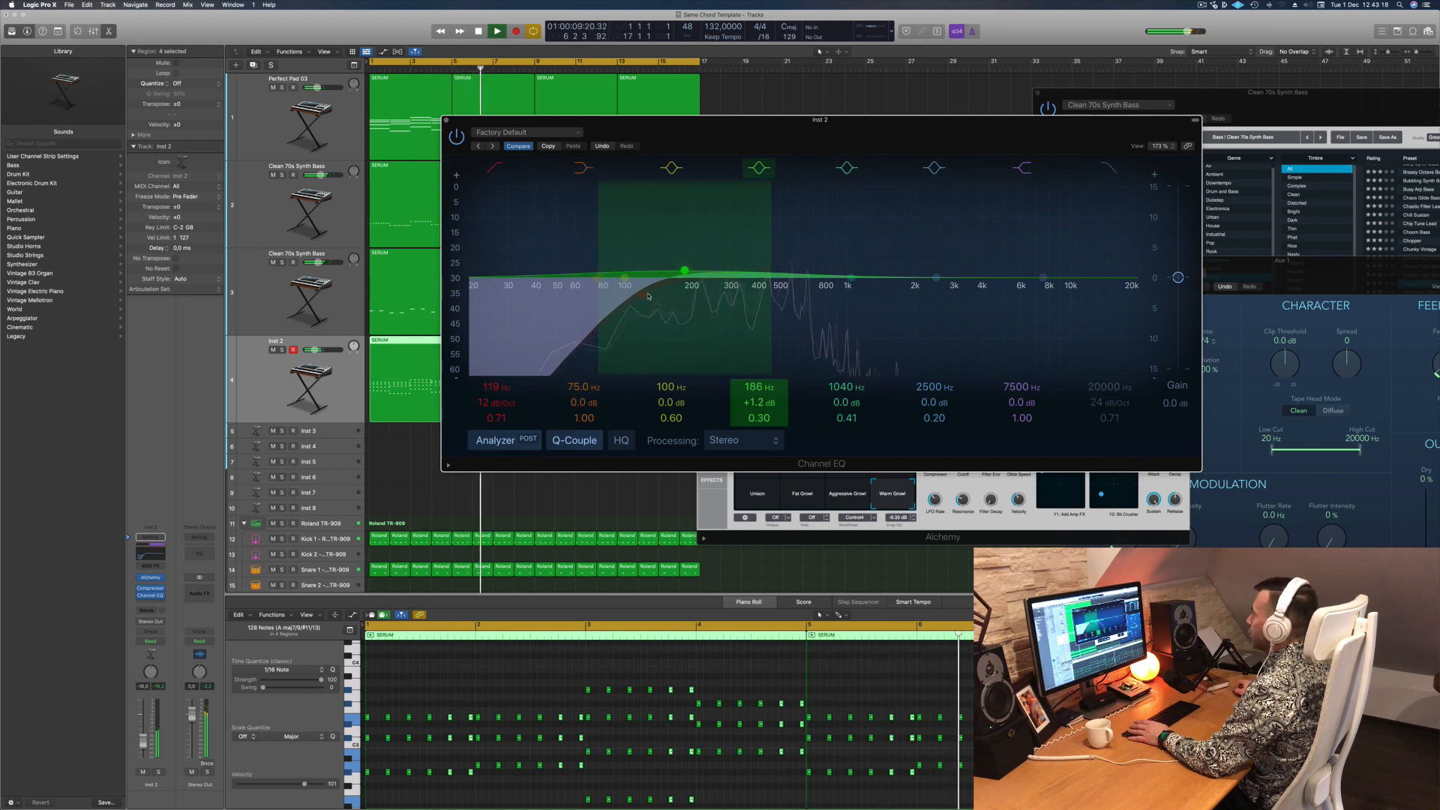
pyautogui.click(447, 120)
# Step: Restart playback, briefly solo the Inst 2 track, and rename it Stabs
pyautogui.press('Return')
pyautogui.click(282, 350)
pyautogui.click(282, 351)
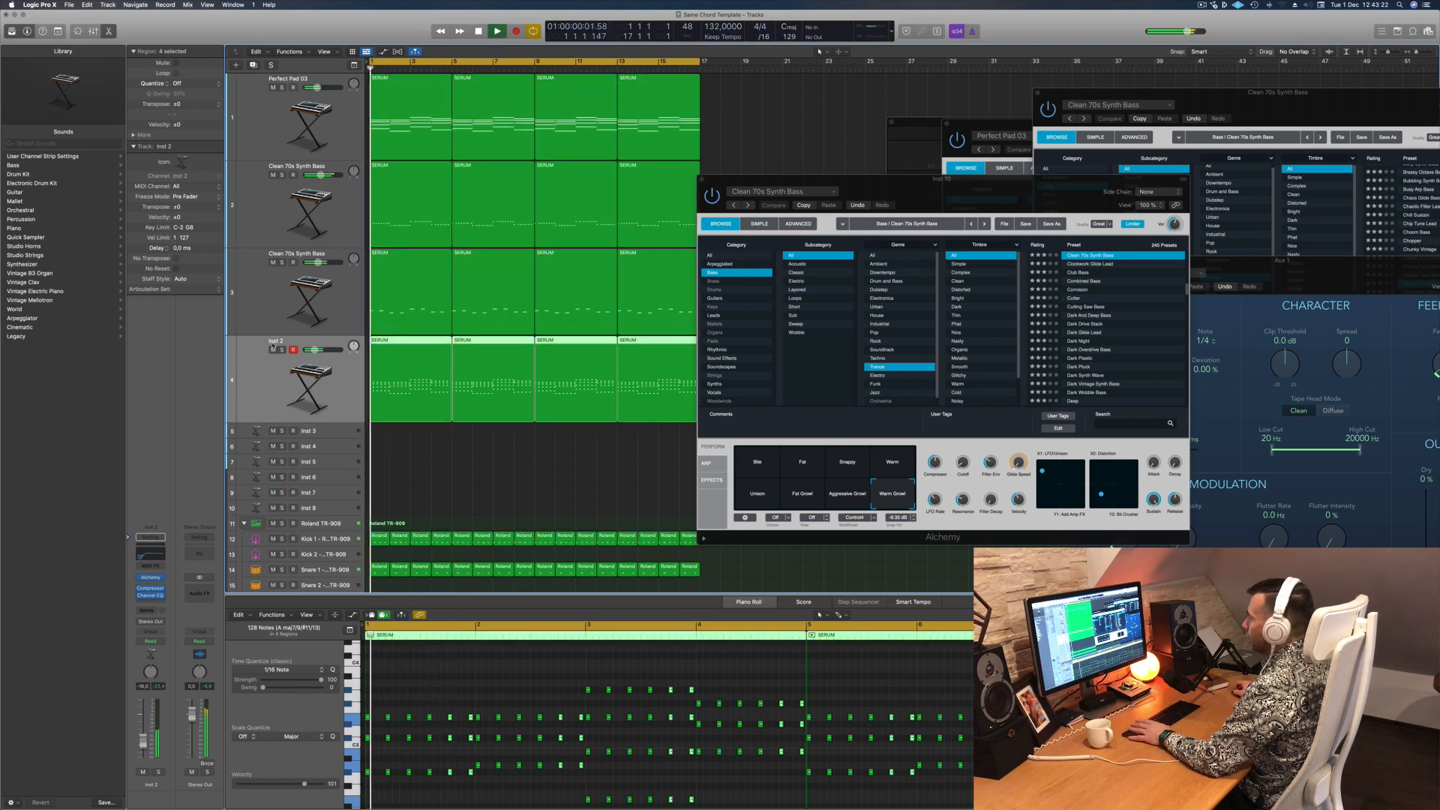
pyautogui.doubleClick(275, 340)
pyautogui.write('Stabs')
pyautogui.press('Return')
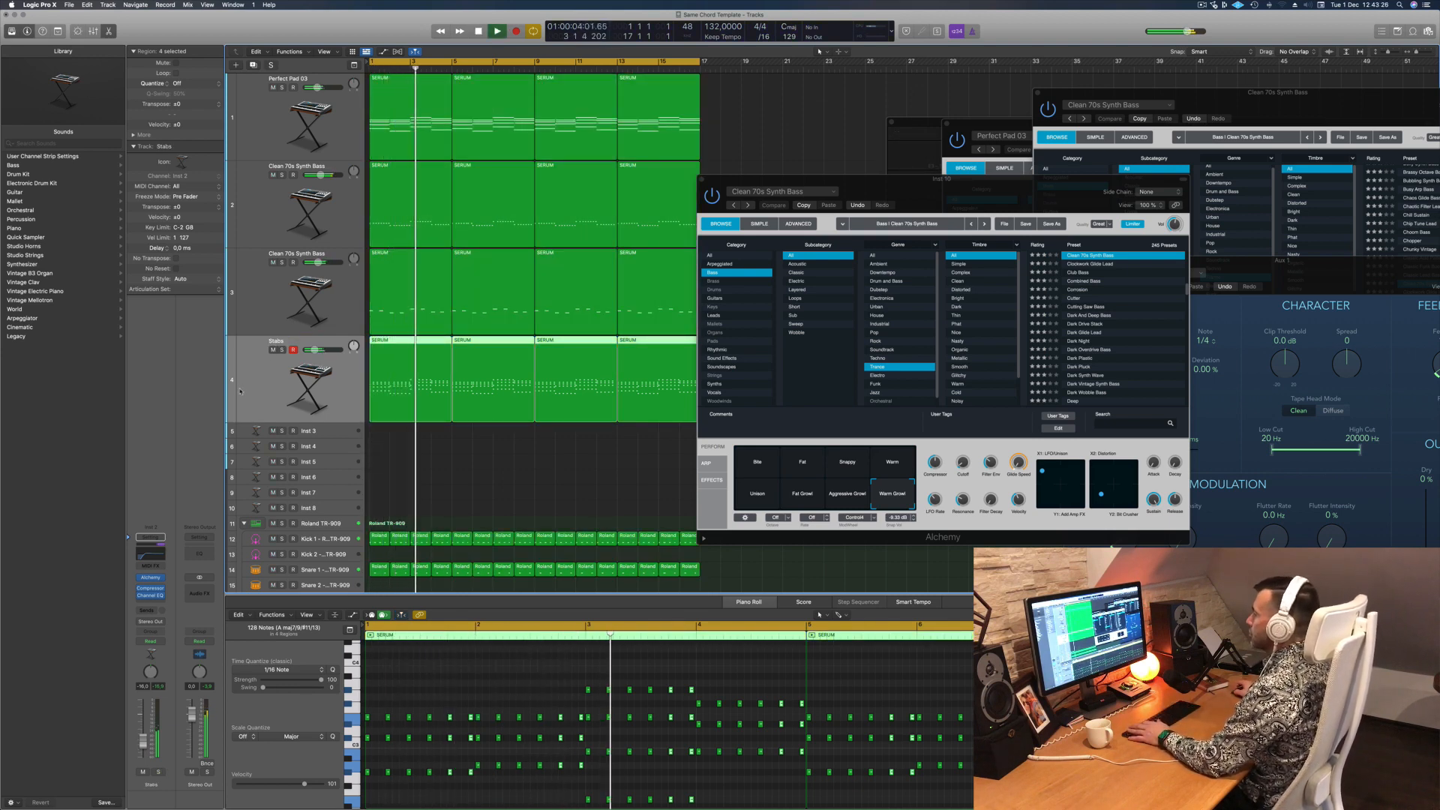
# Step: Restart playback and briefly solo the lower Clean 70s Synth Bass track to check it against the full mix
pyautogui.press('Return')
pyautogui.press('Up')
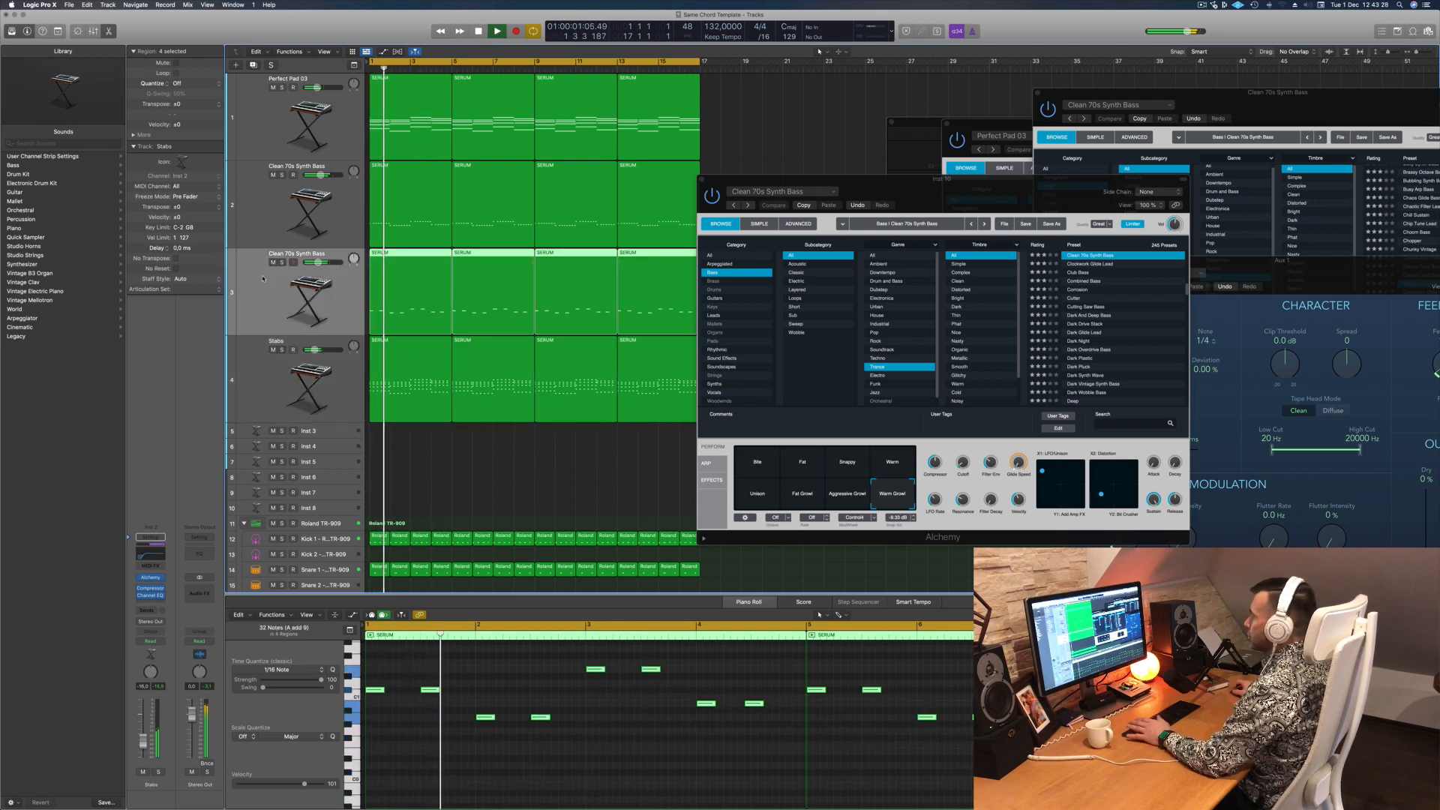
pyautogui.click(158, 771)
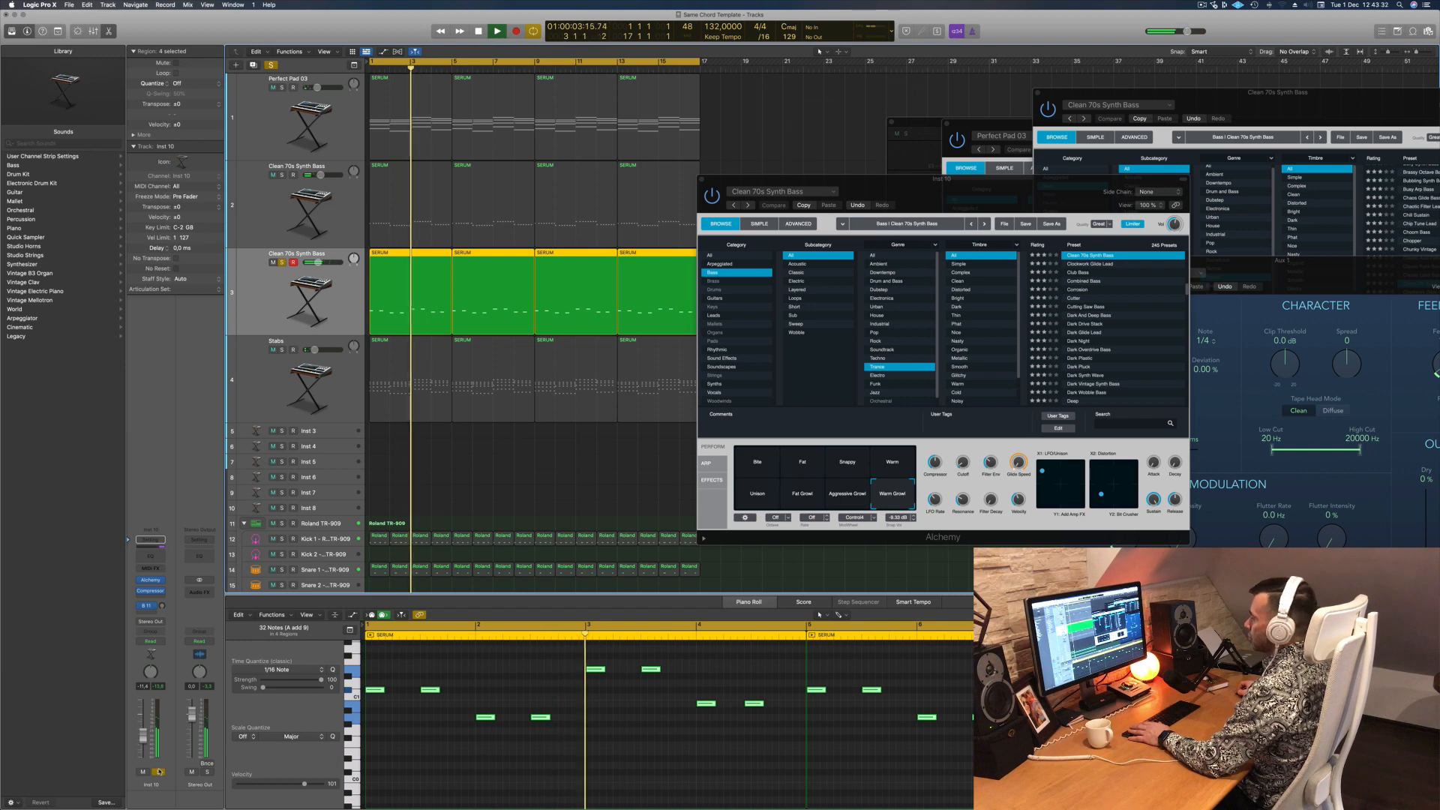
pyautogui.click(158, 771)
pyautogui.press('Return')
# Step: Lengthen all notes of the lower Clean 70s Synth Bass part slightly and play back the result
pyautogui.click(428, 778)
pyautogui.press('super+a')
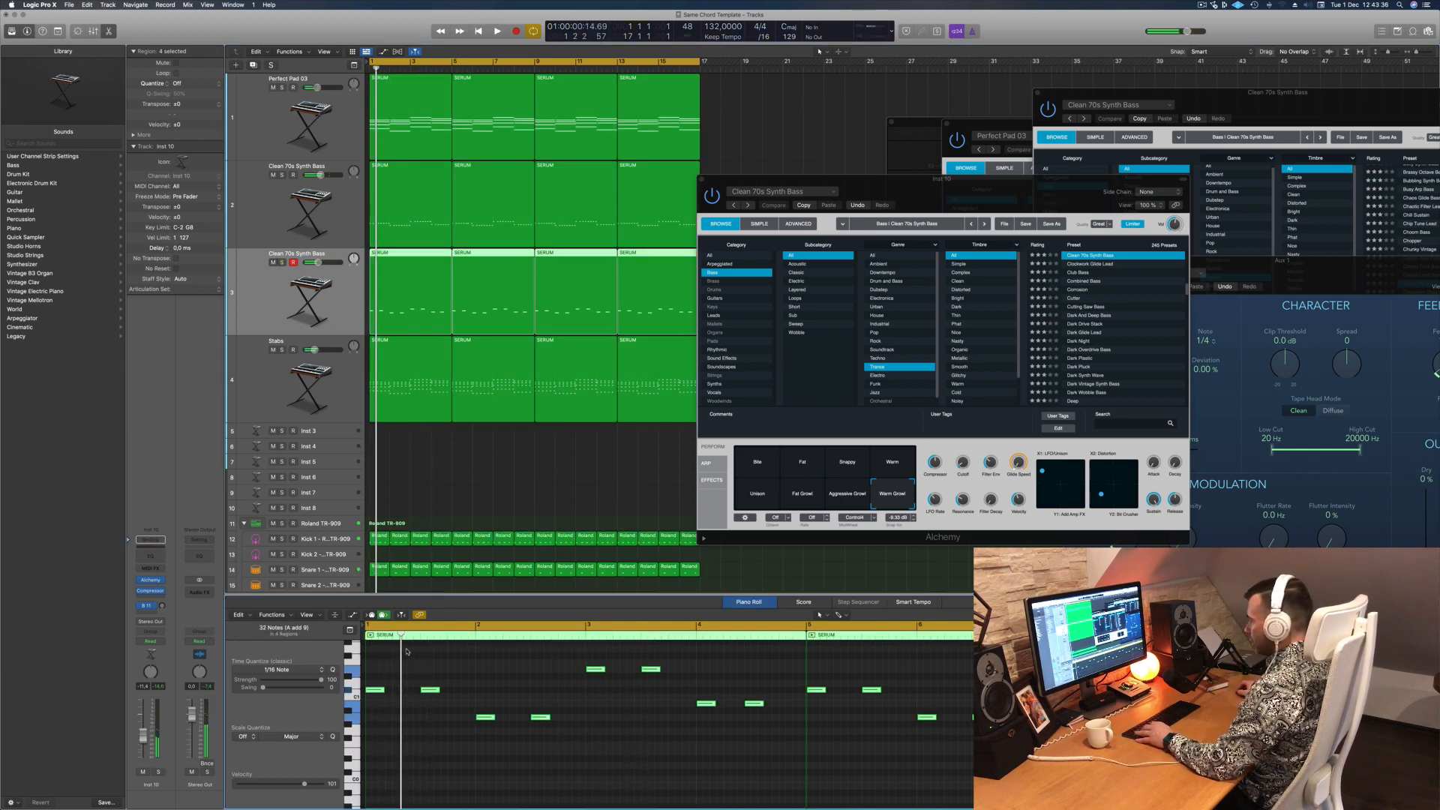
pyautogui.moveTo(384, 690); pyautogui.dragTo(395, 693)
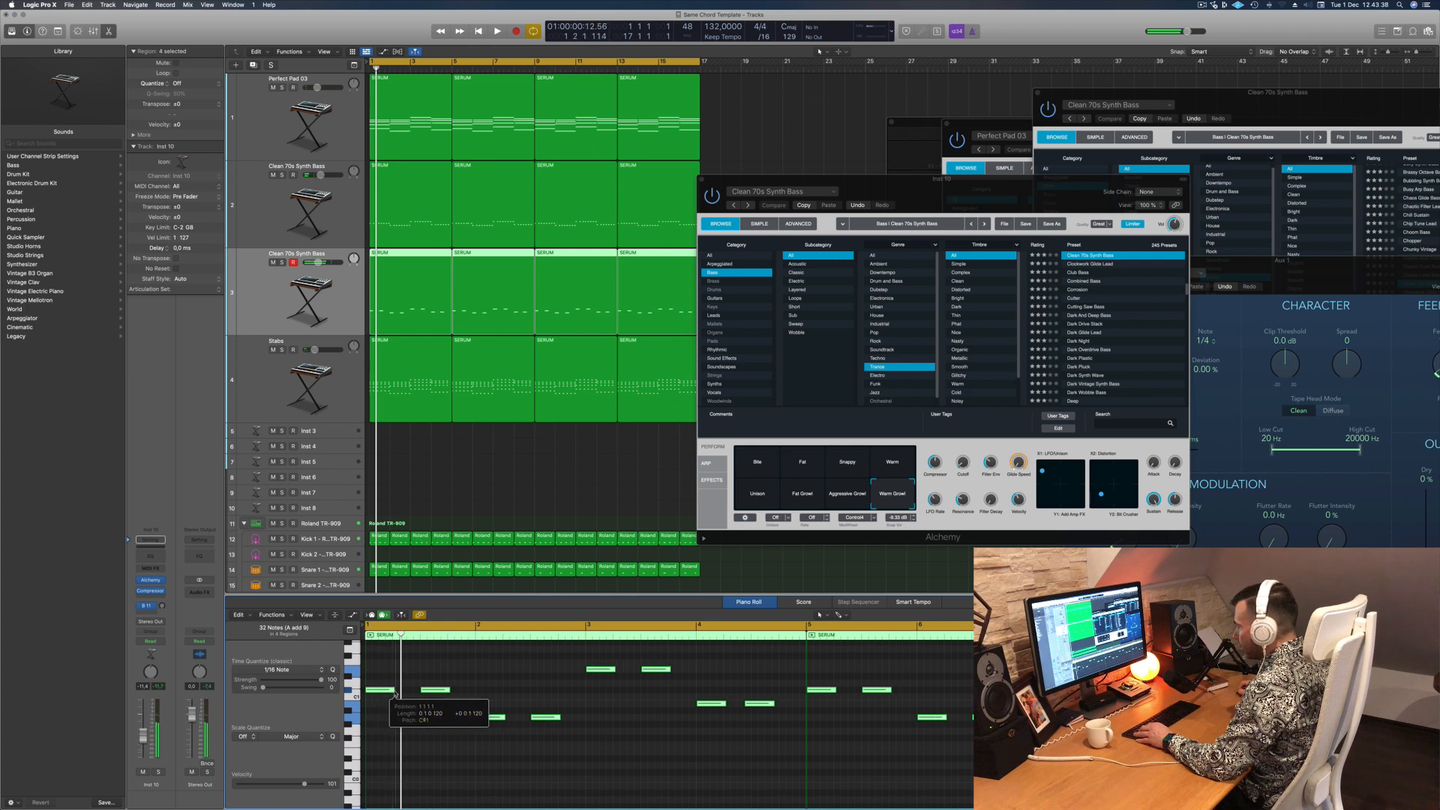
pyautogui.press('space')
pyautogui.scroll(-3, 525, 742)
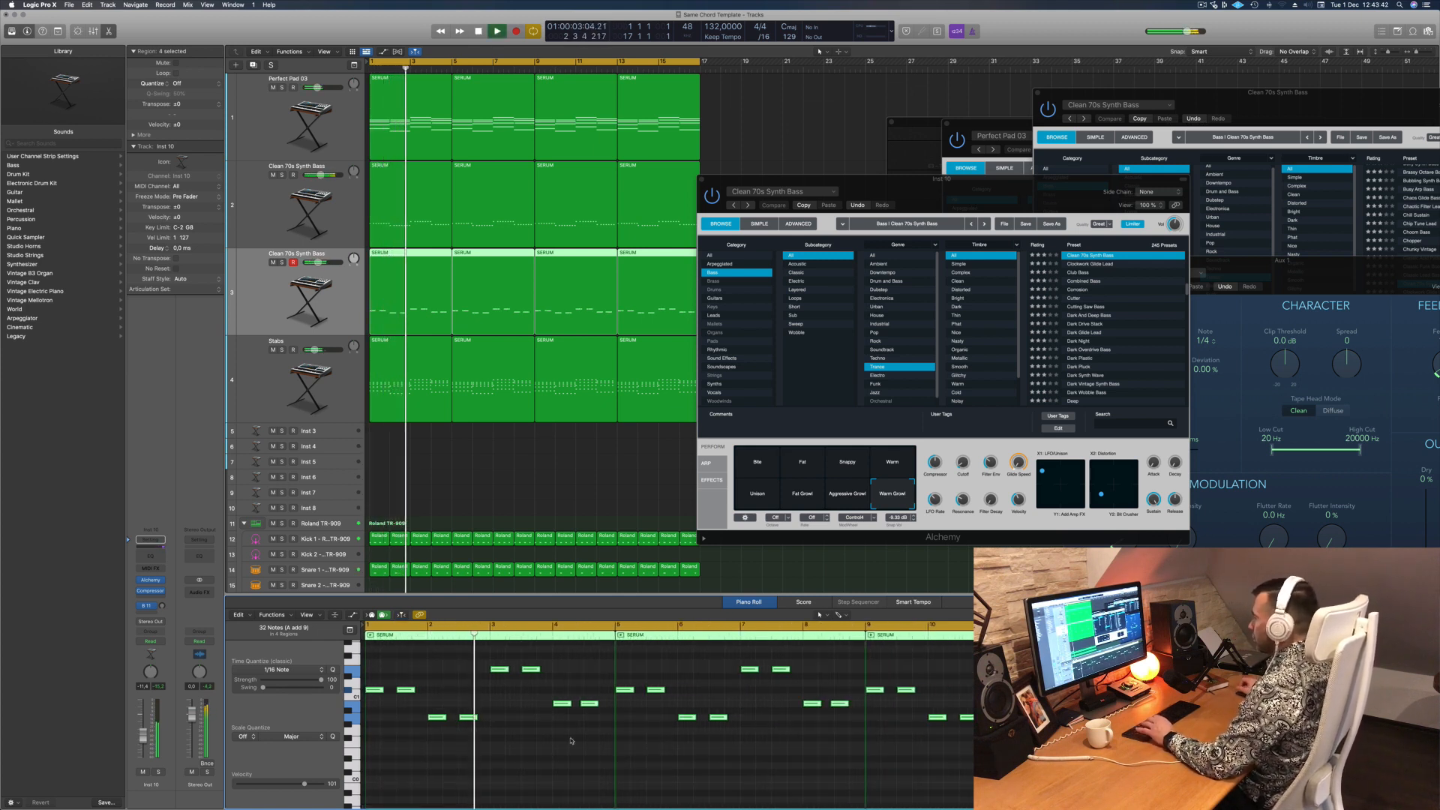
# Step: Adjust the Cutoff and Filter Env of the lower Clean 70s Synth Bass in Alchemy while listening to the mix
pyautogui.moveTo(967, 537); pyautogui.dragTo(943, 536)
pyautogui.press('space')
pyautogui.press('space')
pyautogui.press('space')
pyautogui.press('space')
pyautogui.moveTo(937, 472)
pyautogui.mouseDown()
pyautogui.moveTo(941, 431)
pyautogui.moveTo(940, 512)
pyautogui.moveTo(943, 469)
pyautogui.mouseUp()
pyautogui.press('space')
pyautogui.press('space')
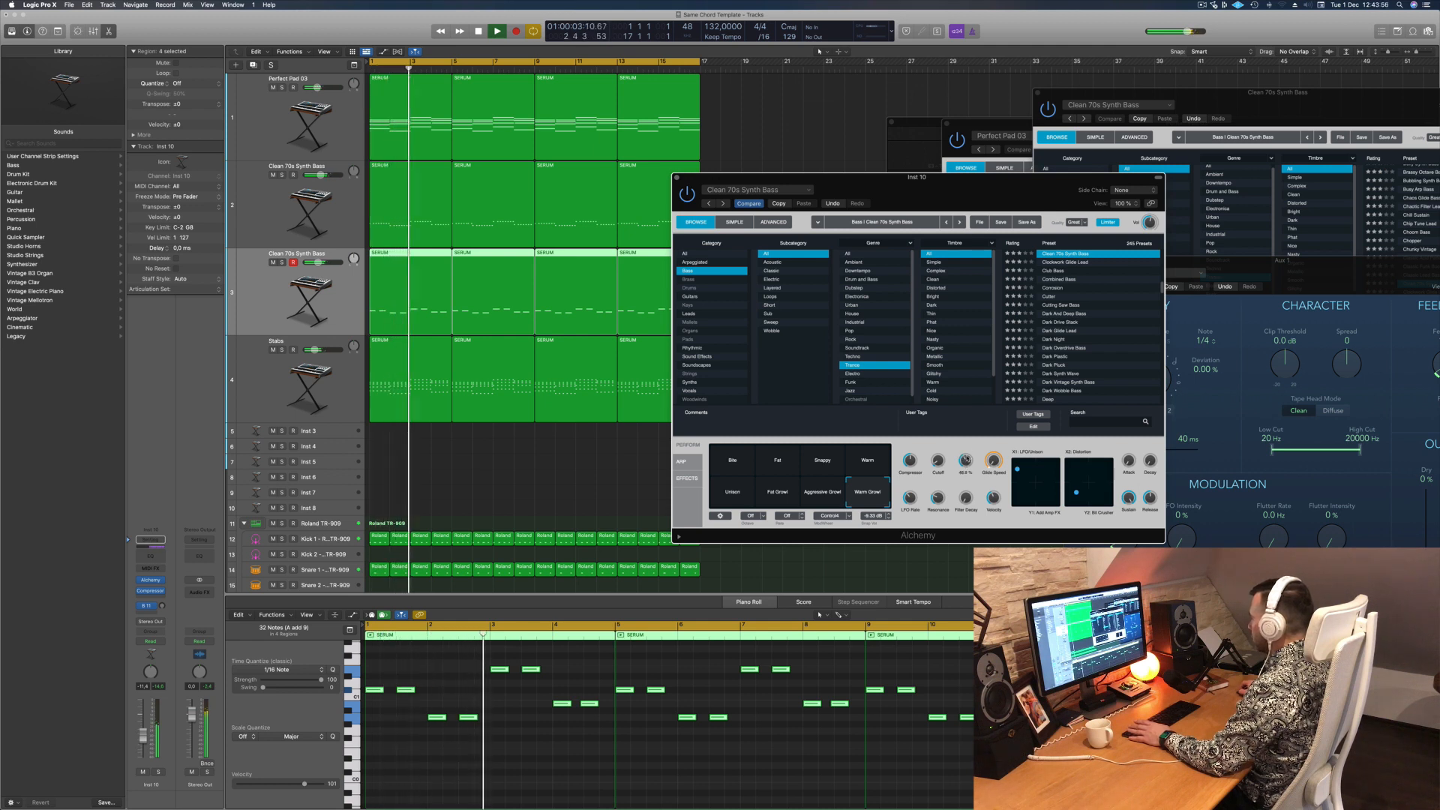
pyautogui.moveTo(967, 468); pyautogui.dragTo(967, 466)
pyautogui.moveTo(750, 177); pyautogui.dragTo(781, 170)
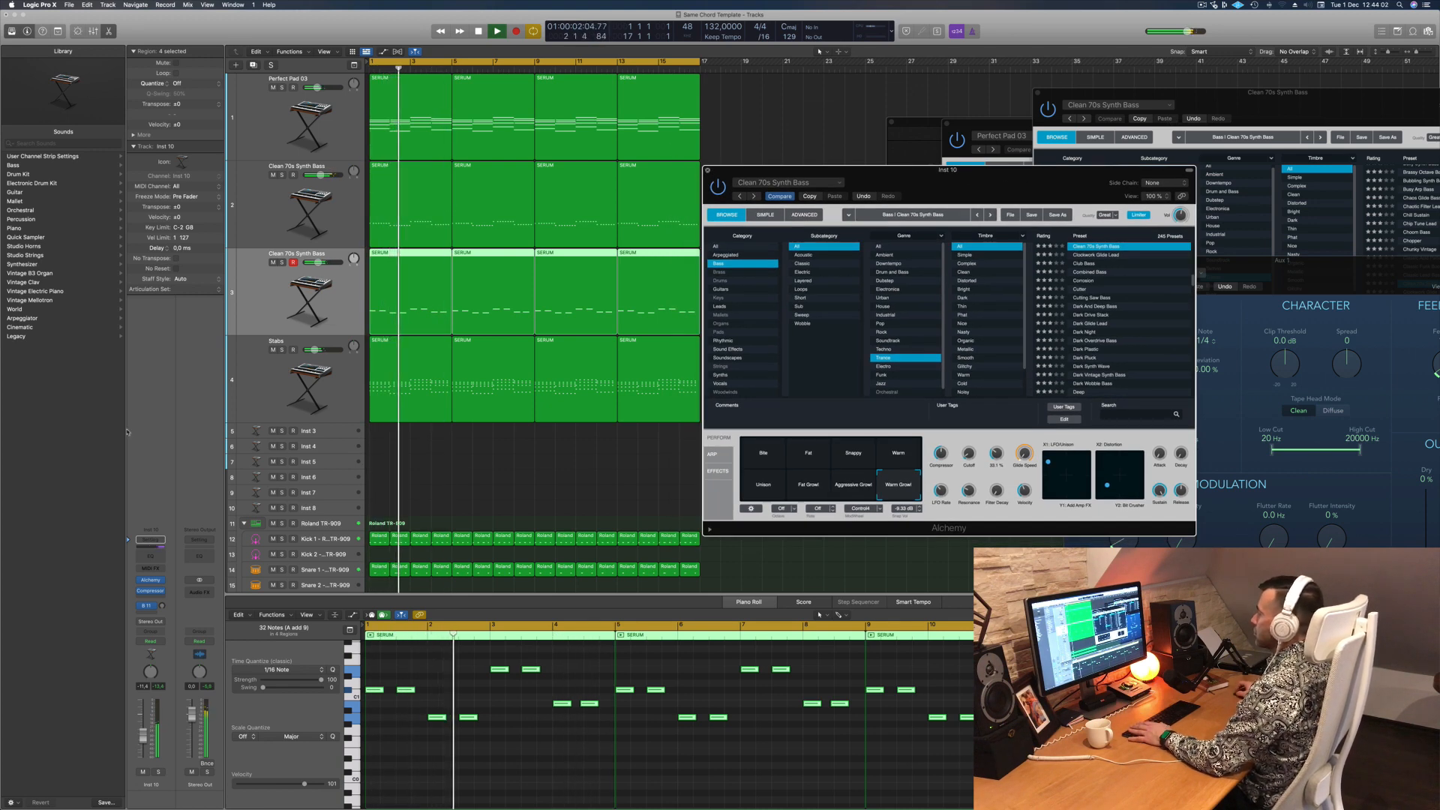
# Step: Close the bass synth windows, select the upper Clean 70s Synth Bass track and restart playback
pyautogui.press('super+w')
pyautogui.click(255, 386)
pyautogui.click(271, 313)
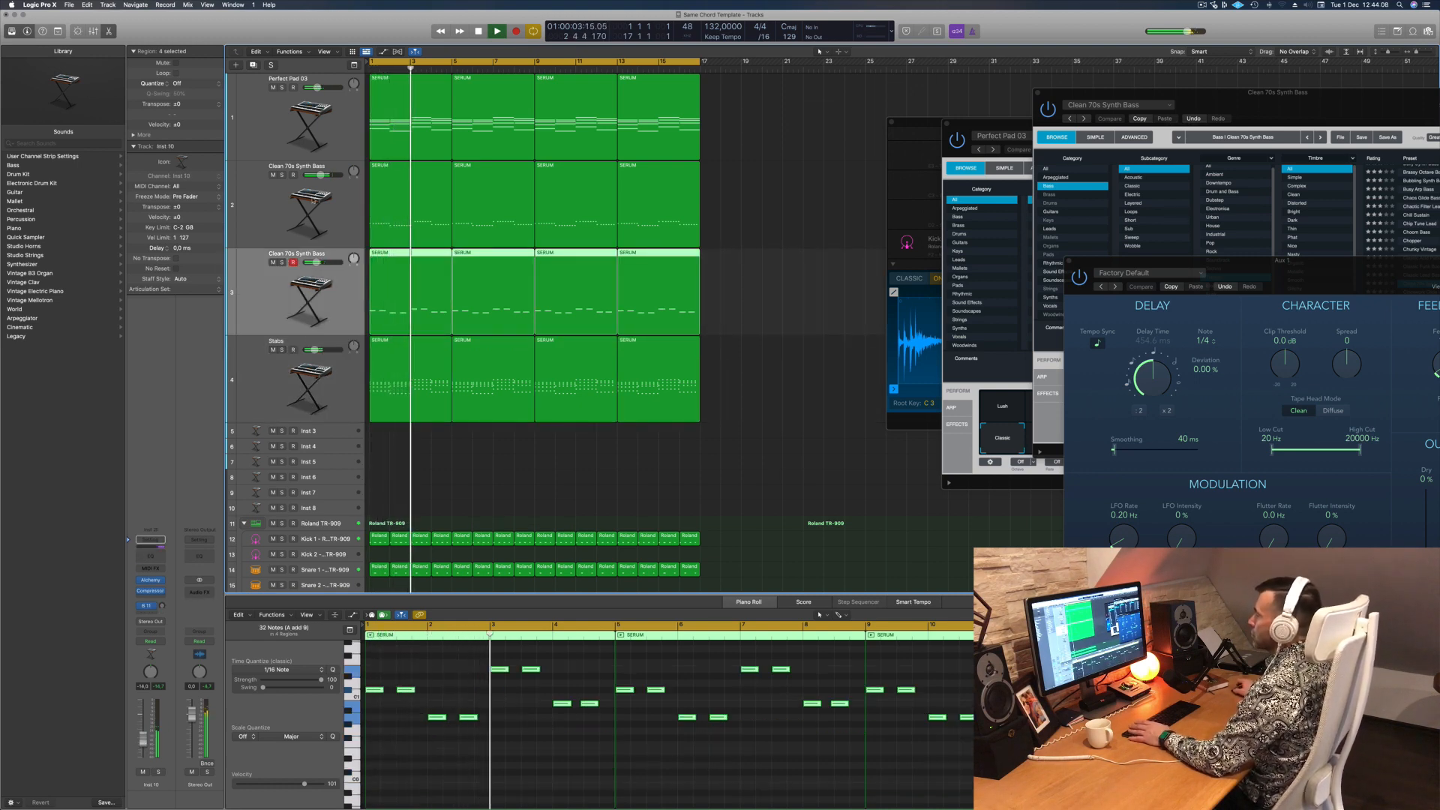
pyautogui.click(253, 202)
pyautogui.press('Return')
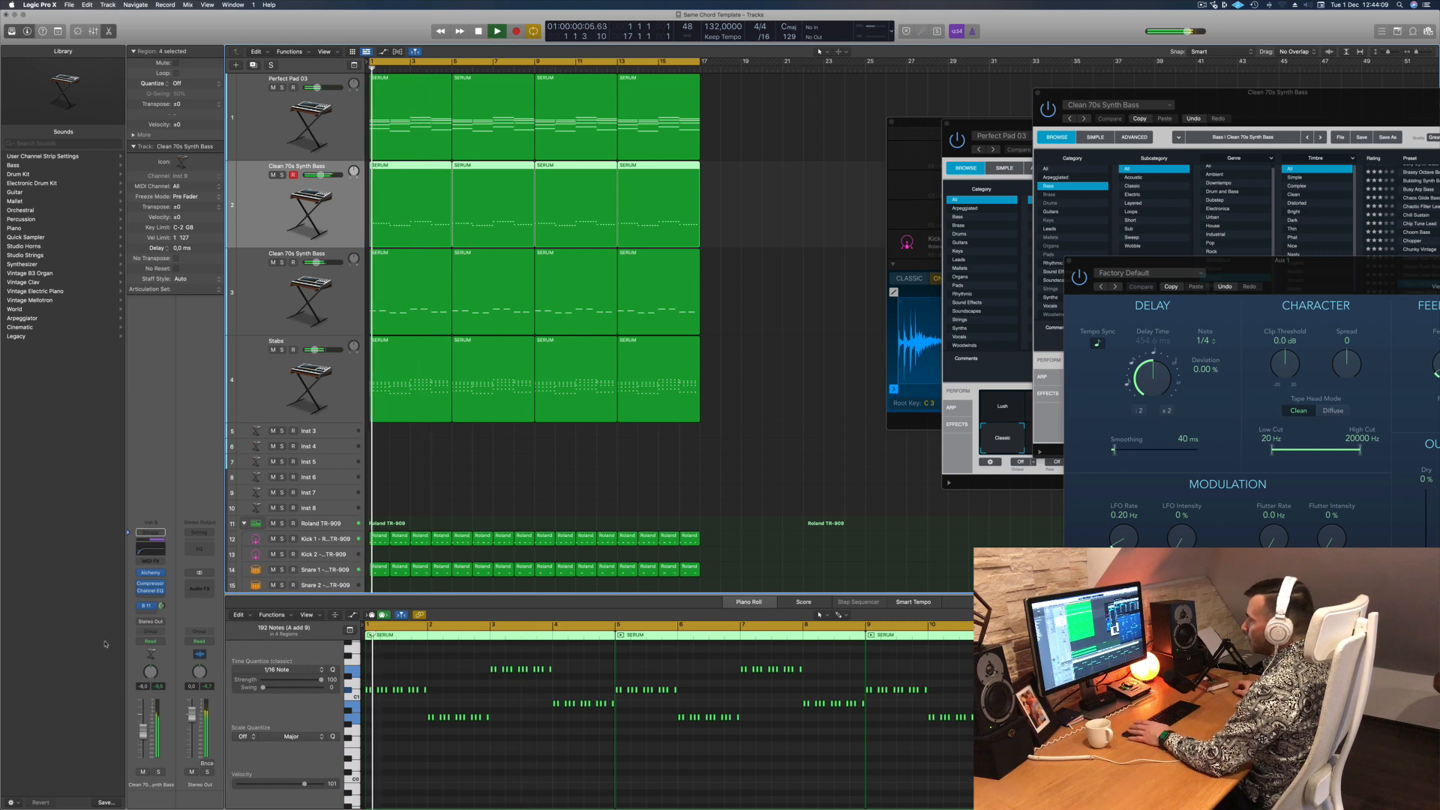
pyautogui.click(151, 573)
pyautogui.press('space')
pyautogui.press('space')
# Step: Bring forward the Perfect Pad 03 synth and adjust its Cutoff while the mix plays
pyautogui.moveTo(1212, 127); pyautogui.dragTo(940, 144)
pyautogui.press('space')
pyautogui.press('space')
pyautogui.press('space')
pyautogui.press('space')
pyautogui.press('space')
pyautogui.press('space')
pyautogui.moveTo(937, 428); pyautogui.dragTo(936, 440)
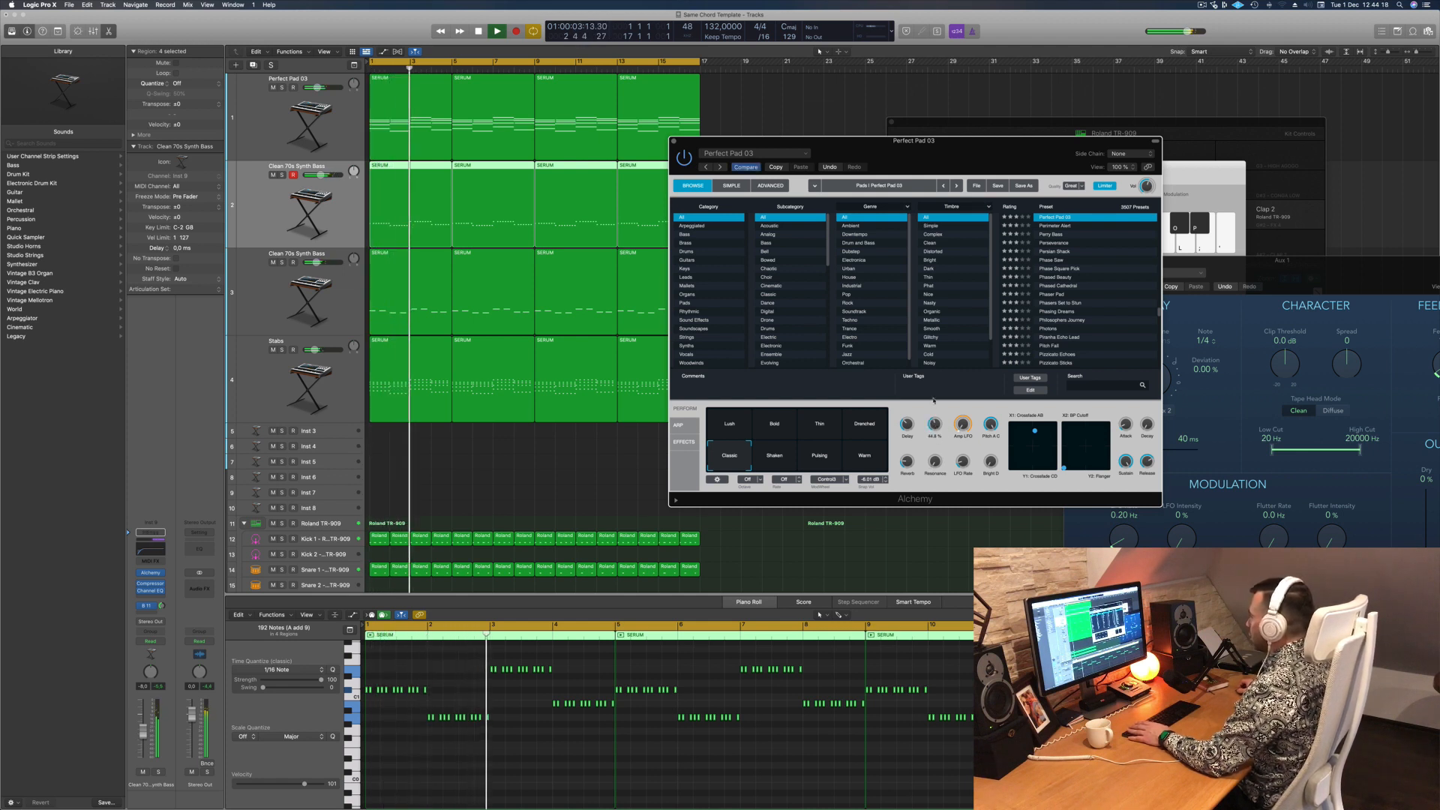
pyautogui.moveTo(933, 400); pyautogui.dragTo(935, 428)
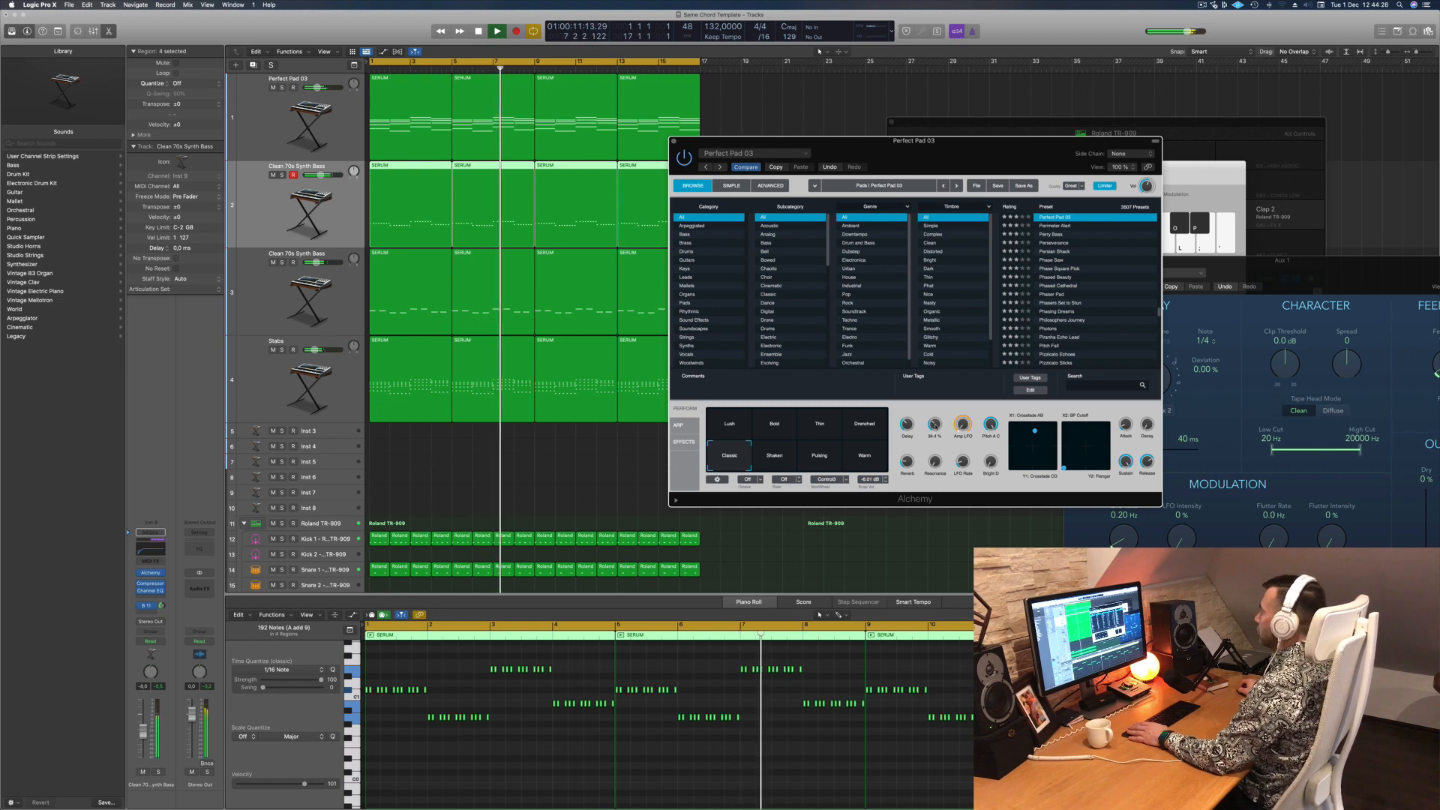
pyautogui.moveTo(938, 141); pyautogui.dragTo(761, 157)
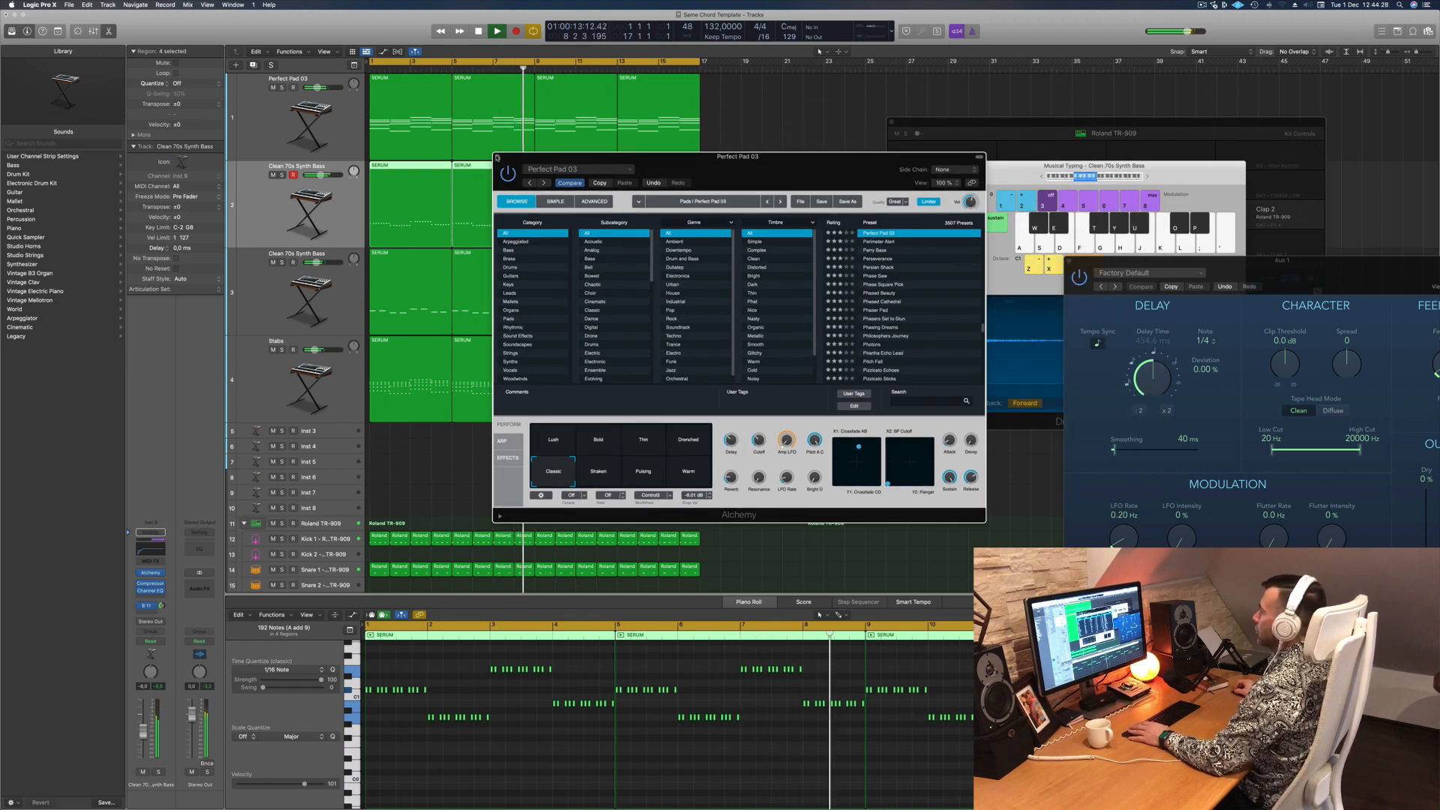
# Step: Duplicate the Perfect Pad 03 track with its settings and copy its four regions onto the new track
pyautogui.click(271, 76)
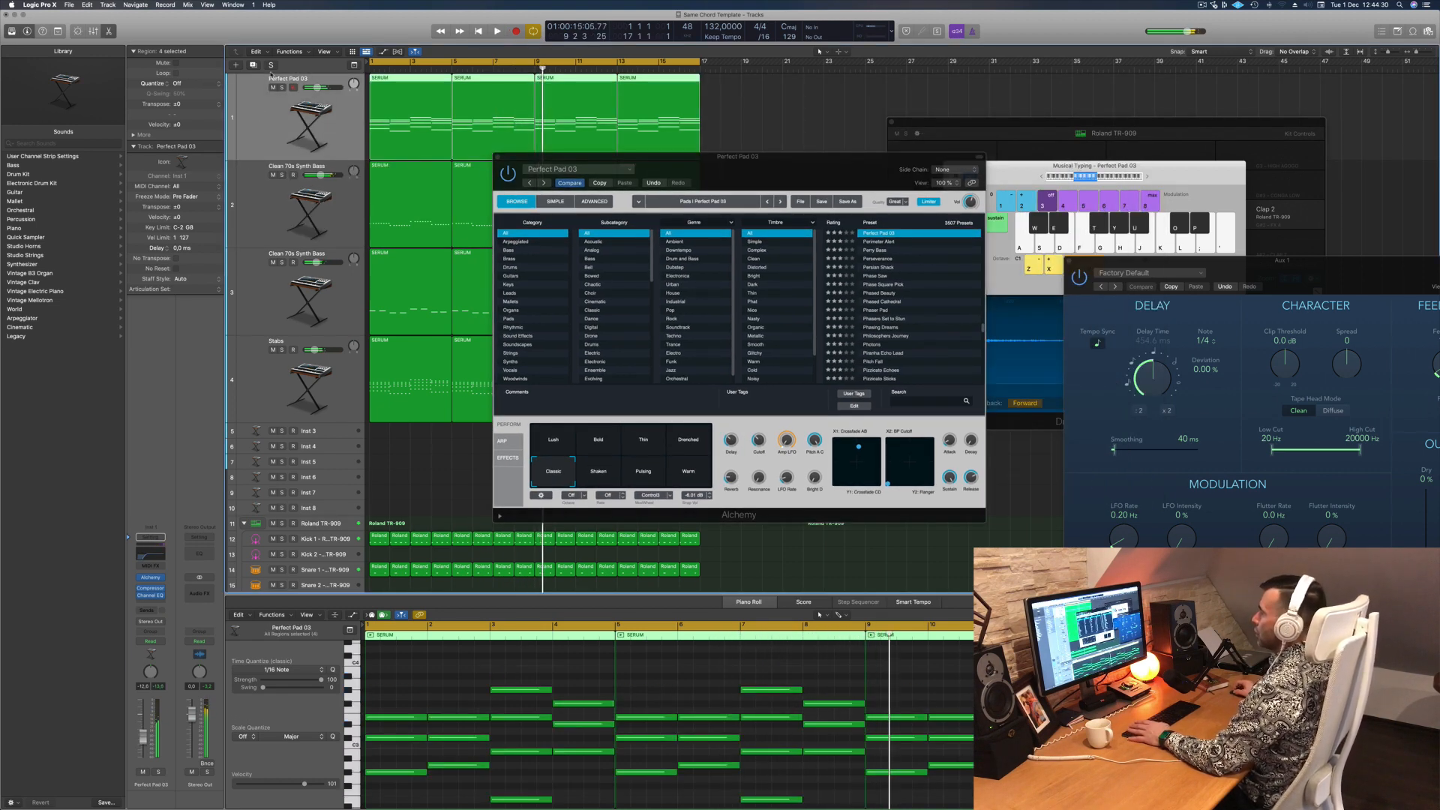
pyautogui.click(255, 65)
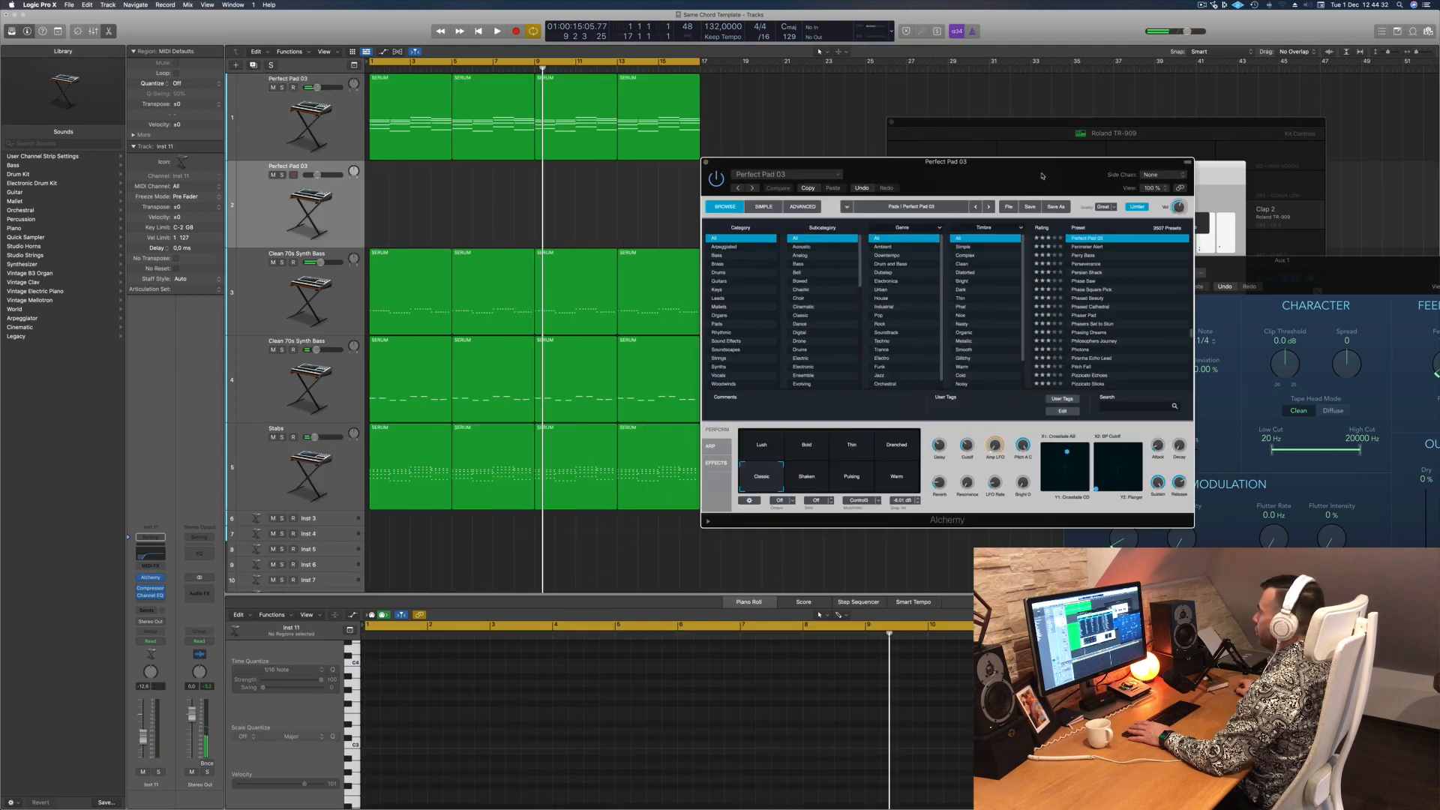
pyautogui.moveTo(780, 154); pyautogui.dragTo(327, 108)
pyautogui.moveTo(411, 89); pyautogui.dragTo(410, 177)
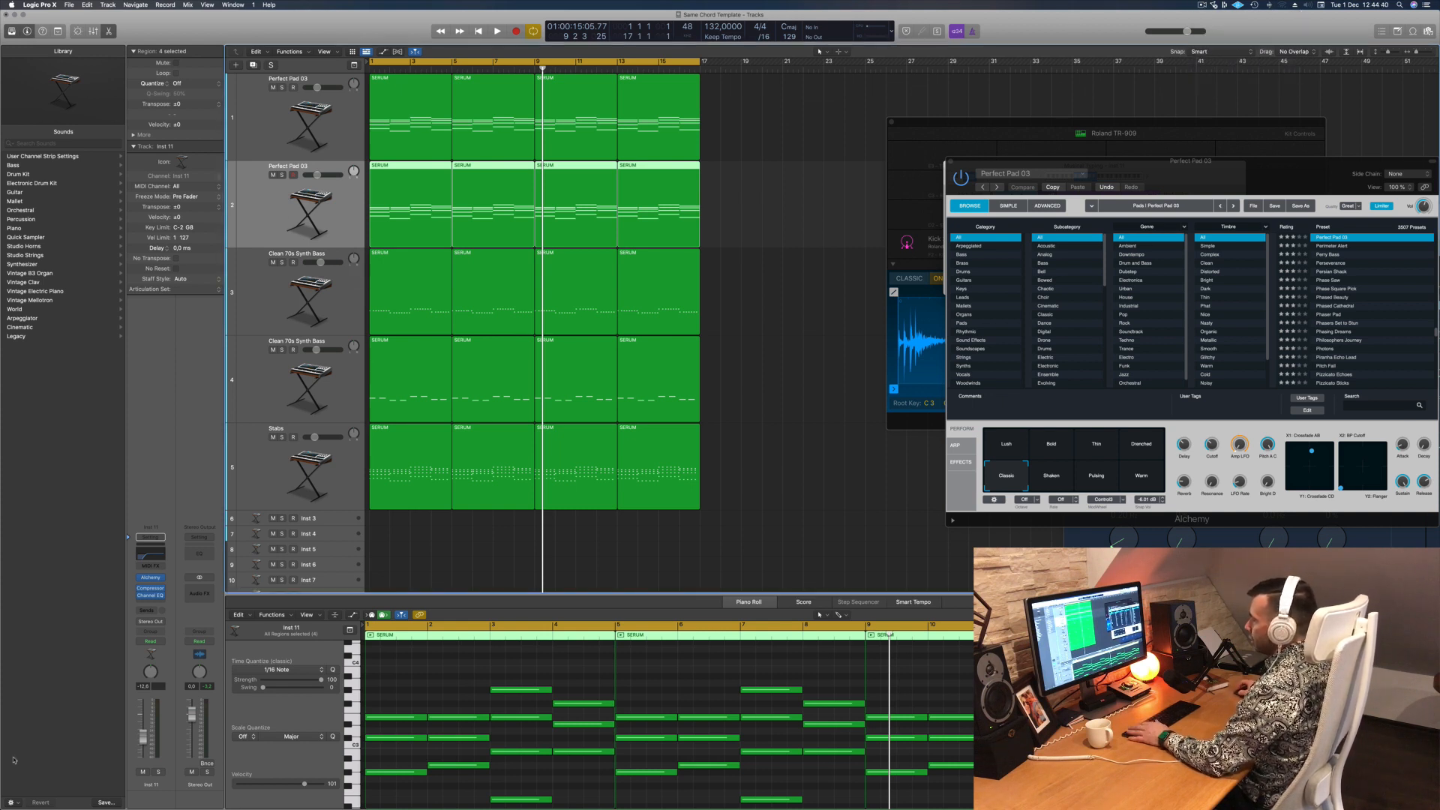
# Step: Open Alchemy on the duplicated pad track and filter its presets to the Arpeggiated category and Trance genre
pyautogui.click(151, 578)
pyautogui.moveTo(759, 125); pyautogui.dragTo(920, 247)
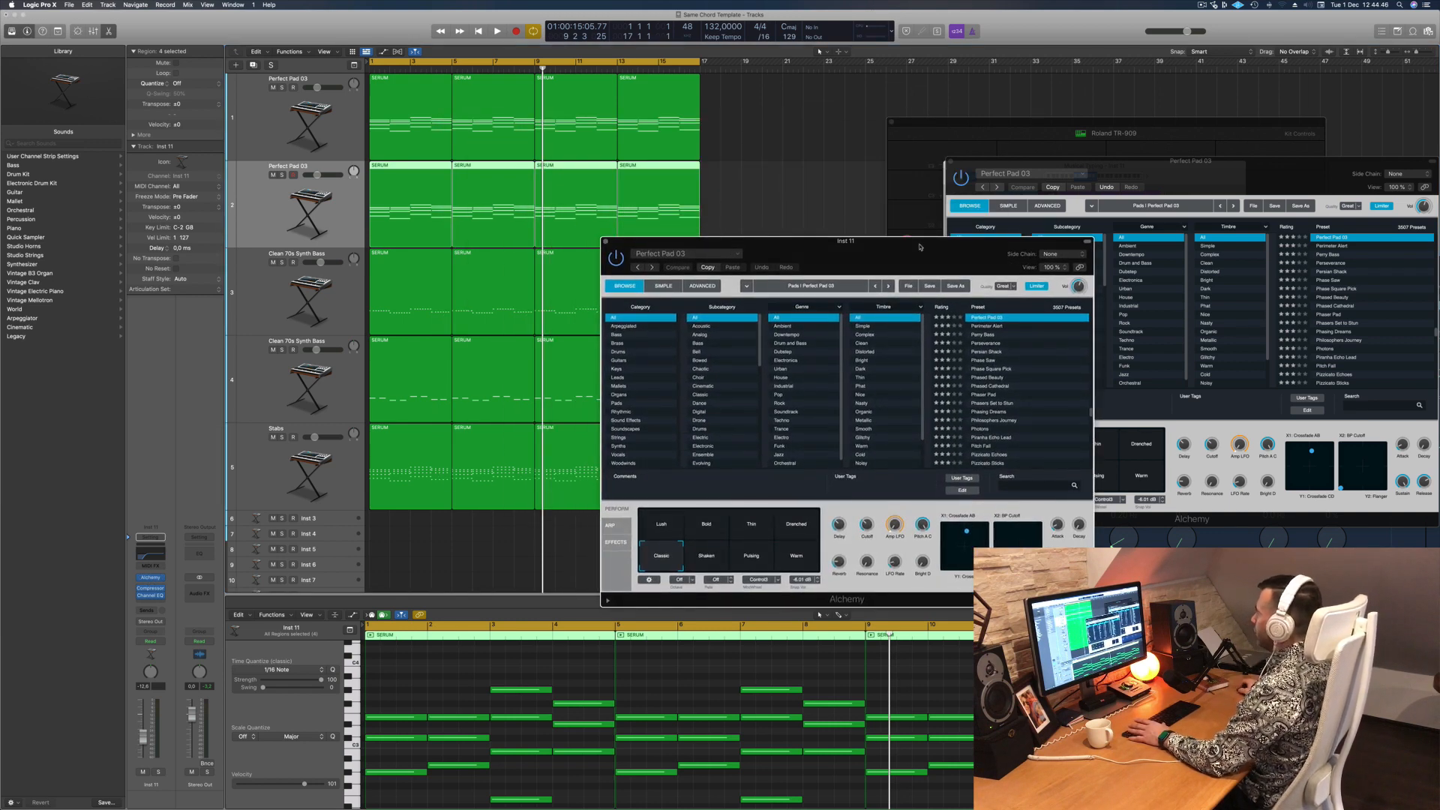
pyautogui.moveTo(920, 247); pyautogui.dragTo(934, 104)
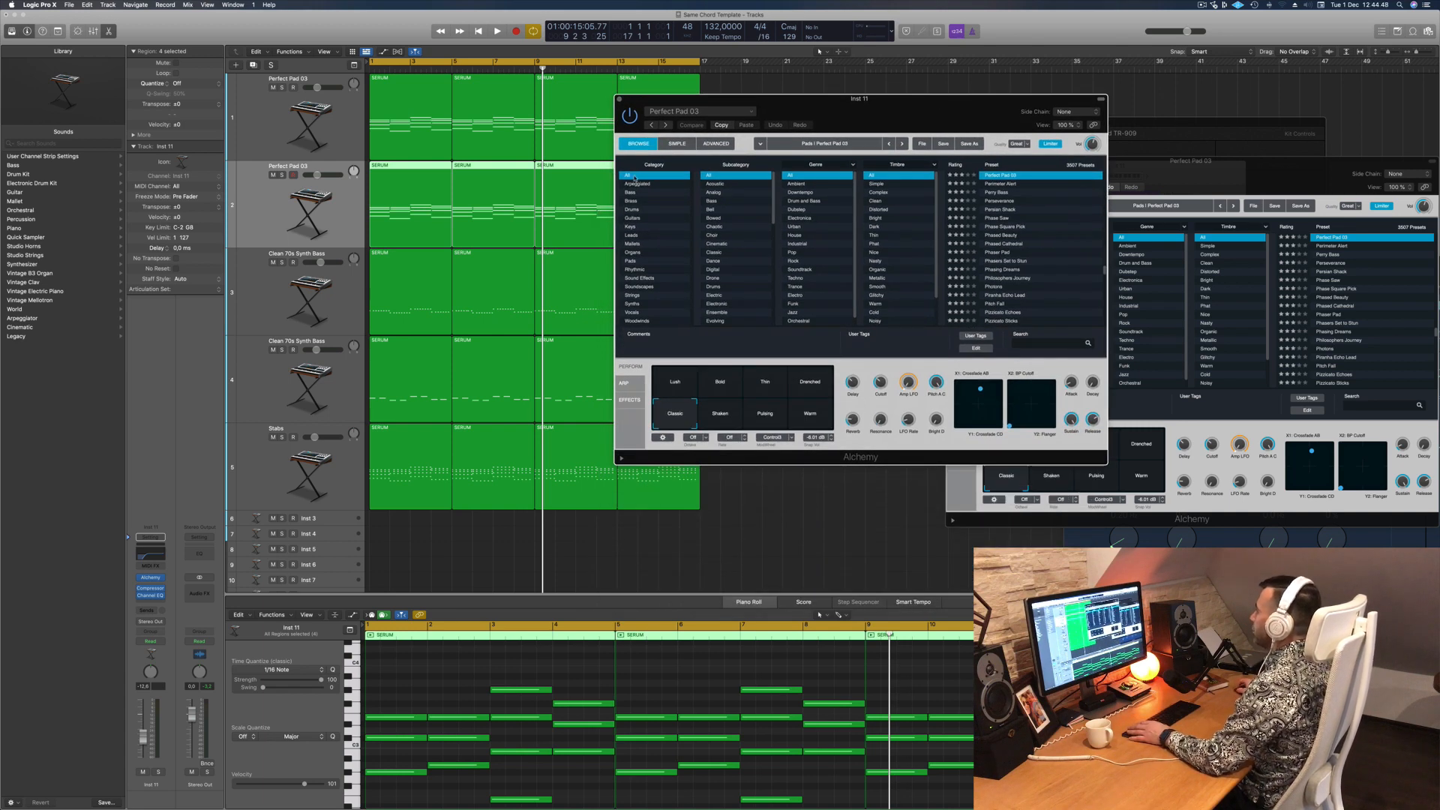
pyautogui.click(636, 184)
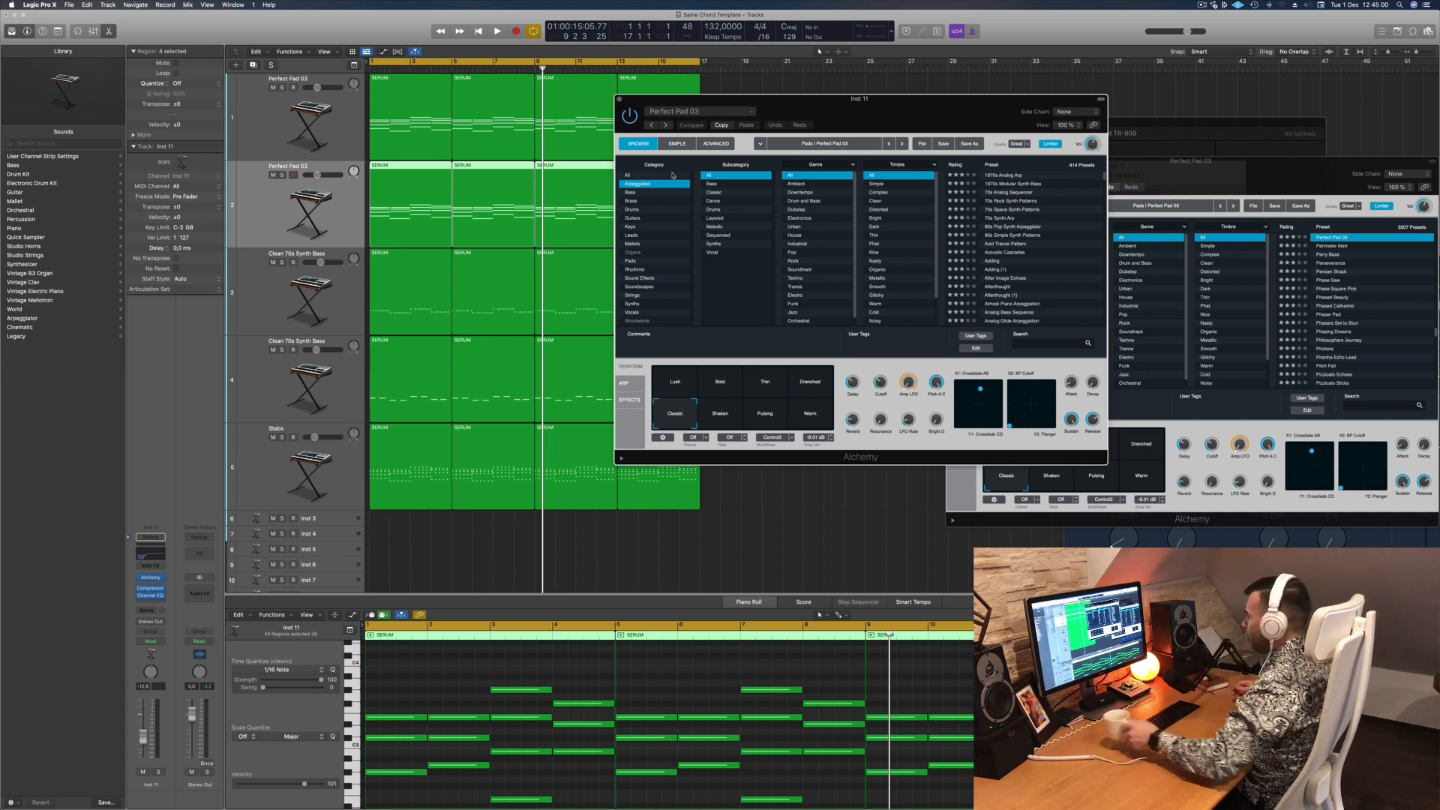
pyautogui.moveTo(898, 119); pyautogui.dragTo(952, 127)
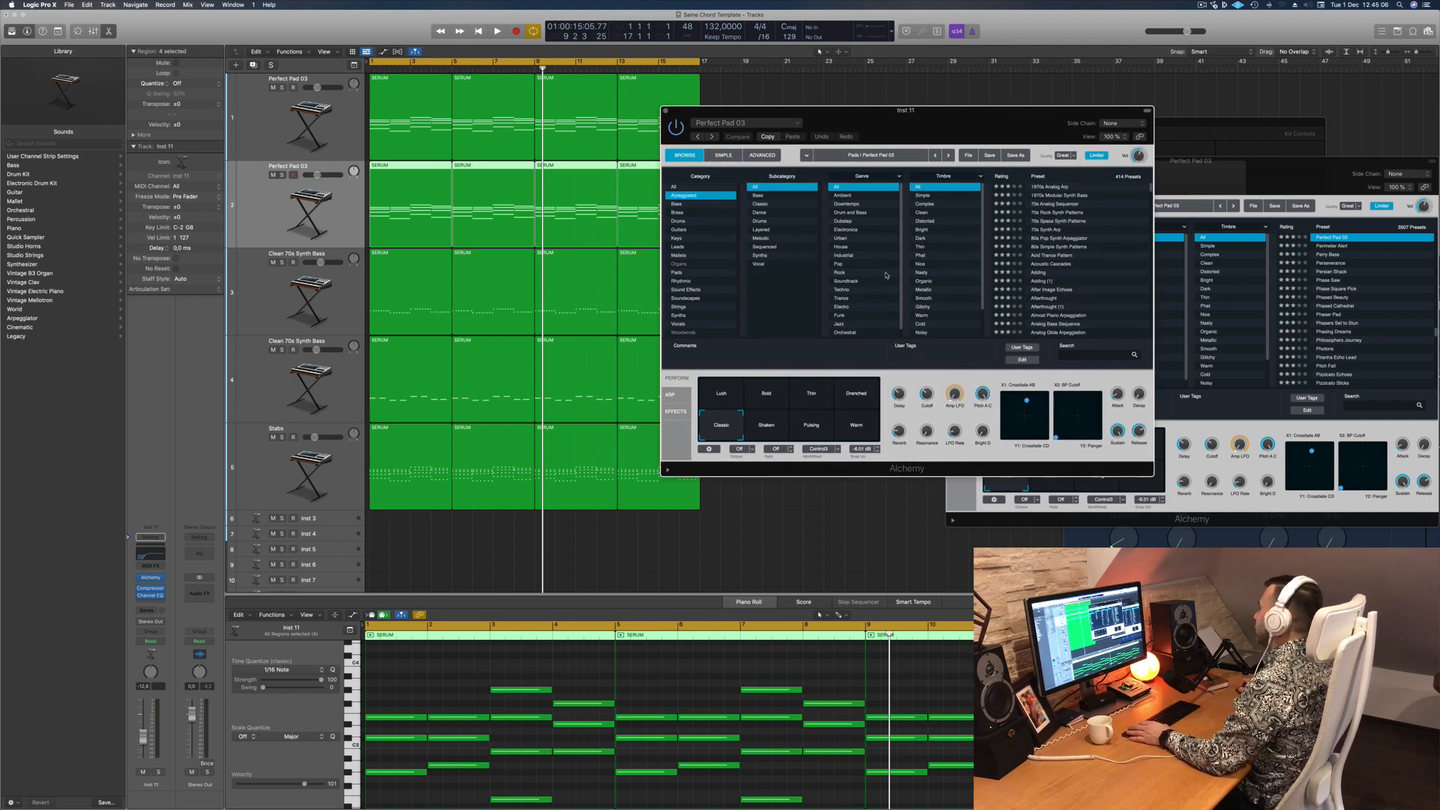
pyautogui.click(848, 297)
pyautogui.moveTo(1024, 139); pyautogui.dragTo(1000, 117)
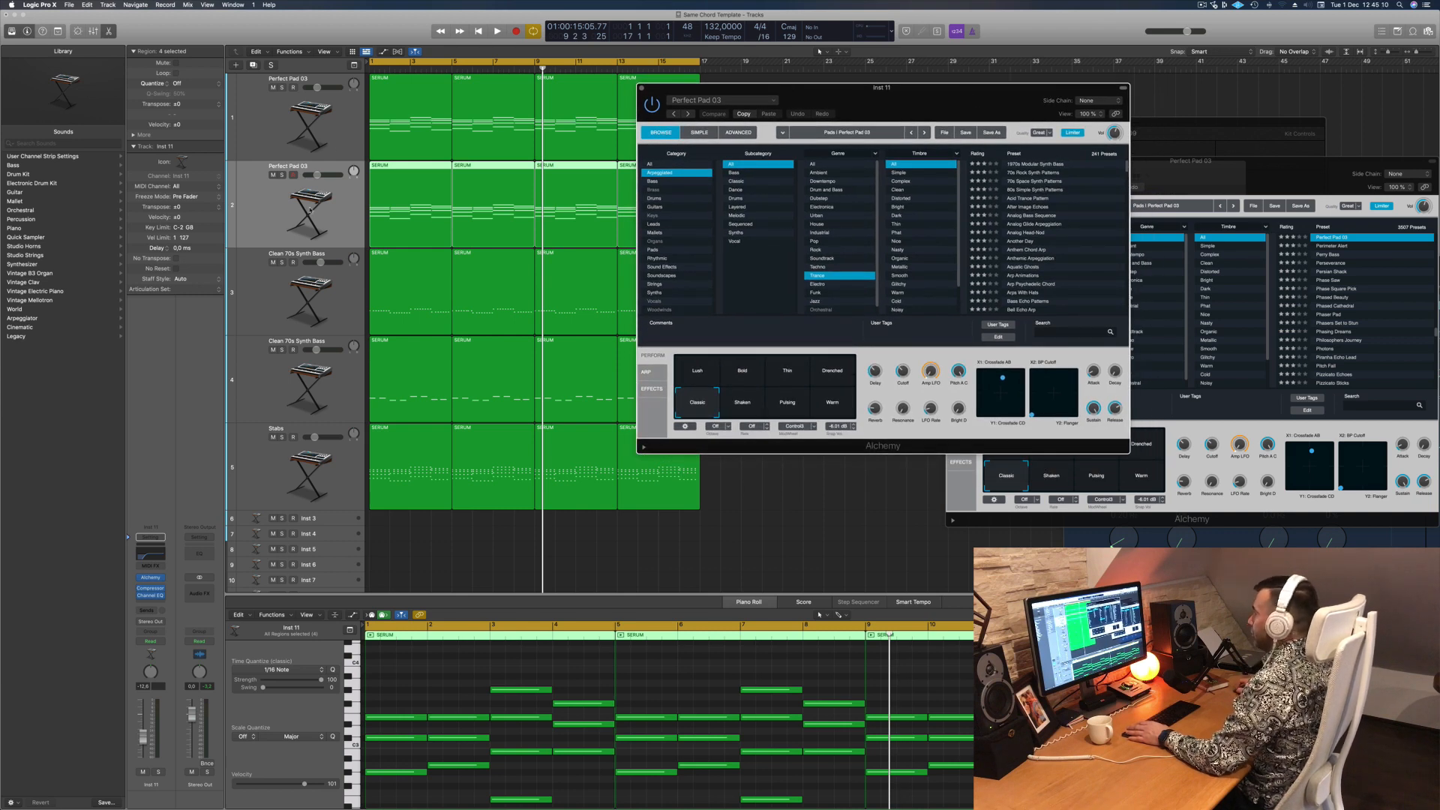
# Step: Audition the 1970s Modular Synth Bass and 70s Rock Synth Patterns presets on the duplicated track
pyautogui.click(1039, 164)
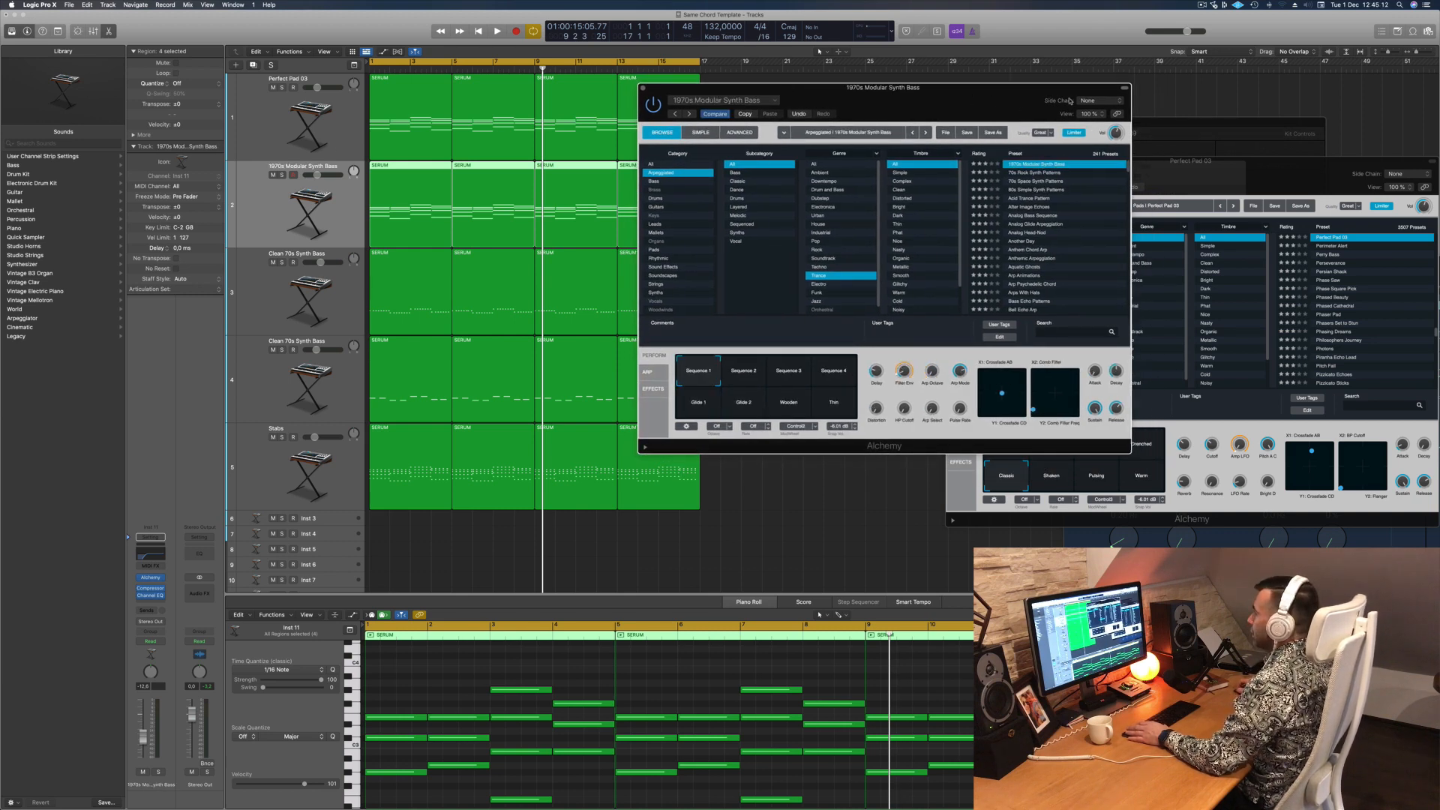
pyautogui.press('space')
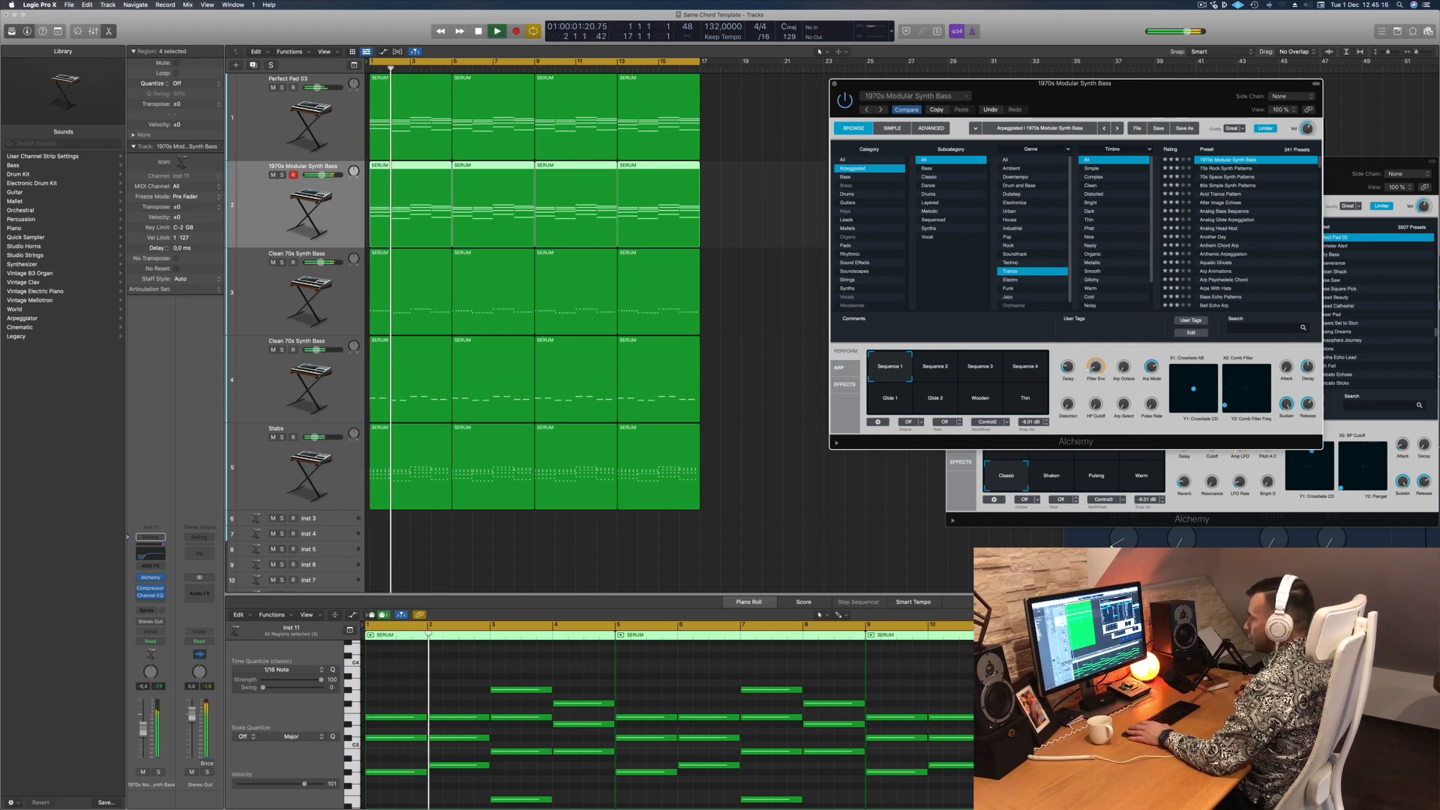
pyautogui.press('space')
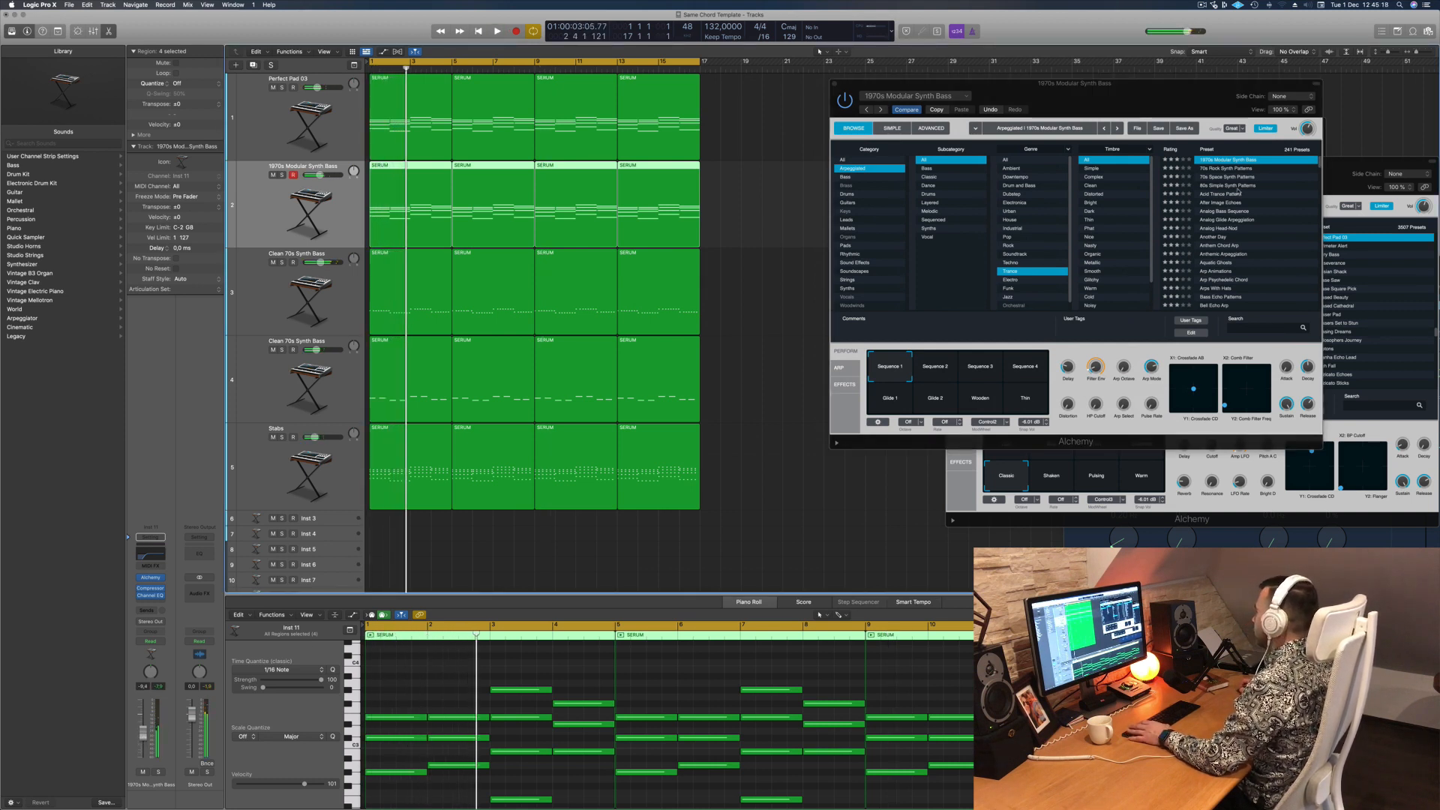
pyautogui.click(1235, 167)
pyautogui.press('space')
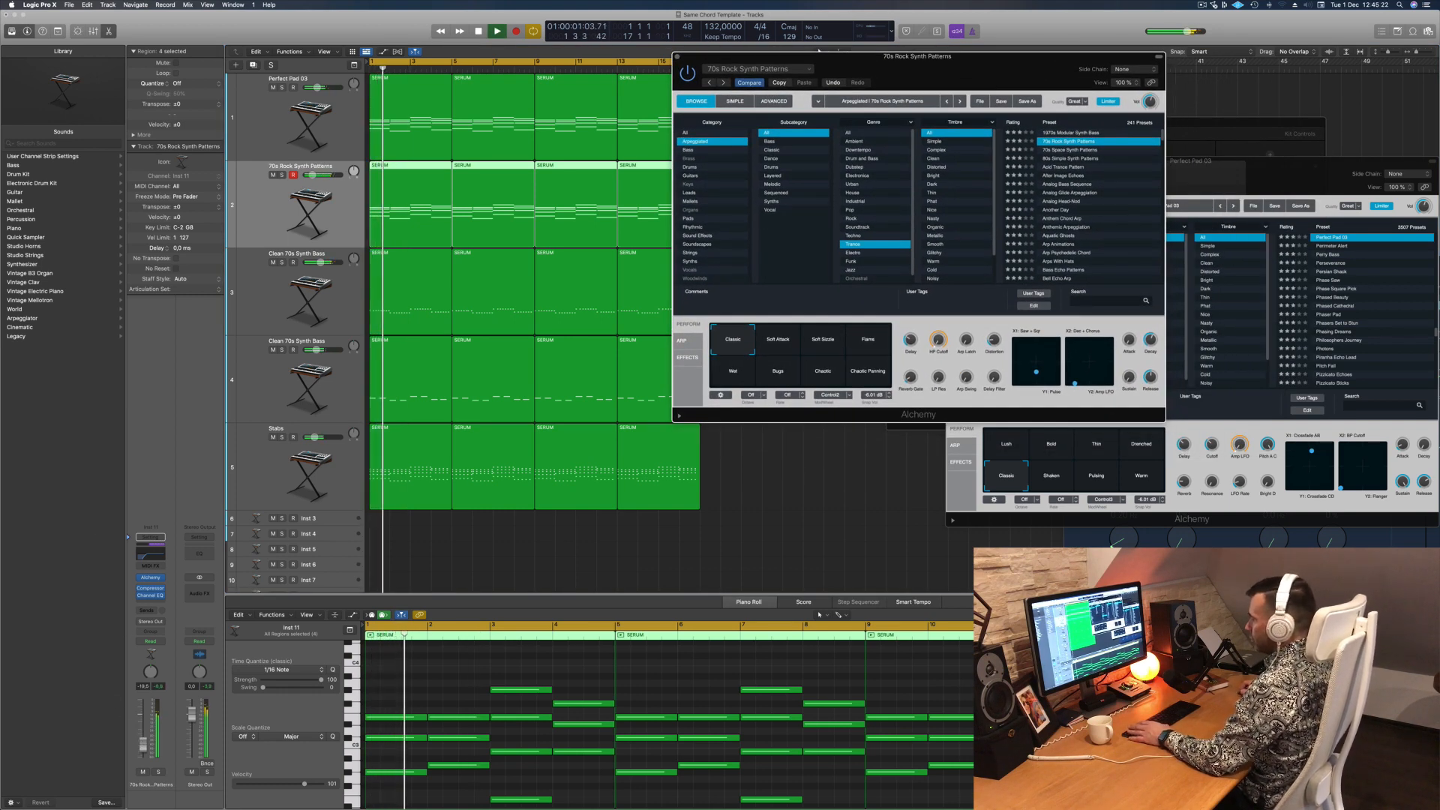
pyautogui.click(330, 628)
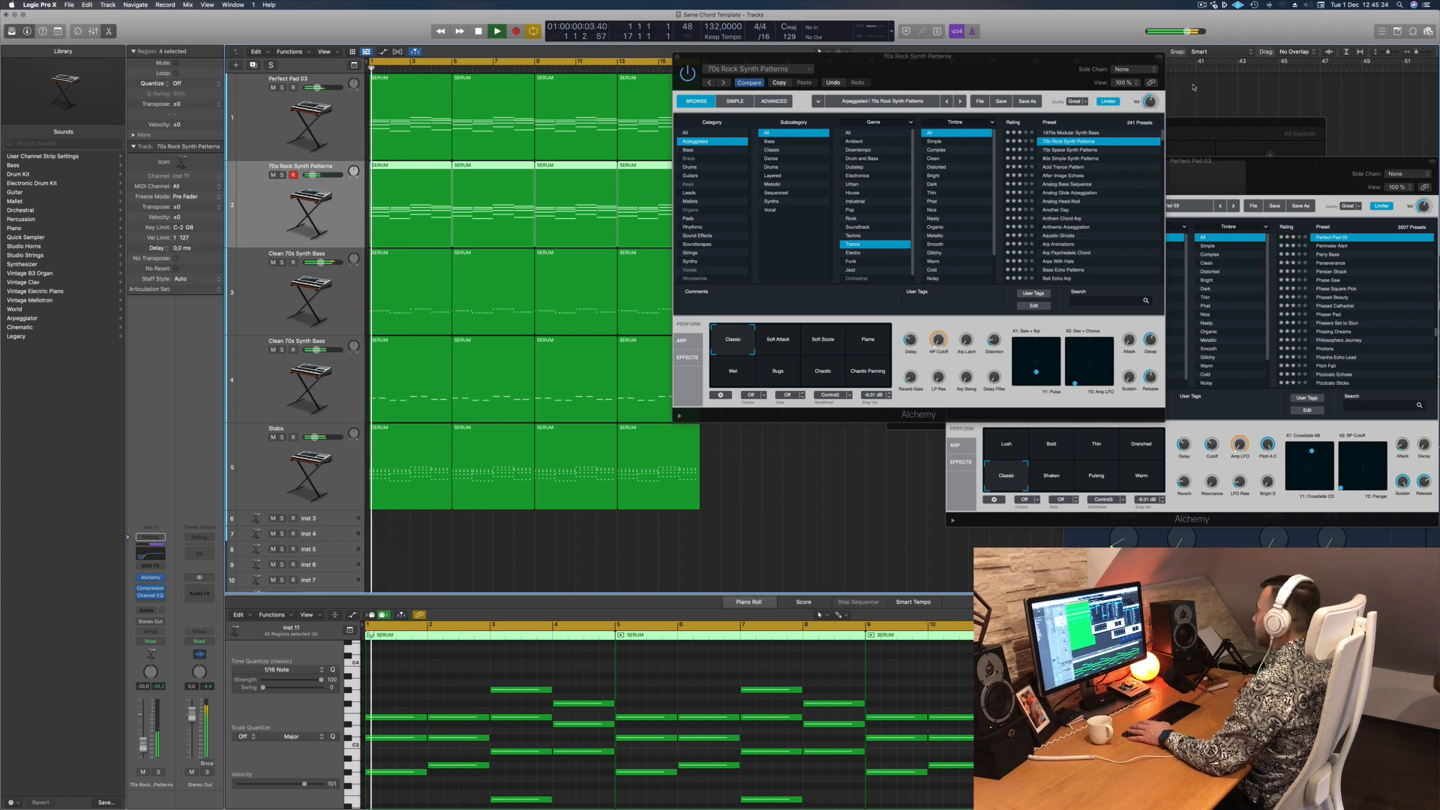
# Step: Audition the 70s Space Synth Patterns and 80s Simple Synth Patterns presets, and raise the duplicated track's volume
pyautogui.click(1078, 150)
pyautogui.press('Return')
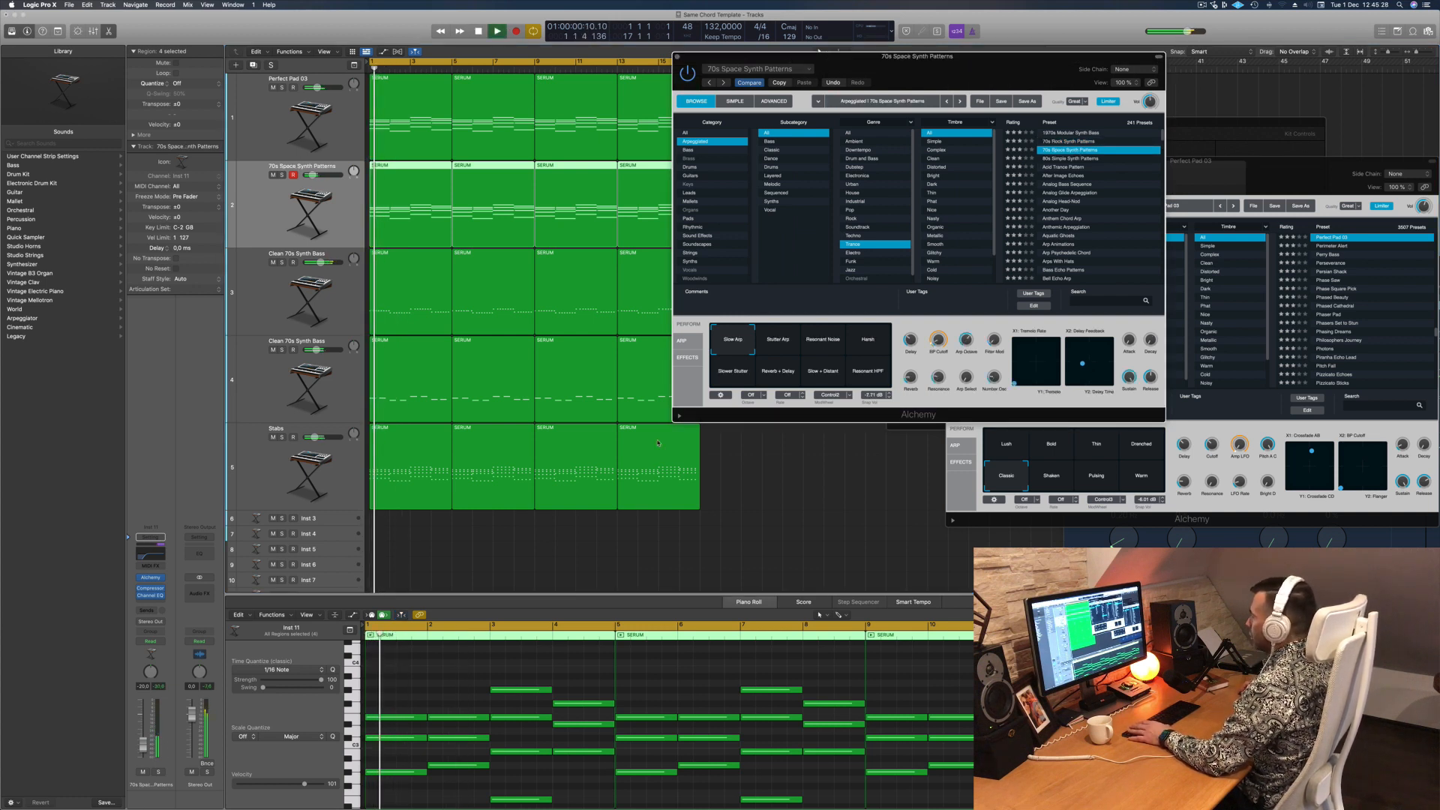
pyautogui.click(1074, 159)
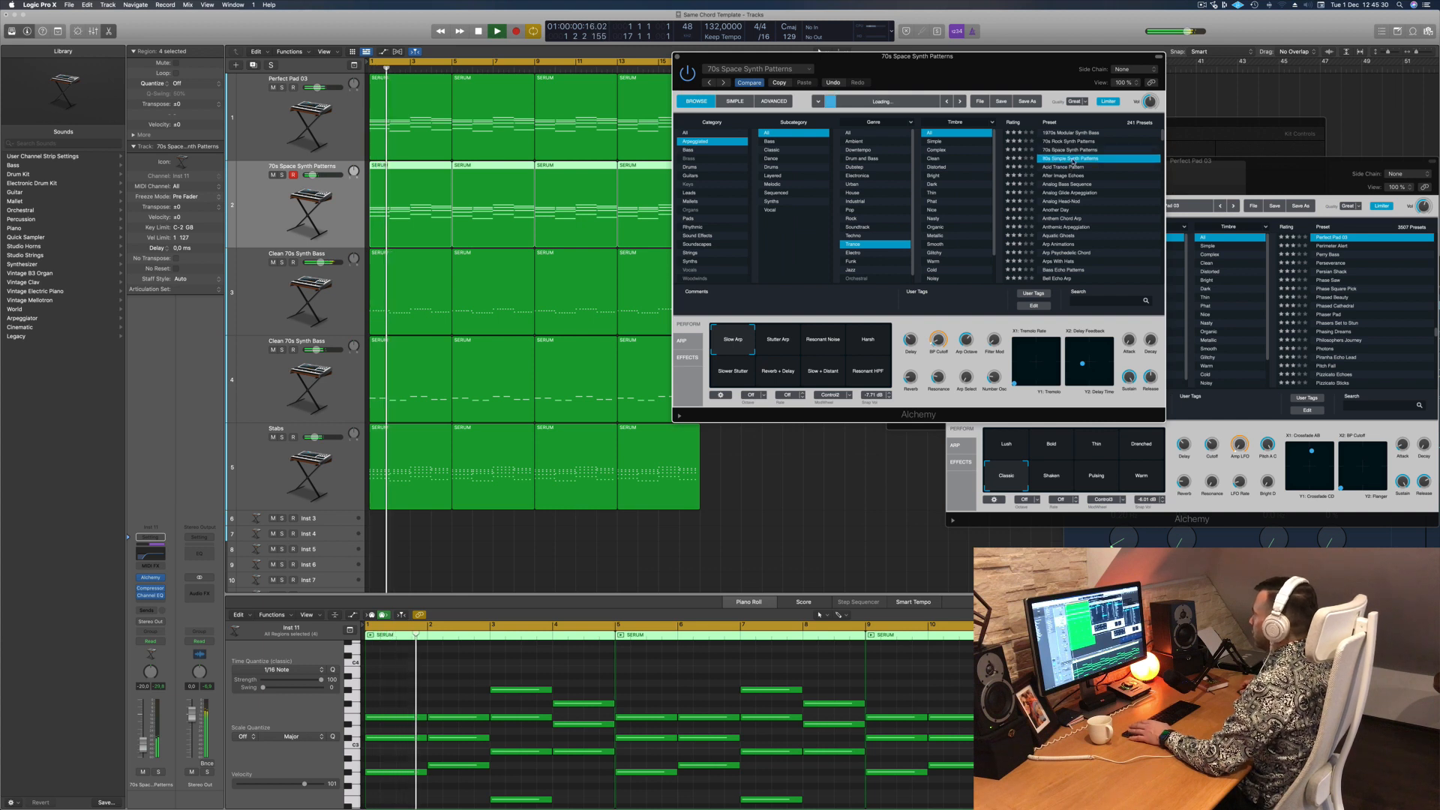
pyautogui.press('Return')
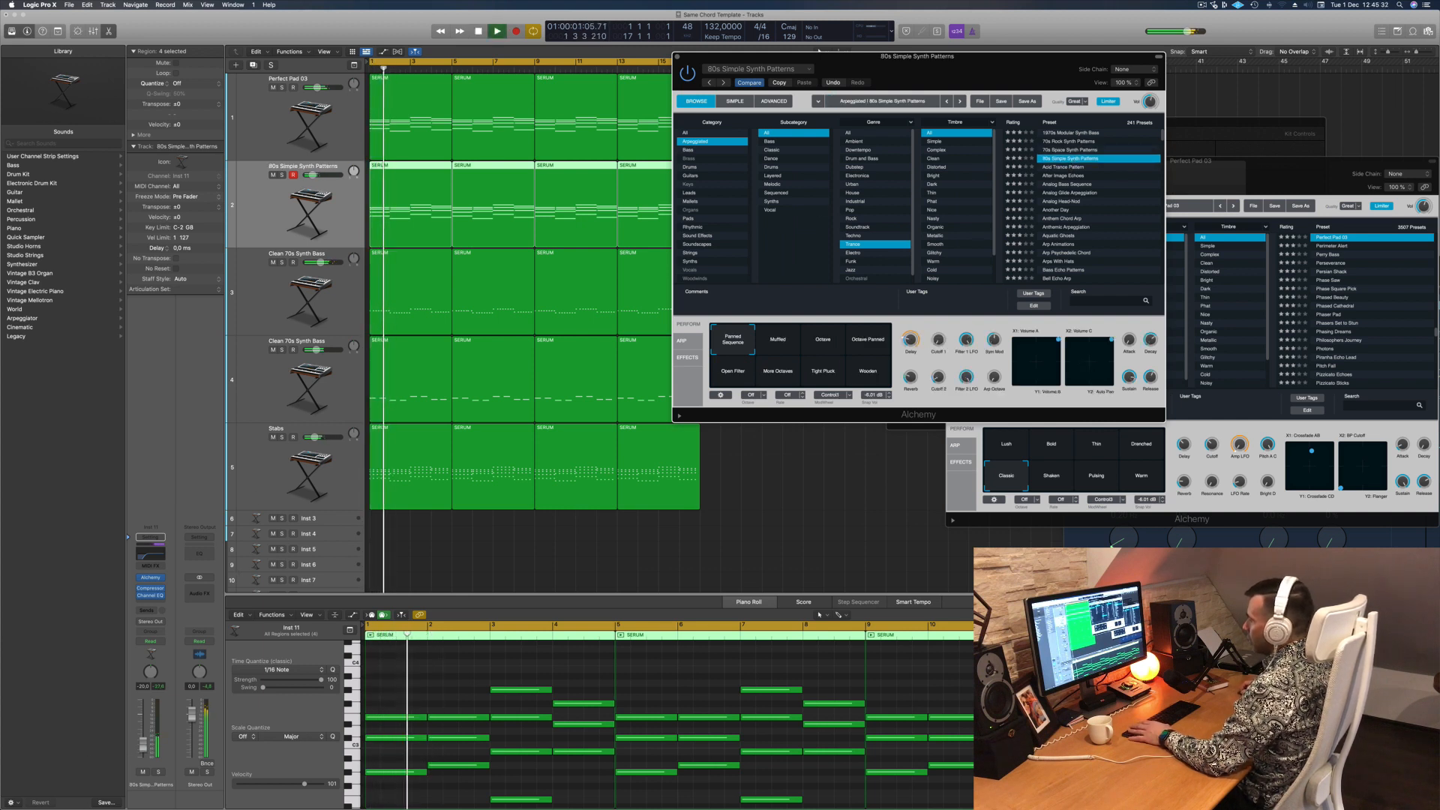
pyautogui.moveTo(145, 747); pyautogui.dragTo(147, 740)
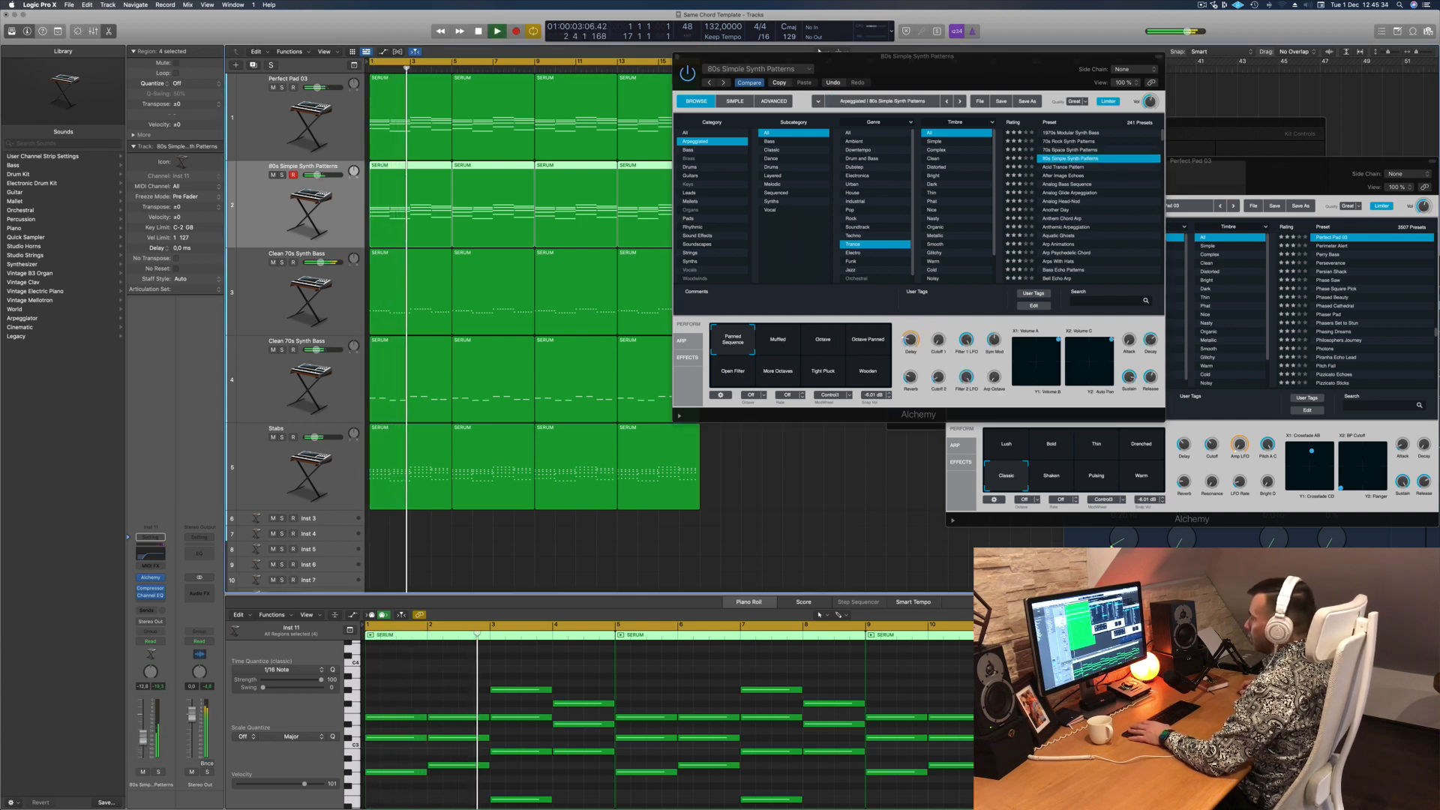
pyautogui.press('Return')
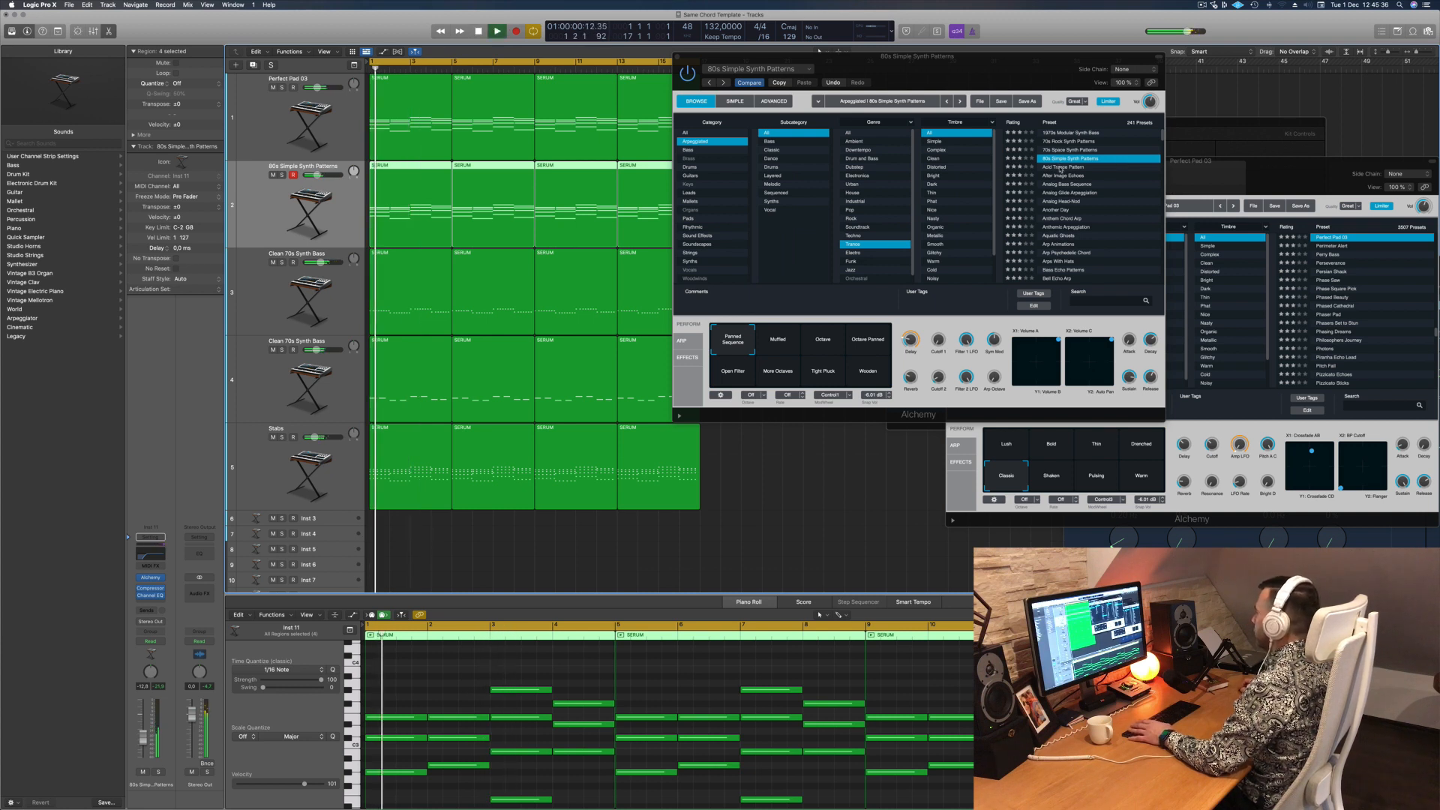
# Step: Load the After Image Echoes preset on the duplicated track and move its synth window clear of the regions
pyautogui.click(1061, 167)
pyautogui.click(1066, 176)
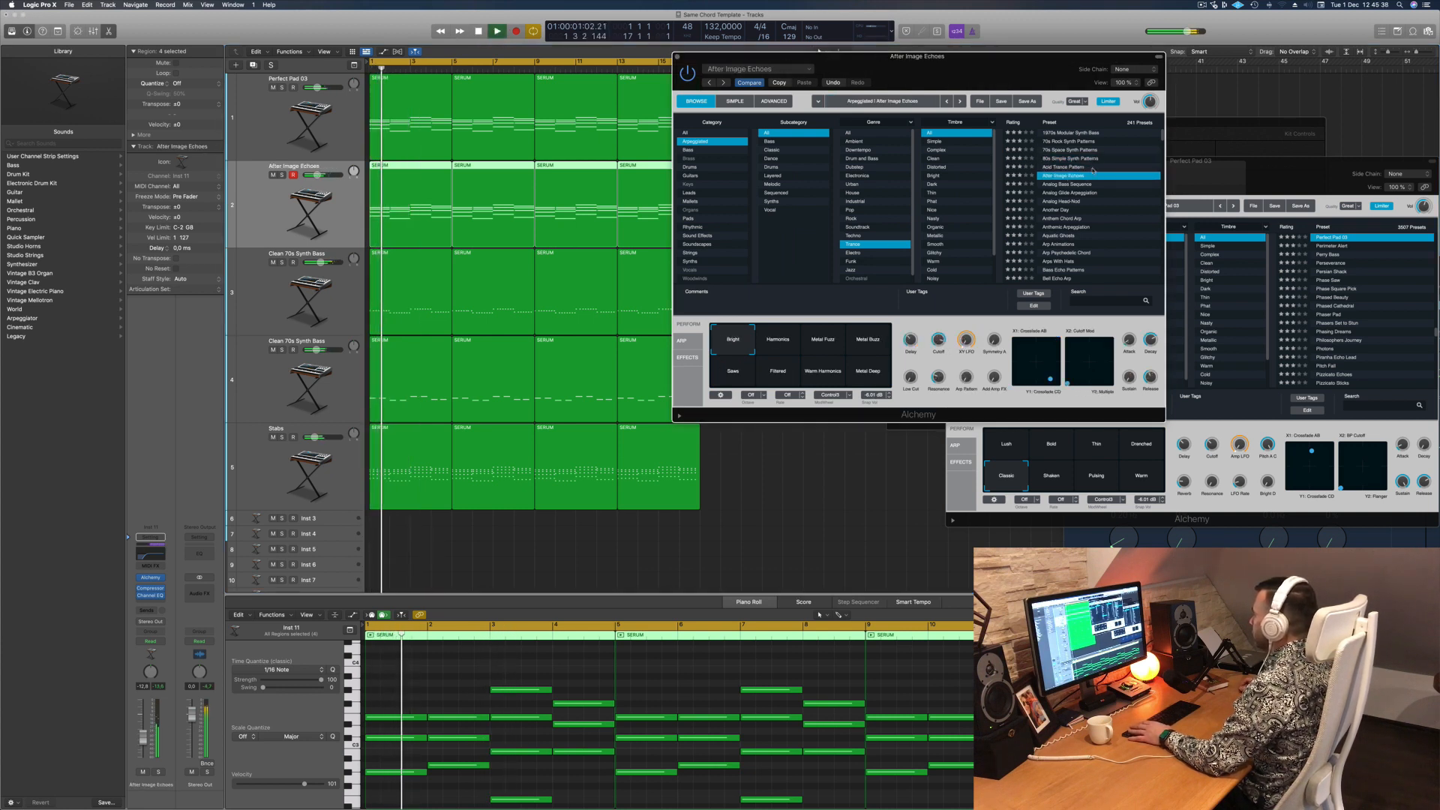
pyautogui.moveTo(985, 81); pyautogui.dragTo(1035, 96)
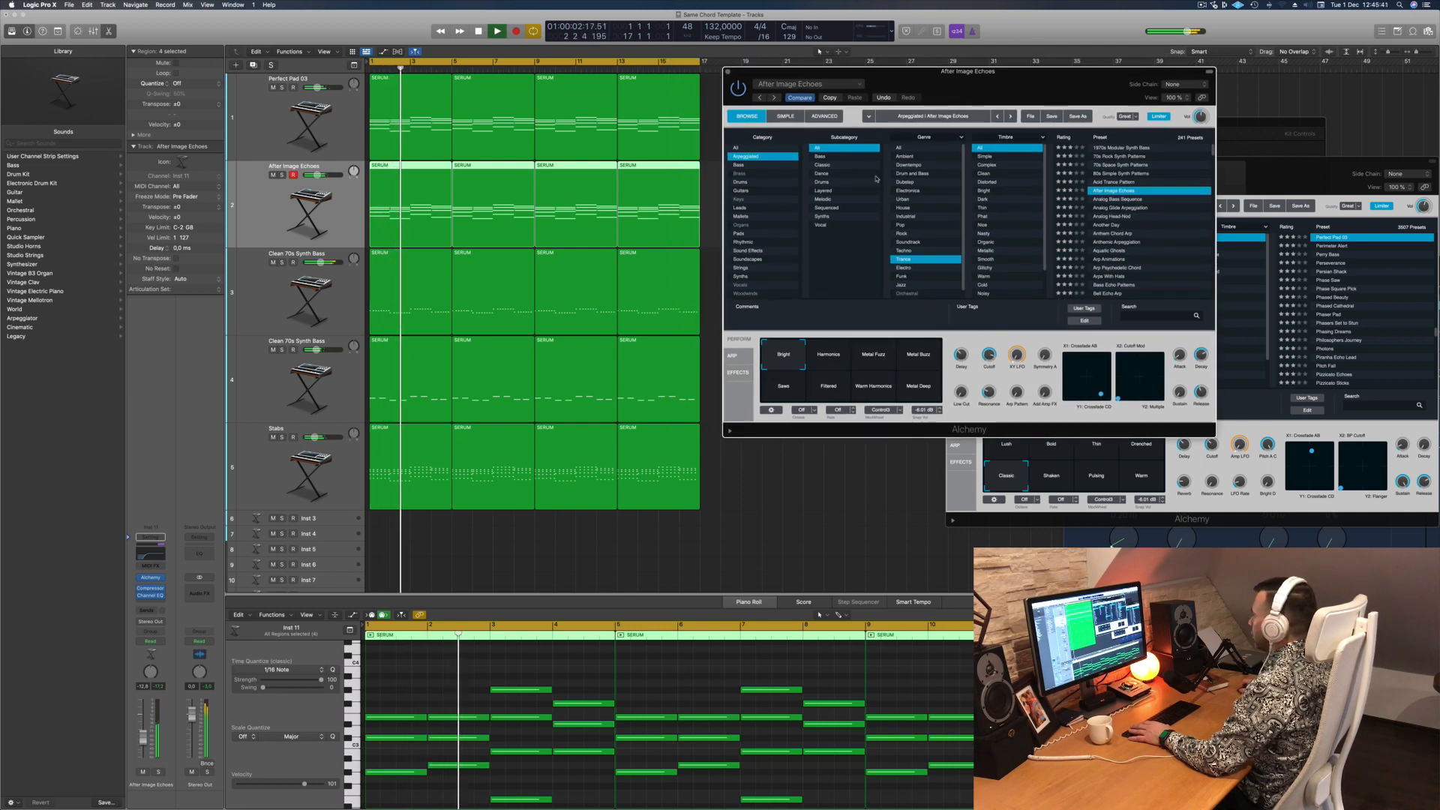
# Step: Audition the After Image Echoes performance variations, including Metal Fuzz and Warm Harmonics, and switch to Metal Deep
pyautogui.click(882, 357)
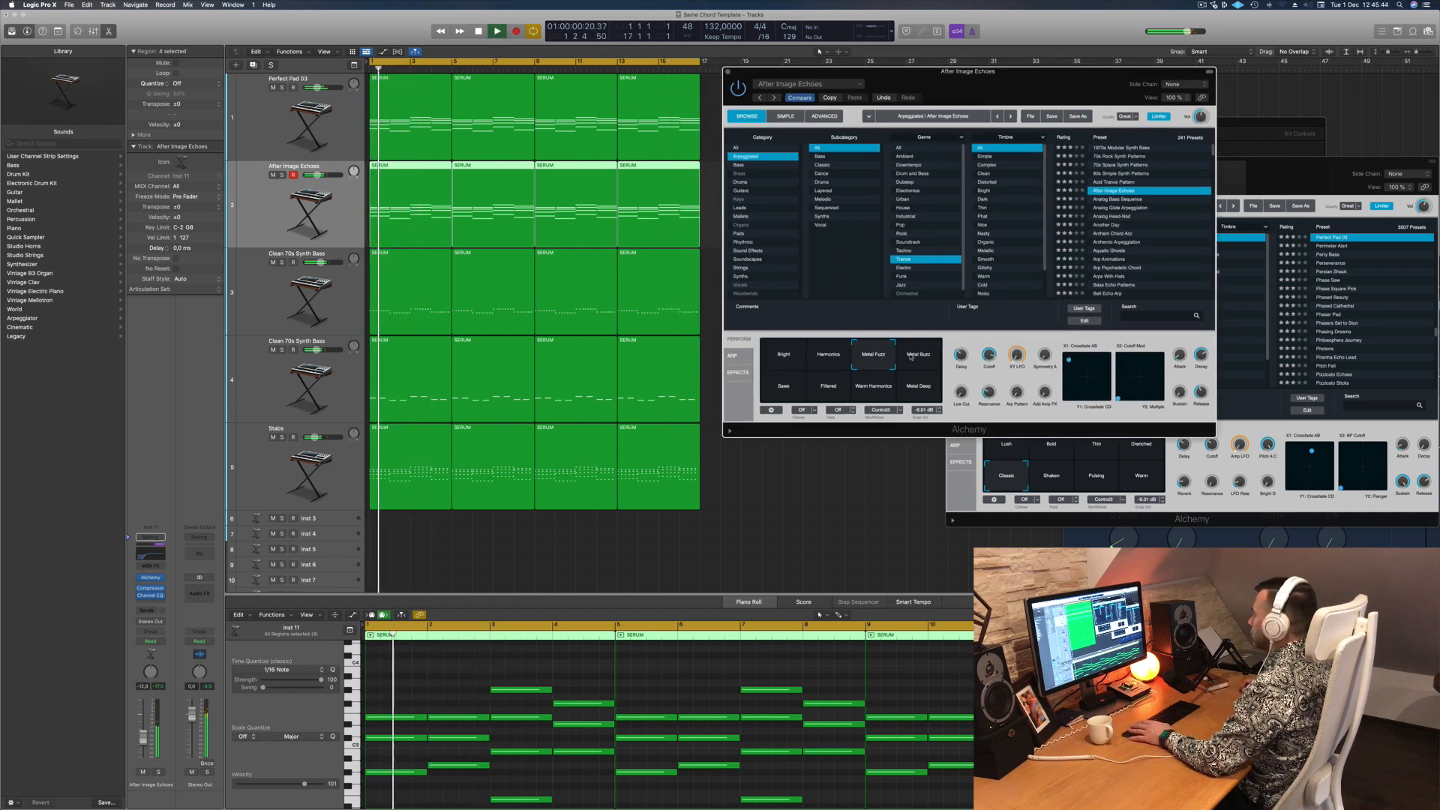
pyautogui.press('space')
pyautogui.click(783, 386)
pyautogui.press('space')
pyautogui.click(882, 391)
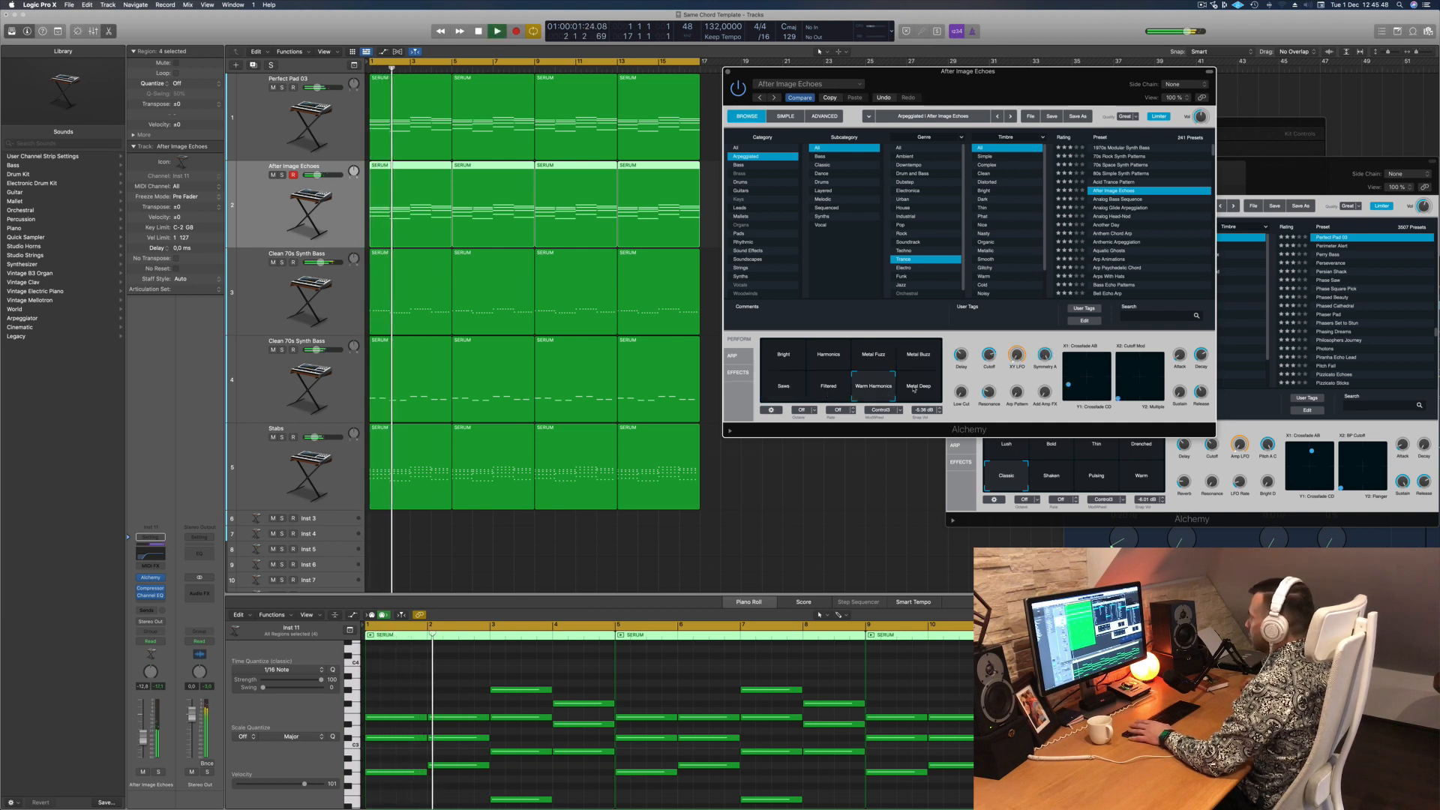
pyautogui.click(920, 388)
pyautogui.press('space')
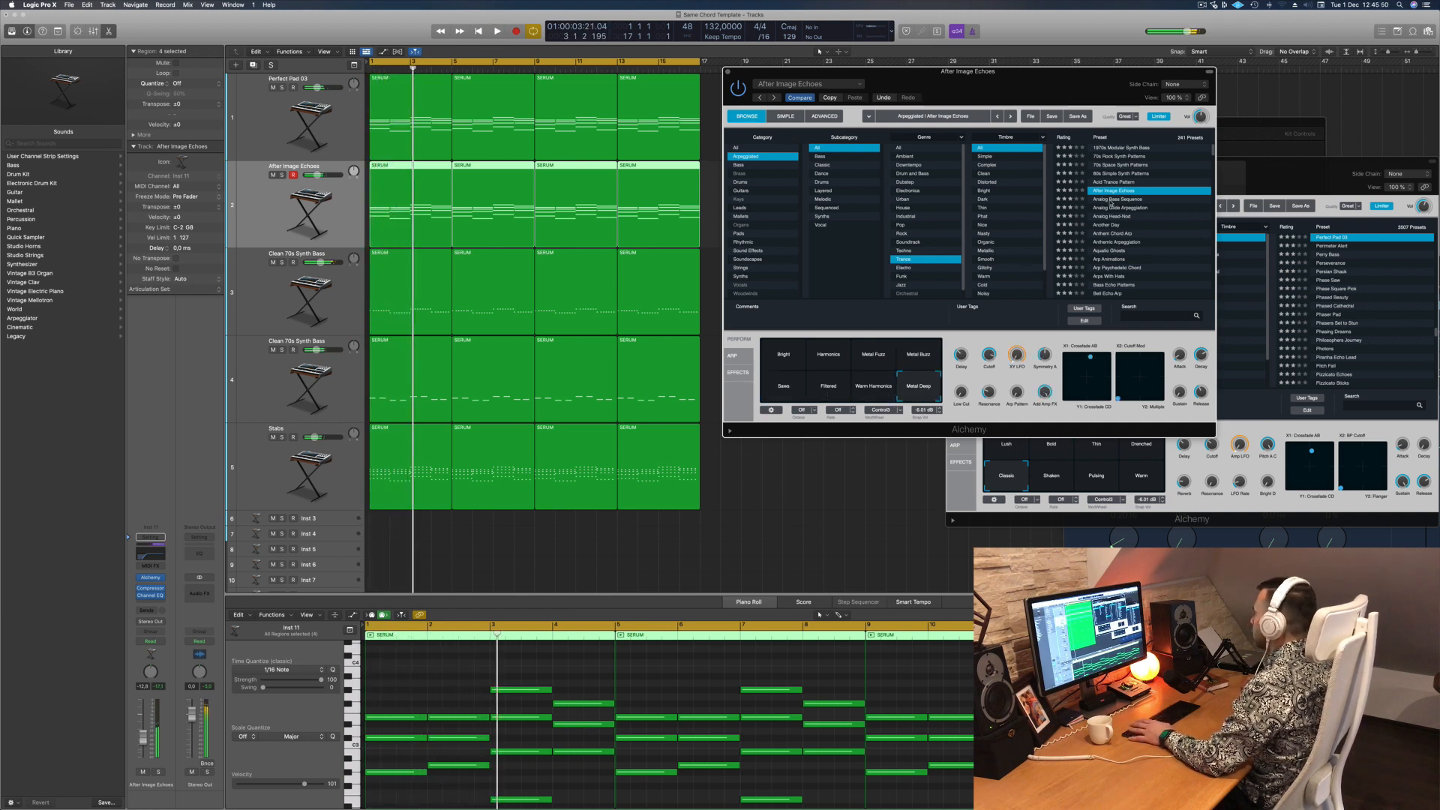
# Step: Audition the Analog Bass Sequence and Analog Glide Arpeggiation presets on the duplicated track during playback, and load Analog Head-Nod
pyautogui.click(1120, 199)
pyautogui.press('space')
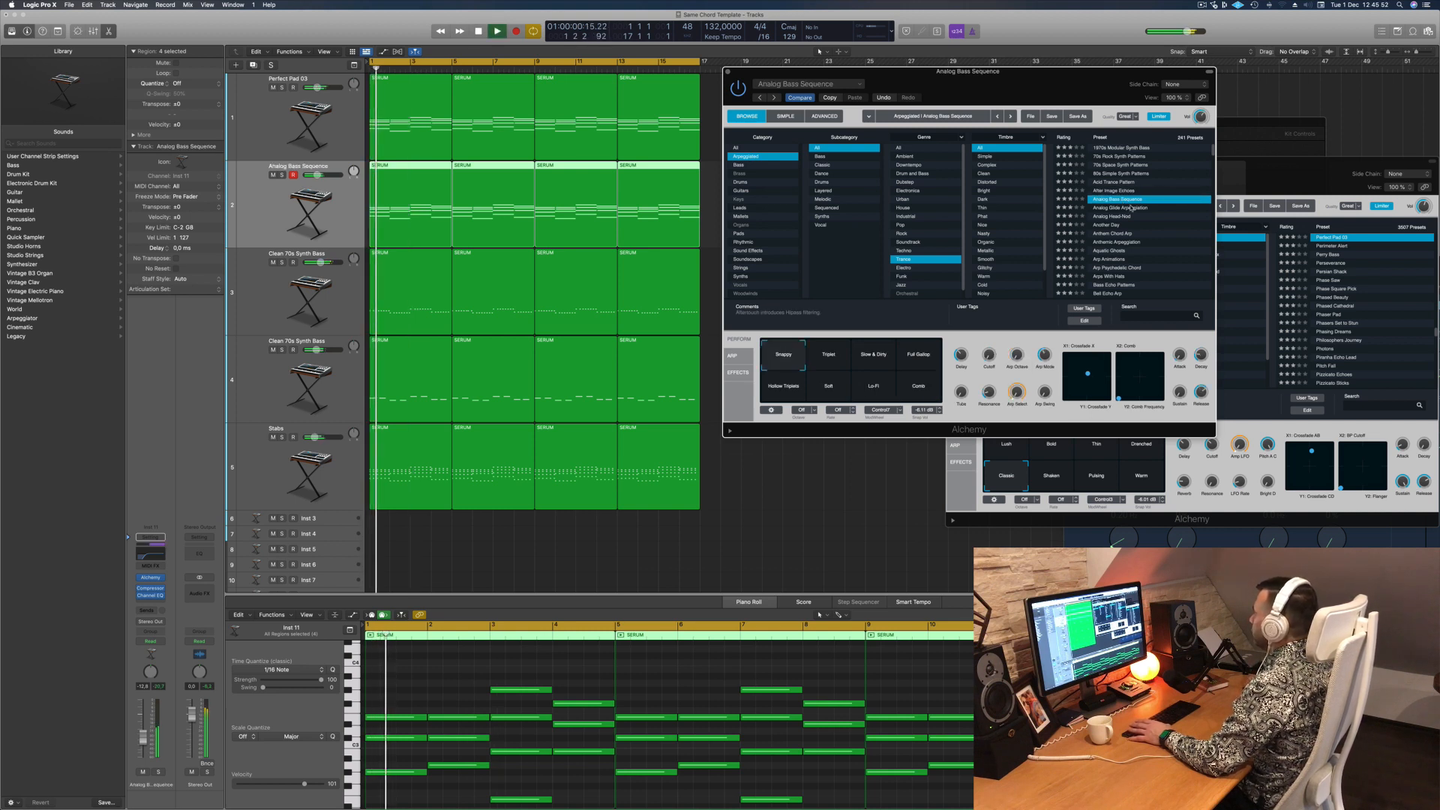
pyautogui.click(1128, 208)
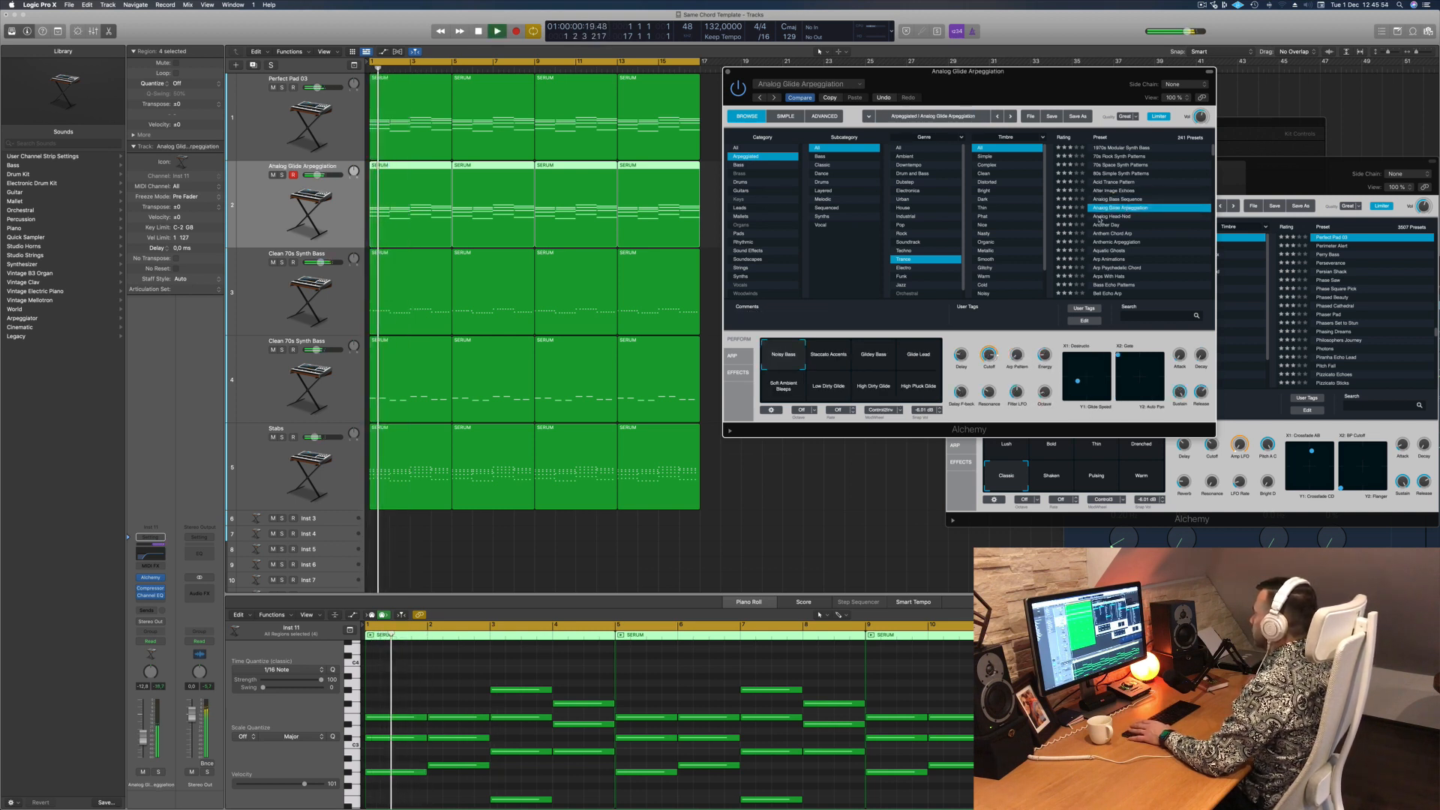
pyautogui.click(1099, 216)
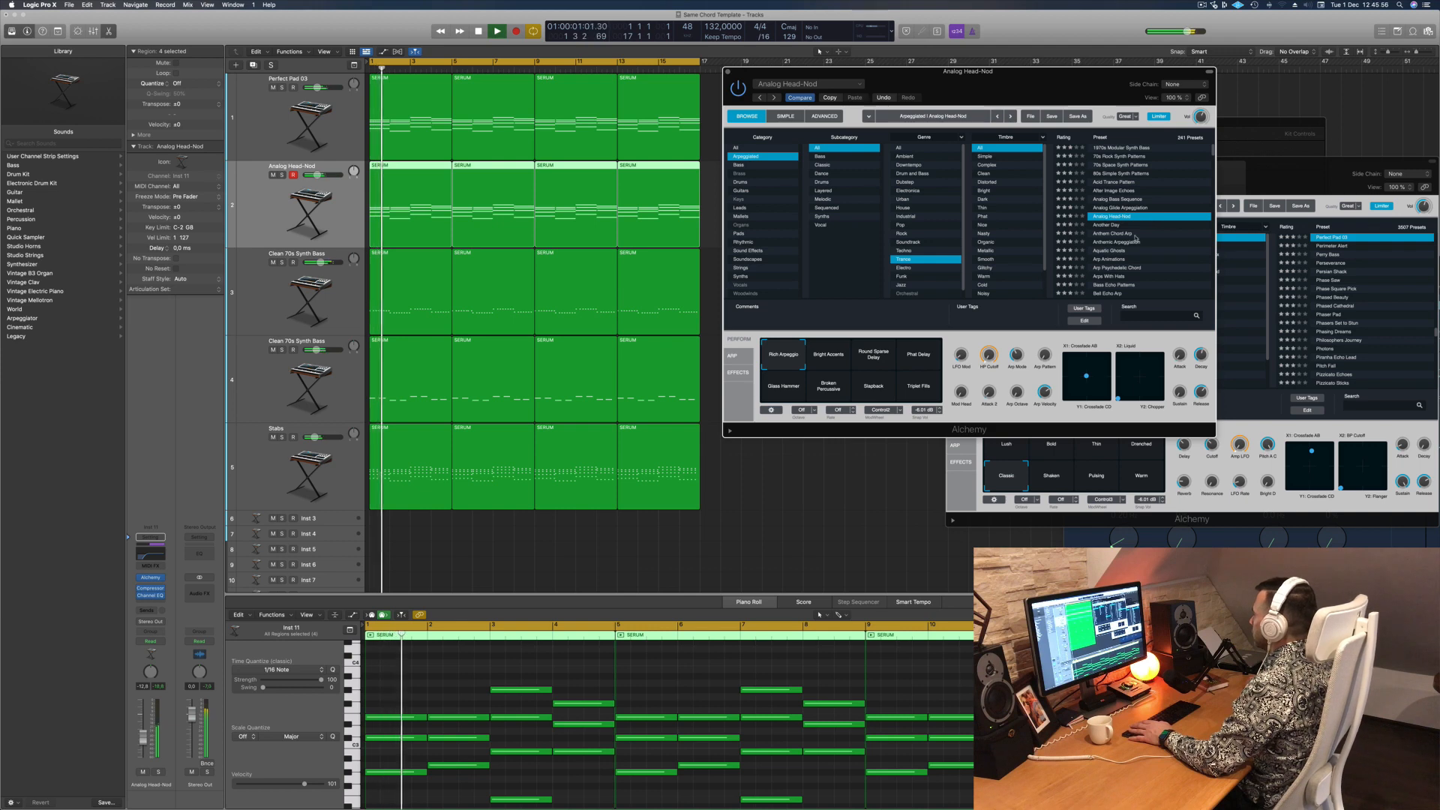
pyautogui.moveTo(1047, 106)
pyautogui.mouseDown()
pyautogui.moveTo(1077, 91)
pyautogui.moveTo(1055, 110)
pyautogui.mouseUp()
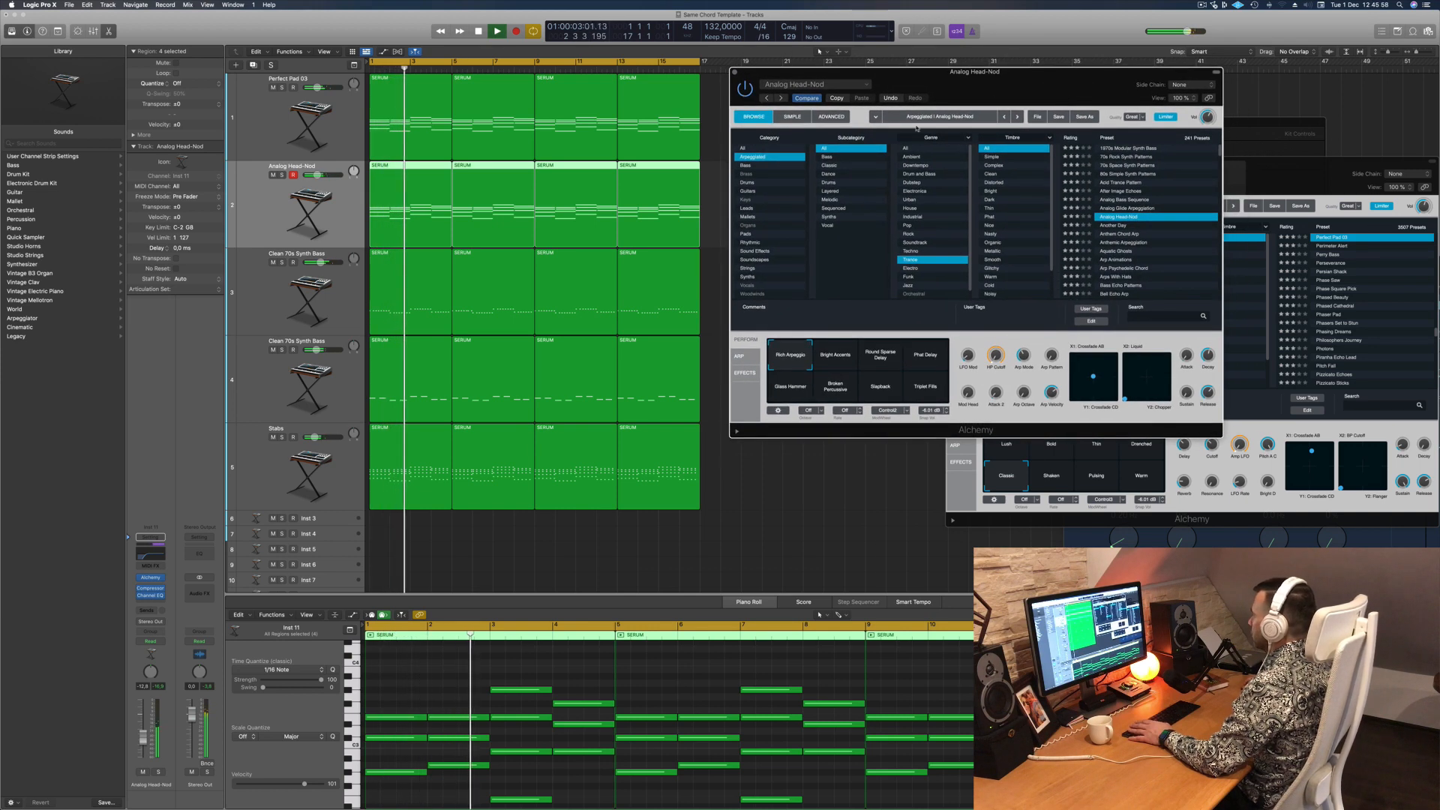
# Step: Nudge up the duplicated track's volume and audition the Analog Head-Nod performance variations from Bright Accents through Triplet Fills
pyautogui.moveTo(143, 741); pyautogui.dragTo(146, 739)
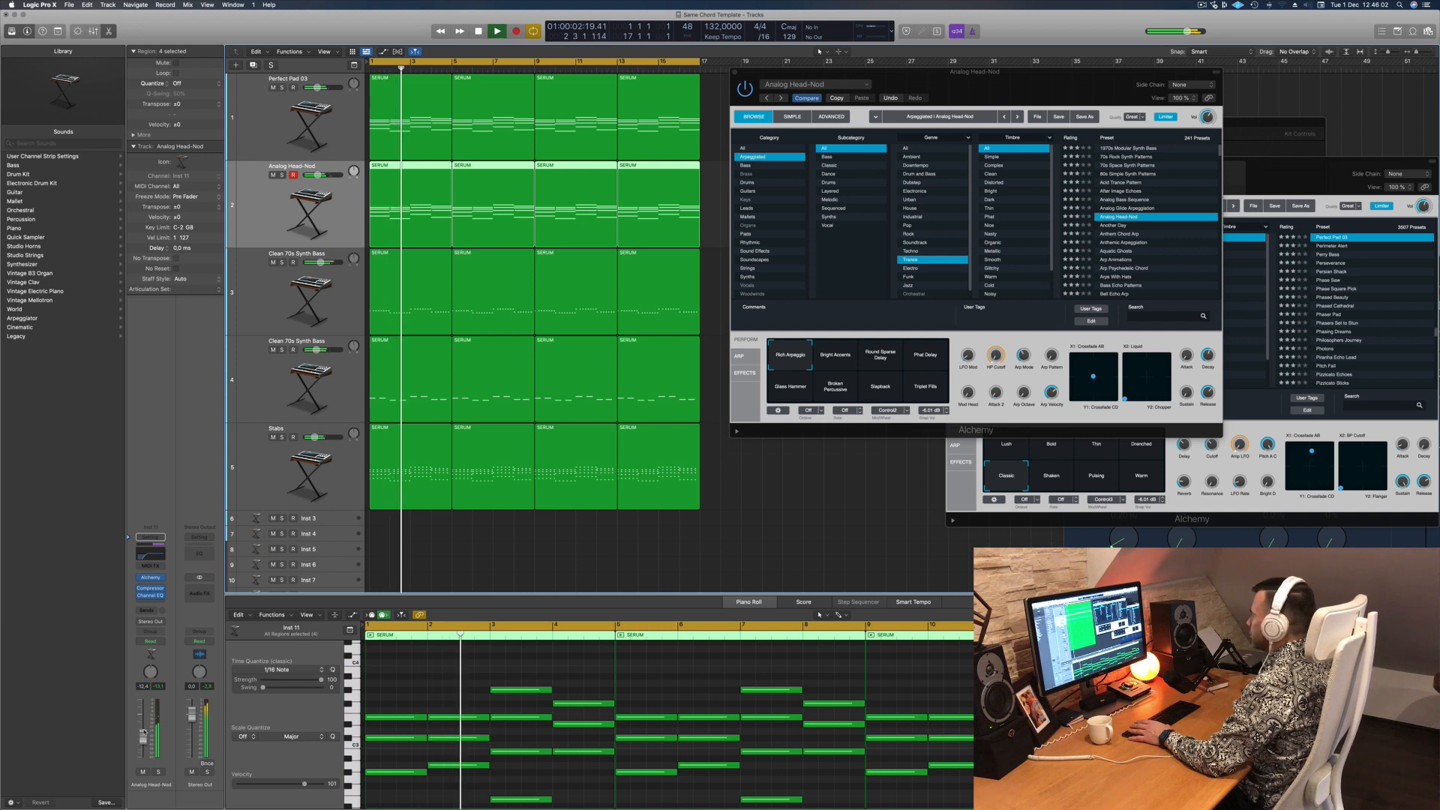
pyautogui.click(835, 366)
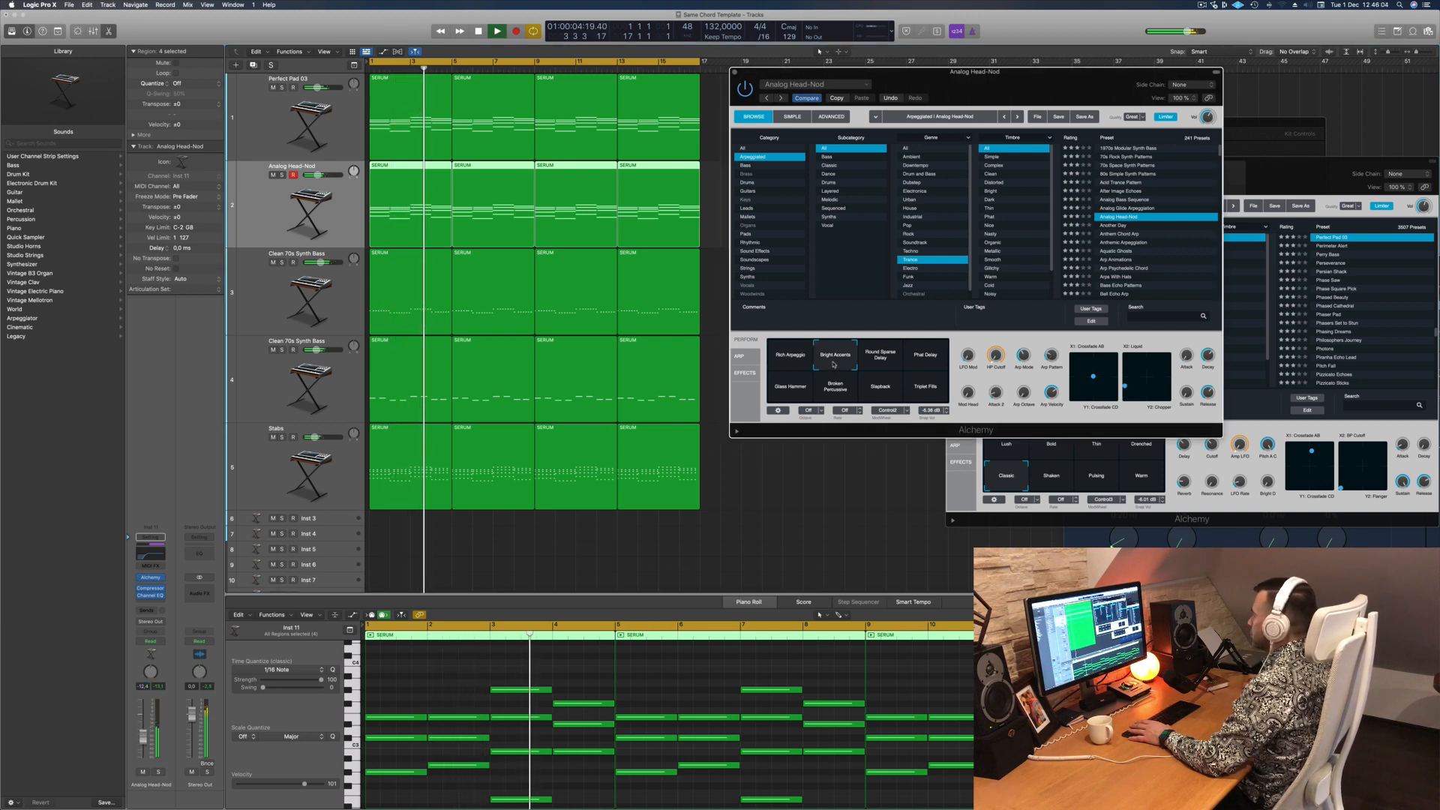
pyautogui.click(881, 361)
pyautogui.click(926, 356)
pyautogui.press('Return')
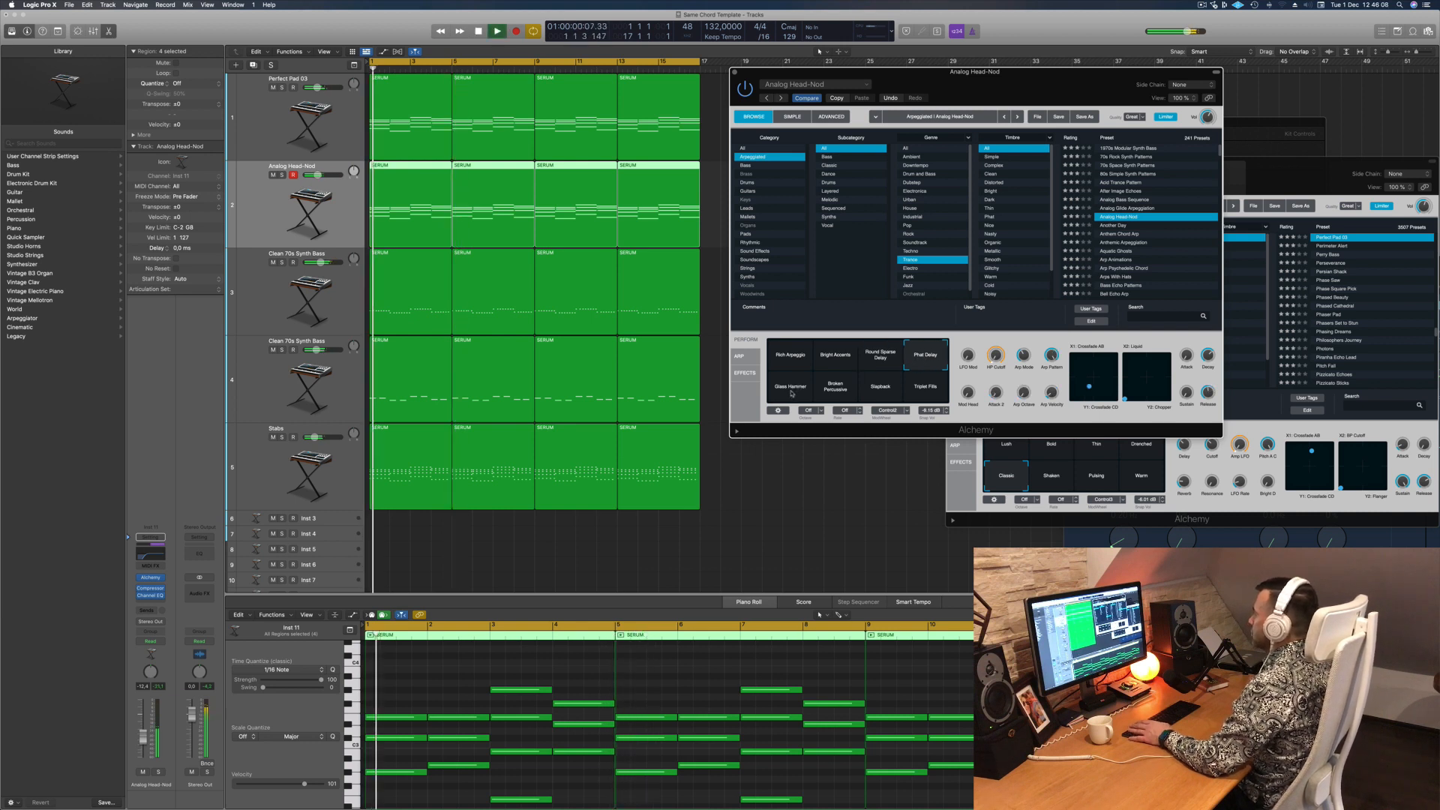
pyautogui.click(792, 387)
pyautogui.click(835, 387)
pyautogui.click(880, 387)
pyautogui.click(926, 387)
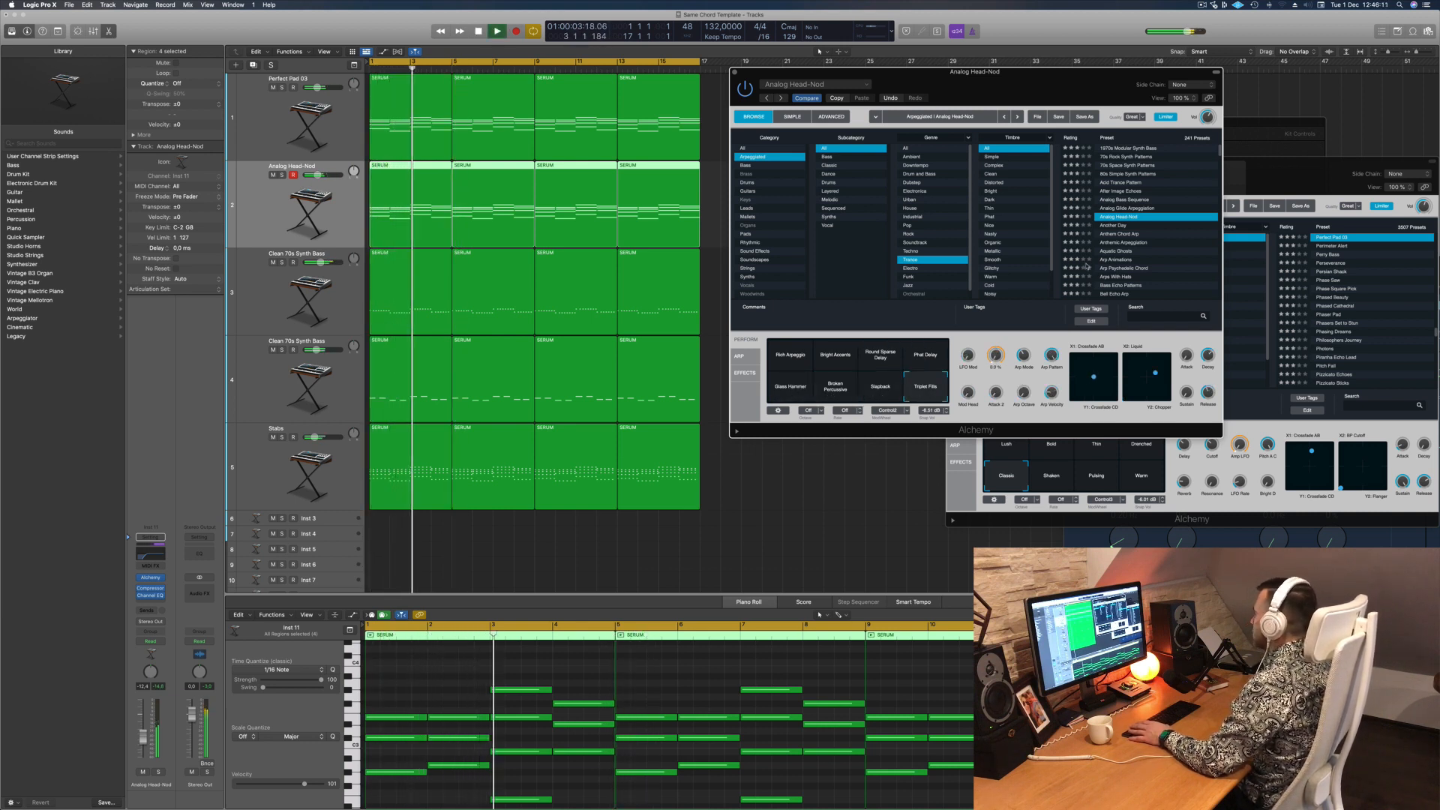
# Step: Audition the Another Day preset, and load Anthem Chord Arp on the duplicated track with playback restarted from the beginning
pyautogui.click(1118, 225)
pyautogui.press('Return')
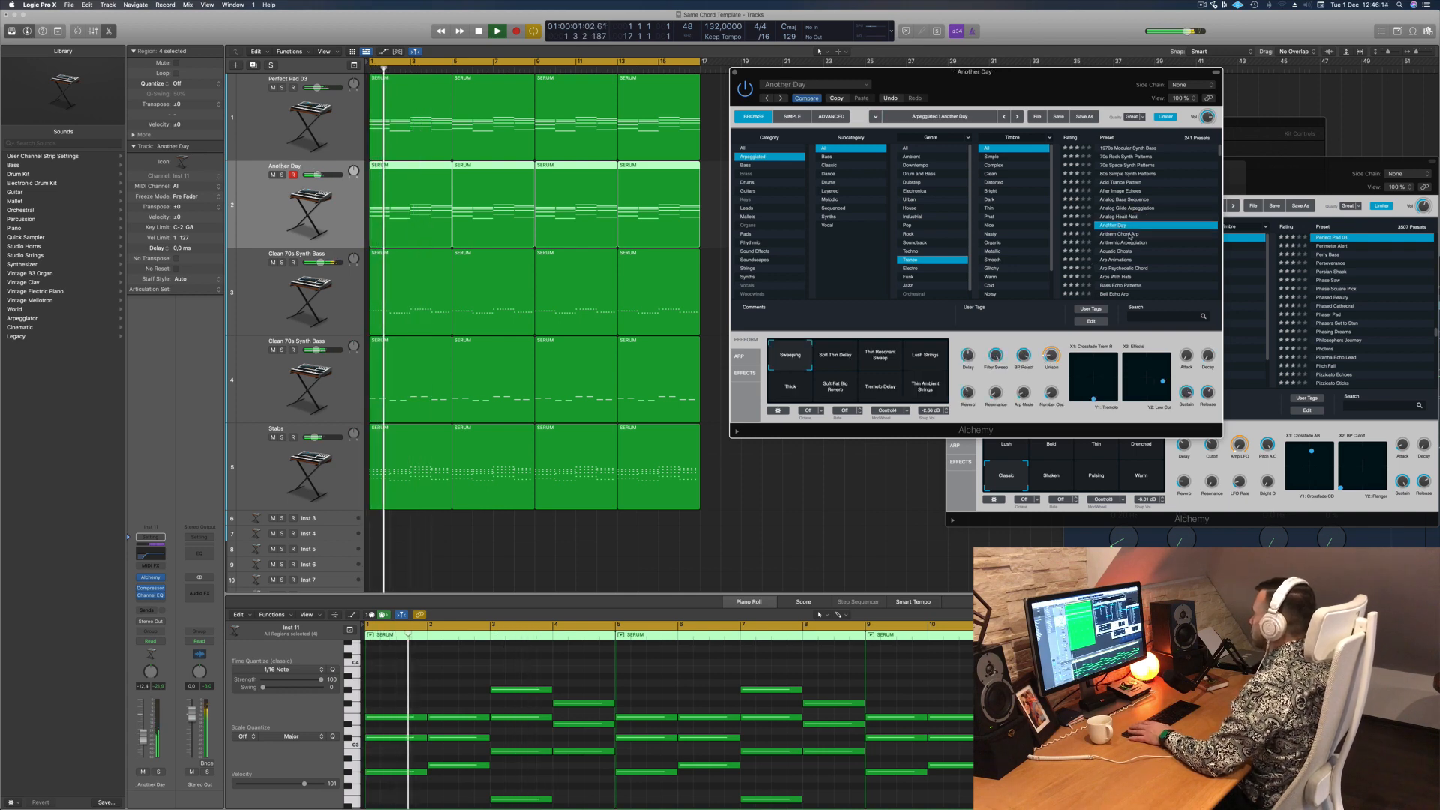
pyautogui.click(1130, 235)
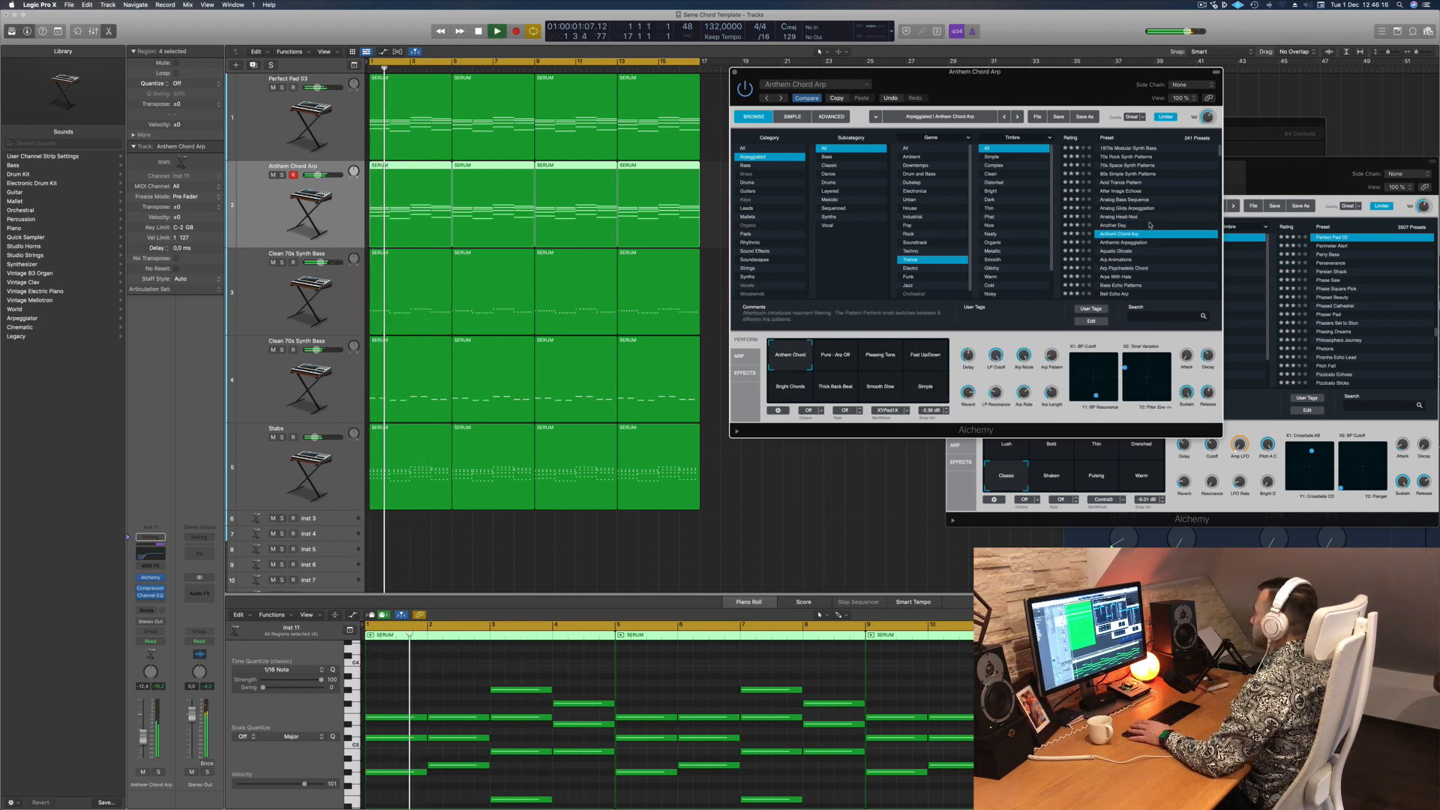
pyautogui.moveTo(1001, 73); pyautogui.dragTo(1029, 67)
pyautogui.press('space')
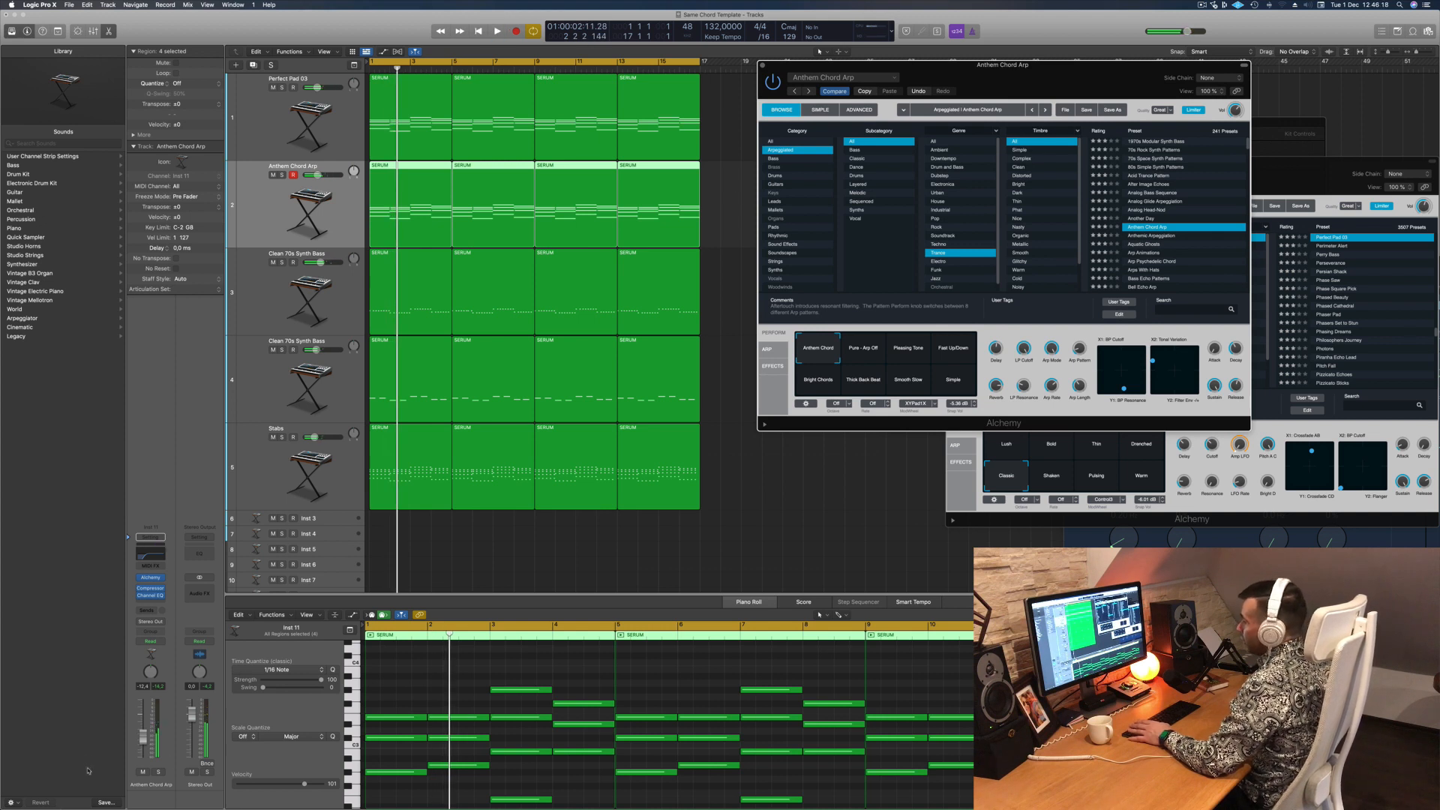
pyautogui.press('Return')
pyautogui.press('space')
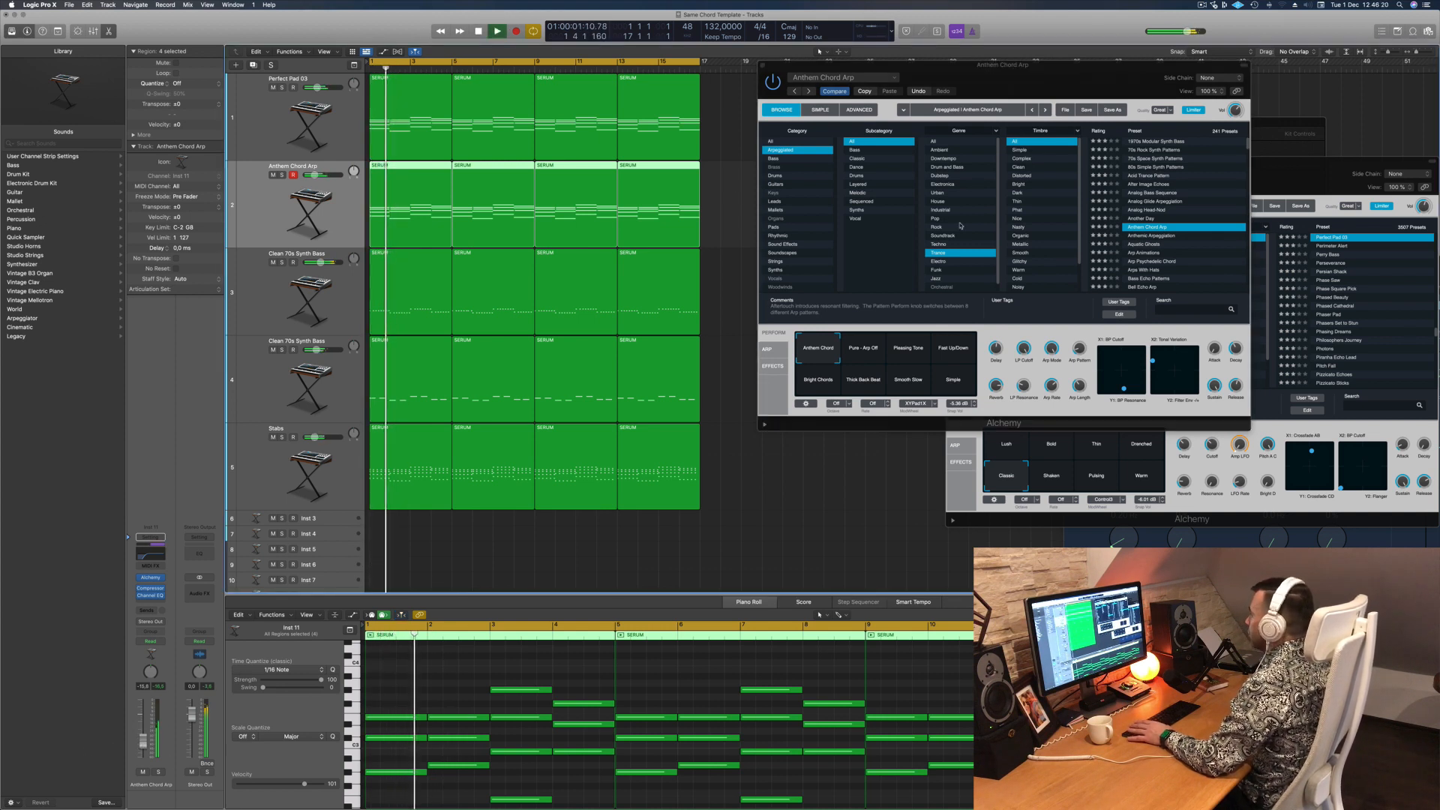
# Step: Audition the Anthem Chord Arp variations, including Fast Up/Down, Thick Back Beat and Simple, and settle on Bright Chords
pyautogui.click(865, 353)
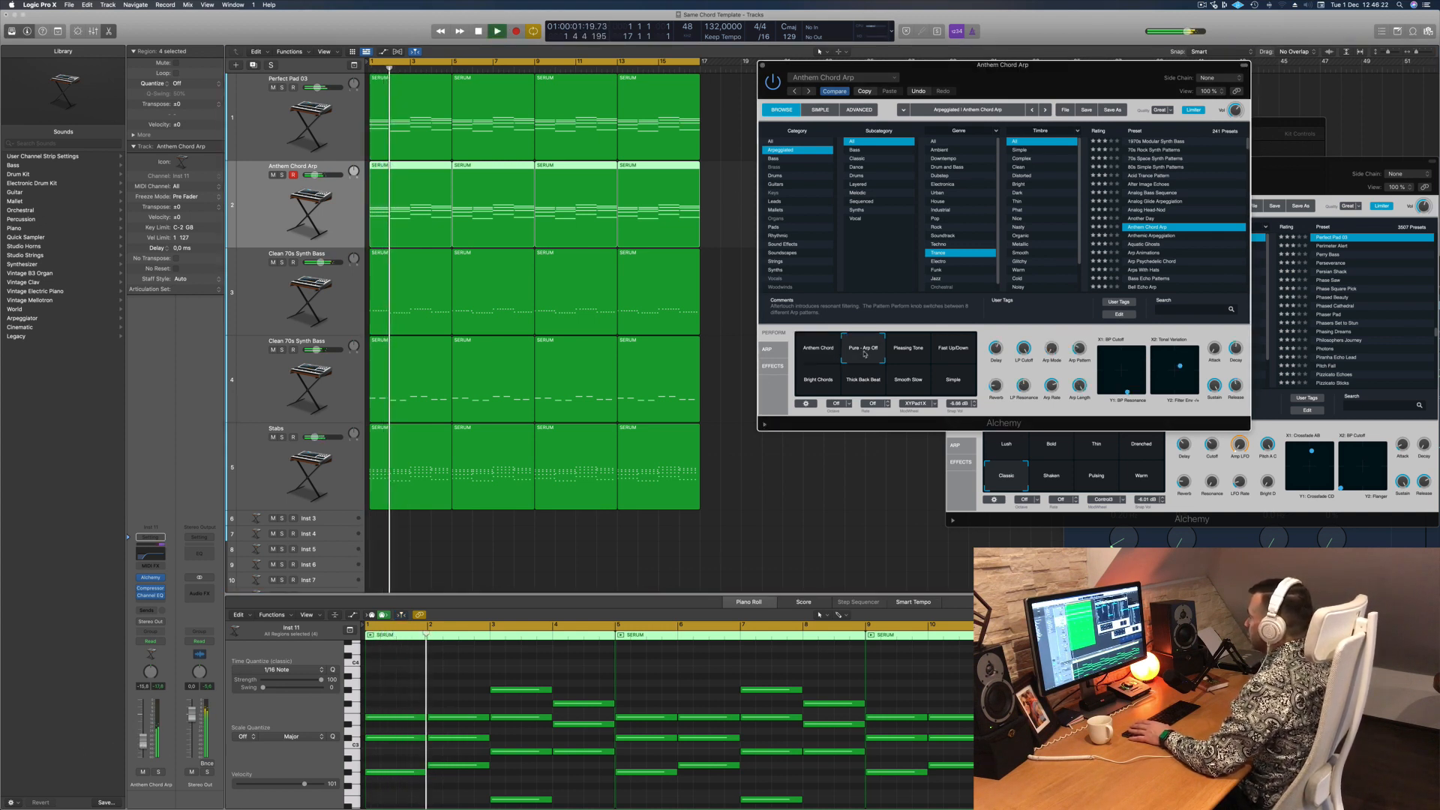
pyautogui.click(951, 357)
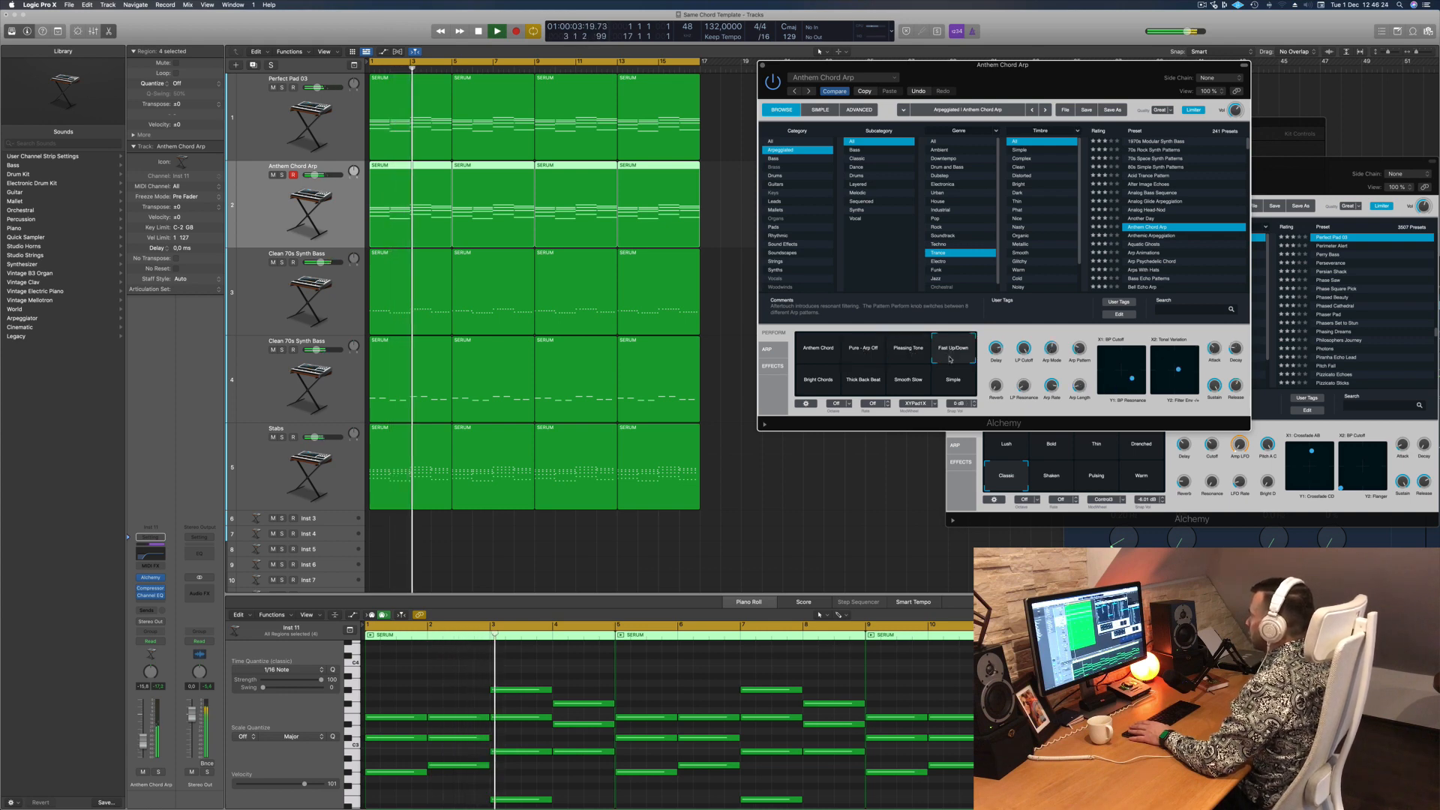
pyautogui.click(802, 390)
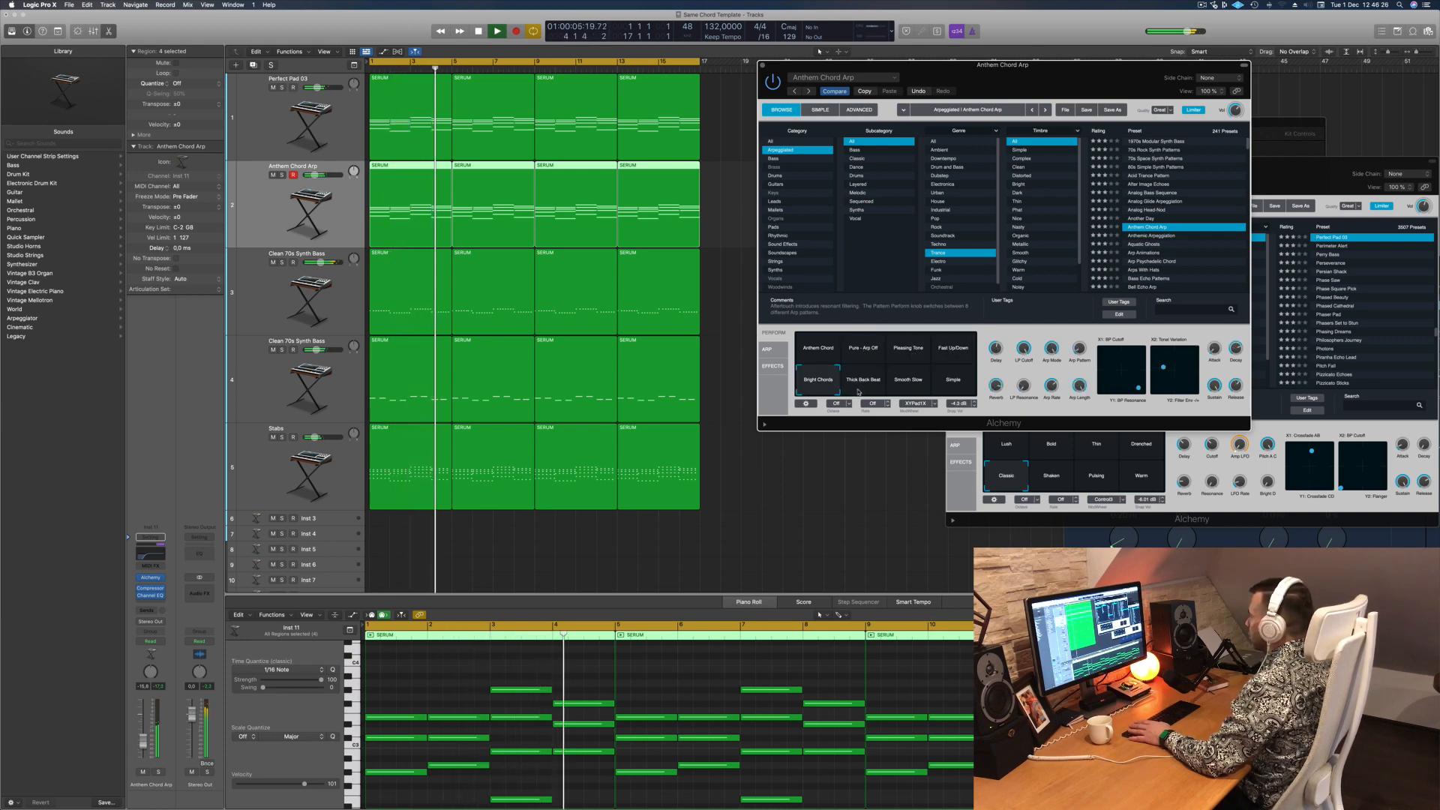
pyautogui.moveTo(1114, 81); pyautogui.dragTo(1010, 87)
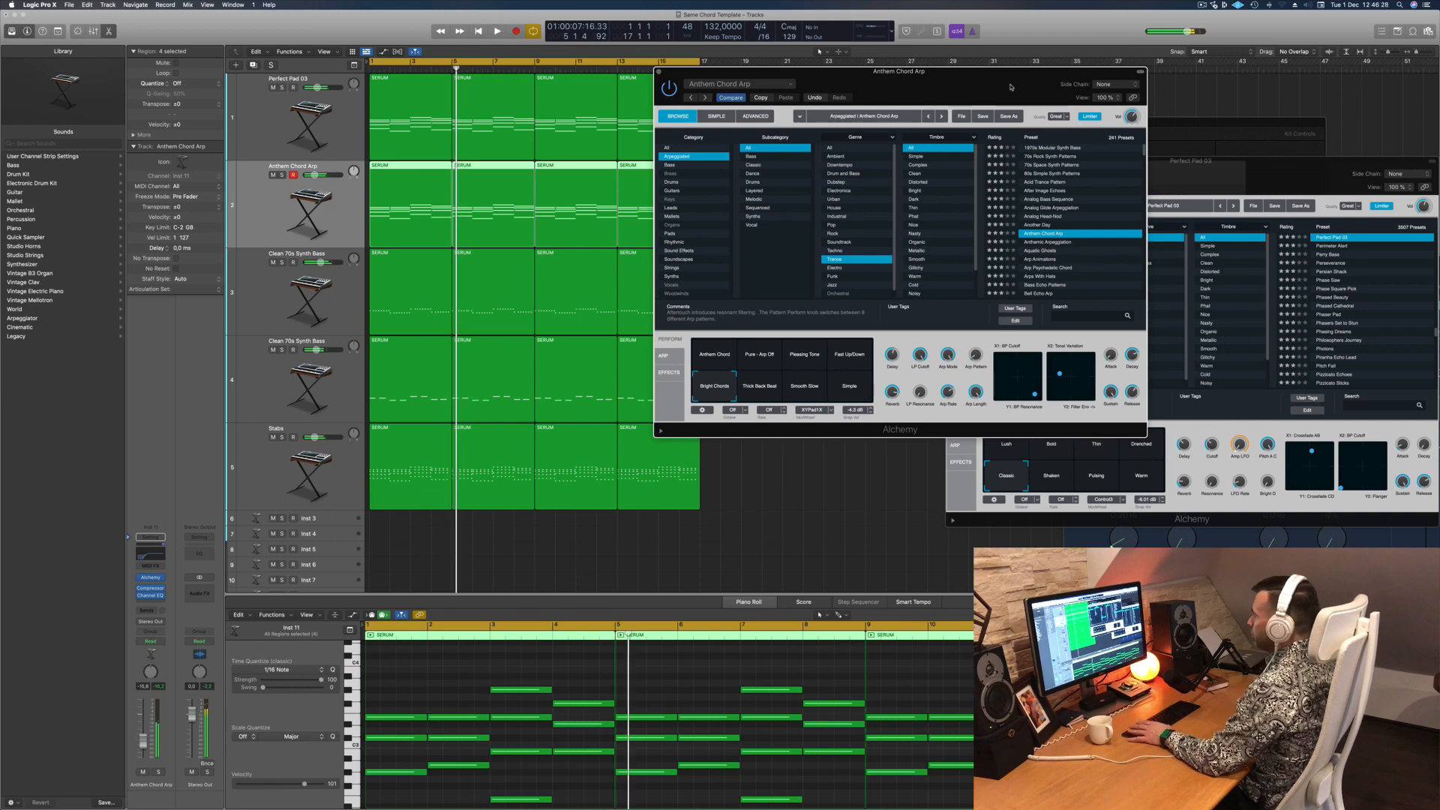
pyautogui.click(768, 386)
pyautogui.click(795, 390)
pyautogui.click(848, 387)
pyautogui.click(704, 391)
pyautogui.moveTo(962, 84); pyautogui.dragTo(917, 98)
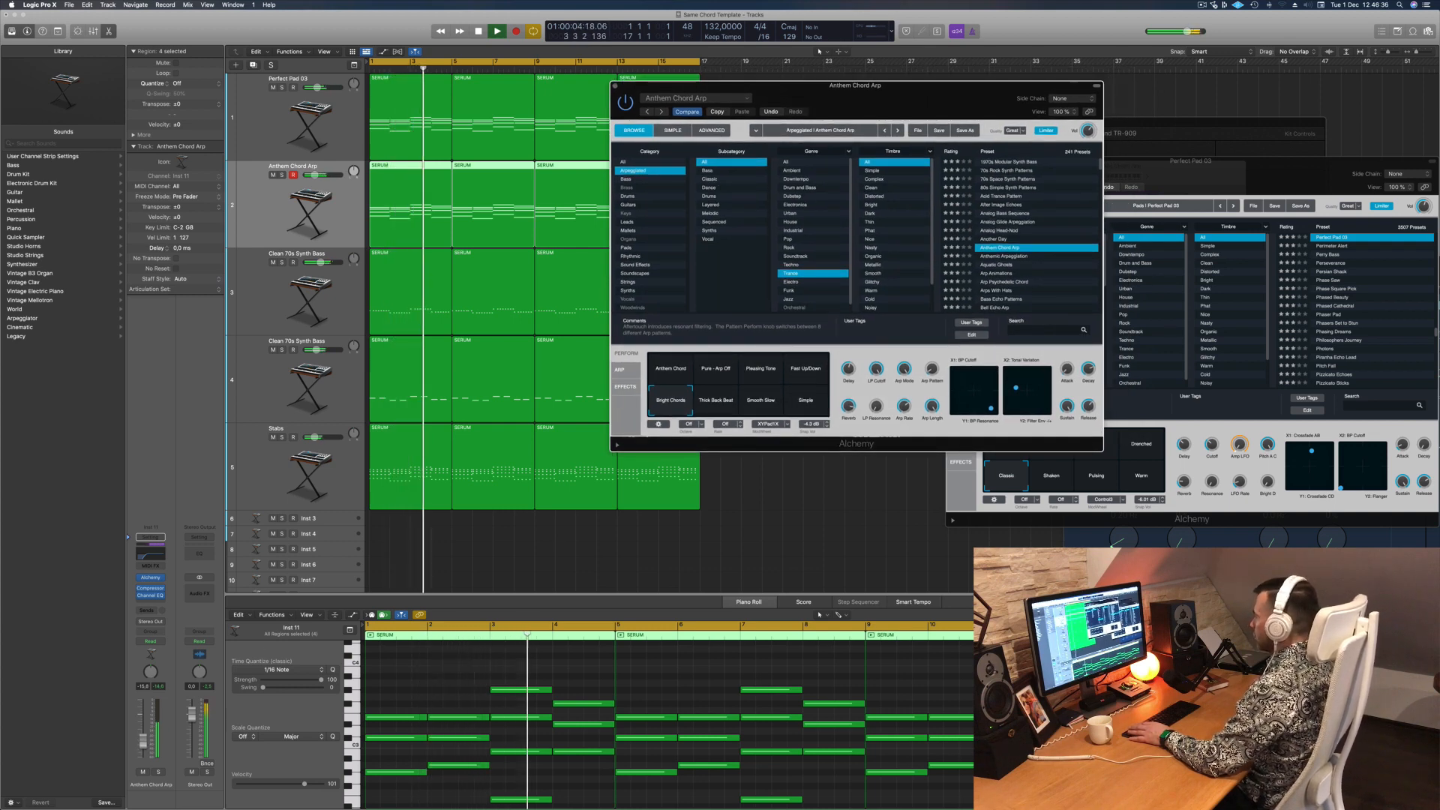
# Step: Adjust the arpeggiator controls of the Bright Chords variation while replaying from the start, and fine-tune the arp track's volume
pyautogui.press('Return')
pyautogui.press('Return')
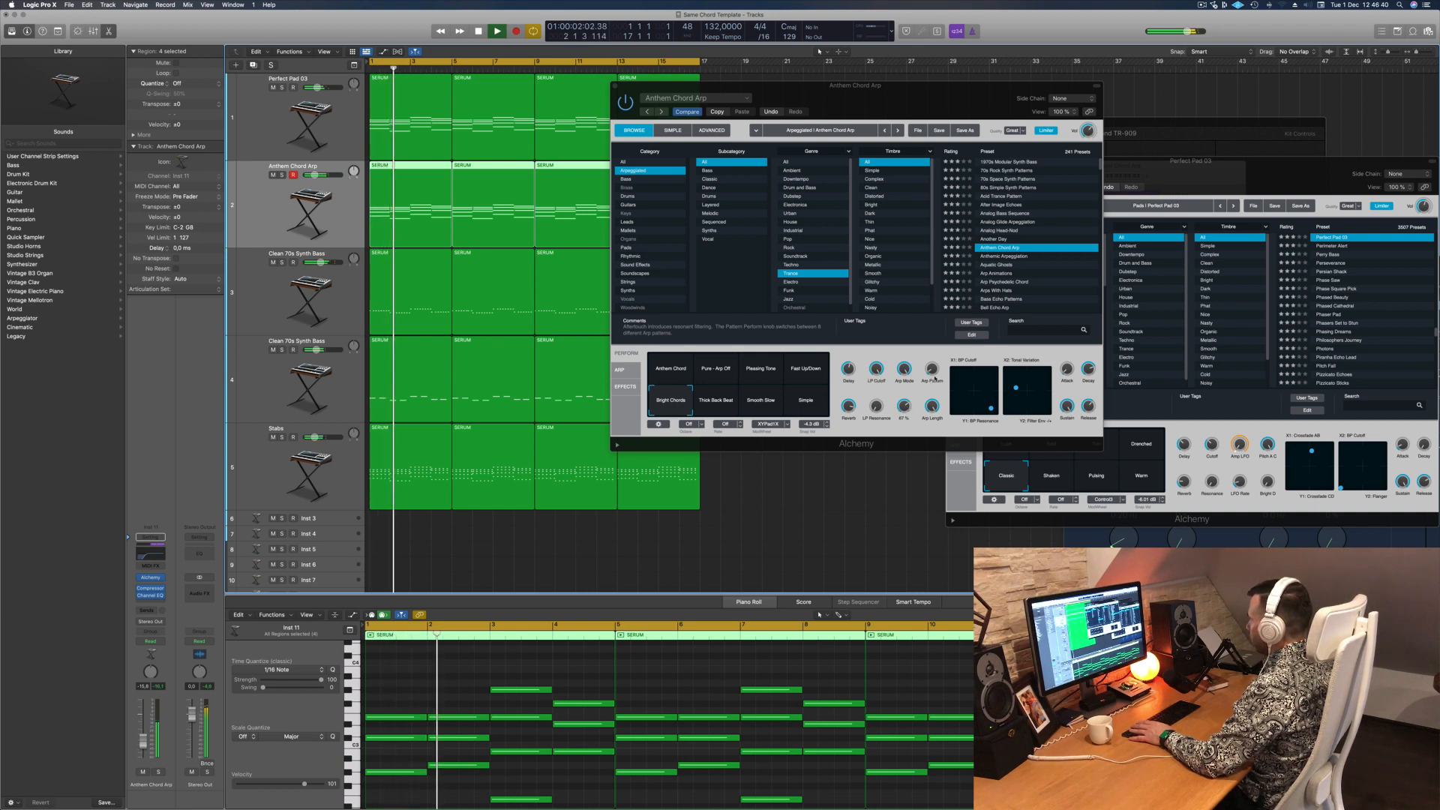
pyautogui.click(932, 371)
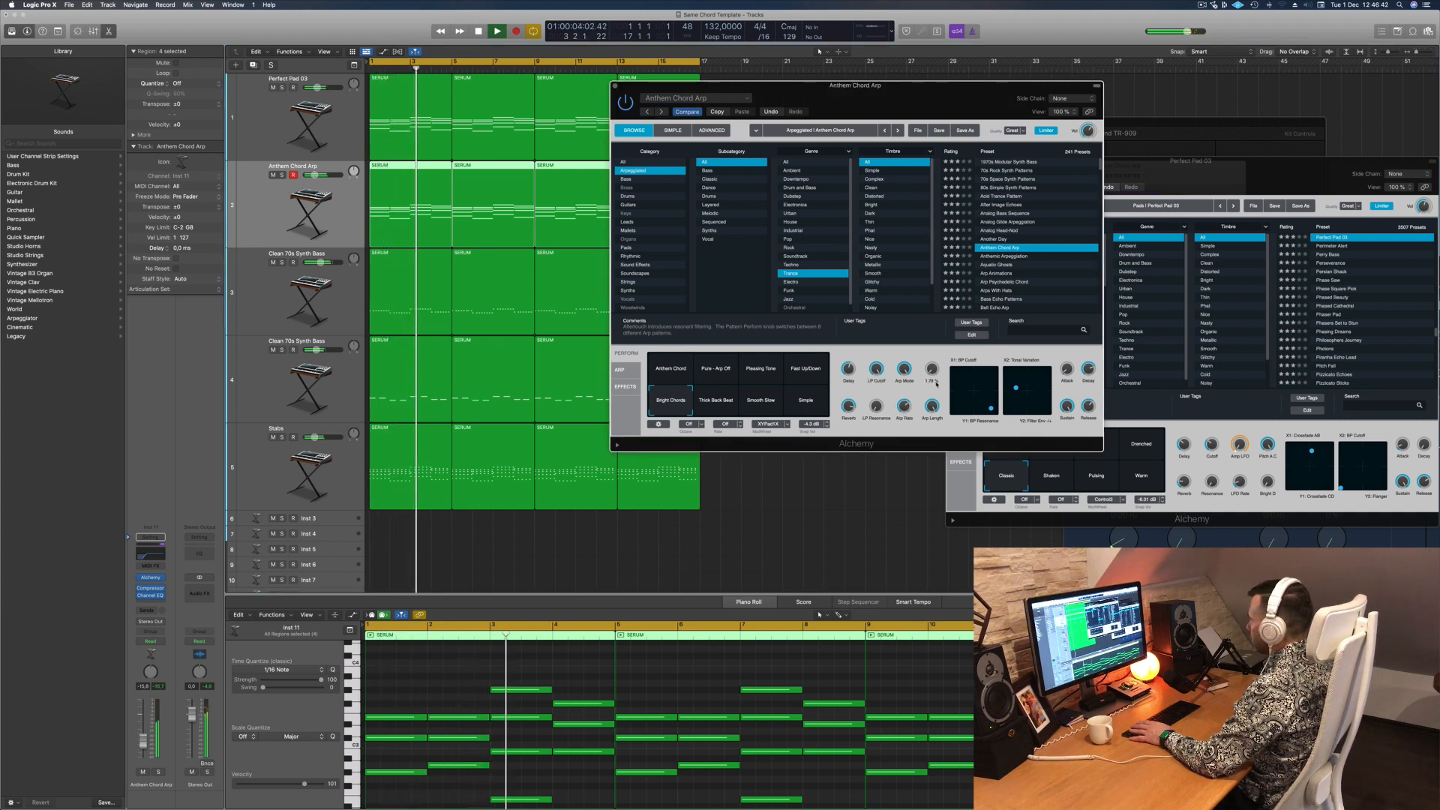
pyautogui.moveTo(898, 98); pyautogui.dragTo(891, 164)
pyautogui.press('Return')
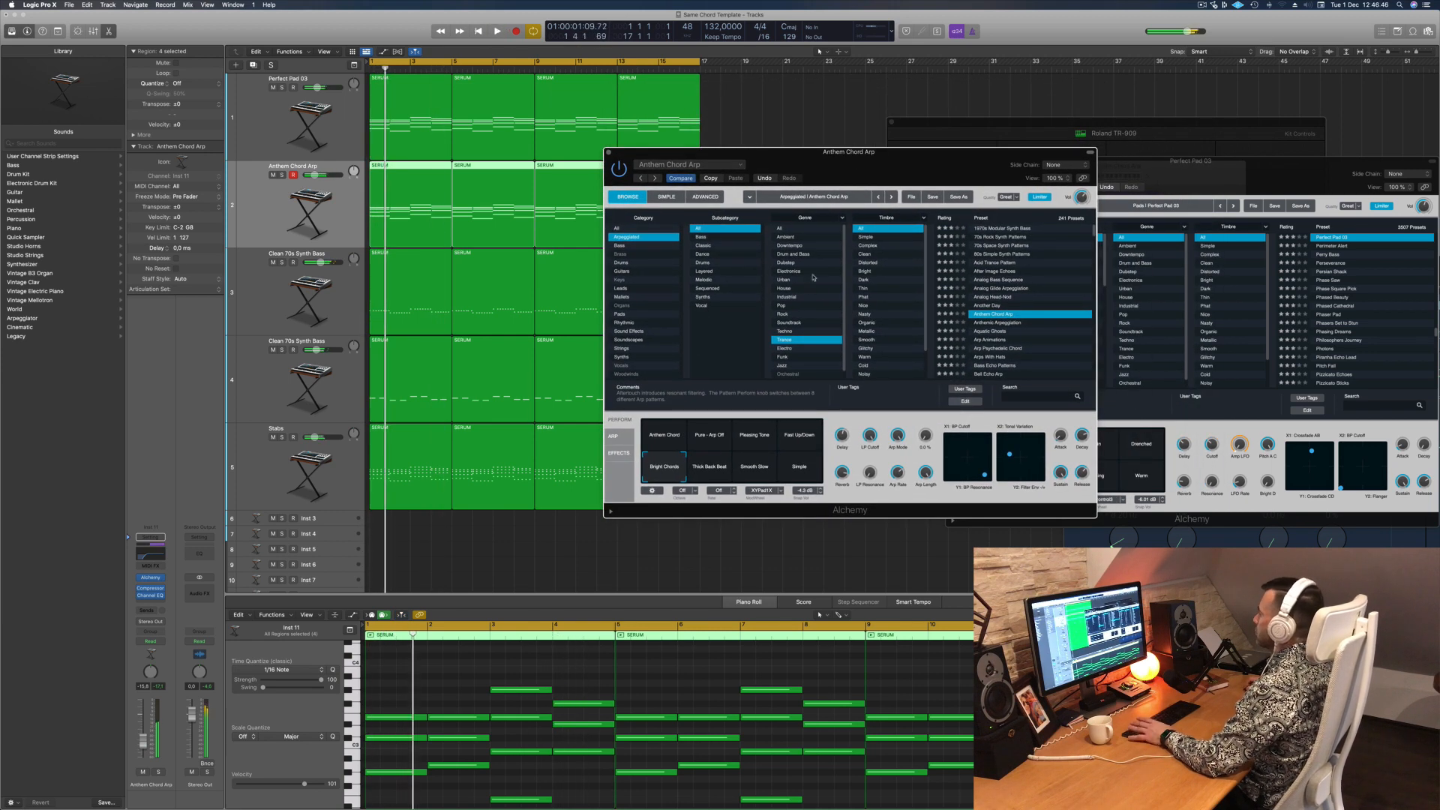
pyautogui.moveTo(926, 439)
pyautogui.mouseDown()
pyautogui.moveTo(929, 399)
pyautogui.moveTo(927, 441)
pyautogui.mouseUp()
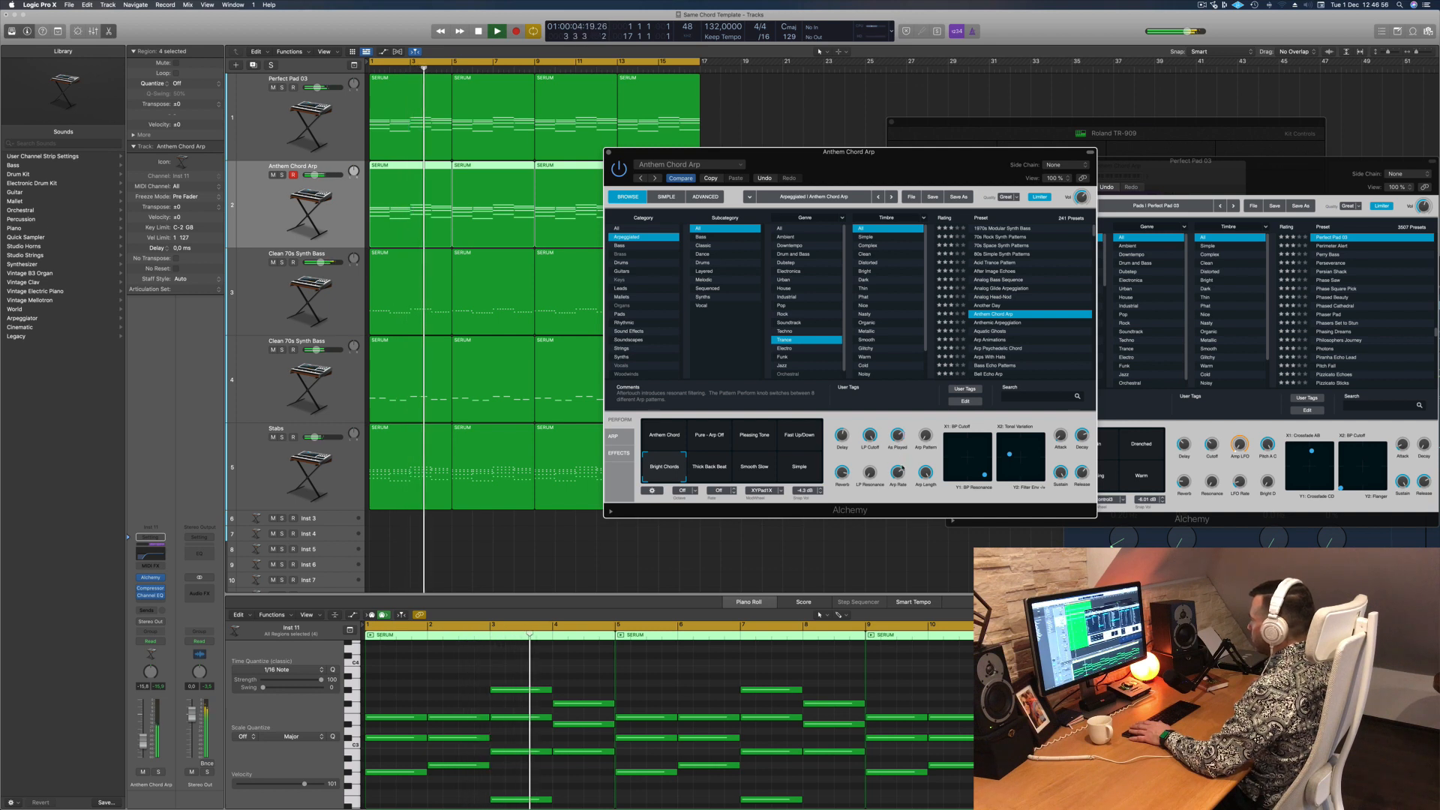
pyautogui.moveTo(871, 438)
pyautogui.mouseDown()
pyautogui.moveTo(871, 461)
pyautogui.moveTo(896, 444)
pyautogui.mouseUp()
pyautogui.moveTo(139, 738); pyautogui.dragTo(140, 735)
pyautogui.press('Return')
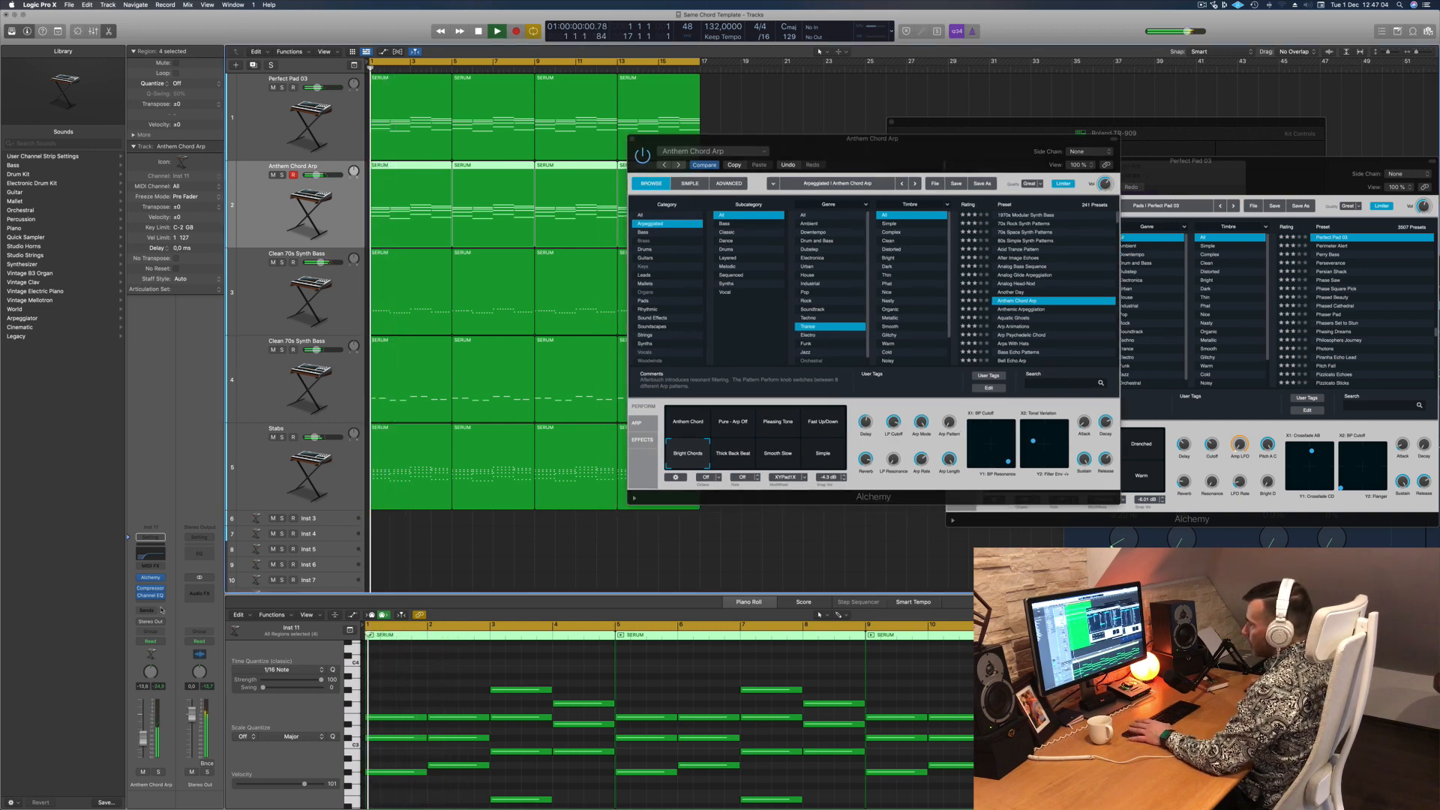
pyautogui.click(160, 609)
pyautogui.moveTo(165, 622)
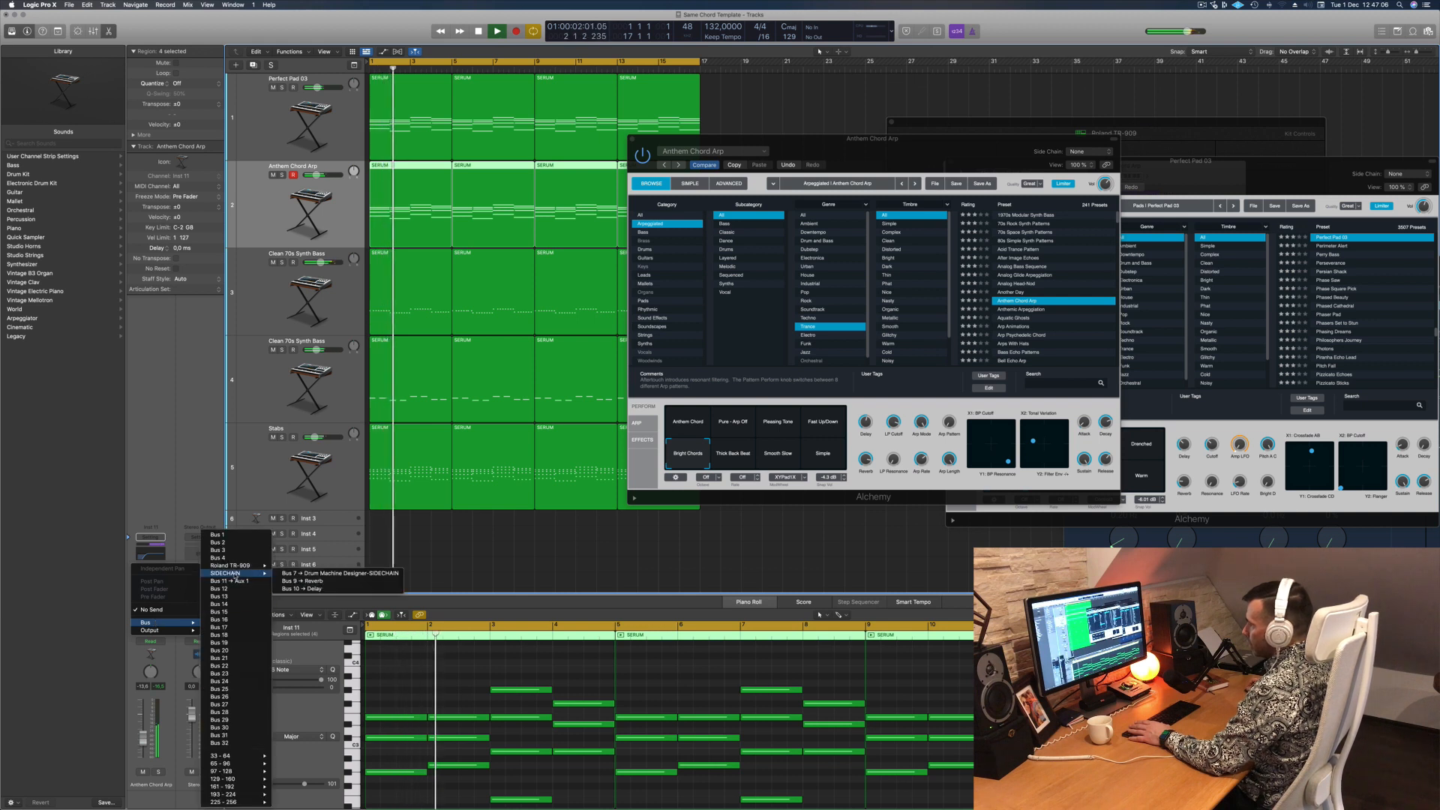
pyautogui.click(228, 581)
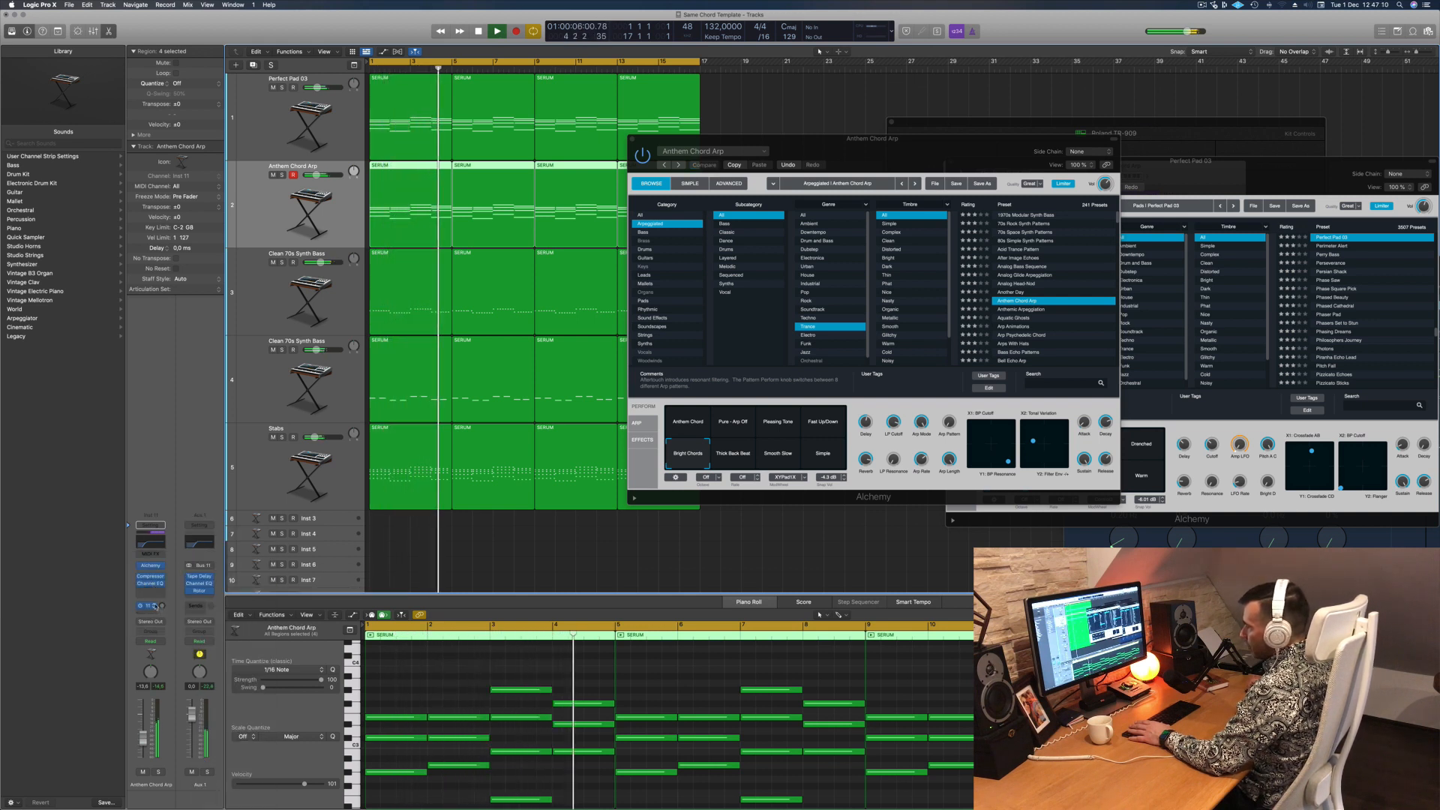
# Step: Switch the arp track's send to Bus 1
pyautogui.click(155, 606)
pyautogui.click(154, 607)
pyautogui.click(154, 606)
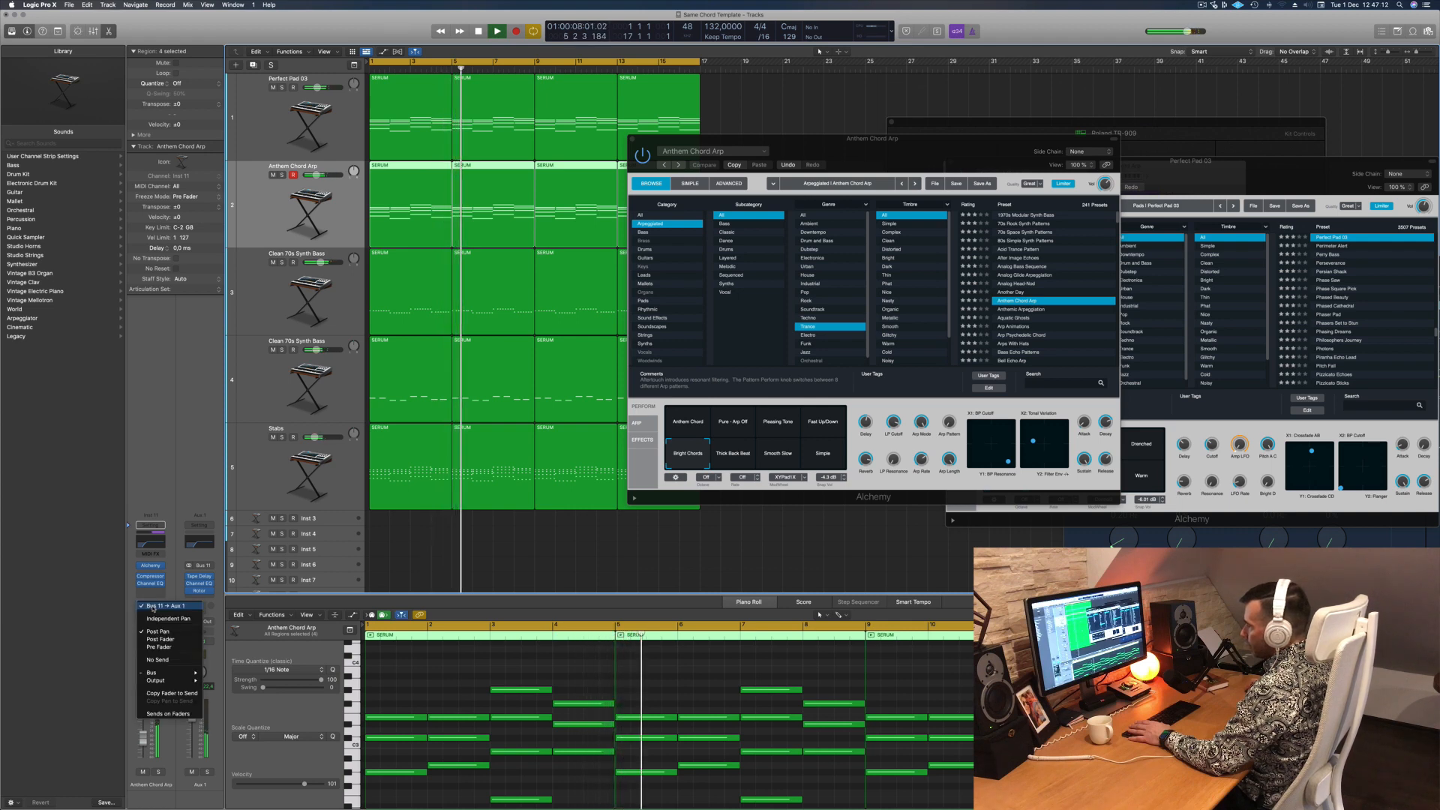
pyautogui.moveTo(154, 673)
pyautogui.click(225, 534)
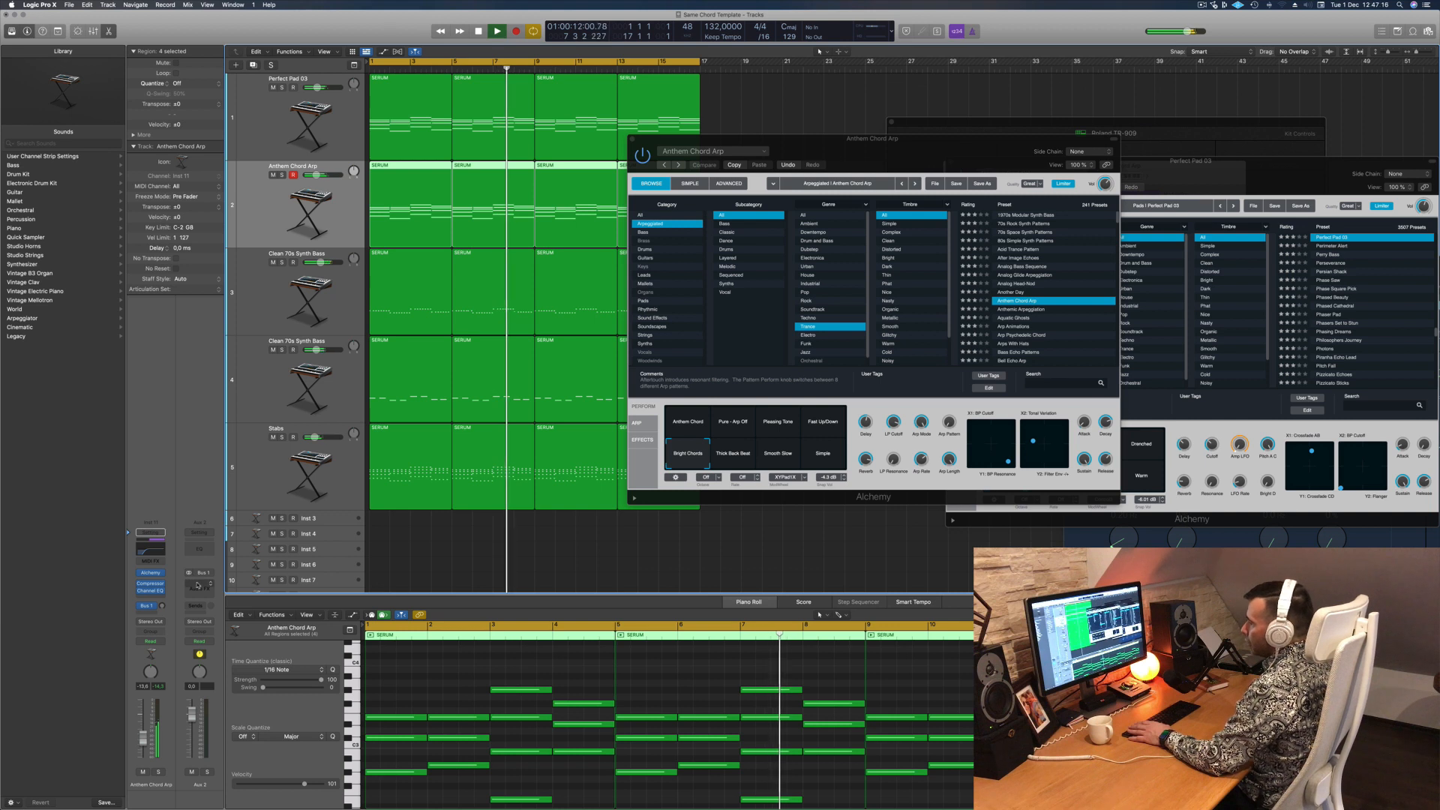
# Step: Insert a SilverVerb reverb on the new Bus 1 aux channel and load its grandiose setting
pyautogui.click(196, 585)
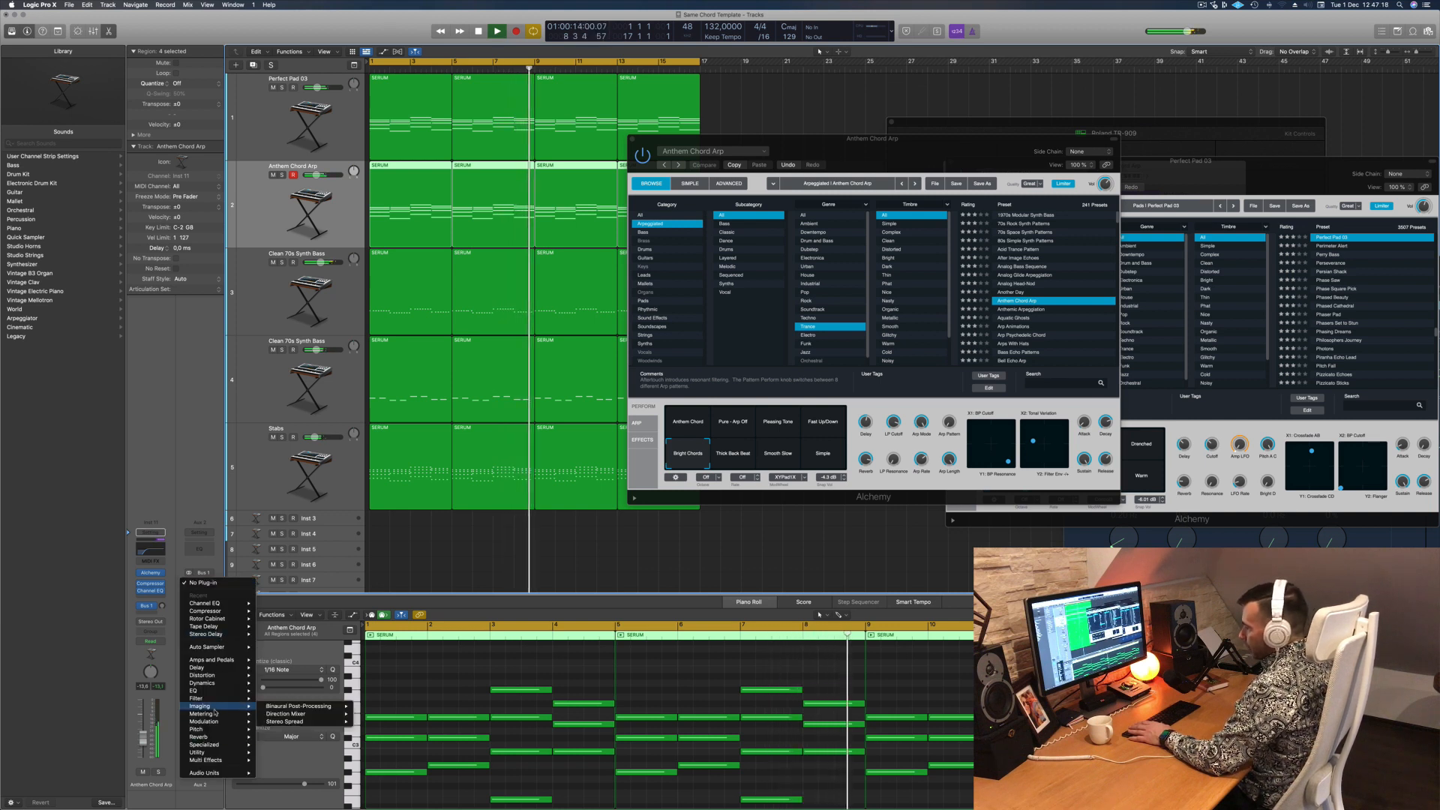
pyautogui.moveTo(217, 737)
pyautogui.moveTo(289, 745)
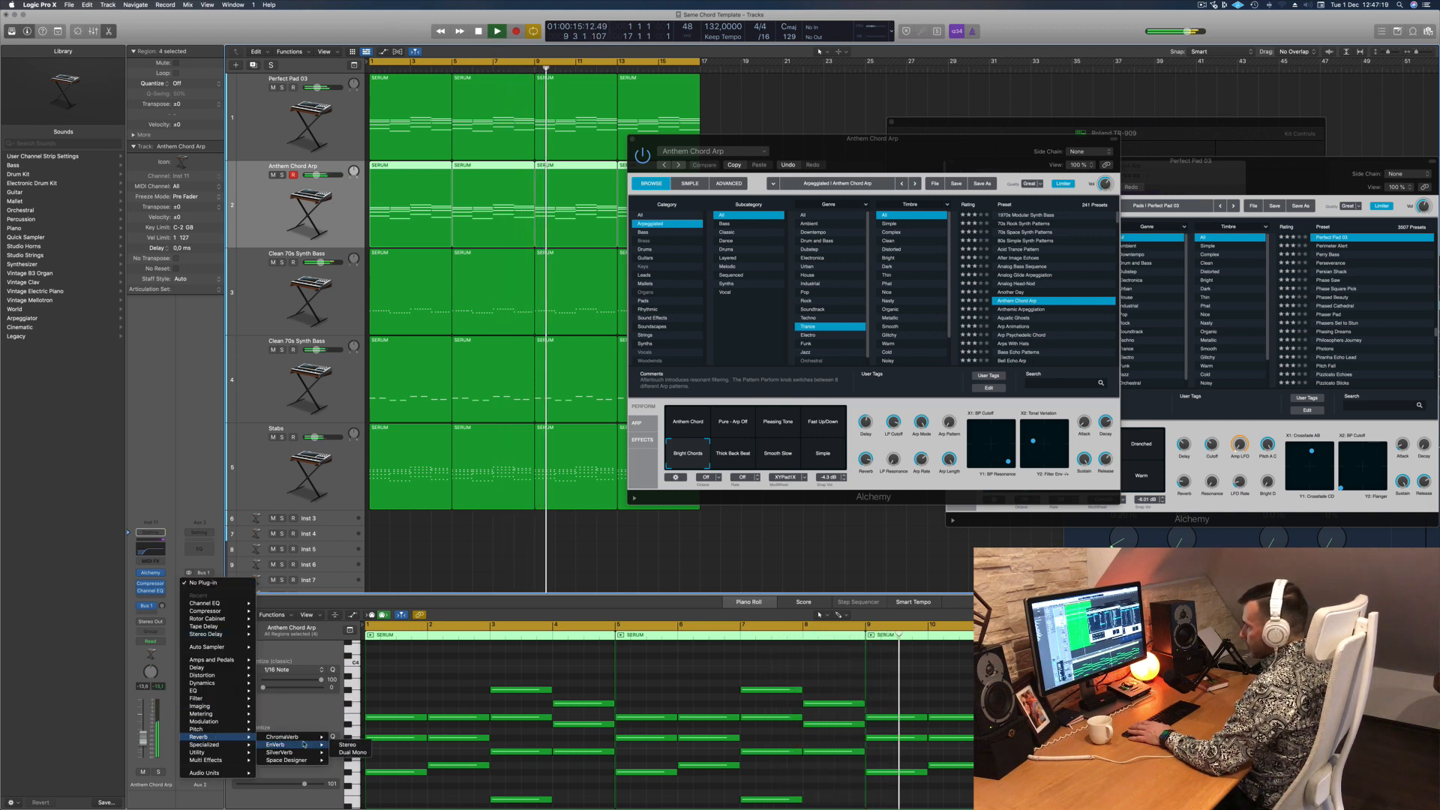
pyautogui.click(347, 752)
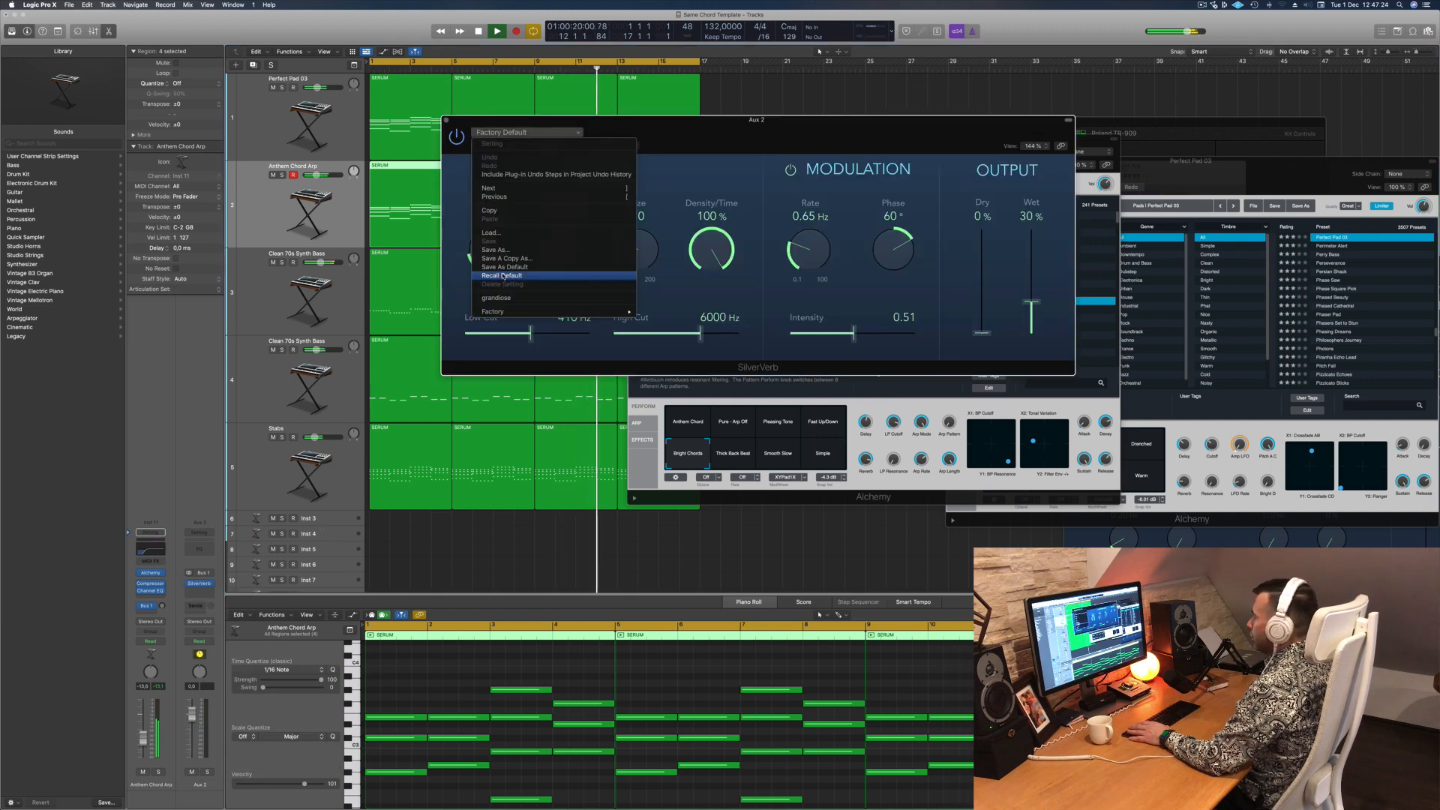
pyautogui.click(497, 299)
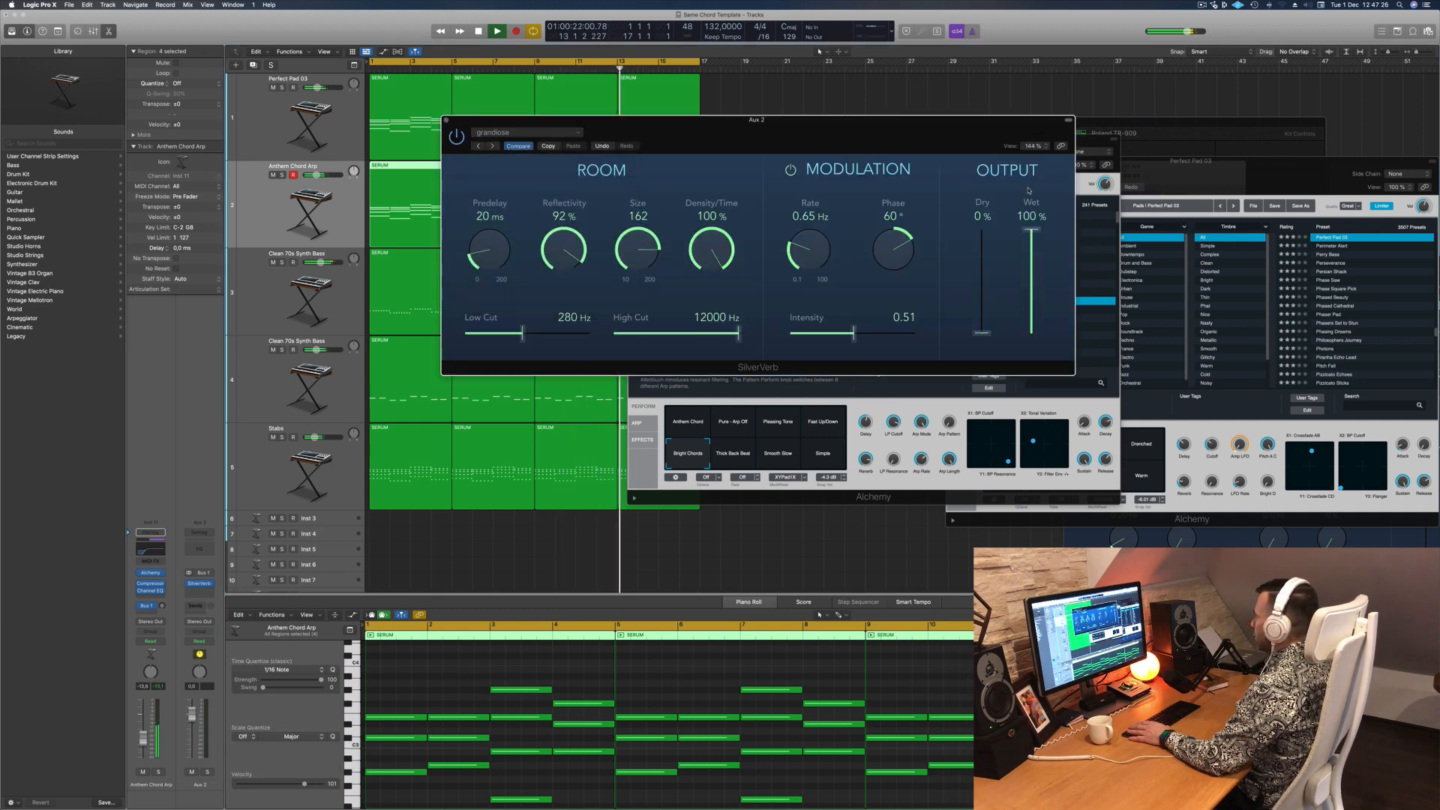
pyautogui.click(447, 121)
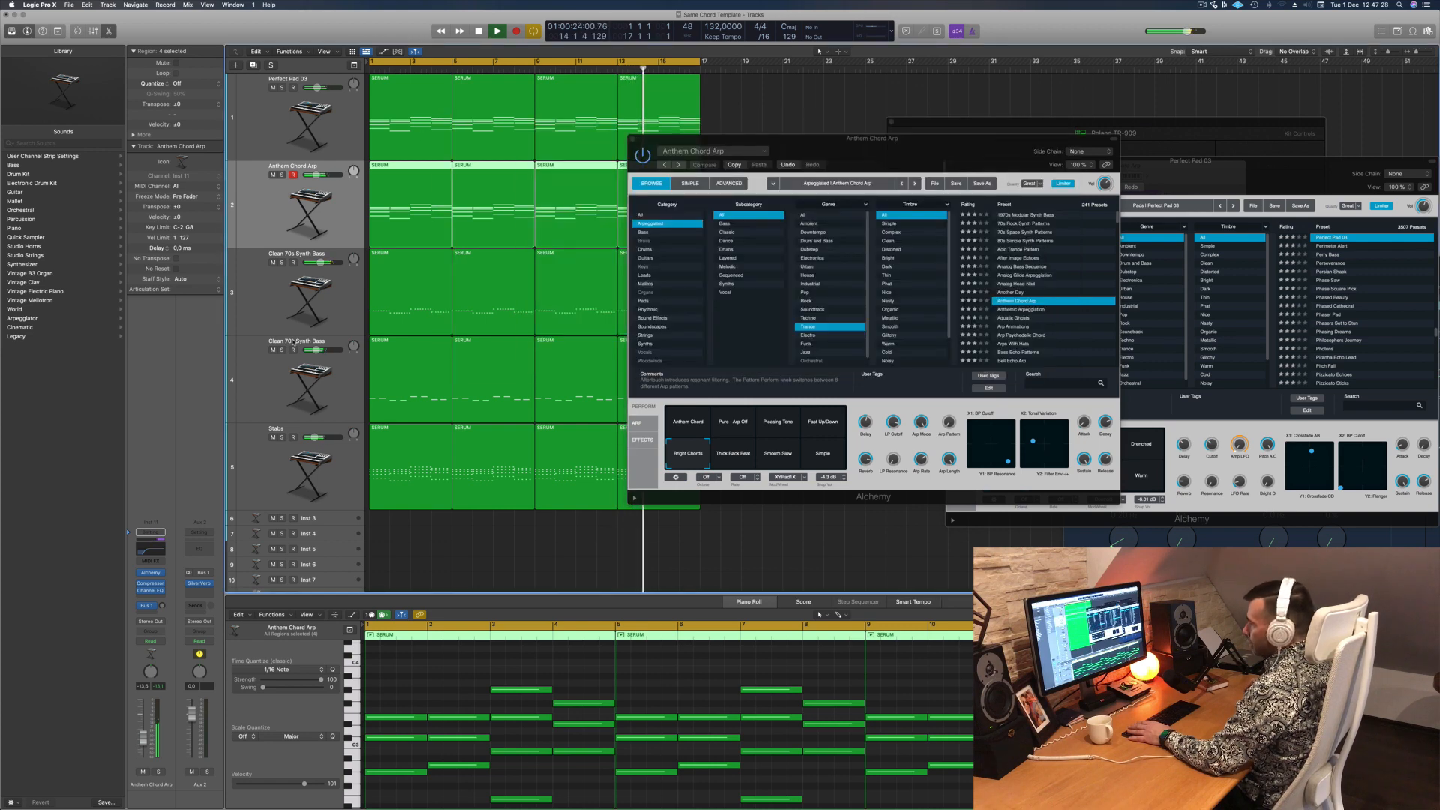
# Step: Copy the Compressor from the arp track onto the reverb aux, and raise the arp track's Bus 1 send level during playback
pyautogui.click(522, 535)
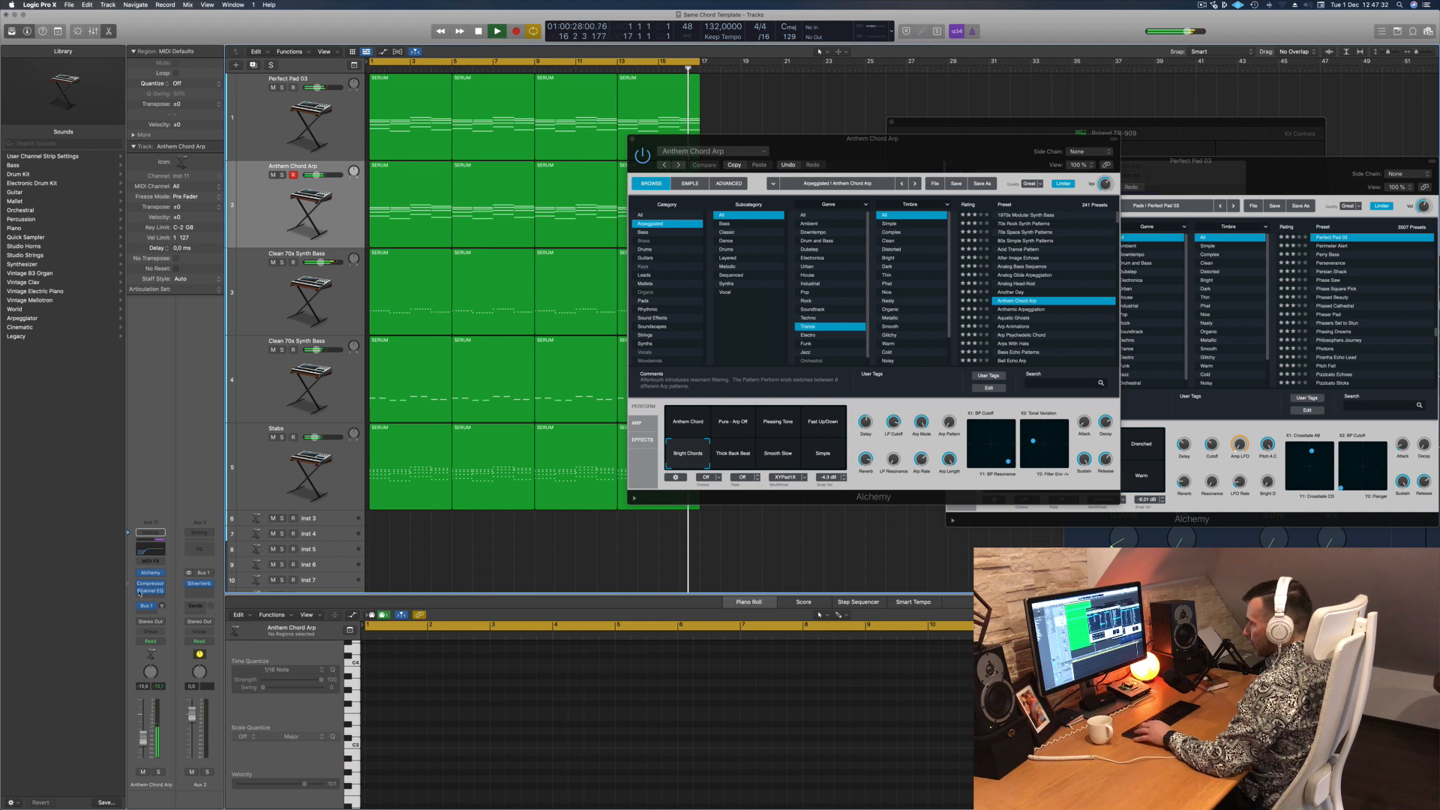
pyautogui.moveTo(154, 586); pyautogui.dragTo(199, 591)
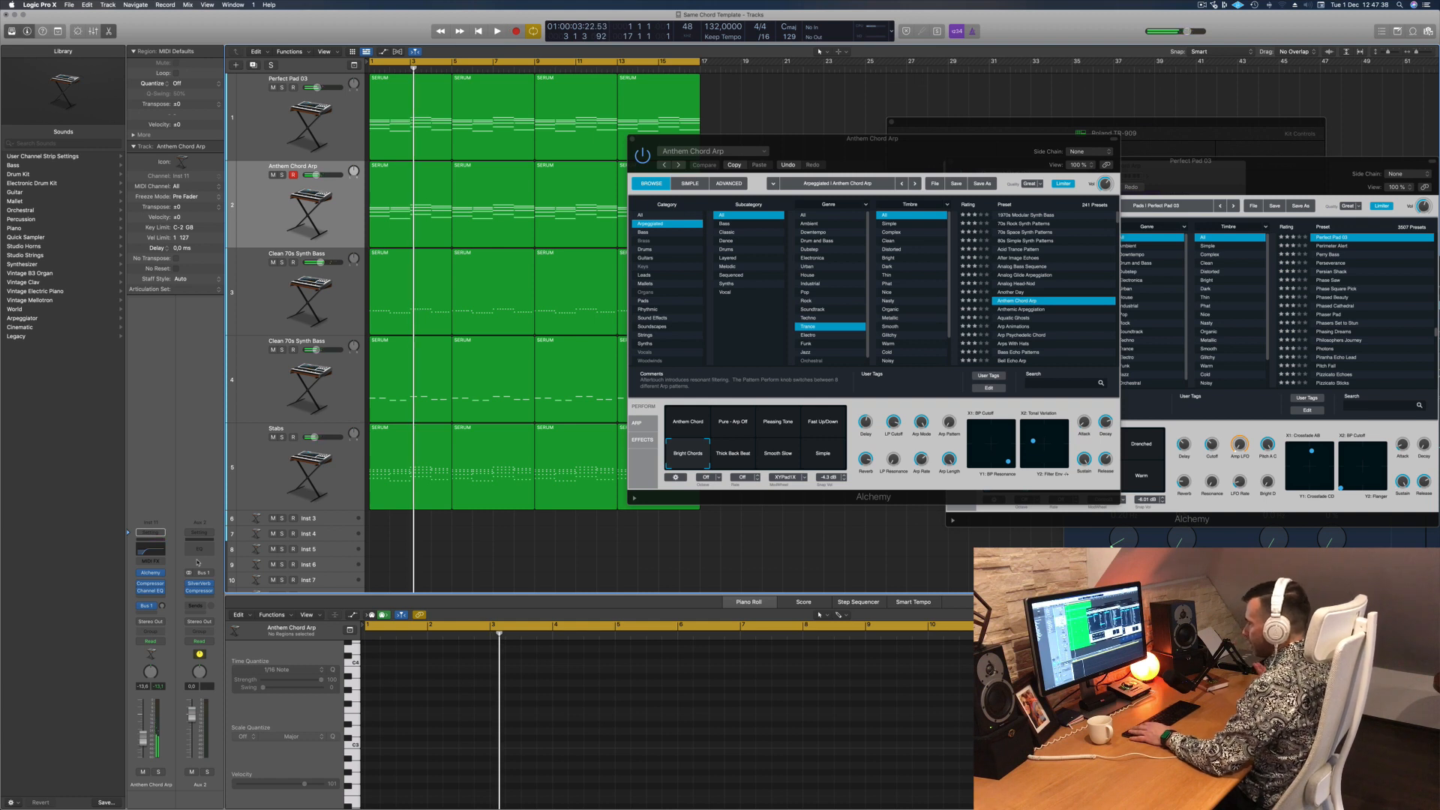
pyautogui.press('space')
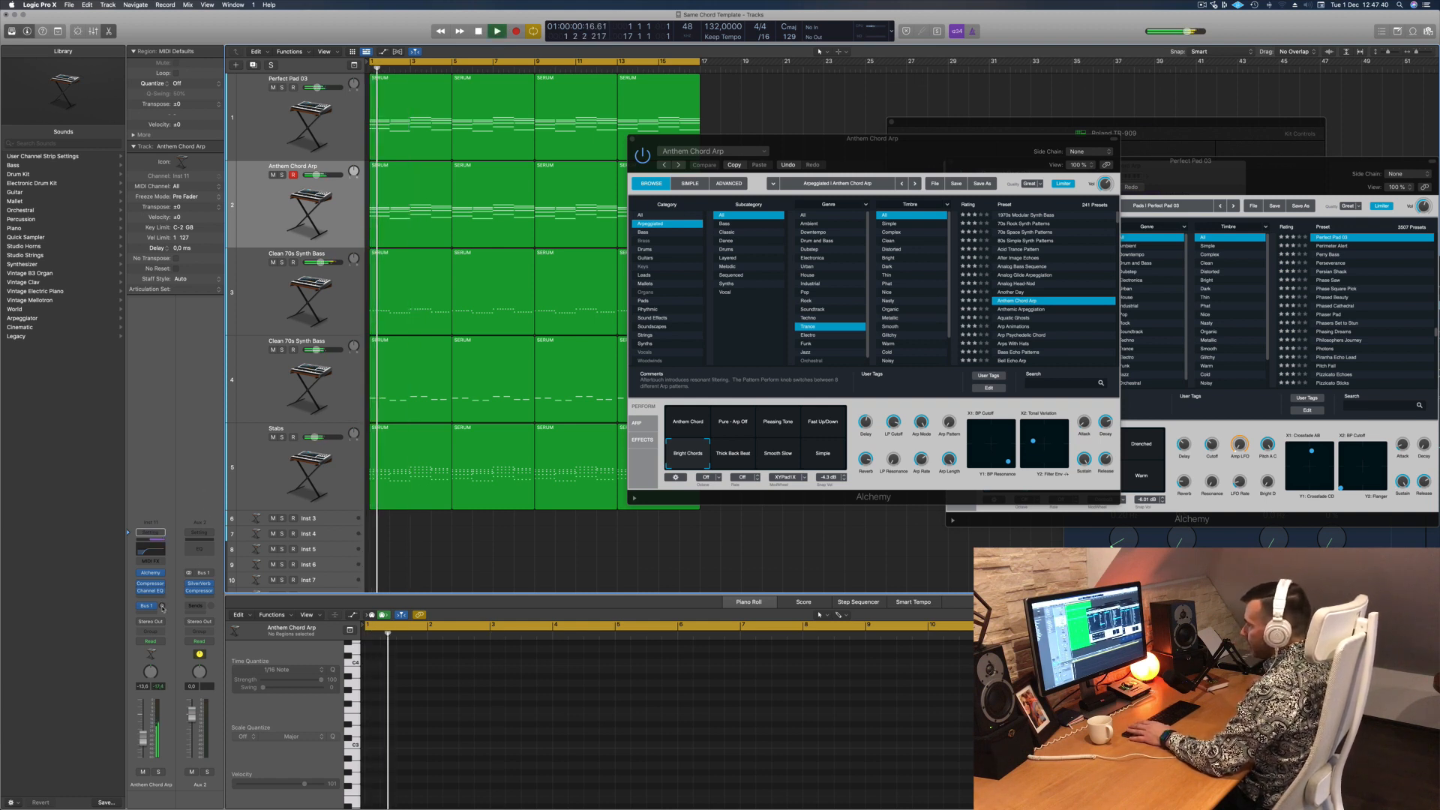
pyautogui.moveTo(156, 613); pyautogui.dragTo(161, 606)
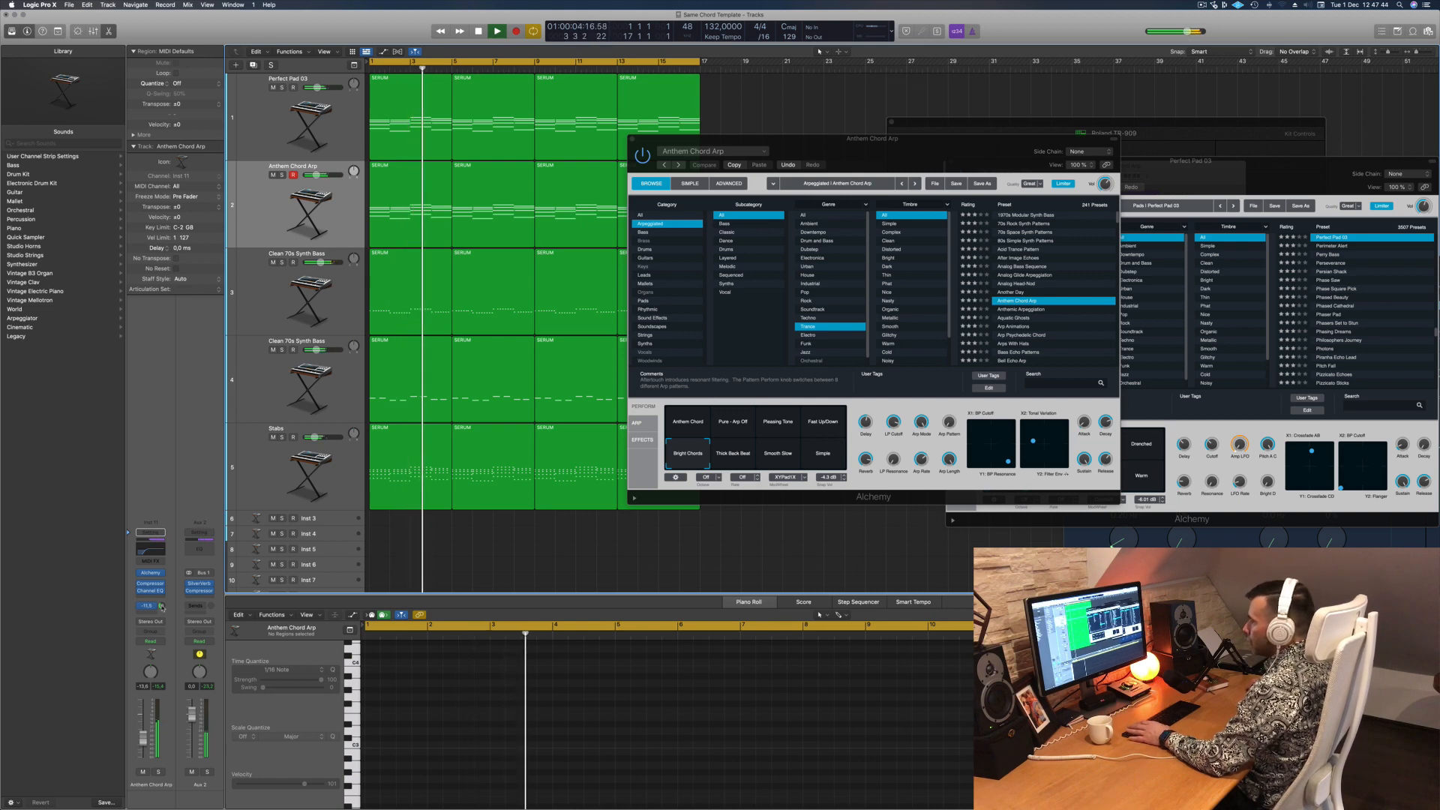
# Step: Open the Compressor on the reverb aux and watch its metering during playback
pyautogui.click(199, 590)
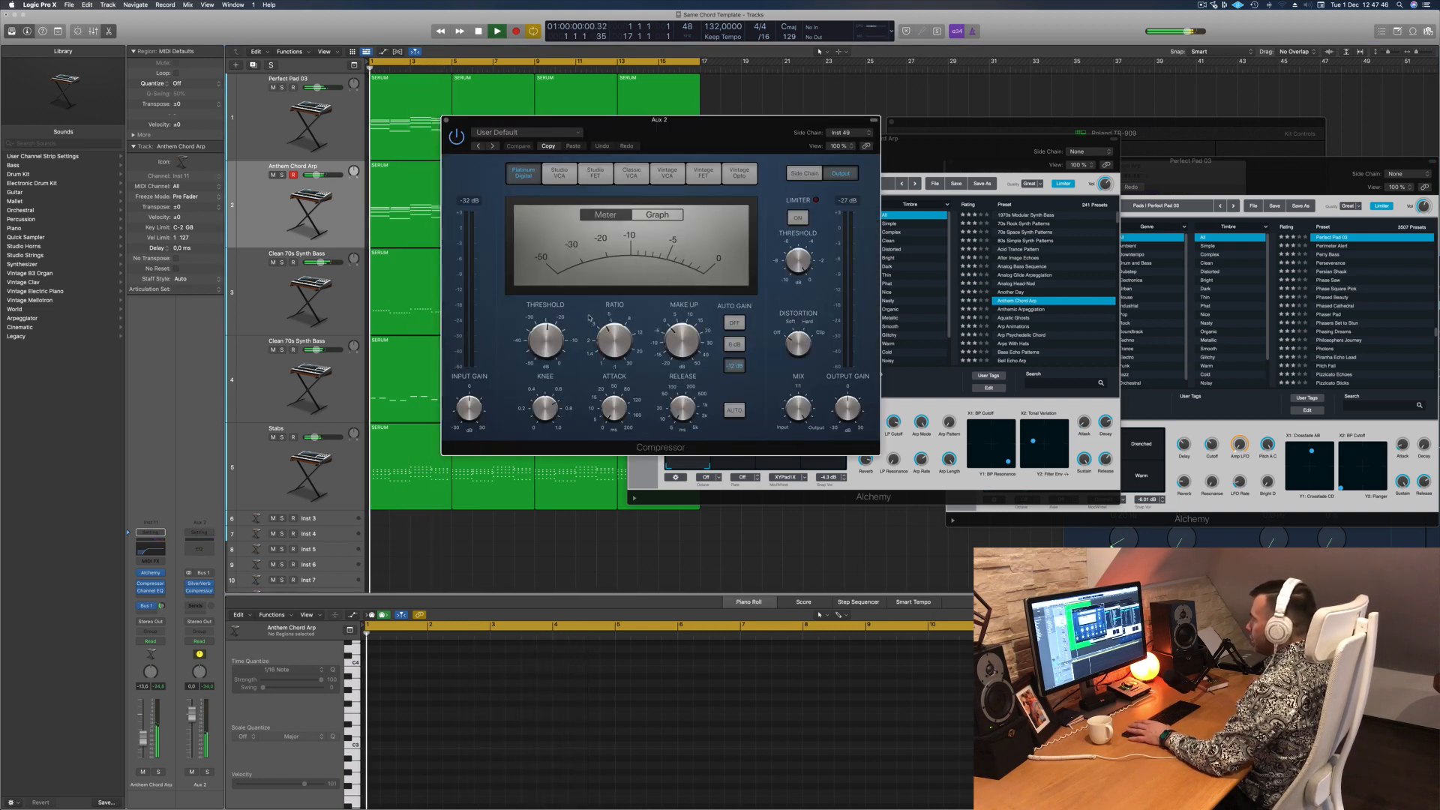
pyautogui.moveTo(751, 154); pyautogui.dragTo(809, 183)
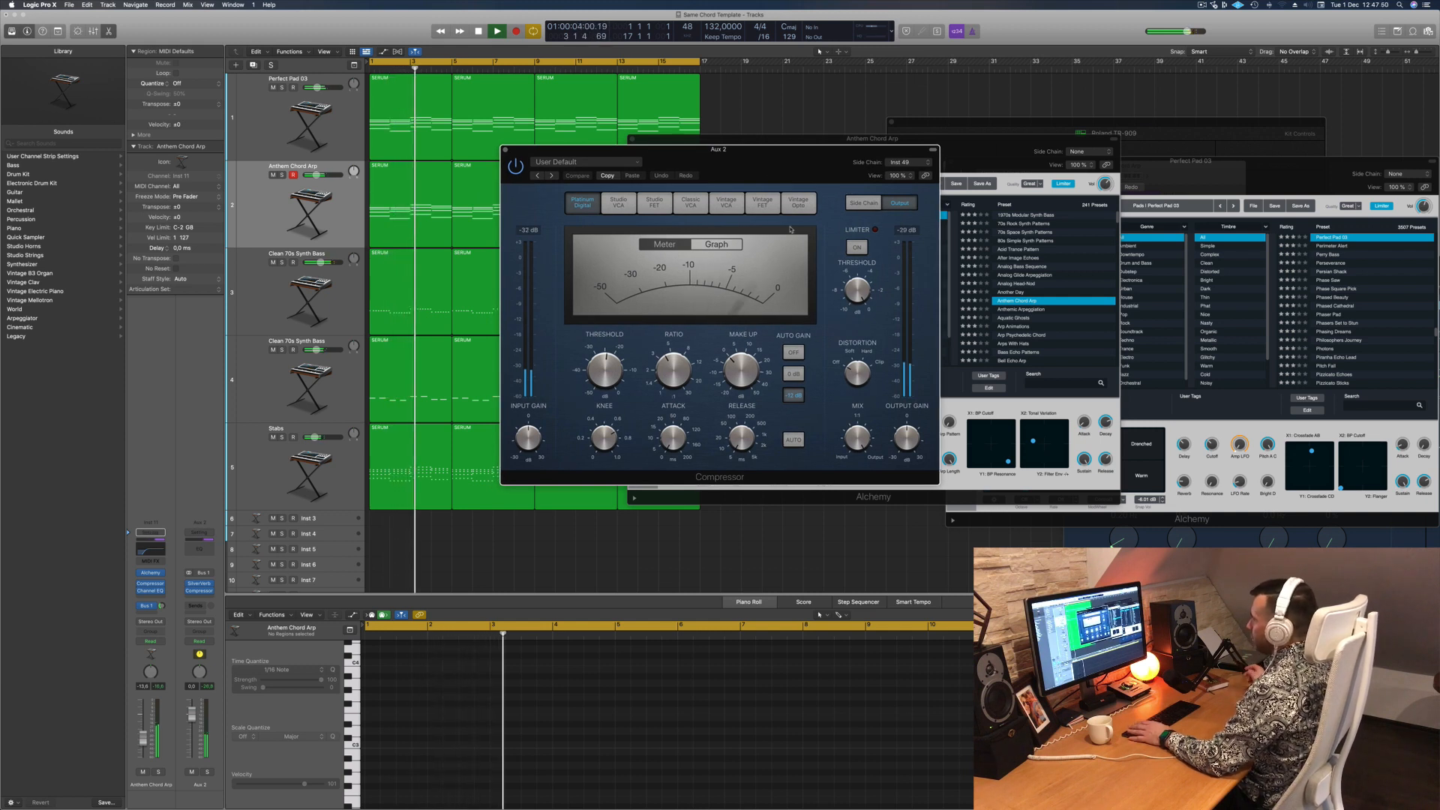
pyautogui.moveTo(783, 158); pyautogui.dragTo(772, 173)
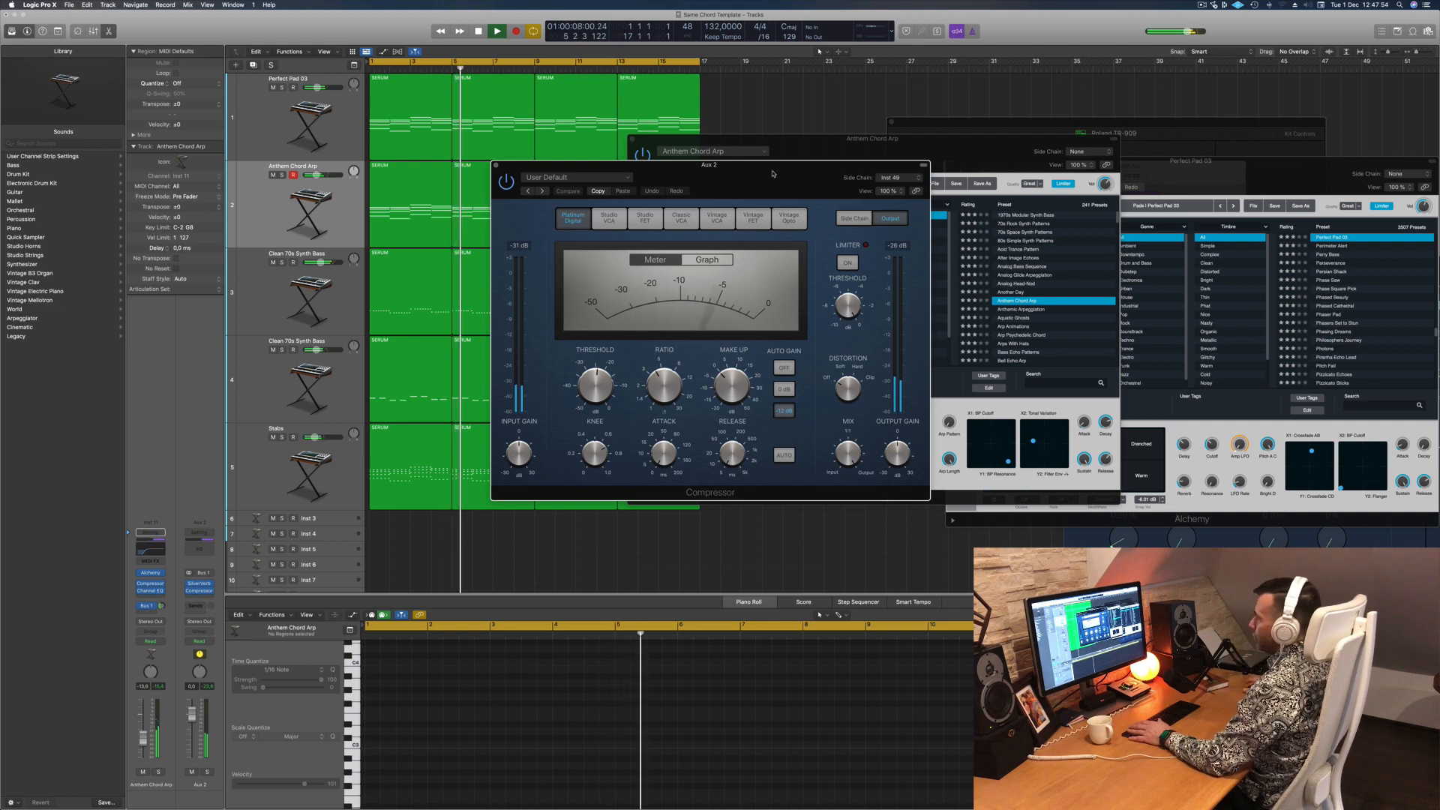
# Step: Add a Channel EQ to the reverb aux and set its low cut to about 216 Hz
pyautogui.press('Return')
pyautogui.click(199, 549)
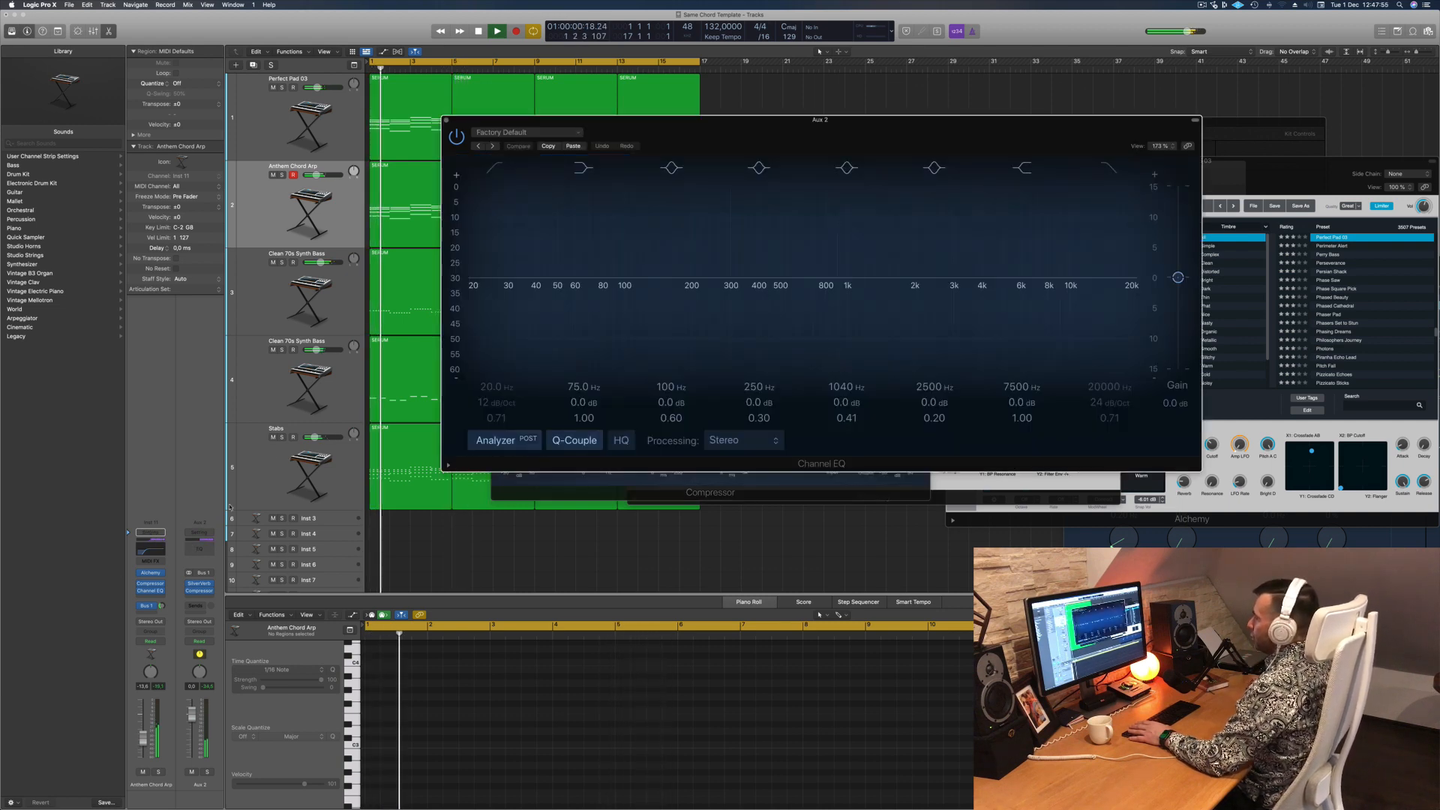
pyautogui.click(497, 163)
pyautogui.moveTo(510, 225); pyautogui.dragTo(718, 227)
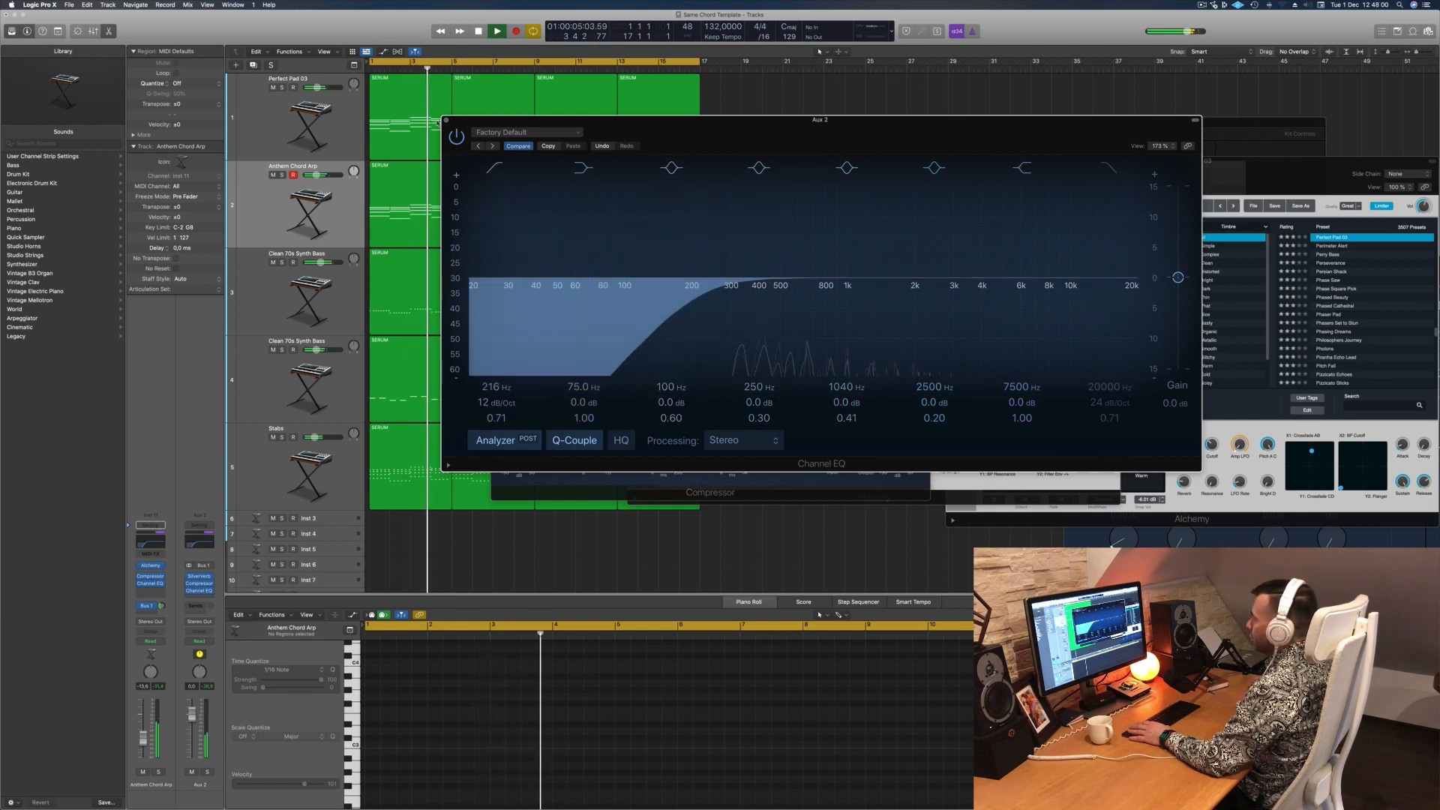
pyautogui.press('super+w')
# Step: Close the aux Compressor window and reposition the Anthem Chord Arp instrument beside the regions
pyautogui.moveTo(789, 183); pyautogui.dragTo(695, 288)
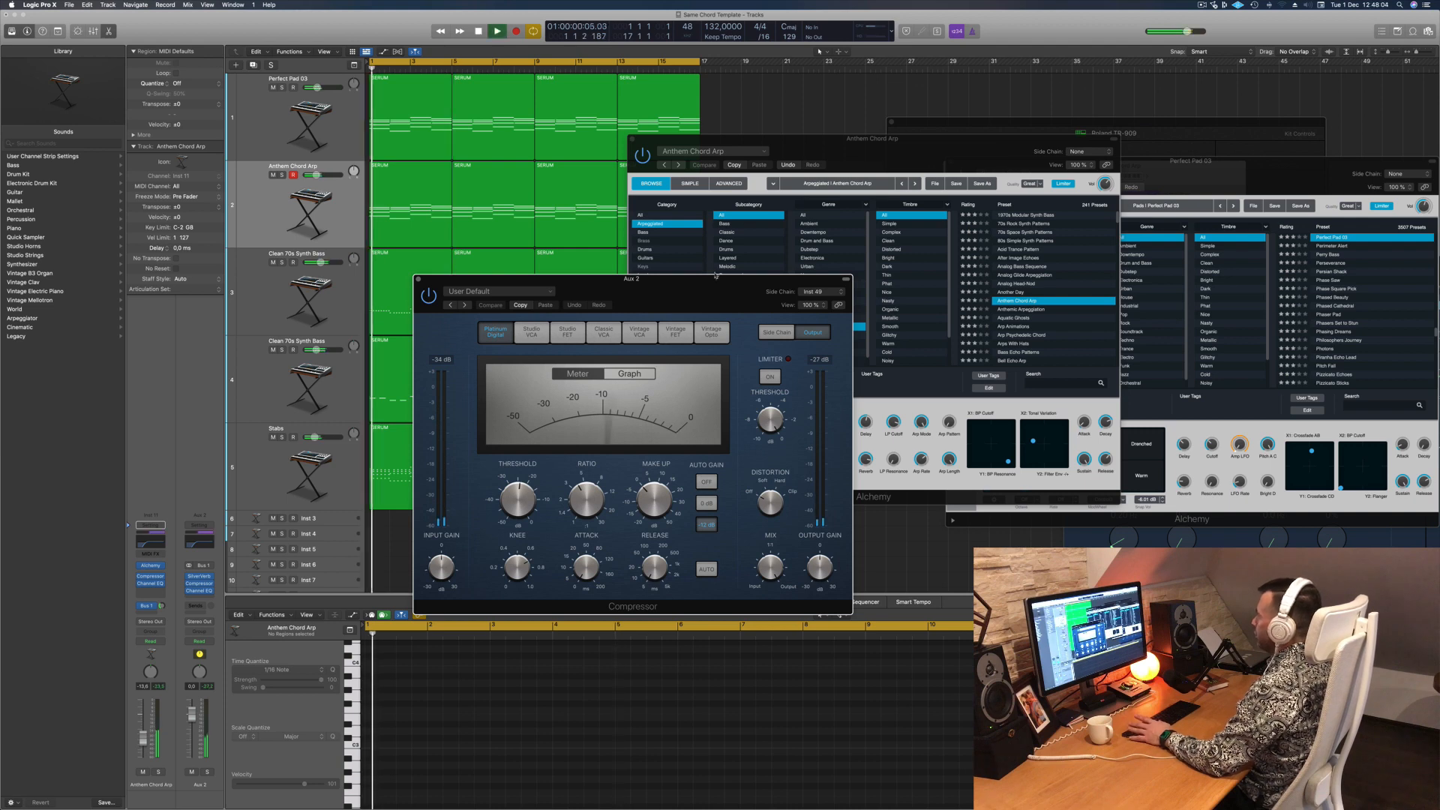
pyautogui.moveTo(895, 152); pyautogui.dragTo(1021, 149)
pyautogui.moveTo(409, 280); pyautogui.dragTo(784, 288)
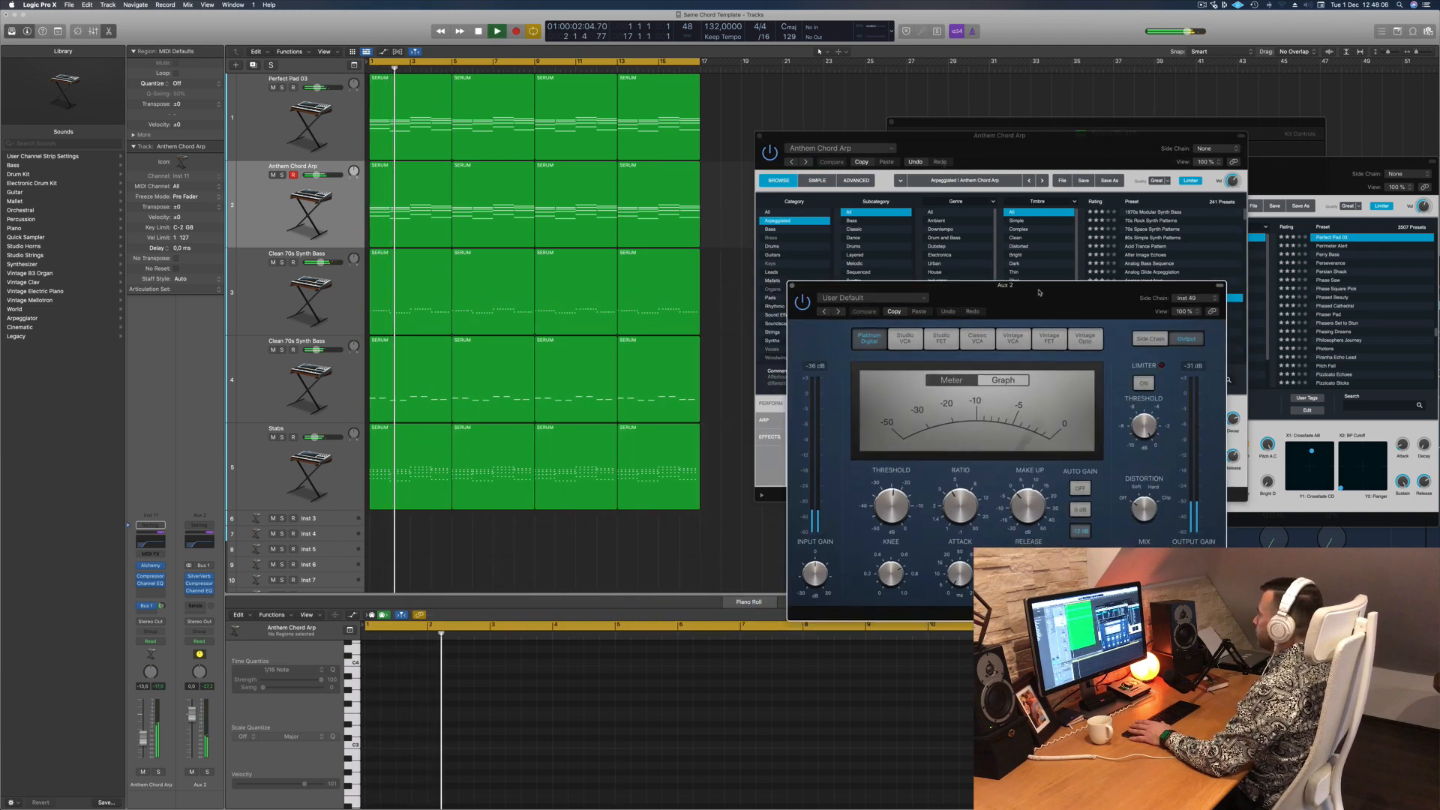
pyautogui.click(792, 286)
# Step: Set the arp instrument's LP Cutoff to 100% and fine-tune the arp track's volume while replaying from the start
pyautogui.moveTo(933, 147); pyautogui.dragTo(884, 153)
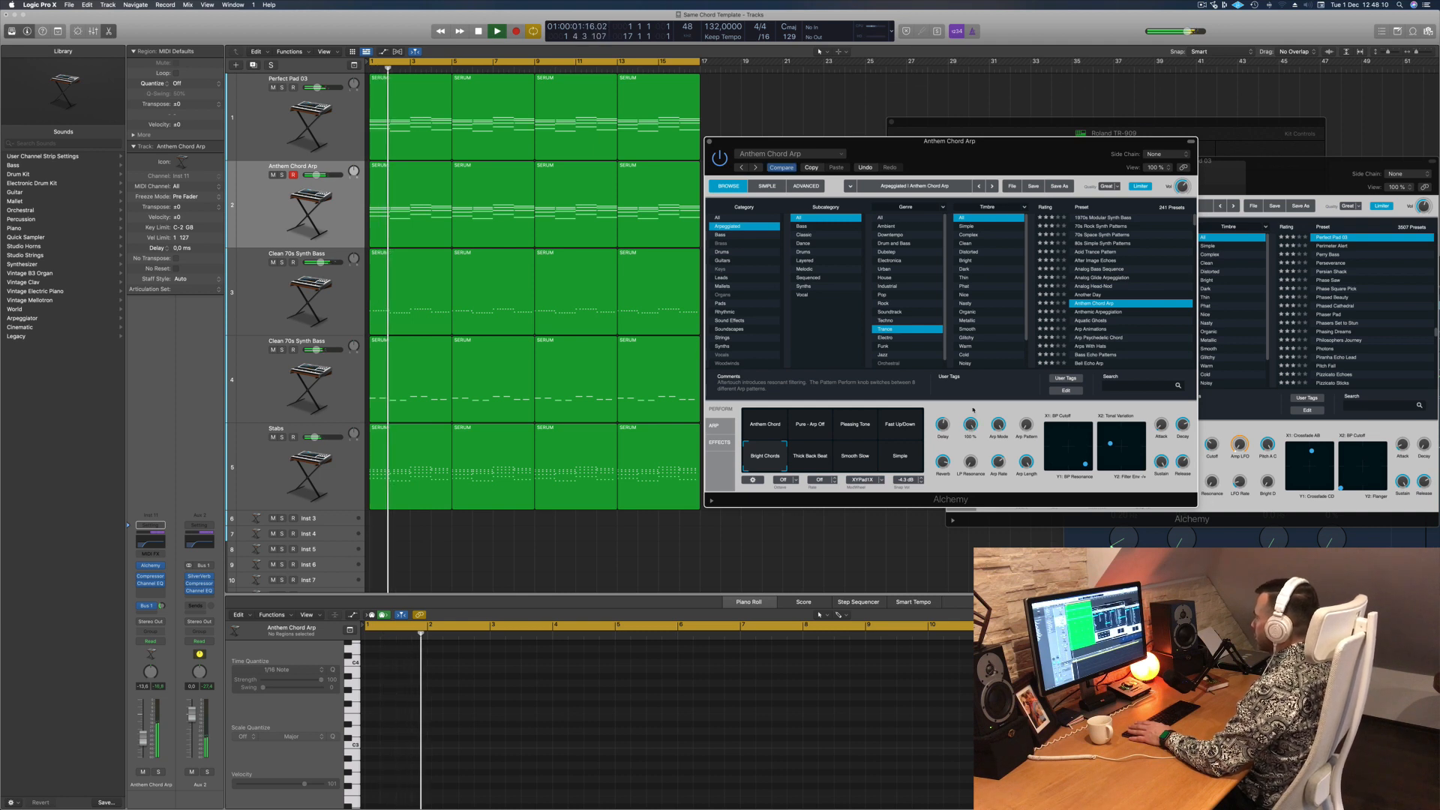
pyautogui.click(833, 549)
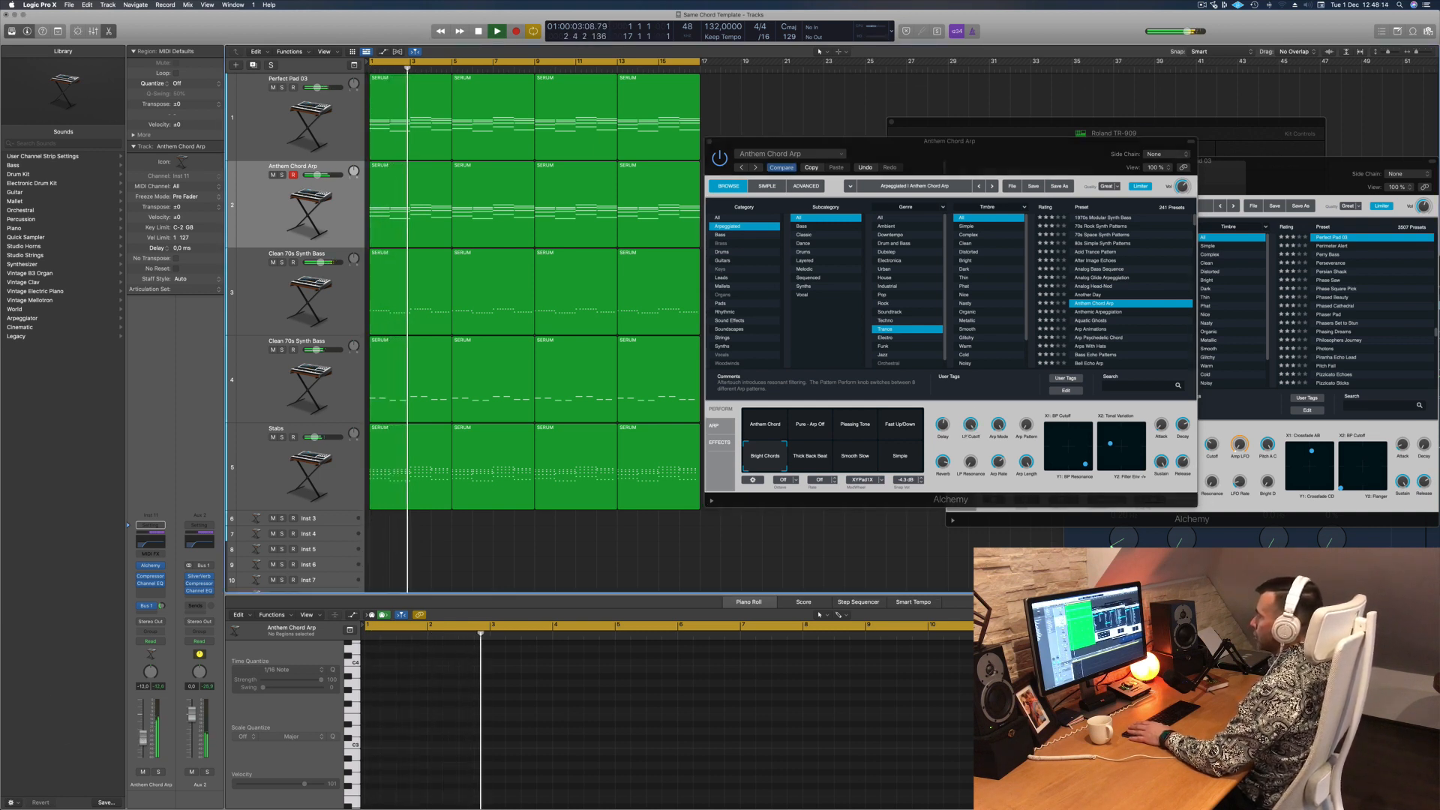
pyautogui.moveTo(956, 160); pyautogui.dragTo(905, 190)
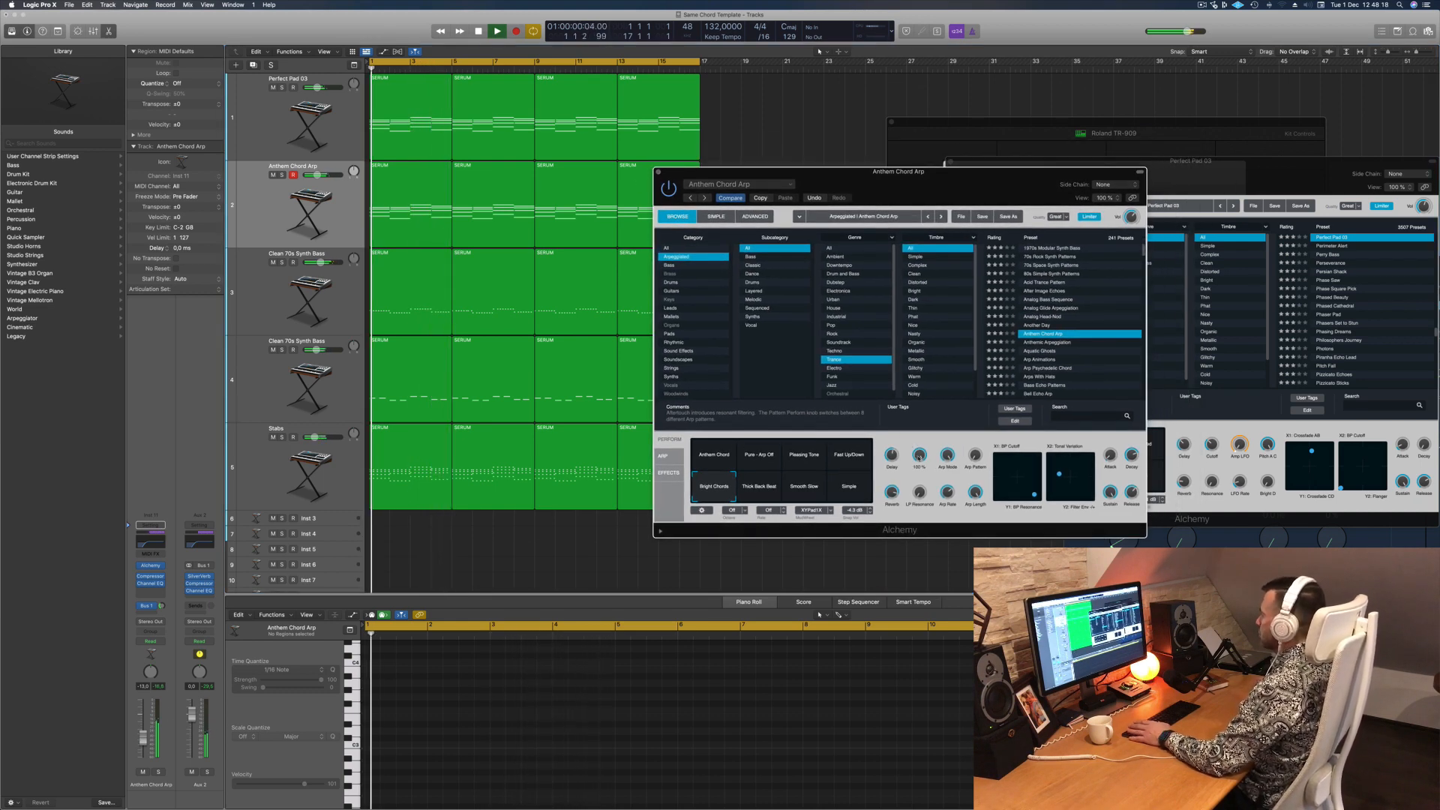
pyautogui.moveTo(920, 455); pyautogui.dragTo(920, 438)
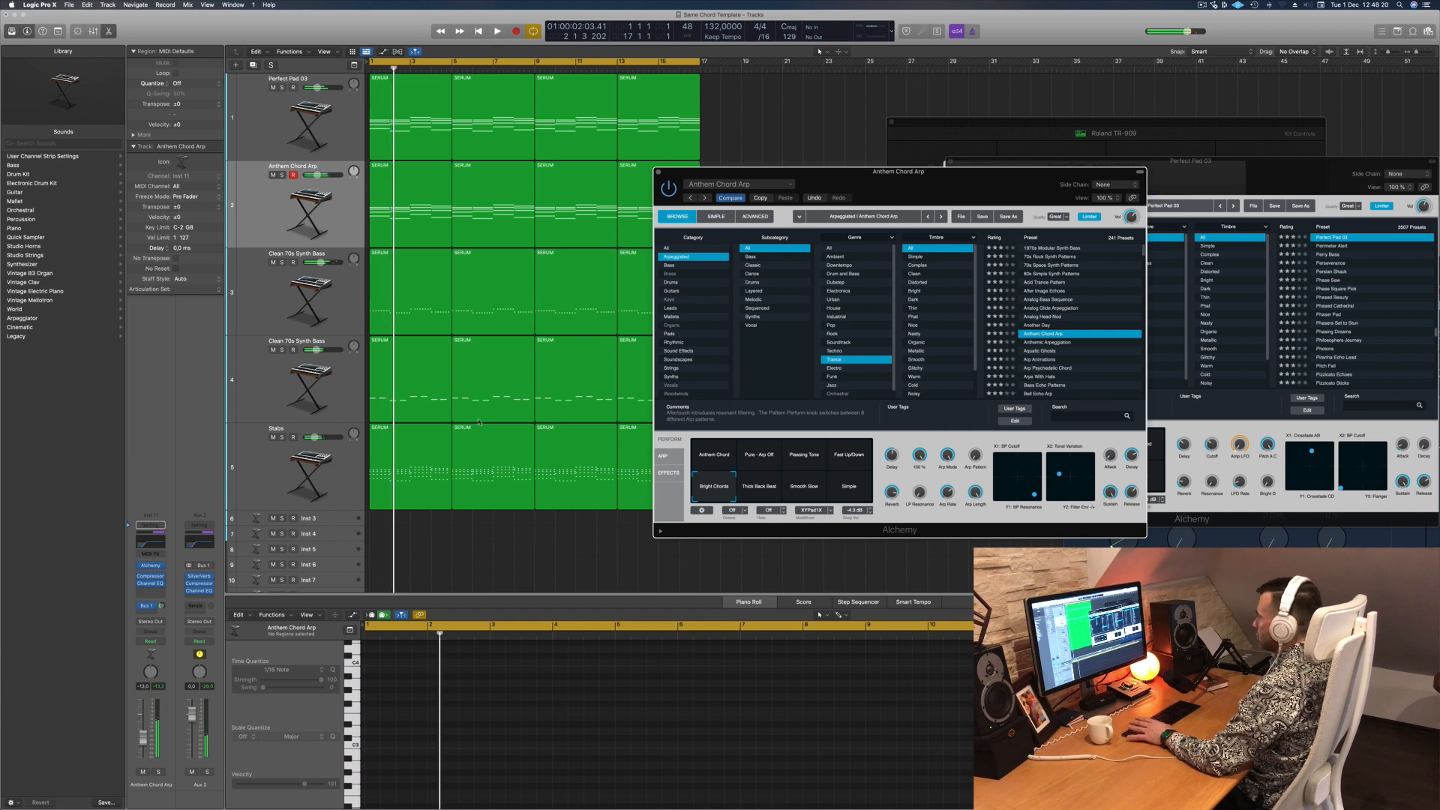
pyautogui.press('Return')
pyautogui.click(142, 737)
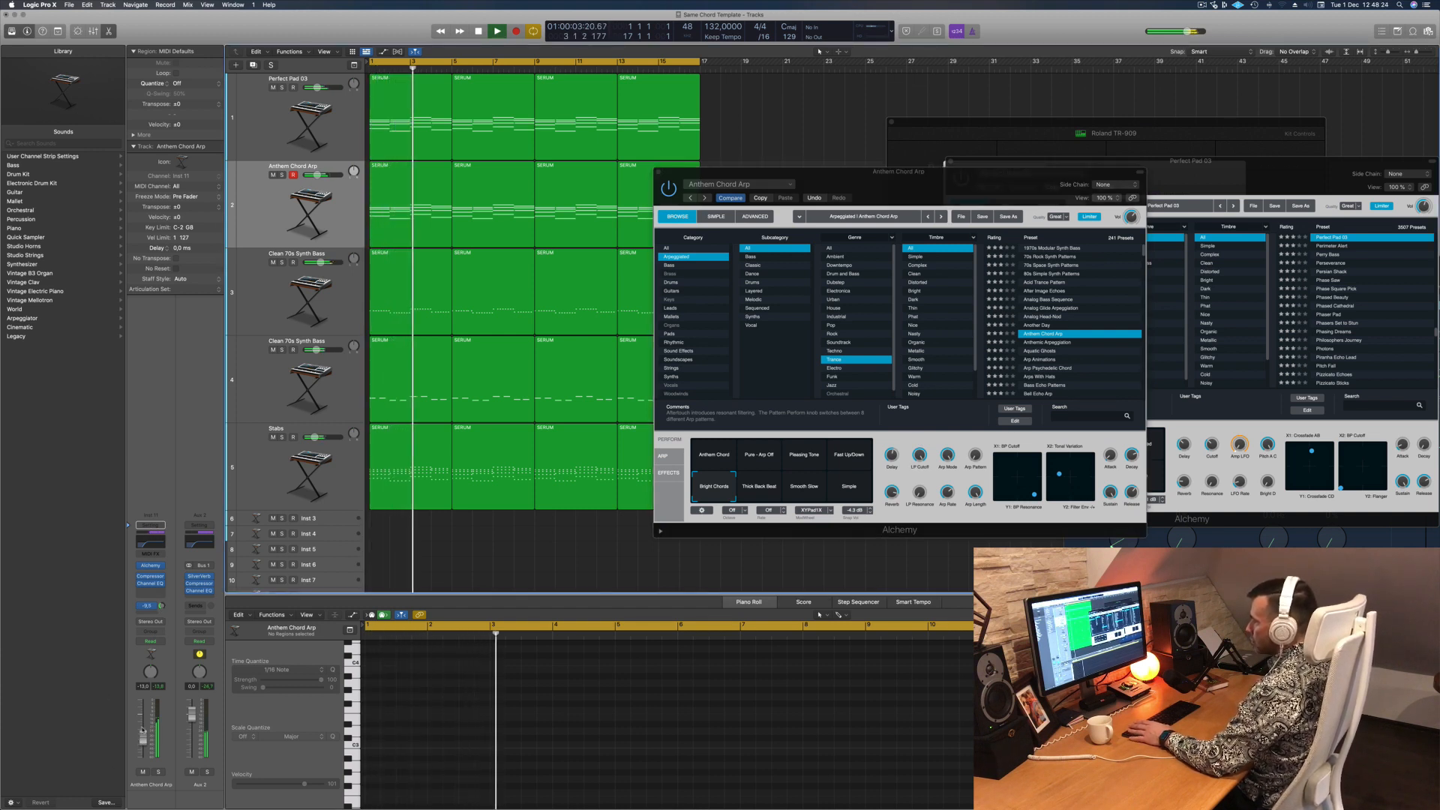
pyautogui.moveTo(888, 177); pyautogui.dragTo(1004, 148)
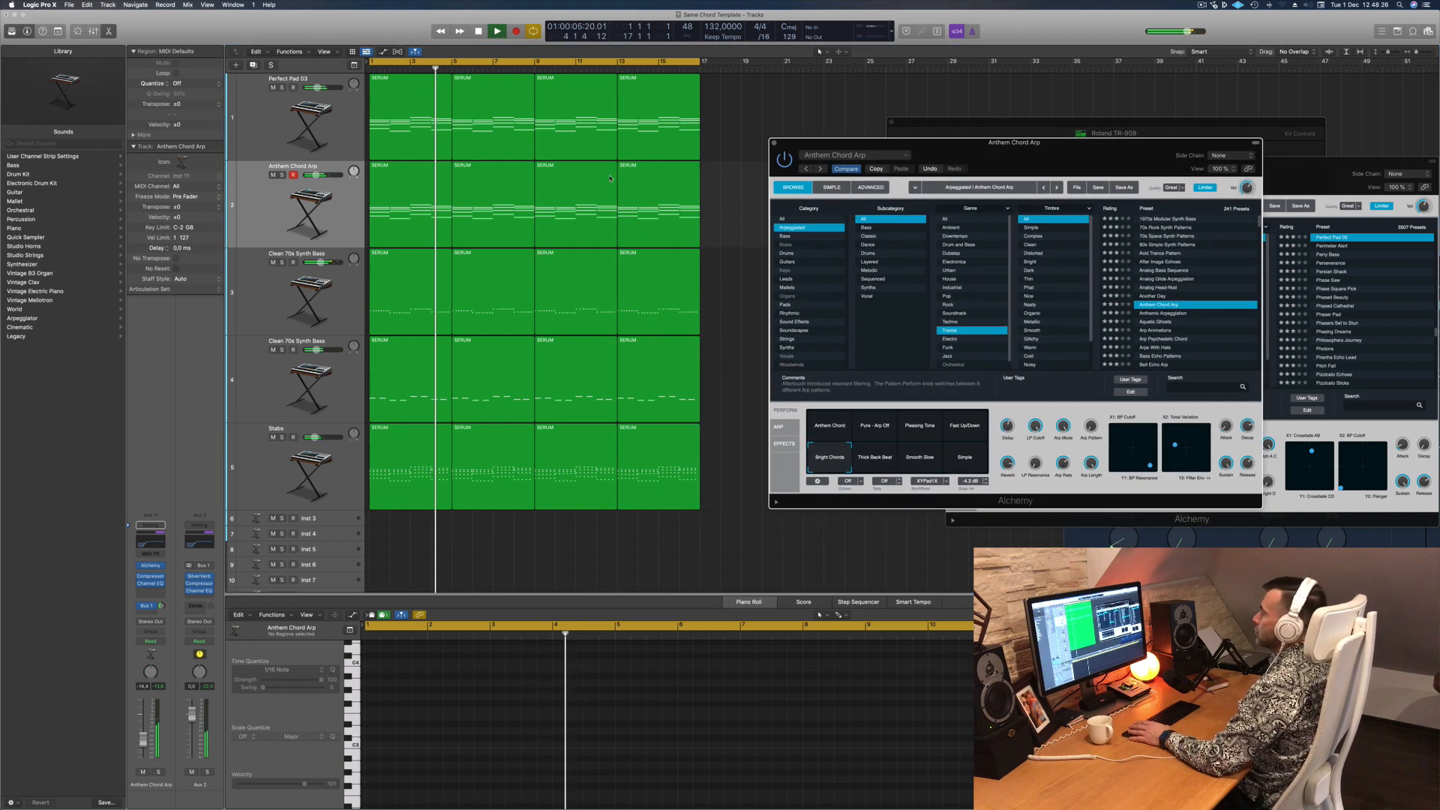
# Step: Duplicate the Anthem Chord Arp track as an empty track with the same settings and replay from the start
pyautogui.click(262, 220)
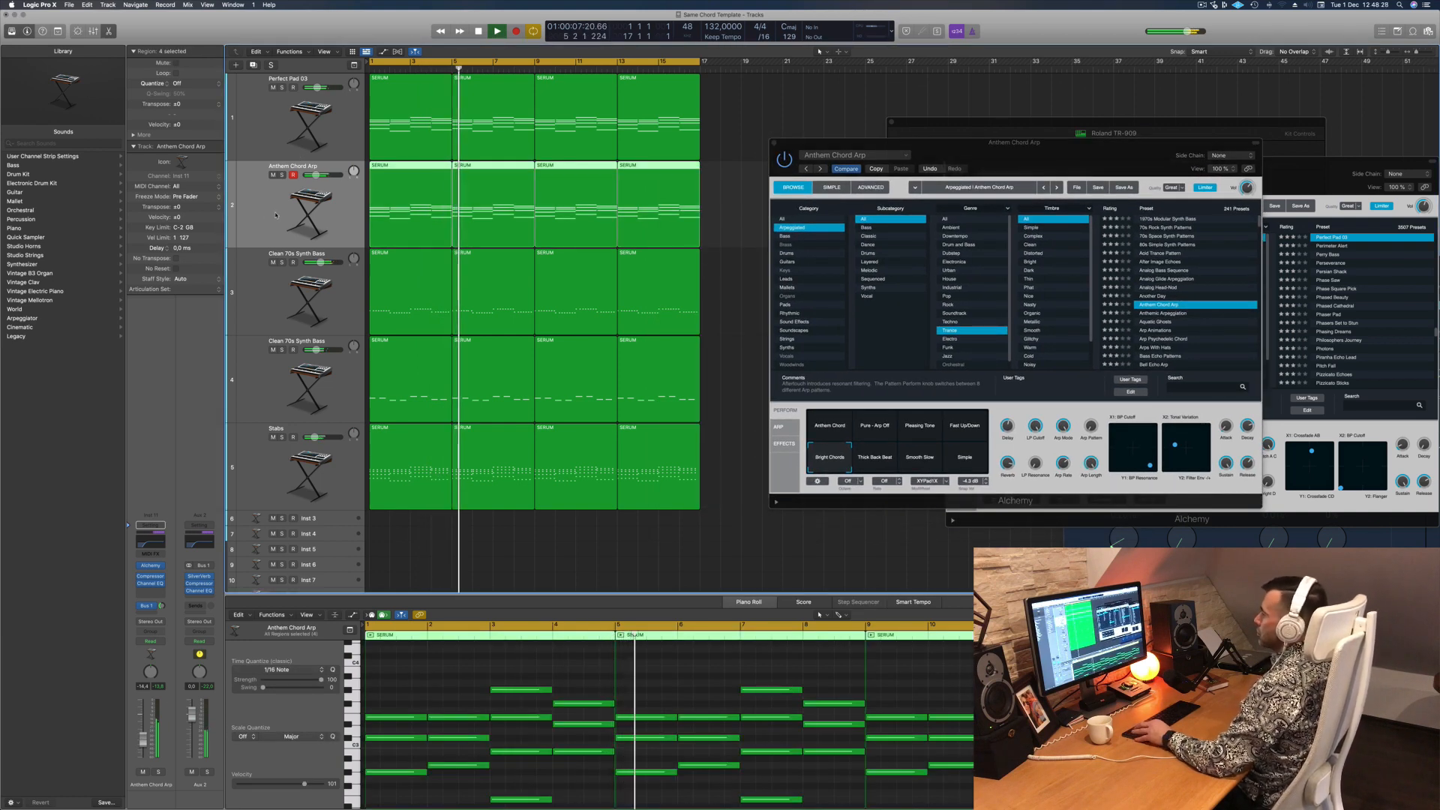
pyautogui.press('Return')
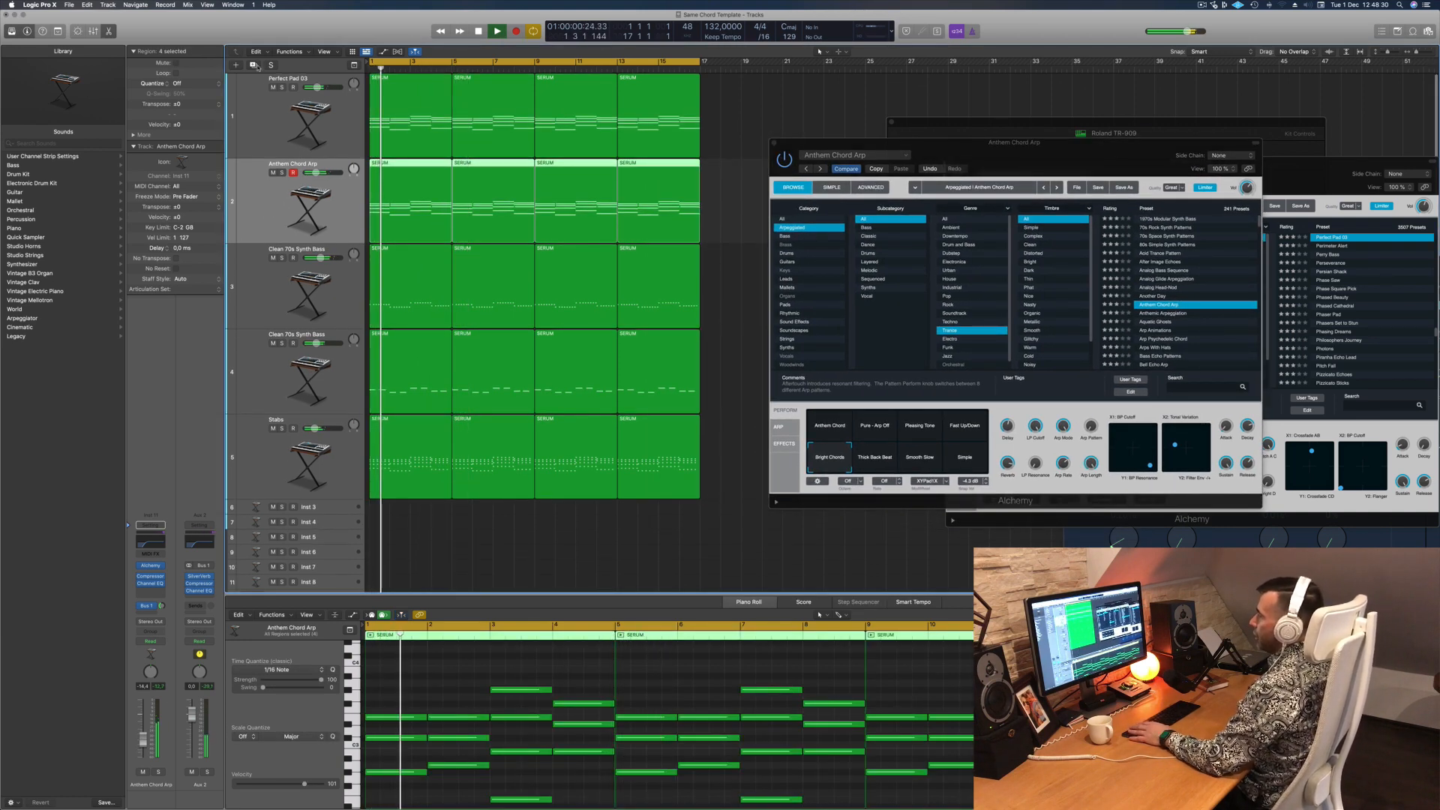
pyautogui.click(253, 65)
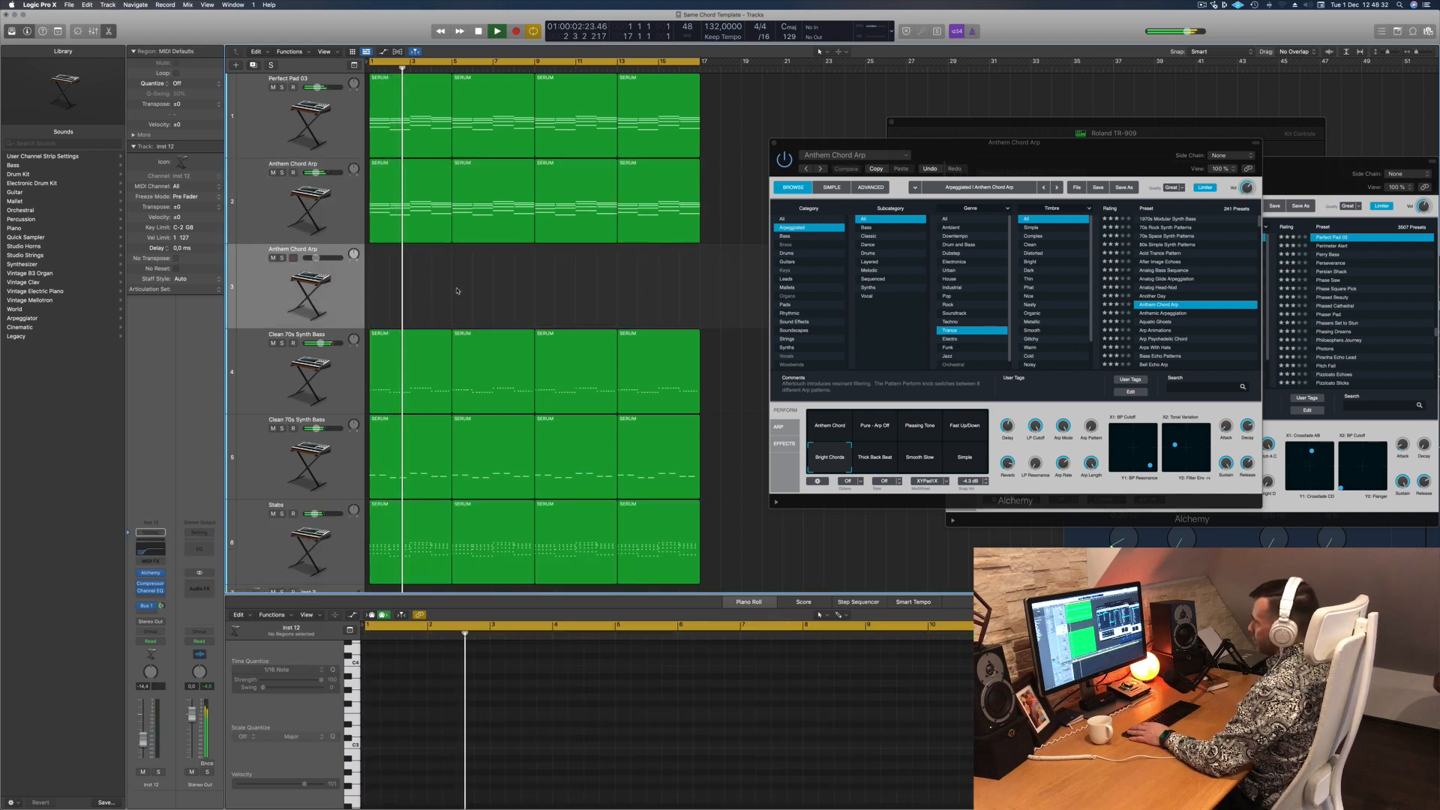
pyautogui.press('Return')
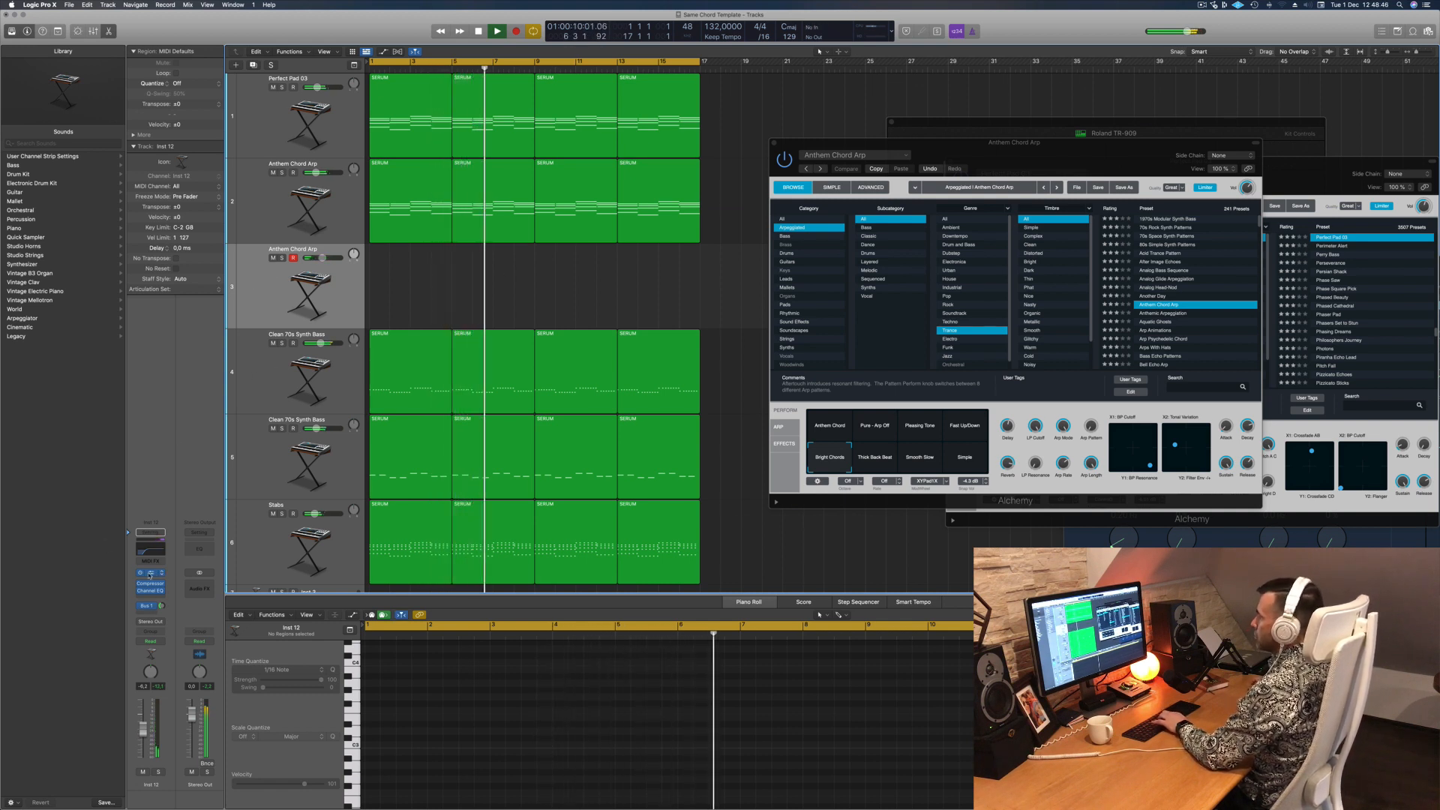
# Step: Load the Brain Drain preset from the Leads category in the new track's Alchemy
pyautogui.moveTo(772, 133); pyautogui.dragTo(1008, 197)
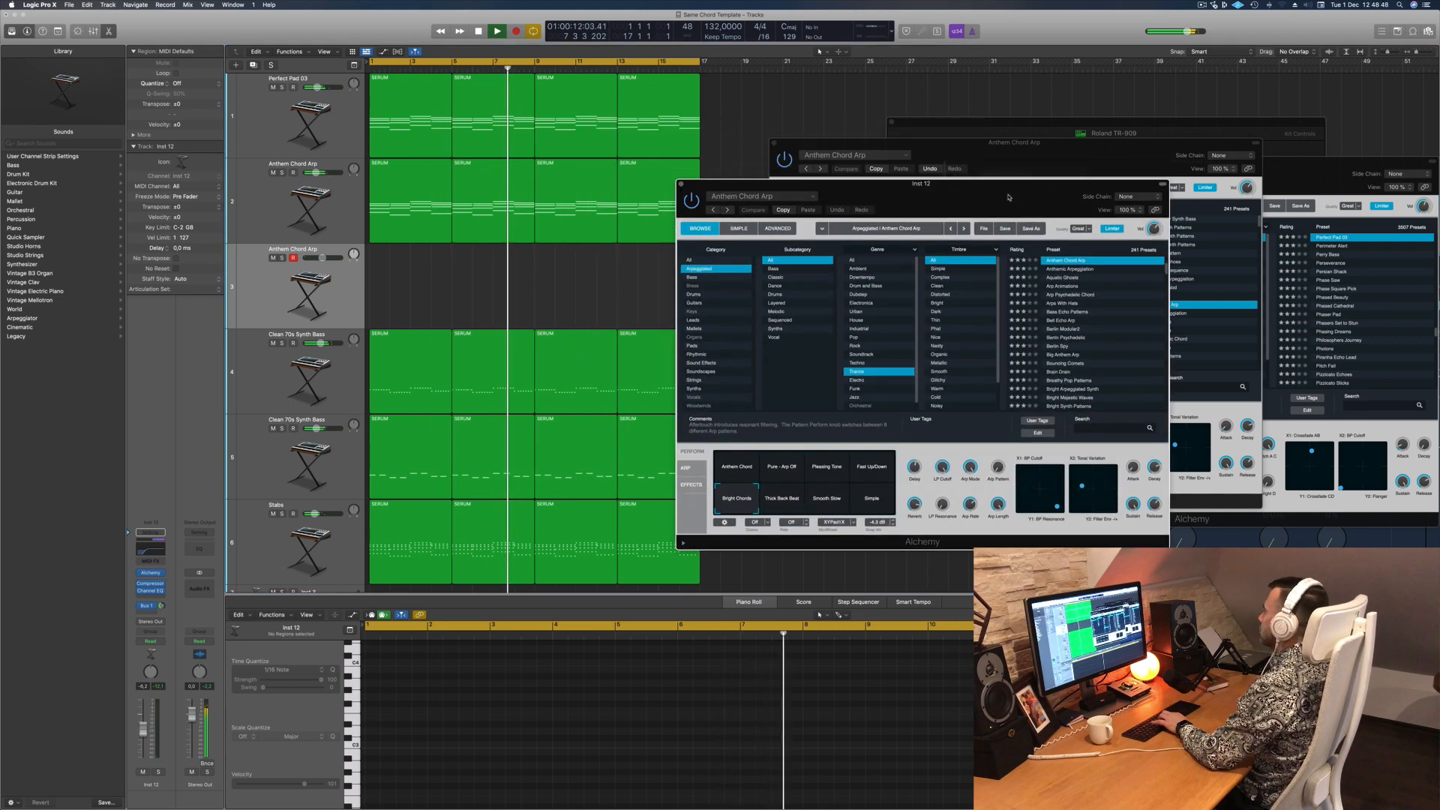
pyautogui.click(693, 320)
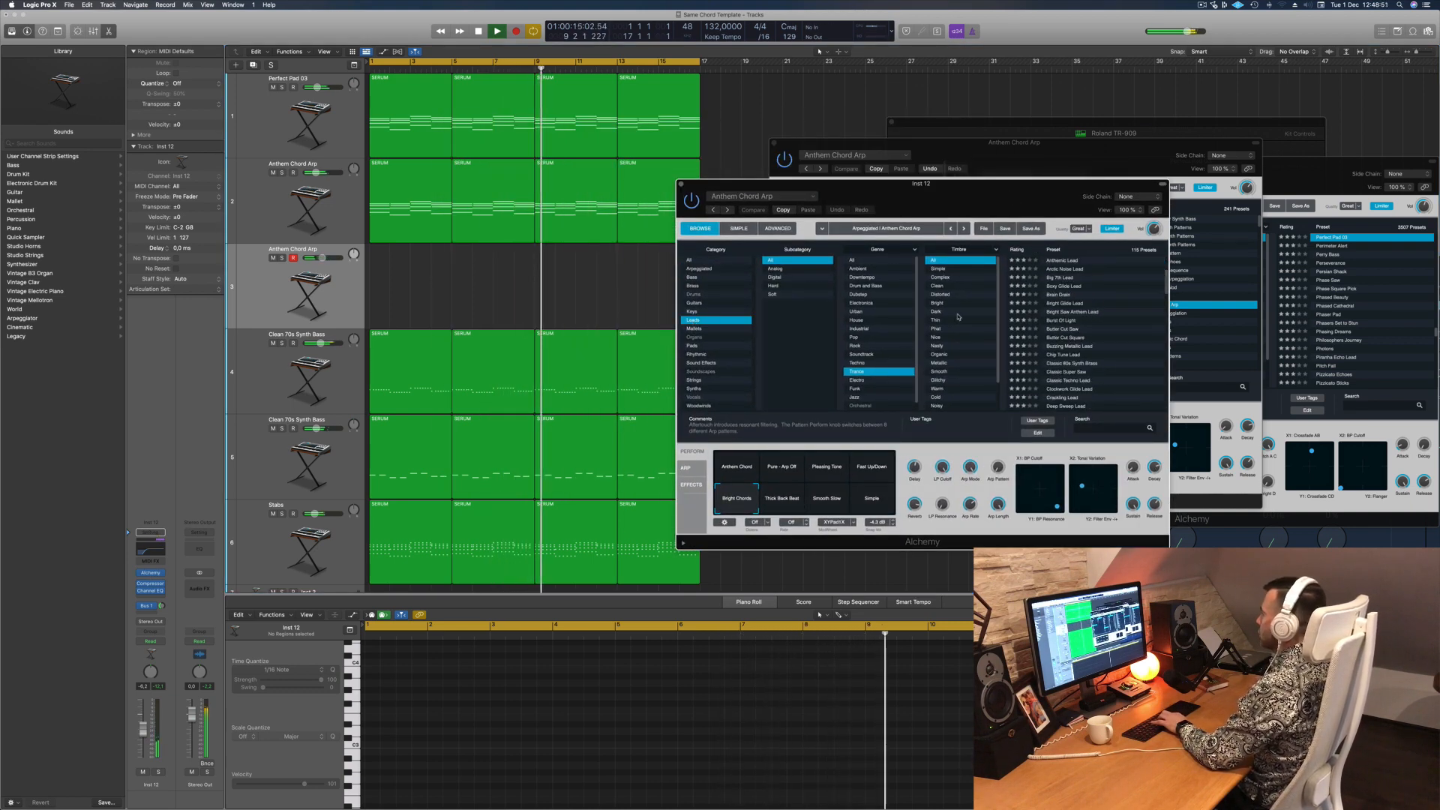
pyautogui.click(1061, 296)
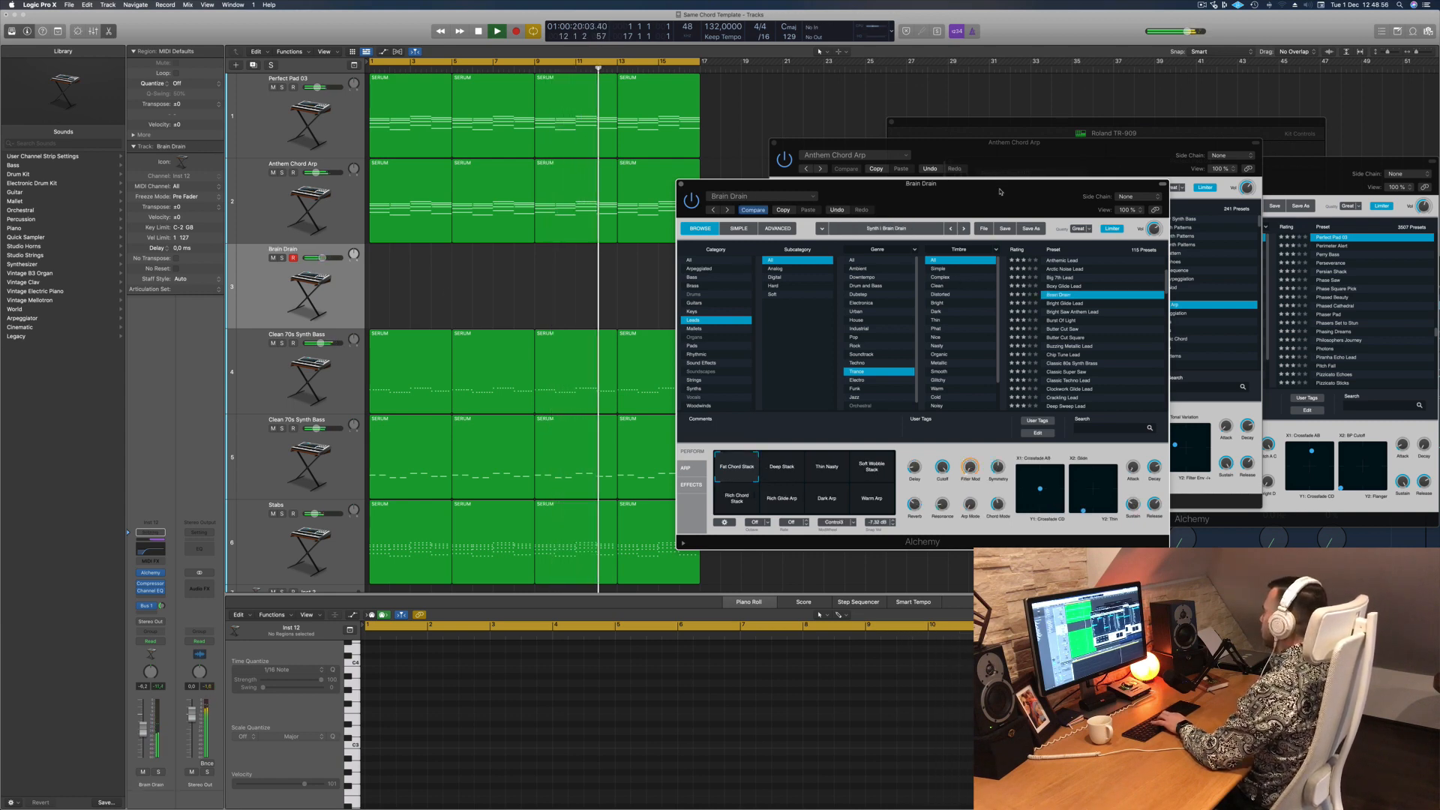
# Step: Close the Anthem Chord Arp and Perfect Pad 03 instrument windows and move the Roland TR-909 window aside
pyautogui.moveTo(1000, 190); pyautogui.dragTo(914, 246)
pyautogui.moveTo(938, 146); pyautogui.dragTo(829, 137)
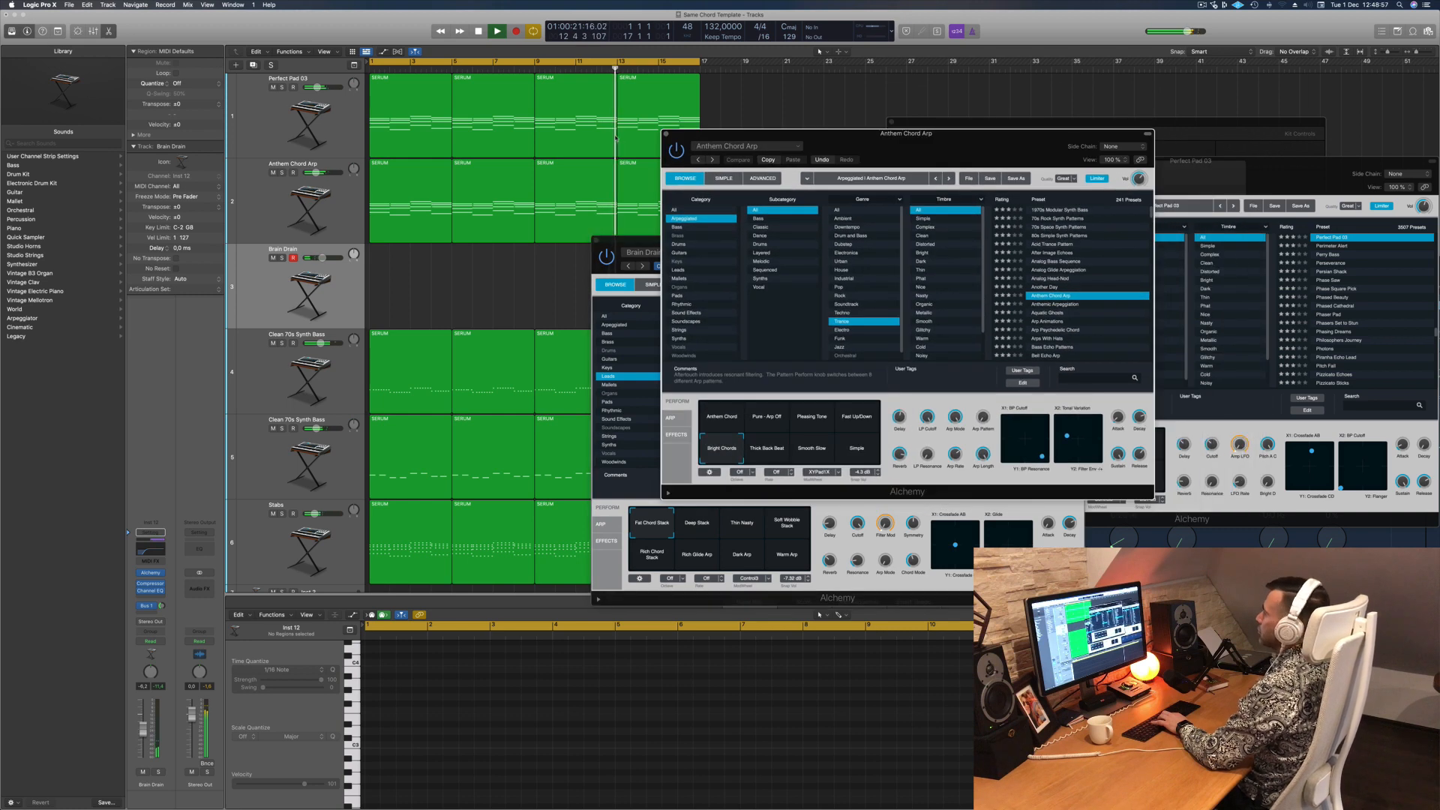
pyautogui.click(665, 133)
pyautogui.moveTo(1112, 160); pyautogui.dragTo(1096, 152)
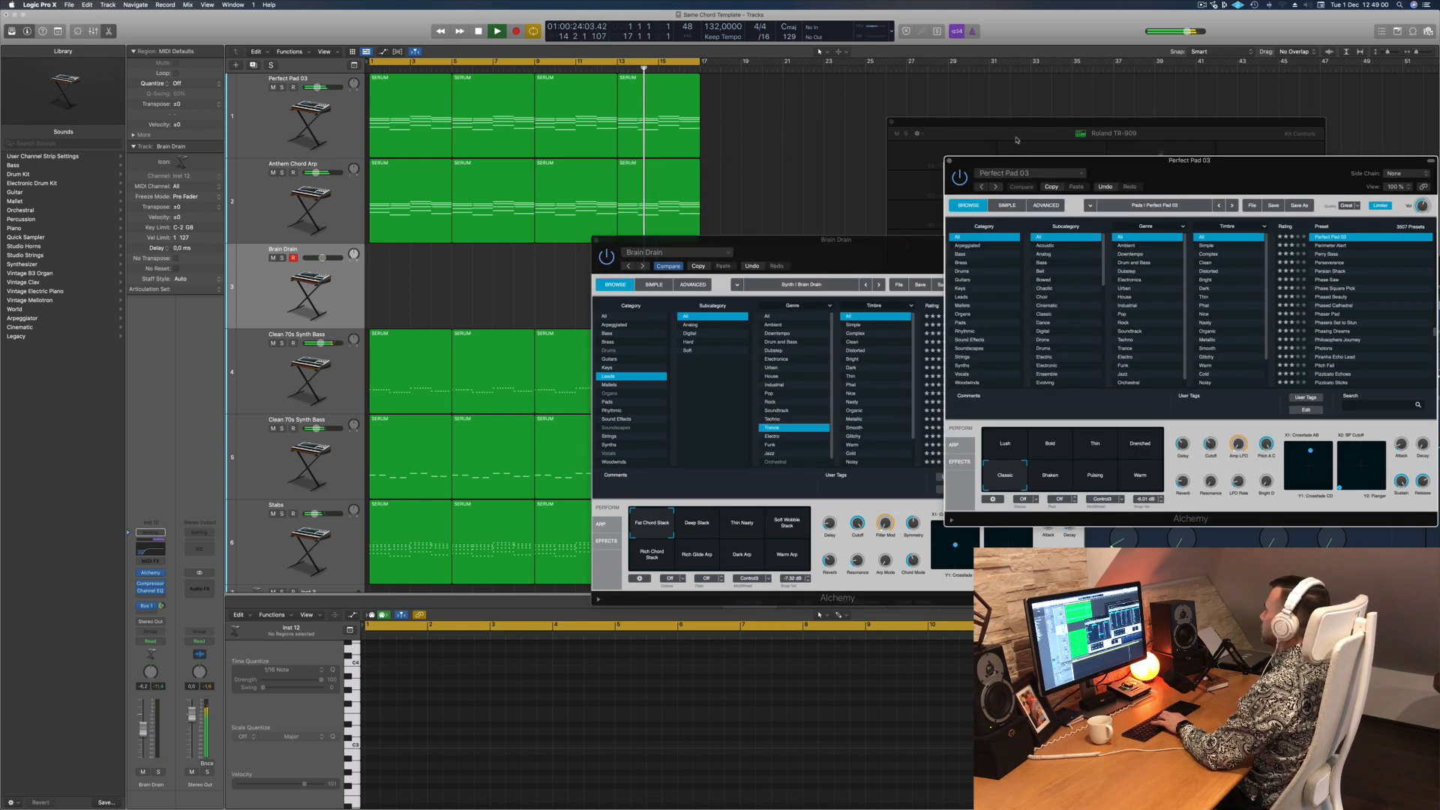
pyautogui.click(949, 162)
pyautogui.moveTo(945, 122); pyautogui.dragTo(651, 16)
# Step: Shift the Musical Typing keyboard to a higher octave range and lower the Brain Drain track's volume
pyautogui.click(1201, 166)
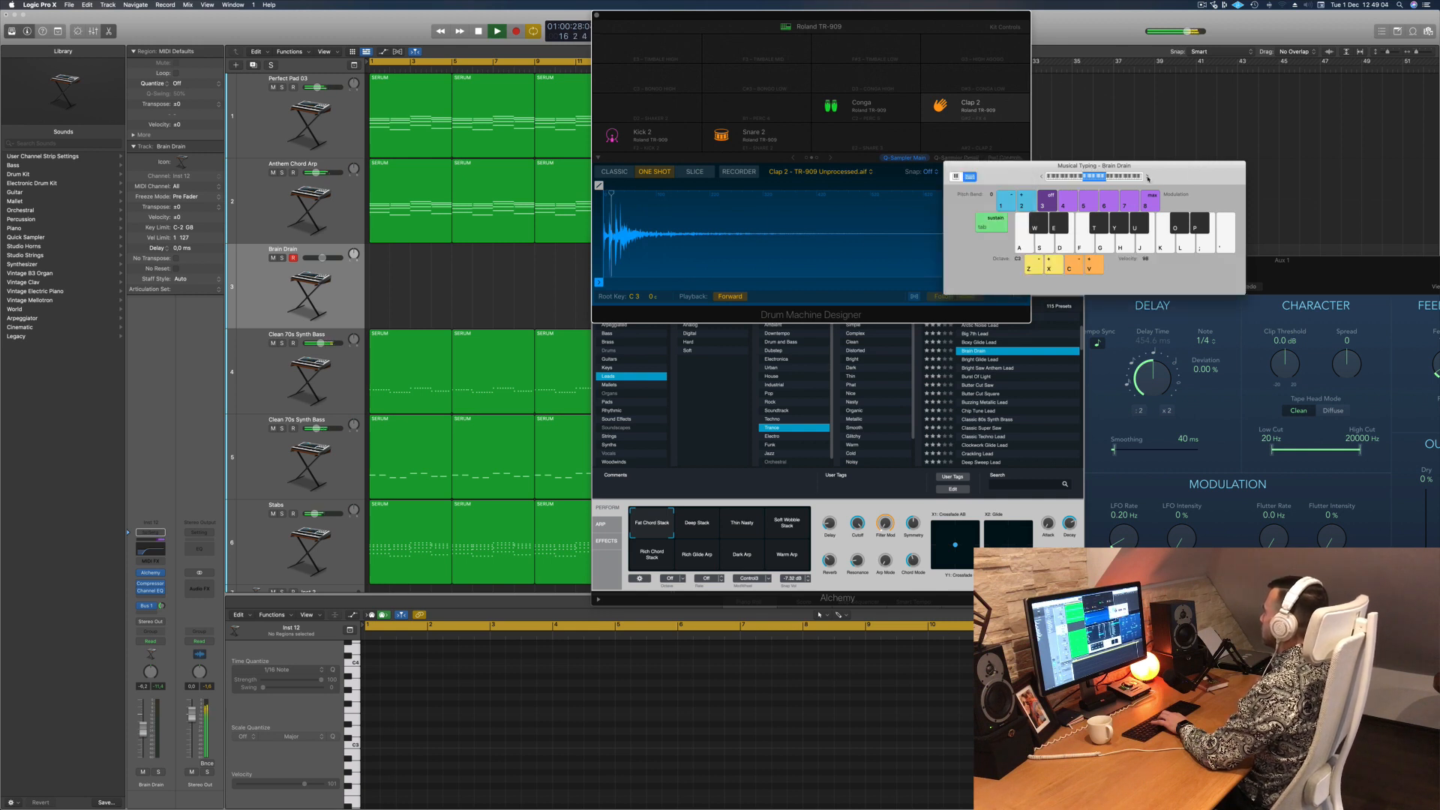
pyautogui.click(1146, 177)
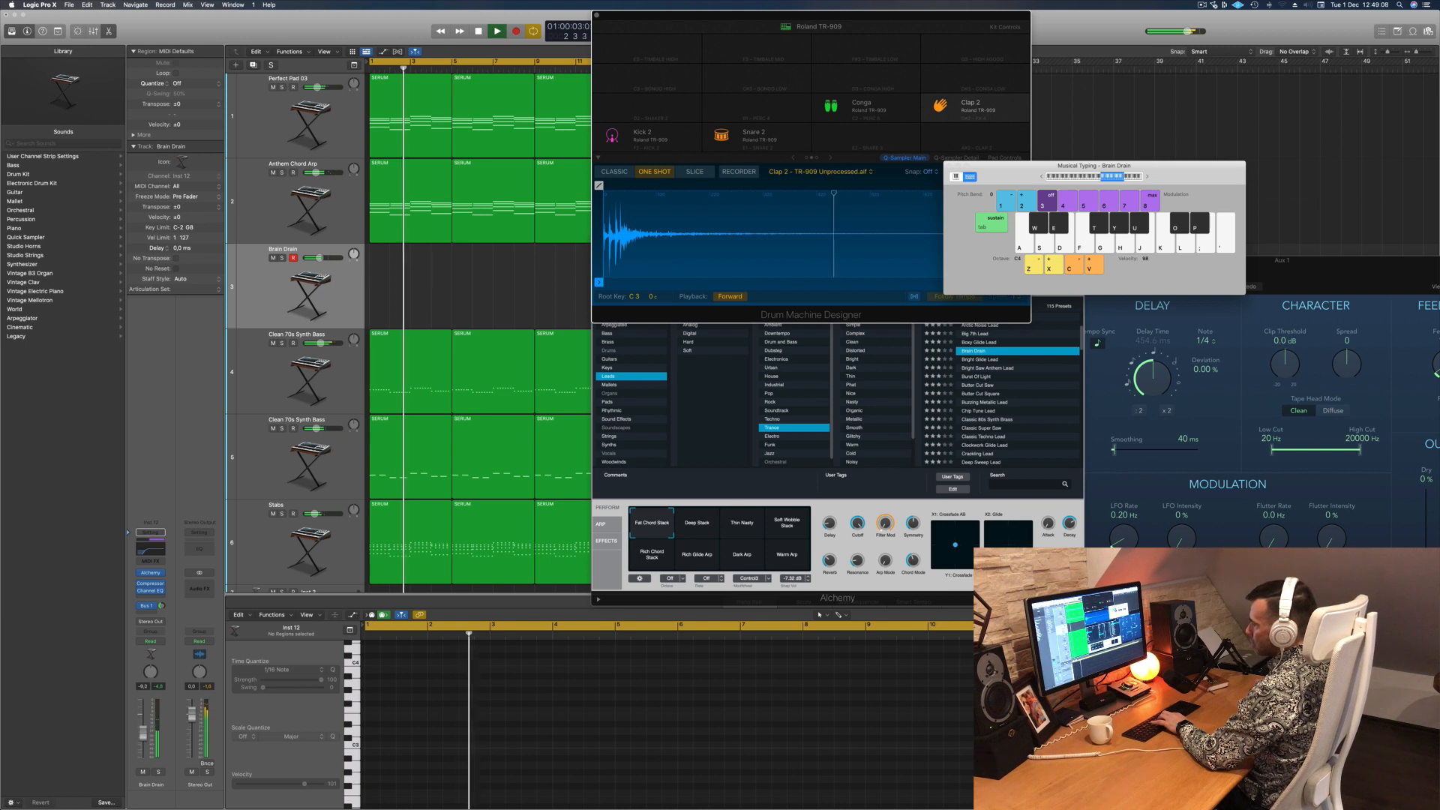
pyautogui.moveTo(143, 726); pyautogui.dragTo(142, 746)
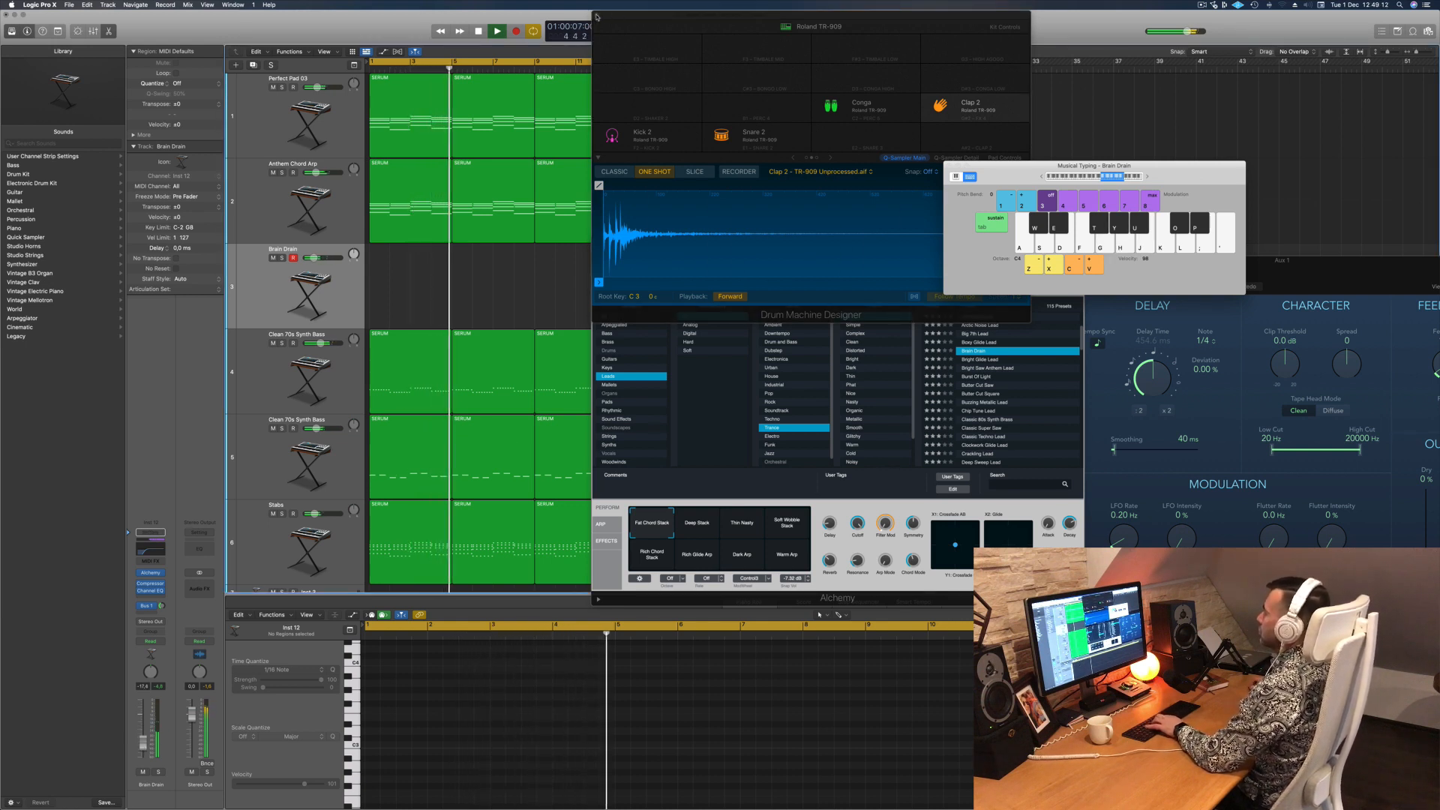
# Step: Close the Roland TR-909 window, reselect the Brain Drain track and move its instrument window clear of the keyboard
pyautogui.click(801, 245)
pyautogui.press('super+w')
pyautogui.moveTo(801, 242); pyautogui.dragTo(826, 131)
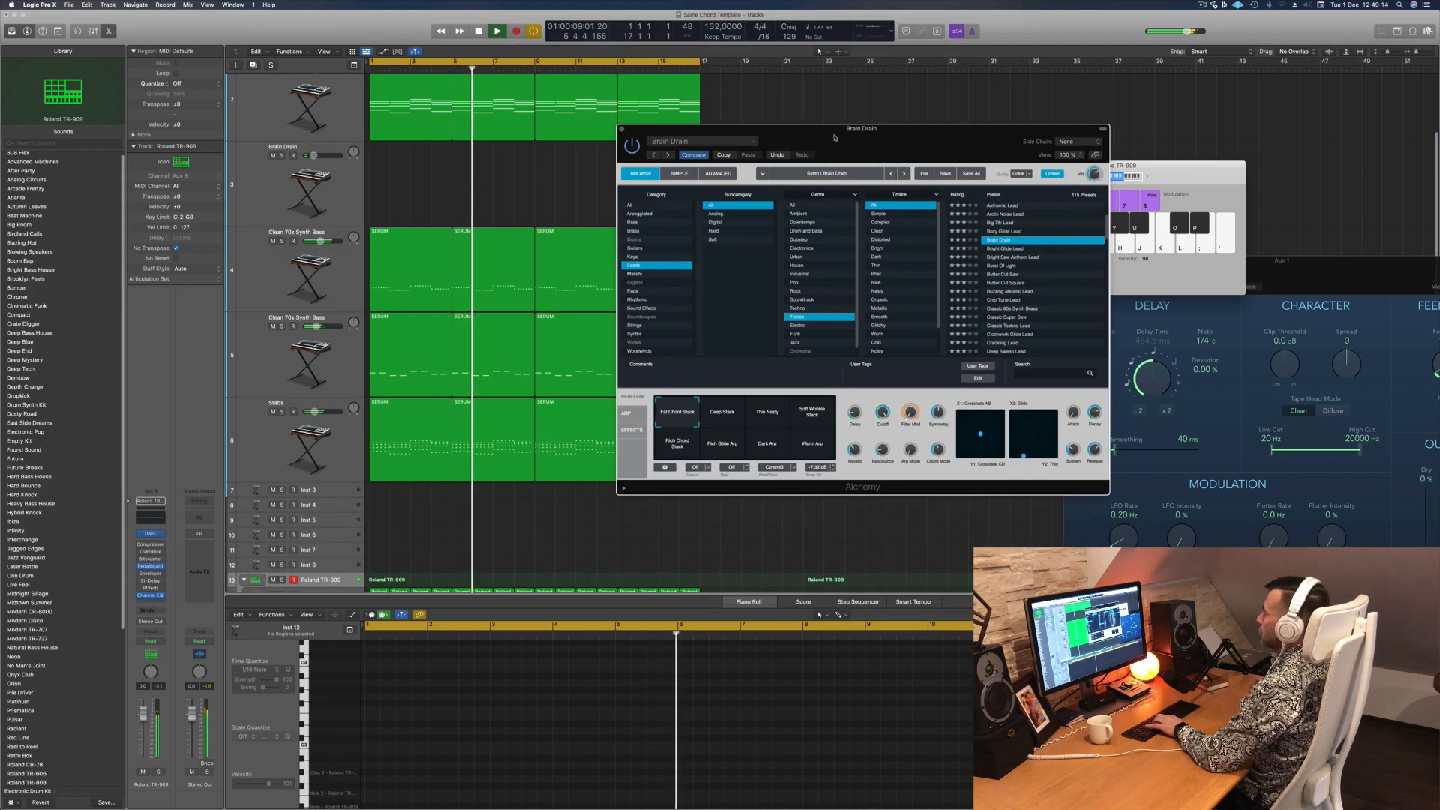
pyautogui.click(357, 189)
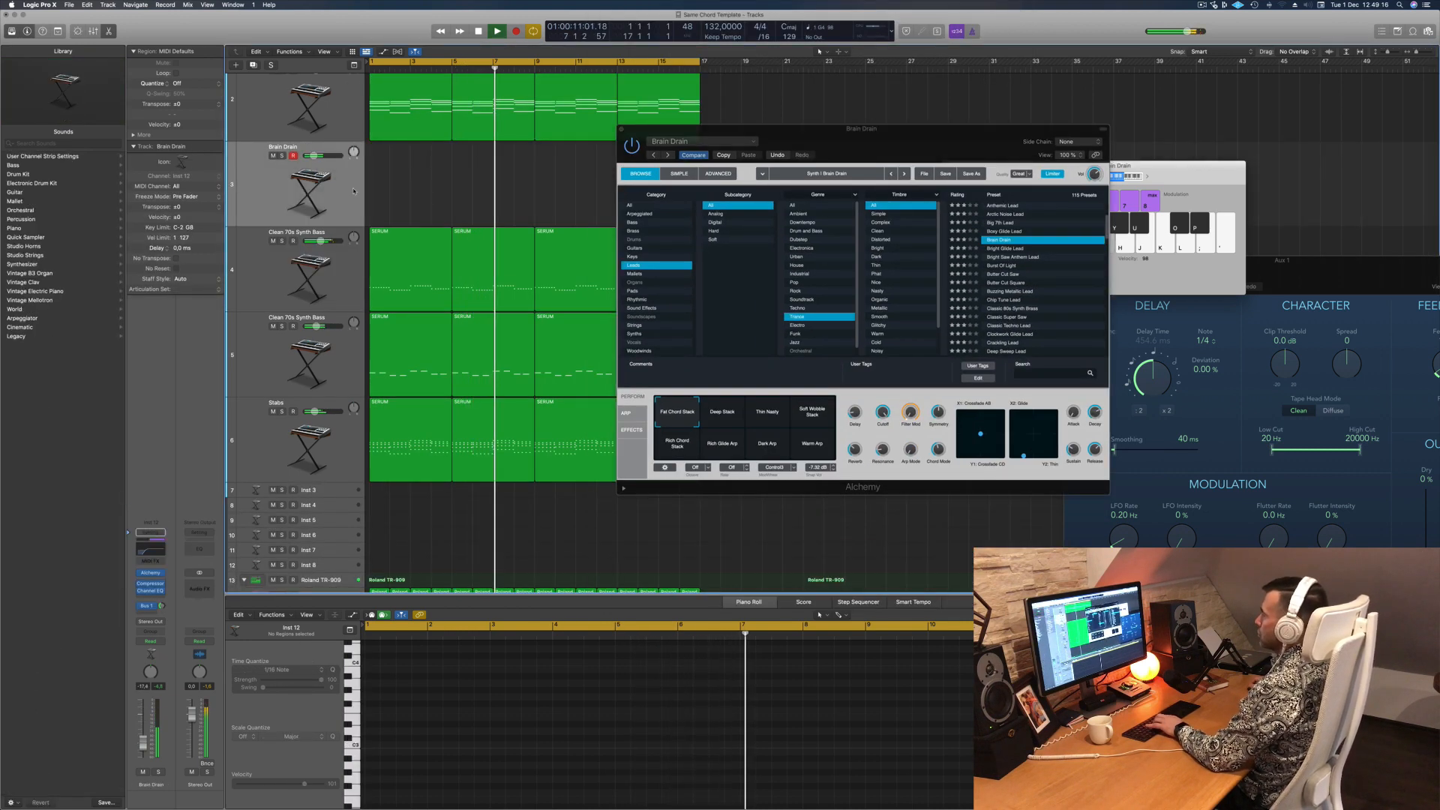
pyautogui.moveTo(911, 141); pyautogui.dragTo(923, 216)
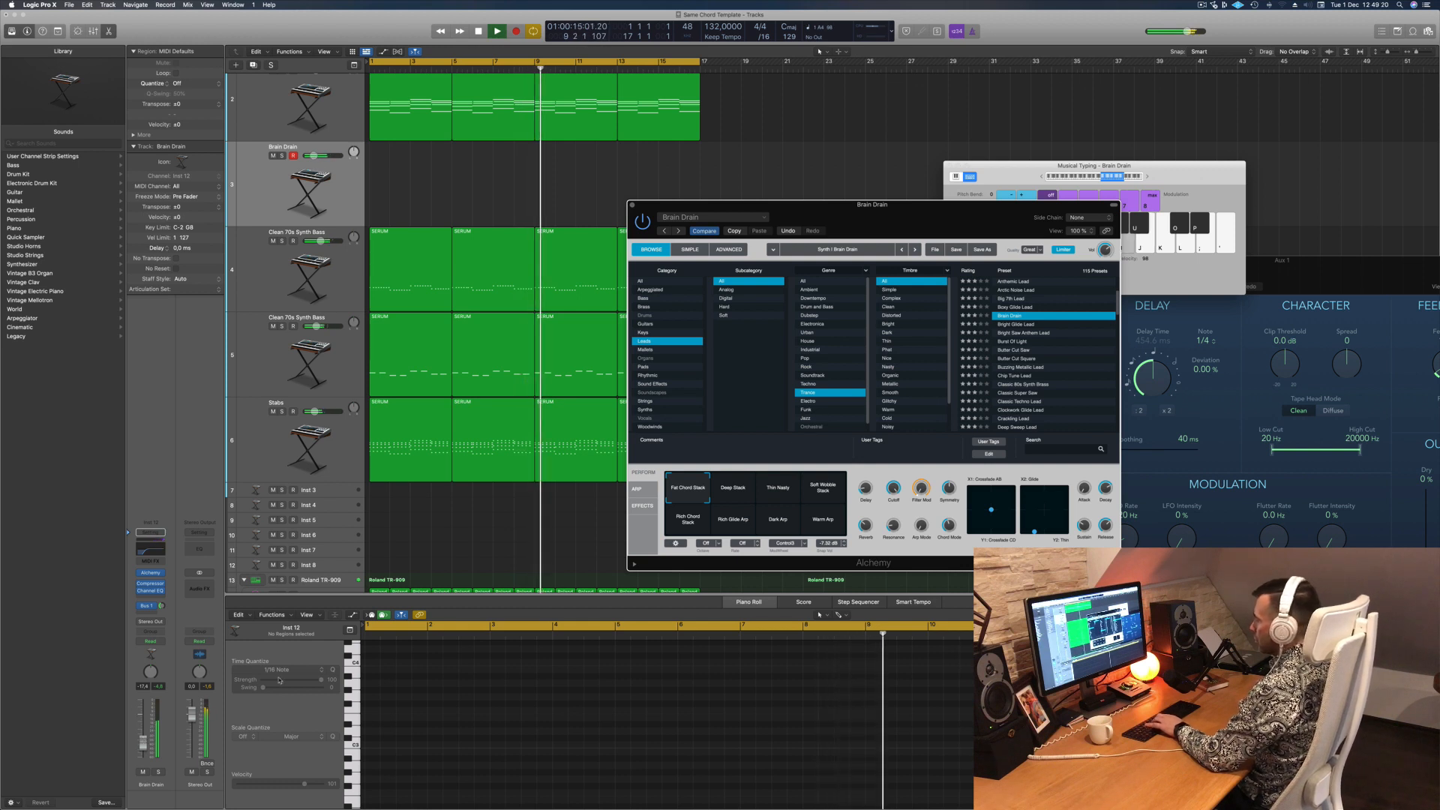
# Step: Audition Brain Drain's Deep Stack variation and the Bright Glide Lead and Butter Cut Saw presets on the lead track
pyautogui.click(737, 486)
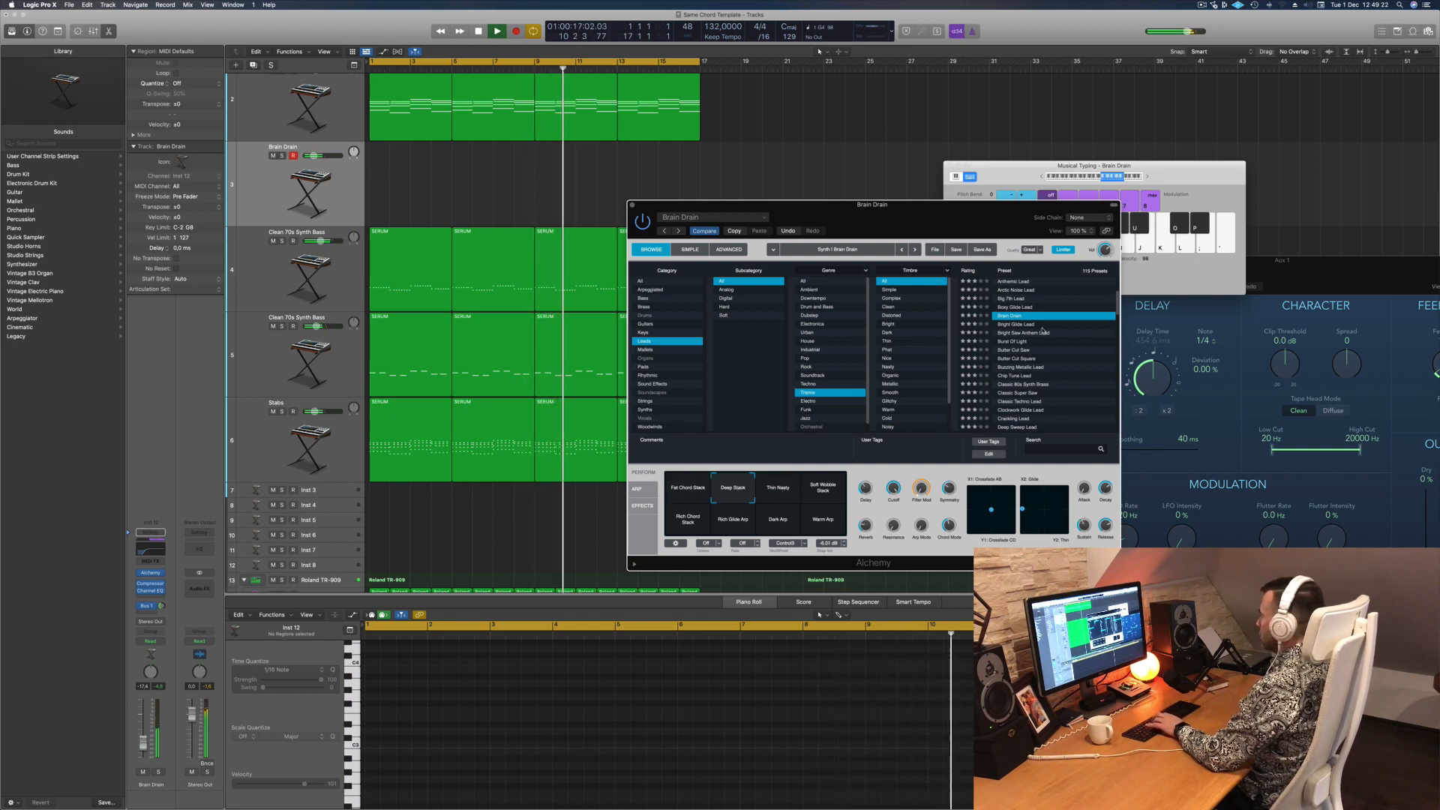
pyautogui.click(1006, 324)
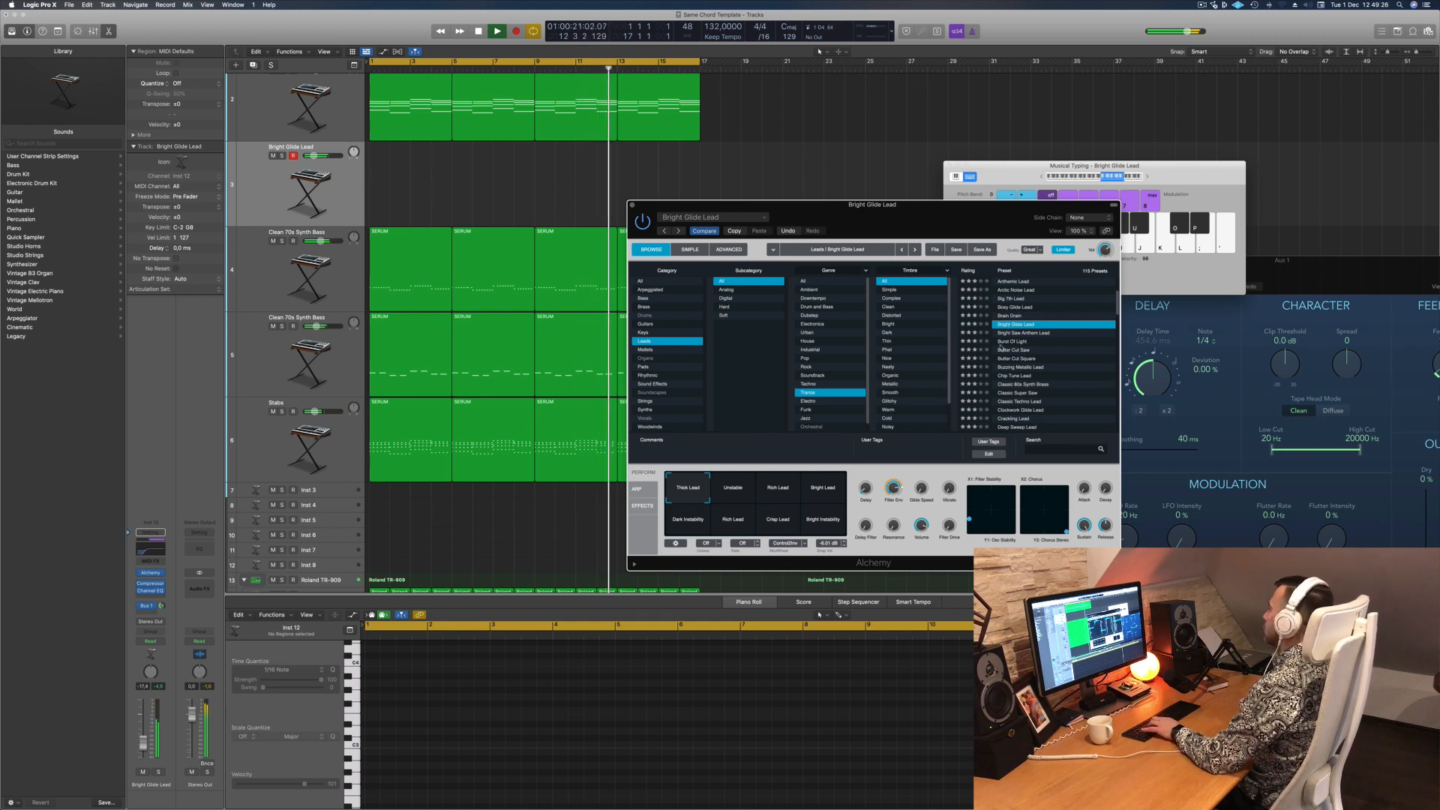
pyautogui.click(1015, 350)
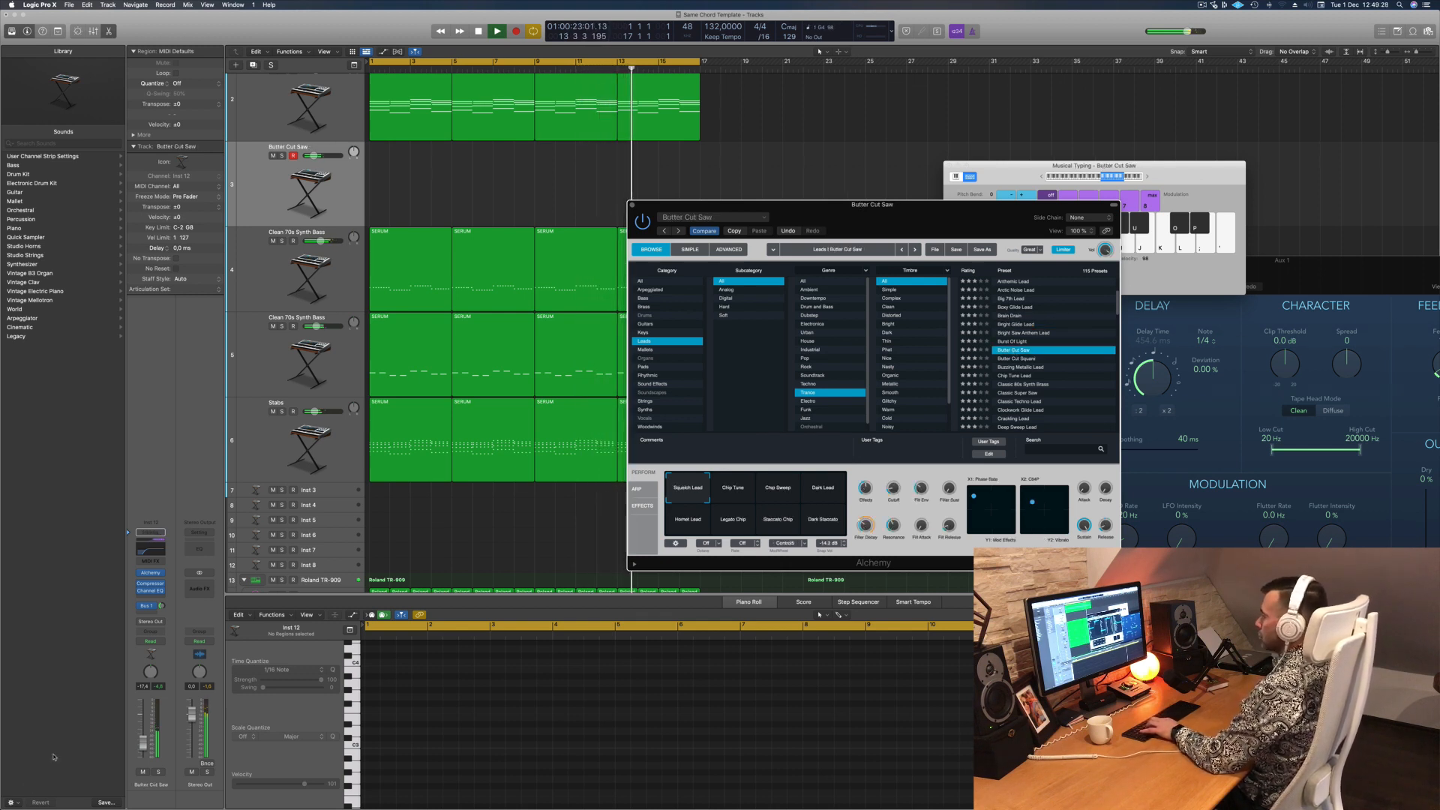
# Step: Raise the lead track's volume, try the Butter Cut Square preset, and load Buzzing Metallic Lead
pyautogui.press('d')
pyautogui.click(141, 733)
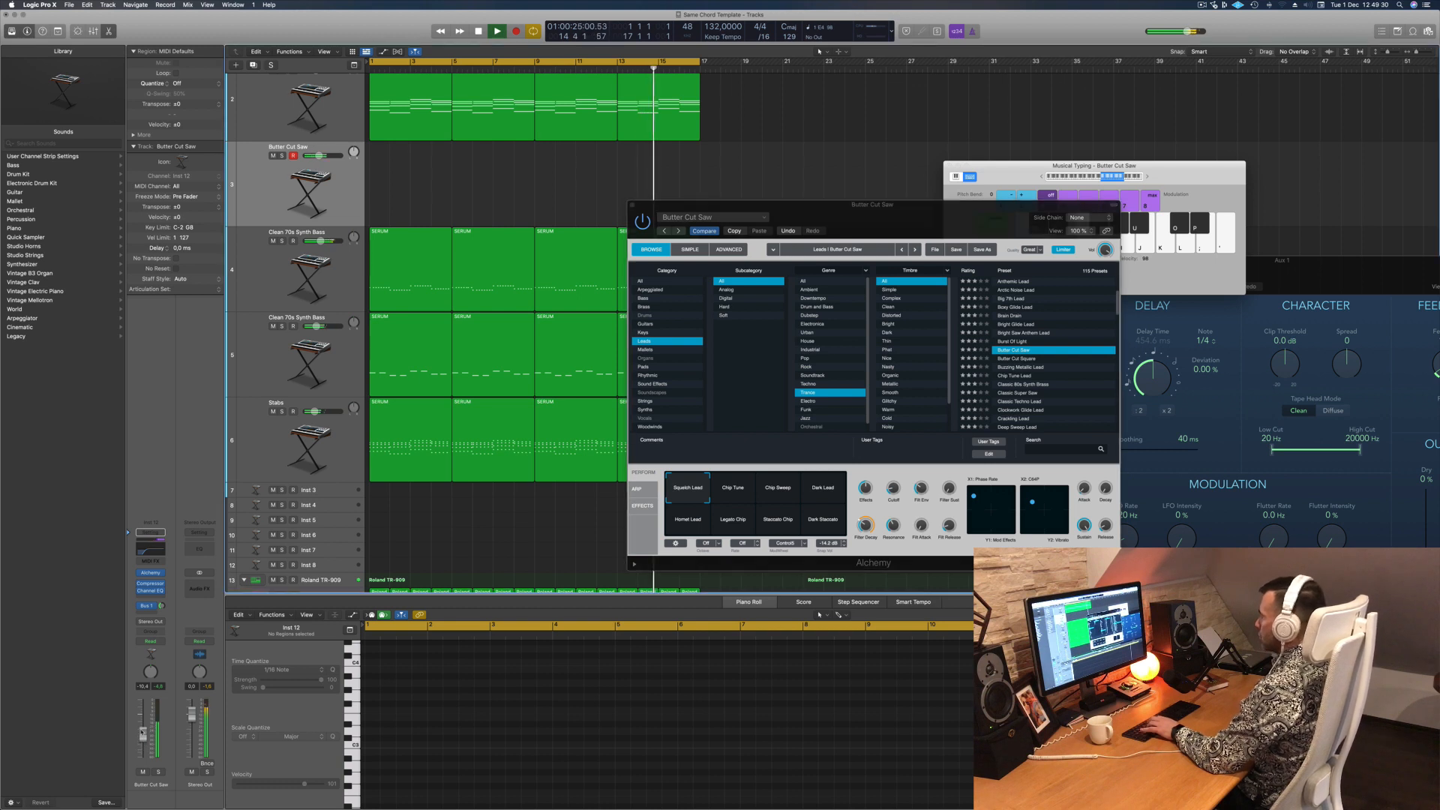
pyautogui.click(1003, 360)
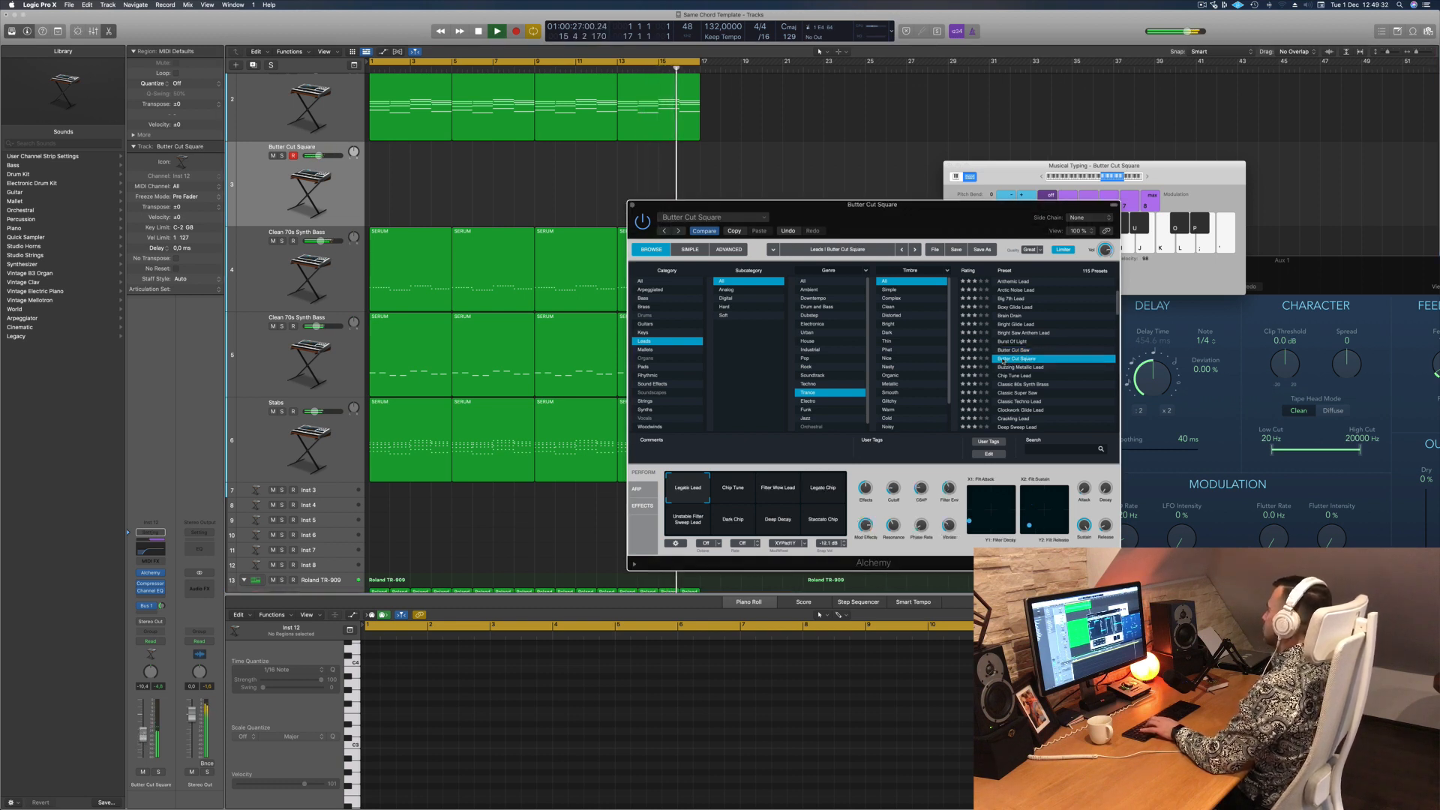
pyautogui.click(1020, 368)
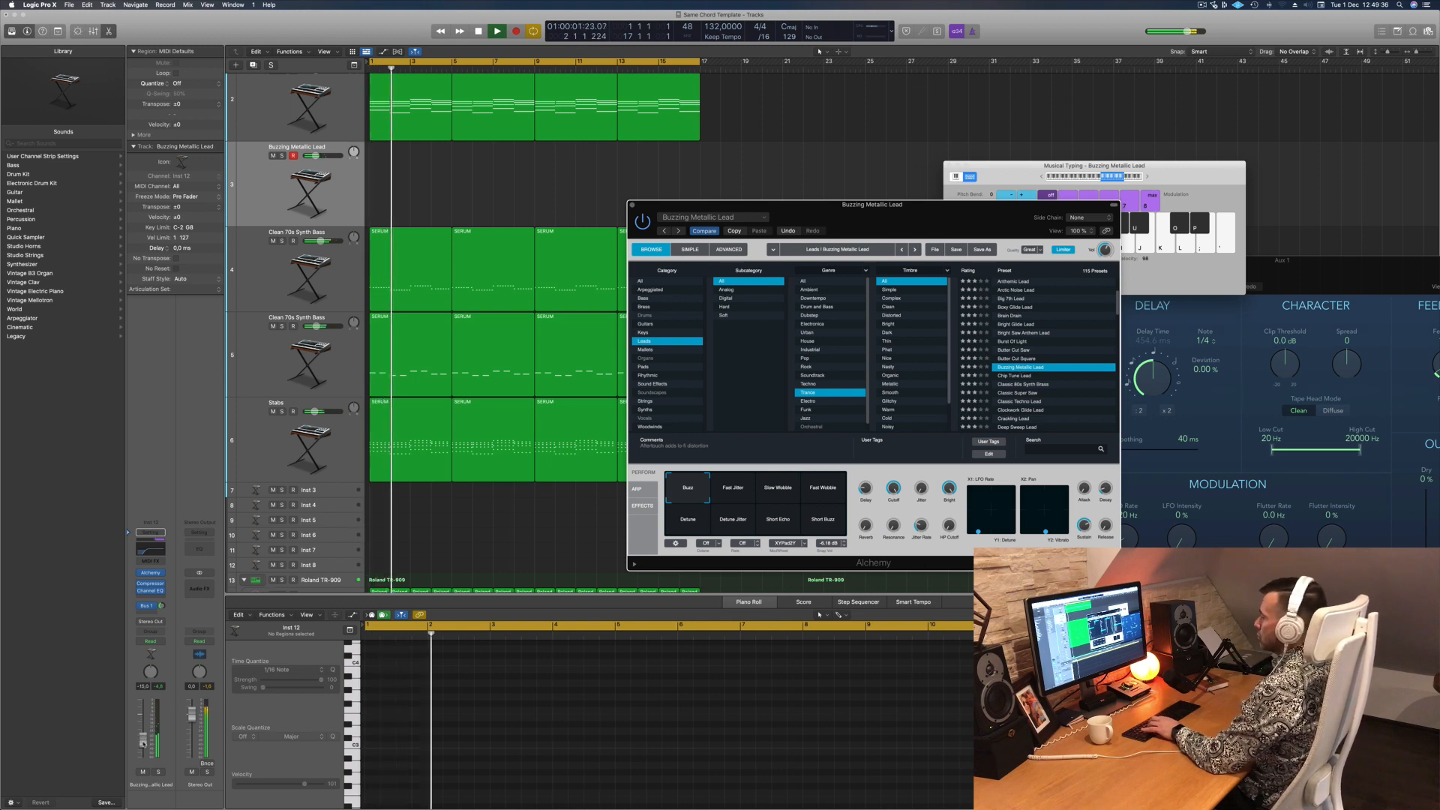
pyautogui.moveTo(924, 214); pyautogui.dragTo(894, 161)
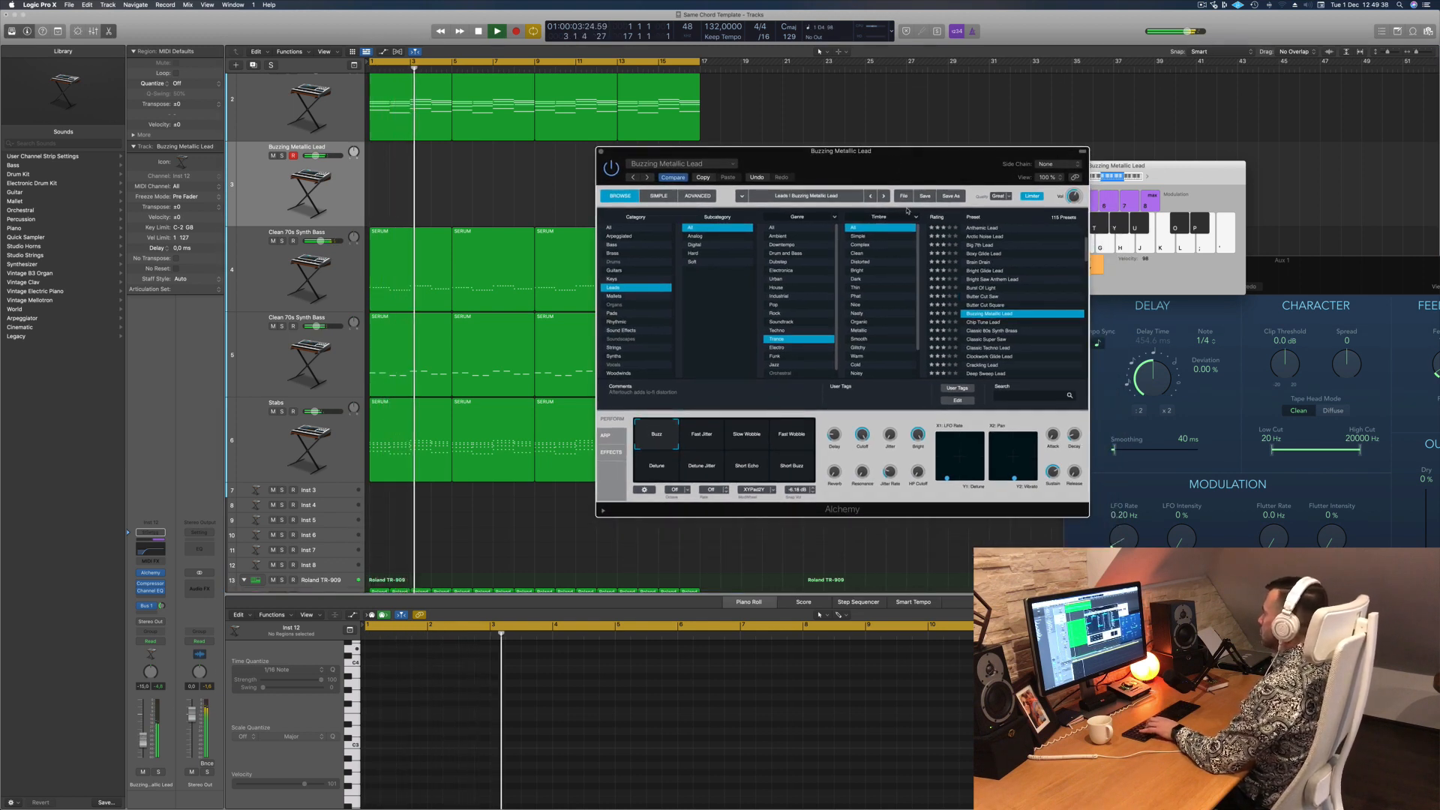
# Step: Audition the Clockwork Glide Lead preset and load Crackling Lead on the lead track
pyautogui.scroll(-2, 1005, 328)
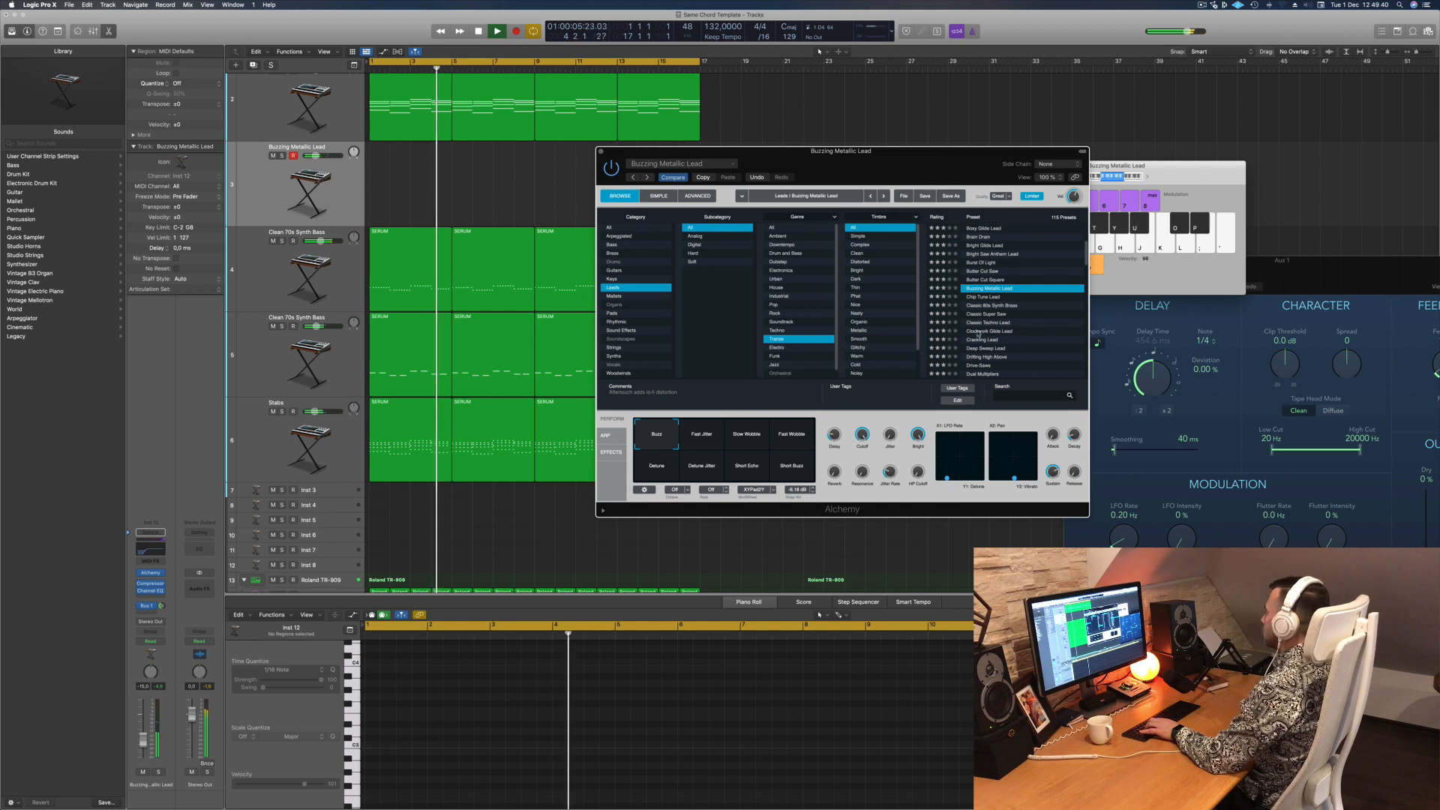
pyautogui.click(982, 331)
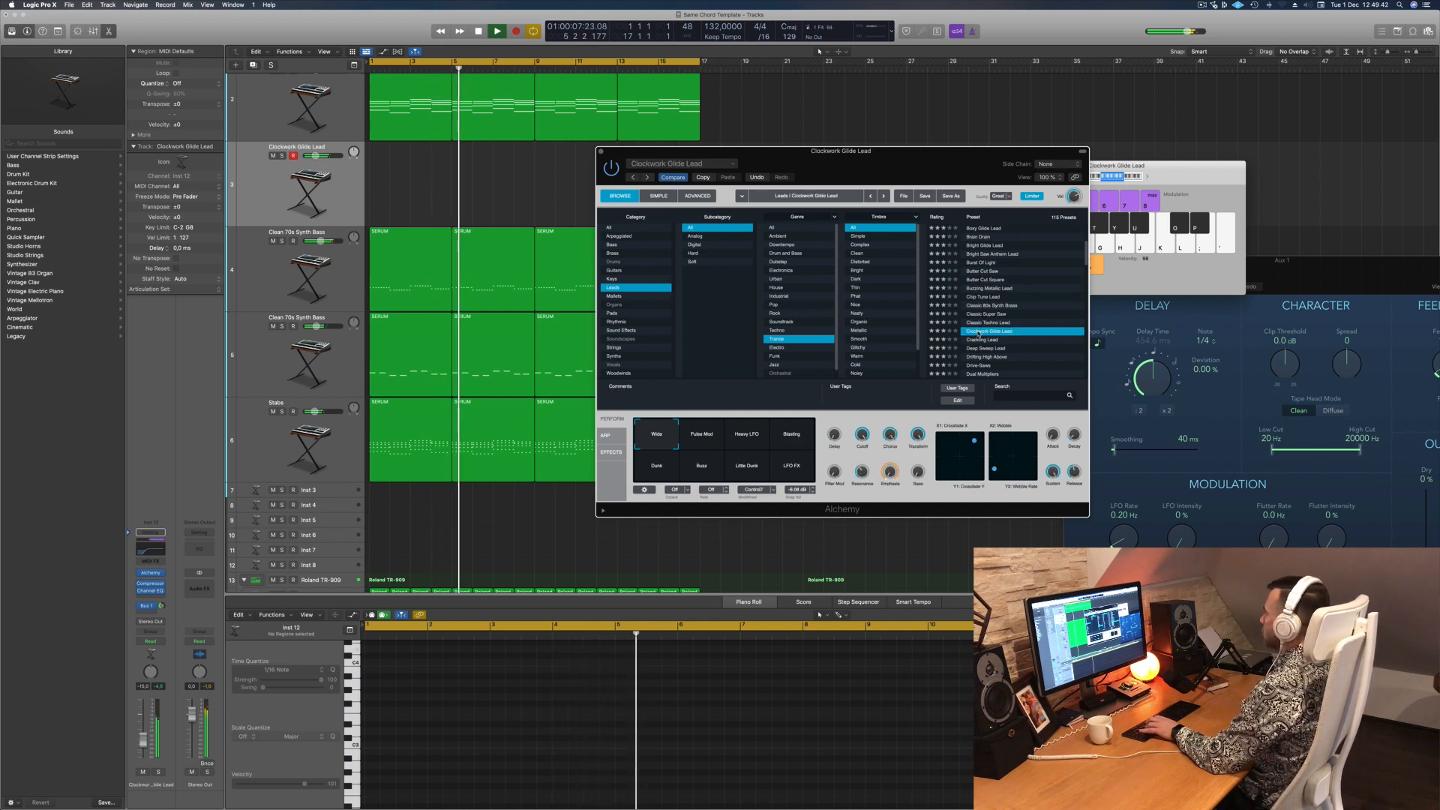
pyautogui.click(984, 340)
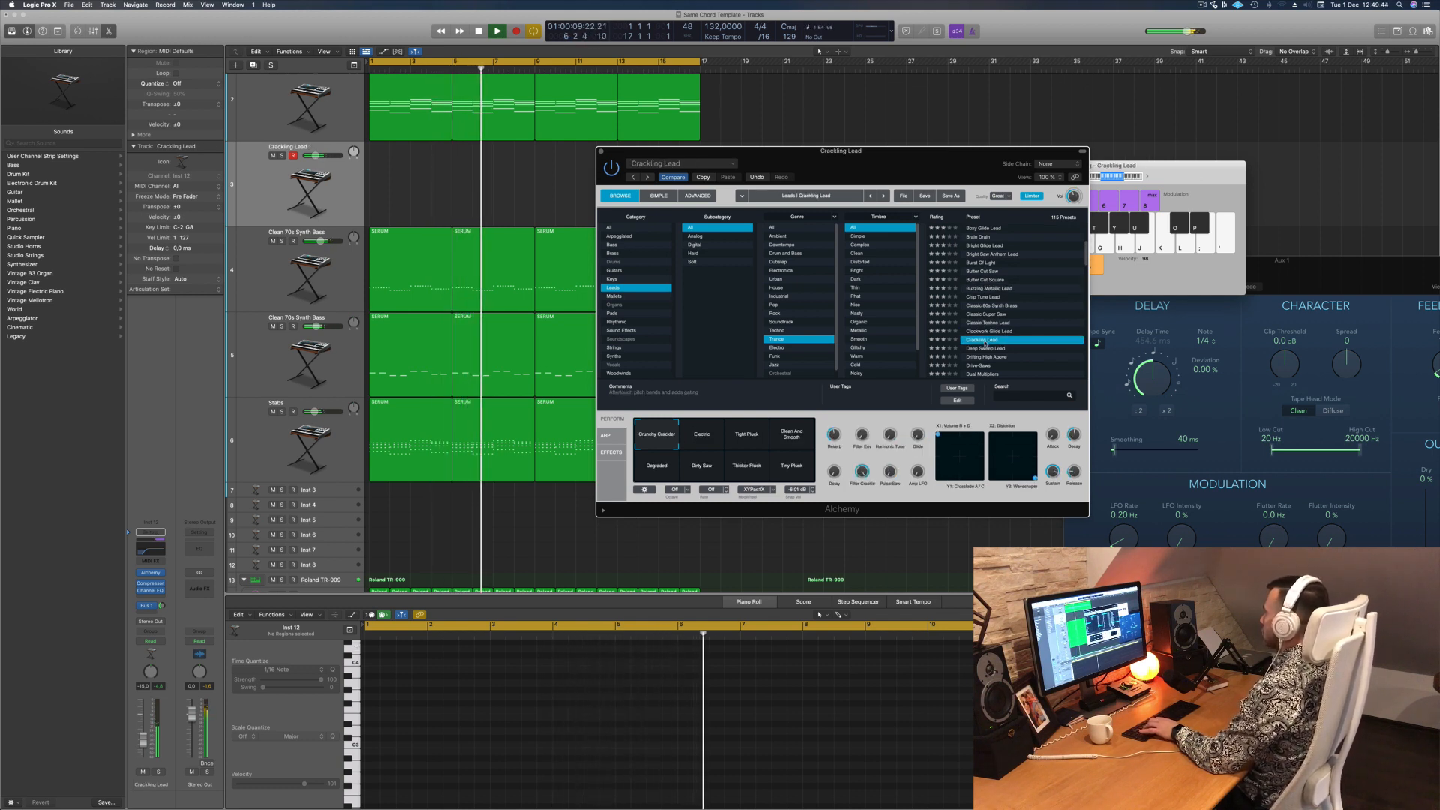
# Step: Move the Musical Typing keyboard above the Alchemy preset list and play test notes with Crackling Lead
pyautogui.click(1190, 166)
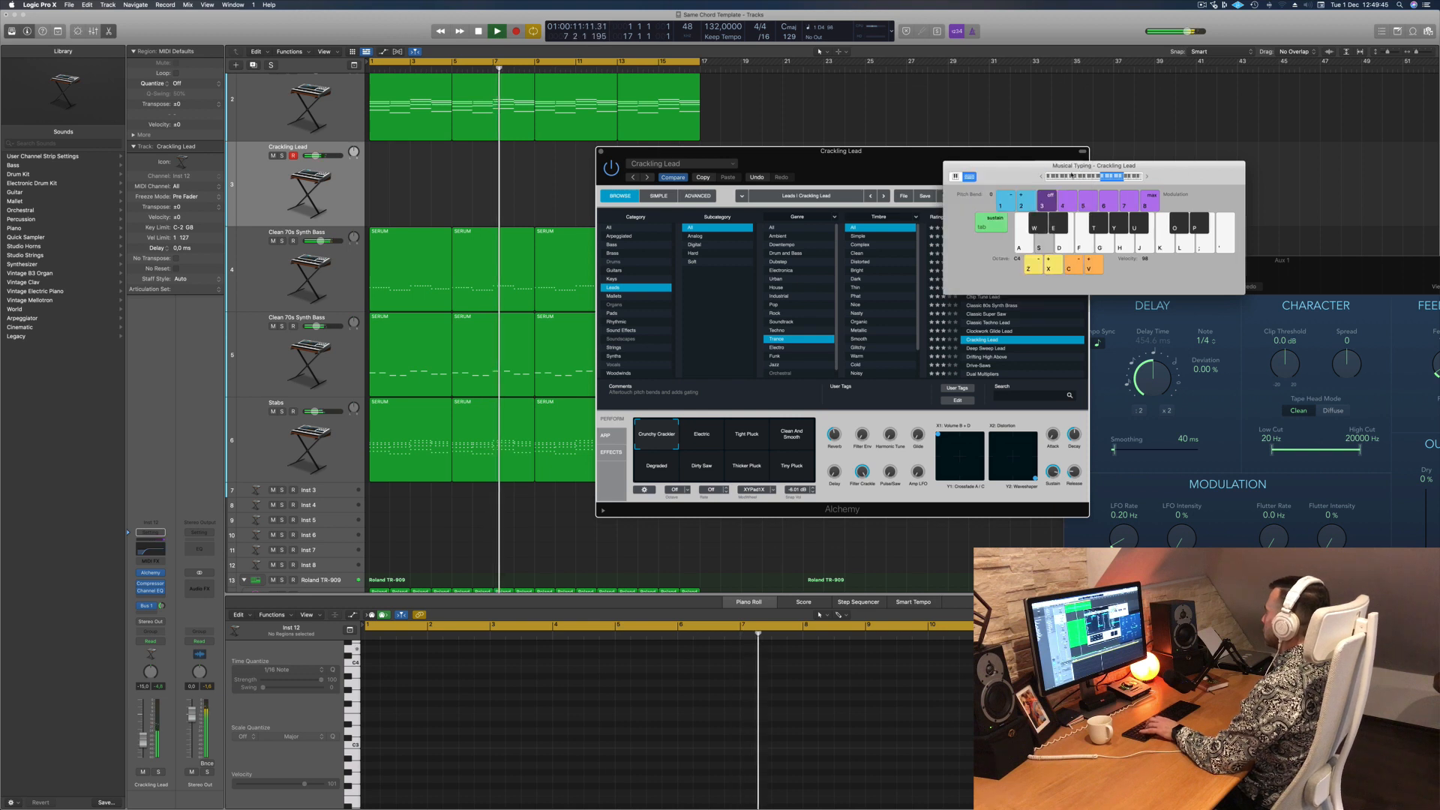
pyautogui.click(1041, 178)
pyautogui.moveTo(1040, 179); pyautogui.dragTo(1049, 160)
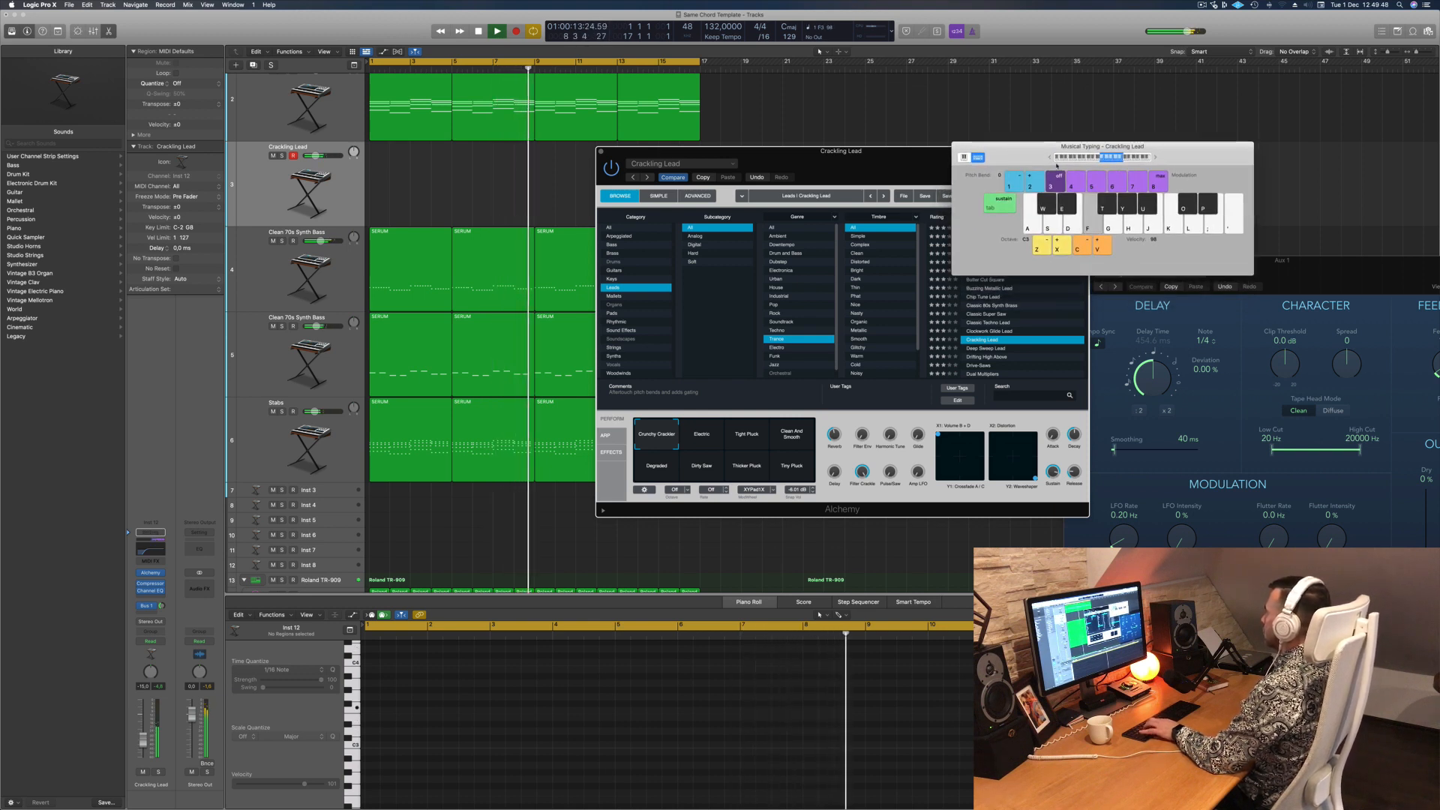
pyautogui.press('d')
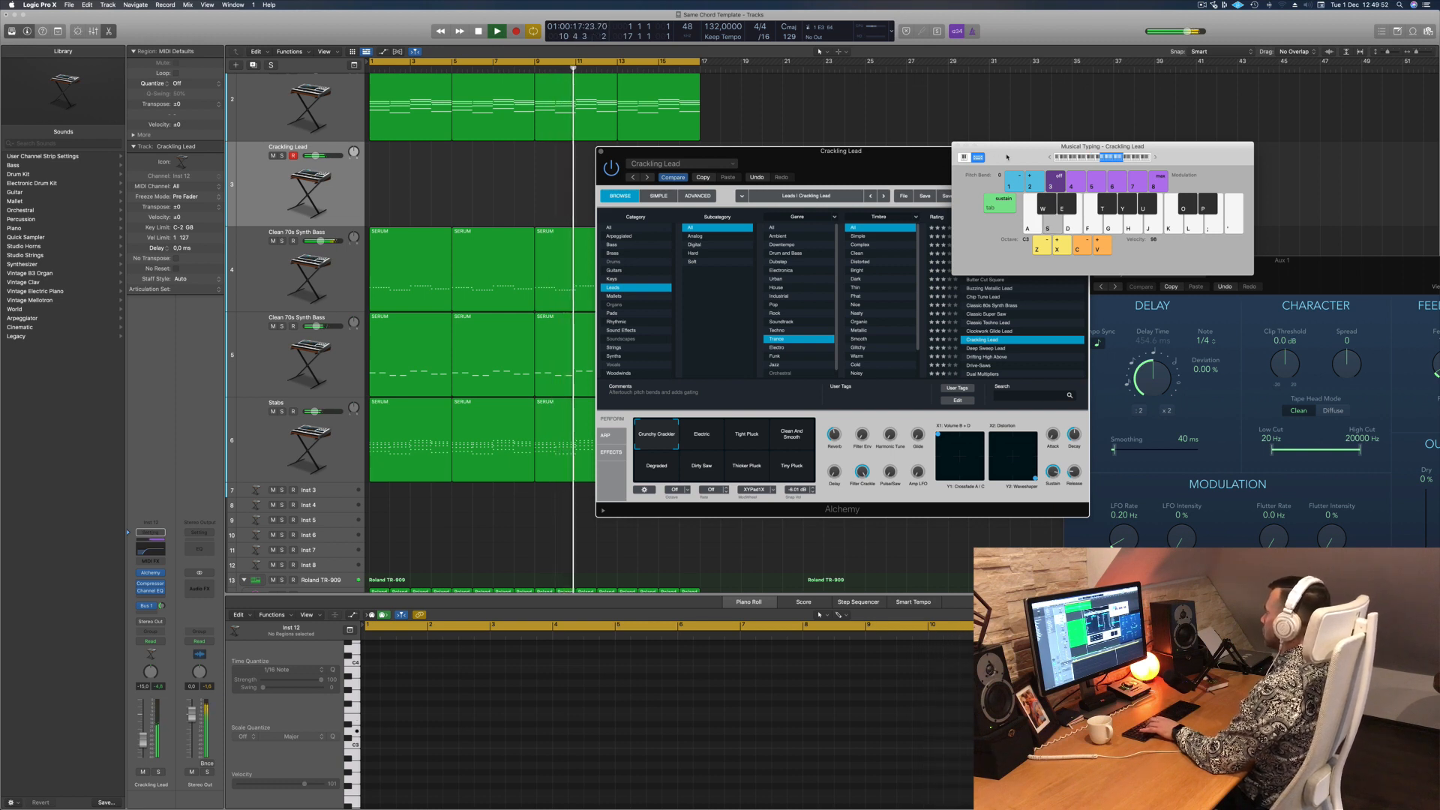
pyautogui.moveTo(1006, 157); pyautogui.dragTo(1037, 116)
pyautogui.press('f')
pyautogui.press('s')
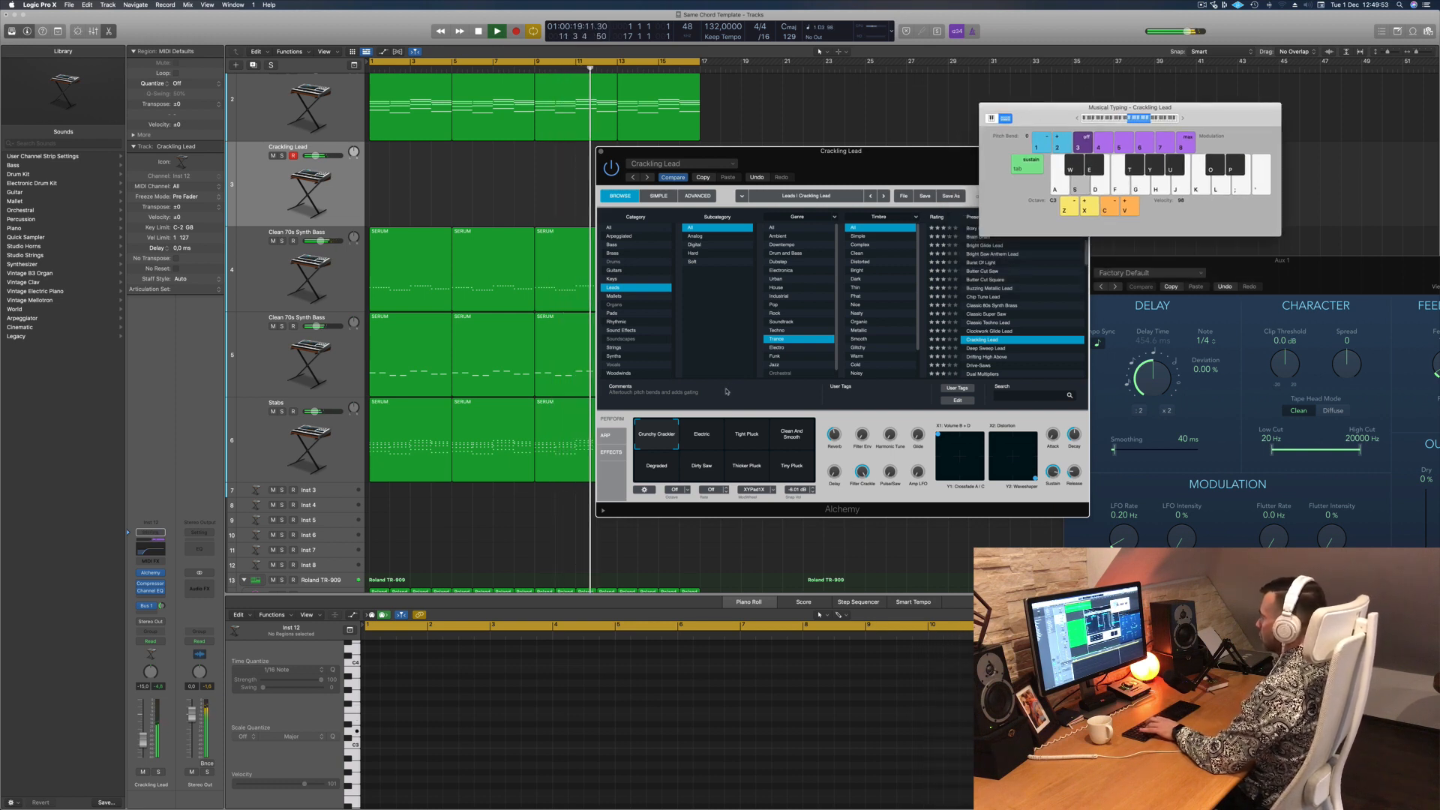
# Step: Try Crackling Lead's Electric and Tight Pluck variations and show the Bus 1 send's aux channel beside the lead's channel strip
pyautogui.click(705, 435)
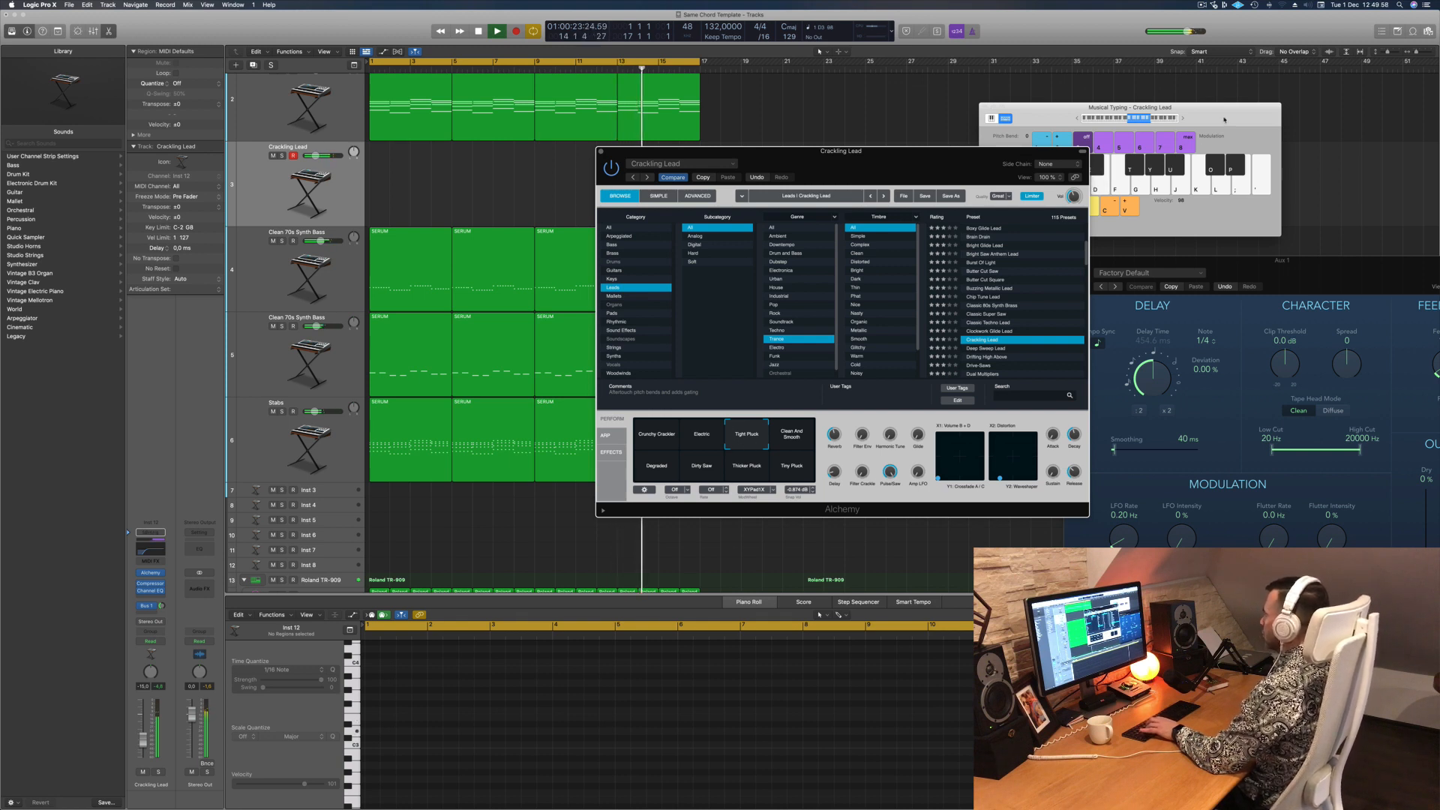
pyautogui.moveTo(1224, 119); pyautogui.dragTo(1204, 122)
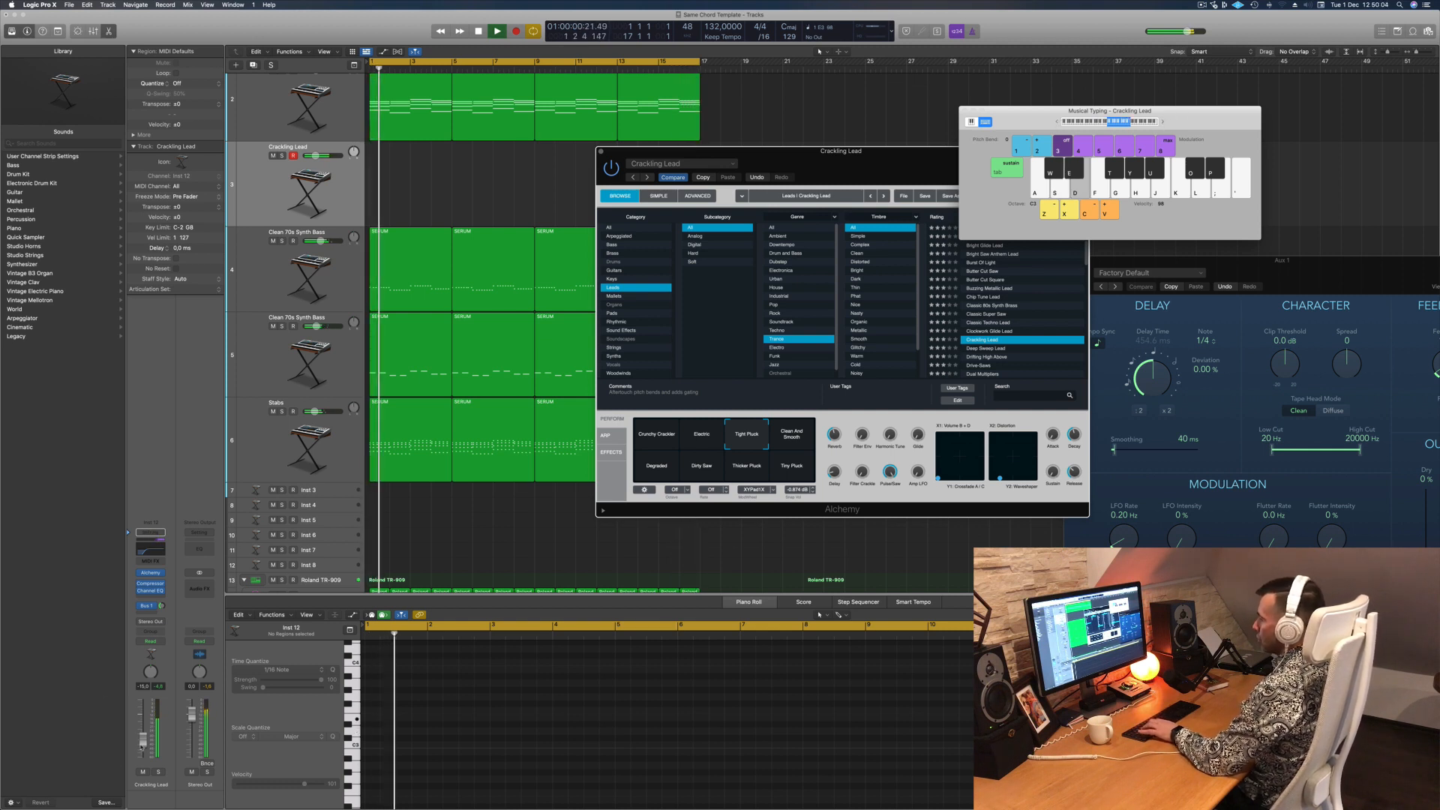
pyautogui.click(179, 584)
pyautogui.click(147, 606)
# Step: Play a short test melody with Crackling Lead's Tight Pluck variation over the looping arrangement
pyautogui.press('d')
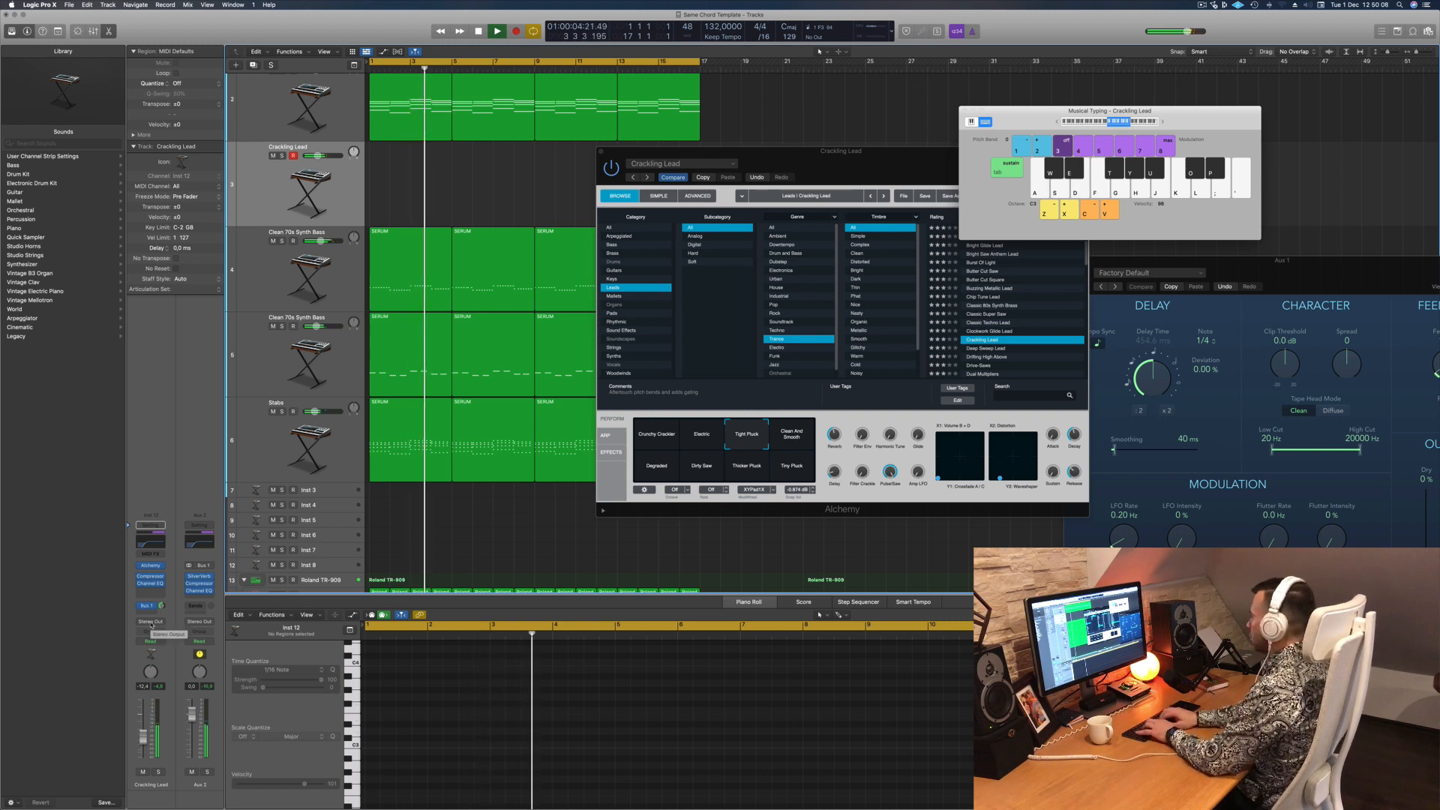
pyautogui.press('a')
pyautogui.press('k')
pyautogui.press('l')
pyautogui.press('g')
pyautogui.press('s')
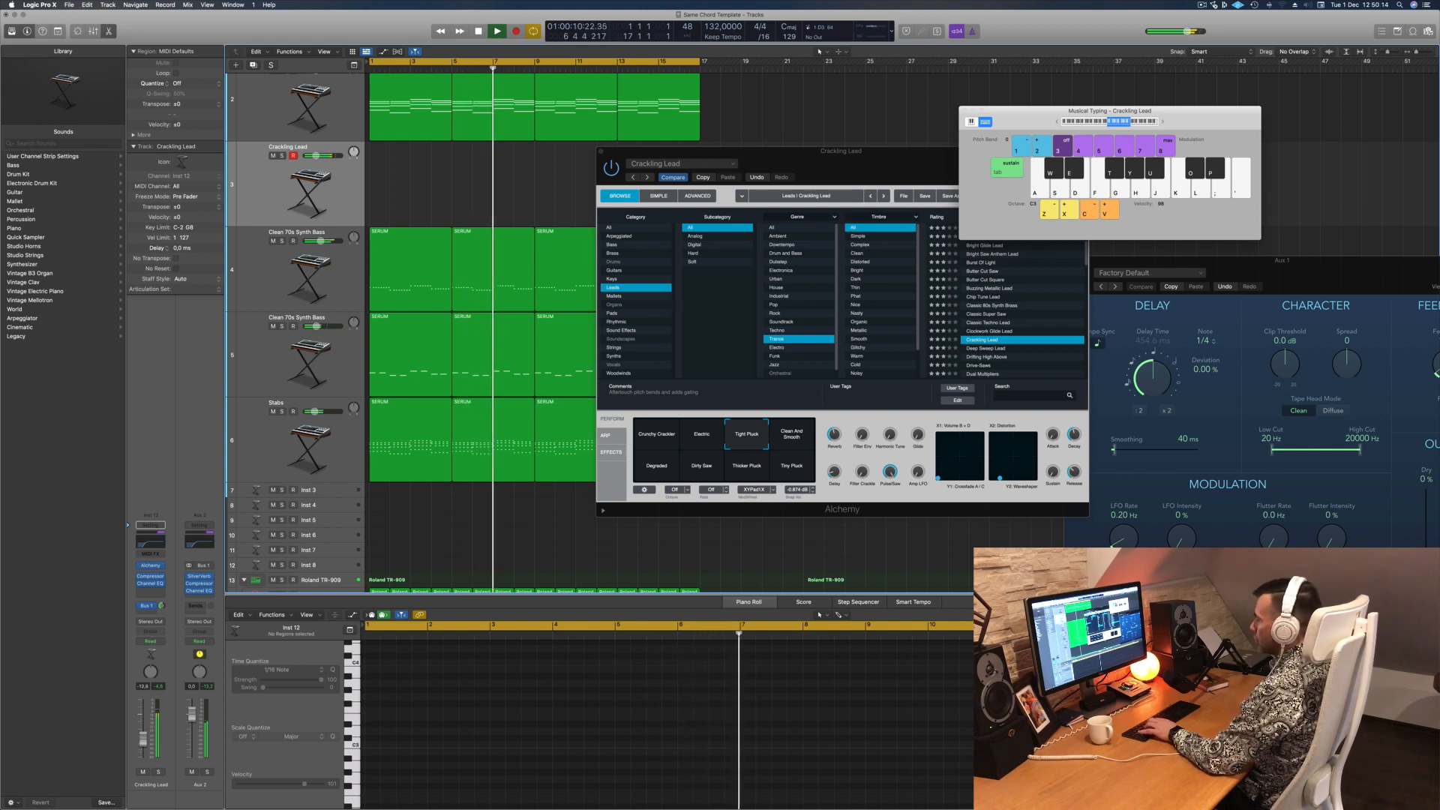
# Step: Audition Crackling Lead's Clean And Smooth, Degraded, Thicker Pluck and Tiny Pluck variations
pyautogui.click(790, 437)
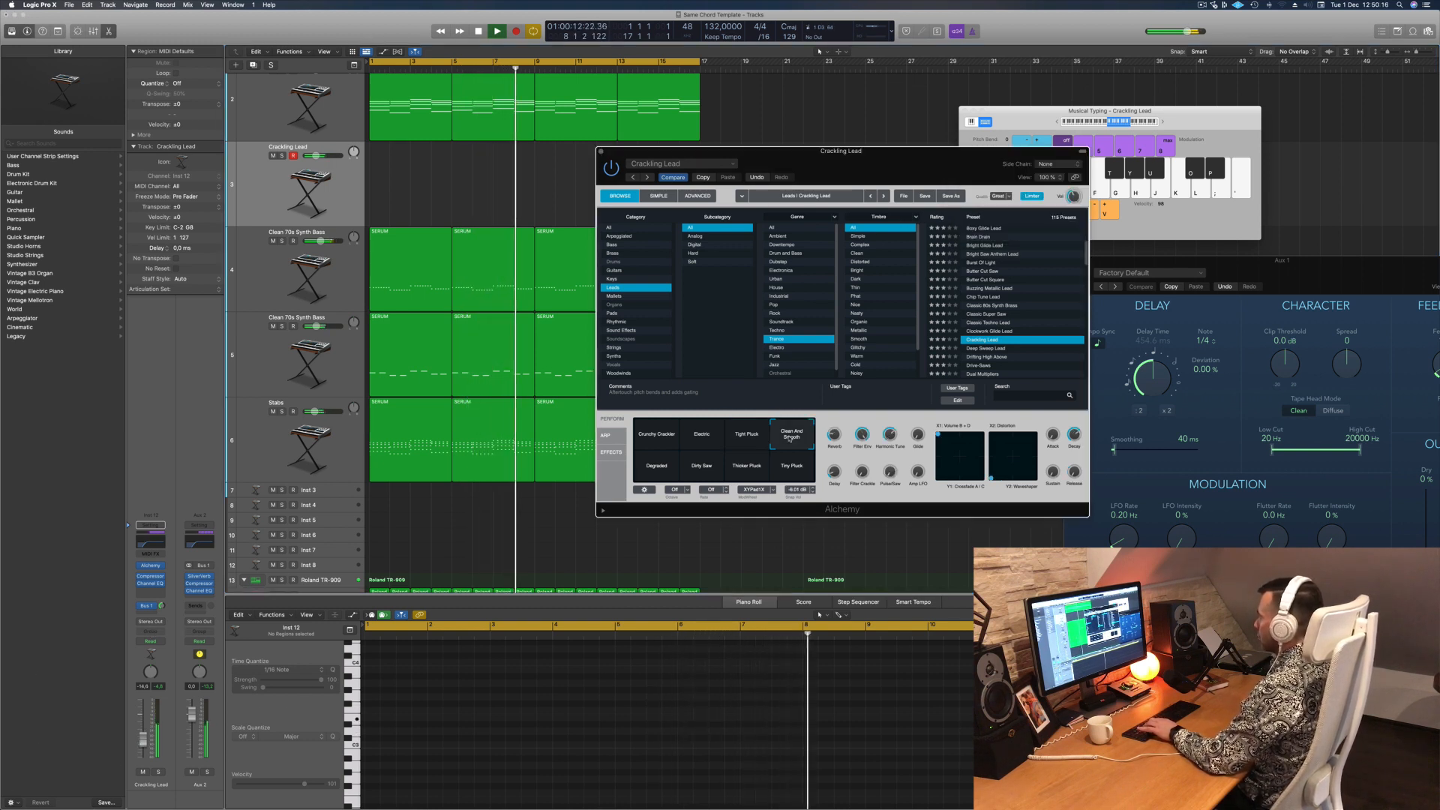
pyautogui.click(656, 465)
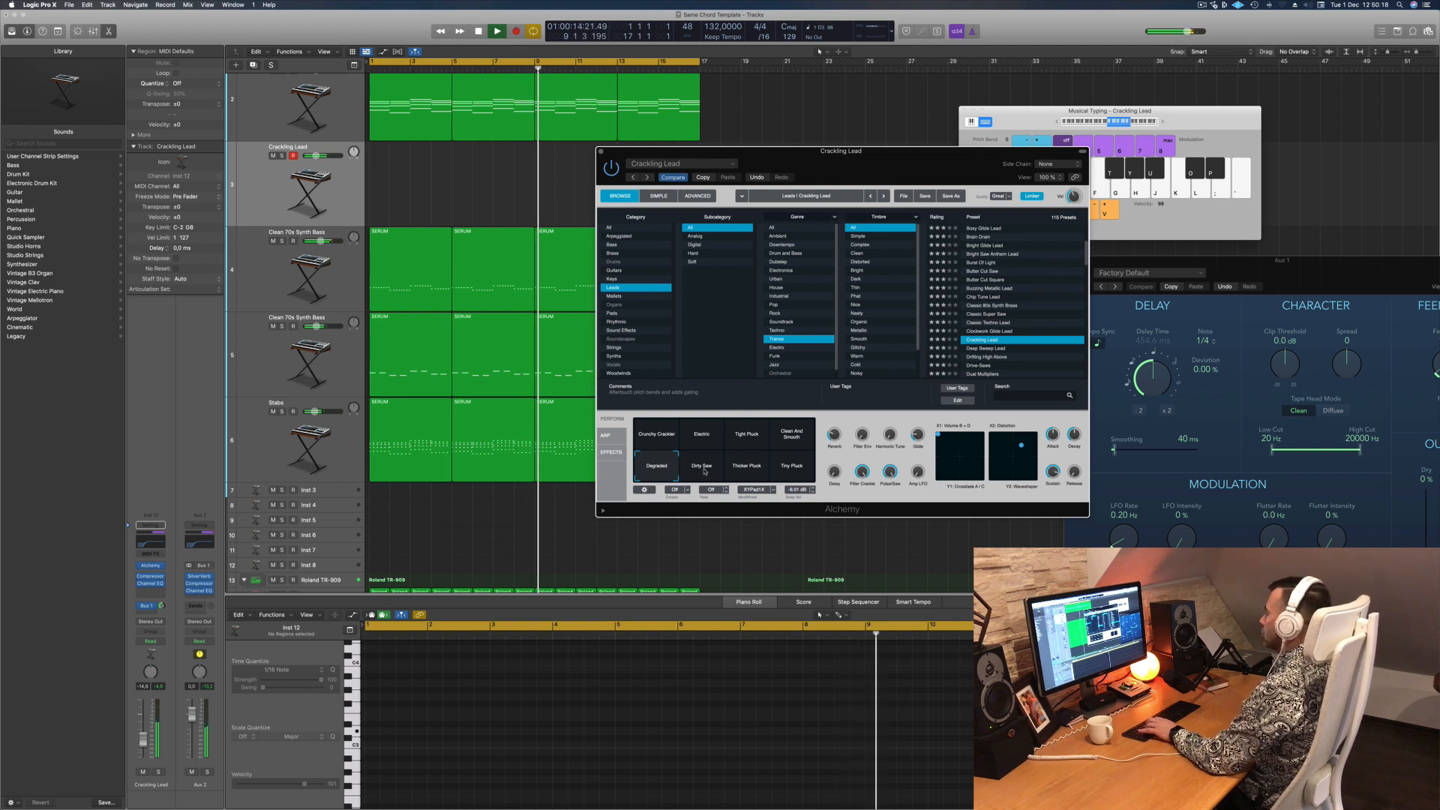
pyautogui.click(740, 466)
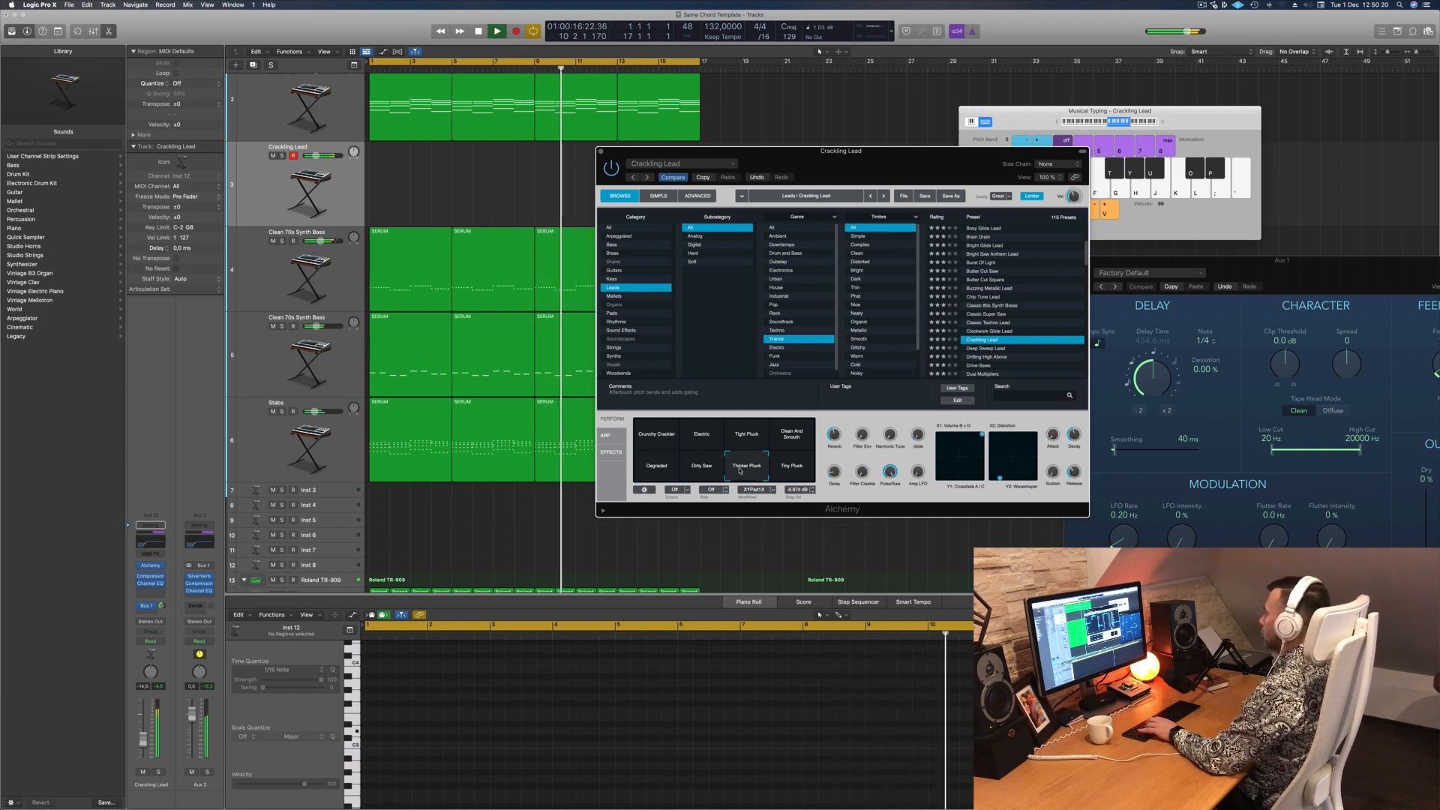
pyautogui.click(802, 468)
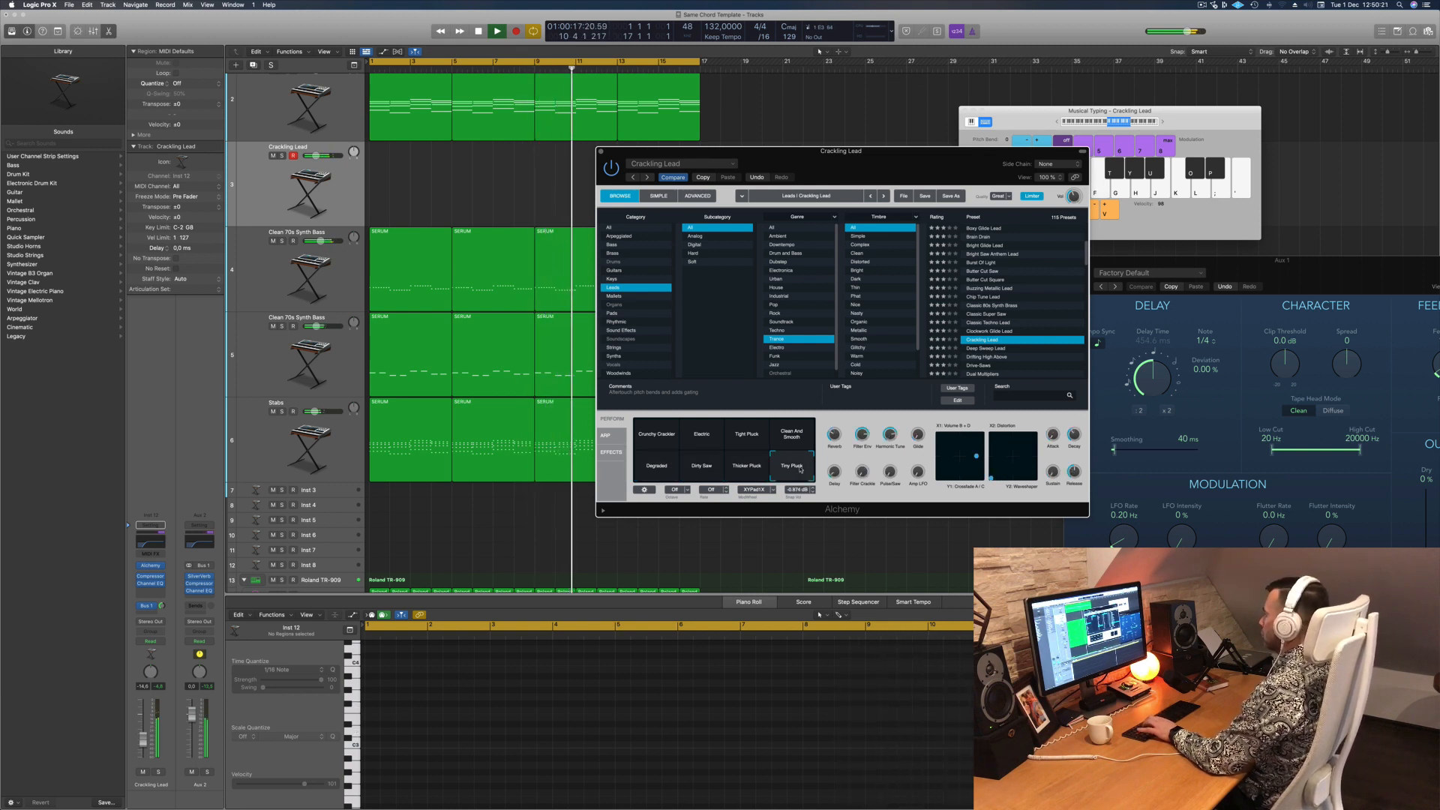
# Step: Audition Deep Sweep Lead and Drifting High Above with its Flanger Noise variation, moving the Alchemy window aside and raising the track's volume
pyautogui.click(994, 349)
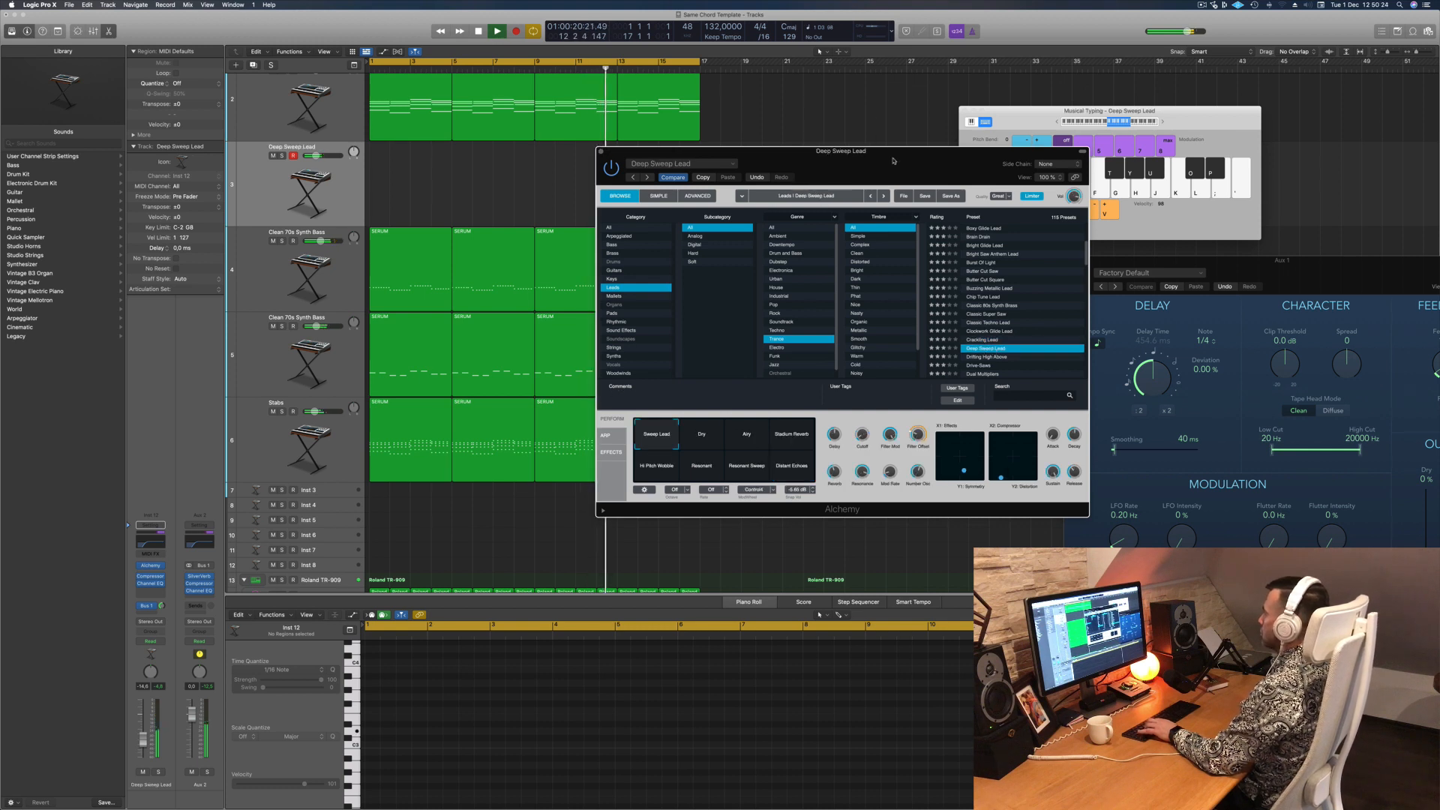
pyautogui.moveTo(892, 158); pyautogui.dragTo(861, 114)
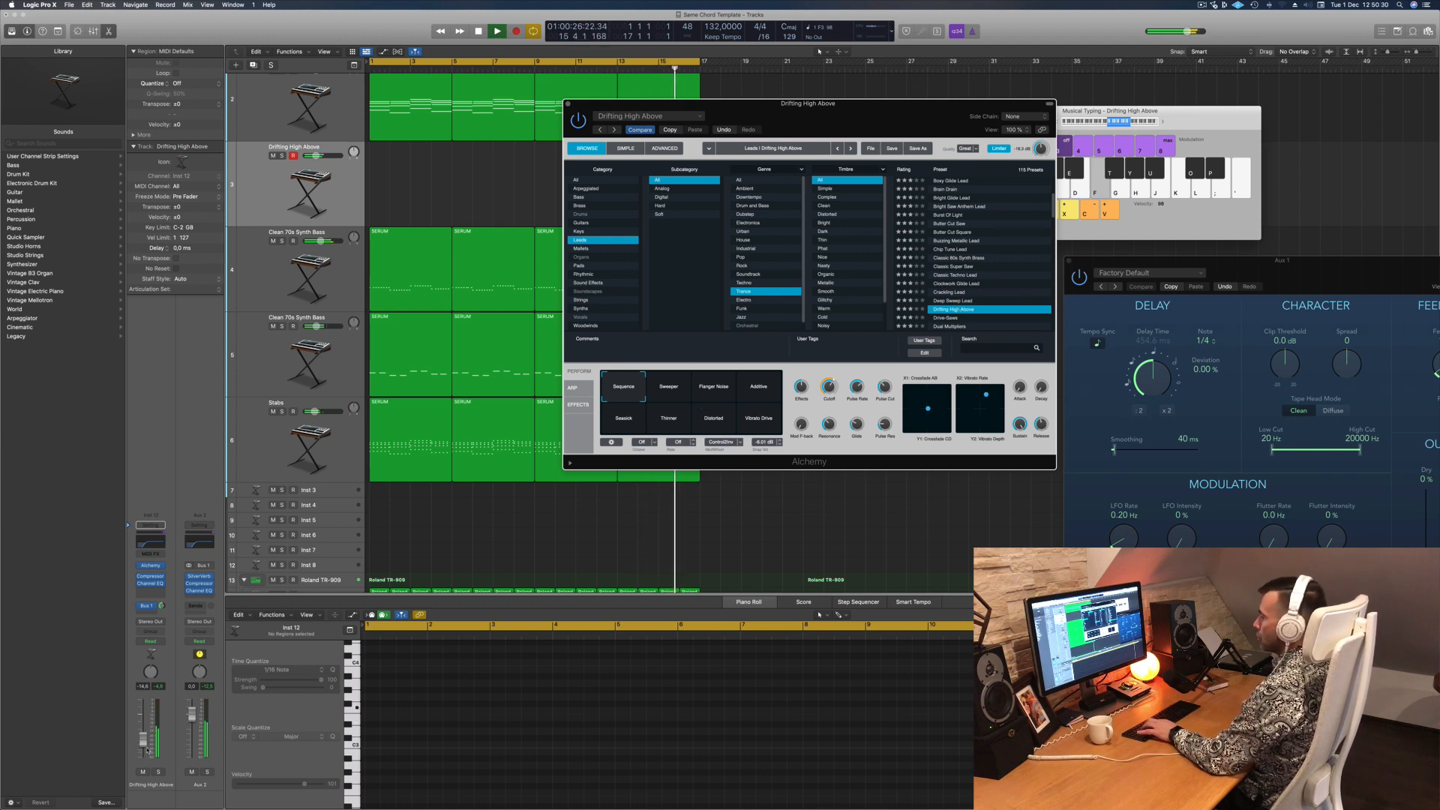
pyautogui.press('f')
pyautogui.moveTo(142, 734); pyautogui.dragTo(143, 730)
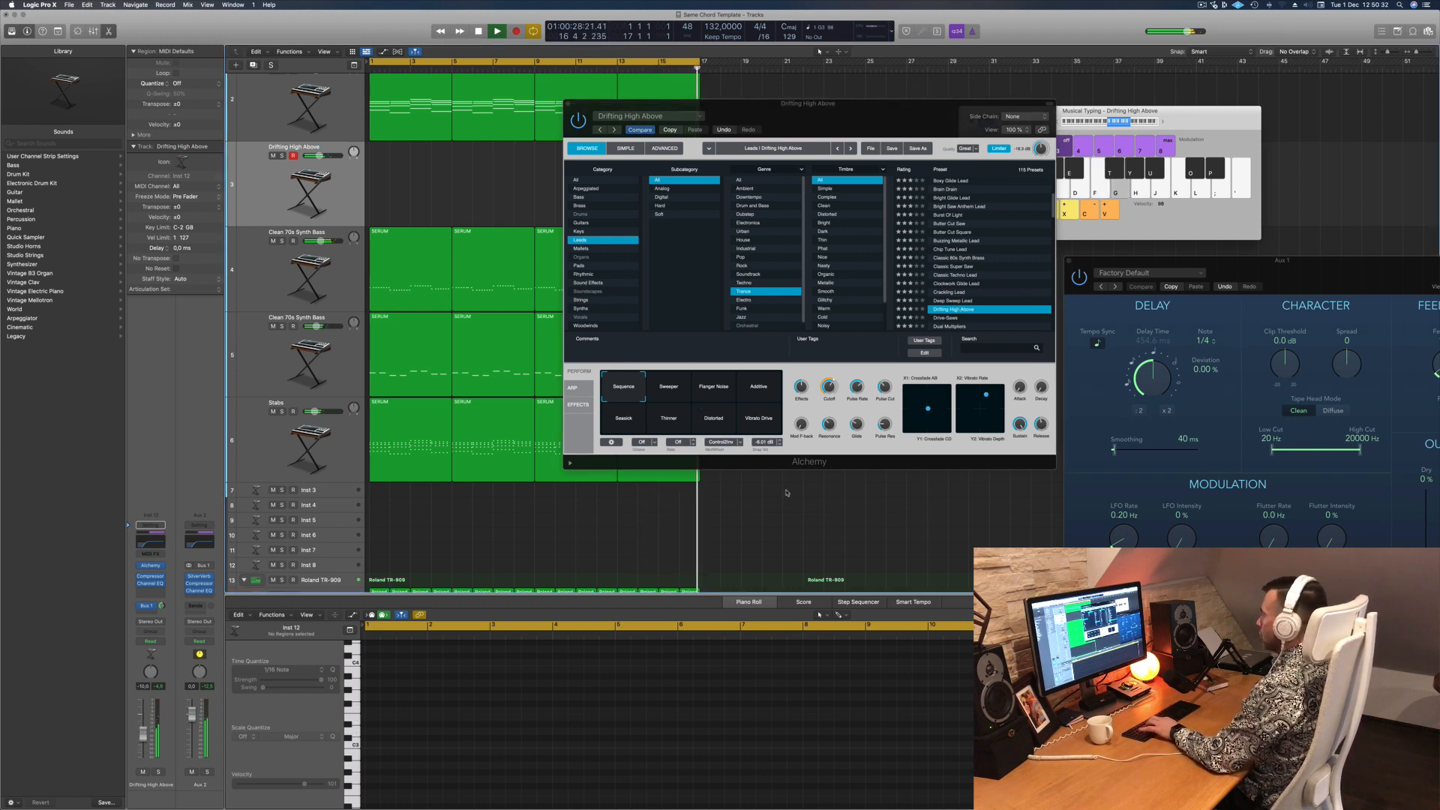
pyautogui.click(713, 386)
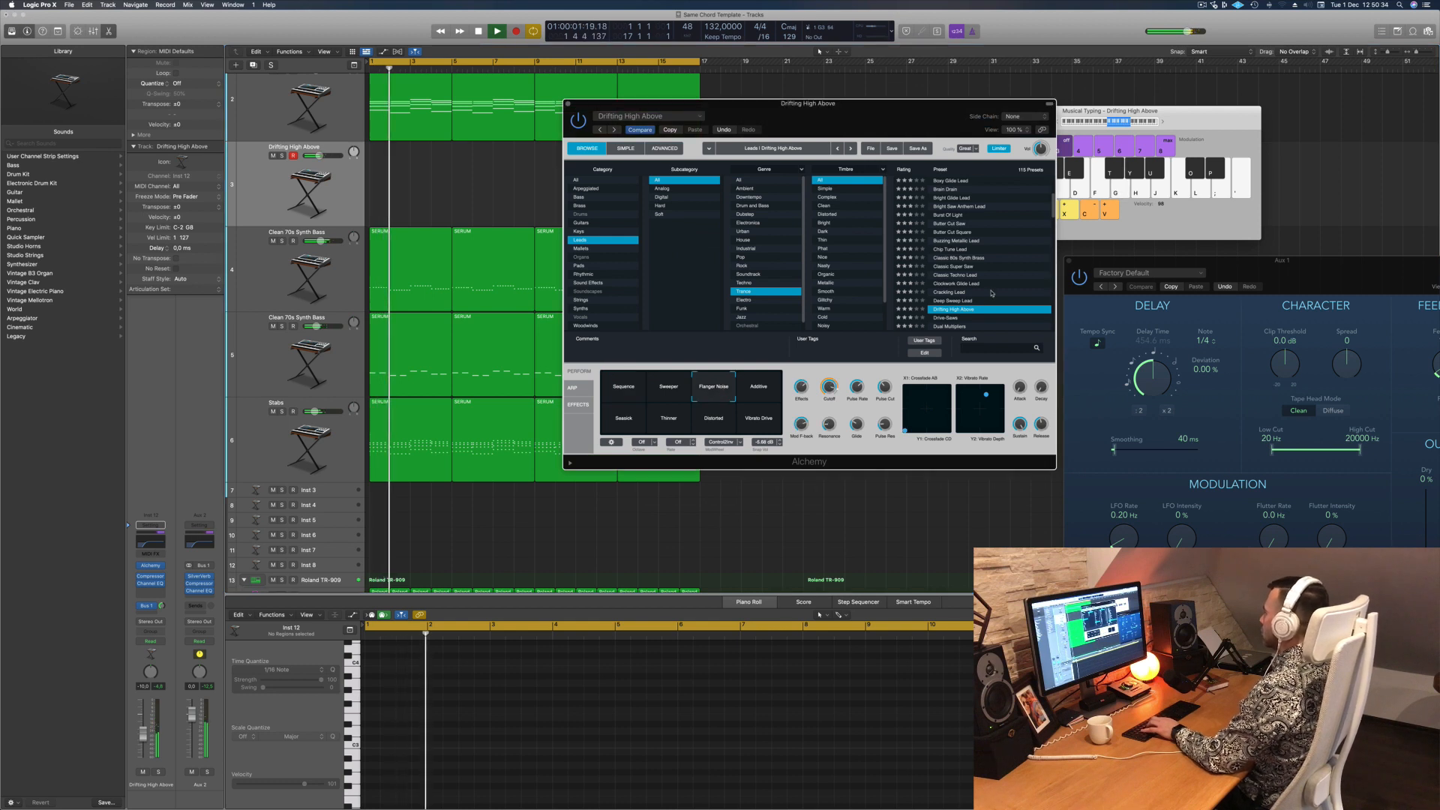
# Step: Load Drive-Saws, raise the lead track's volume and audition the Gated, Delayed Pluck and Rich Pad variations
pyautogui.scroll(-2, 991, 293)
pyautogui.click(949, 298)
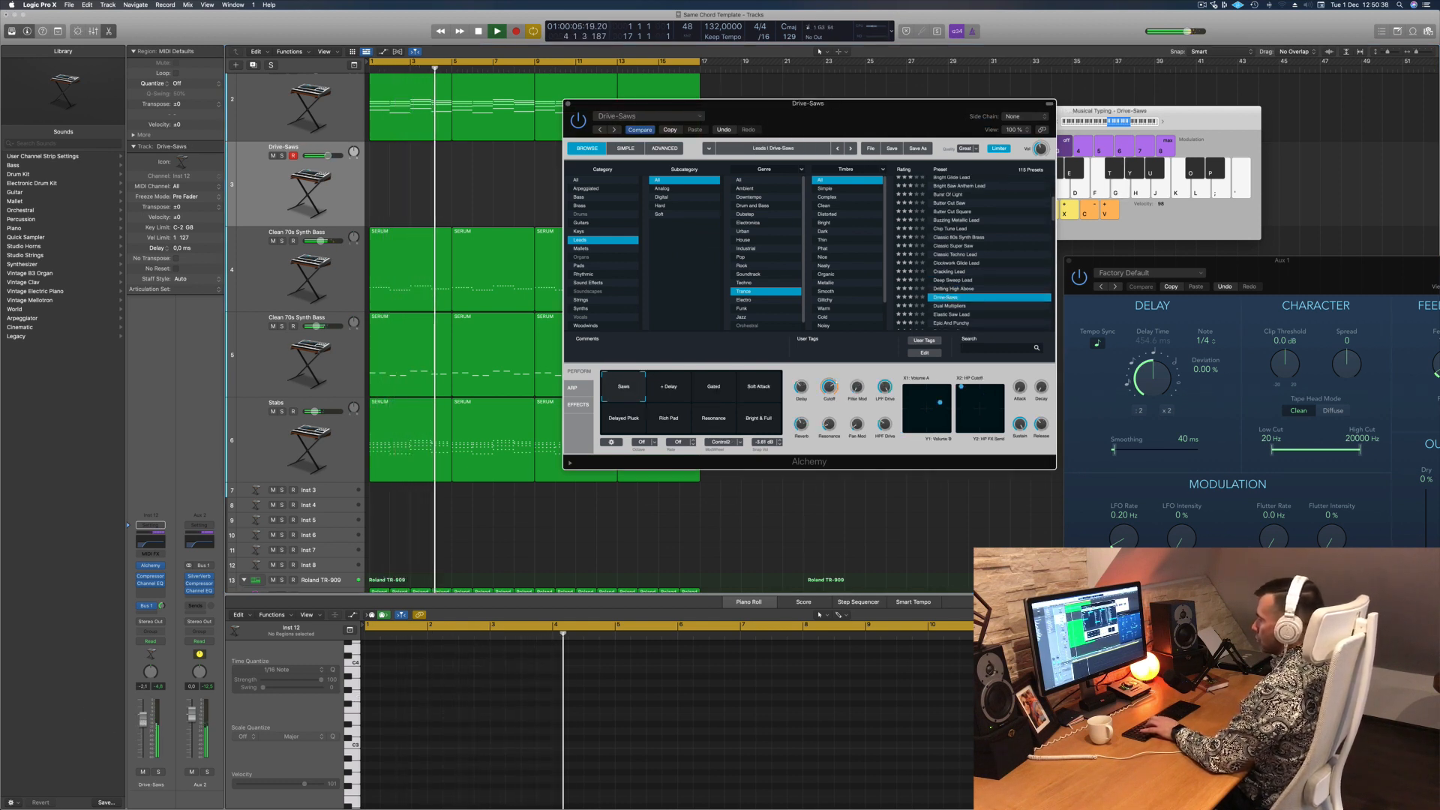
pyautogui.moveTo(327, 156); pyautogui.dragTo(328, 156)
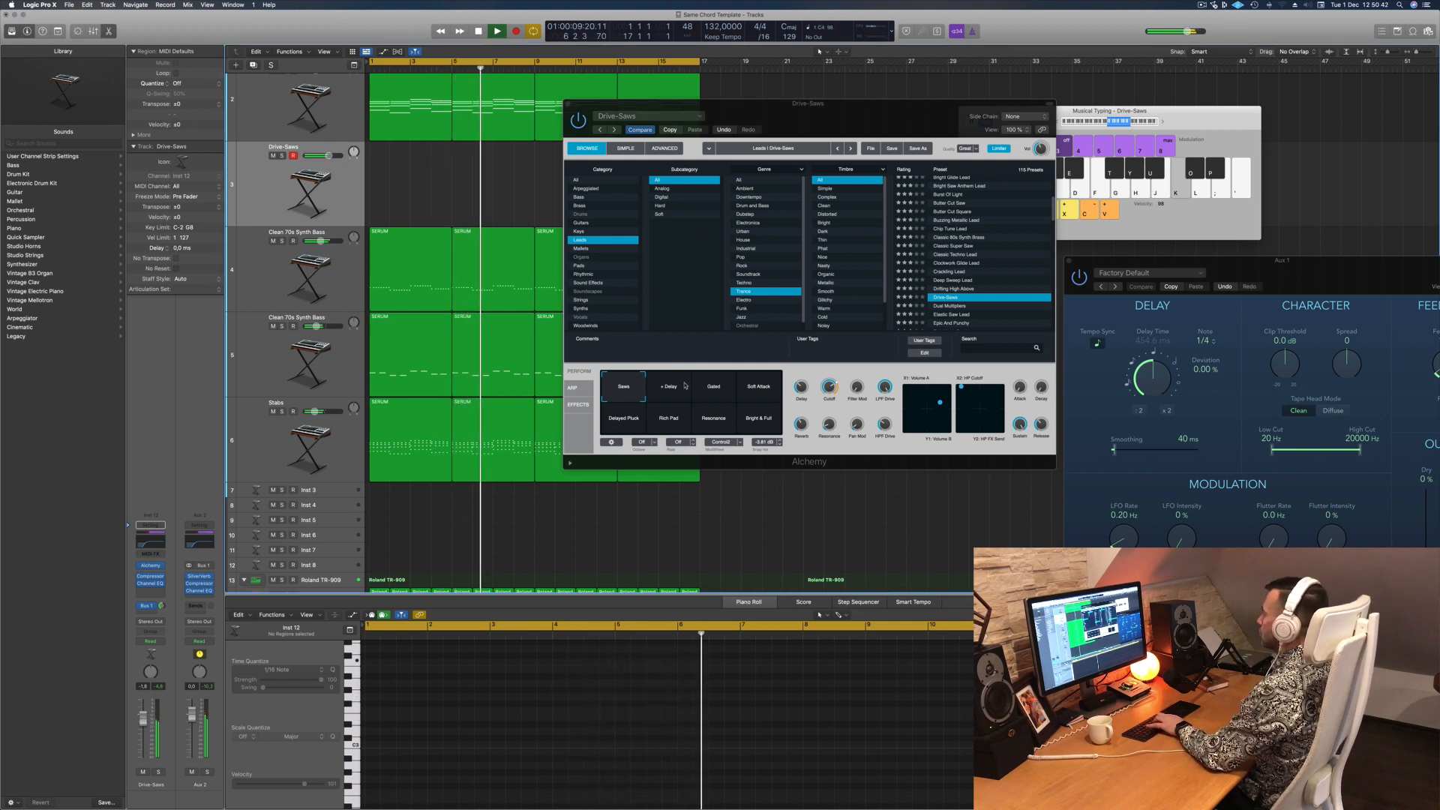
pyautogui.click(714, 393)
pyautogui.click(627, 420)
pyautogui.press('h')
pyautogui.click(674, 420)
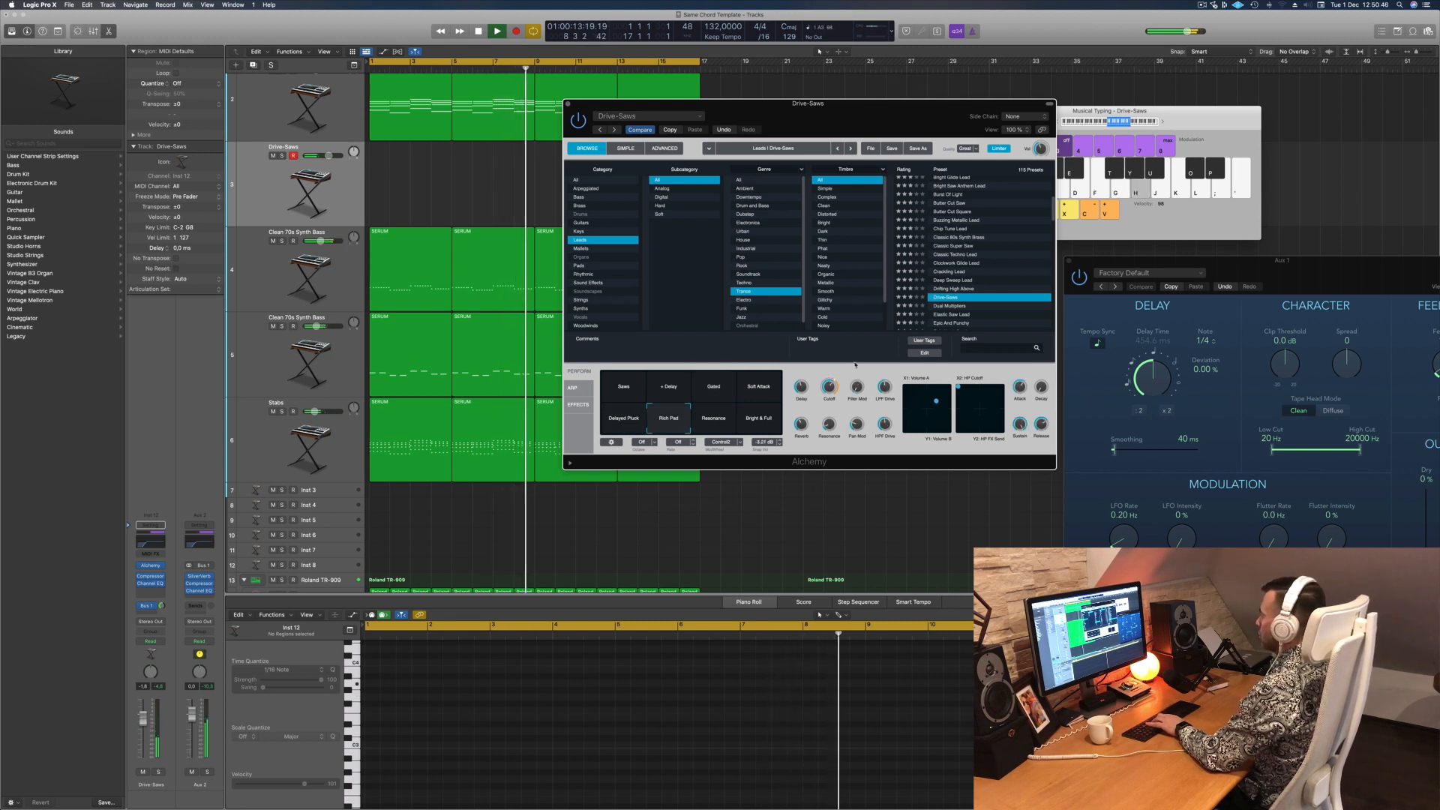
# Step: Audition the Dual Multipliers and Elastic Saw Lead presets with test notes, lowering the lead track's volume
pyautogui.scroll(-3, 964, 258)
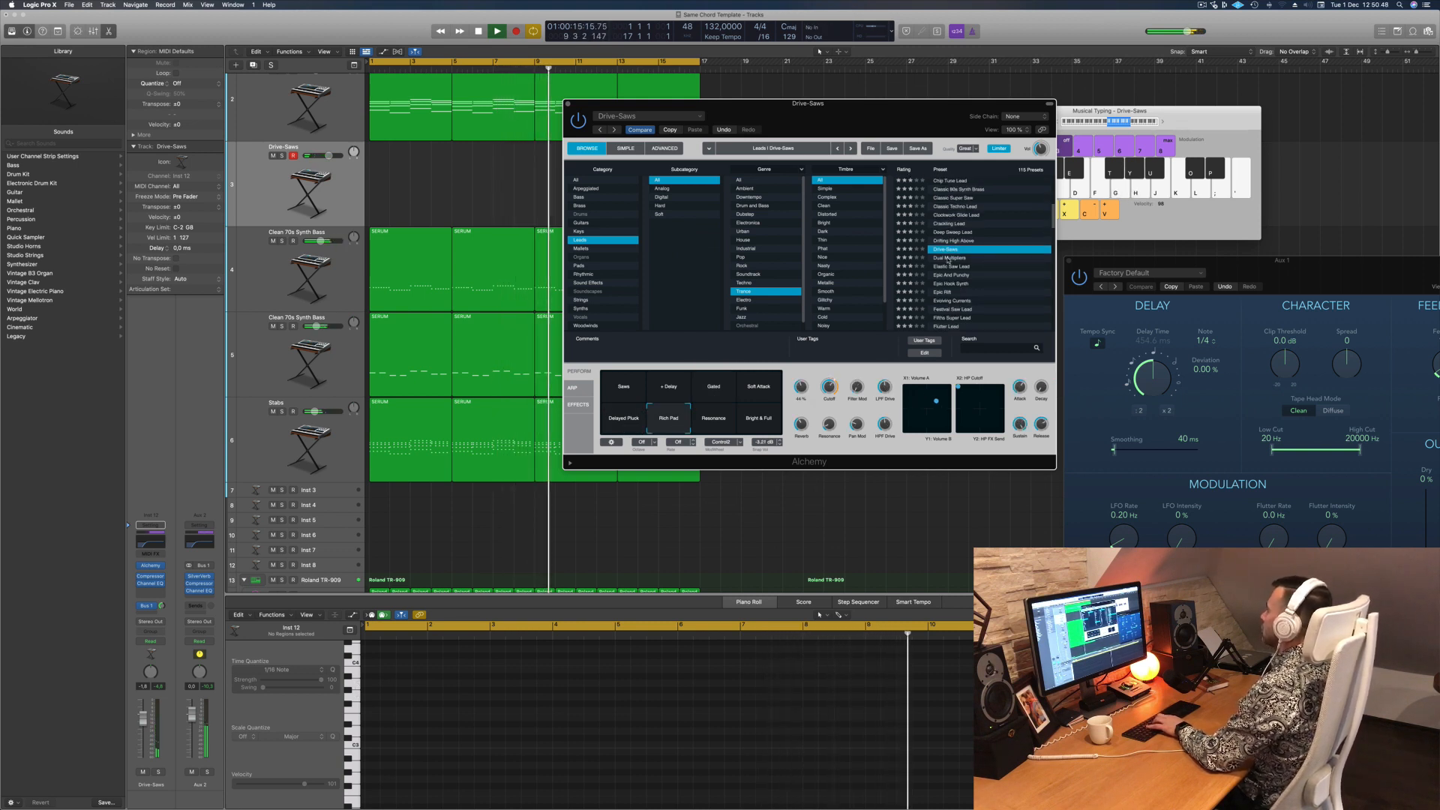
pyautogui.click(950, 258)
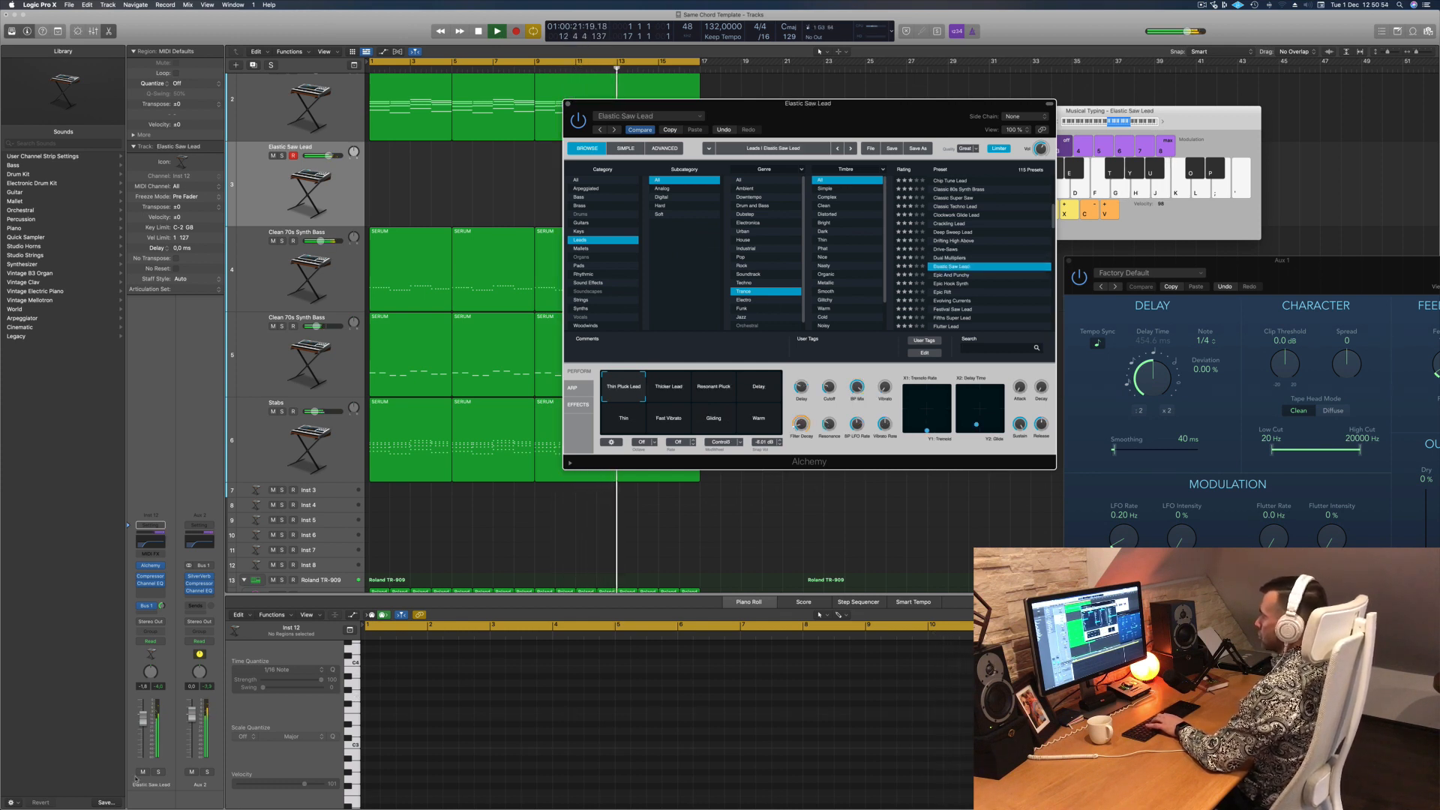
pyautogui.press('g')
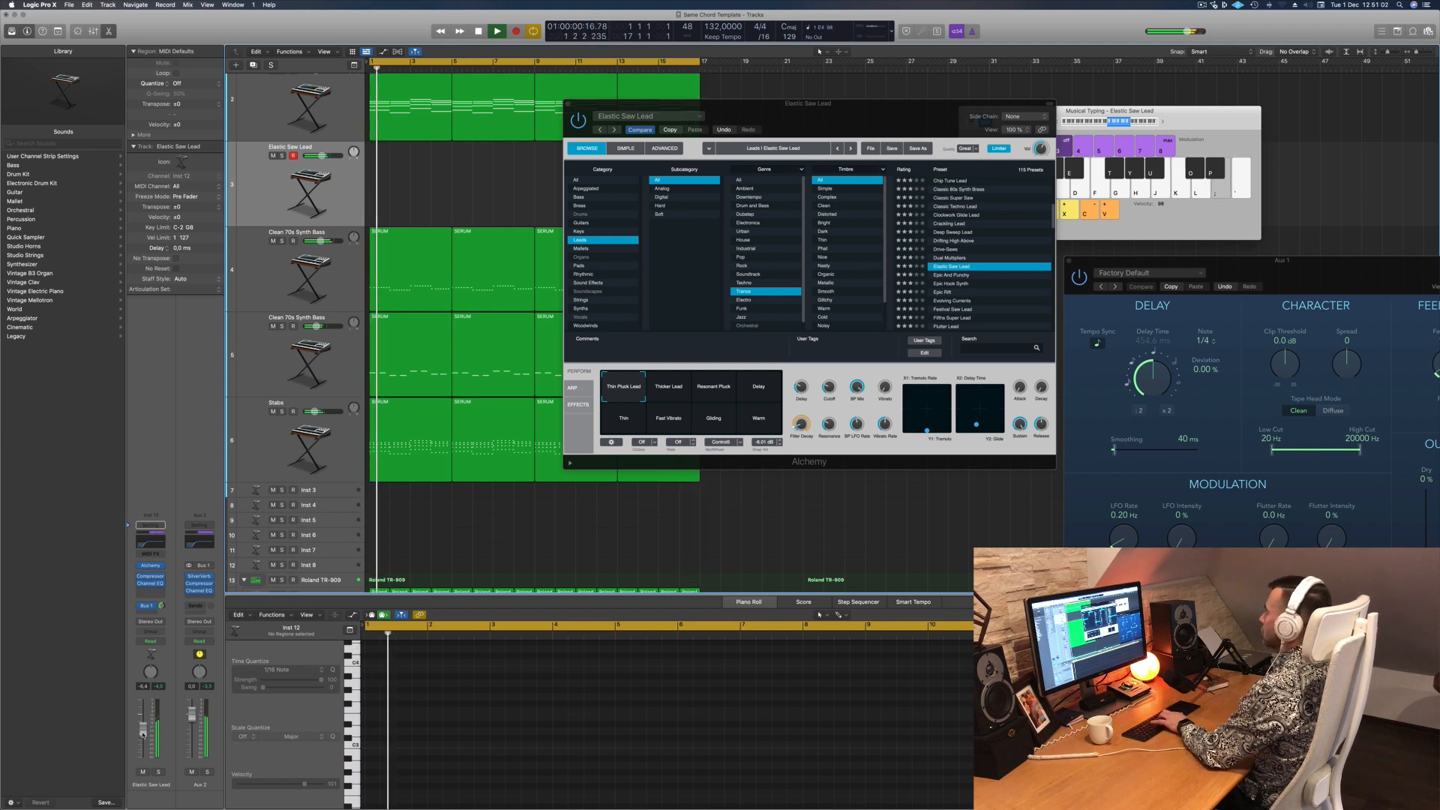
pyautogui.press('h')
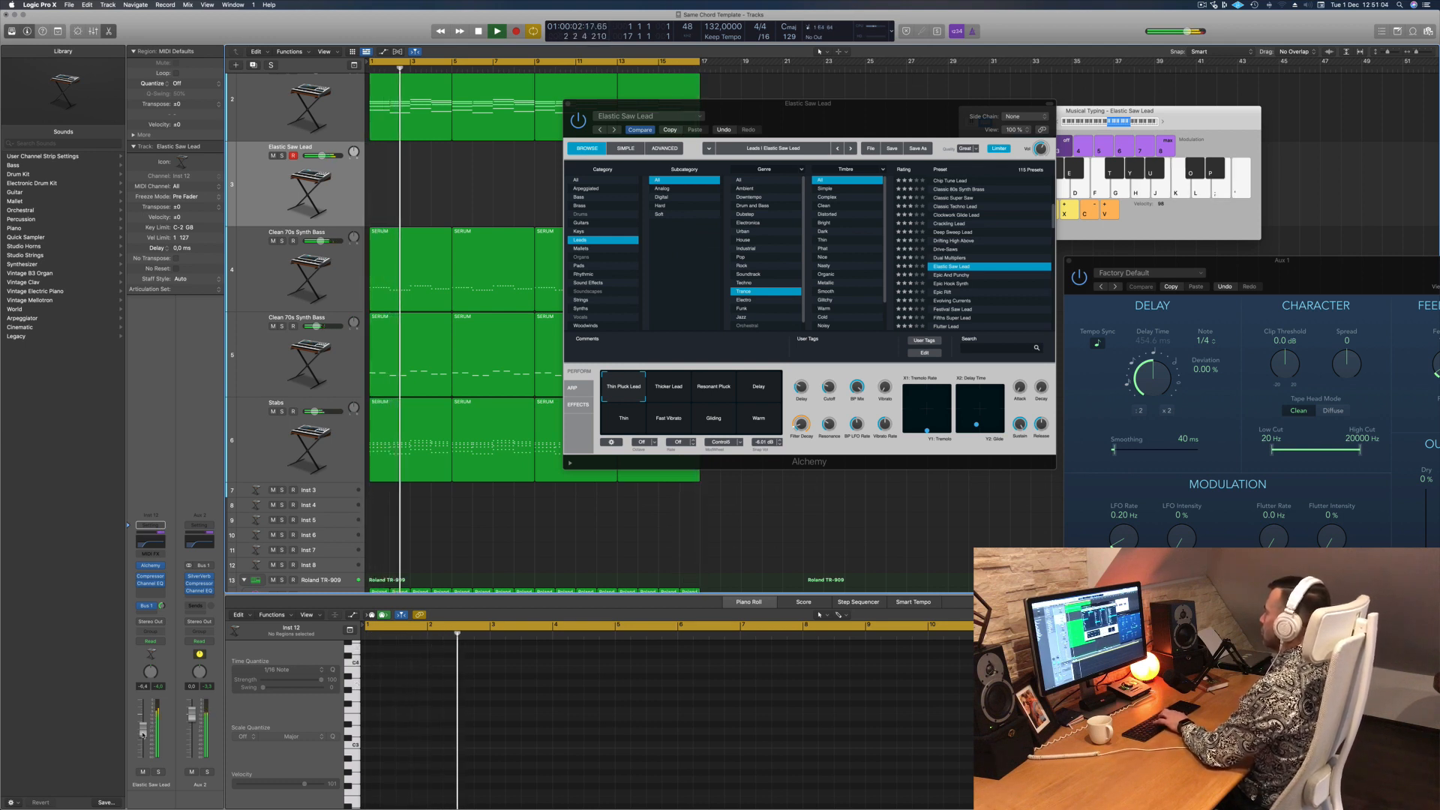
# Step: Load the Epic And Punchy preset and audition its Resonant LFO, Bigger and Punchier variations
pyautogui.click(964, 275)
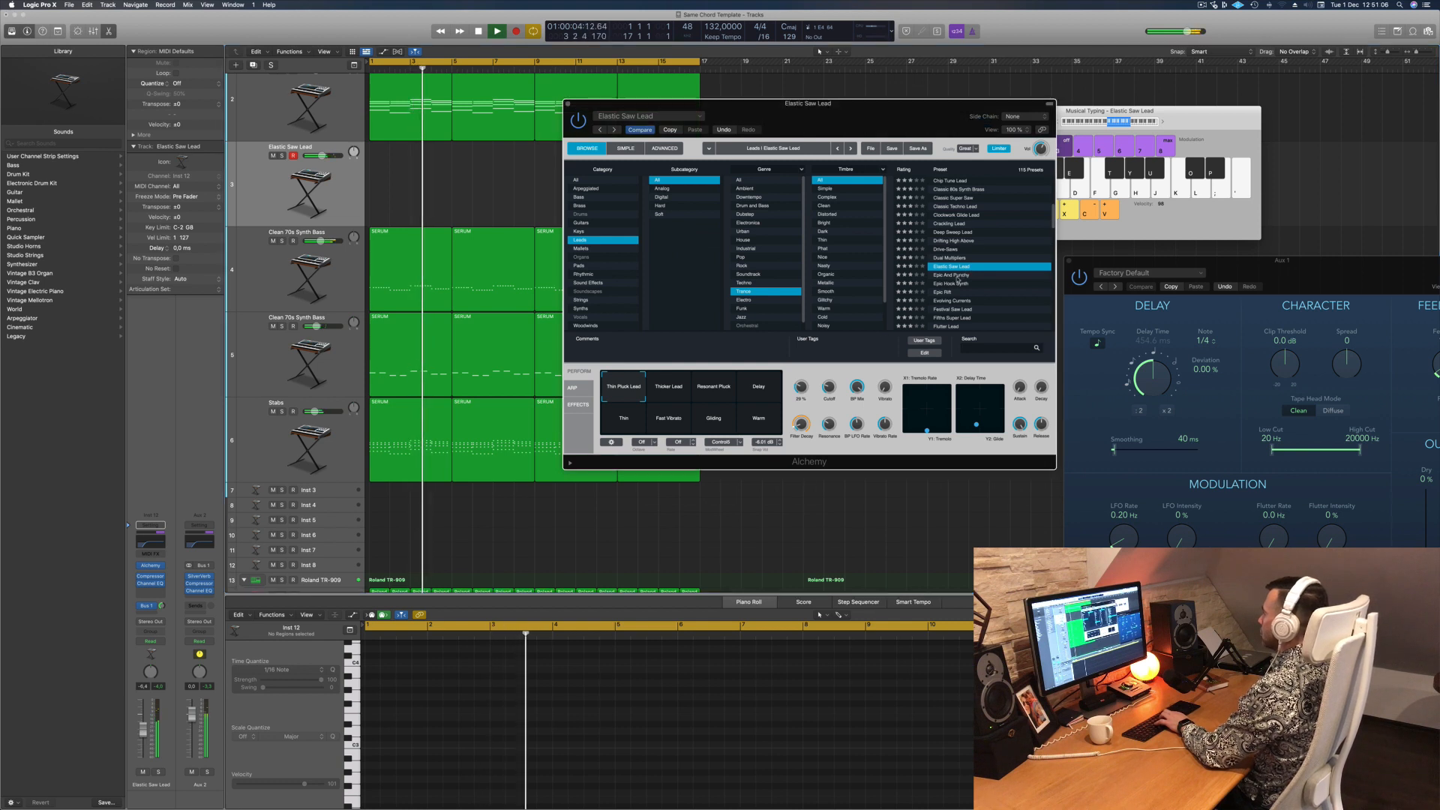
pyautogui.click(669, 387)
pyautogui.click(713, 390)
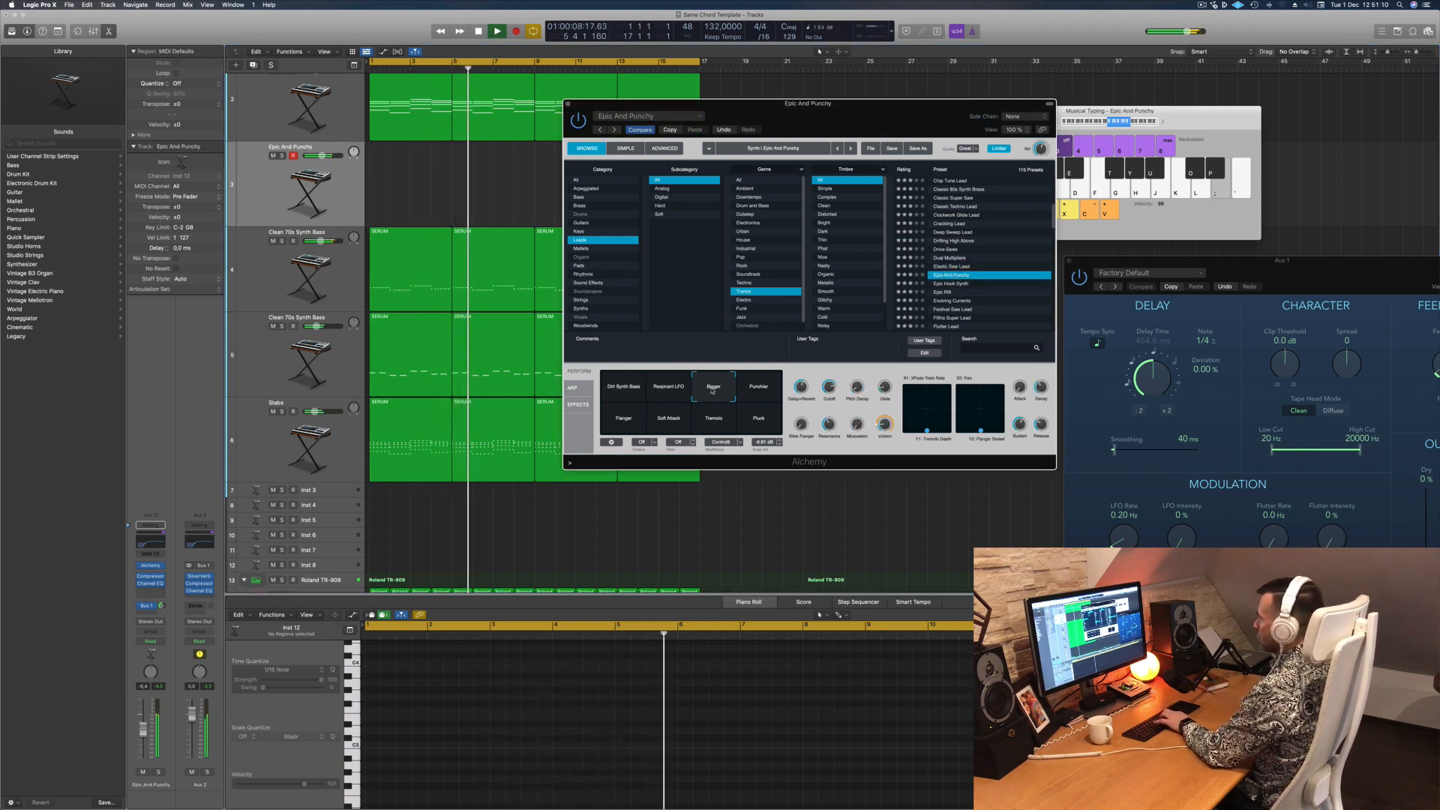
pyautogui.click(762, 391)
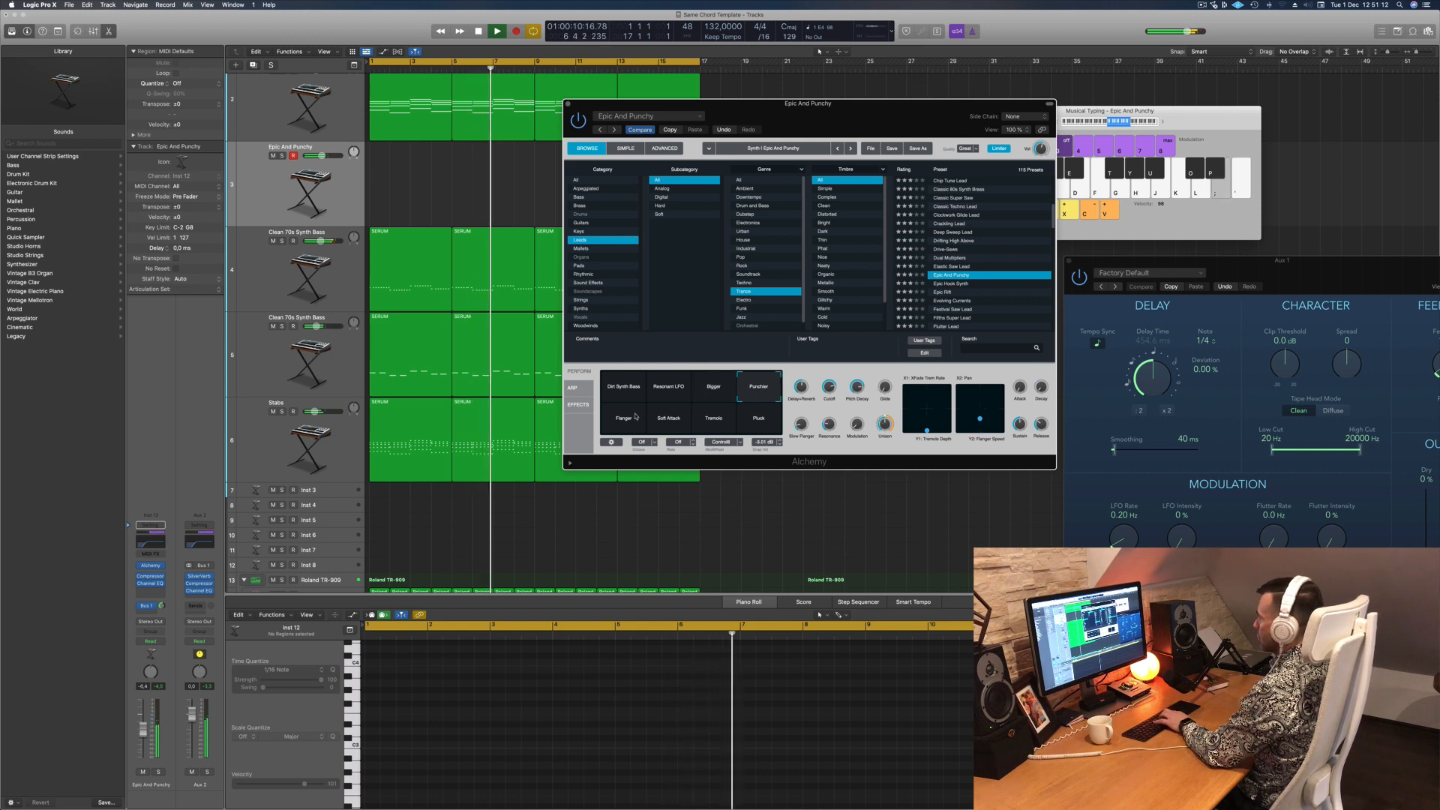
# Step: Audition the Epic Hook Synth and Epic Rift presets on the lead track
pyautogui.scroll(-2, 955, 267)
pyautogui.click(952, 264)
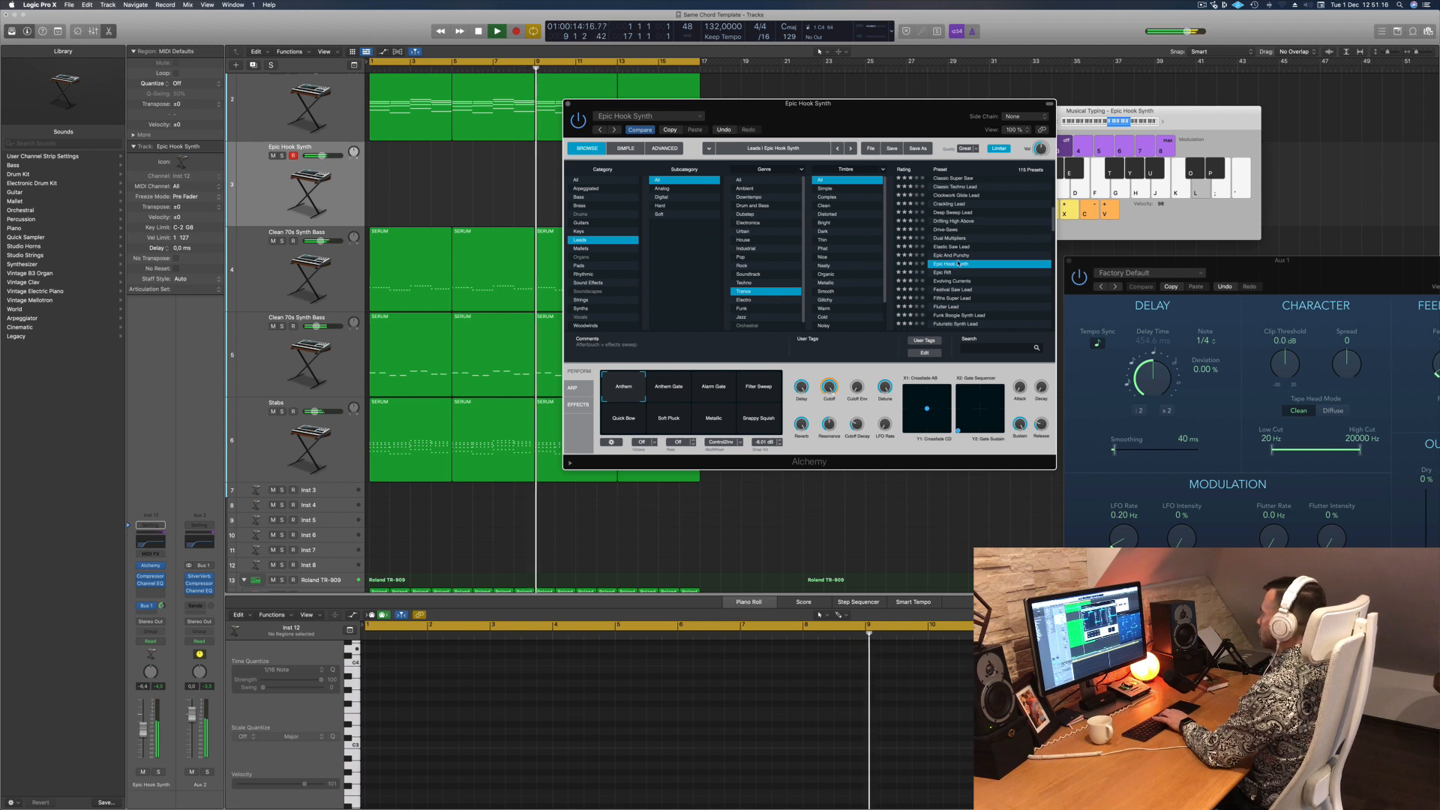
pyautogui.scroll(-2, 962, 264)
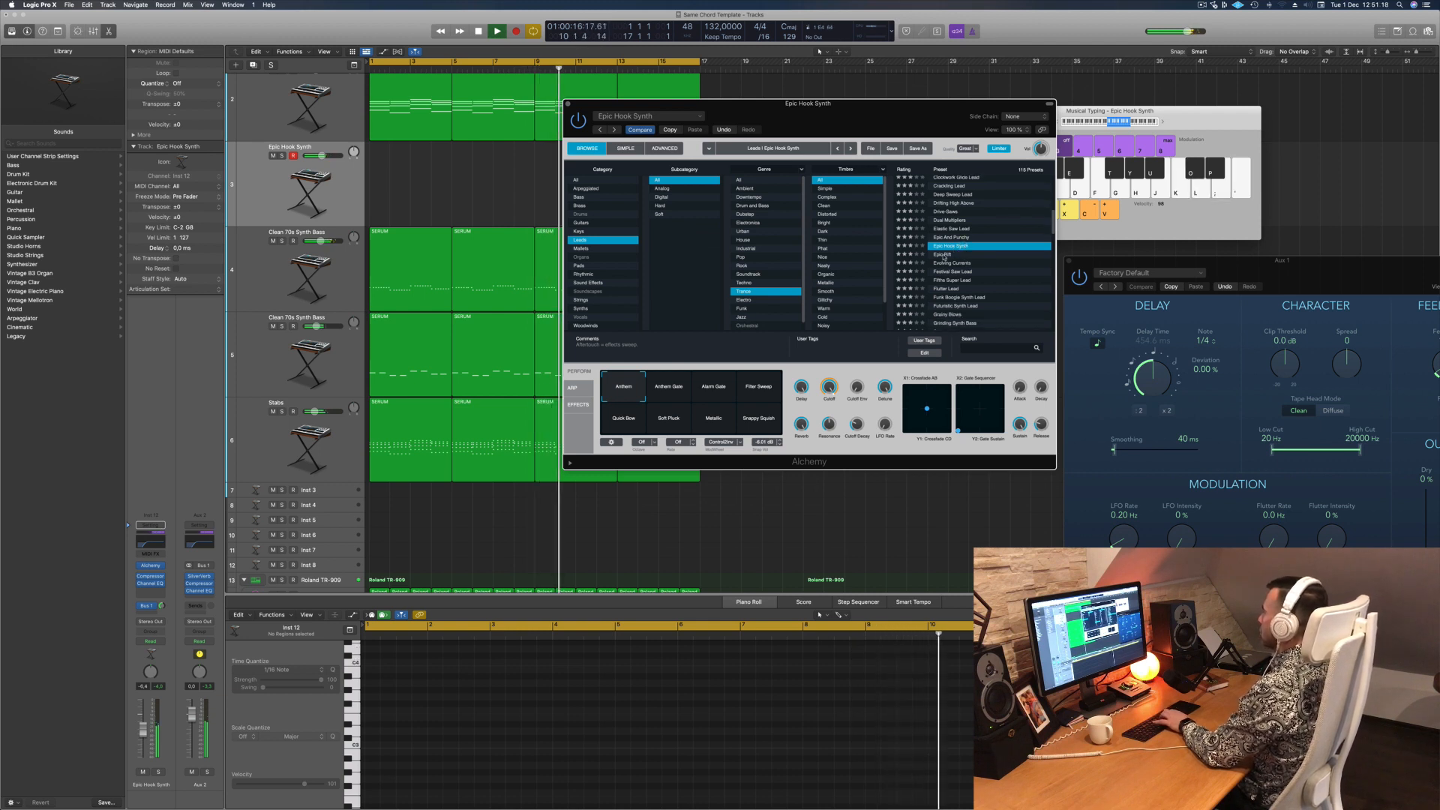
pyautogui.click(943, 255)
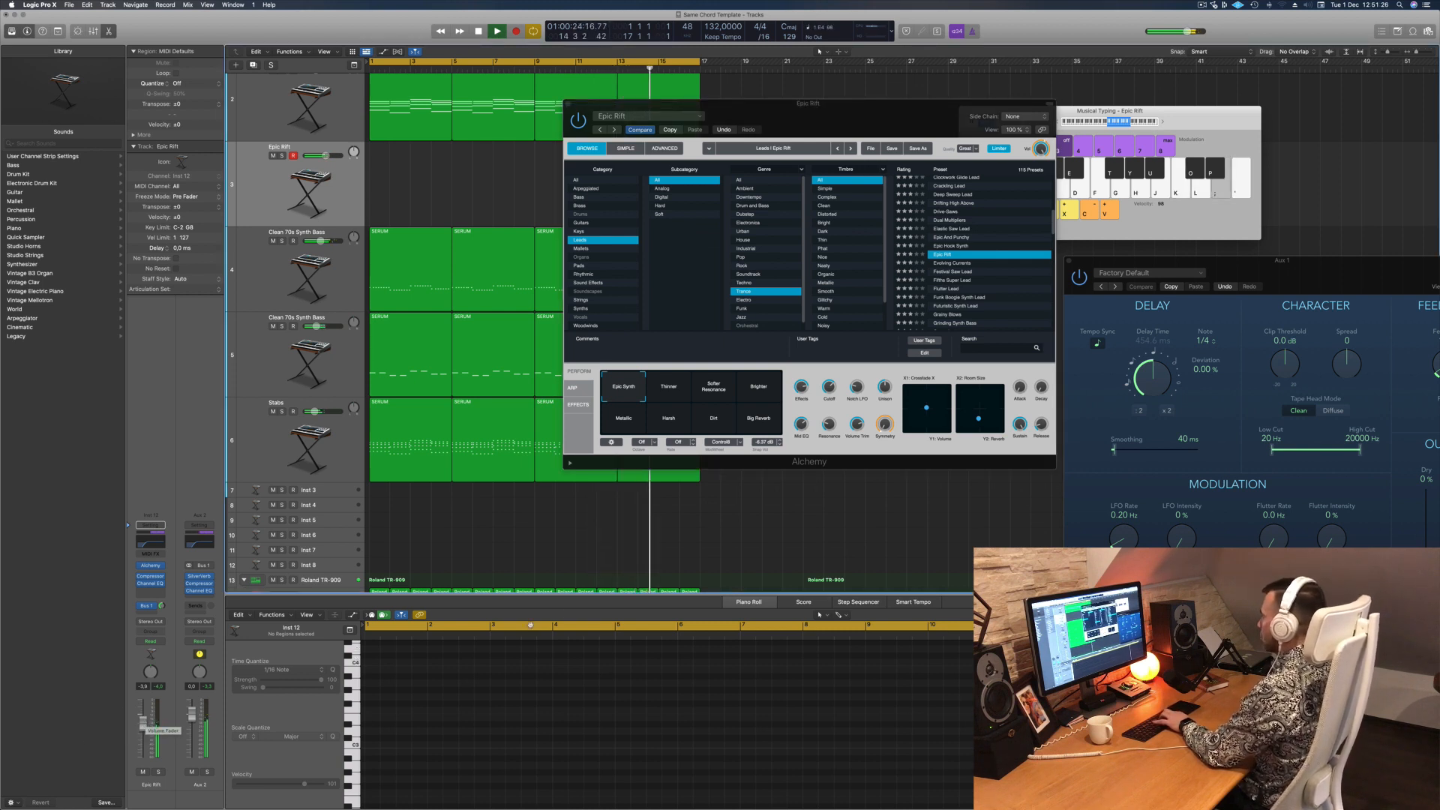
# Step: Load the Festival Saw Lead preset, adjust the track's Bus 1 send level and play a test note
pyautogui.click(944, 272)
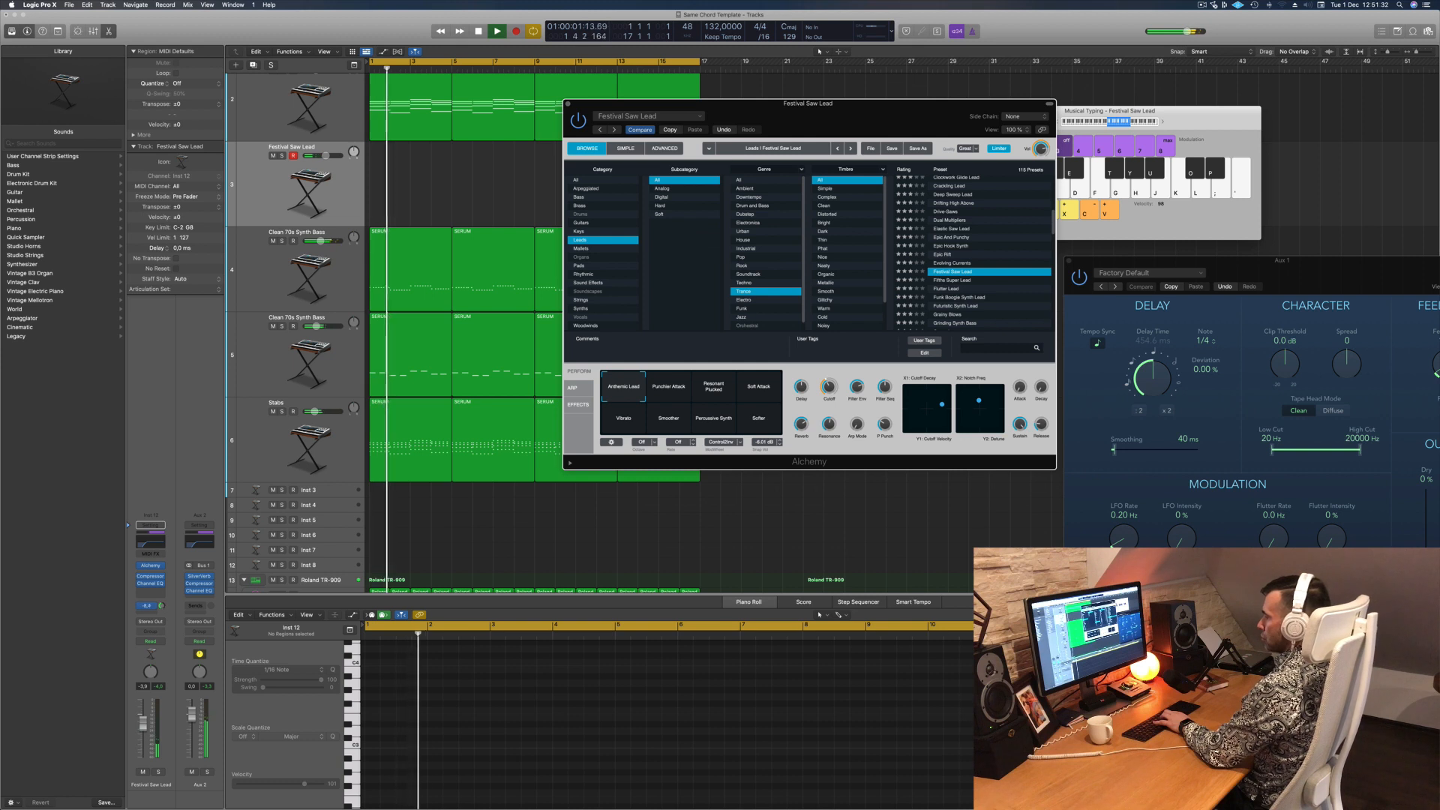
pyautogui.moveTo(162, 606); pyautogui.dragTo(163, 616)
pyautogui.press(';')
# Step: Try the Fifths Super Lead preset and load Funk Boogie Synth Lead on the lead track
pyautogui.click(961, 280)
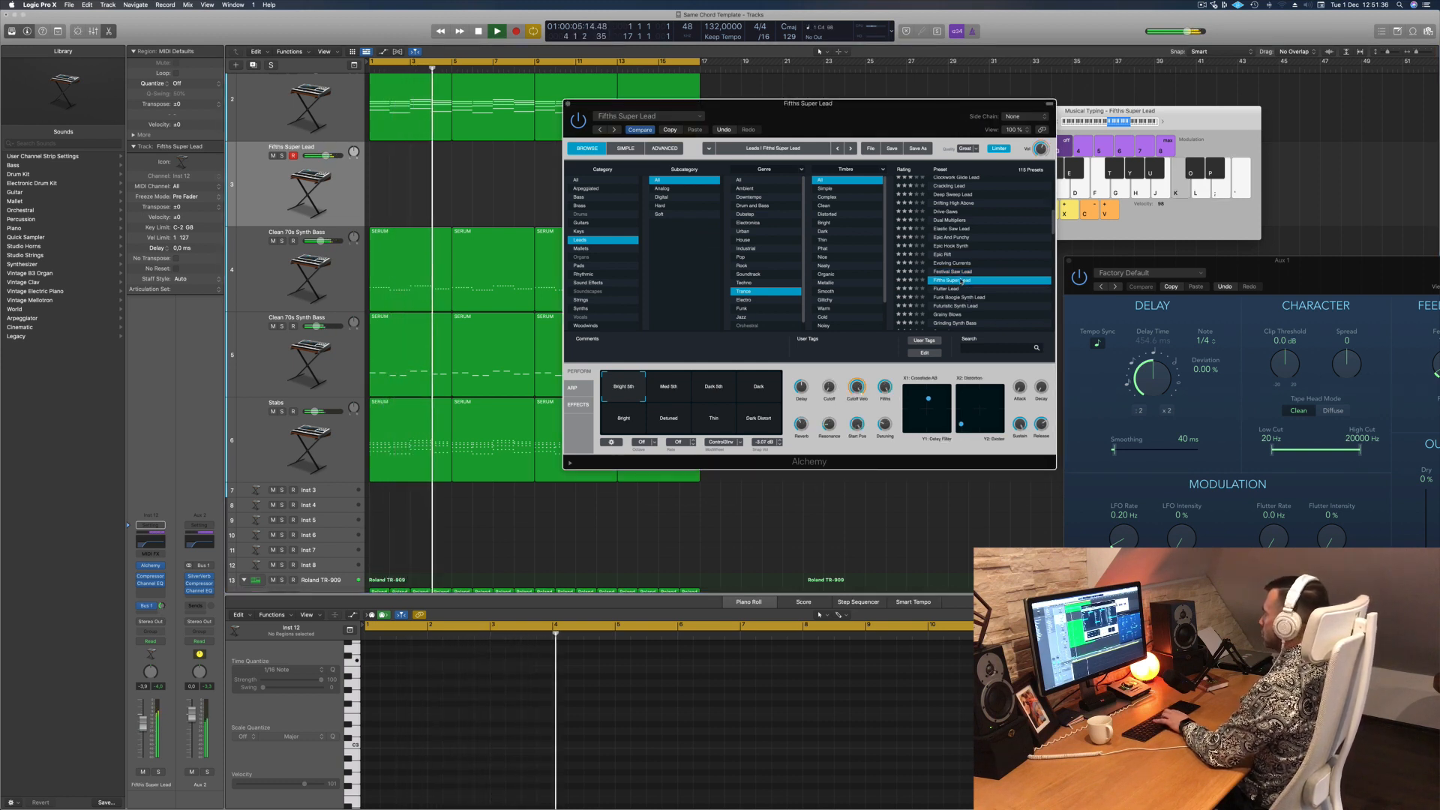
pyautogui.scroll(-2, 984, 268)
pyautogui.click(956, 277)
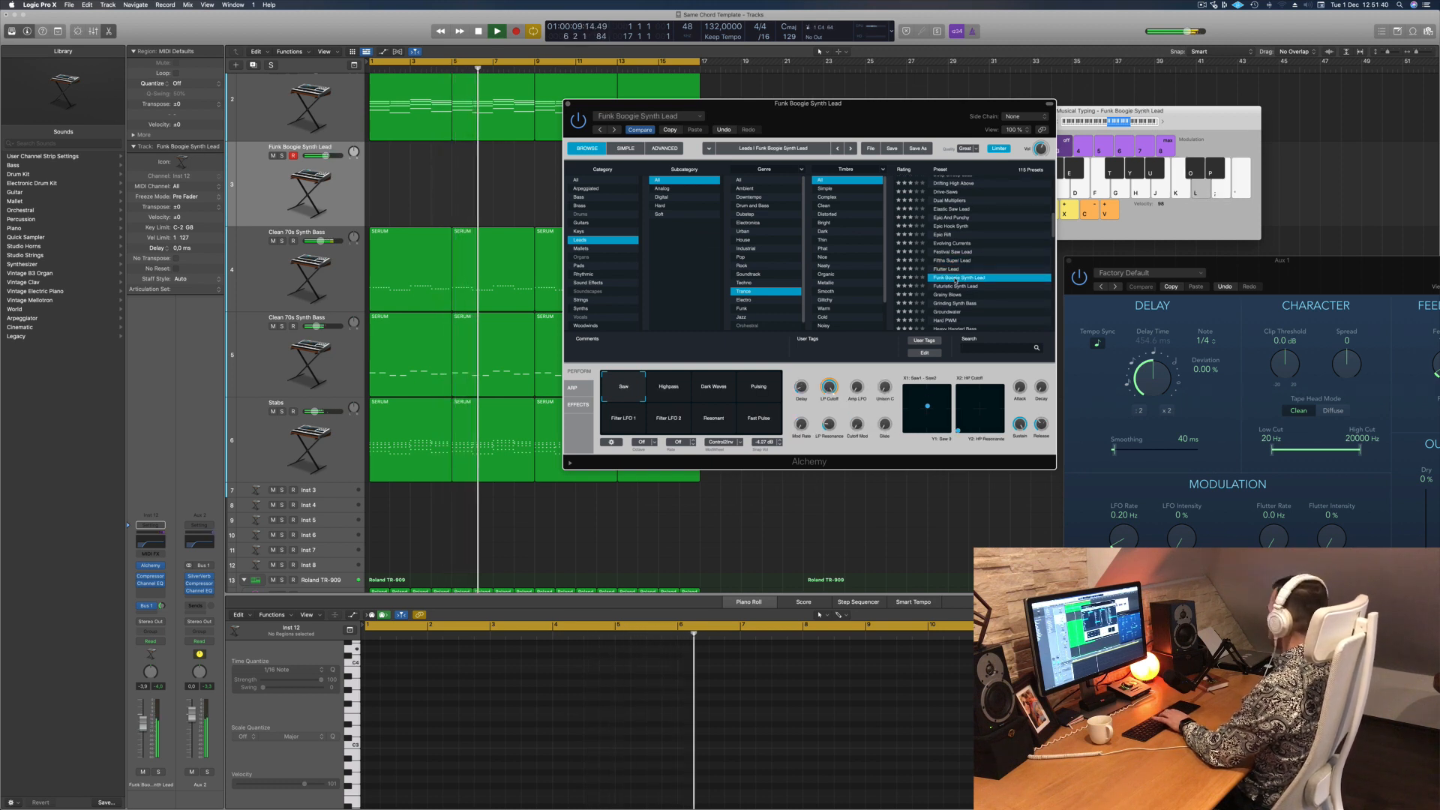
# Step: Audition the Futuristic Synth Lead, Grainy Blows and Groundwater presets on the lead track
pyautogui.scroll(-2, 970, 270)
pyautogui.click(948, 268)
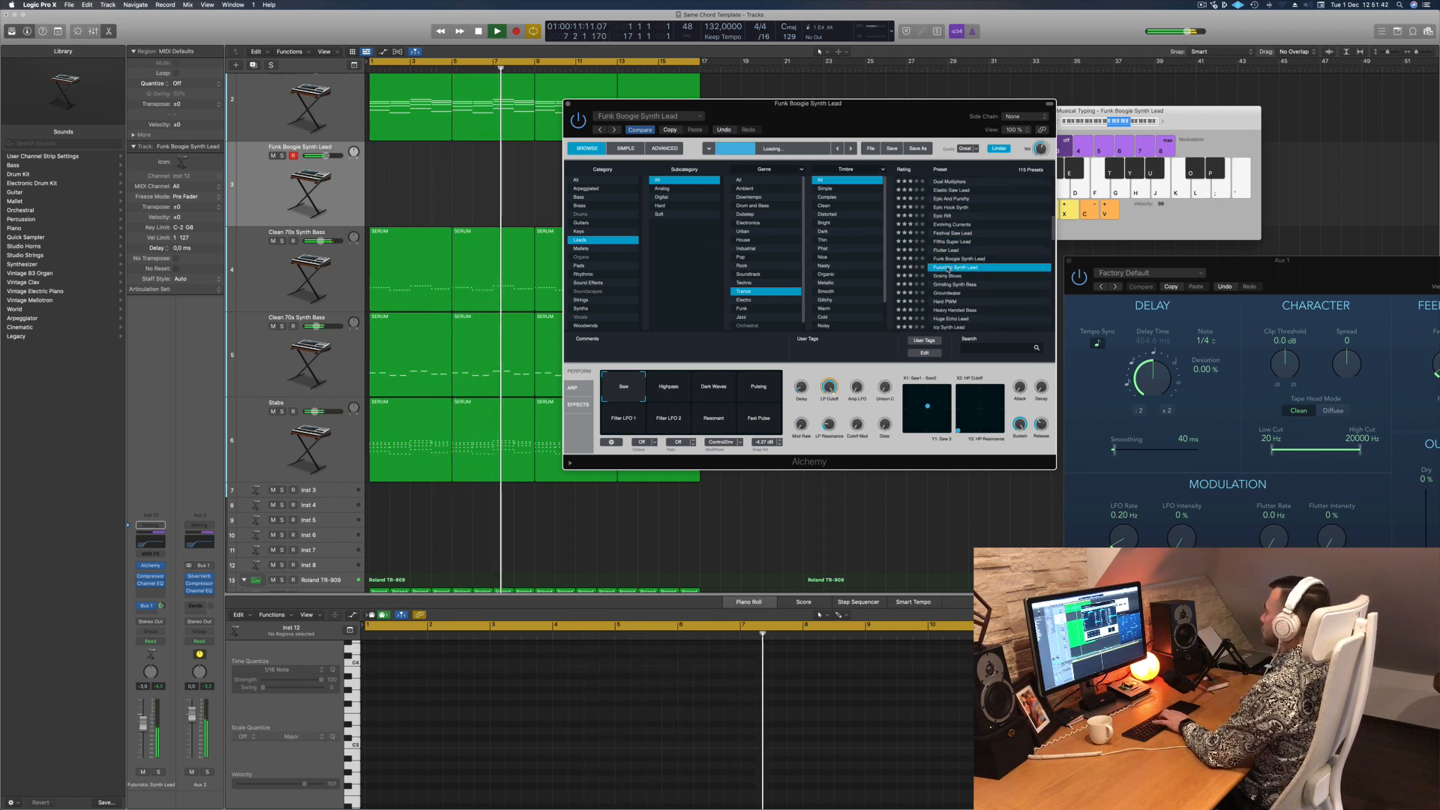
pyautogui.scroll(-2, 950, 266)
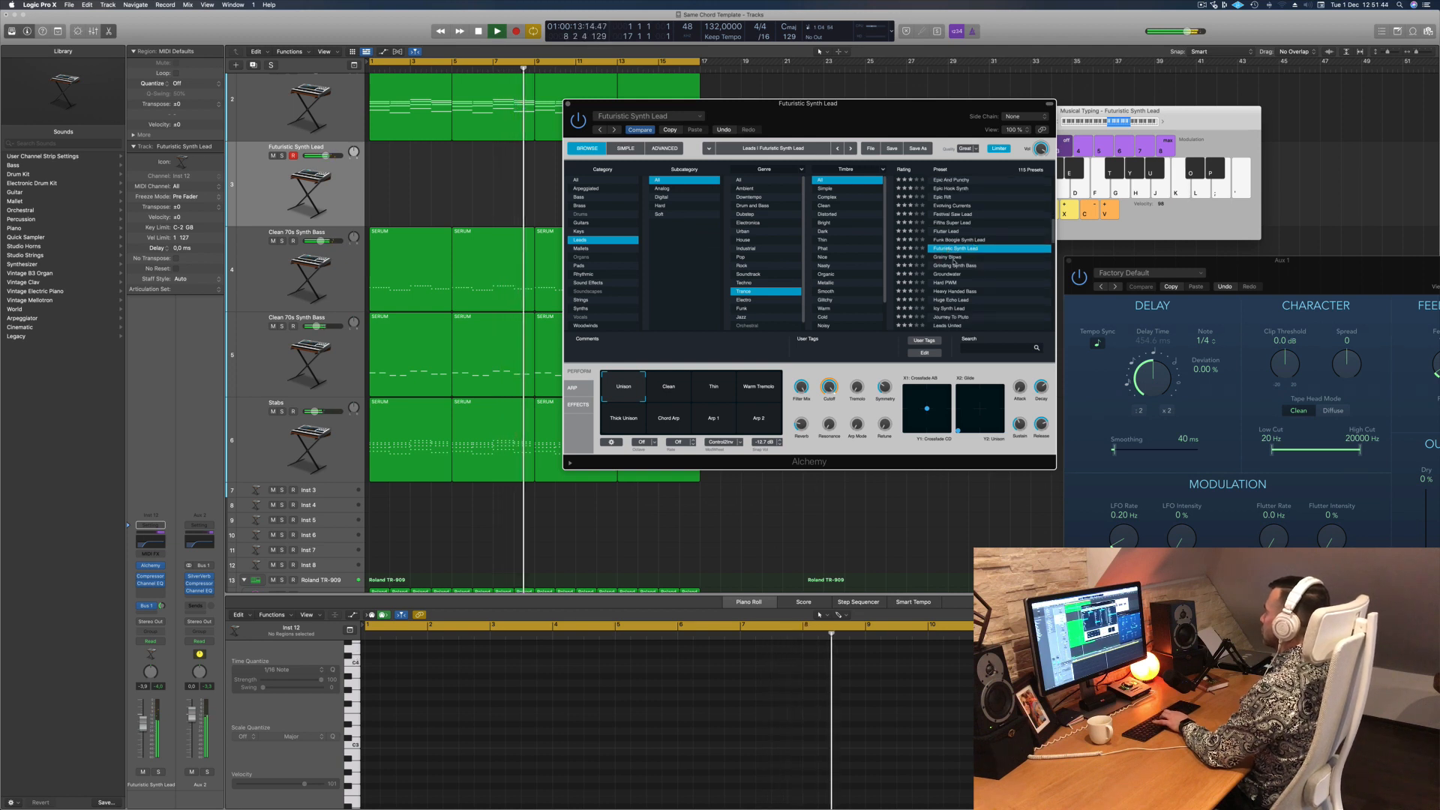
pyautogui.click(949, 257)
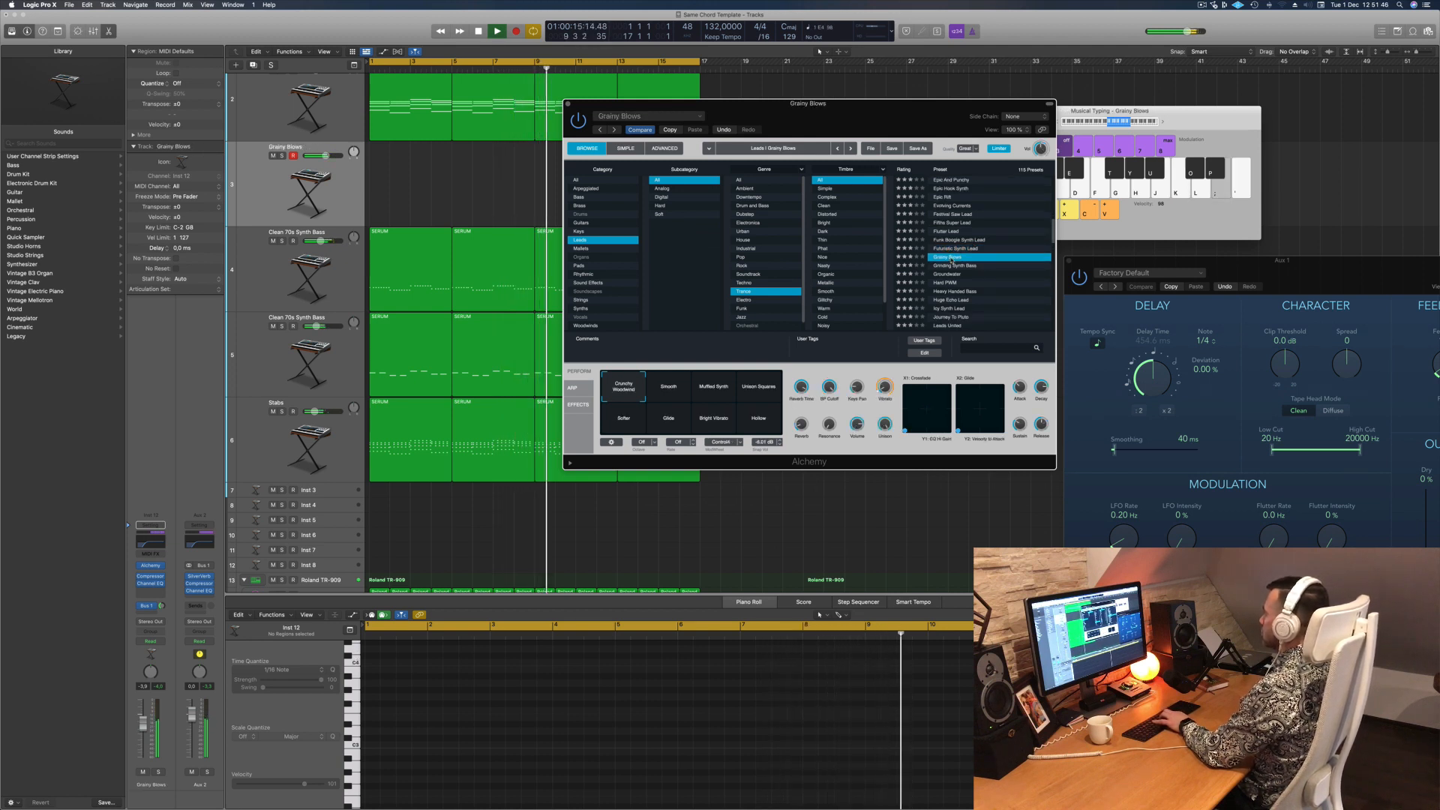
pyautogui.scroll(-2, 951, 261)
pyautogui.click(951, 255)
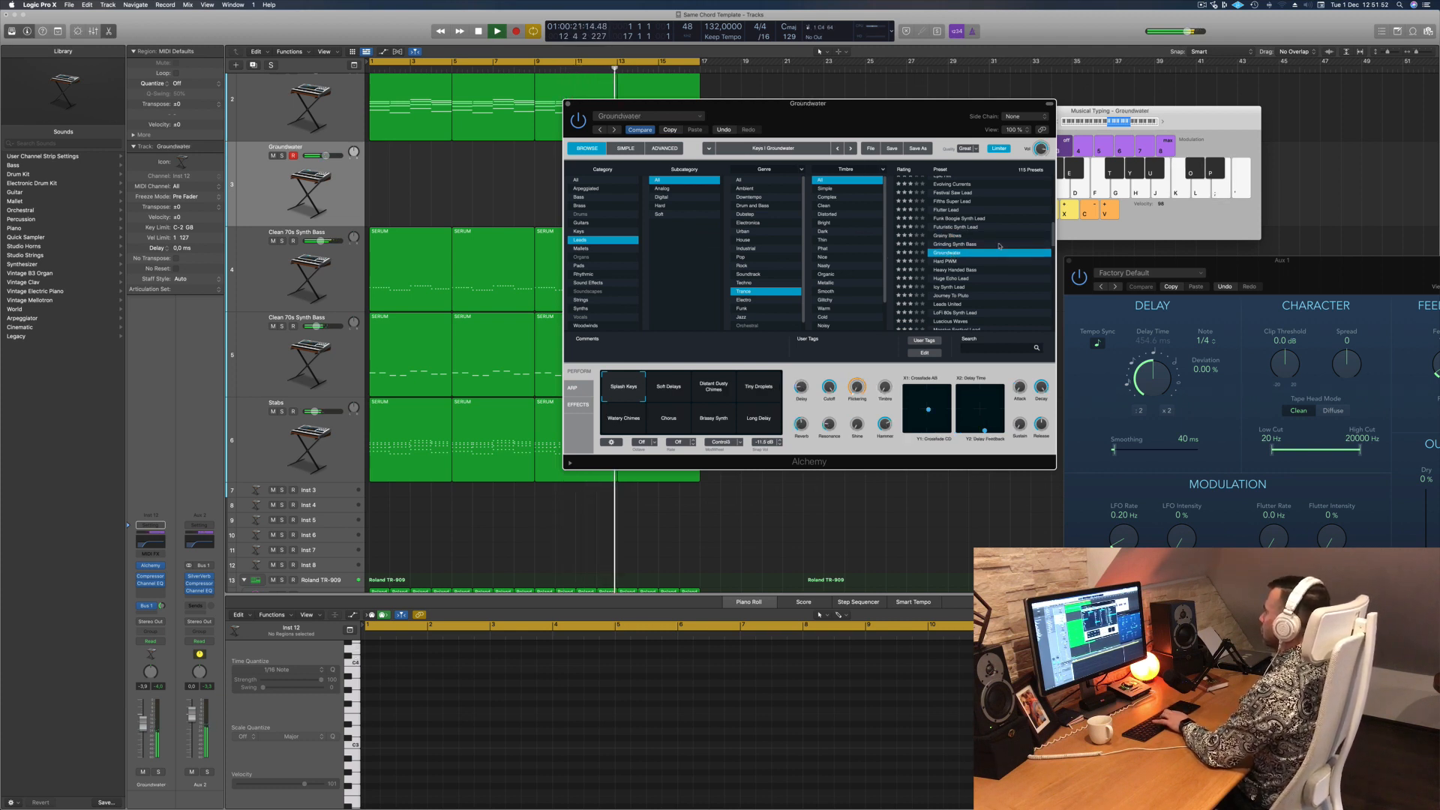
# Step: Try the Huge Echo Lead preset, load Journey To Pluto and lower the lead track's volume fader slightly
pyautogui.scroll(-2, 975, 252)
pyautogui.click(956, 260)
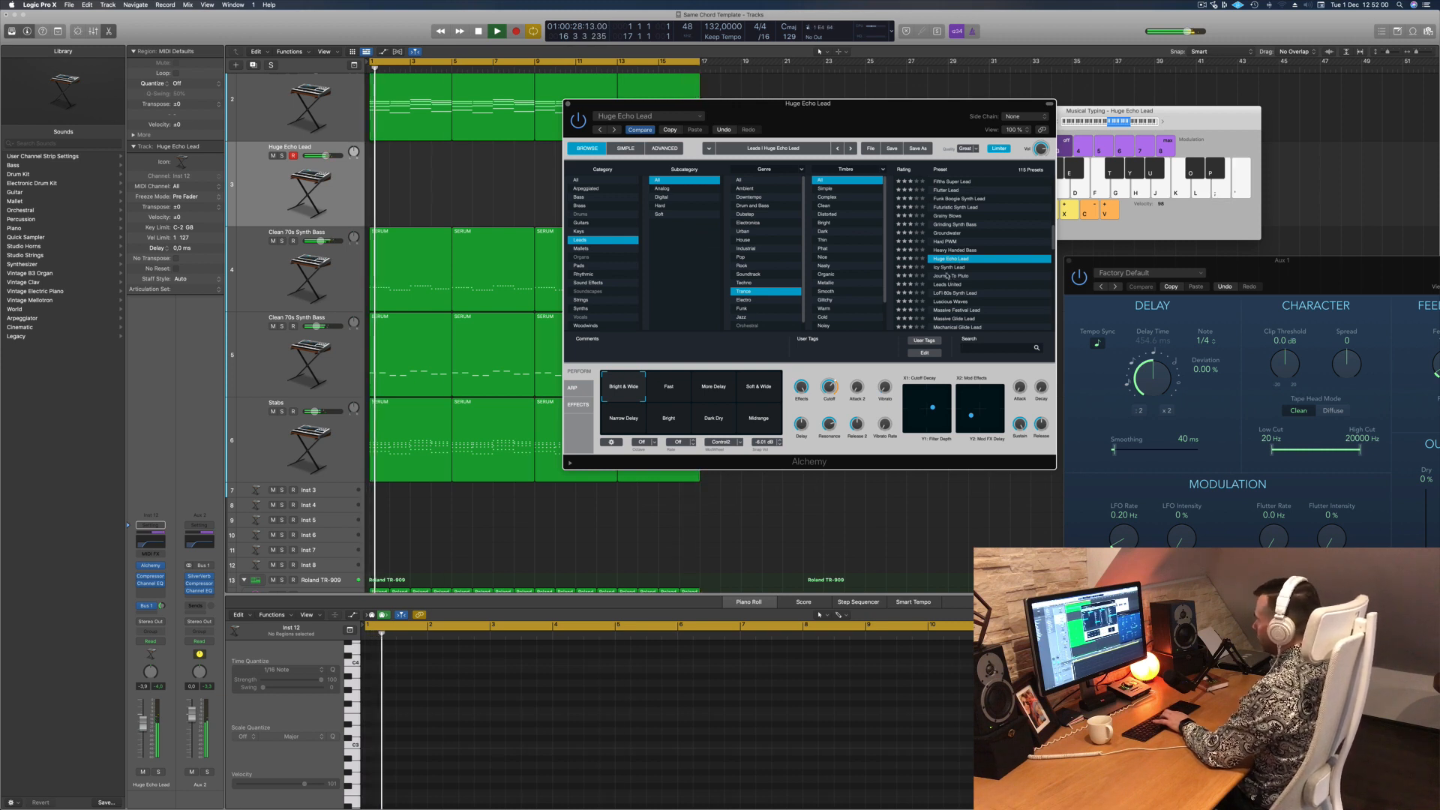
pyautogui.click(952, 276)
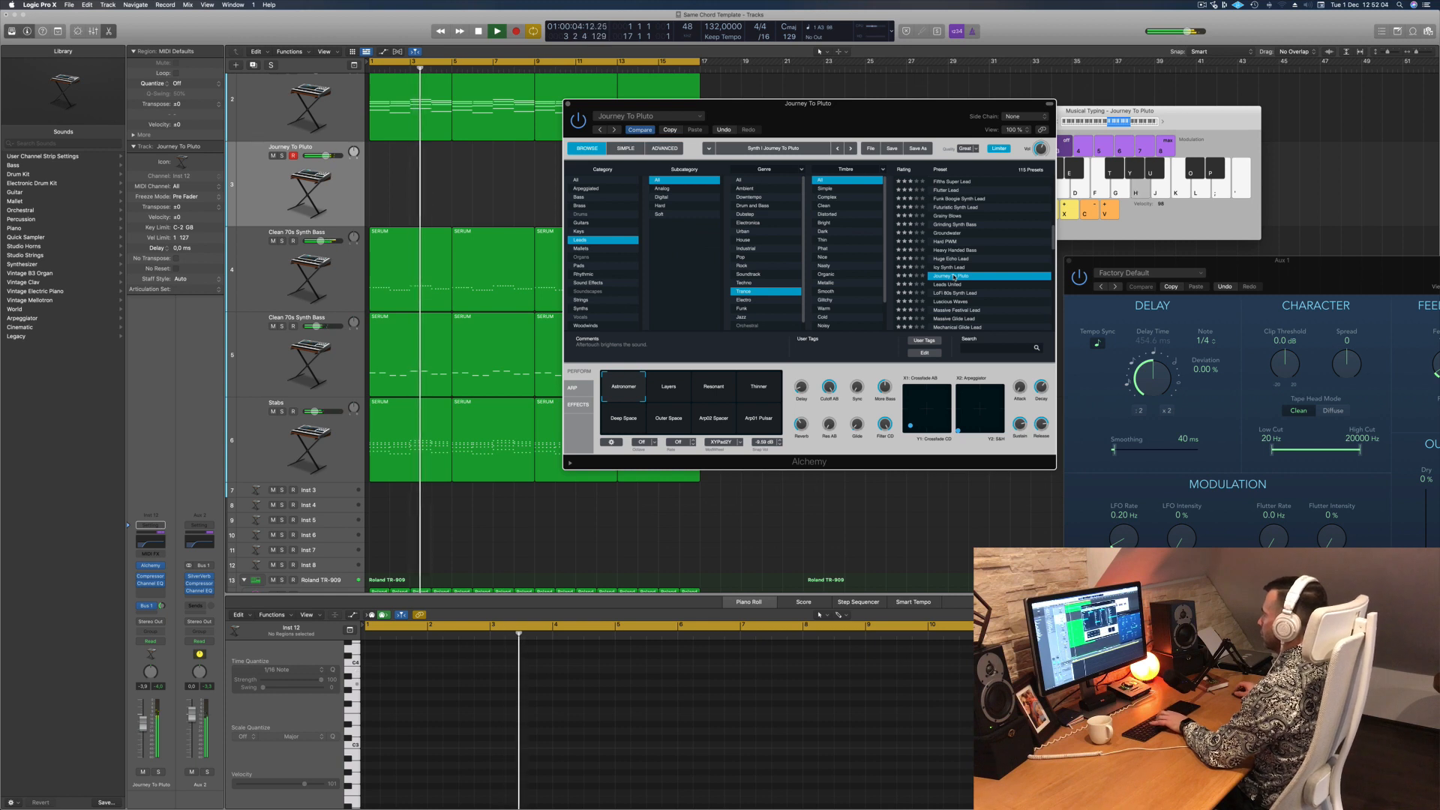
pyautogui.moveTo(143, 730); pyautogui.dragTo(142, 739)
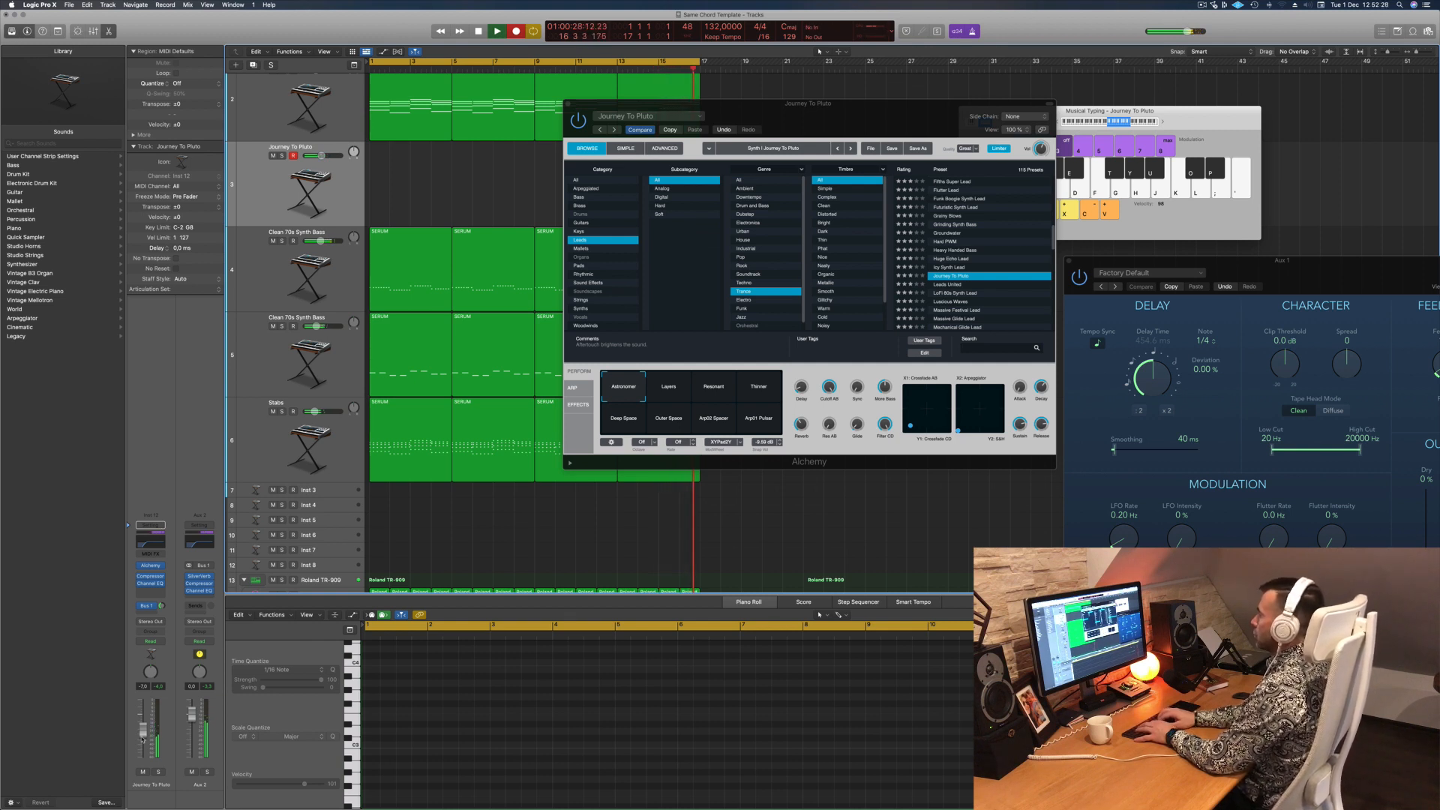
# Step: Record a melody on the Journey To Pluto track with repeated E notes answered by A, ending the last phrase on A and B
pyautogui.press('r')
pyautogui.press('d')
pyautogui.press('d')
pyautogui.press('d')
pyautogui.press('d')
pyautogui.press('h')
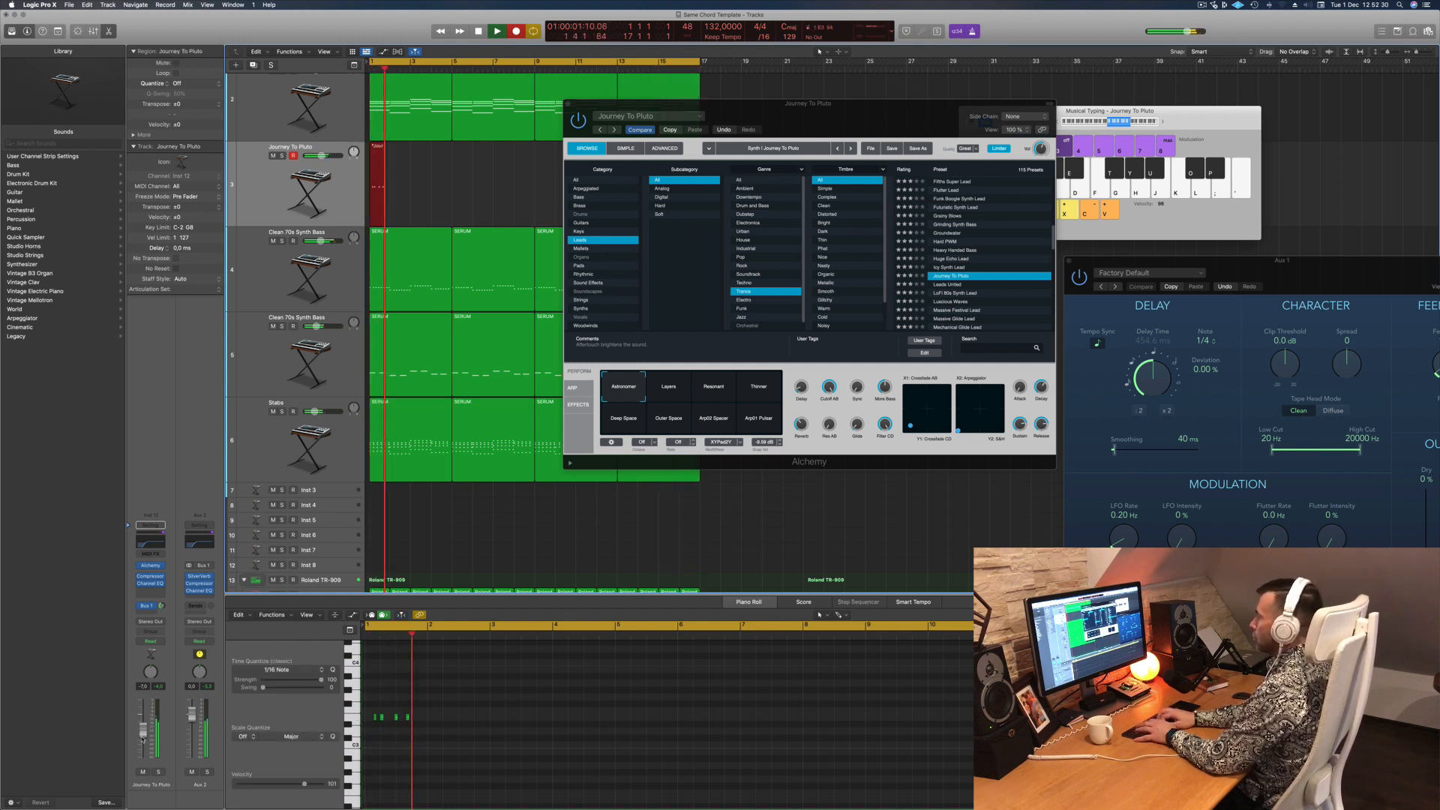
pyautogui.press('d')
pyautogui.press('d')
pyautogui.press('d')
pyautogui.press('d')
pyautogui.press('h')
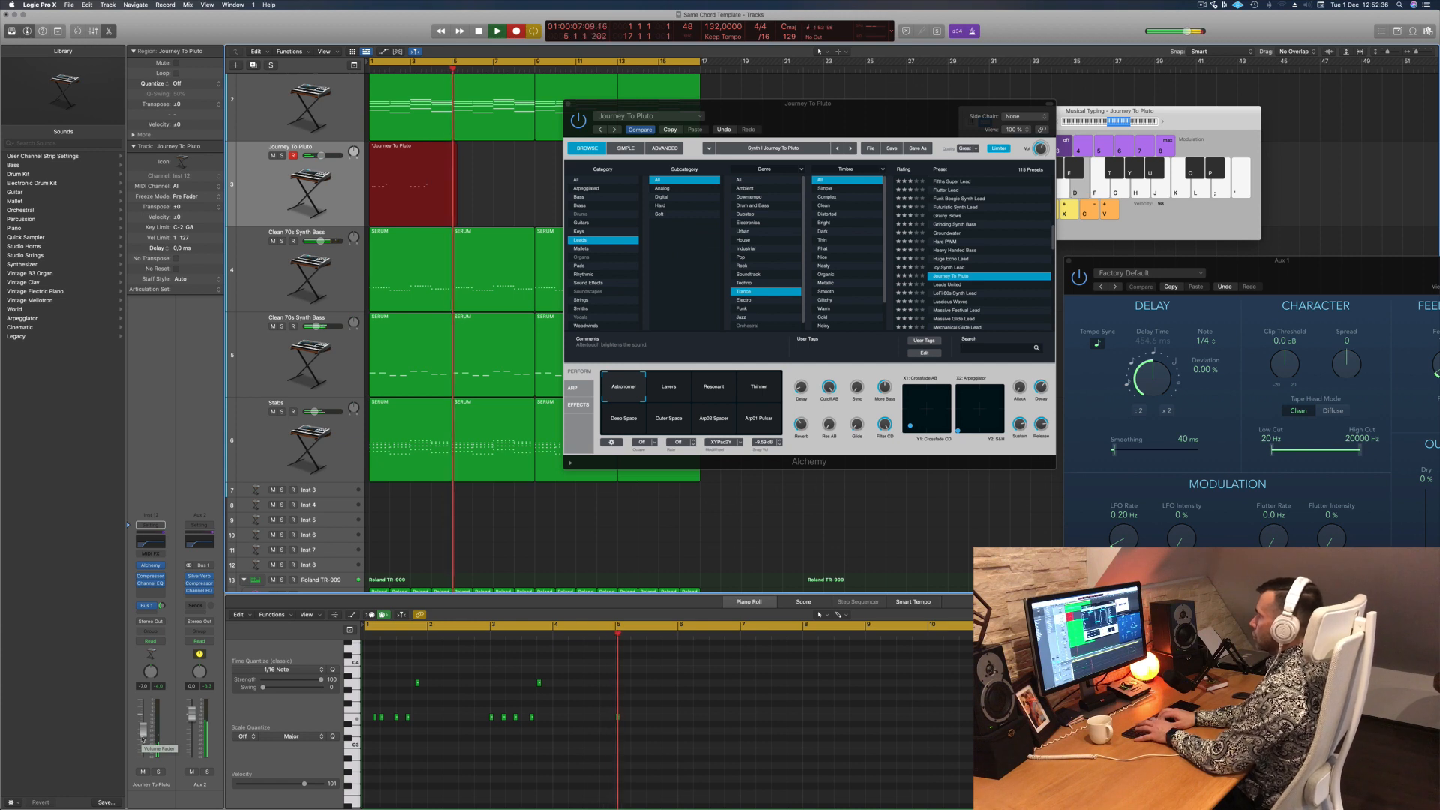
pyautogui.press('d')
pyautogui.press('d')
pyautogui.press('d')
pyautogui.press('d')
pyautogui.press('h')
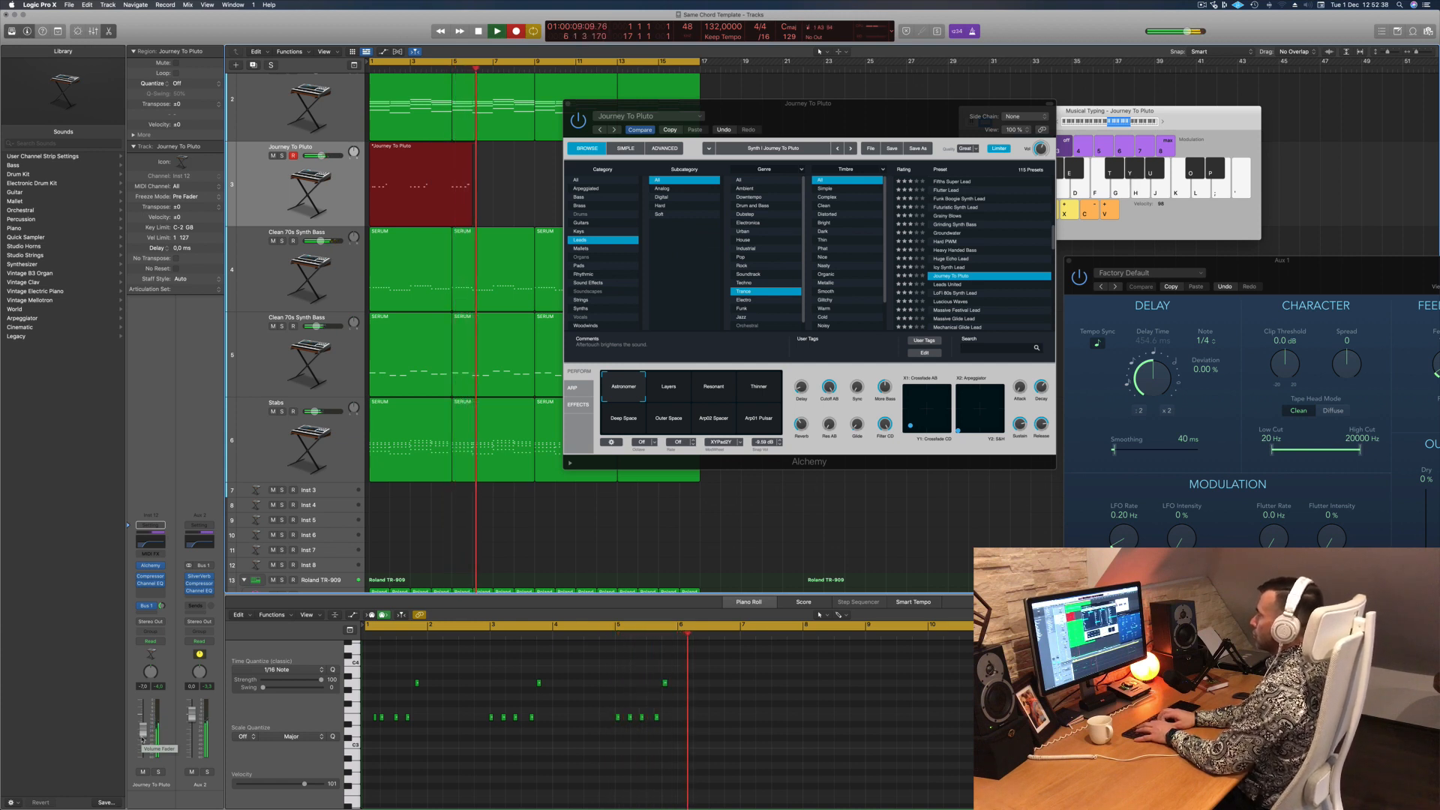
pyautogui.press('d')
pyautogui.press('d')
pyautogui.press('d')
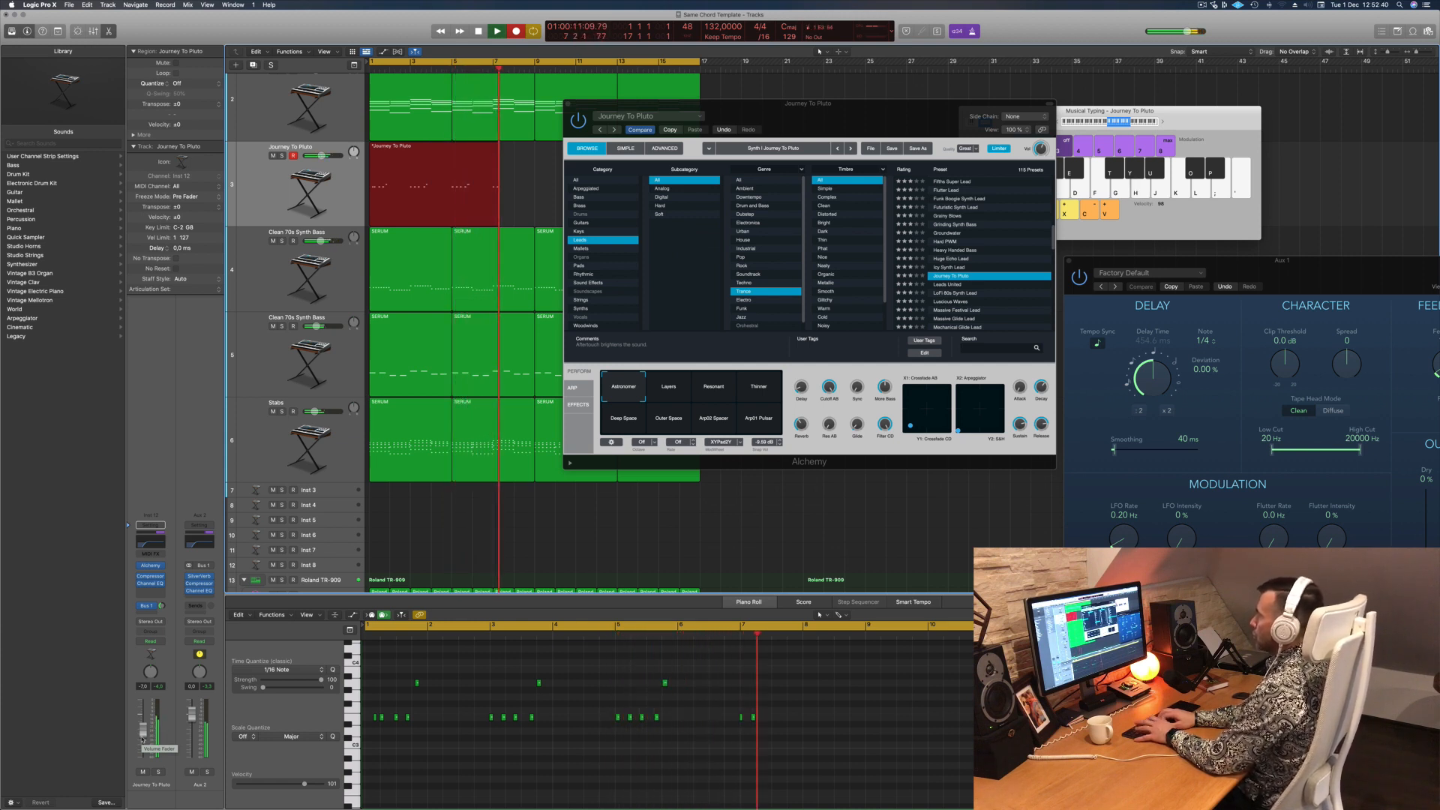
pyautogui.press('h')
pyautogui.press('j')
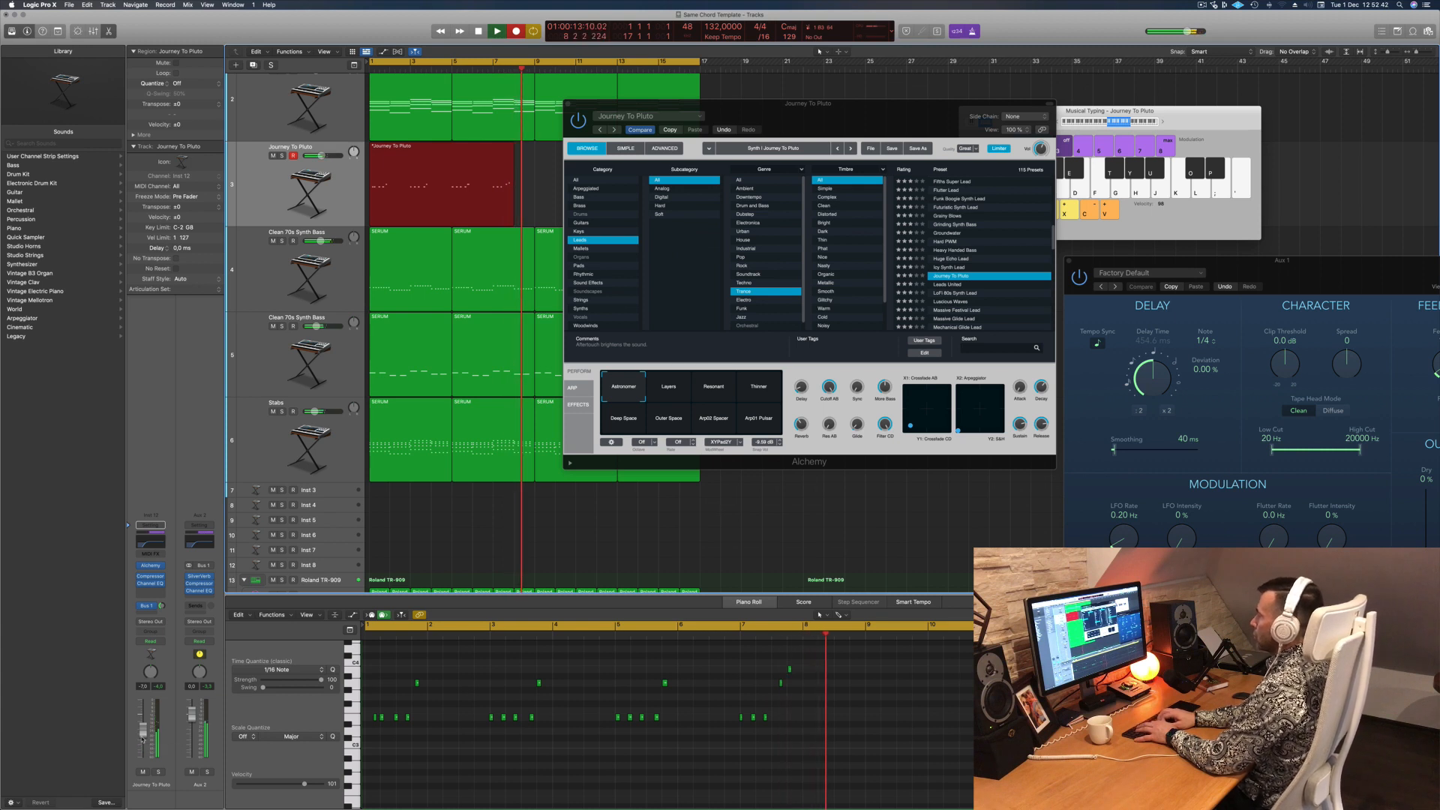
pyautogui.press('space')
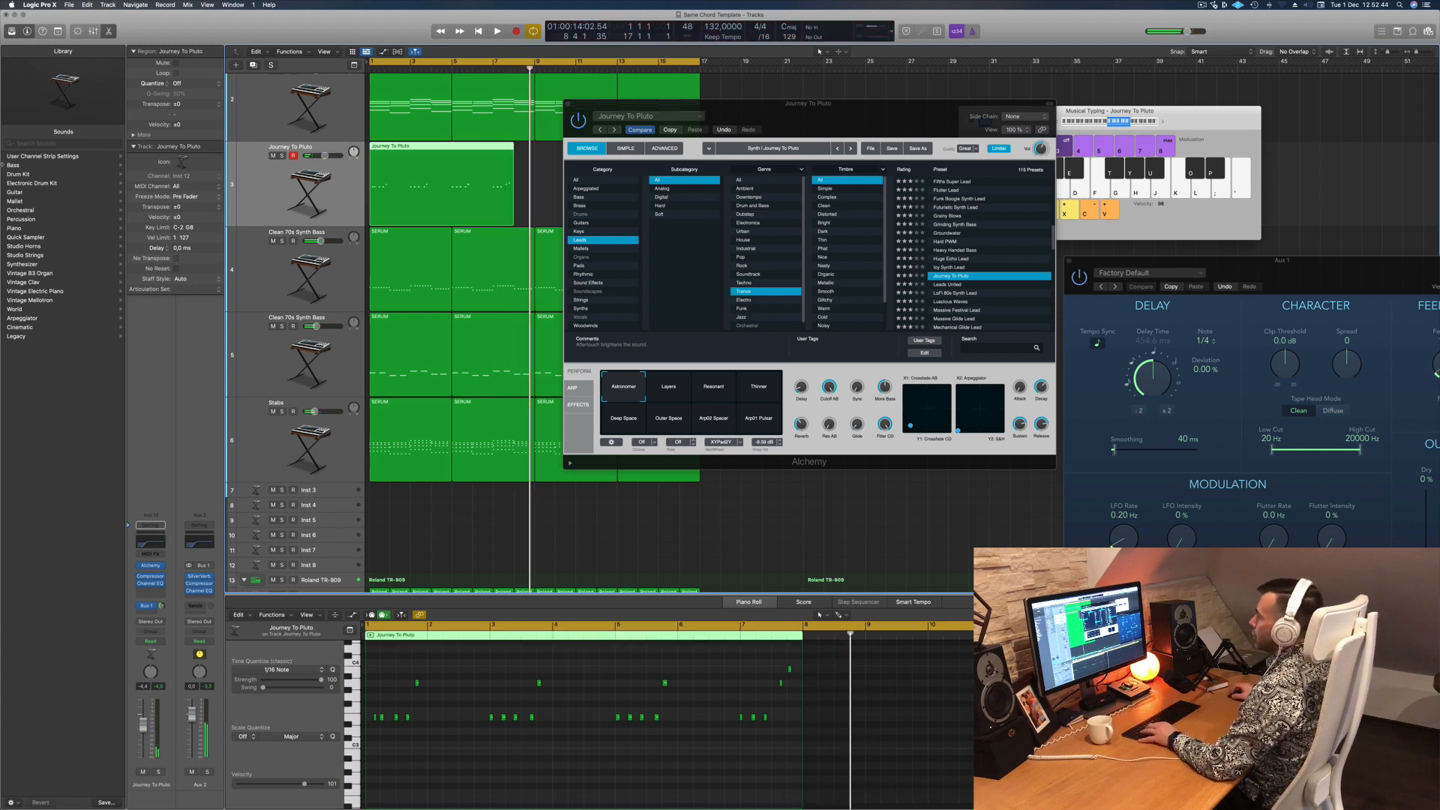
# Step: Split the recorded Journey To Pluto region at bar 5, delete the first part and move the remaining part to bar 1
pyautogui.click(455, 145)
pyautogui.click(421, 154)
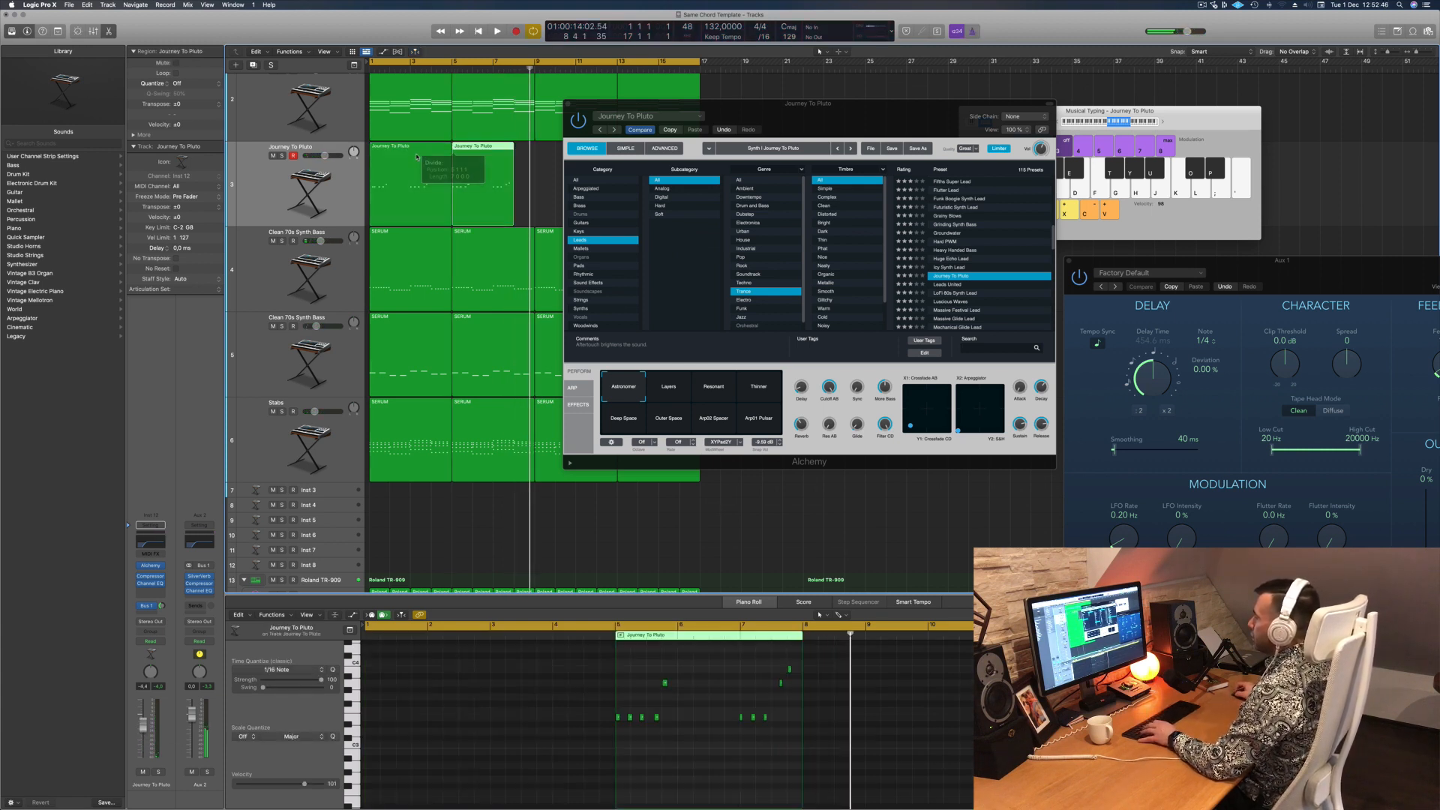
pyautogui.press('BackSpace')
pyautogui.moveTo(489, 155); pyautogui.dragTo(401, 158)
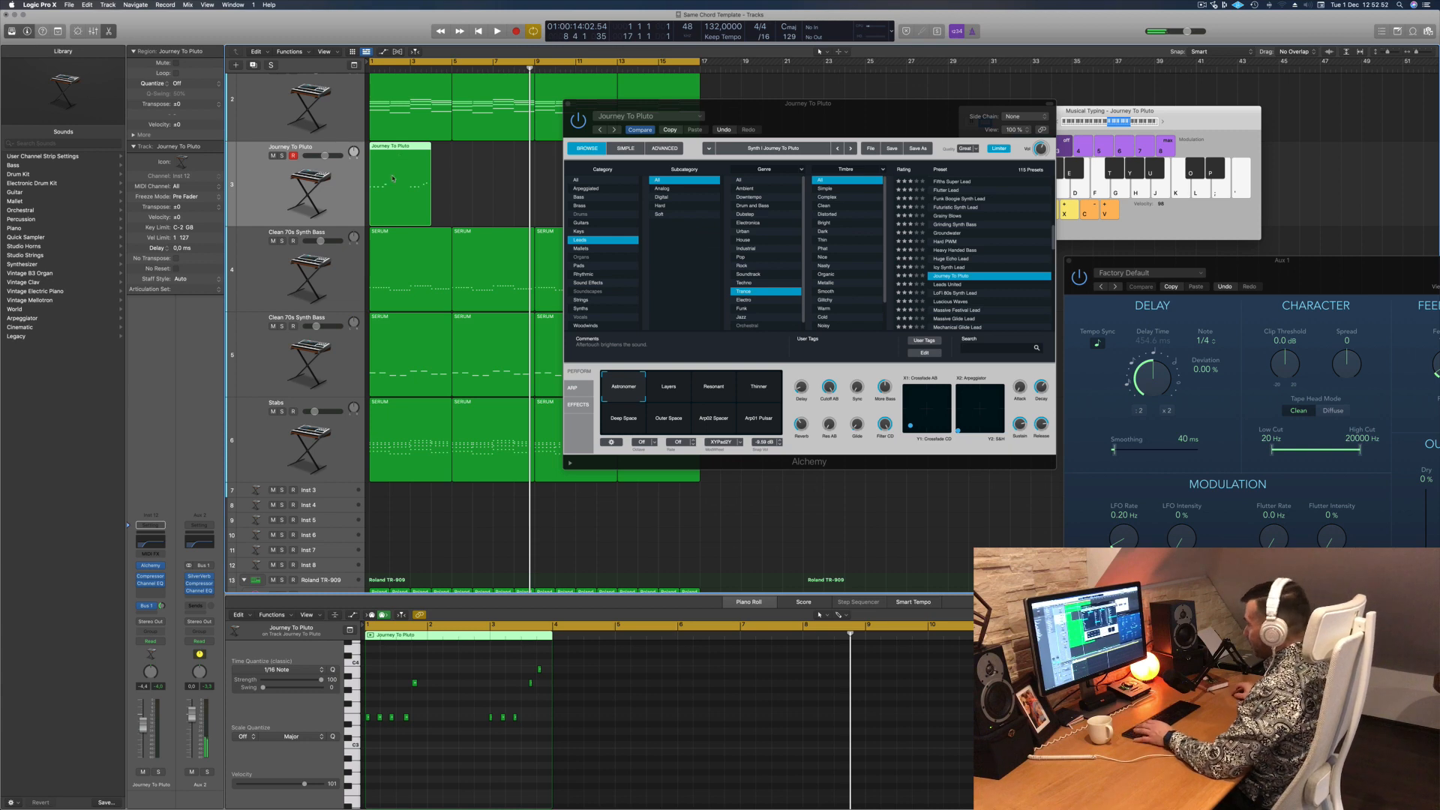
pyautogui.click(442, 792)
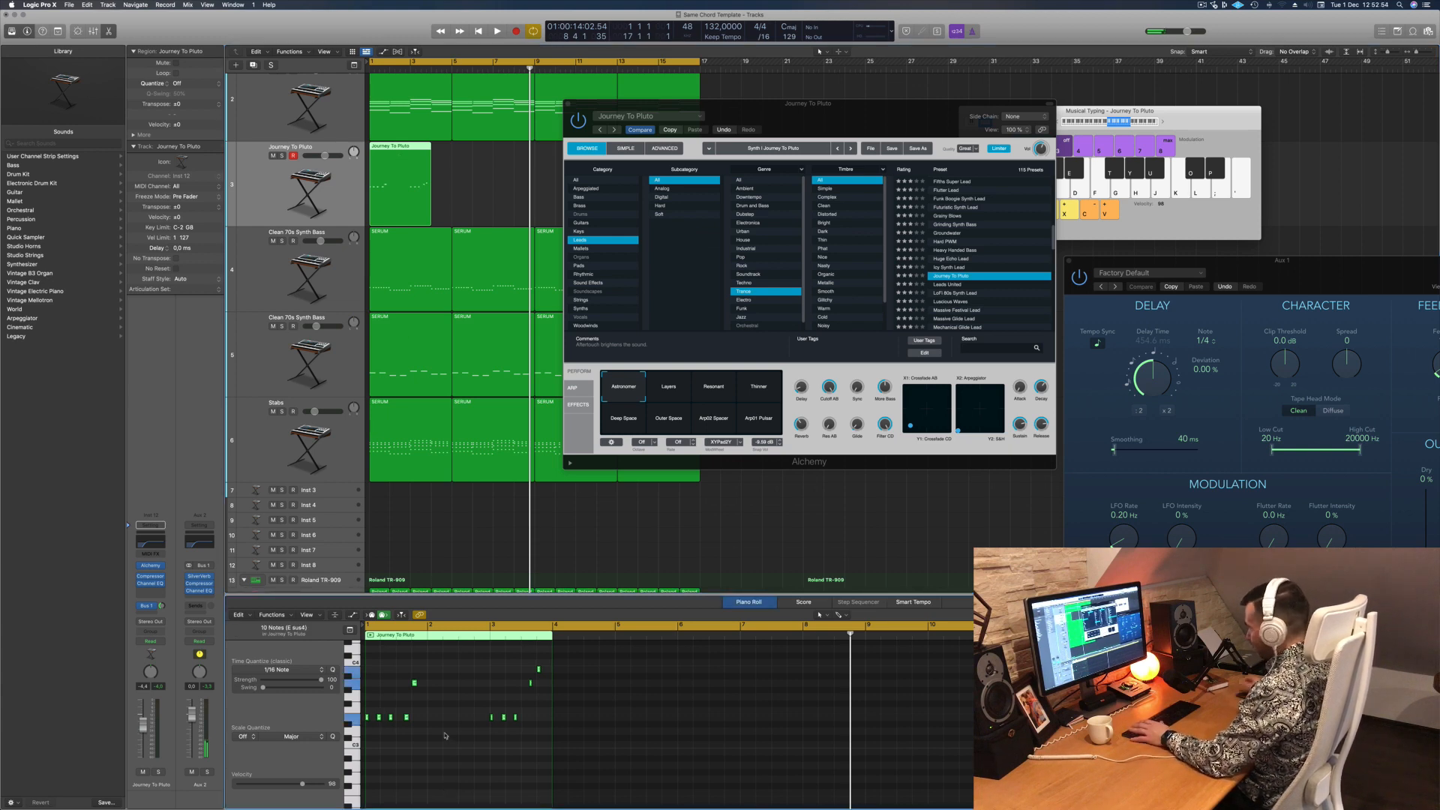
# Step: Move the Alchemy window clear of the arrangement and delete the leftover Journey To Pluto region near bar 14
pyautogui.moveTo(873, 99); pyautogui.dragTo(1119, 99)
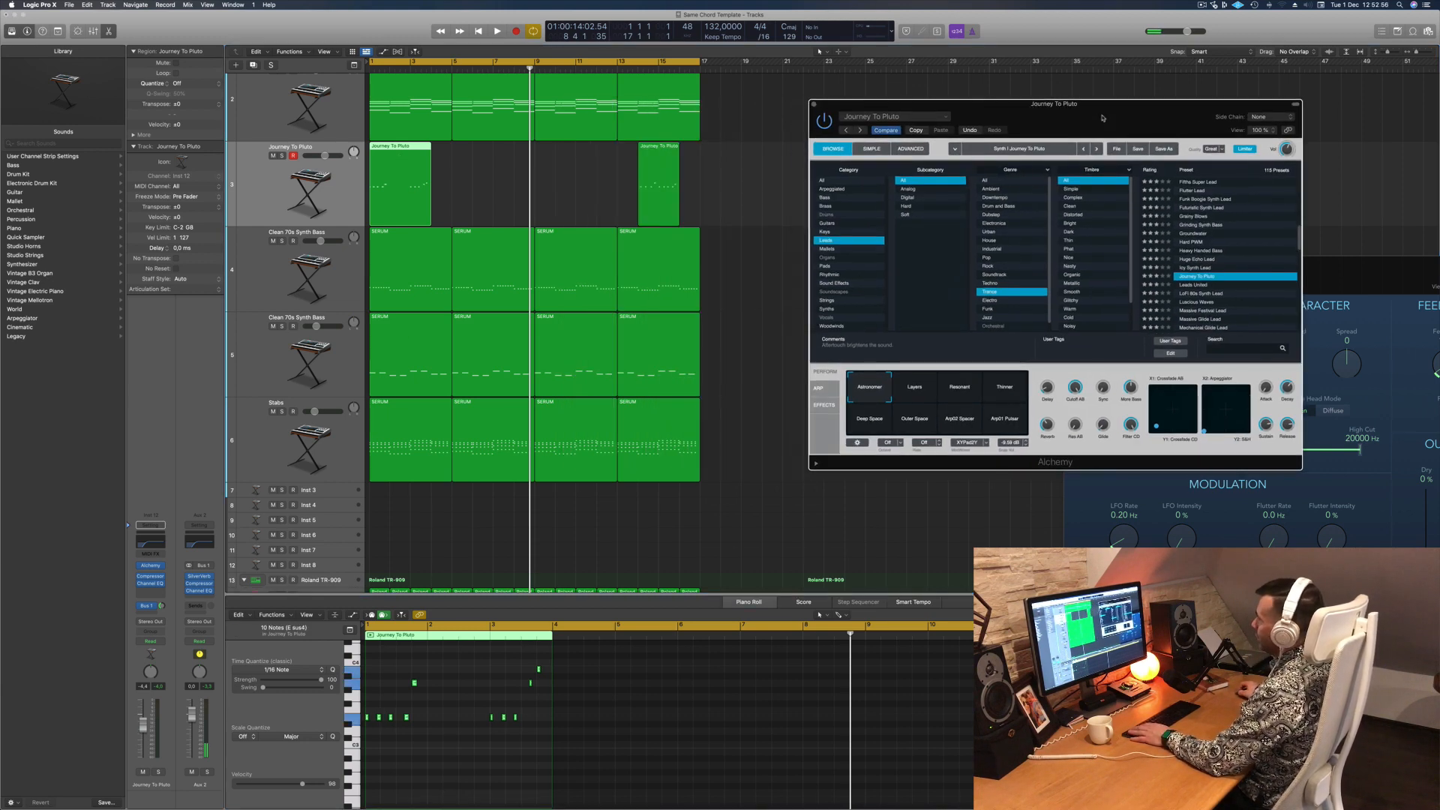
pyautogui.click(642, 187)
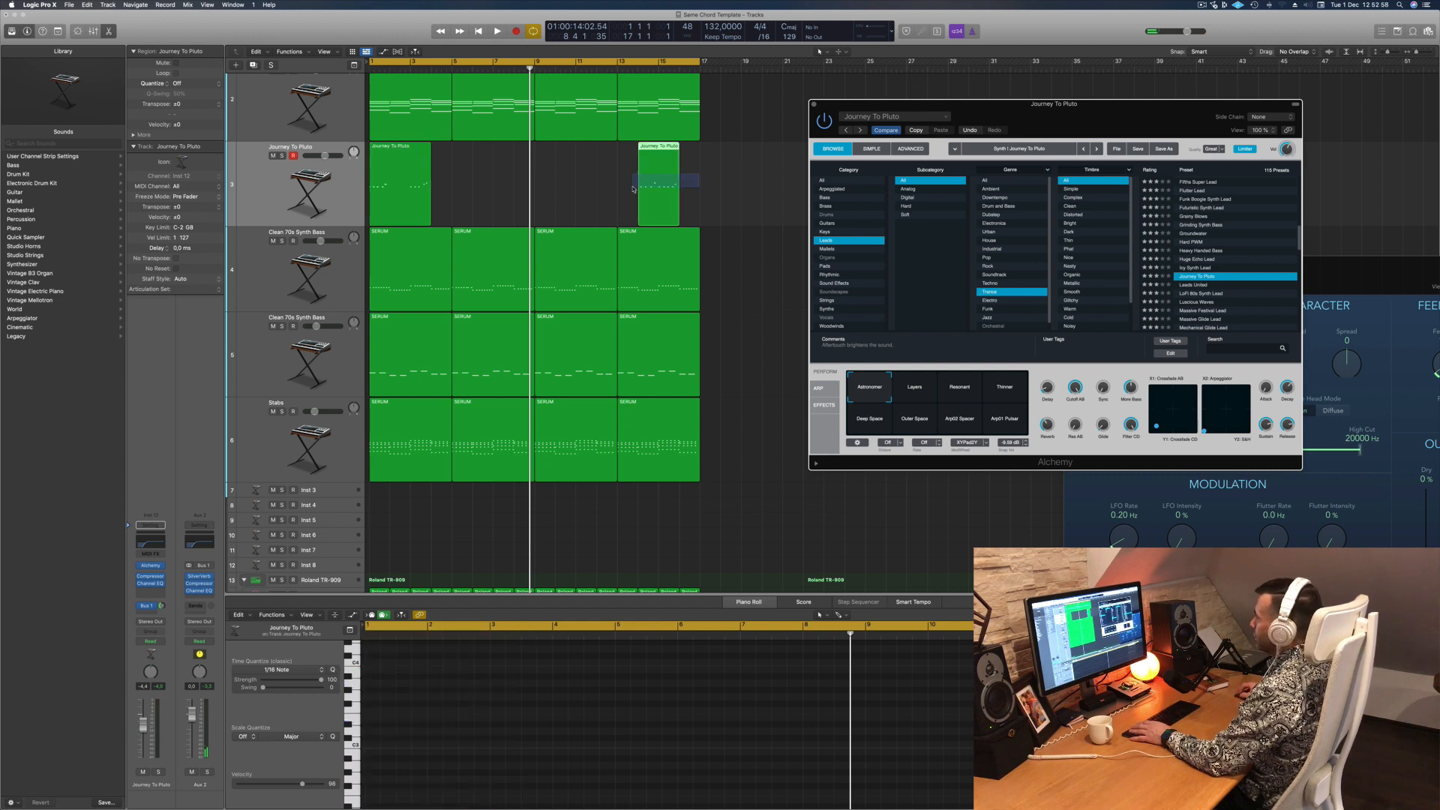
pyautogui.press('Delete')
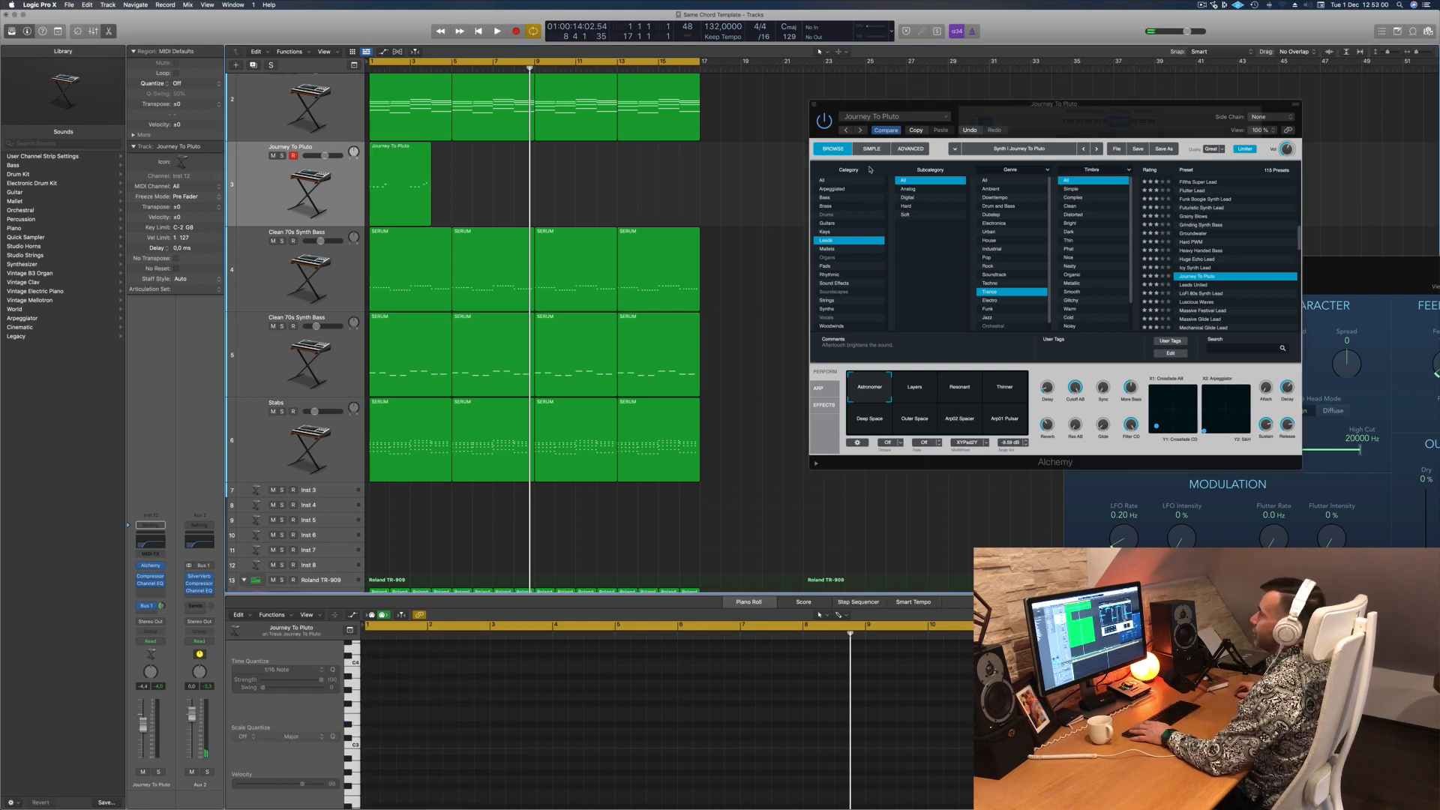
# Step: Play back the melody with the Anthem Chord Arp track temporarily muted and inspect the melody's notes in the Piano Roll
pyautogui.scroll(3, 268, 152)
pyautogui.press('space')
pyautogui.click(273, 160)
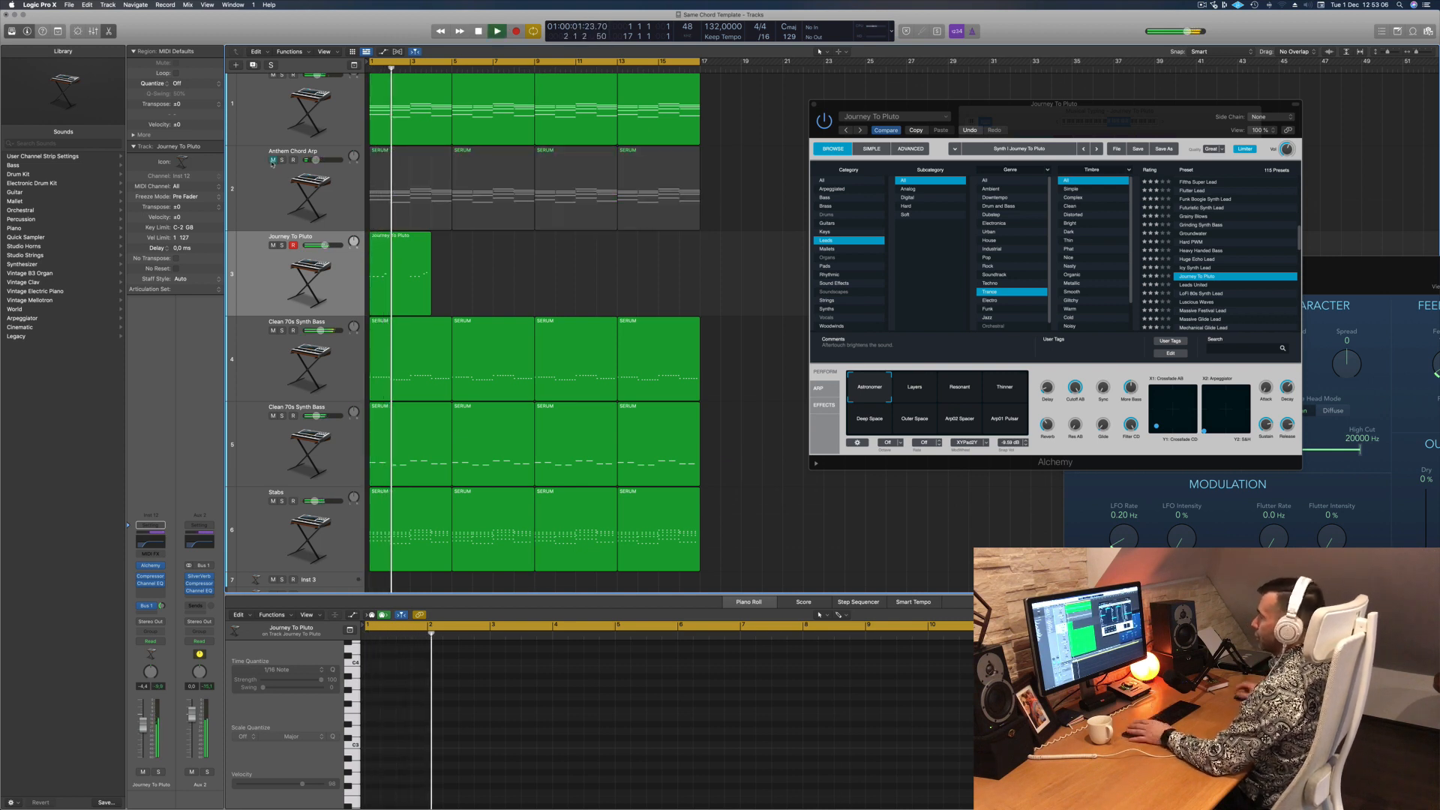
pyautogui.click(391, 249)
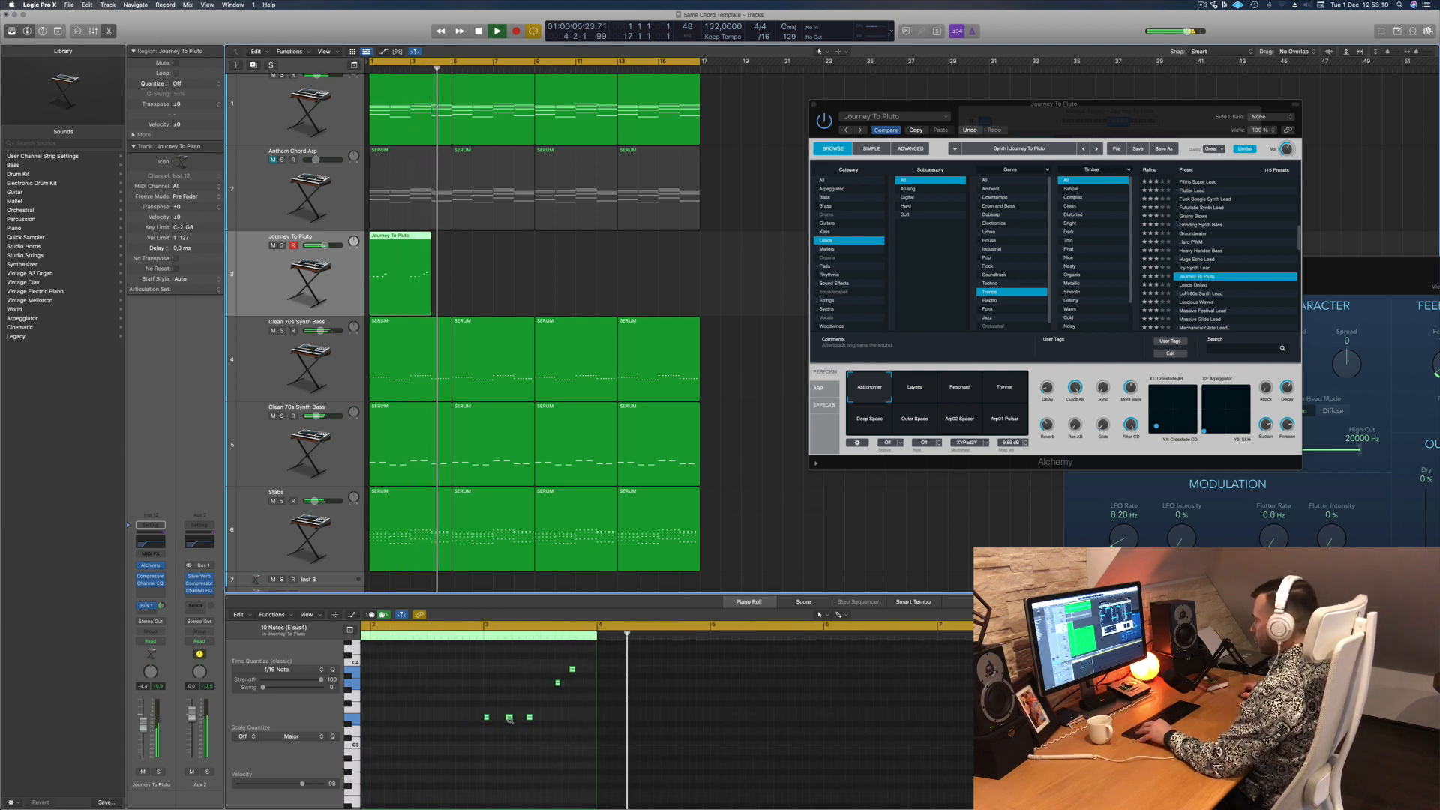
pyautogui.press('space')
pyautogui.click(273, 159)
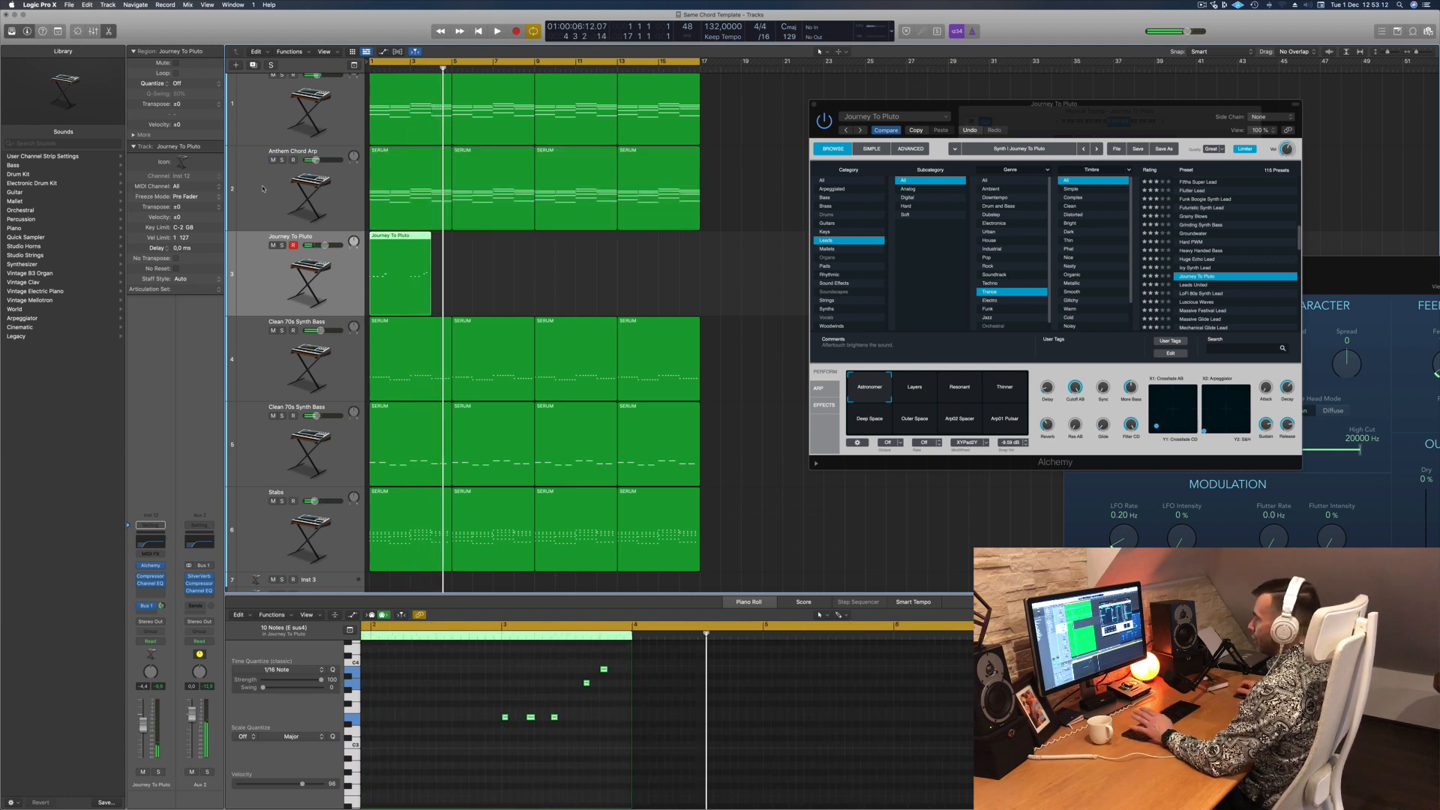
# Step: Play the arrangement from the start and adjust the Journey To Pluto track's Bus 1 send level
pyautogui.press('space')
pyautogui.press('super+Left')
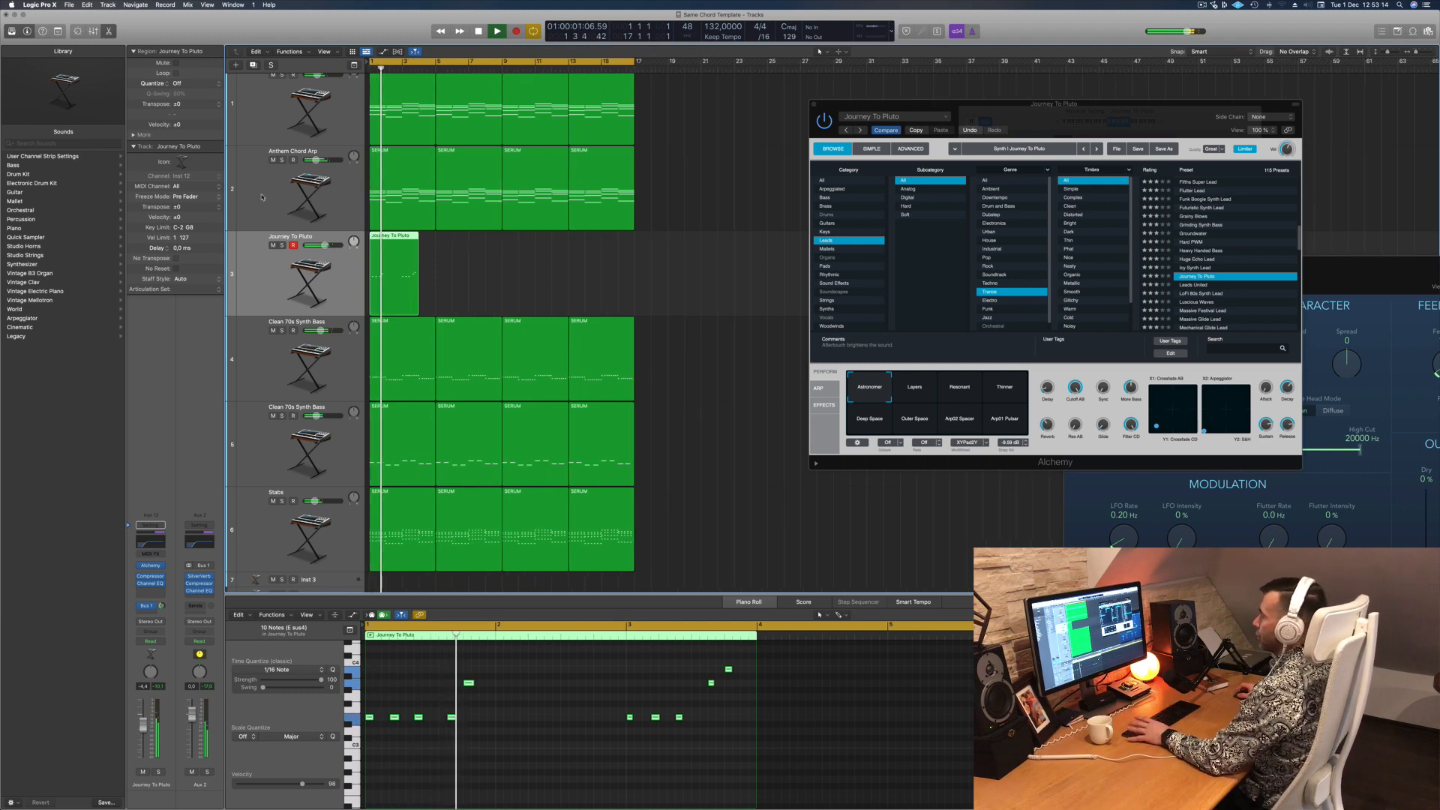
pyautogui.click(267, 195)
pyautogui.click(297, 258)
pyautogui.press('space')
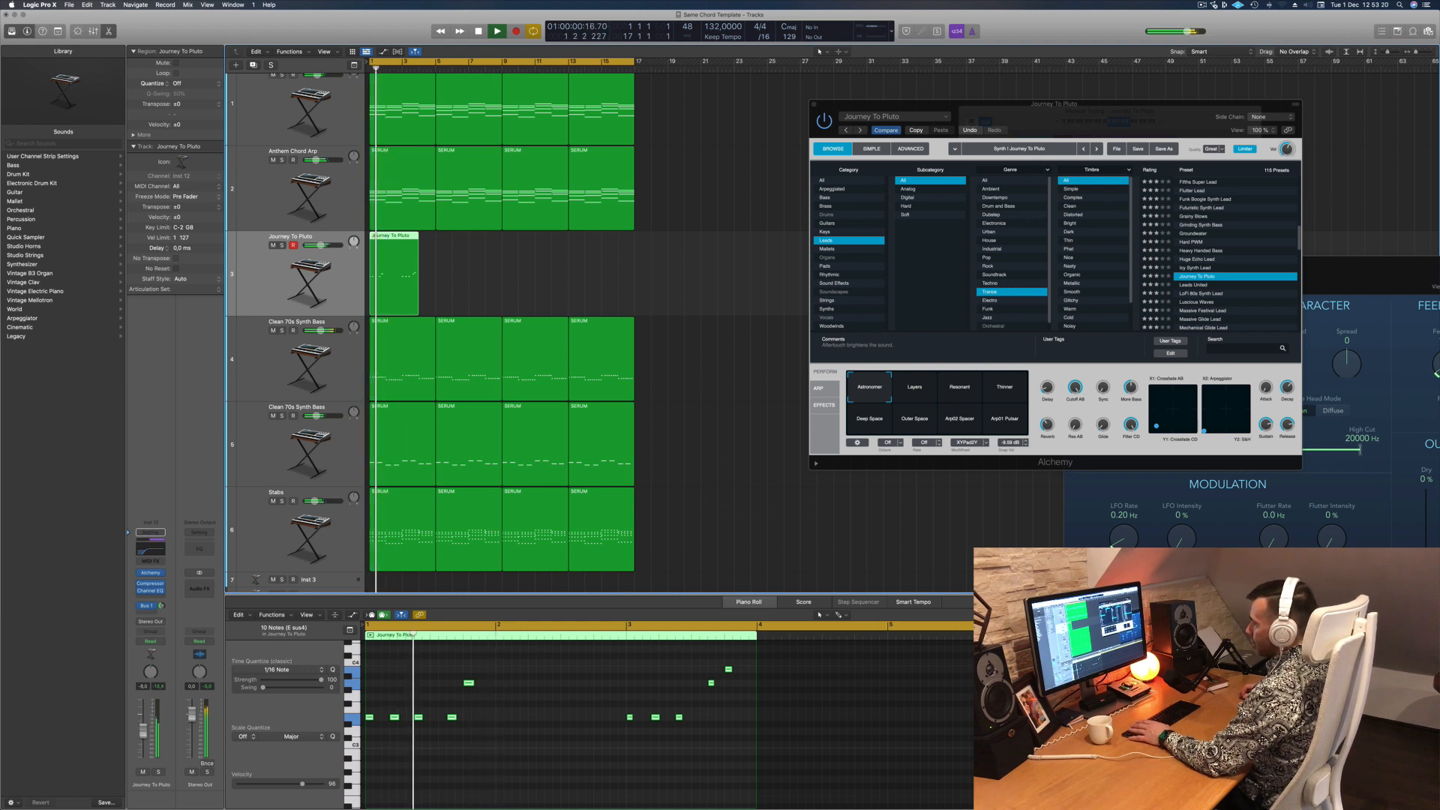
pyautogui.moveTo(161, 606); pyautogui.dragTo(161, 603)
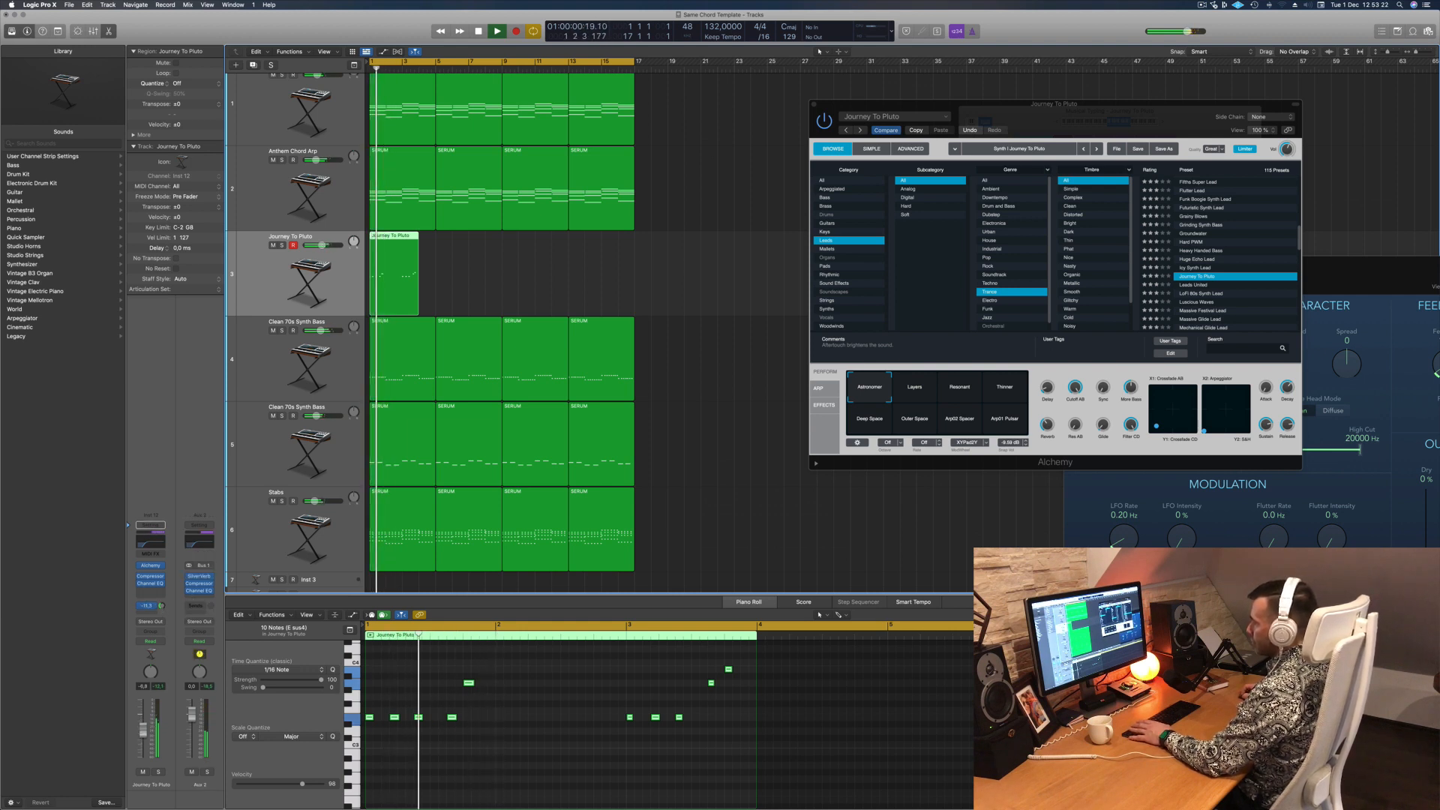
# Step: Extend the Journey To Pluto region to a length of four bars
pyautogui.click(493, 266)
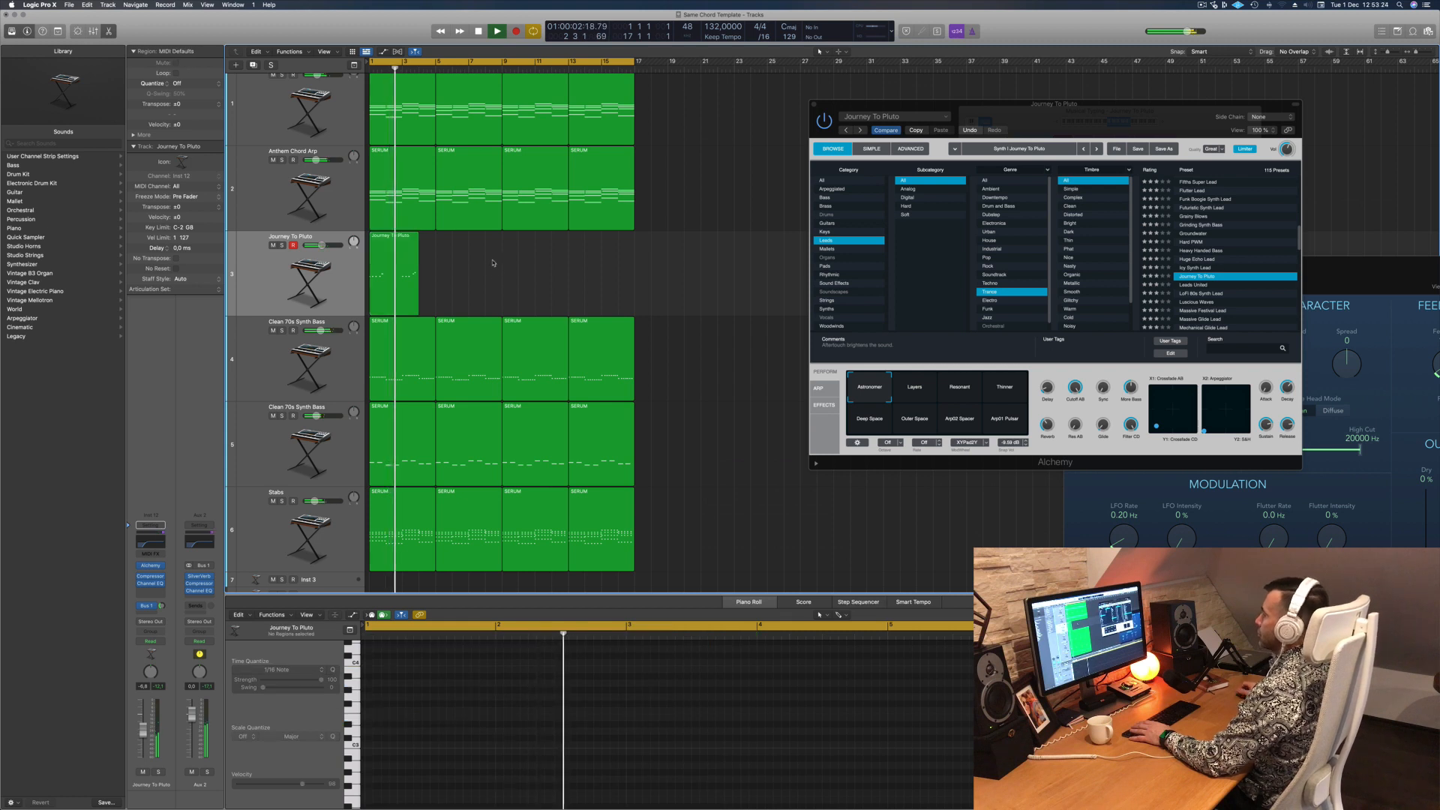
pyautogui.click(387, 239)
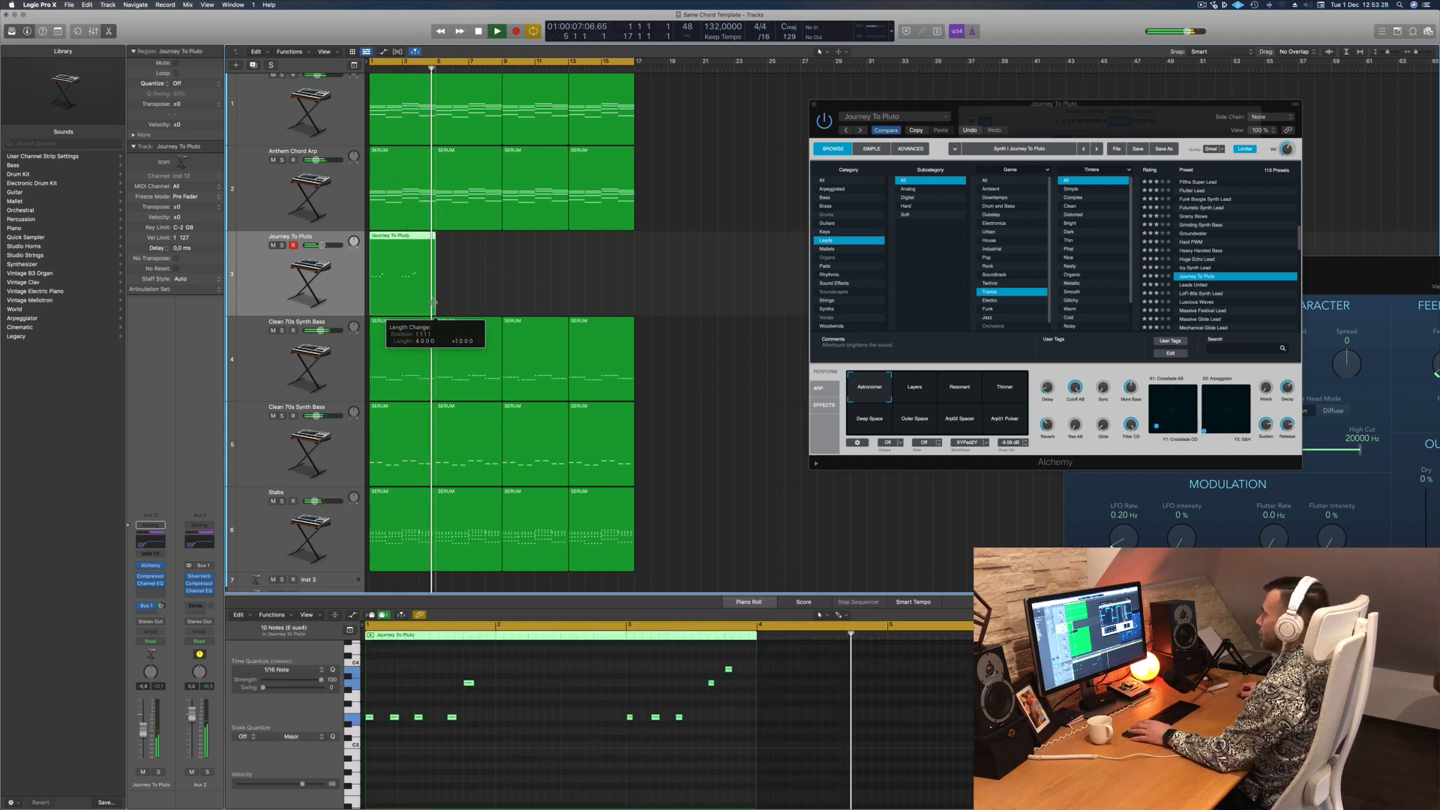
pyautogui.moveTo(432, 303); pyautogui.dragTo(435, 302)
pyautogui.scroll(3, 744, 734)
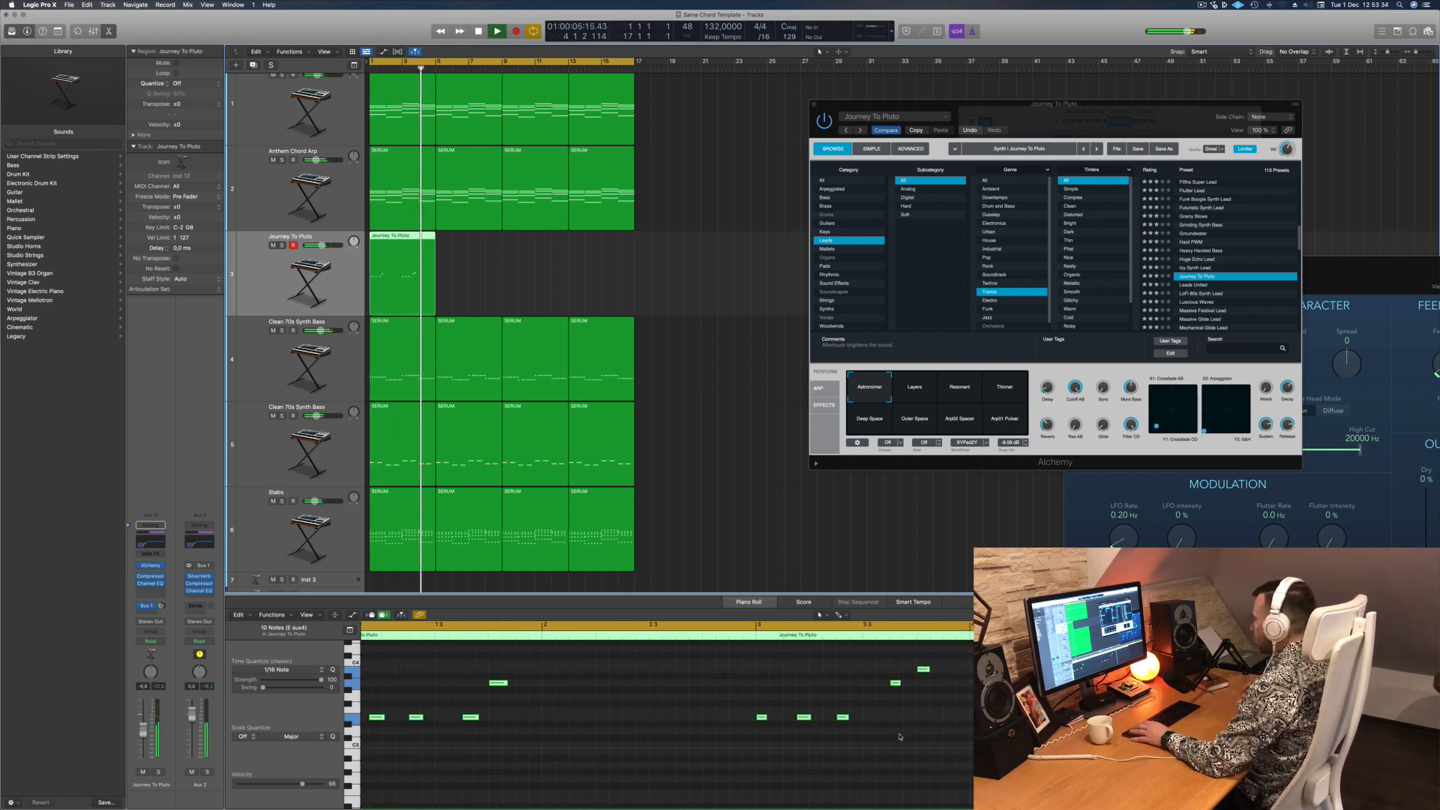
# Step: Copy the four-bar Journey To Pluto region to bar 5, directly after the original
pyautogui.moveTo(410, 241); pyautogui.dragTo(476, 241)
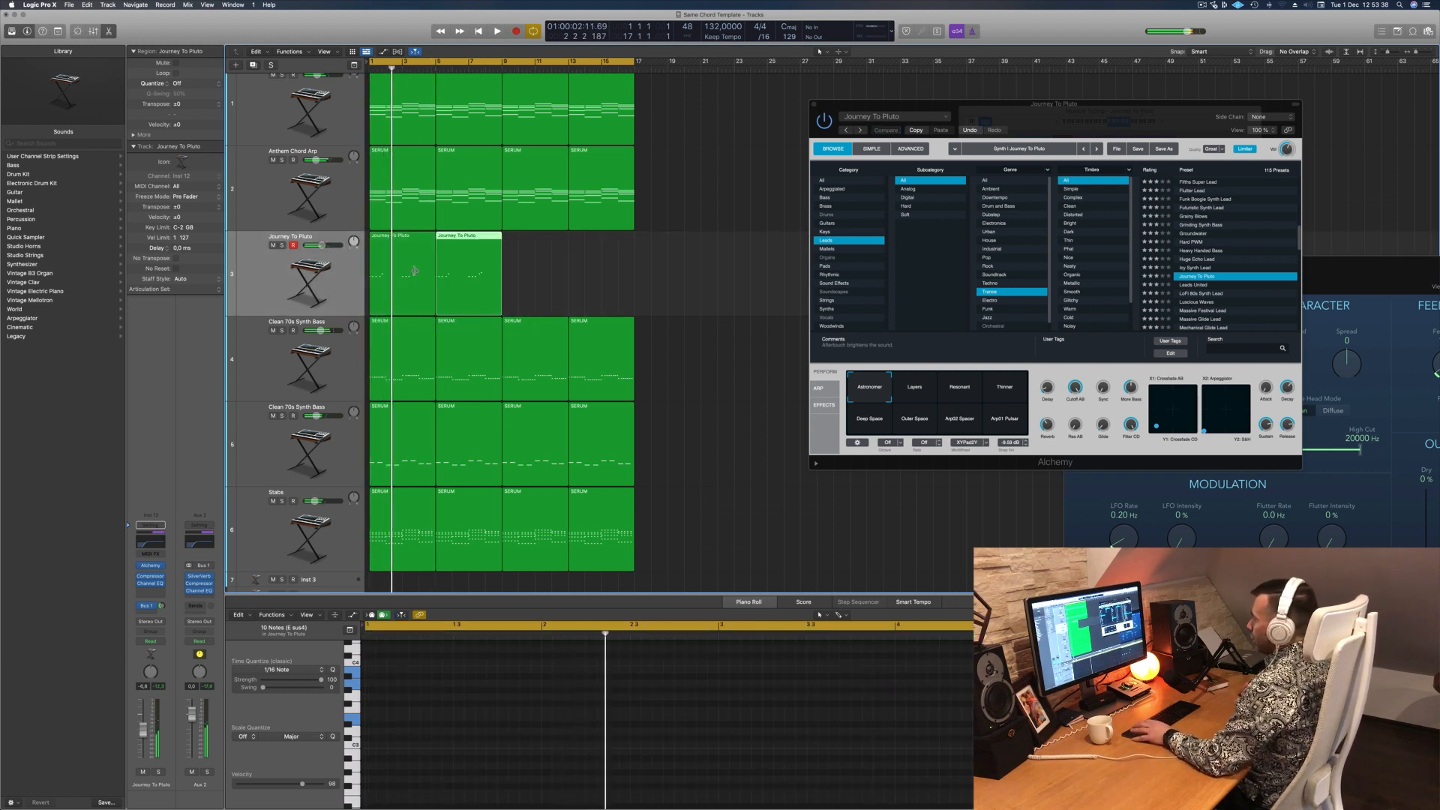
pyautogui.scroll(-3, 518, 741)
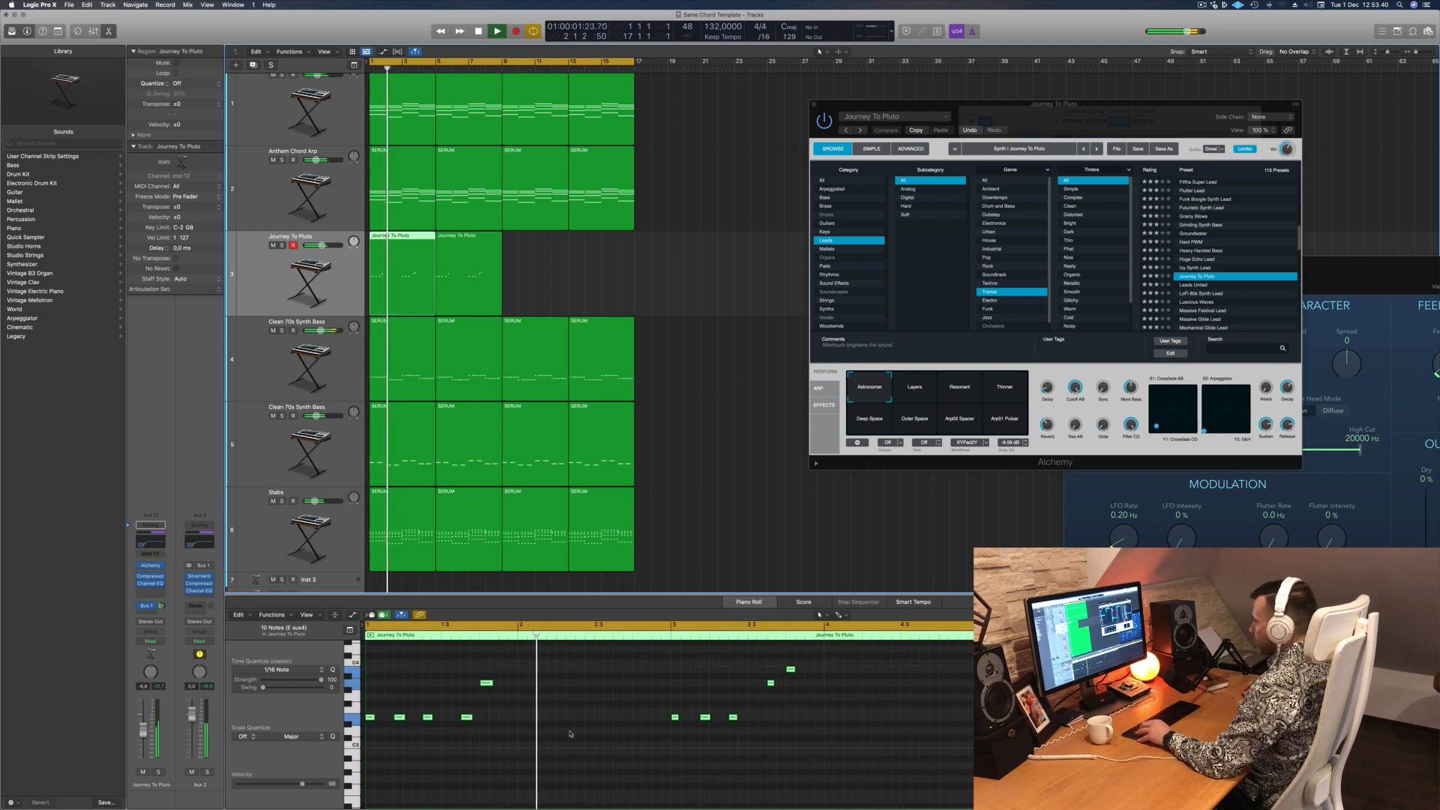
pyautogui.scroll(-1, 570, 734)
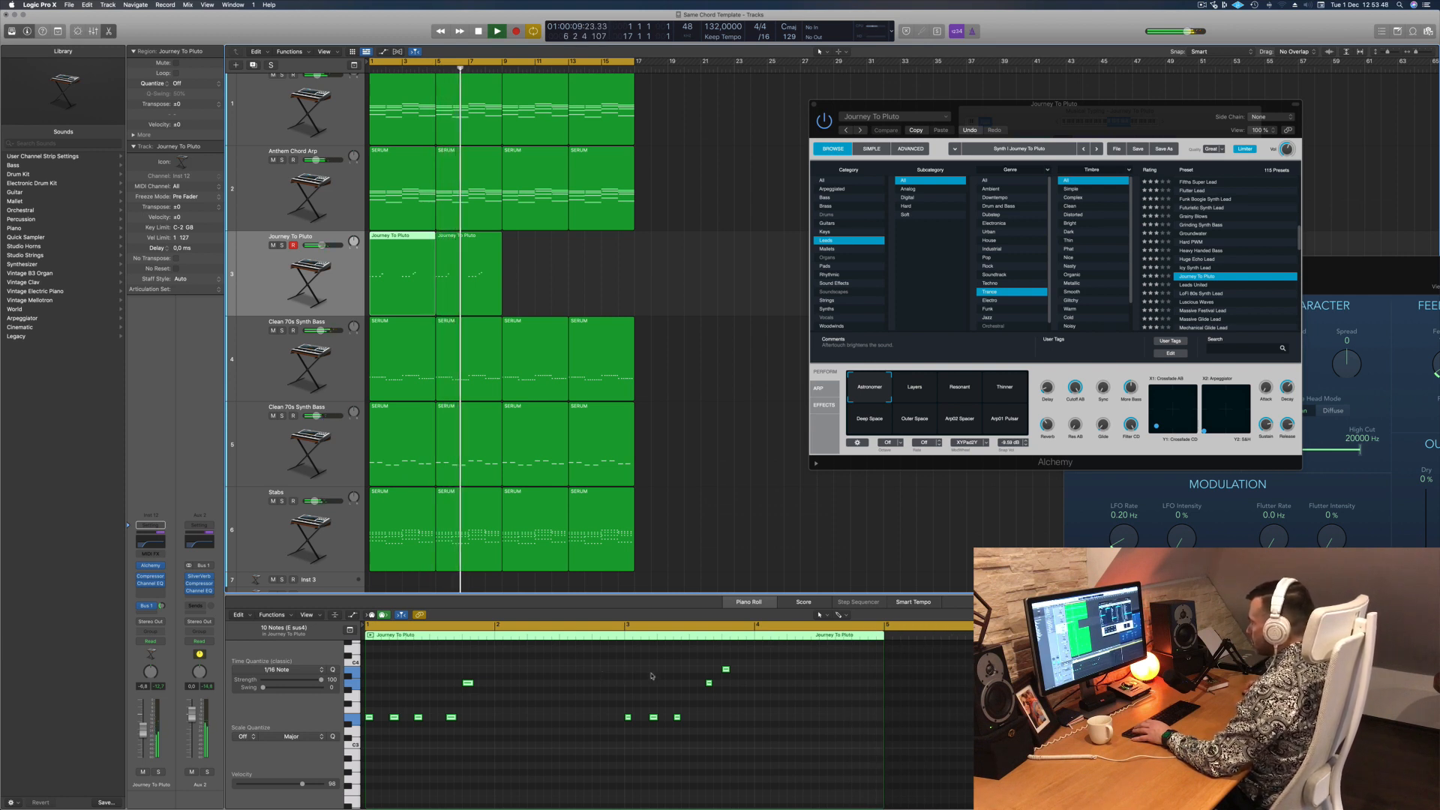
# Step: Join the two Journey To Pluto regions into one eight-bar region and play it back
pyautogui.press('Return')
pyautogui.moveTo(471, 276); pyautogui.dragTo(400, 282)
pyautogui.press('Return')
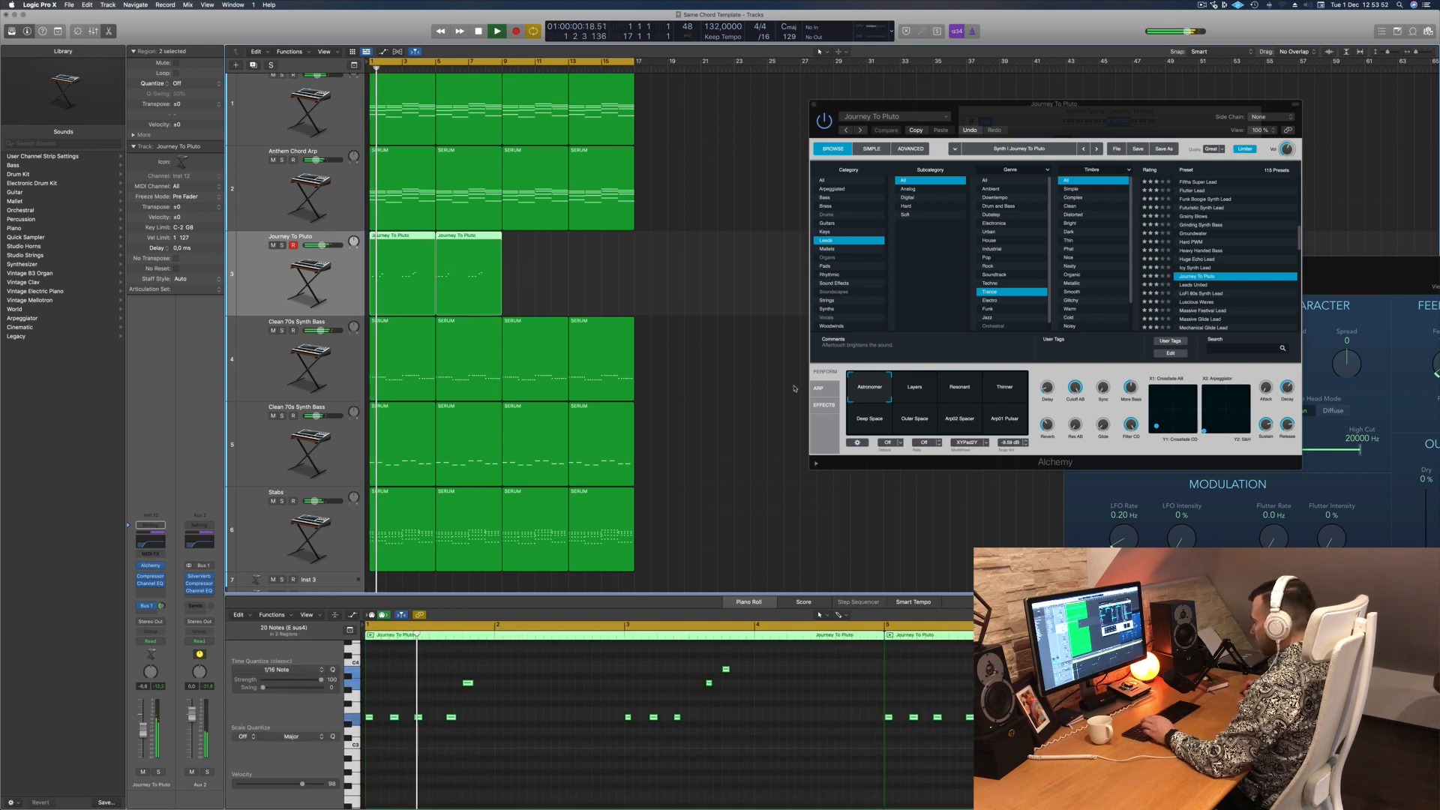
pyautogui.press('super+j')
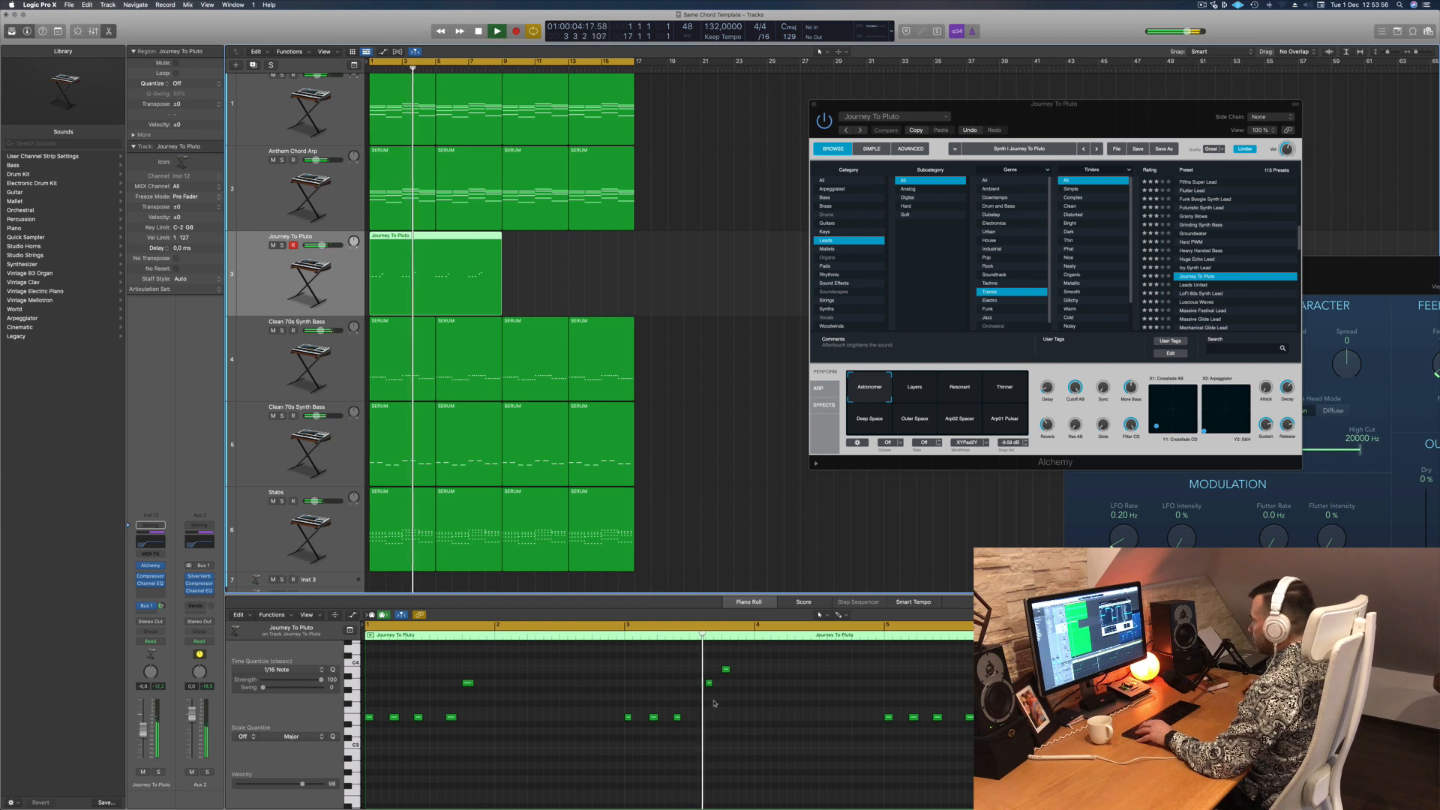
pyautogui.press('space')
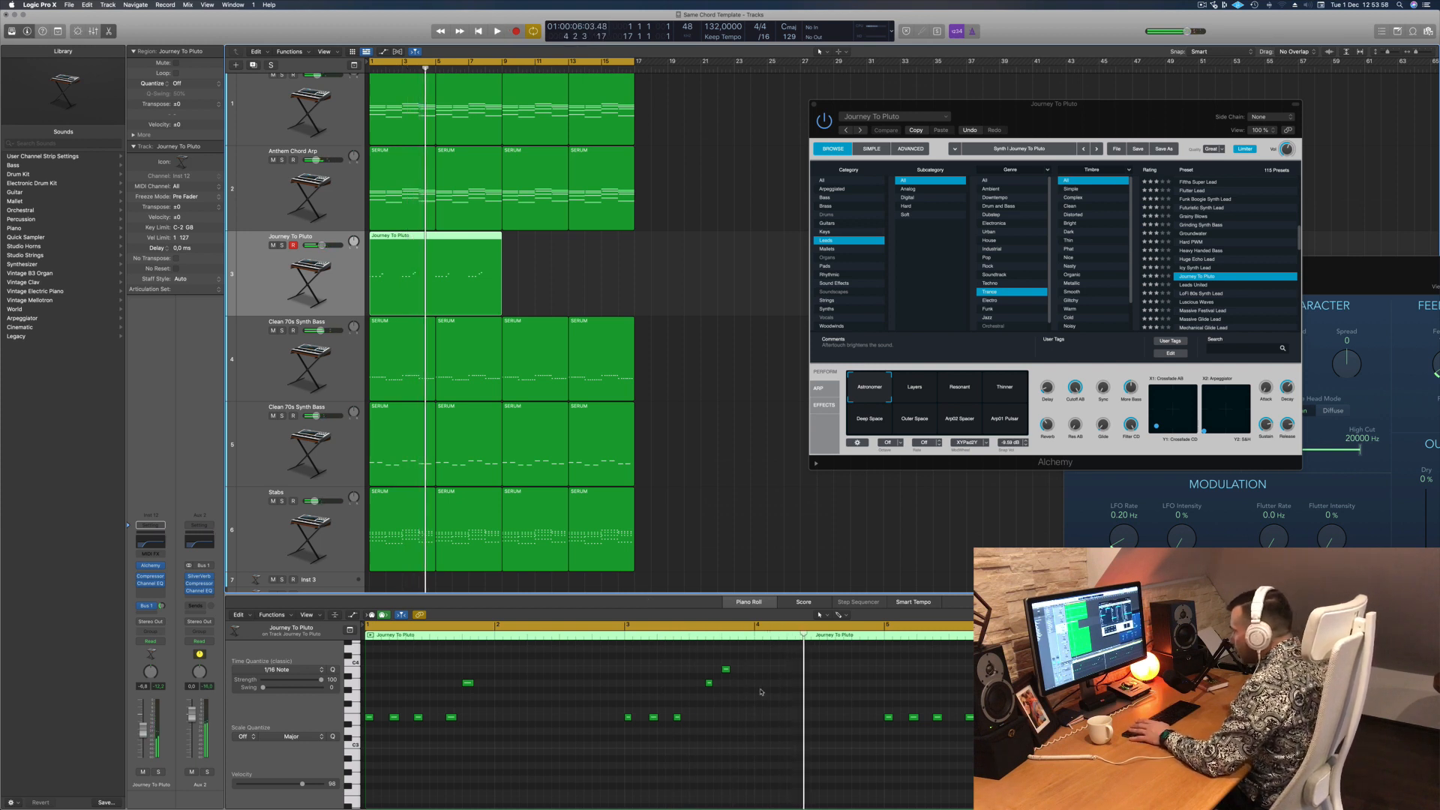
pyautogui.press('space')
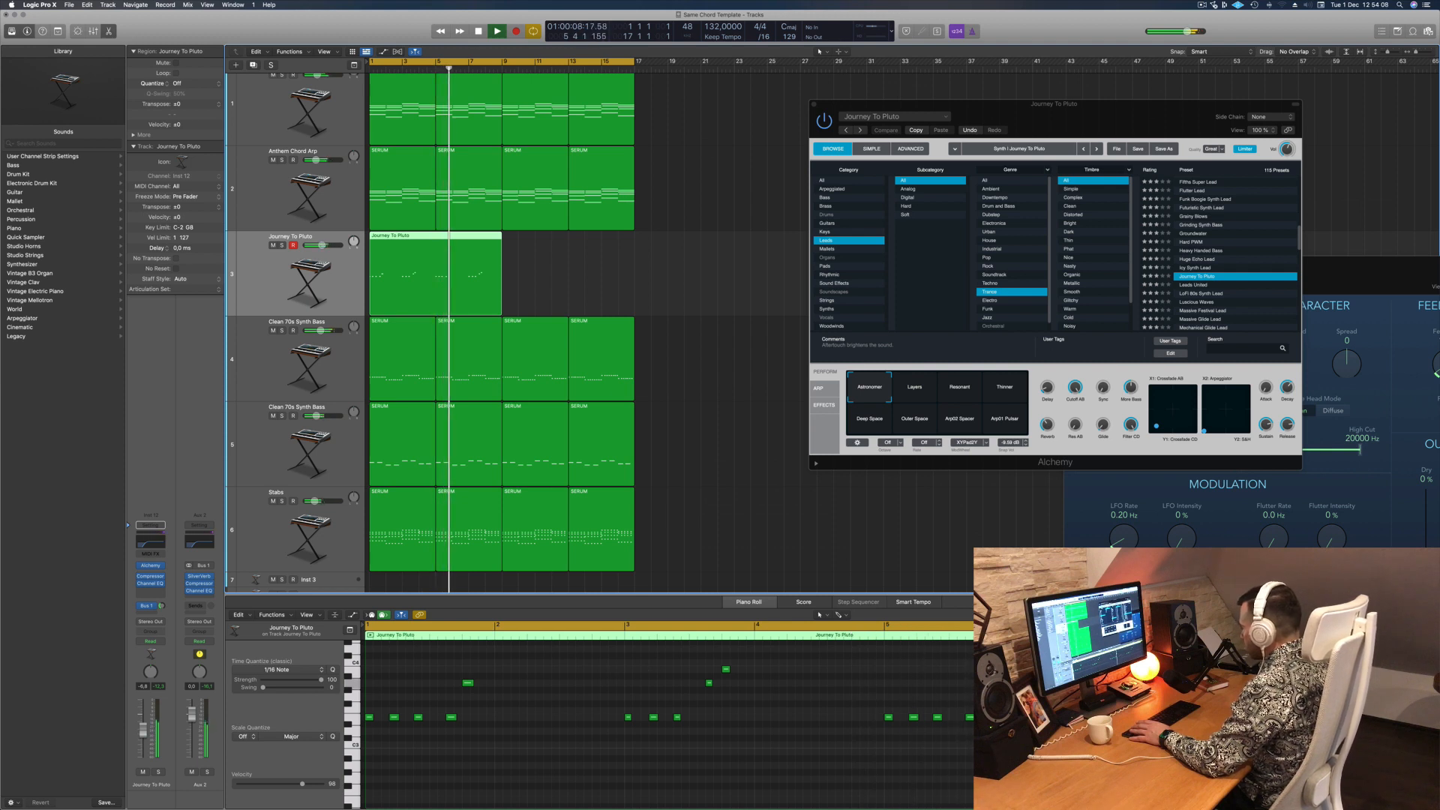
# Step: Try transposing the fourth lead note in bar 5 up seven semitones and replay the melody from the start
pyautogui.press('Return')
pyautogui.click(970, 719)
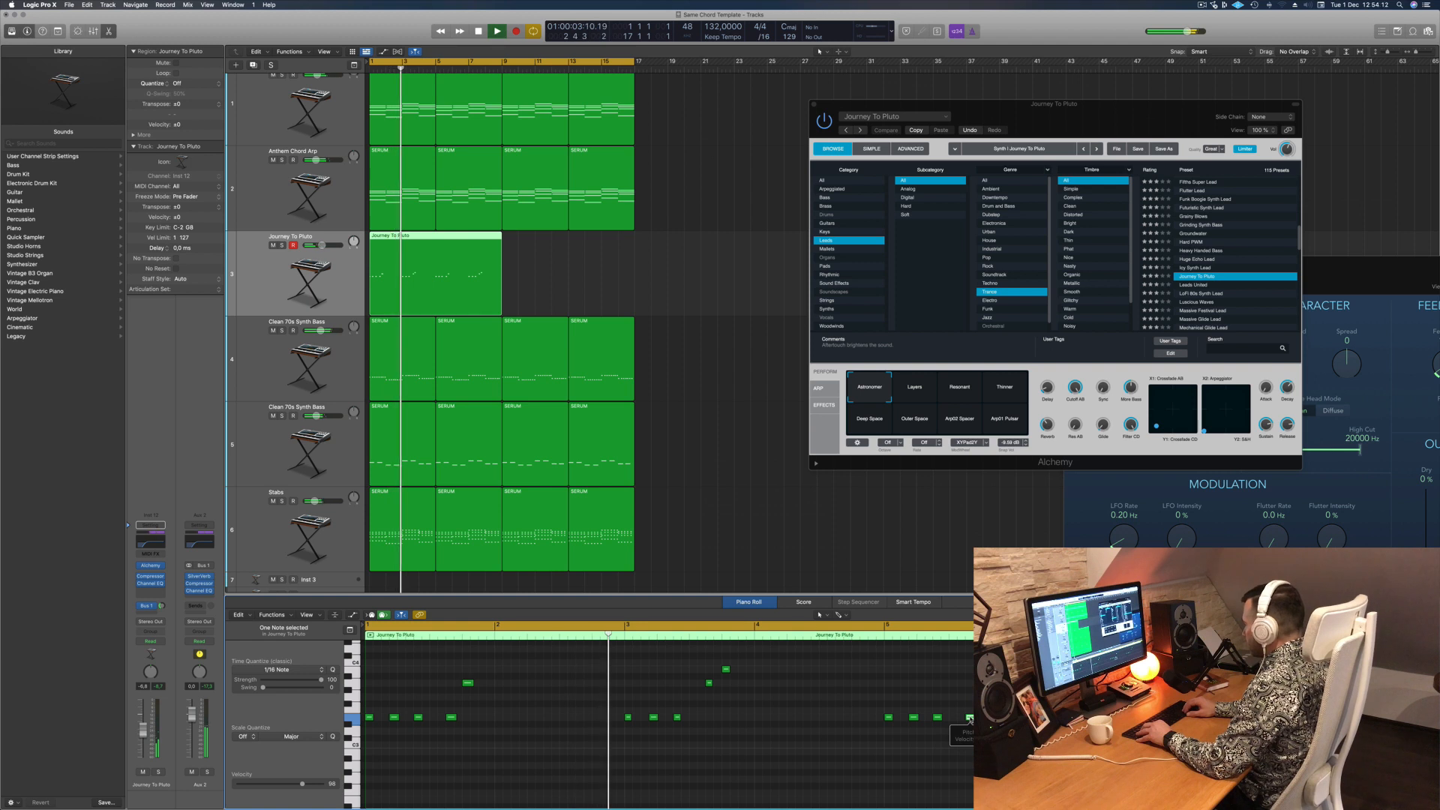
pyautogui.hotkey('alt', 'Up')
pyautogui.hotkey('alt', 'Up')
pyautogui.hotkey('alt', 'Up')
pyautogui.hotkey('alt', 'Up')
pyautogui.hotkey('alt', 'Up')
pyautogui.hotkey('alt', 'Up')
pyautogui.hotkey('alt', 'Up')
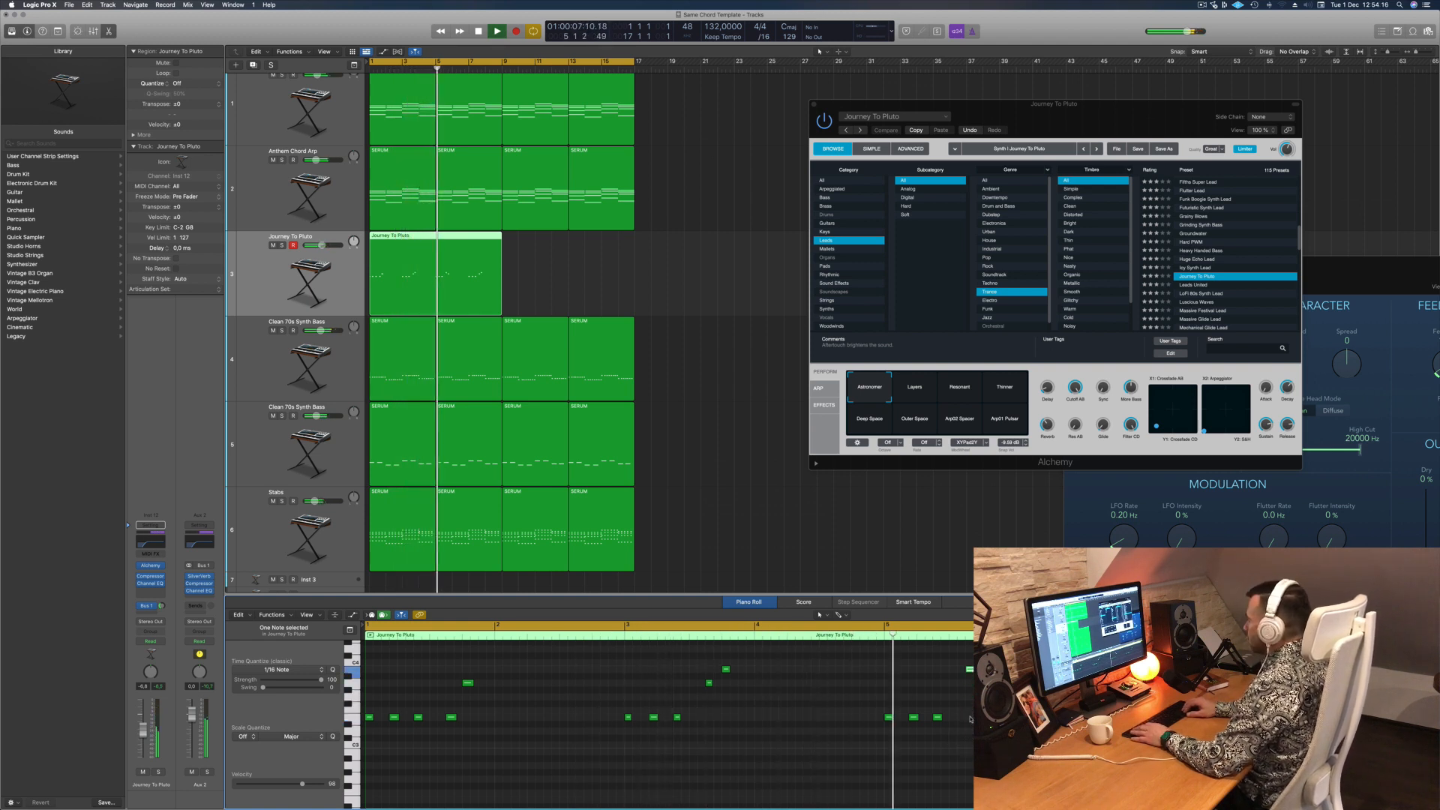
pyautogui.press('Return')
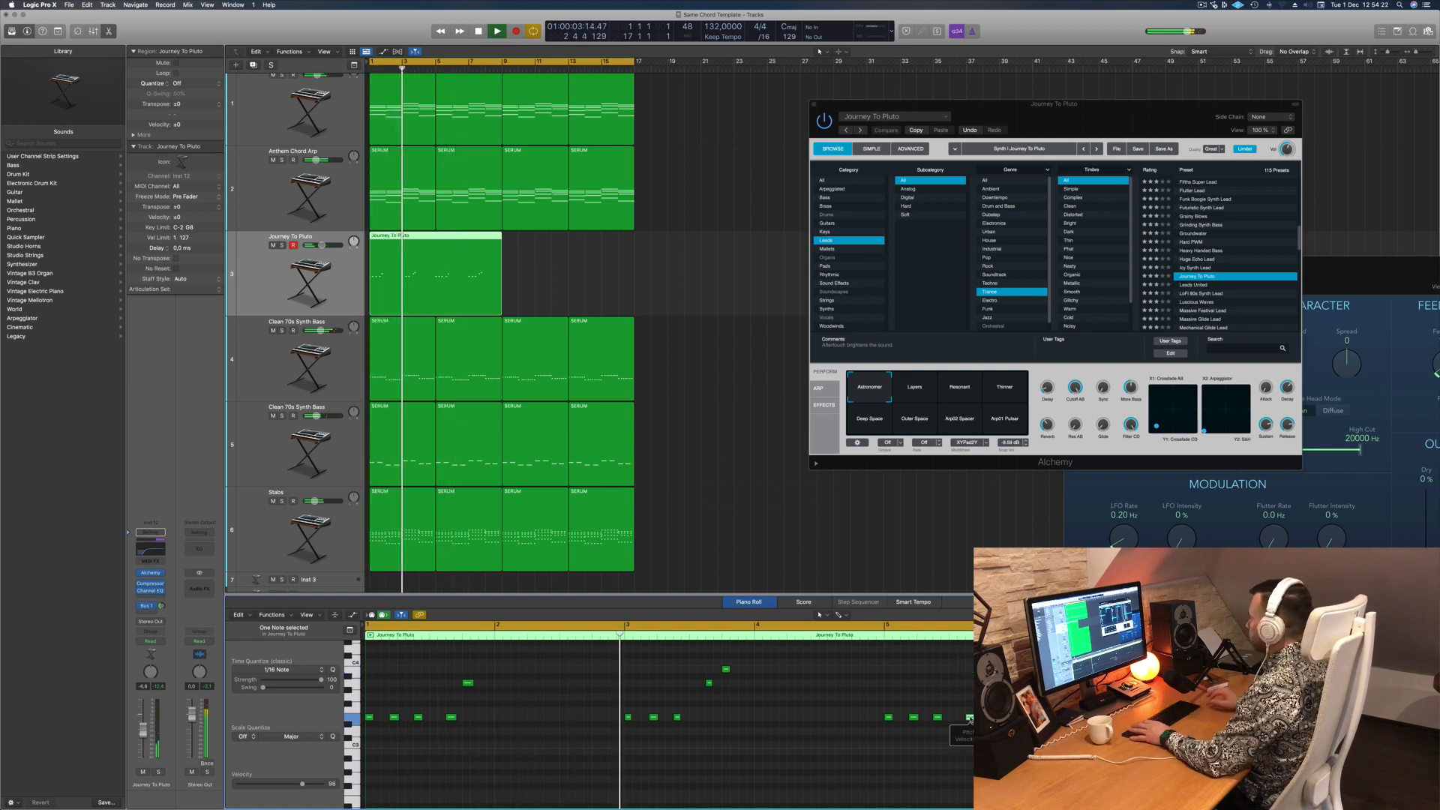
# Step: Copy the eight-bar Journey To Pluto region to bar 9 and play from the start
pyautogui.press('Return')
pyautogui.moveTo(445, 242); pyautogui.dragTo(571, 241)
pyautogui.press('Return')
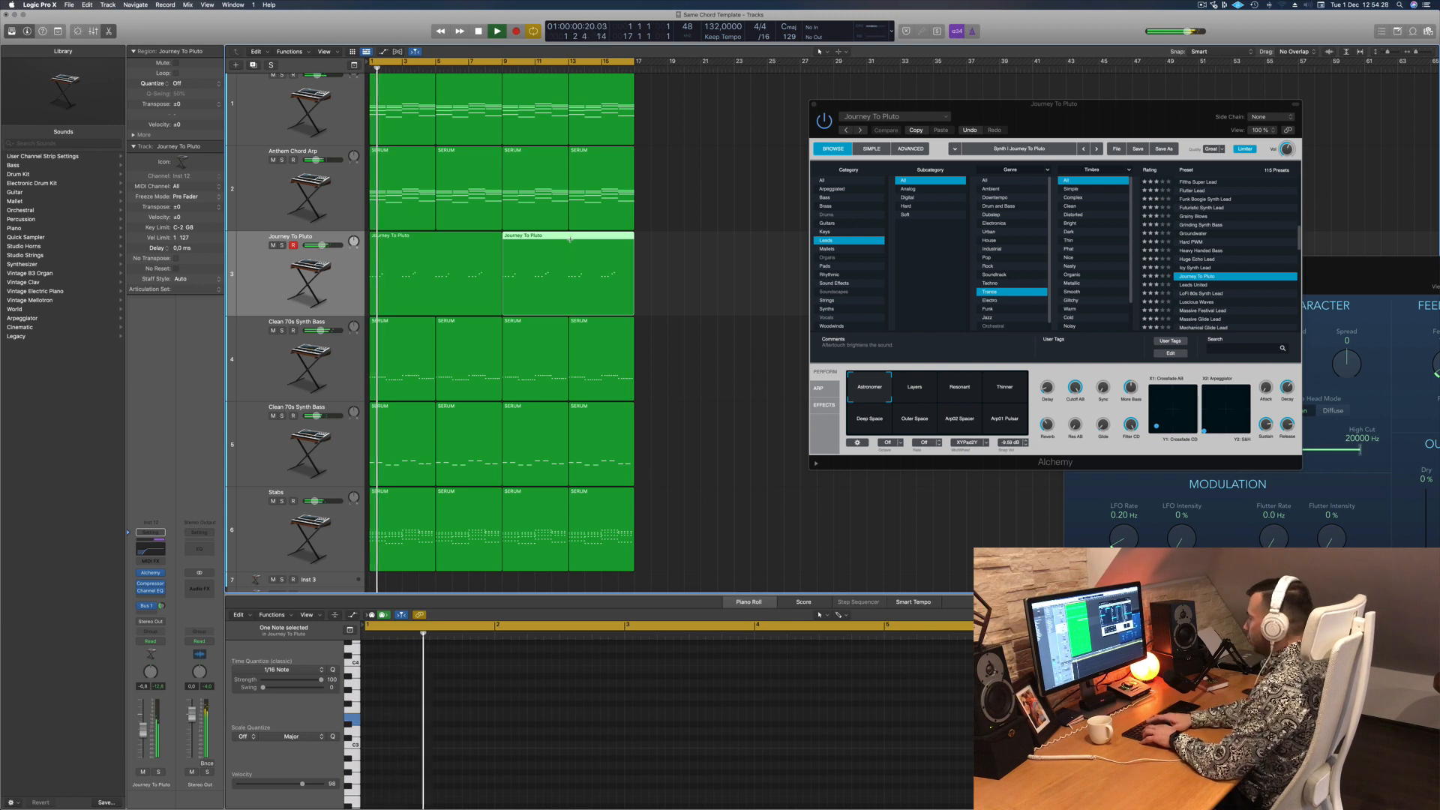
# Step: Repeat the regions on all tracks once and extend the cycle range to bar 33
pyautogui.press('super+a')
pyautogui.press('super+r')
pyautogui.press('super+Left')
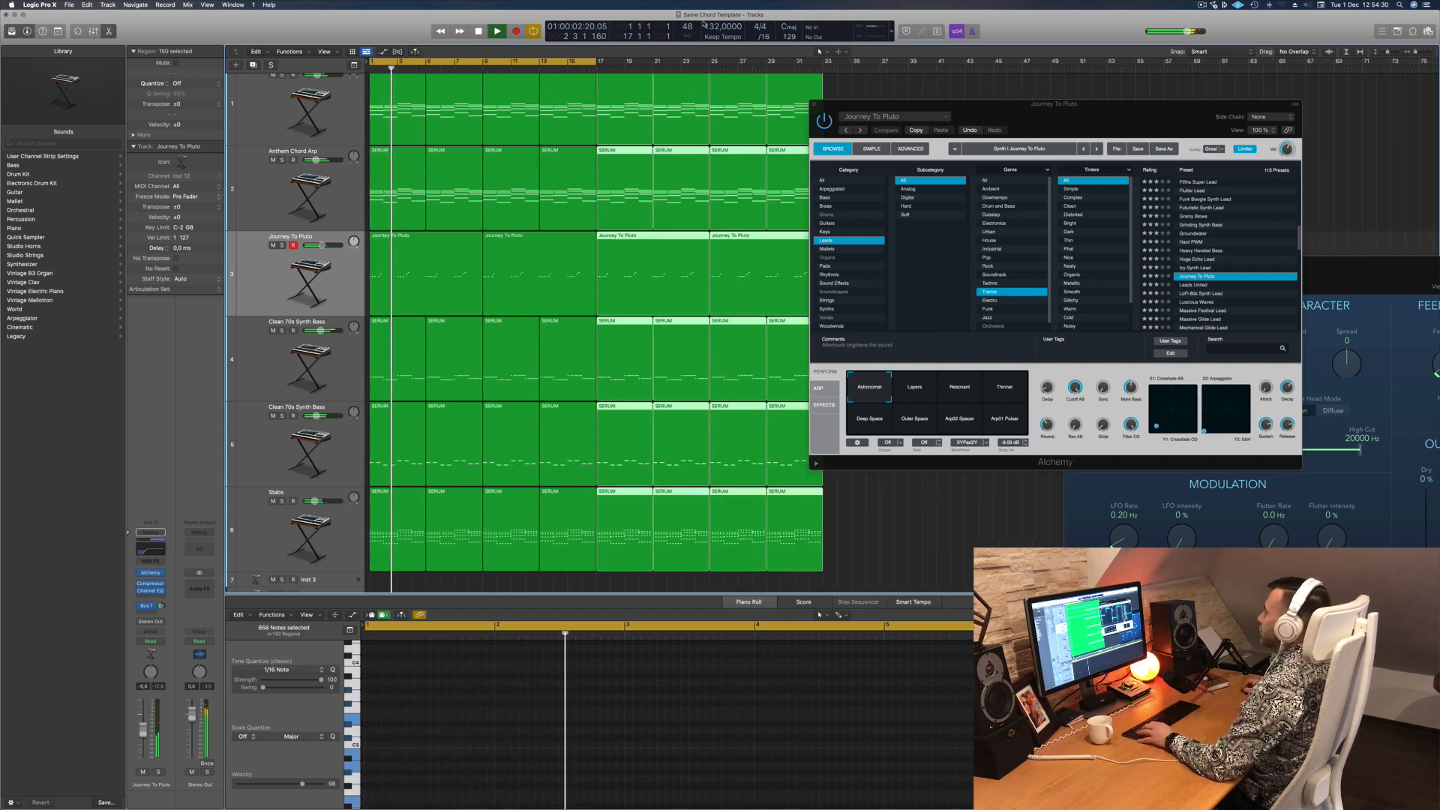
pyautogui.moveTo(597, 60); pyautogui.dragTo(822, 76)
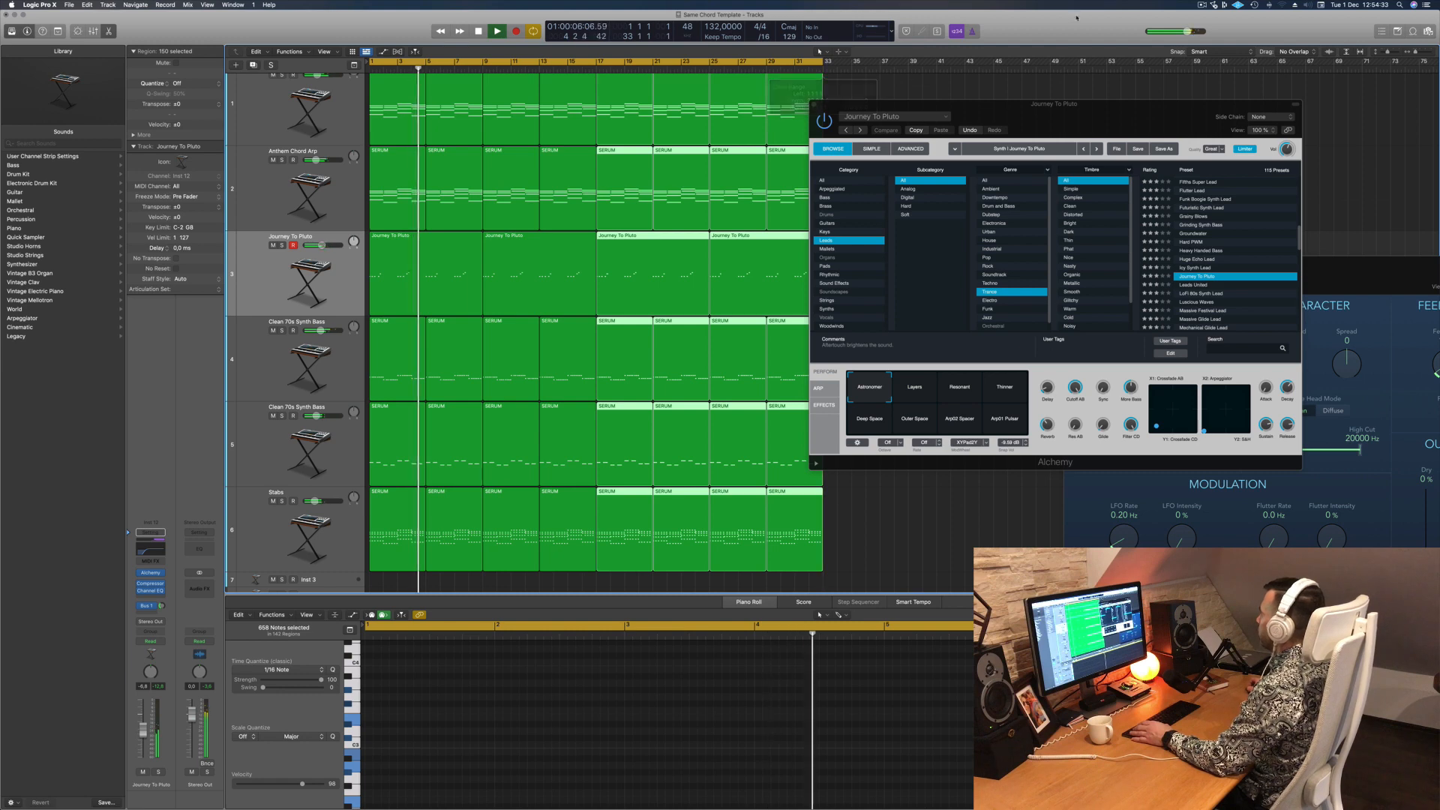
# Step: Move the Alchemy window clear of the arrangement regions and deselect all regions
pyautogui.click(1201, 5)
pyautogui.click(1040, 31)
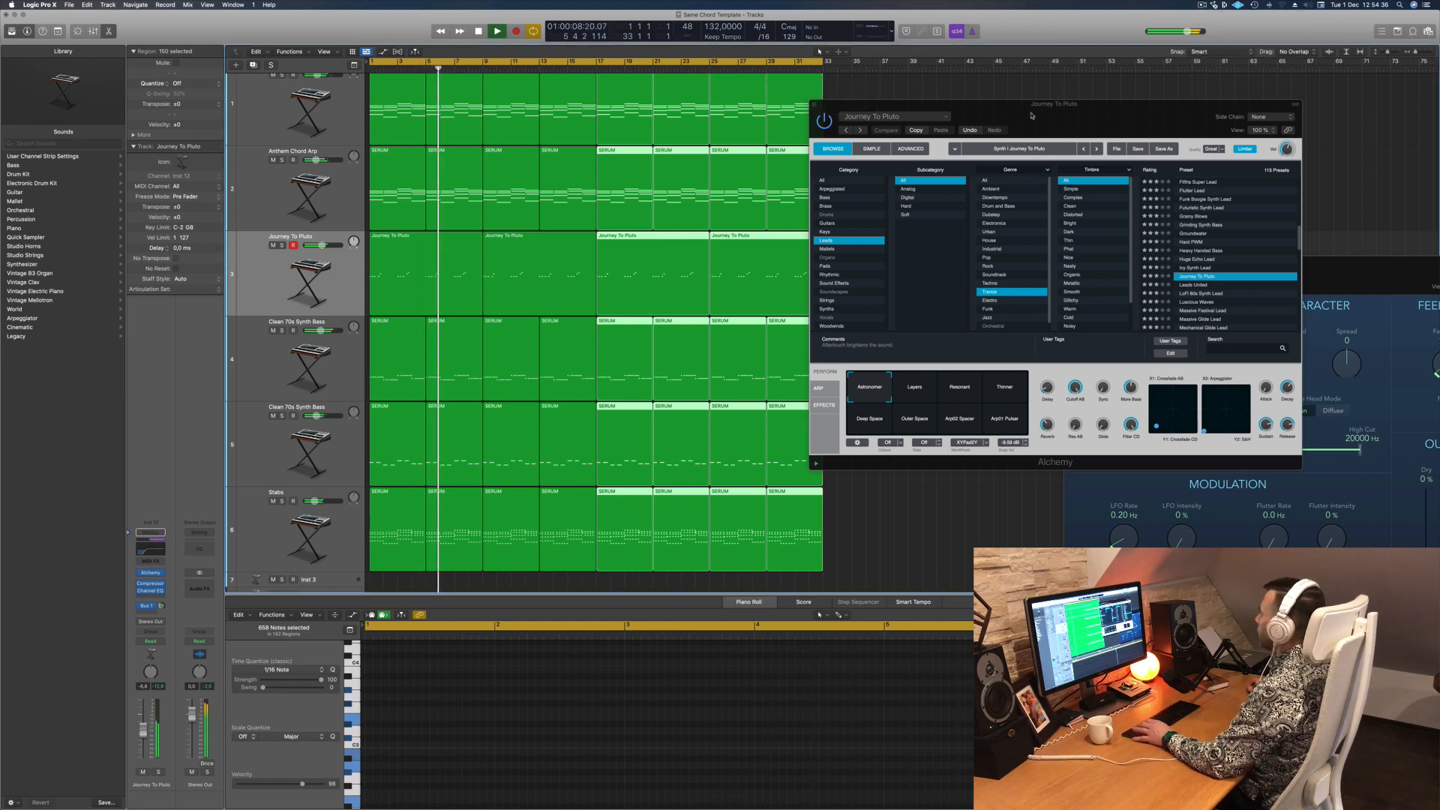
pyautogui.moveTo(884, 105); pyautogui.dragTo(1048, 174)
pyautogui.click(887, 213)
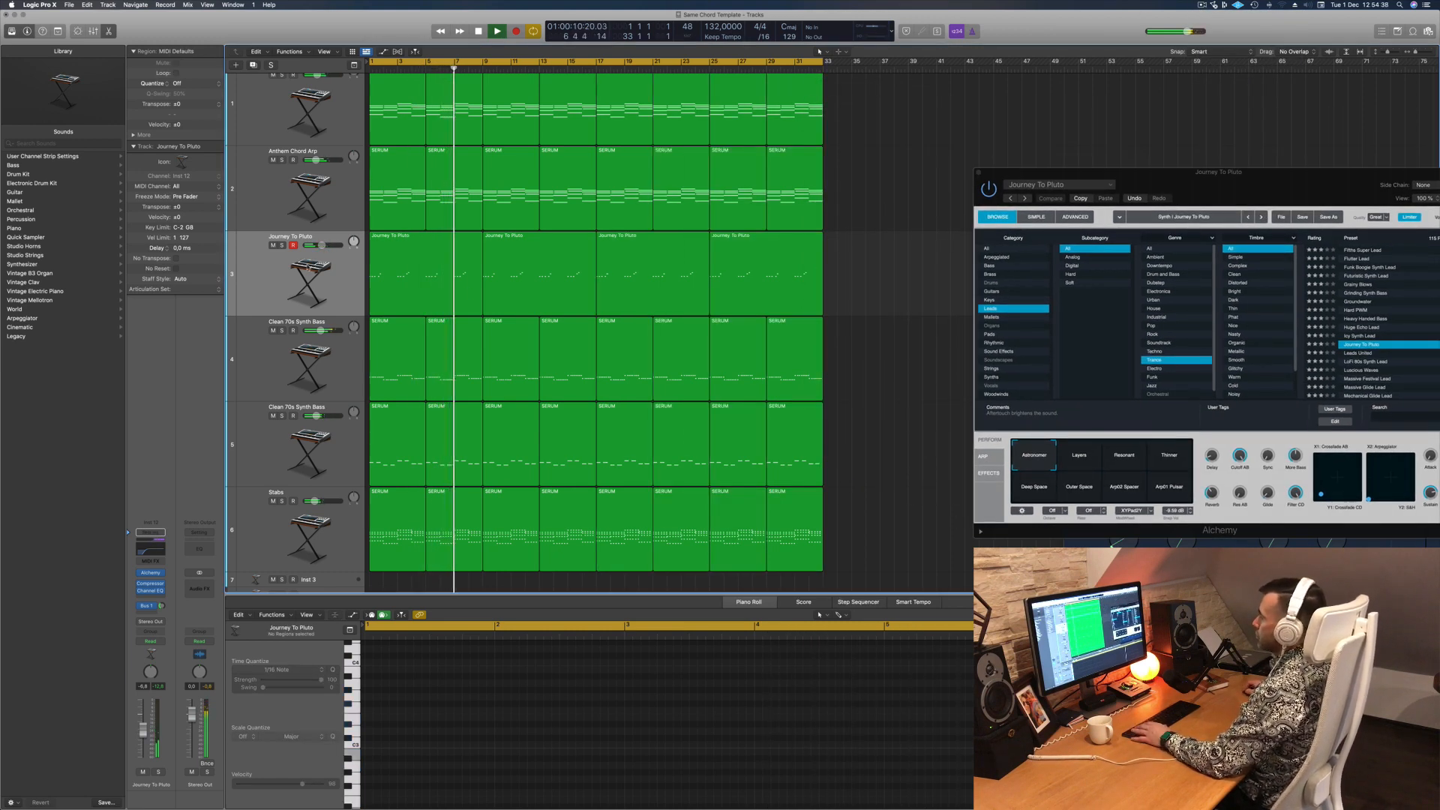
# Step: Select the Journey To Pluto track, solo it and play it from the start
pyautogui.click(310, 266)
pyautogui.click(282, 246)
pyautogui.click(282, 245)
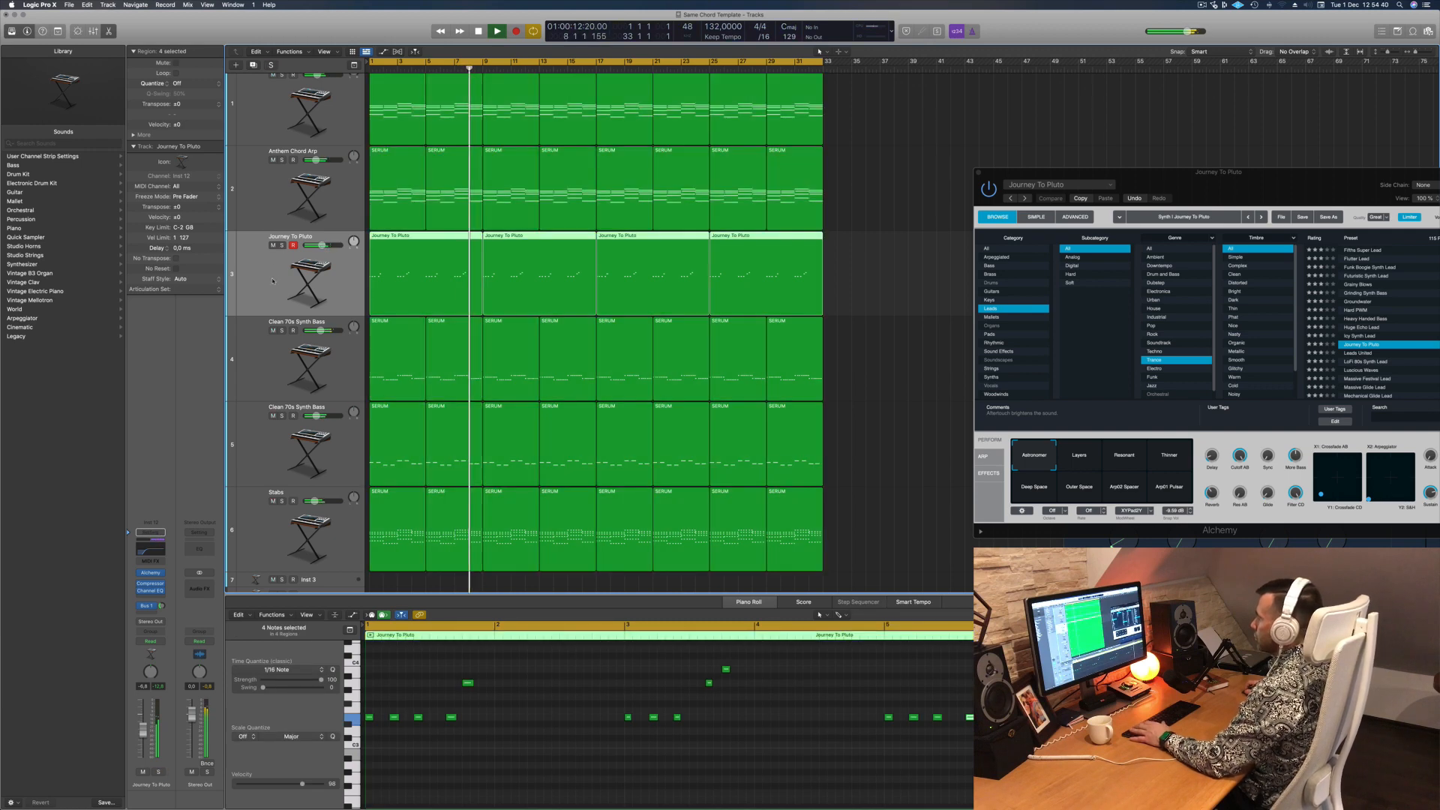
pyautogui.press('Return')
pyautogui.click(282, 245)
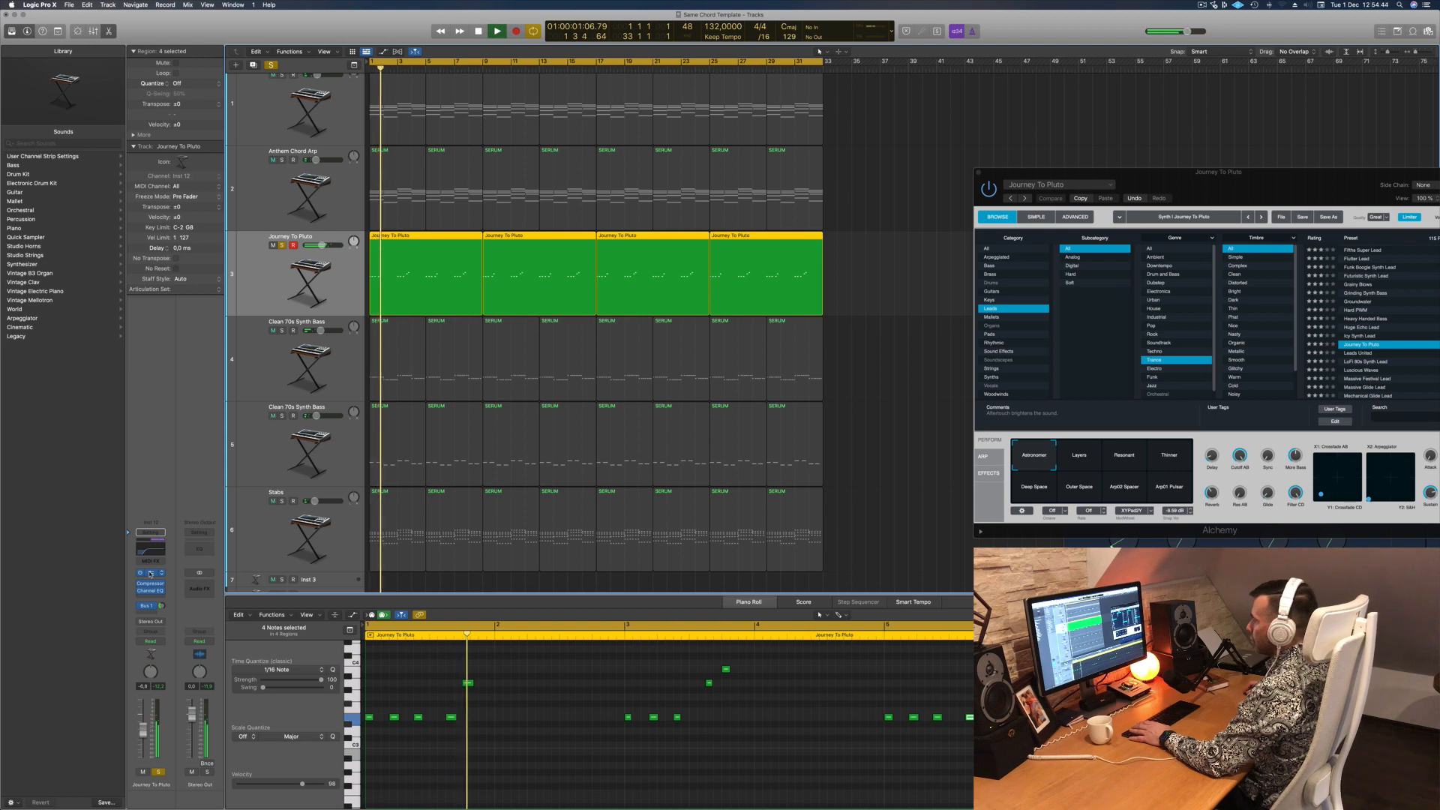
# Step: Raise the low-cut filter in the Journey To Pluto Channel EQ to 525 Hz with a Q of 0.79
pyautogui.click(150, 573)
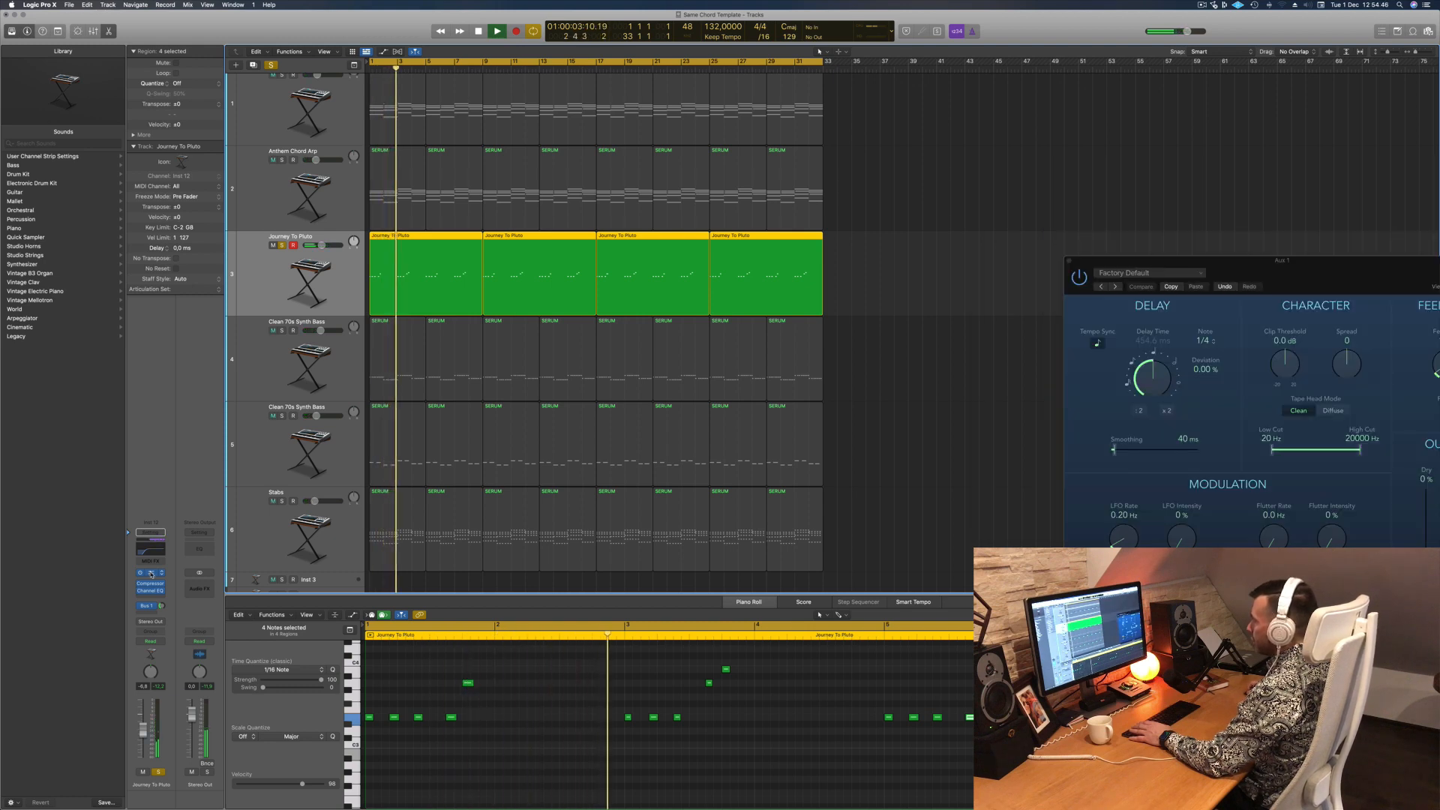
pyautogui.click(159, 552)
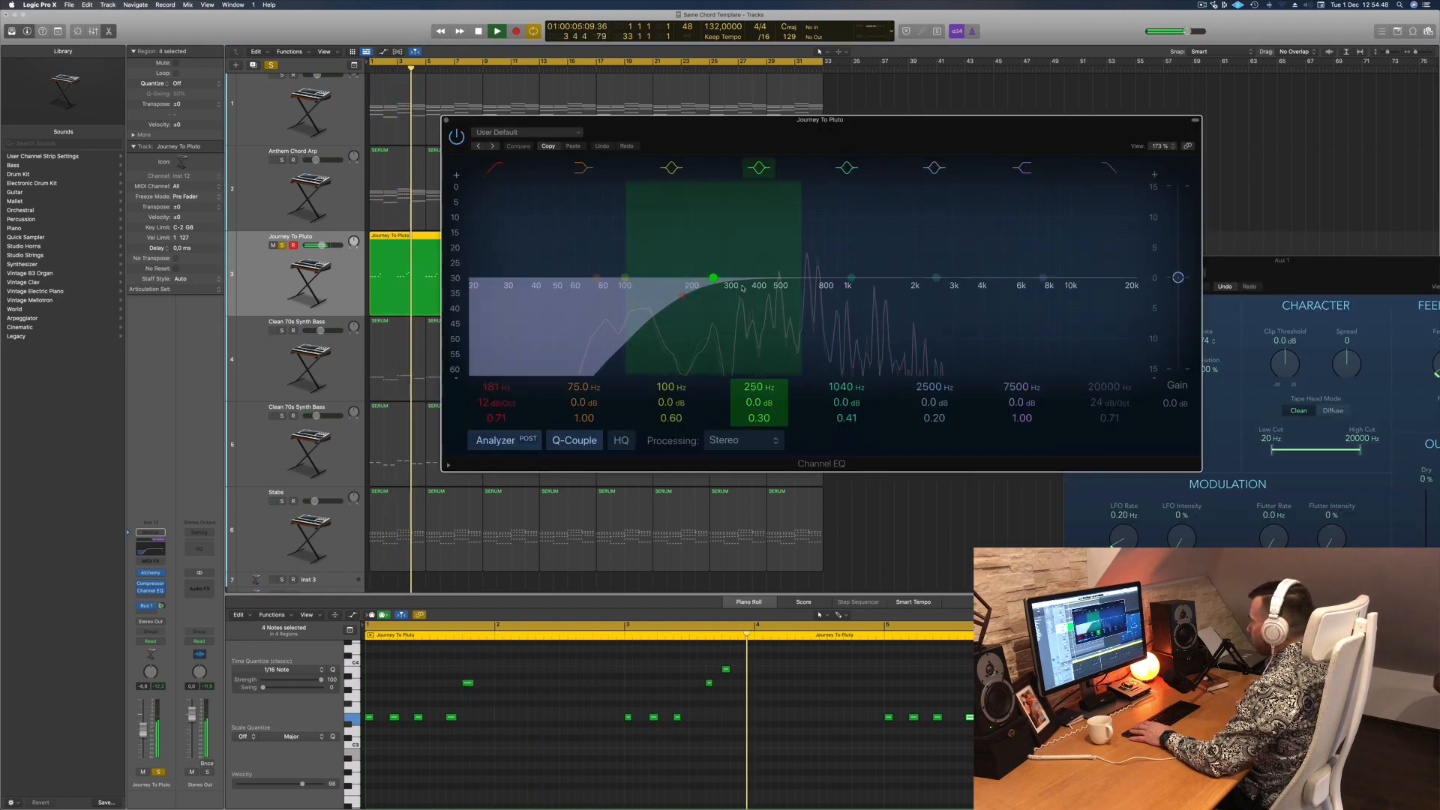
pyautogui.moveTo(682, 296); pyautogui.dragTo(777, 289)
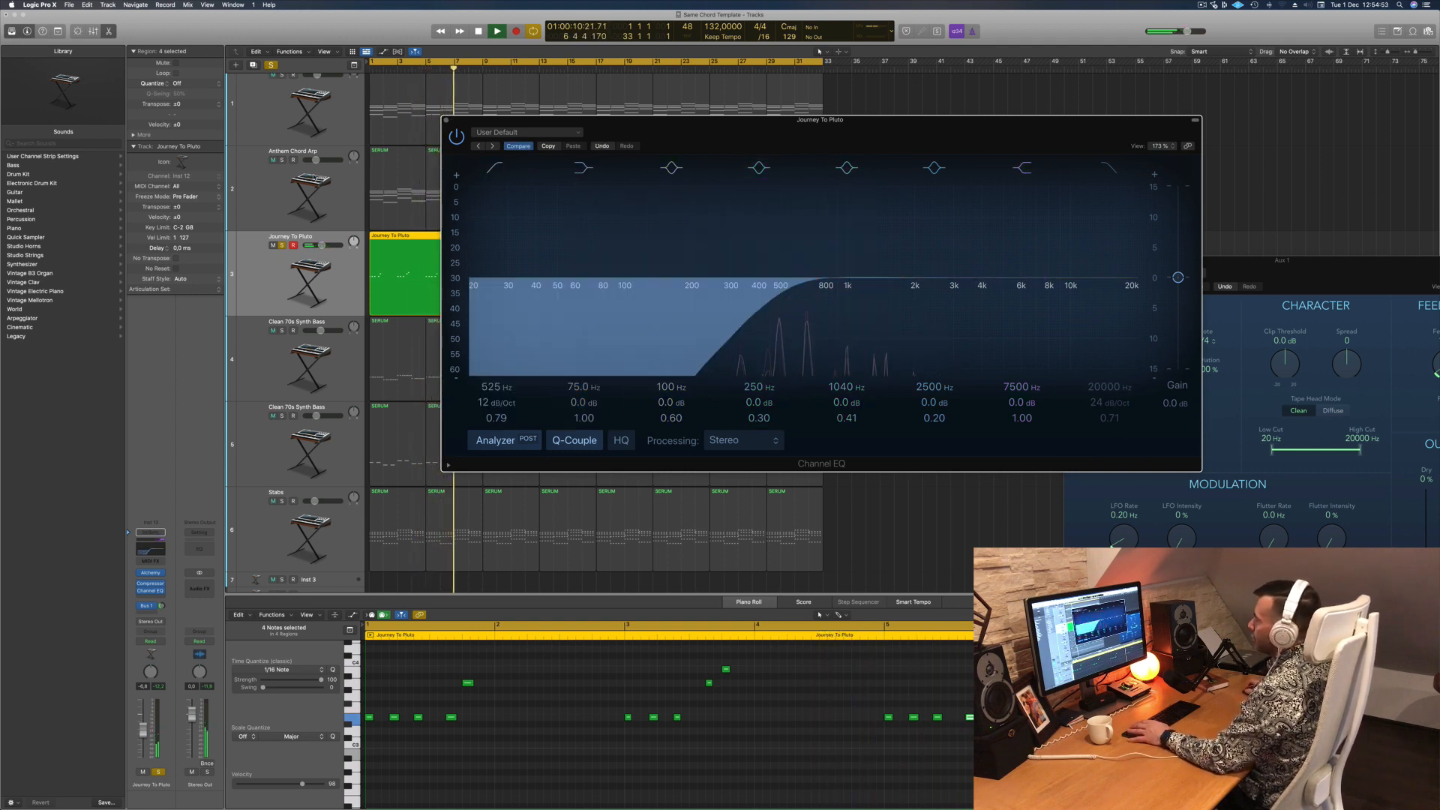
# Step: Unsolo the Journey To Pluto track, check it in the full mix from the start and close its Channel EQ
pyautogui.click(282, 245)
pyautogui.press('Return')
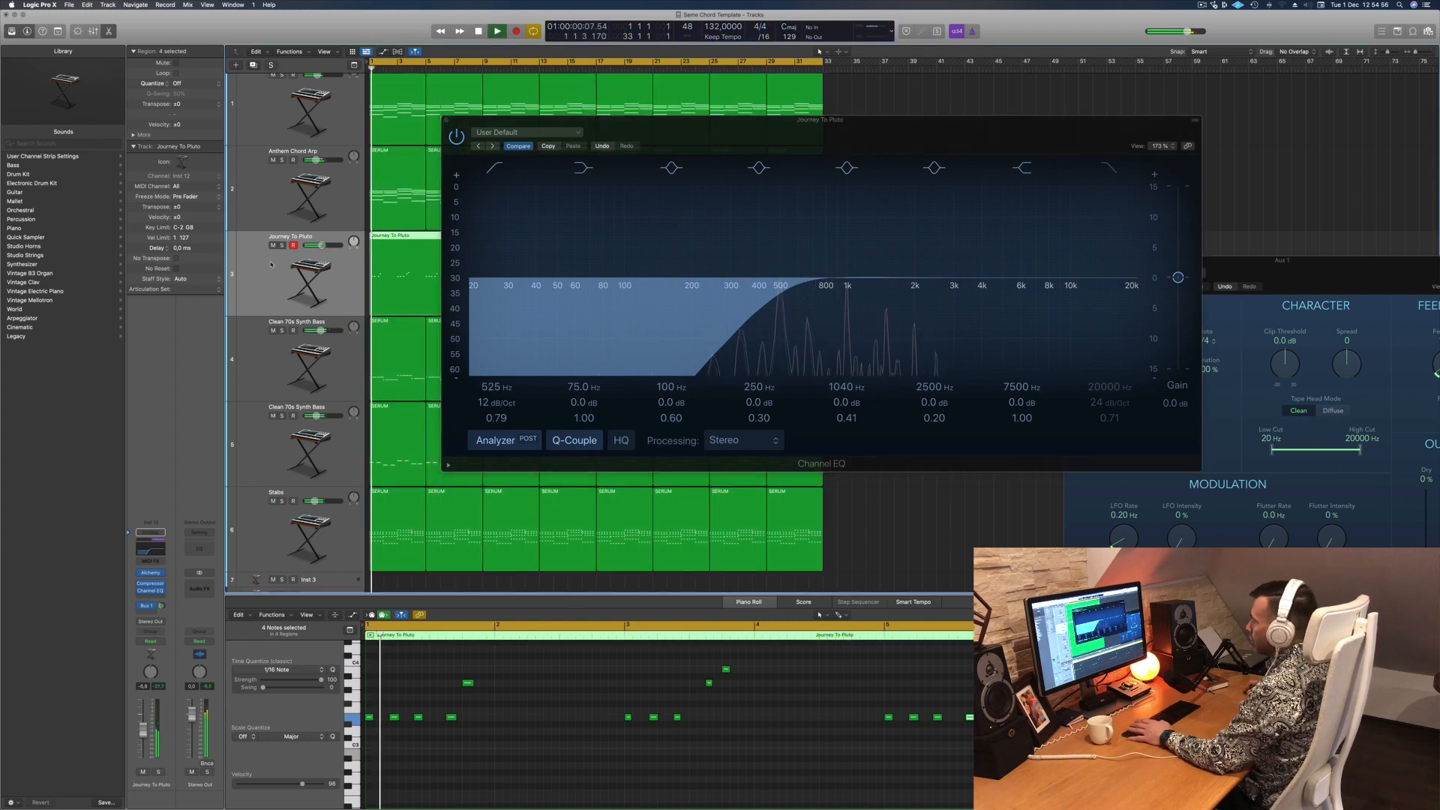
pyautogui.moveTo(672, 127); pyautogui.dragTo(765, 119)
pyautogui.press('space')
pyautogui.click(140, 687)
pyautogui.press('space')
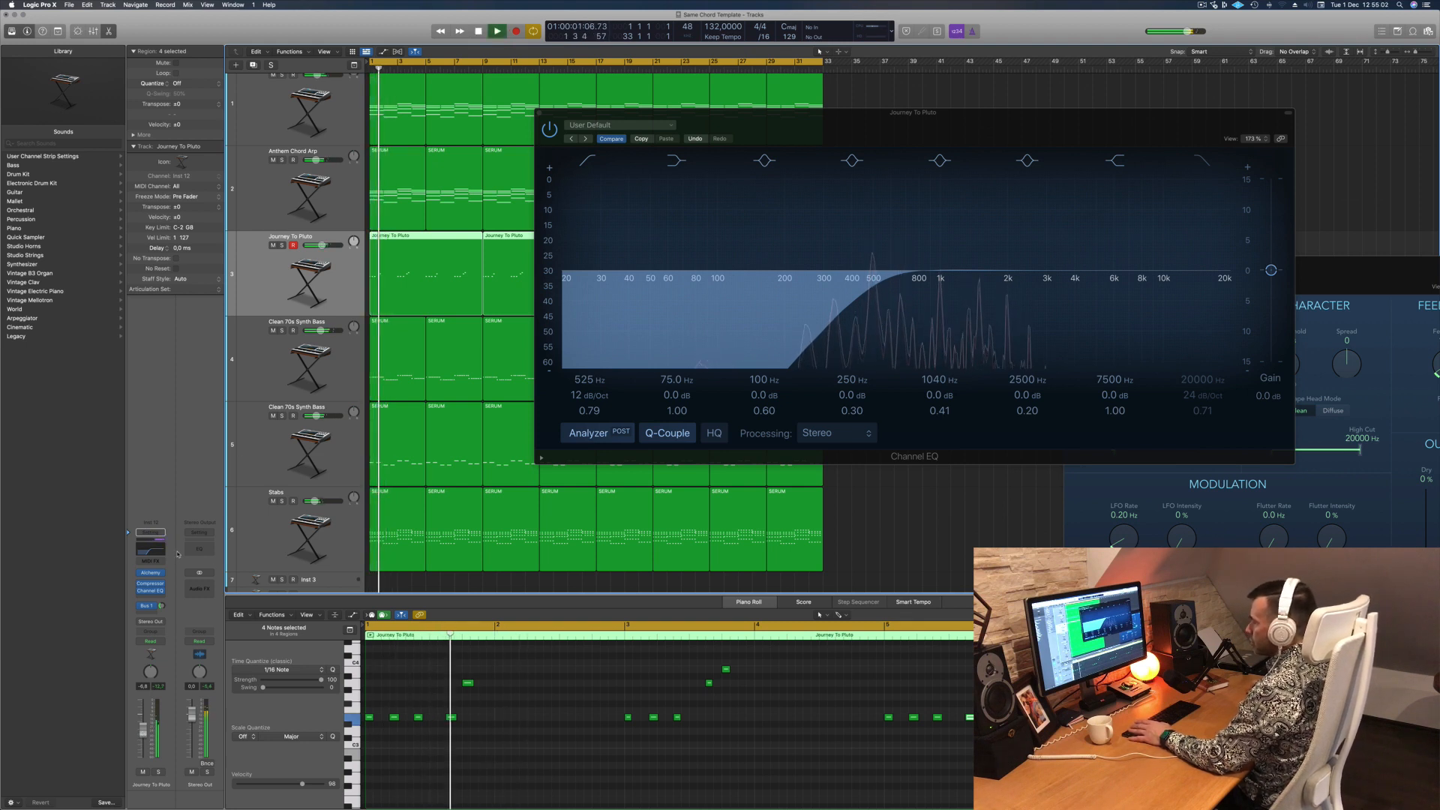
pyautogui.moveTo(898, 120); pyautogui.dragTo(802, 147)
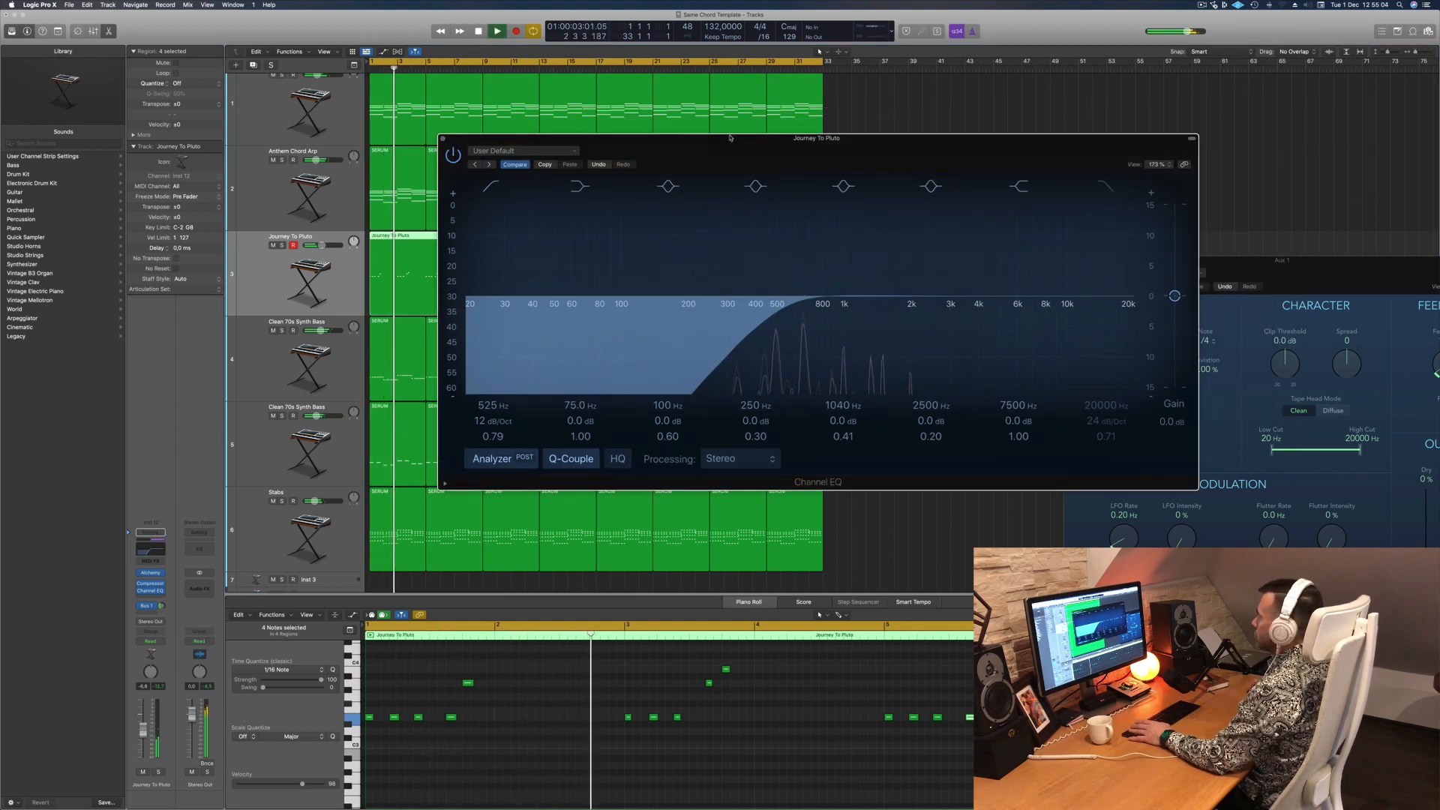
pyautogui.click(443, 139)
pyautogui.press('Return')
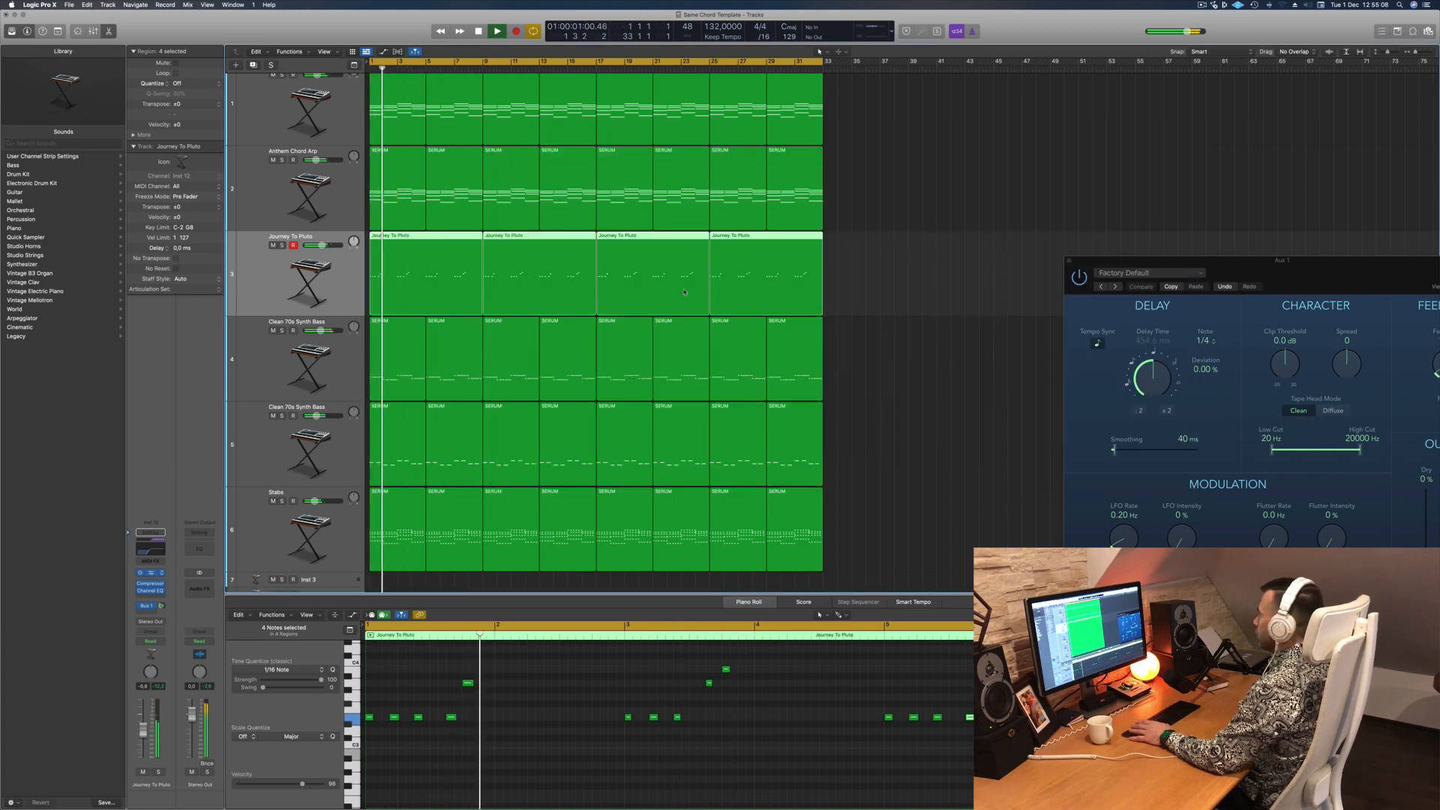
# Step: Open Alchemy on the Journey To Pluto track, place its window over the arrangement and restart playback
pyautogui.press('Return')
pyautogui.moveTo(1250, 188); pyautogui.dragTo(878, 204)
pyautogui.press('Return')
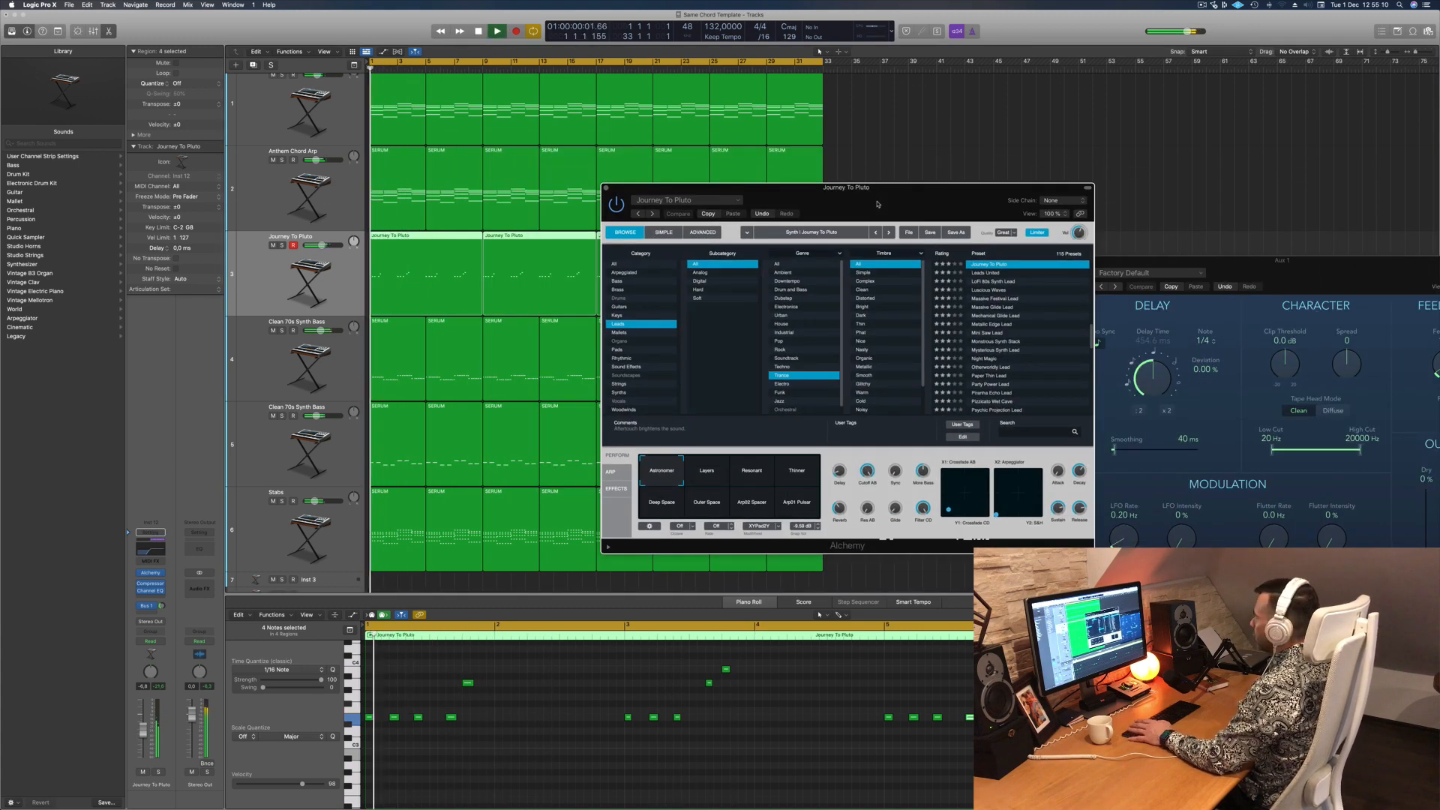
# Step: Audition the Alchemy snapshots Layers, Resonant, Thinner, Deep Space, Outer Space and both Arp variants, and switch back to the first snapshot
pyautogui.click(706, 471)
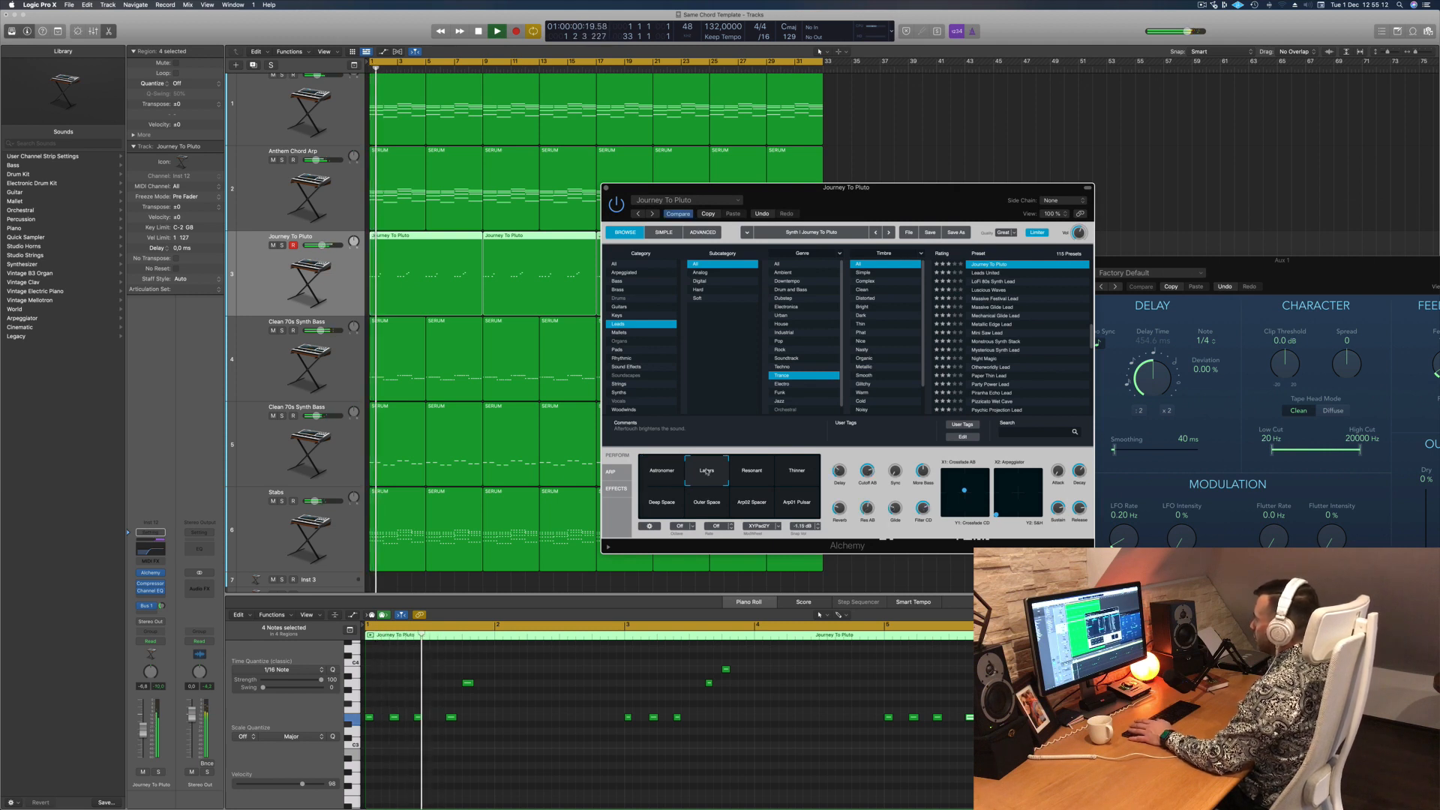
pyautogui.click(761, 471)
pyautogui.press('Return')
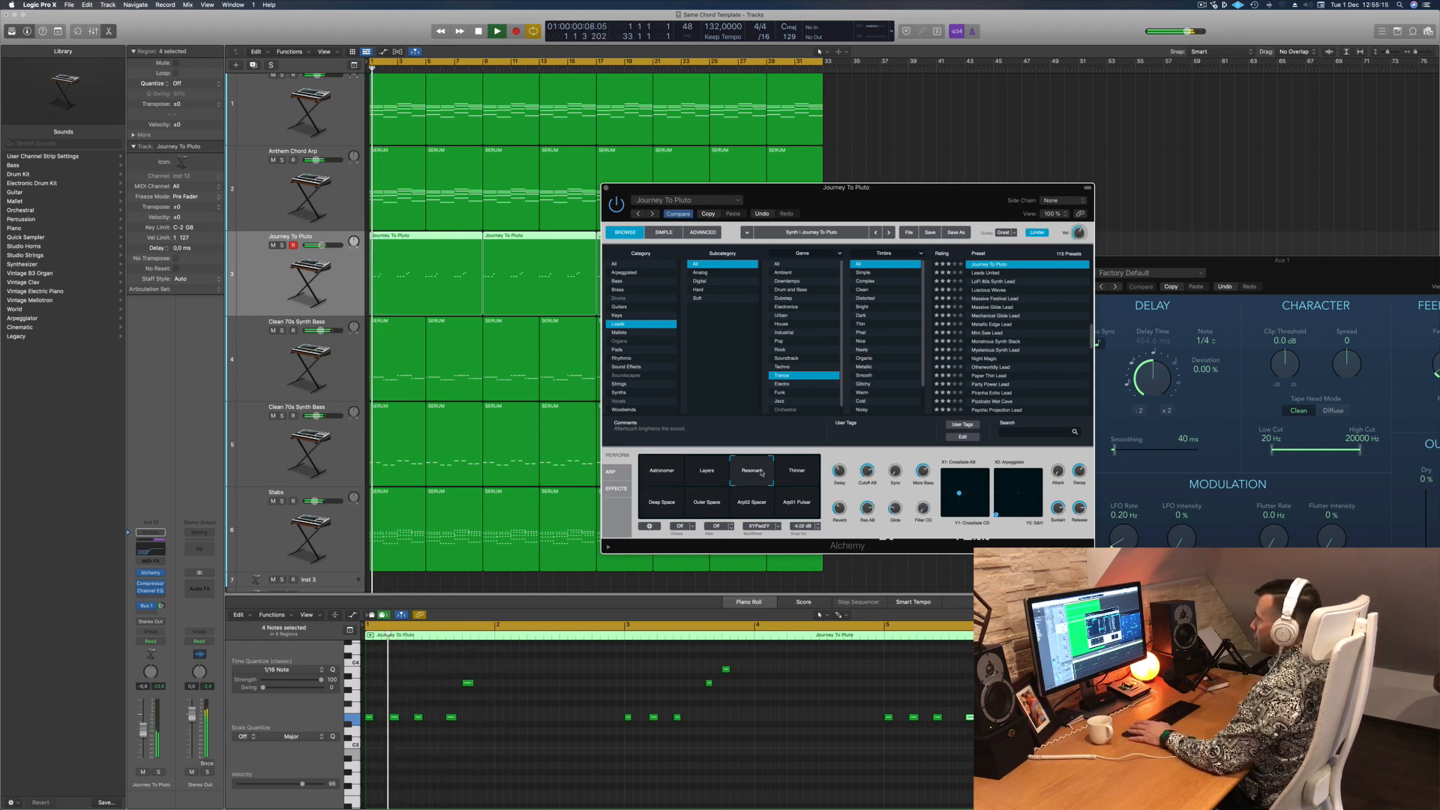
pyautogui.click(803, 474)
pyautogui.press('Return')
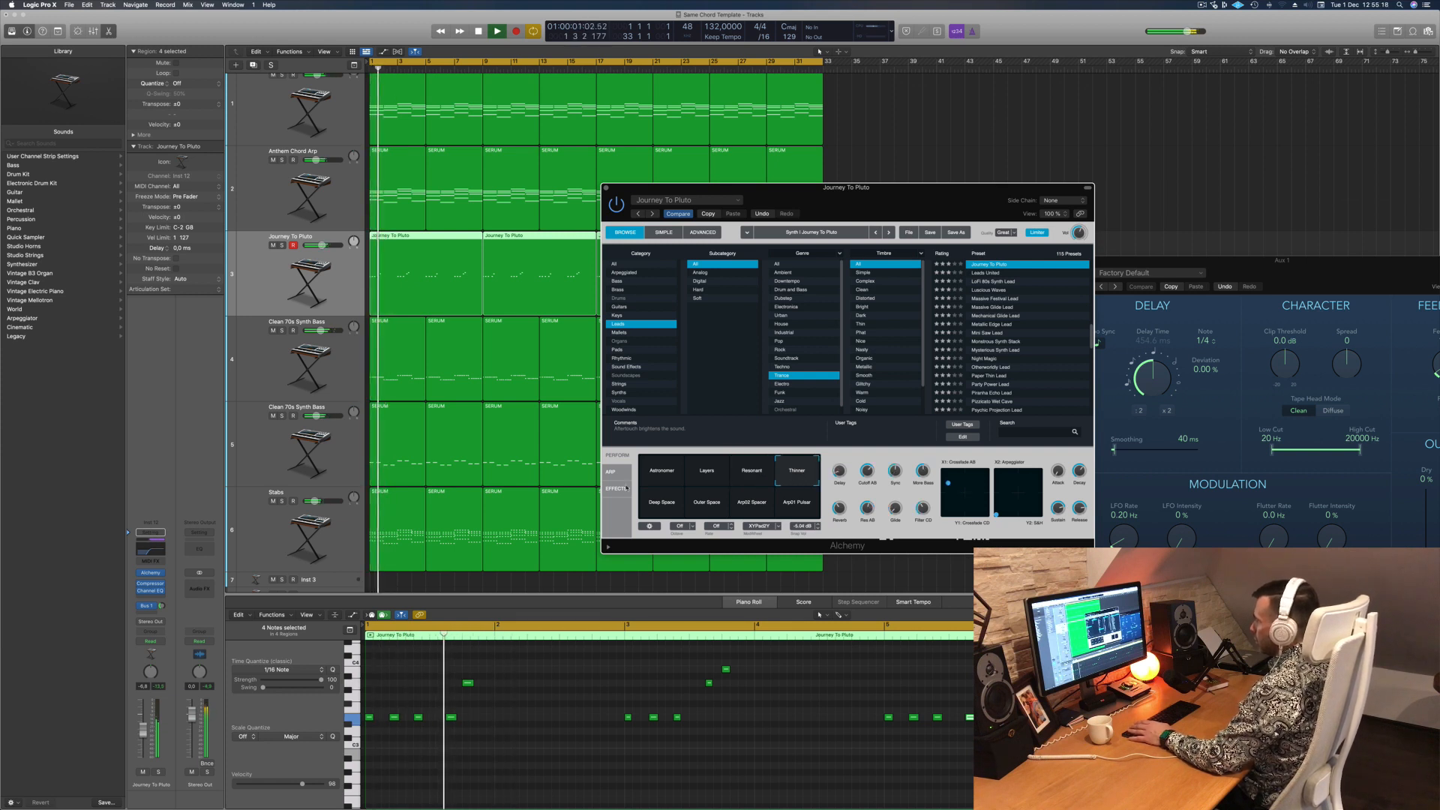
pyautogui.click(660, 505)
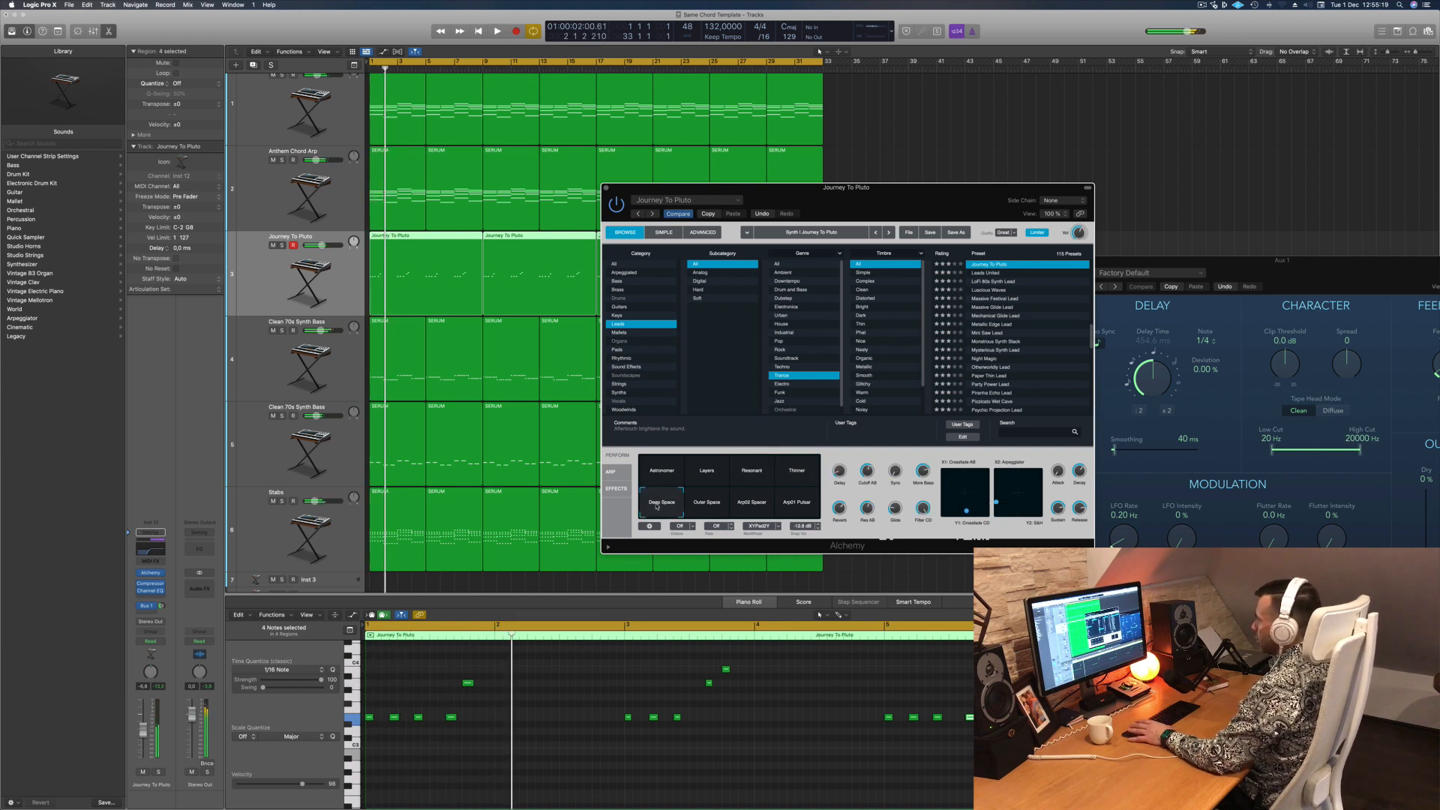
pyautogui.click(709, 504)
pyautogui.press('Return')
pyautogui.click(752, 506)
pyautogui.click(787, 505)
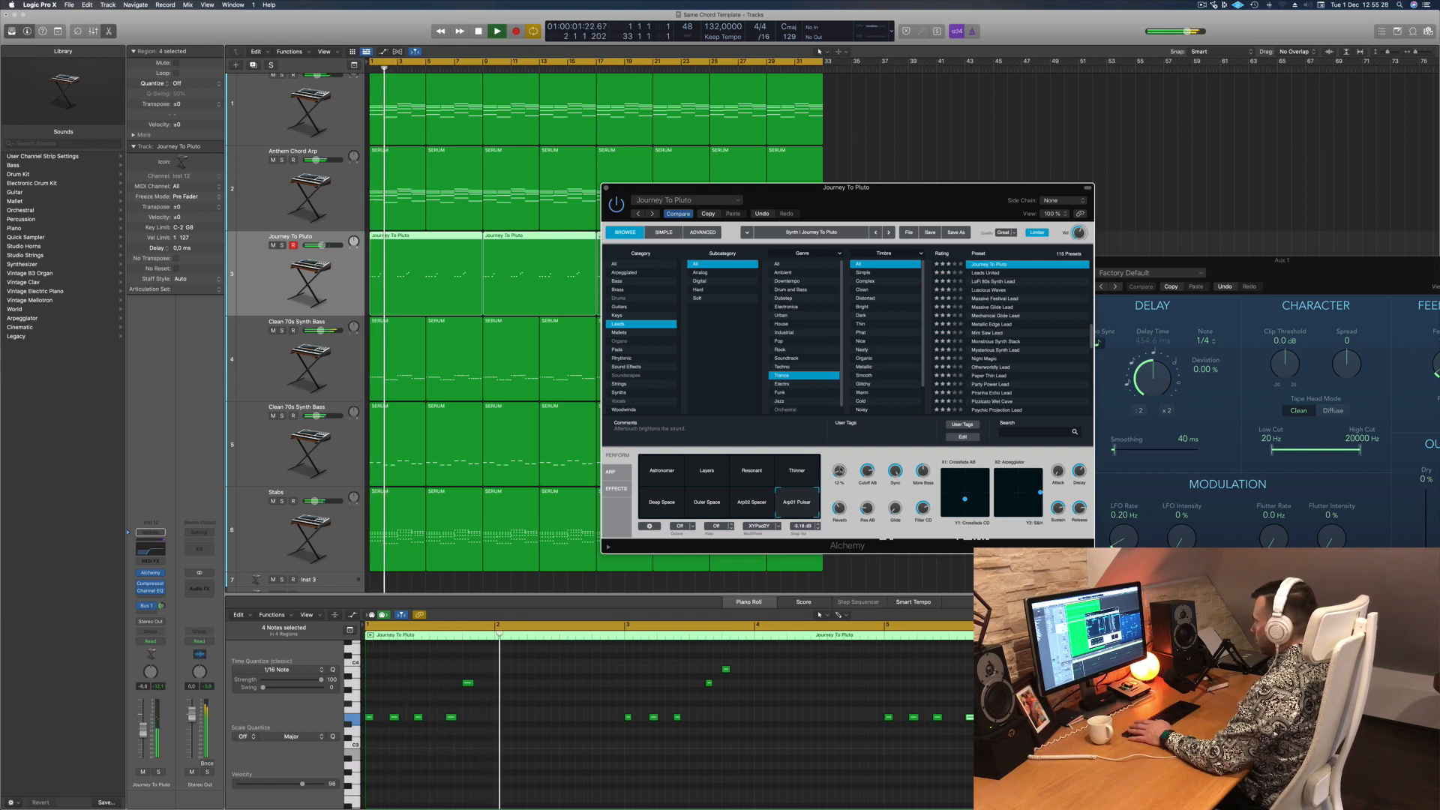
pyautogui.click(657, 480)
pyautogui.press('Return')
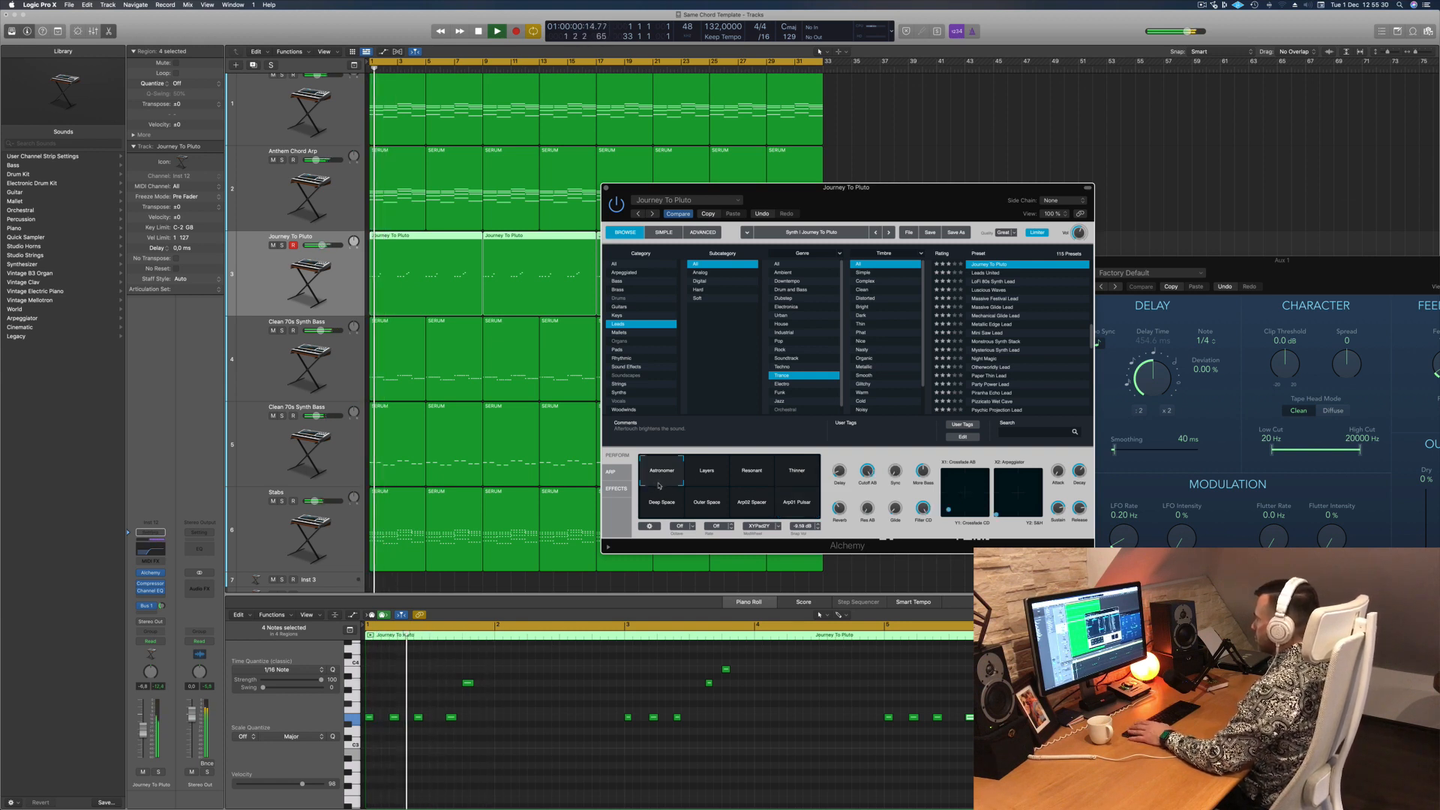
# Step: Adjust the lead's Cutoff AB, More Bass and Delay controls in Alchemy during repeated playback and close the instrument
pyautogui.press('Return')
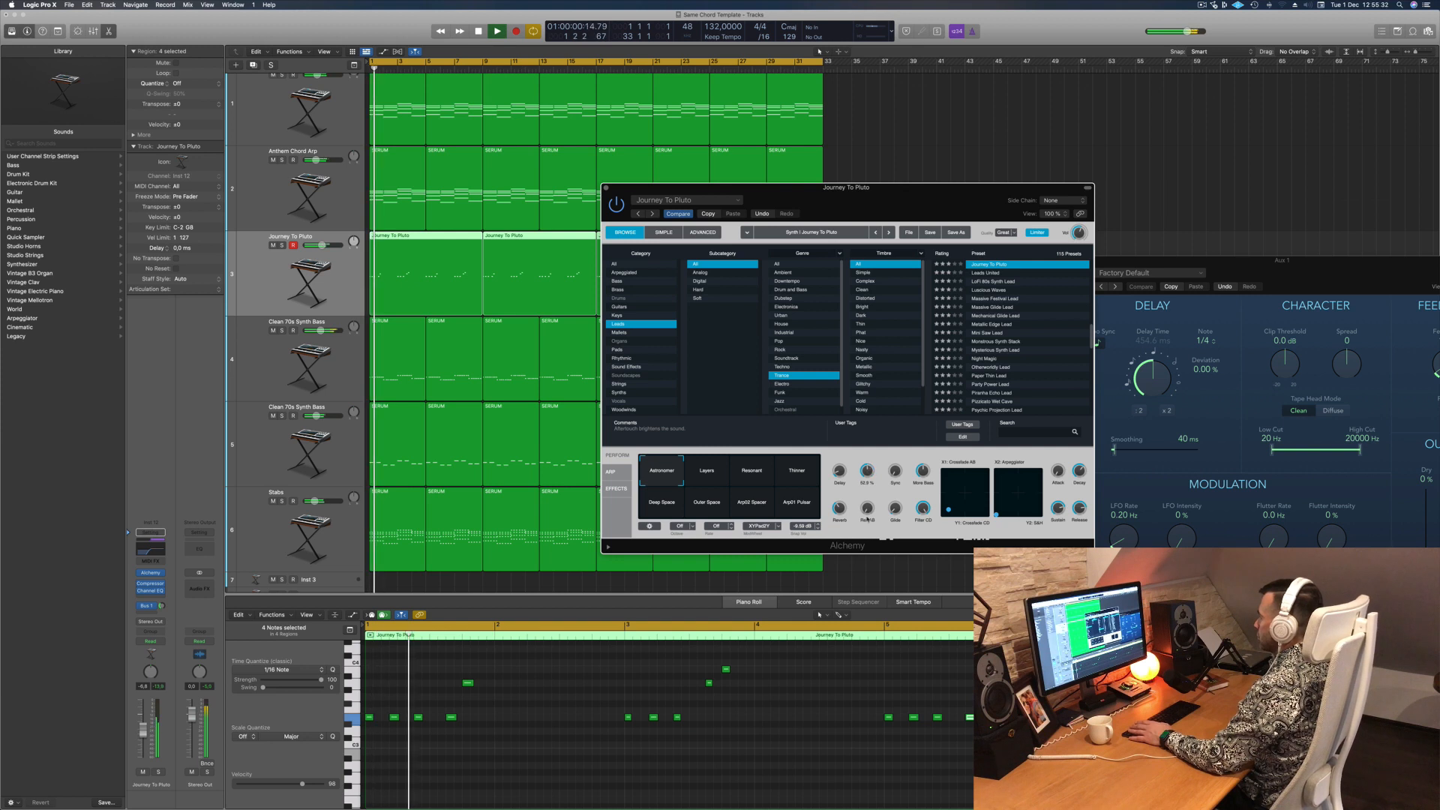
pyautogui.moveTo(868, 522); pyautogui.dragTo(886, 456)
pyautogui.press('space')
pyautogui.press('space')
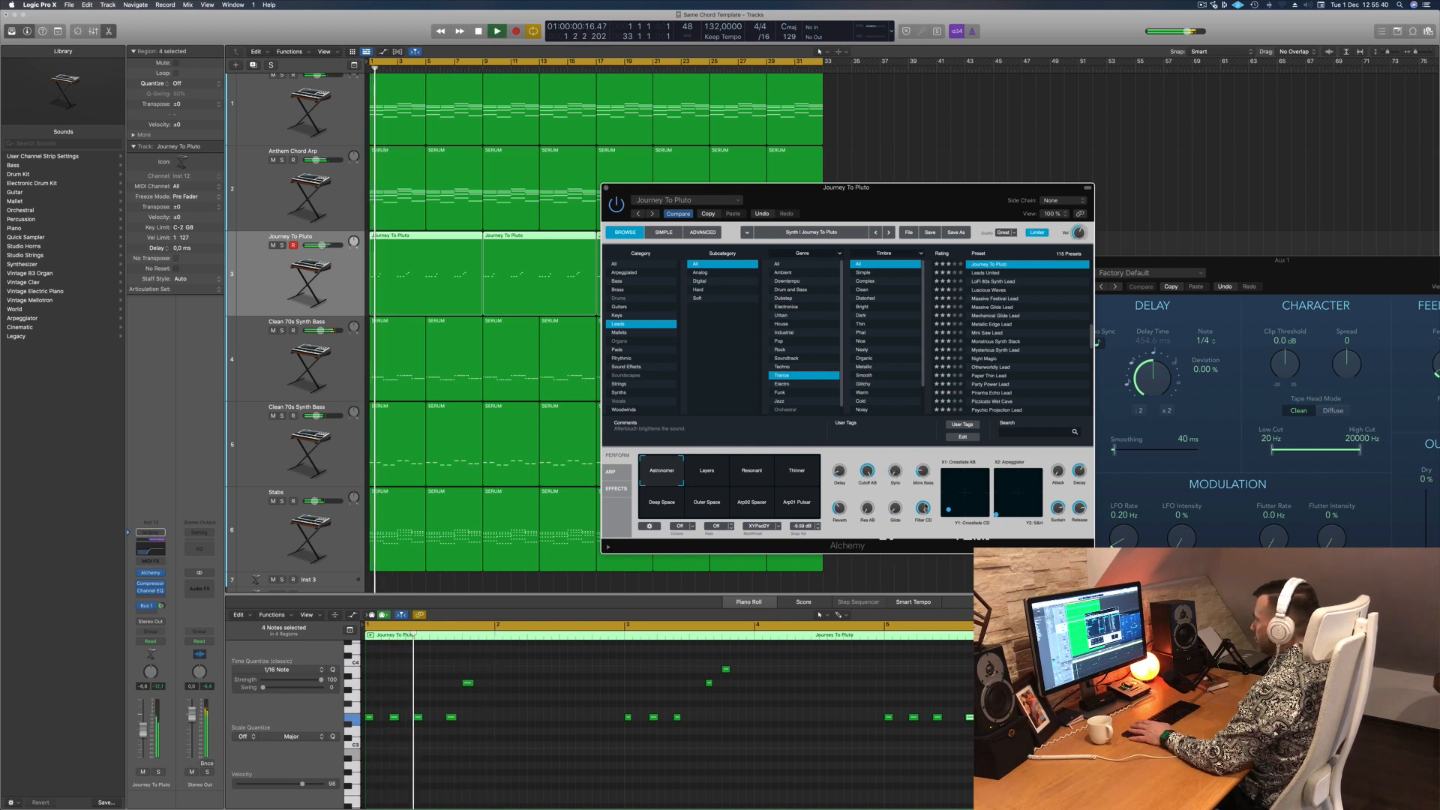
pyautogui.press('space')
pyautogui.press('space')
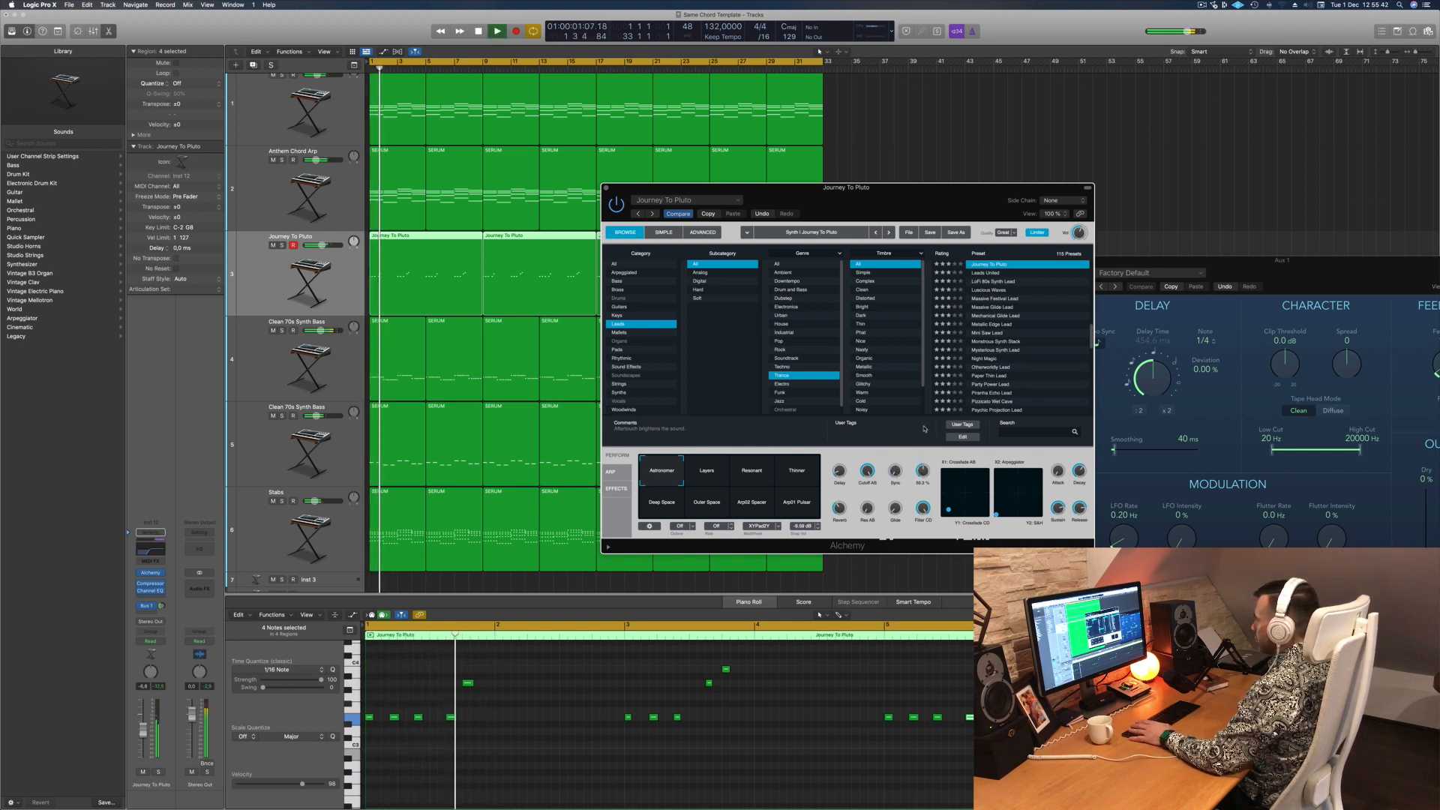
pyautogui.press('space')
pyautogui.press('space')
pyautogui.press('space')
pyautogui.press('space')
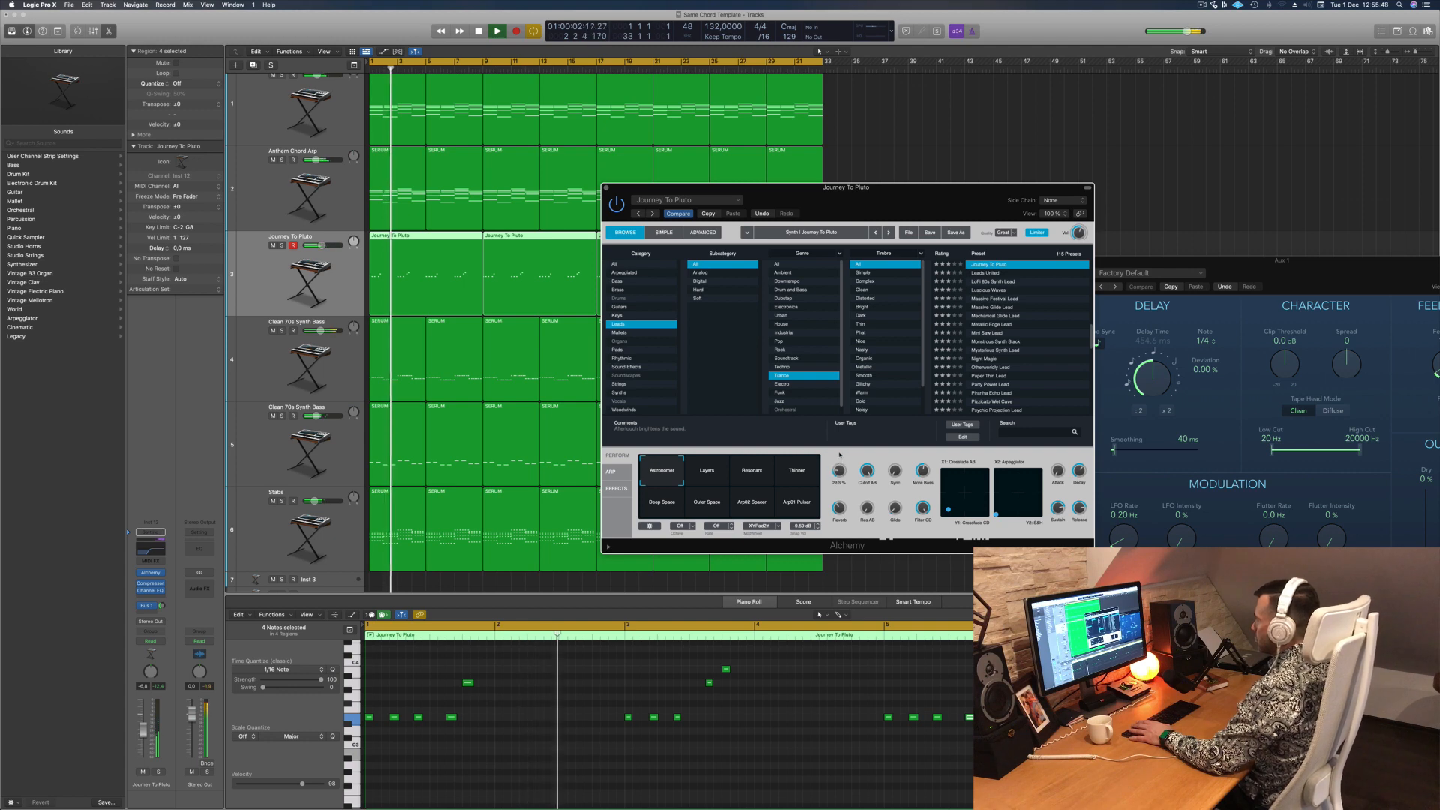
pyautogui.moveTo(653, 195); pyautogui.dragTo(708, 138)
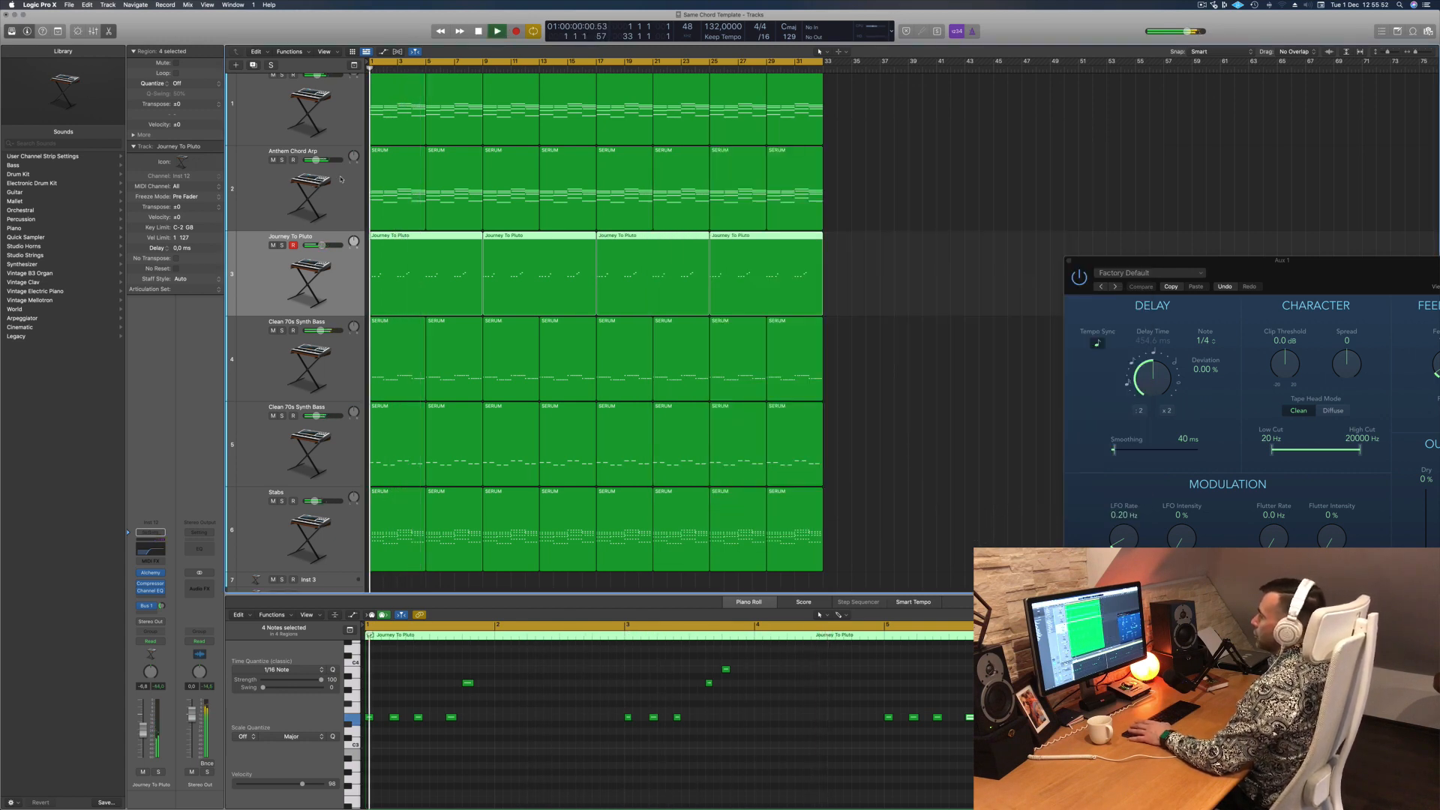
pyautogui.press('super+w')
# Step: Open Alchemy on the Anthem Chord Arp track and set the track's automation mode to Touch
pyautogui.click(333, 199)
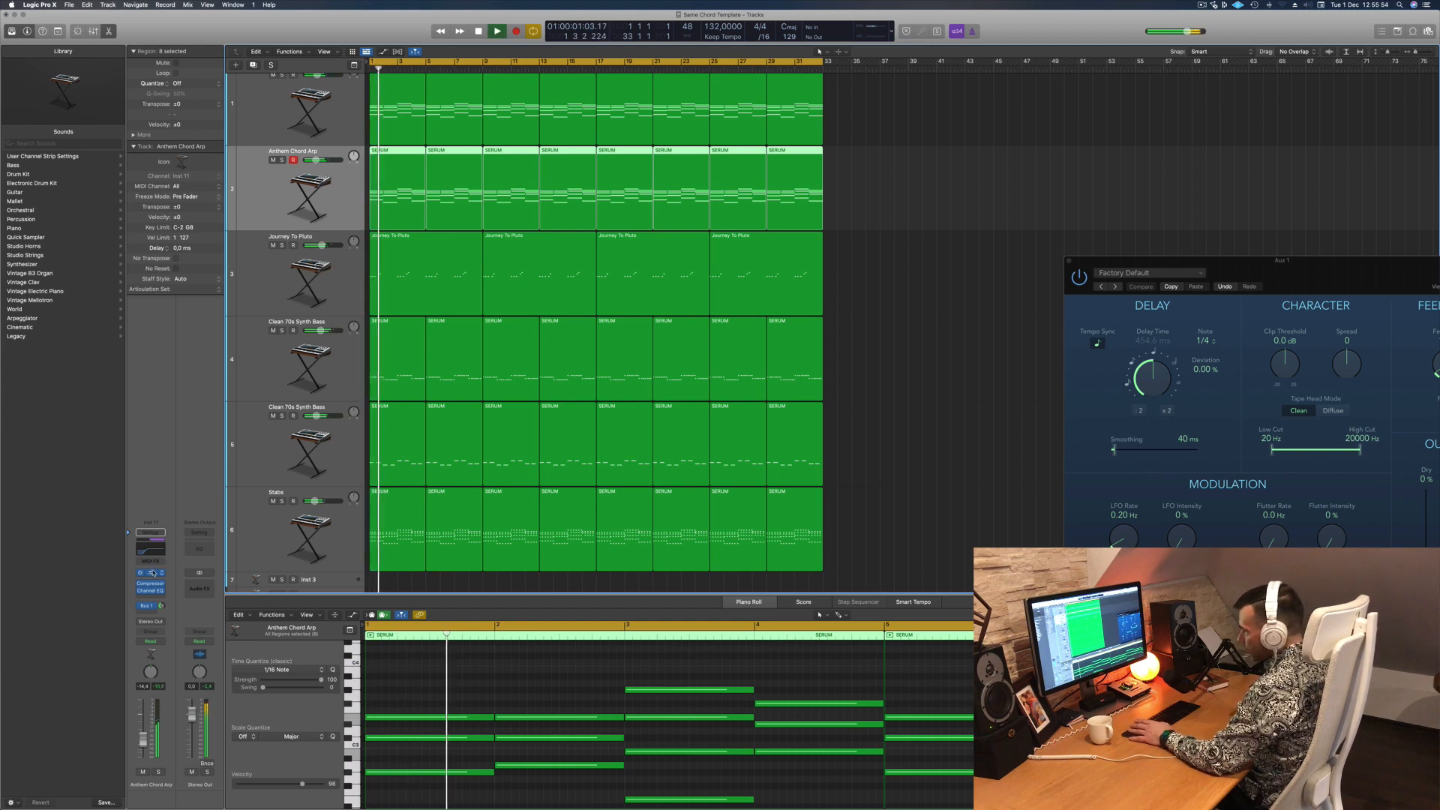
pyautogui.click(151, 575)
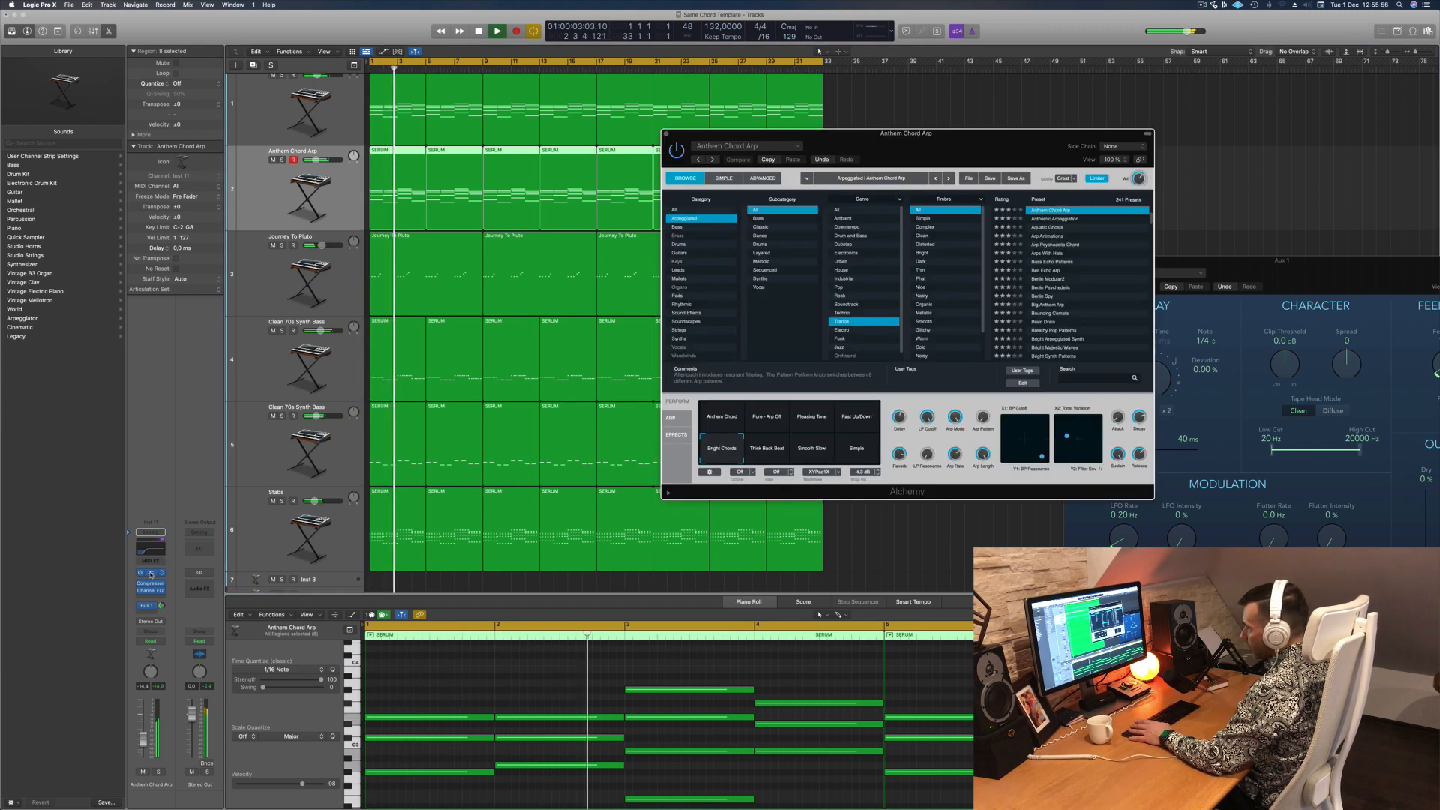
pyautogui.click(150, 641)
pyautogui.click(154, 653)
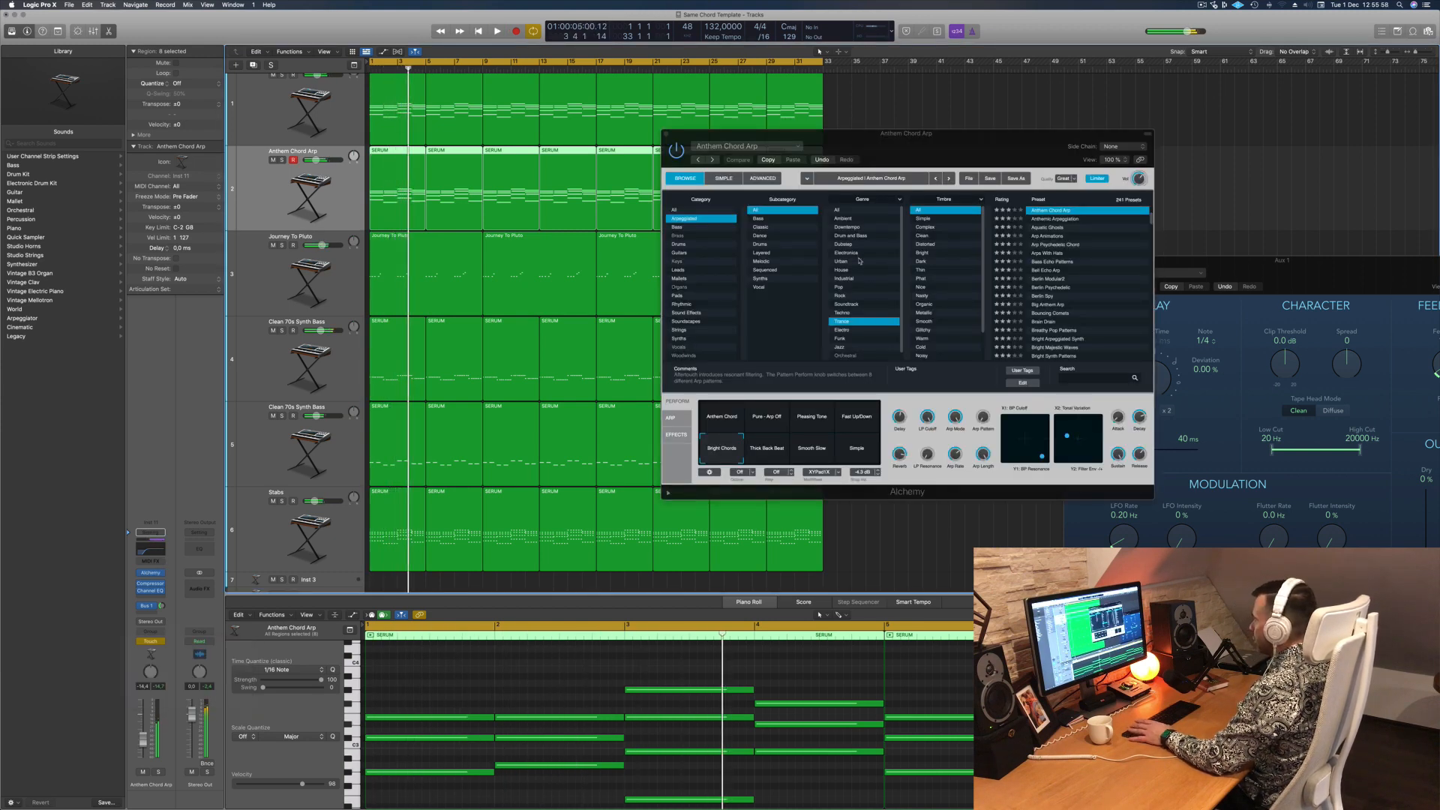
# Step: Lower the LP Cutoff of Anthem Chord Arp, close Alchemy and show the track automation lanes
pyautogui.moveTo(927, 418); pyautogui.dragTo(927, 430)
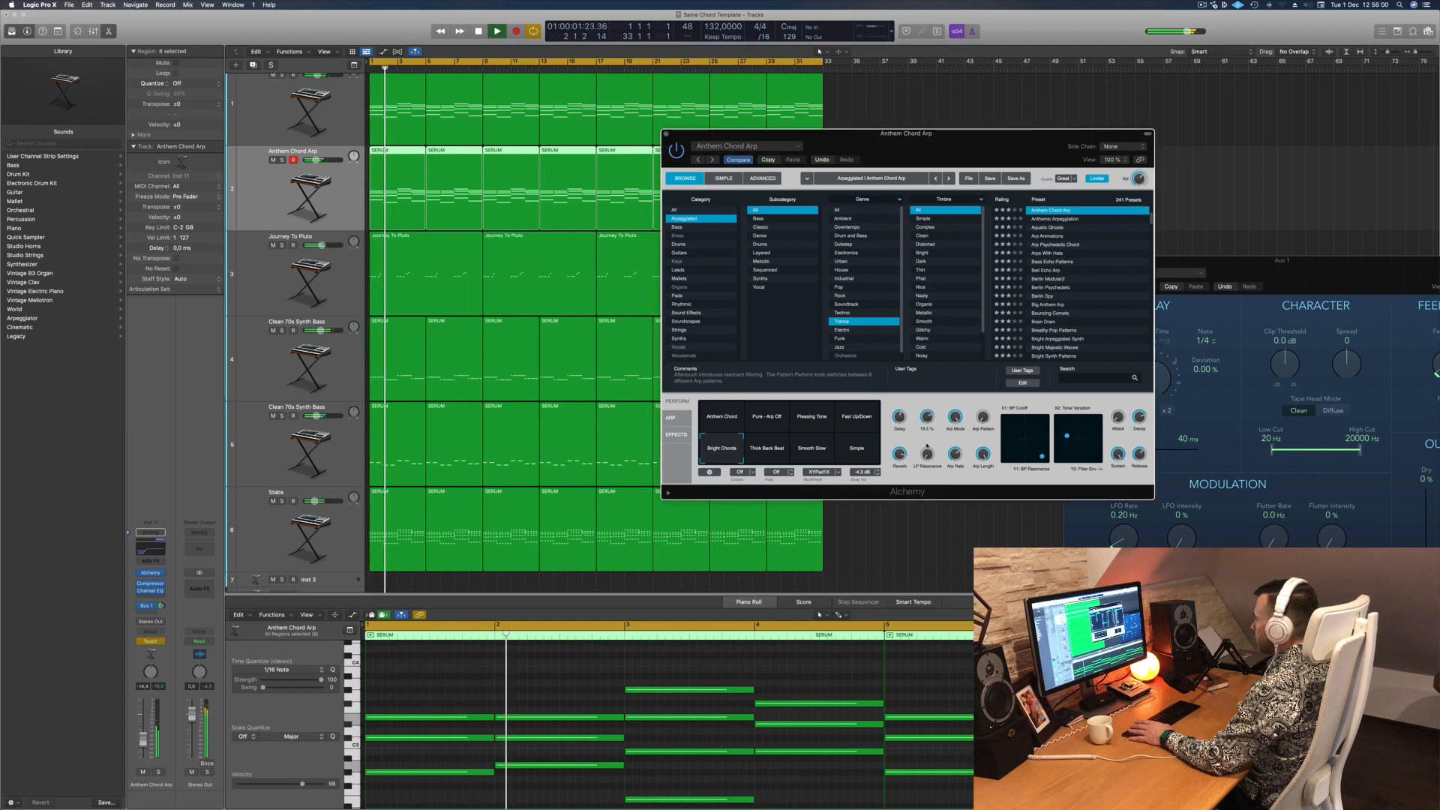
pyautogui.press('Return')
pyautogui.click(666, 136)
pyautogui.press('space')
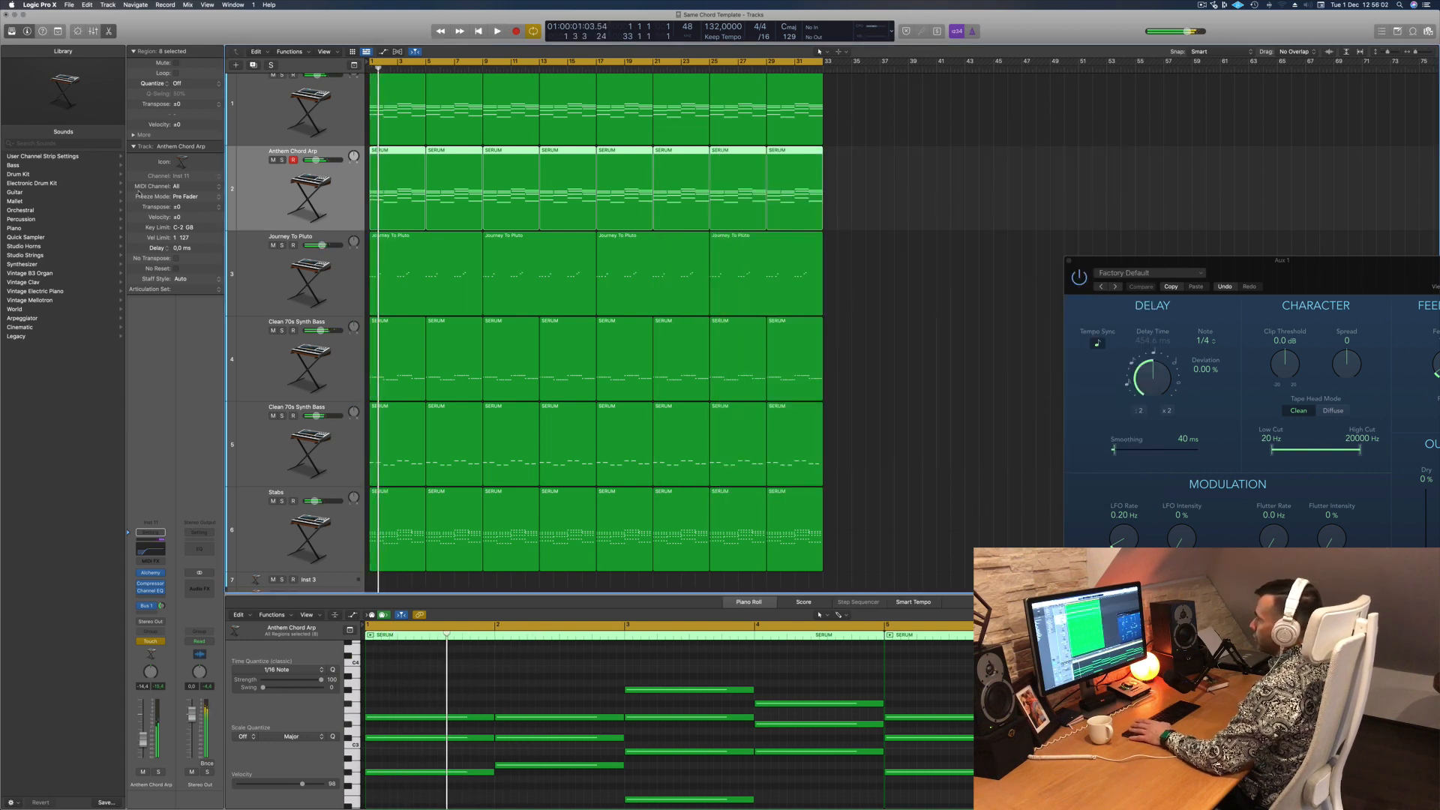
pyautogui.press('a')
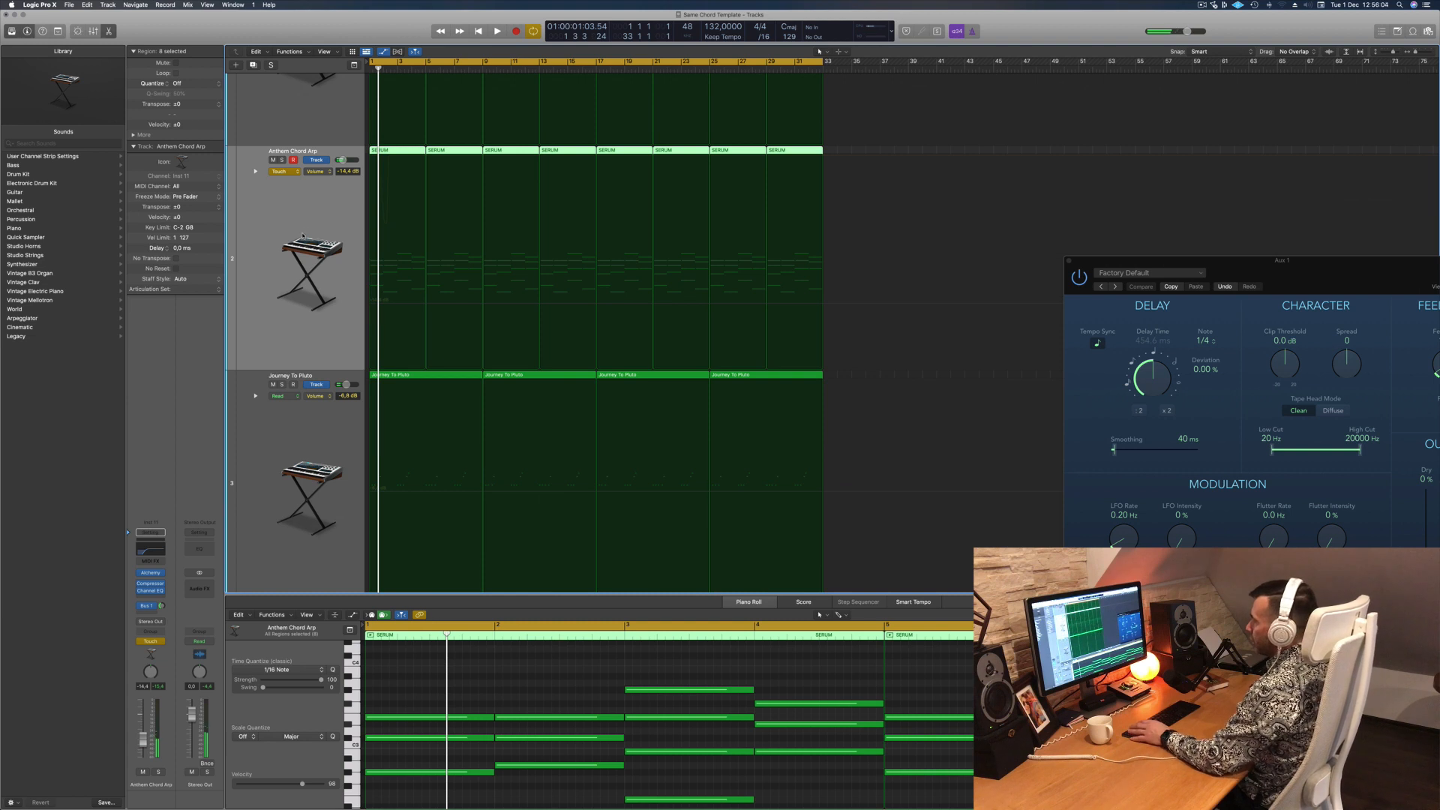
# Step: Draw an Alchemy LP Cutoff automation ramp on Anthem Chord Arp rising to 100% at bar 9, and set the track's automation to Read
pyautogui.click(323, 172)
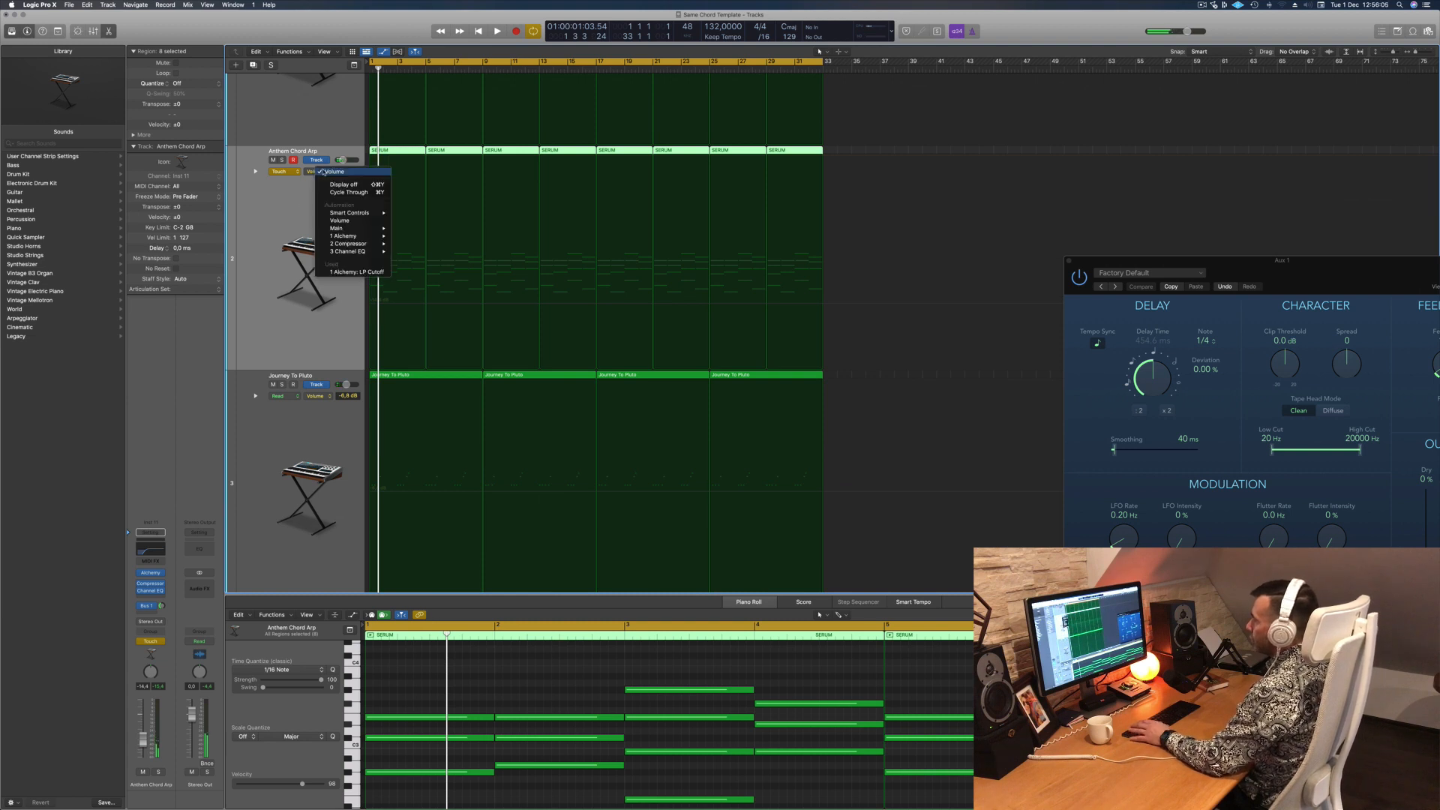
pyautogui.click(341, 273)
pyautogui.moveTo(389, 158); pyautogui.dragTo(369, 168)
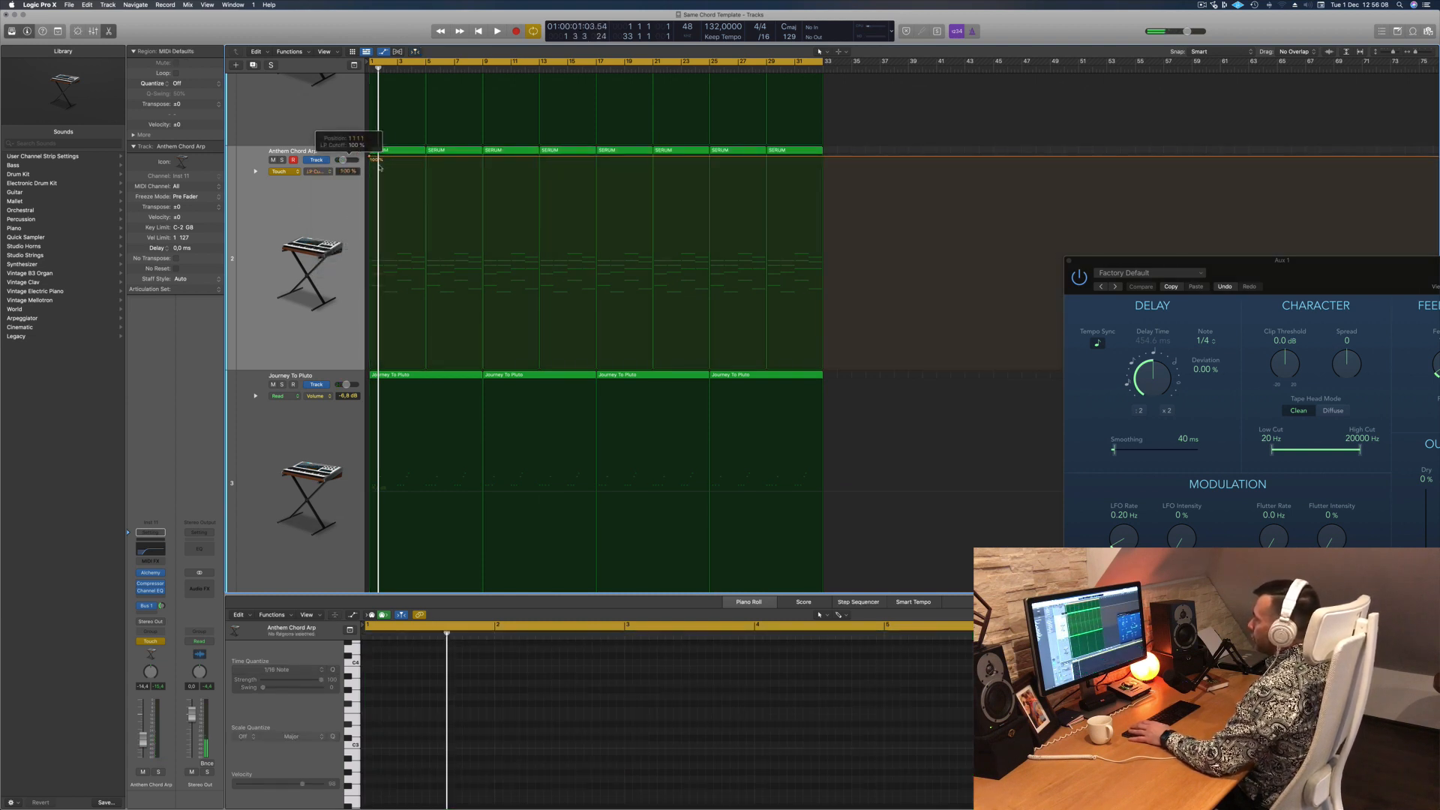
pyautogui.click(481, 158)
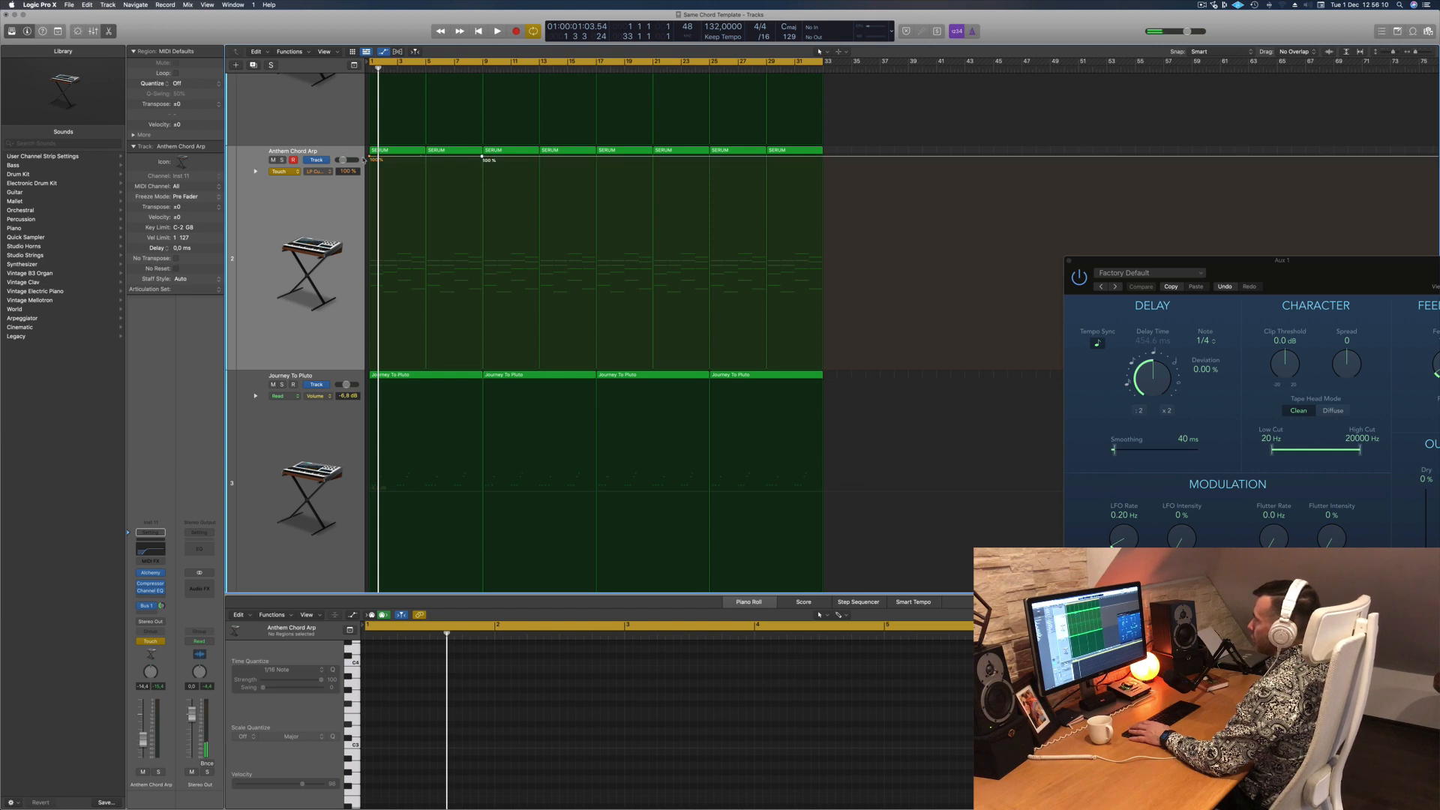
pyautogui.moveTo(371, 158); pyautogui.dragTo(370, 204)
pyautogui.click(282, 172)
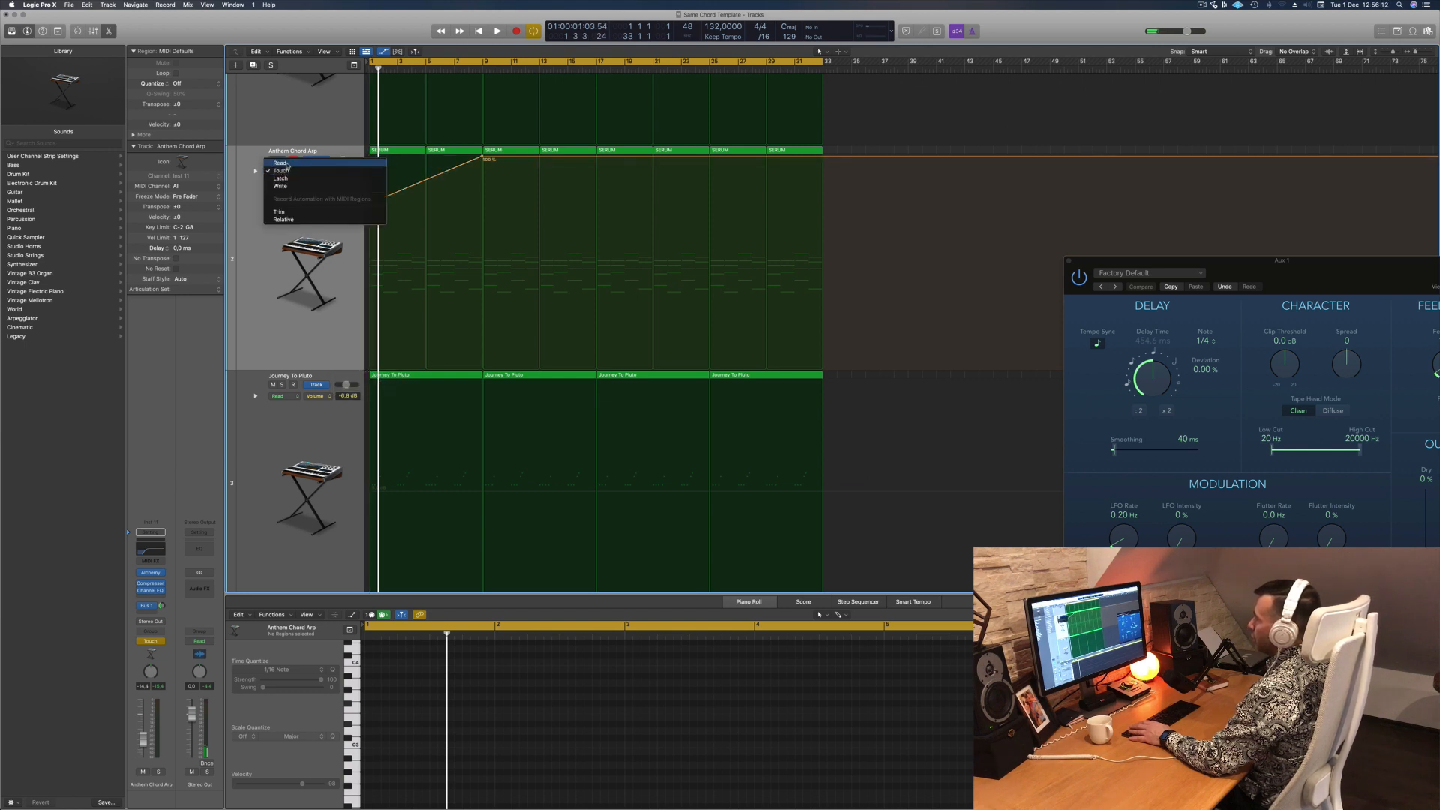
pyautogui.click(288, 168)
# Step: Raise the start of the LP Cutoff ramp during playback and add a dip at bar 5
pyautogui.press('space')
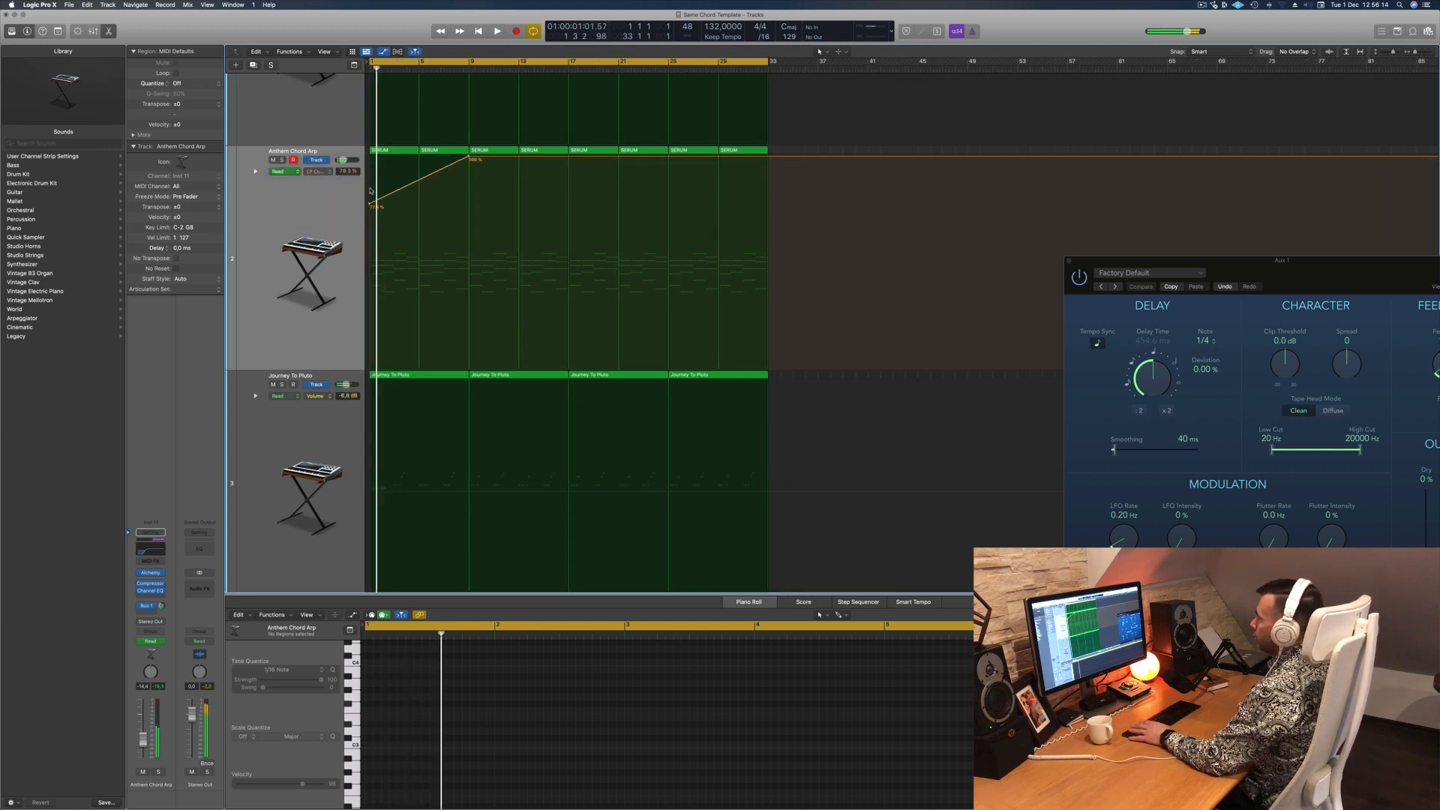
pyautogui.moveTo(370, 204); pyautogui.dragTo(369, 183)
pyautogui.press('Return')
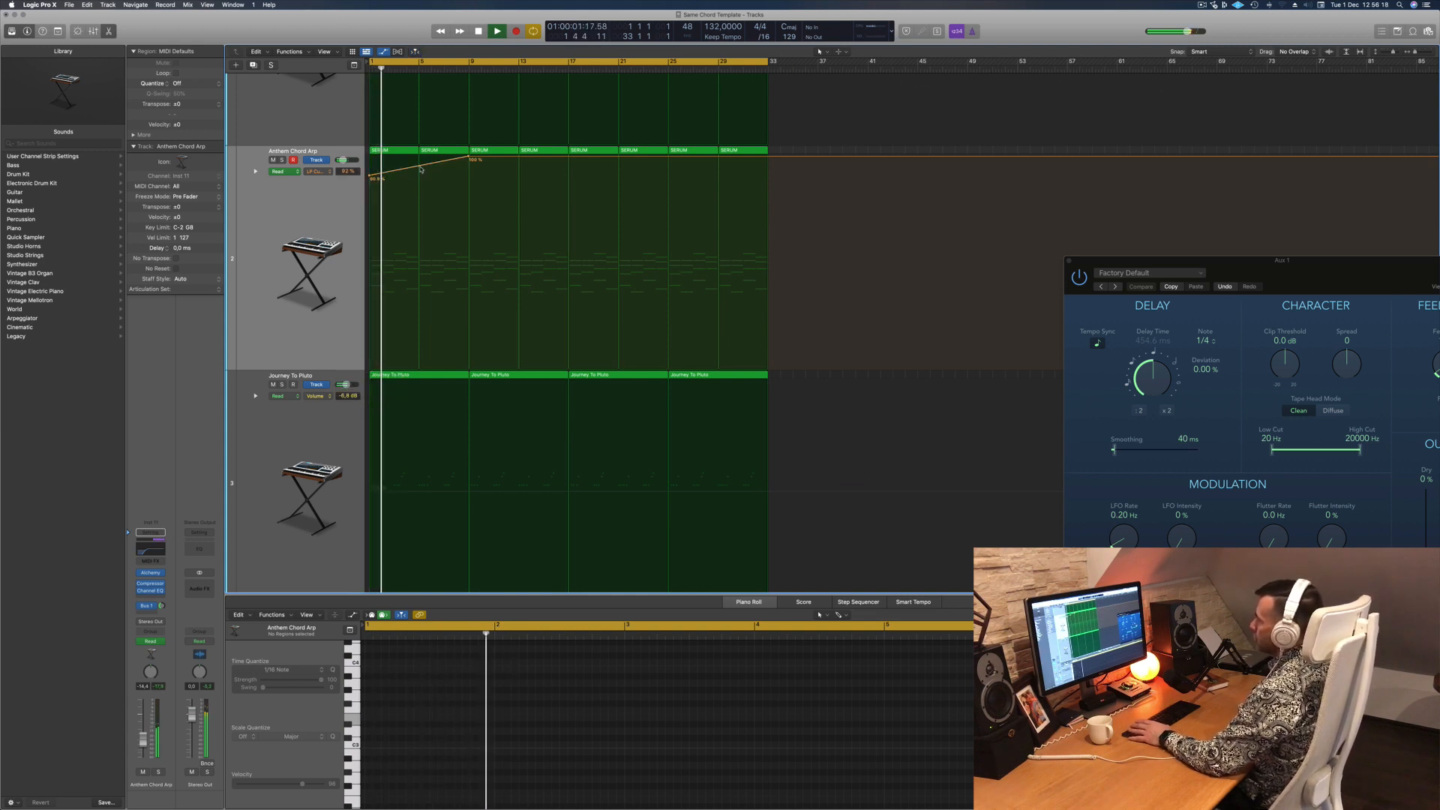
pyautogui.moveTo(419, 176); pyautogui.dragTo(420, 185)
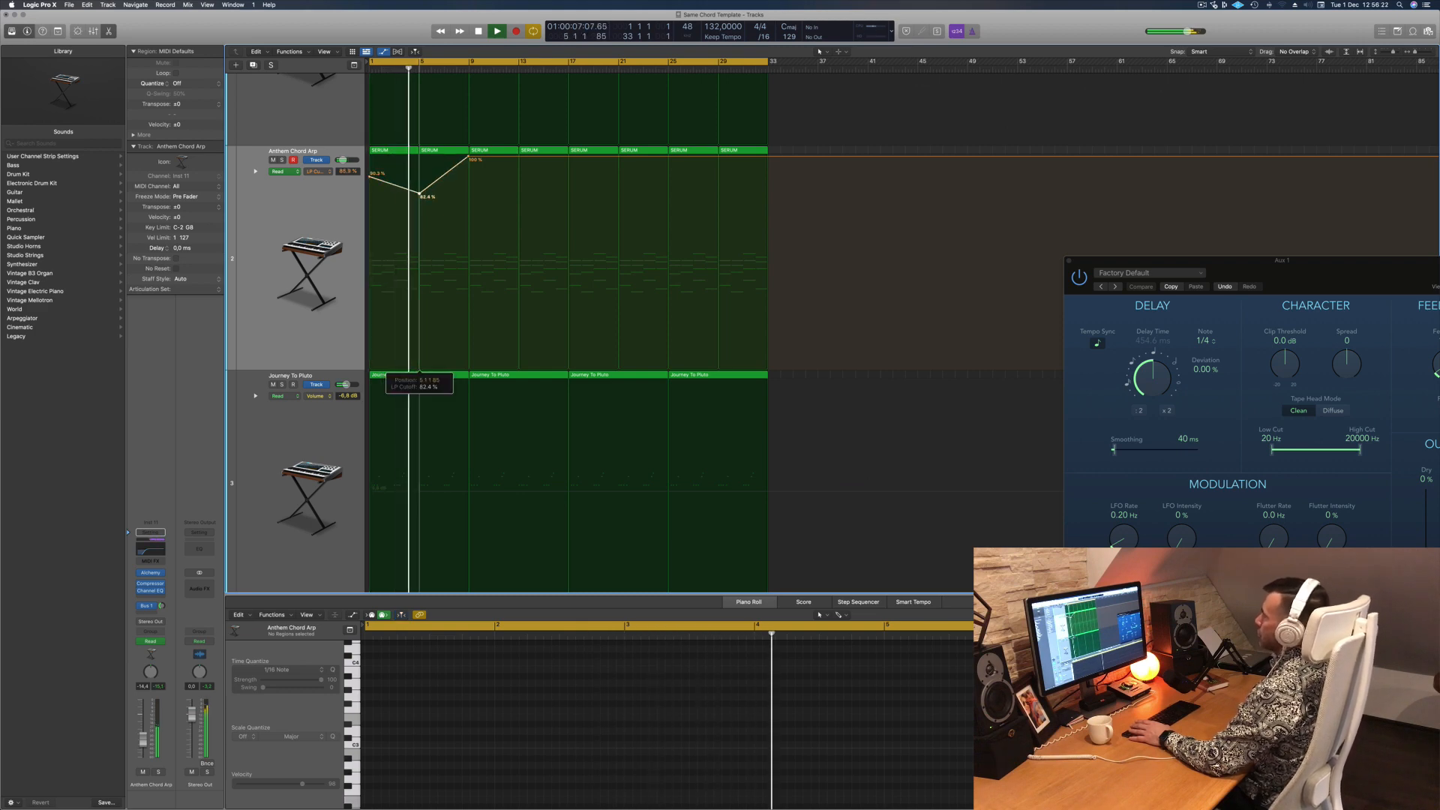
# Step: Remove the bar 5 dip and flatten Anthem Chord Arp's LP Cutoff automation to 100% from the start, replaying from bar 1
pyautogui.press('z')
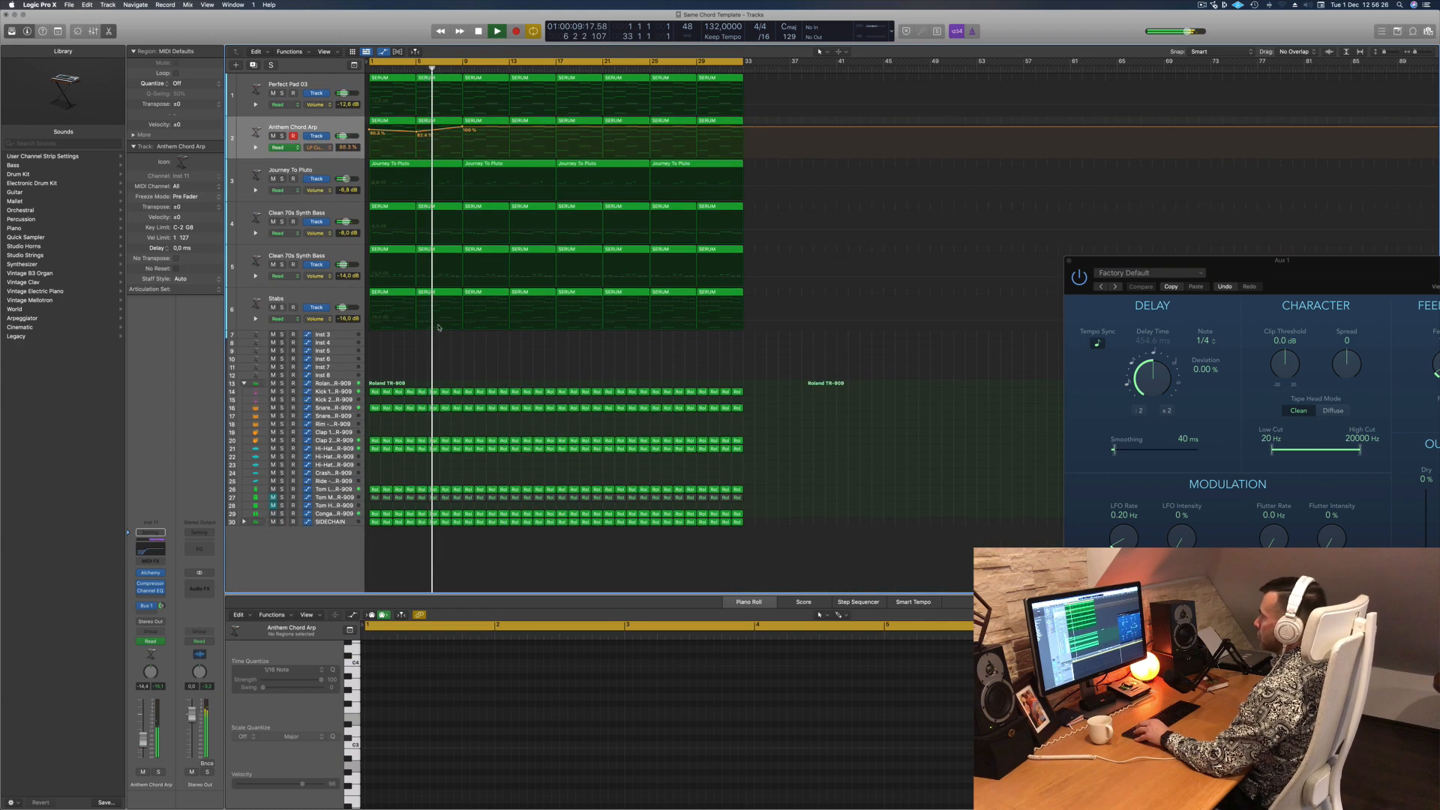
pyautogui.press('Return')
pyautogui.moveTo(417, 132); pyautogui.dragTo(342, 126)
pyautogui.press('Return')
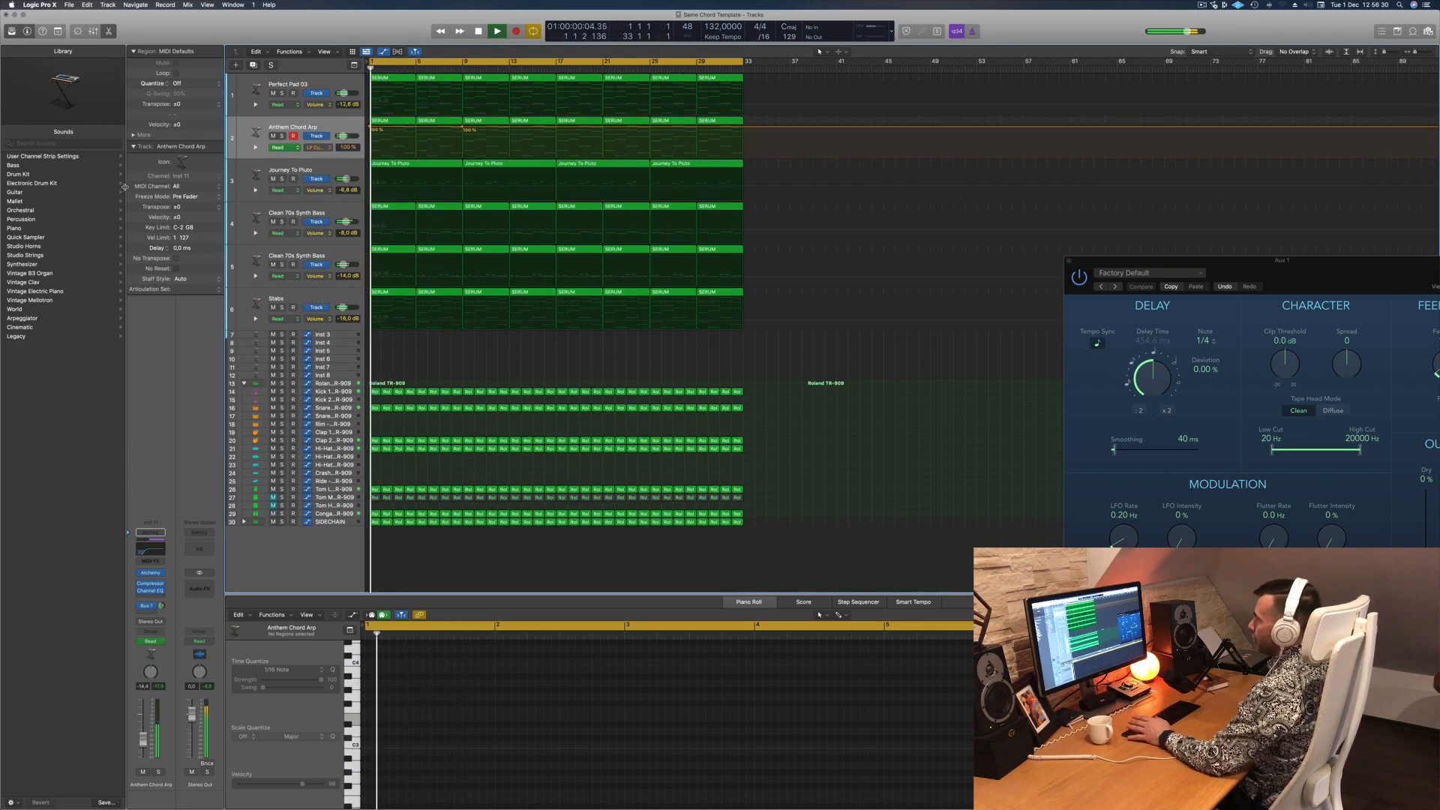
pyautogui.press('Return')
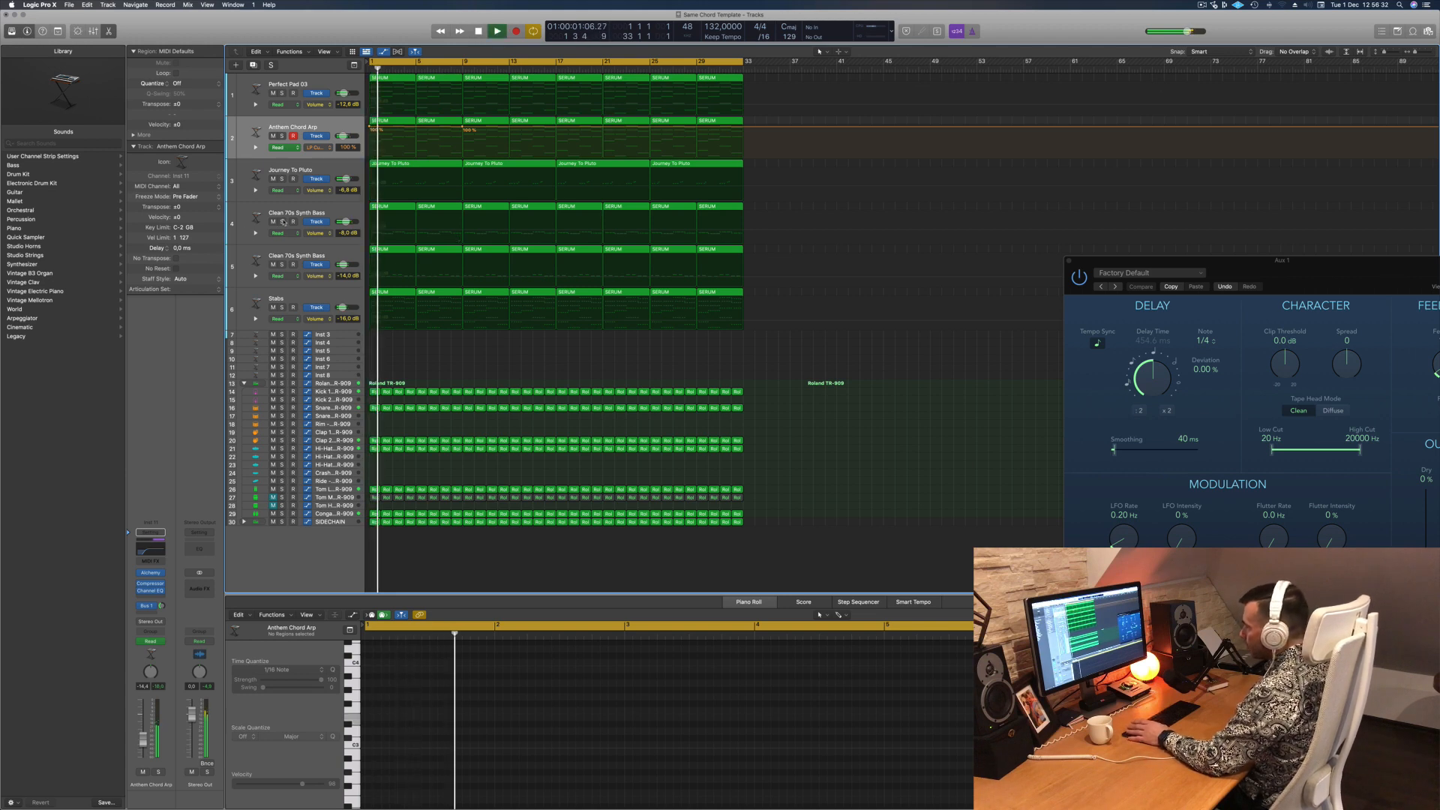
# Step: Briefly solo the upper Clean 70s Synth Bass and Perfect Pad 03 tracks in turn, restarting playback to compare them with the mix
pyautogui.click(282, 221)
pyautogui.click(282, 221)
pyautogui.press('Return')
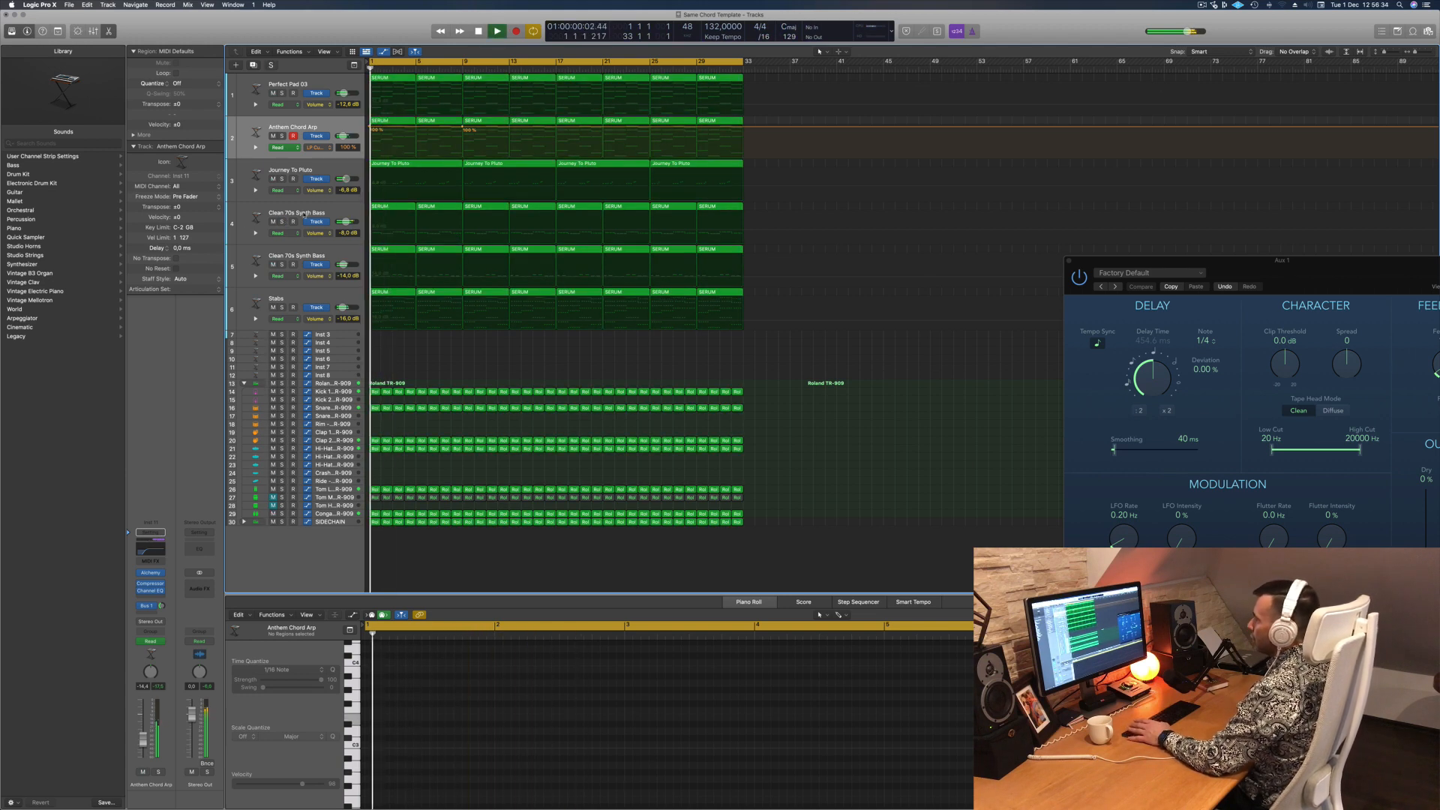
pyautogui.click(282, 94)
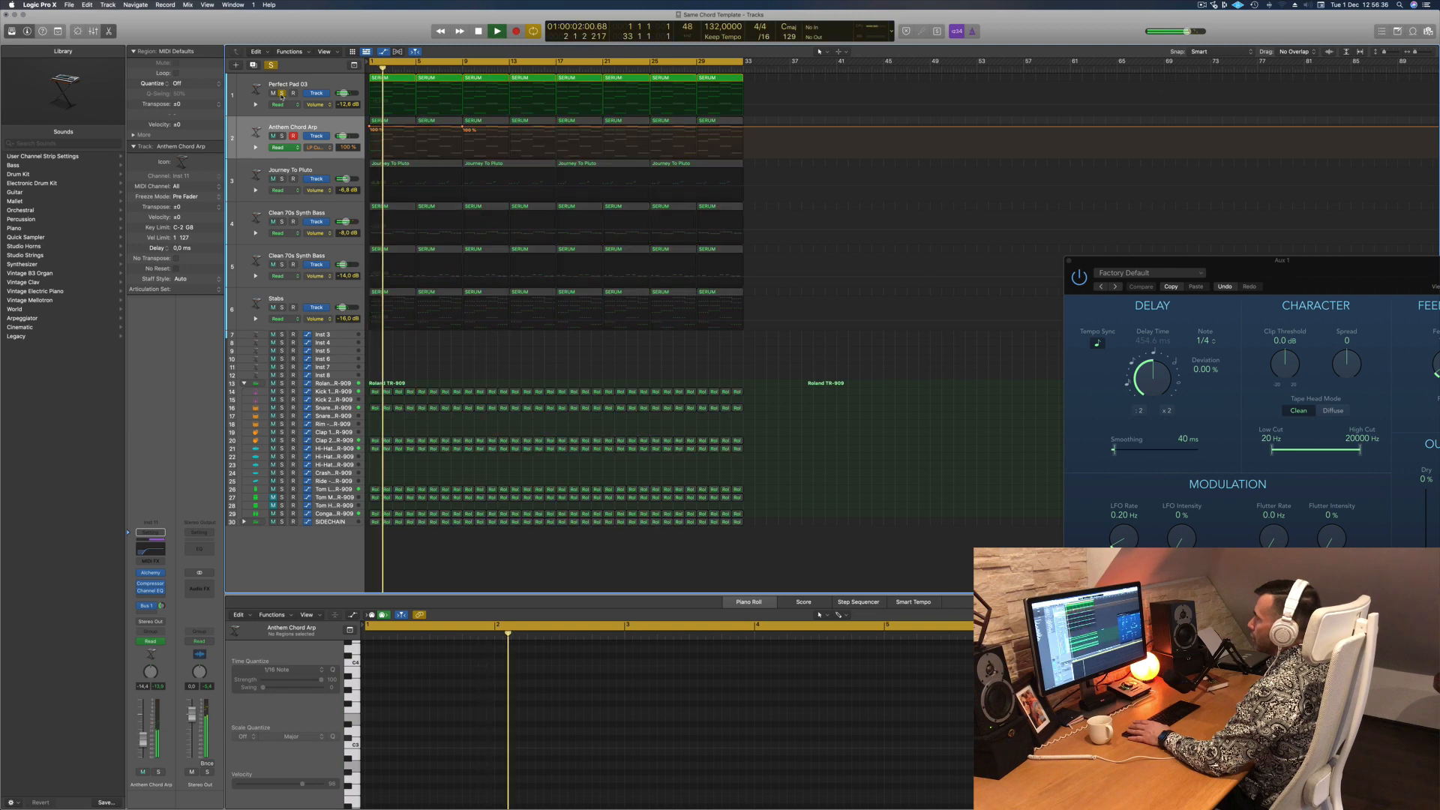
pyautogui.click(282, 93)
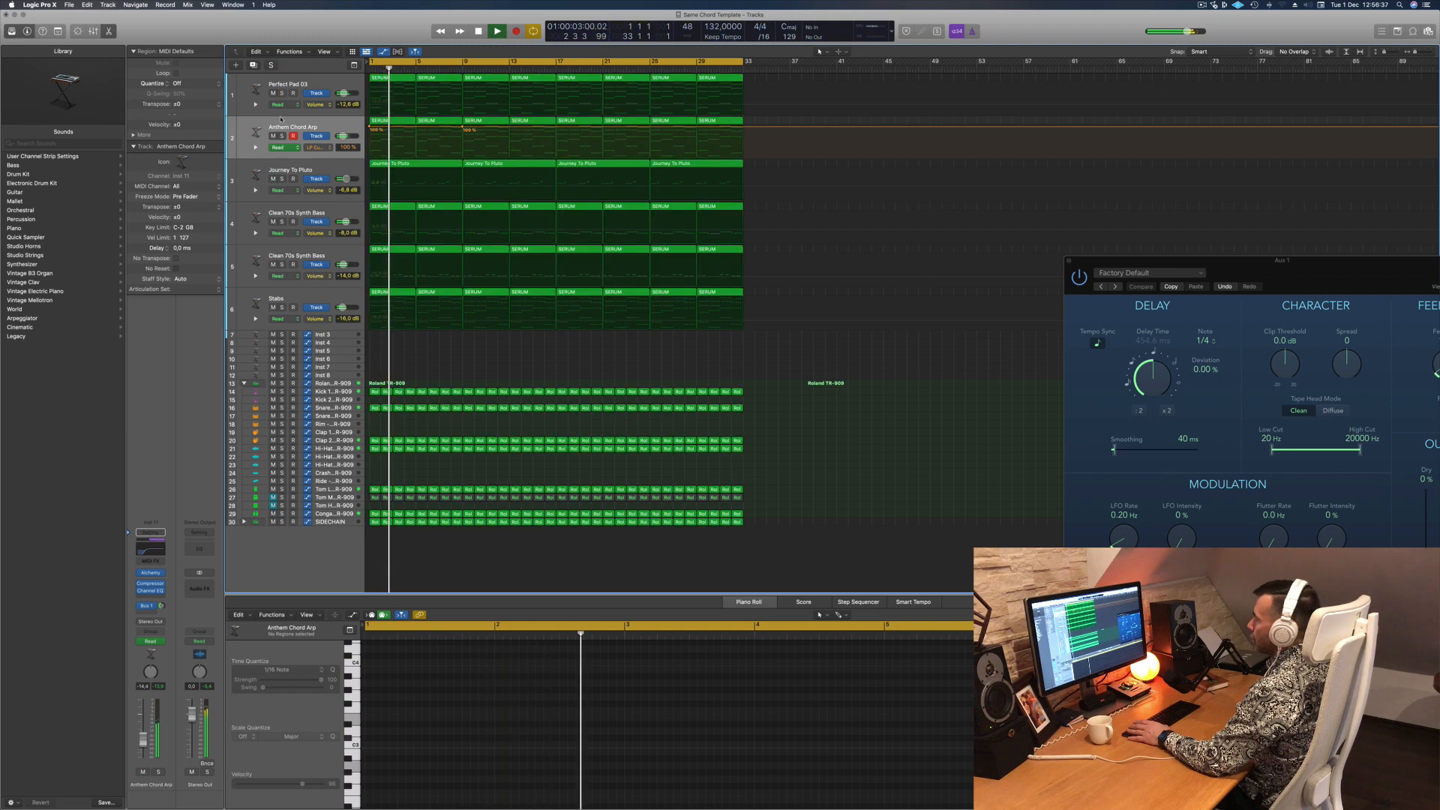
pyautogui.press('Return')
# Step: Audition the Stabs track by muting and unmuting it, solo it together with Journey To Pluto, and clear all solos
pyautogui.click(338, 212)
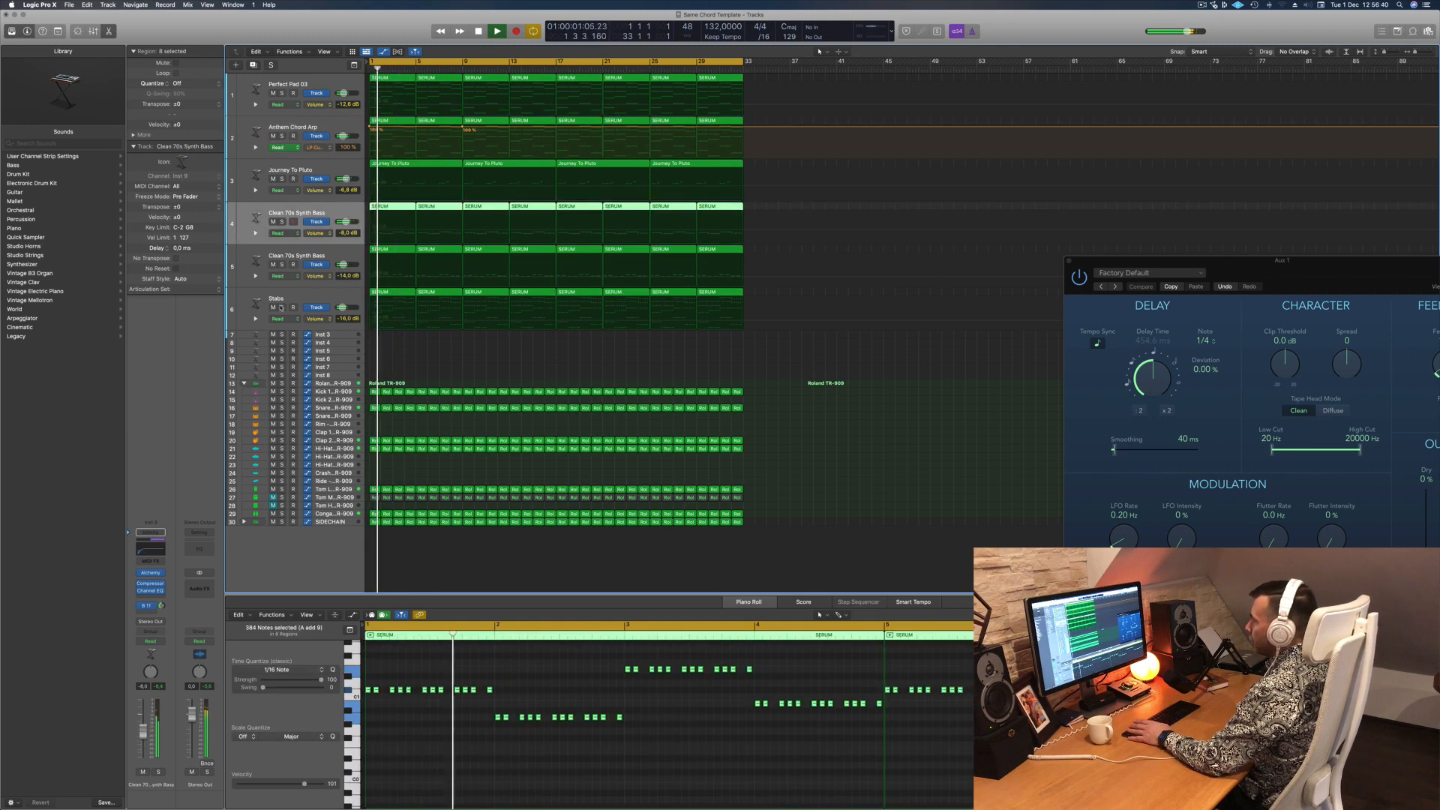
pyautogui.click(314, 295)
pyautogui.click(273, 307)
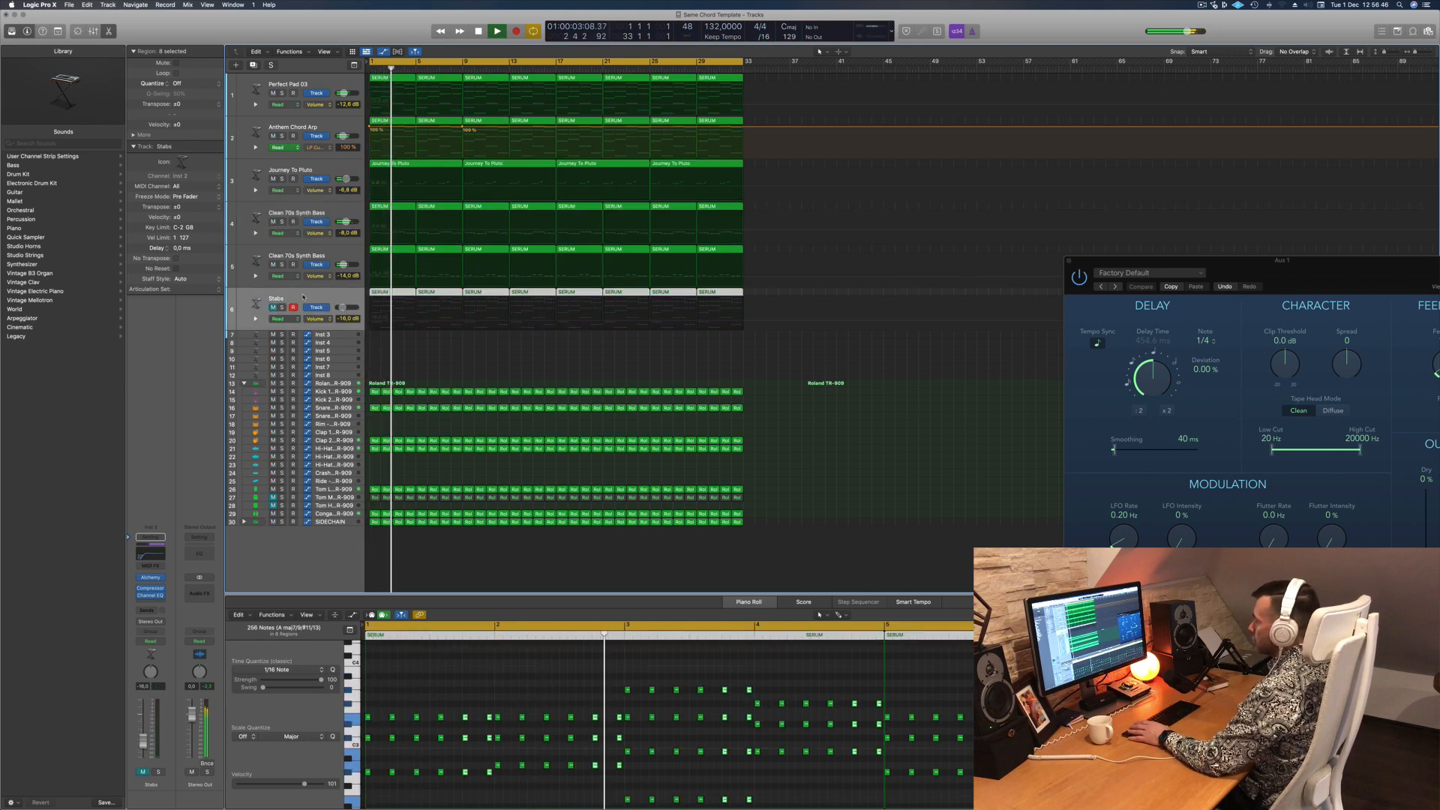
pyautogui.click(273, 307)
pyautogui.click(282, 307)
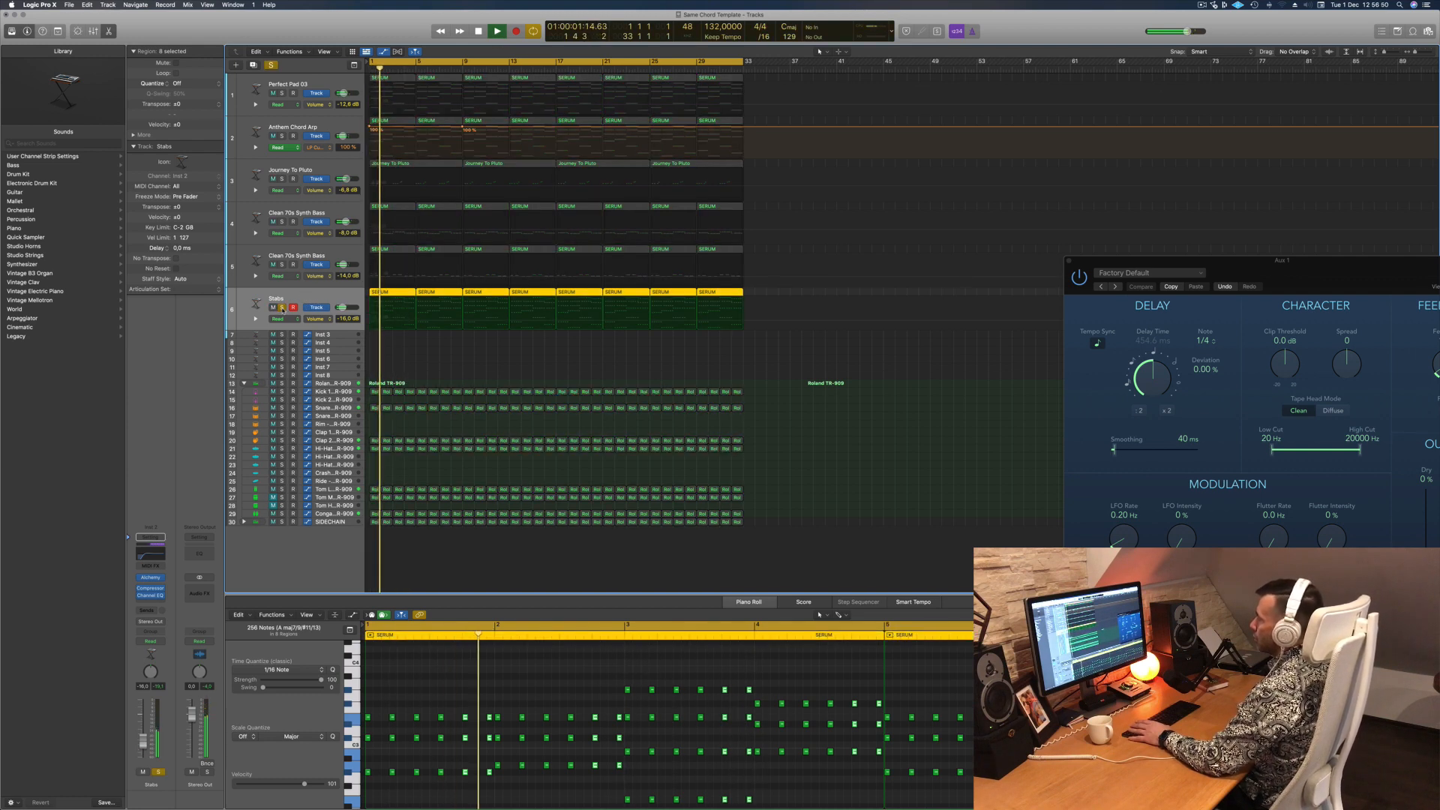
pyautogui.click(282, 179)
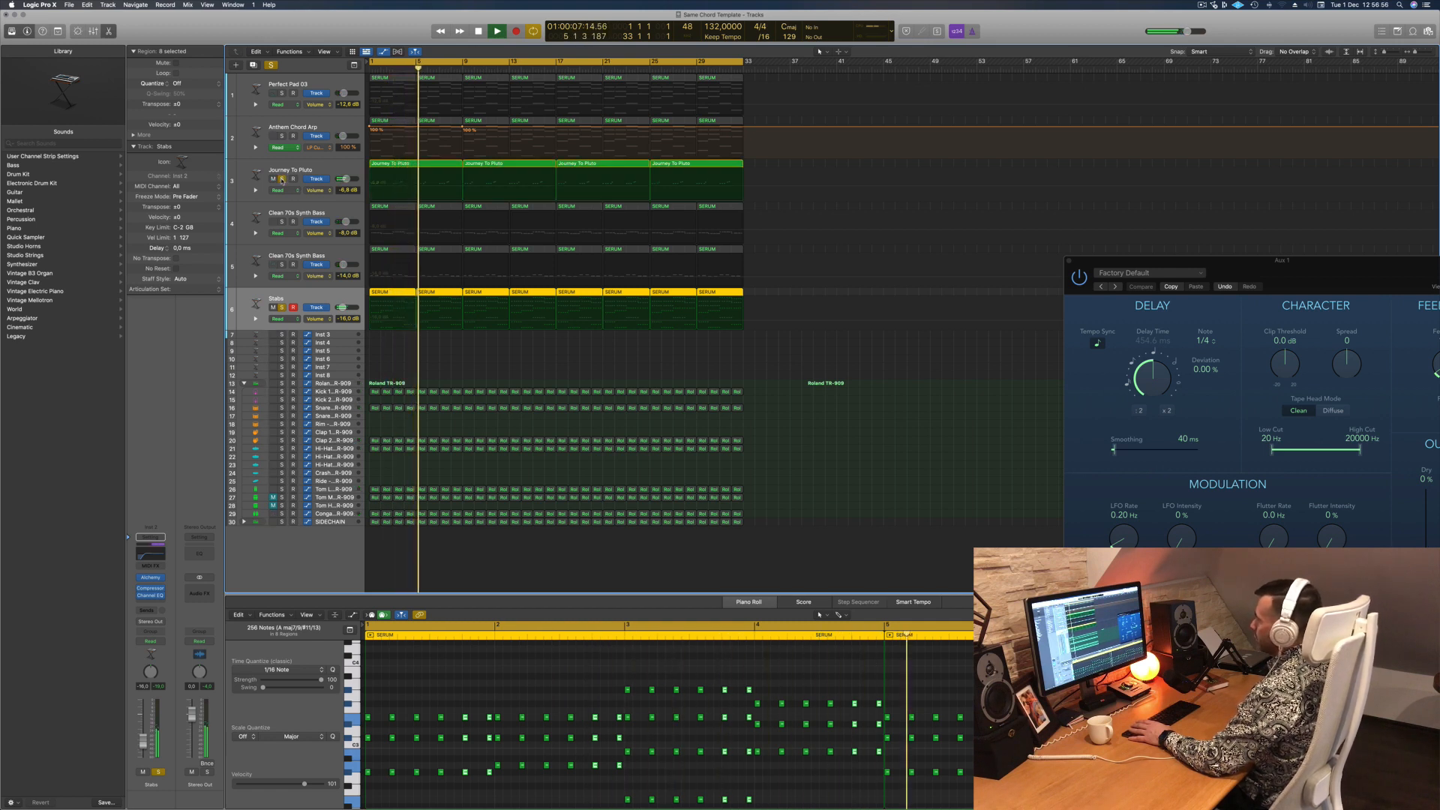
pyautogui.click(271, 65)
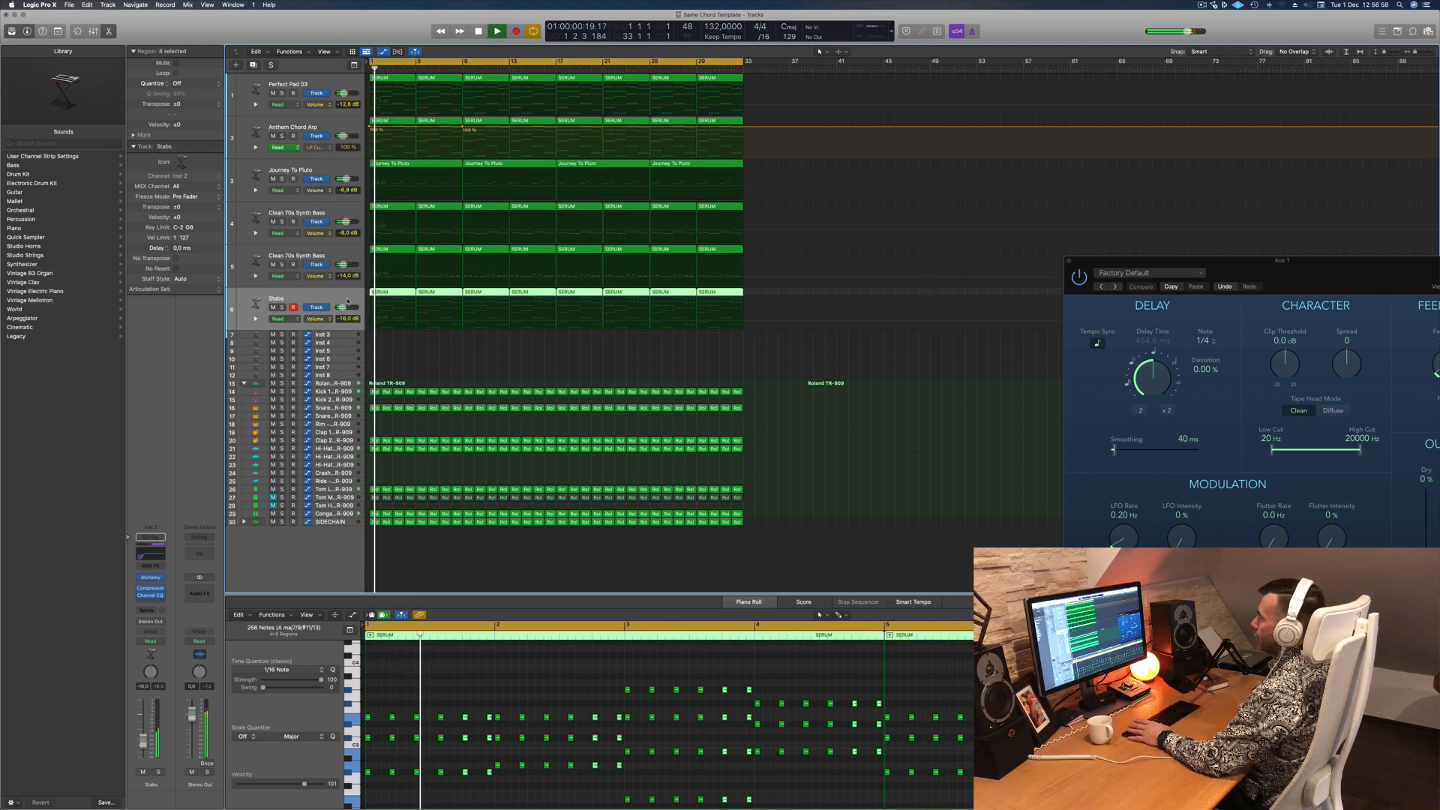